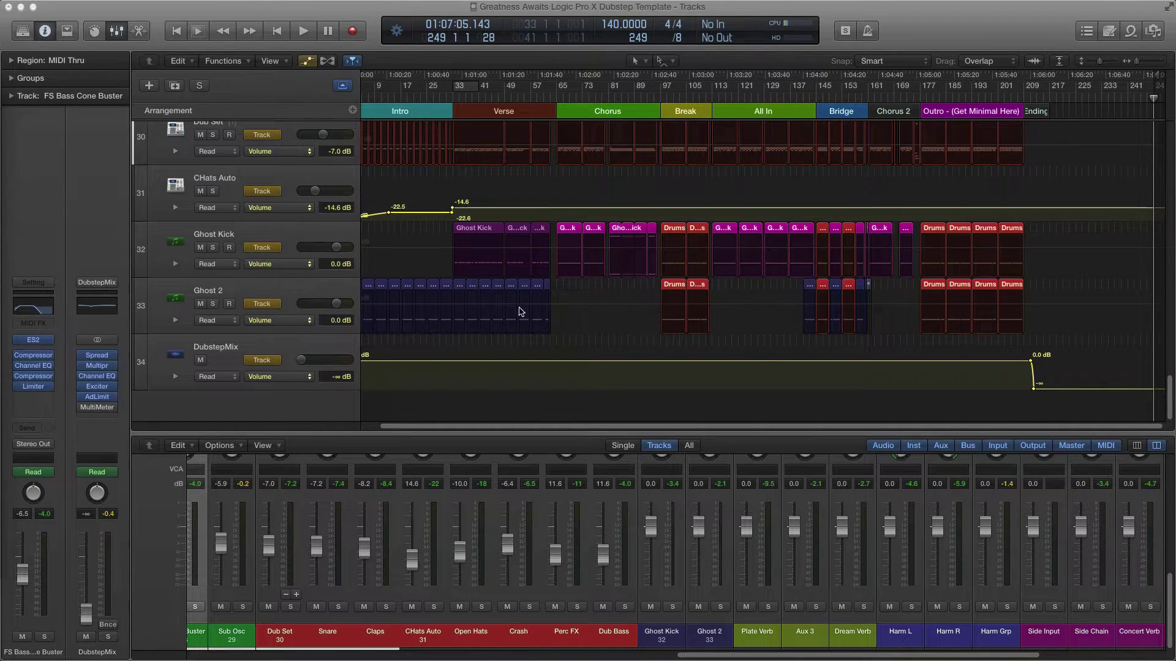
# - Select the red drum channel strips from Dub Set through Dub Bass in the mixer
pyautogui.scroll(15, 514, 318)
pyautogui.scroll(-12, 487, 277)
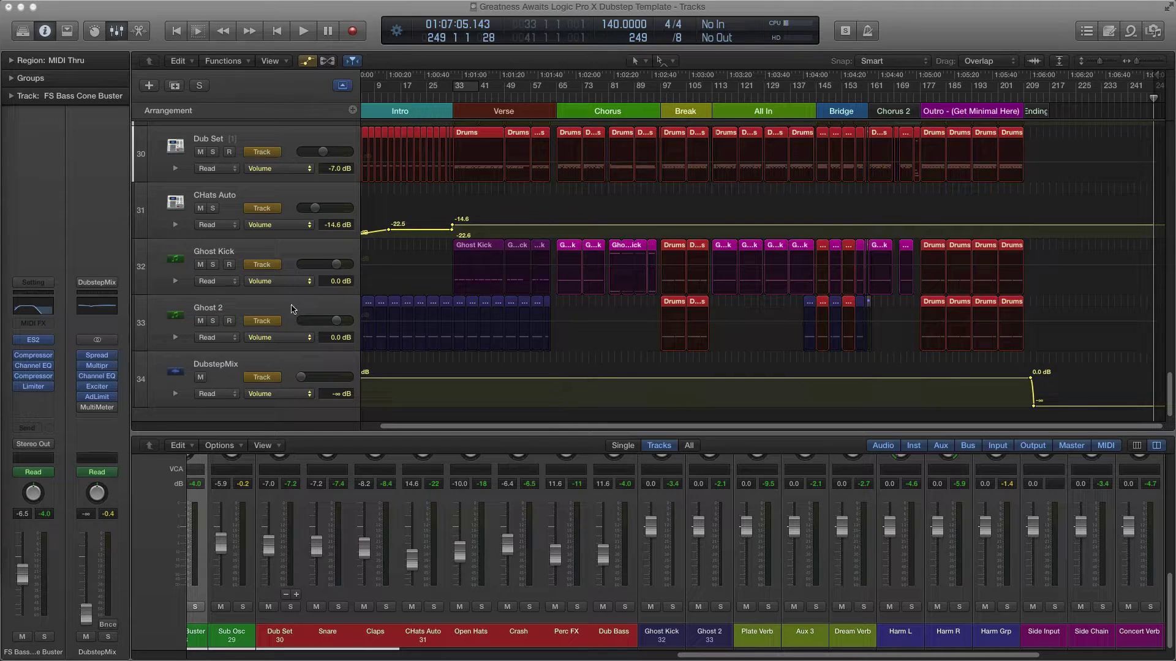
pyautogui.moveTo(778, 657); pyautogui.dragTo(591, 640)
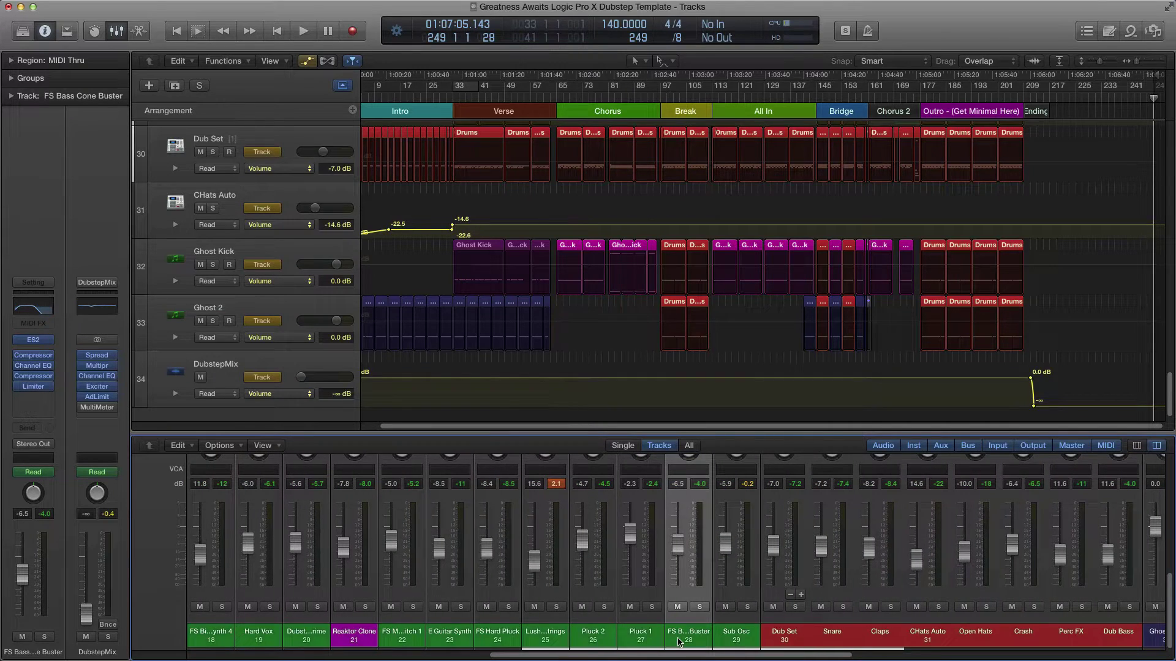
pyautogui.hscroll(5, 698, 643)
pyautogui.moveTo(458, 638); pyautogui.dragTo(750, 625)
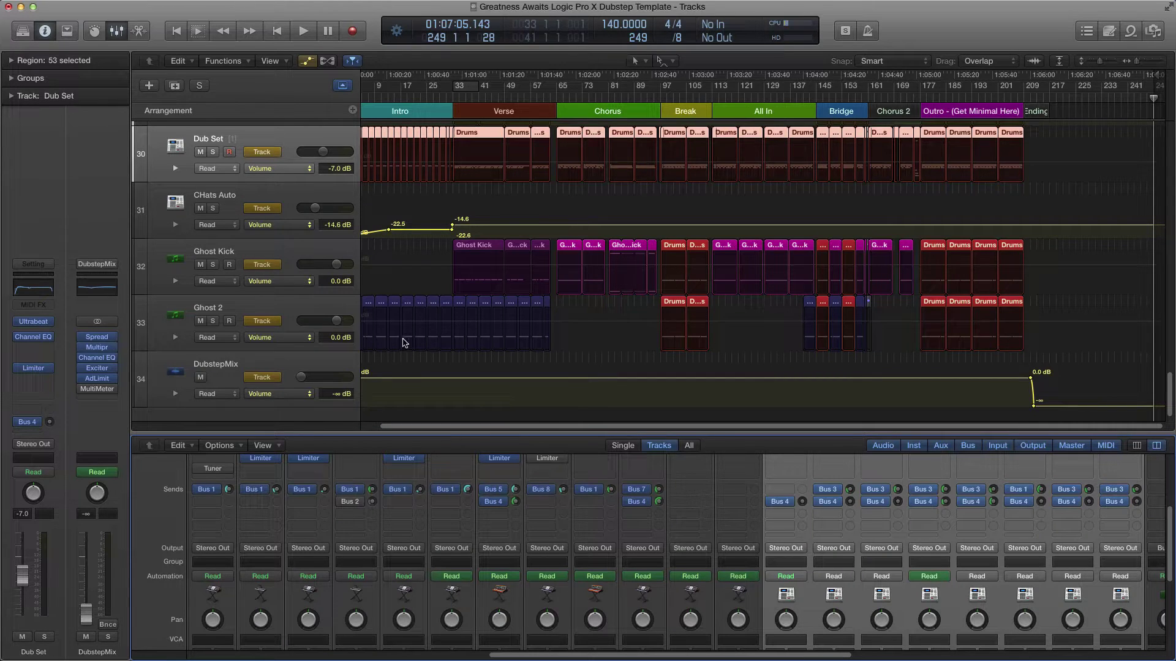
# - Enlarge the mixer area and hide the automation on all tracks in the arrangement
pyautogui.scroll(10, 402, 352)
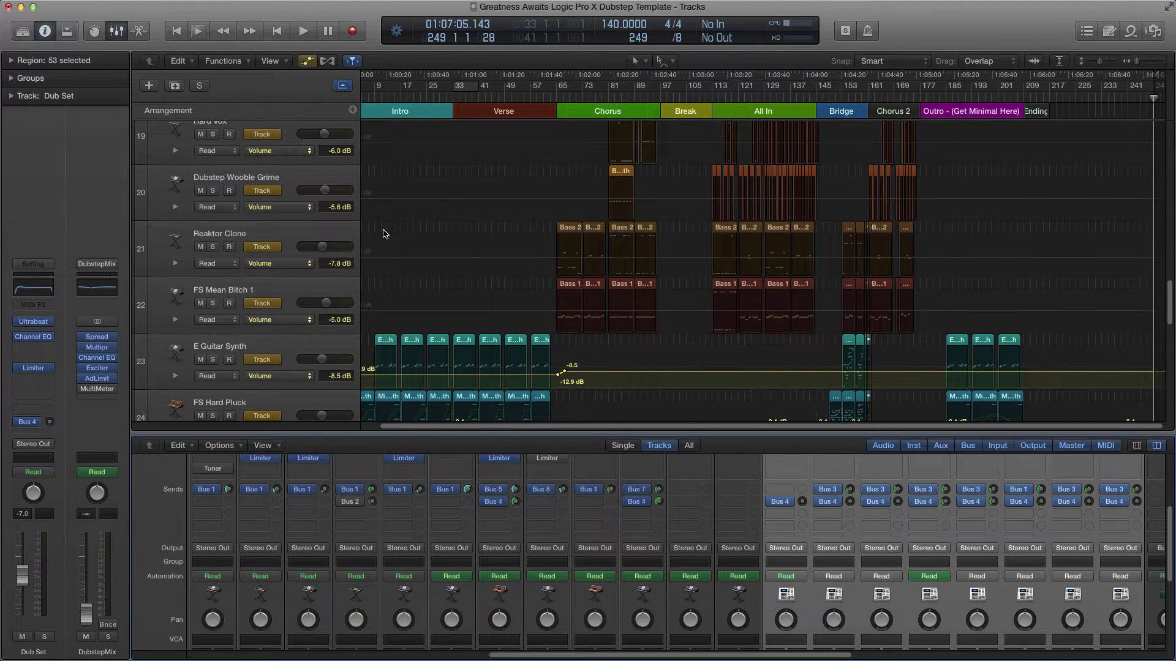
pyautogui.scroll(8, 288, 138)
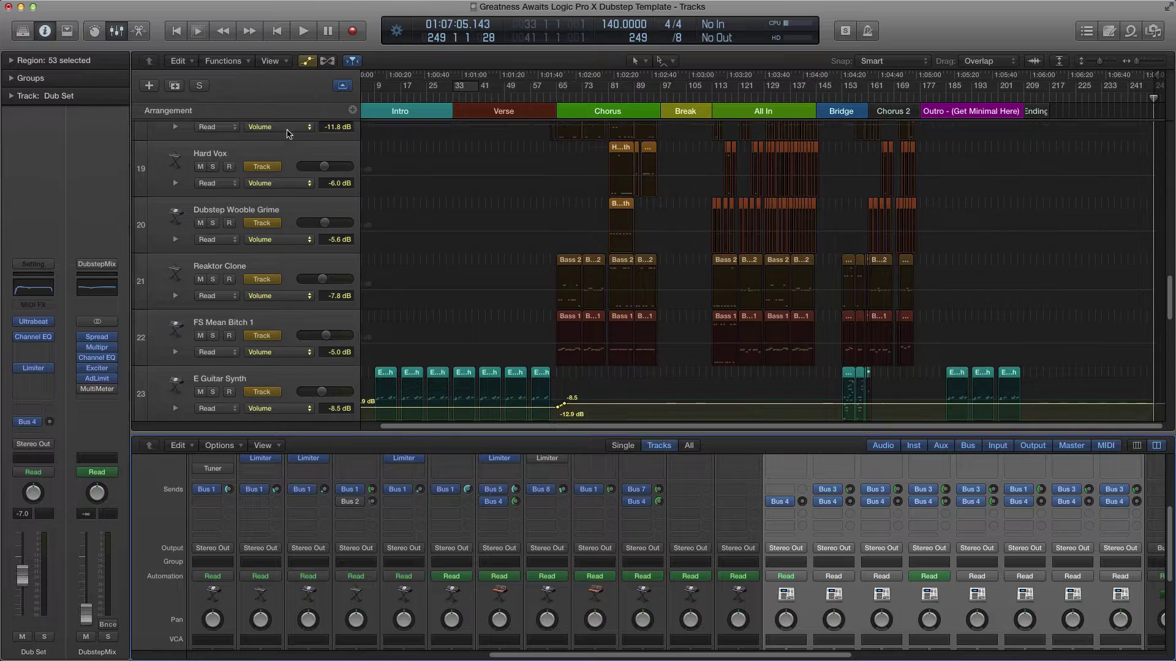
pyautogui.scroll(4, 299, 129)
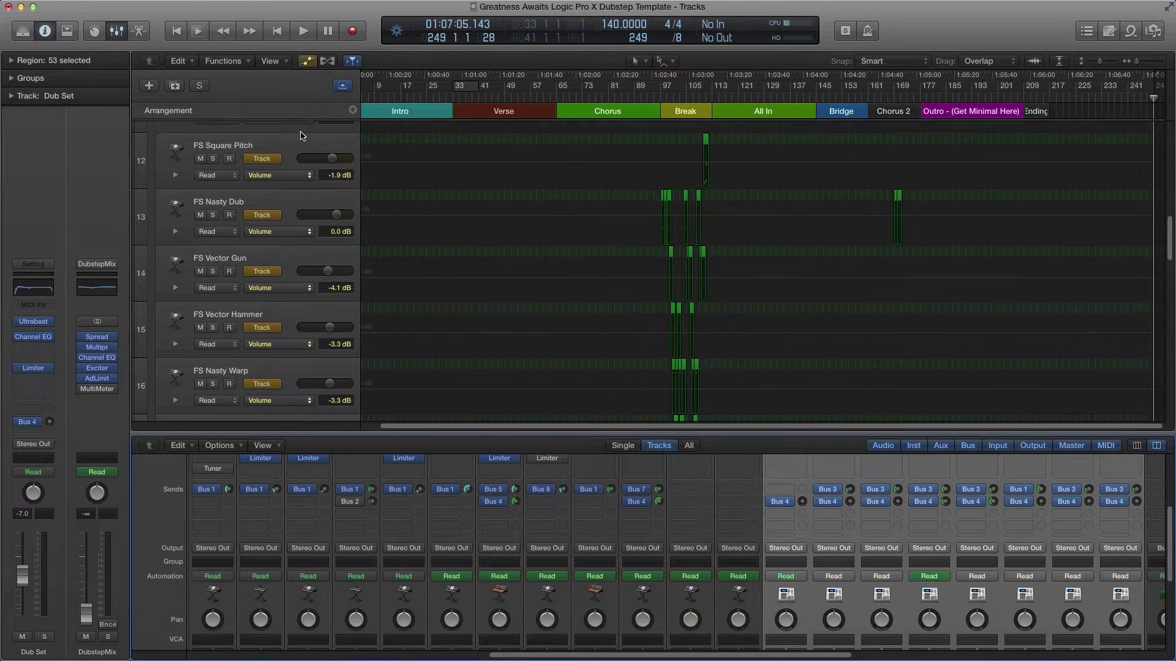
pyautogui.moveTo(577, 433); pyautogui.dragTo(577, 396)
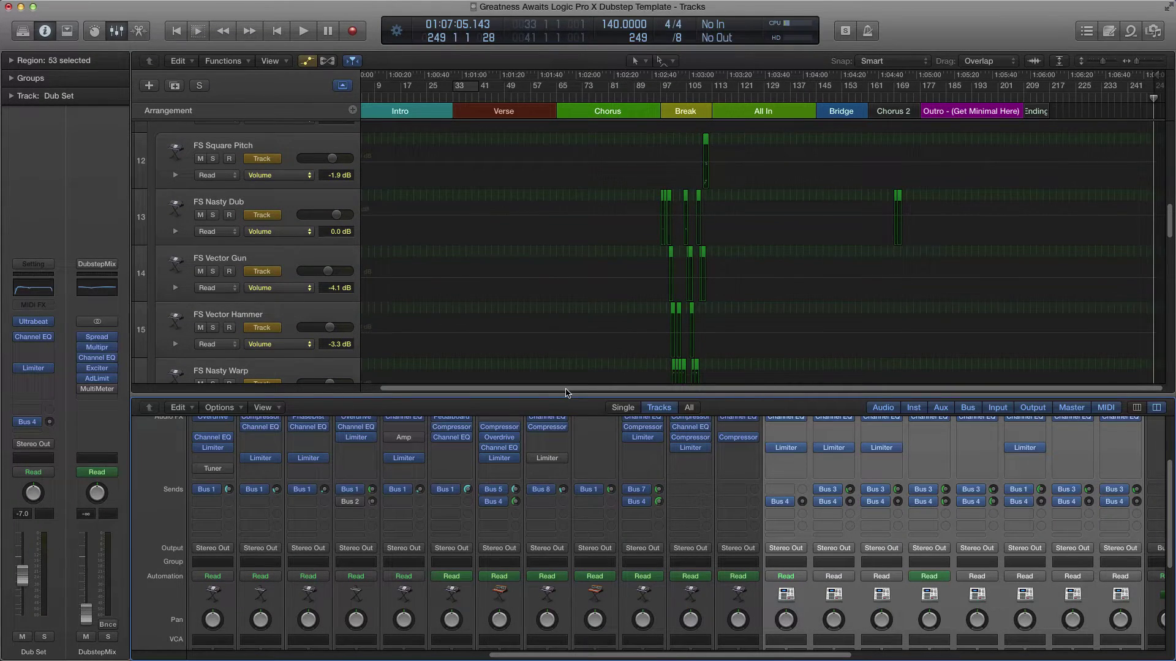
pyautogui.press('a')
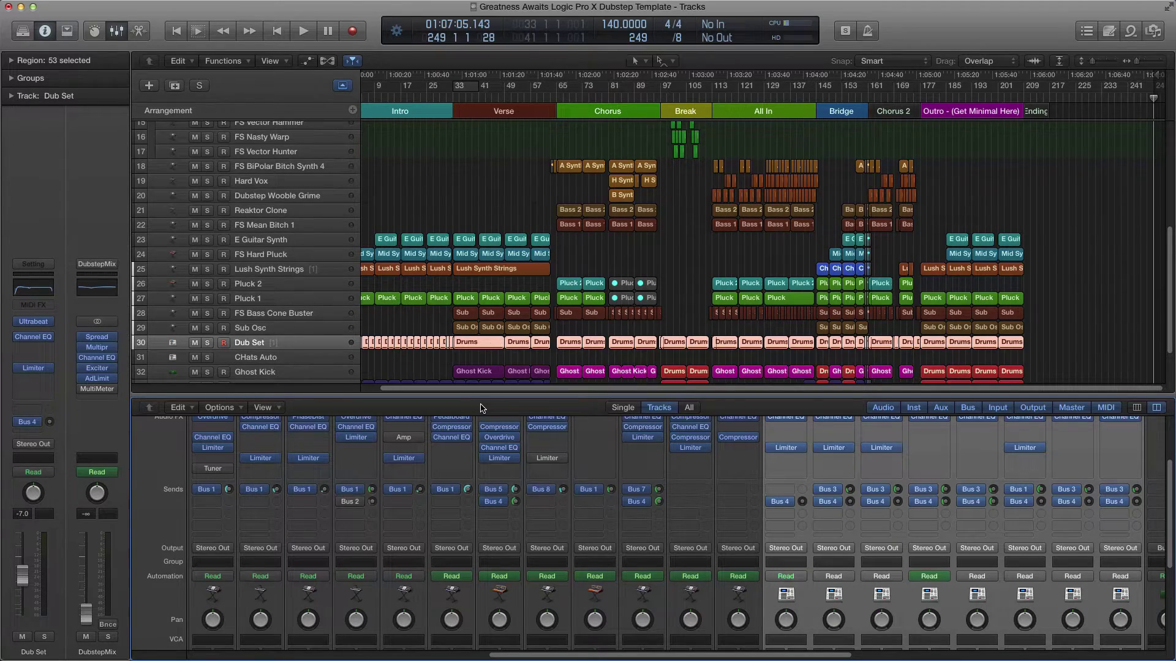
# - Close the mixer and examine the whole arrangement of all 34 tracks from Intro to Ending
pyautogui.press('x')
pyautogui.scroll(8, 511, 407)
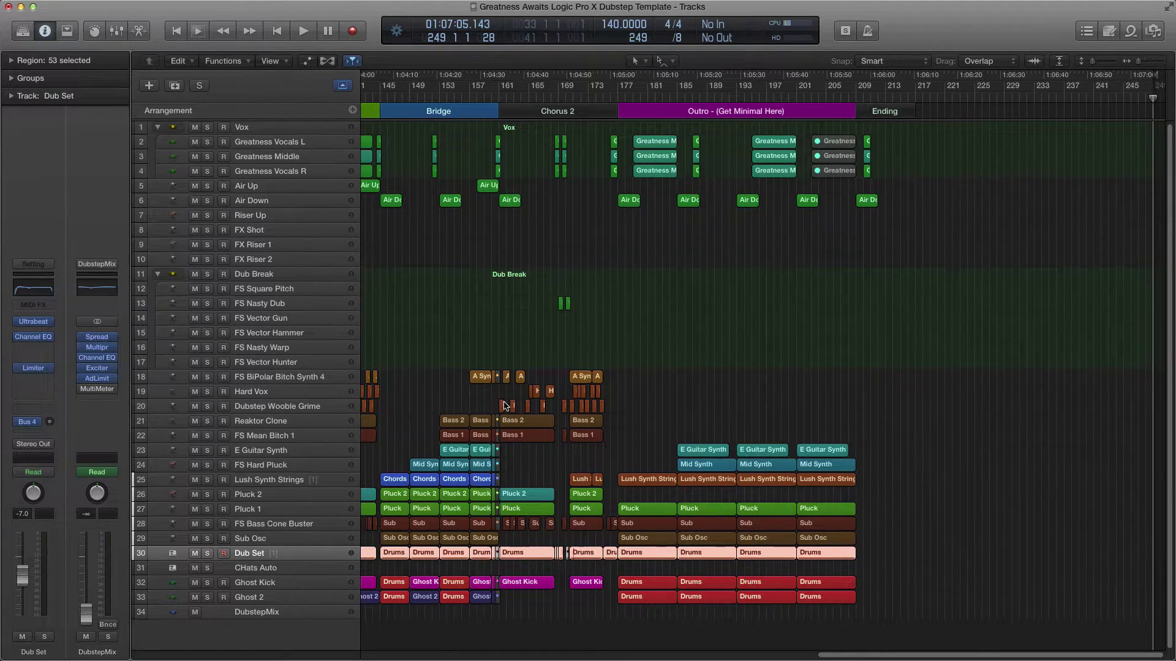
pyautogui.scroll(-3, 503, 379)
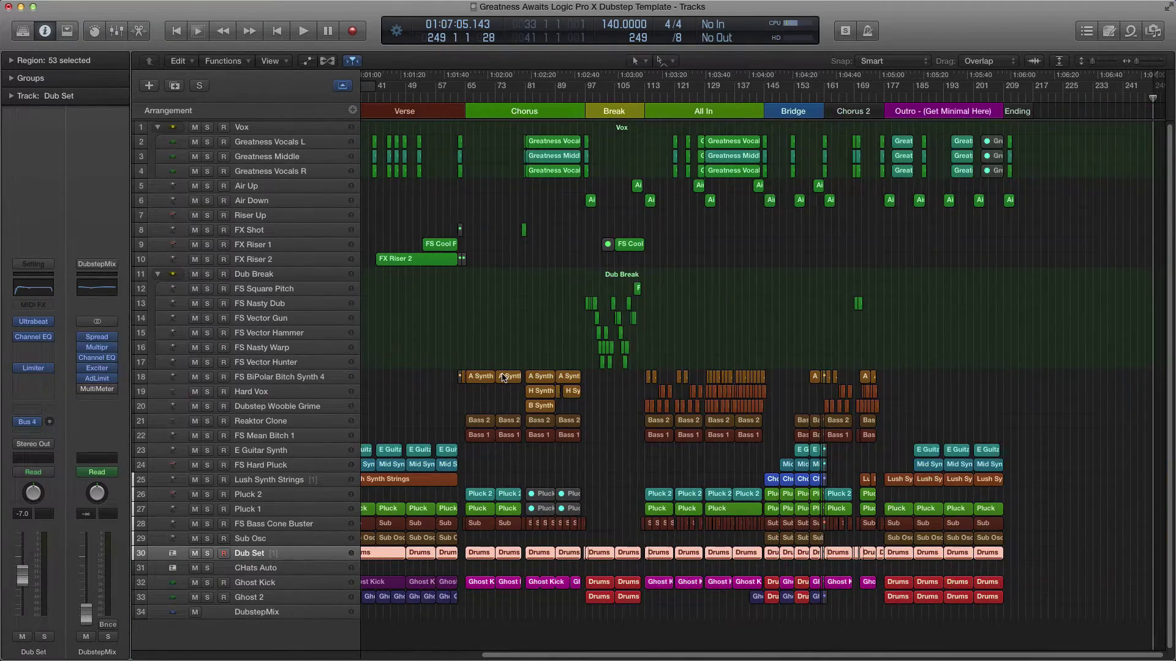
pyautogui.hscroll(-5, 503, 229)
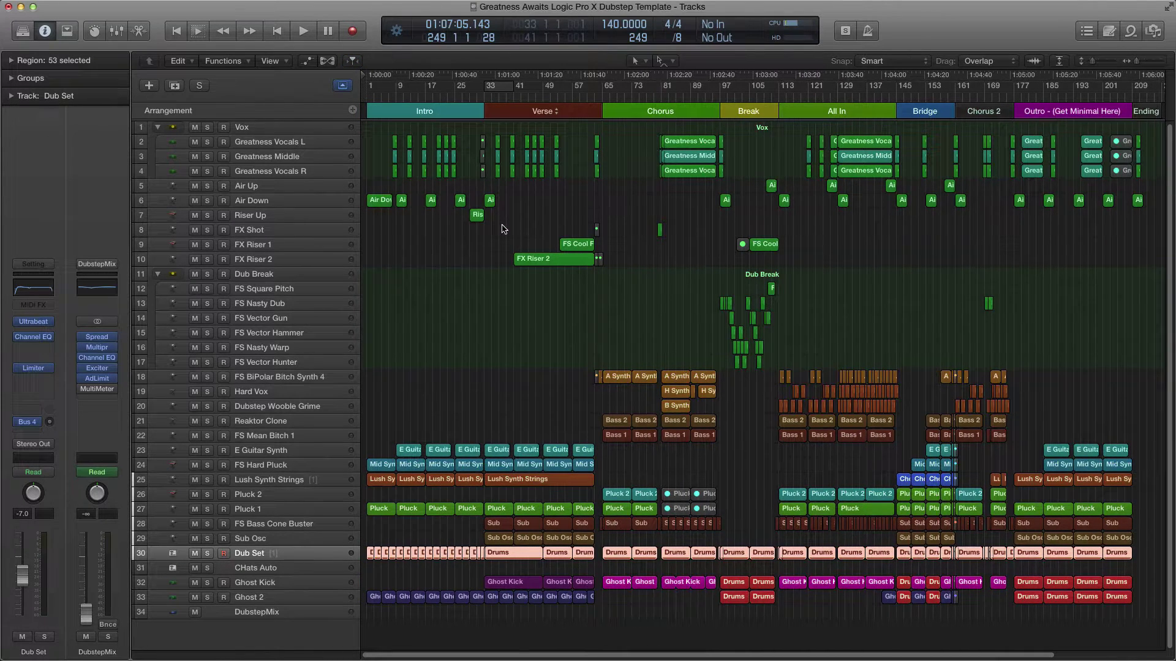
pyautogui.scroll(-1, 501, 229)
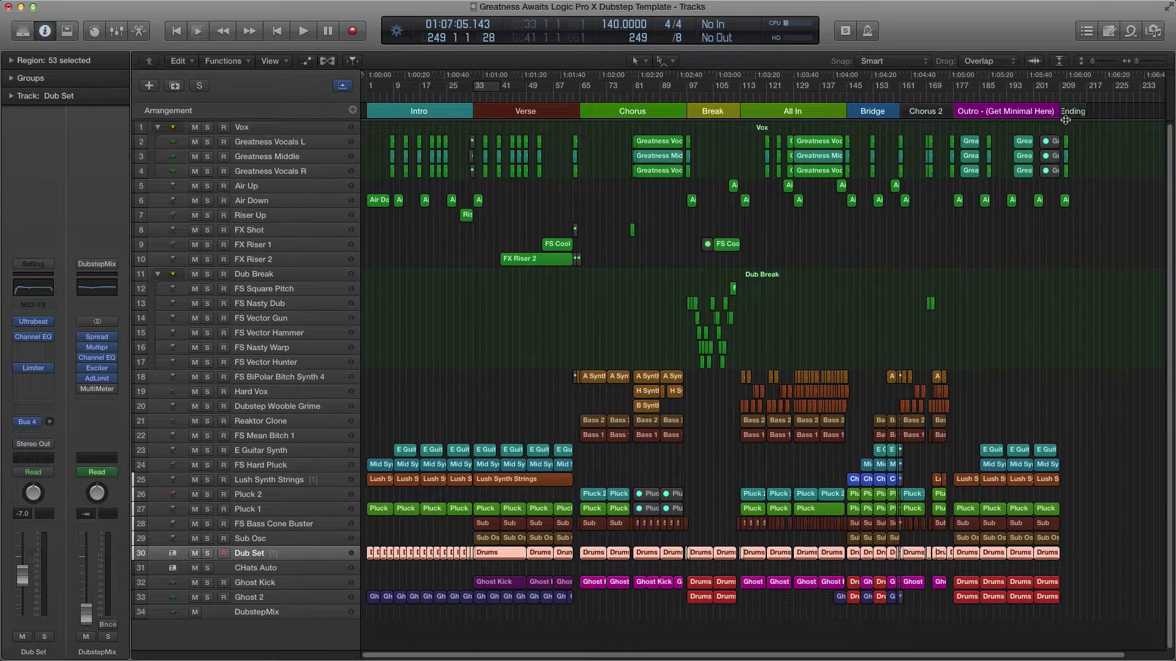
pyautogui.press('super+Right')
pyautogui.press('super+Right')
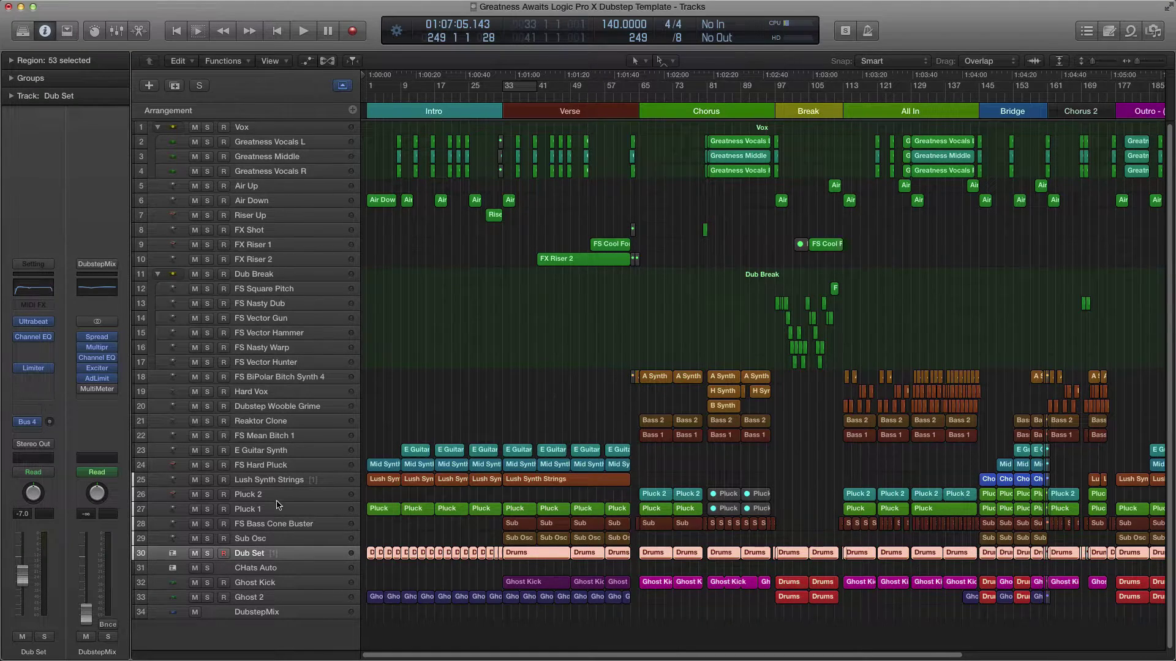
pyautogui.press('super+Right')
pyautogui.press('super+Left')
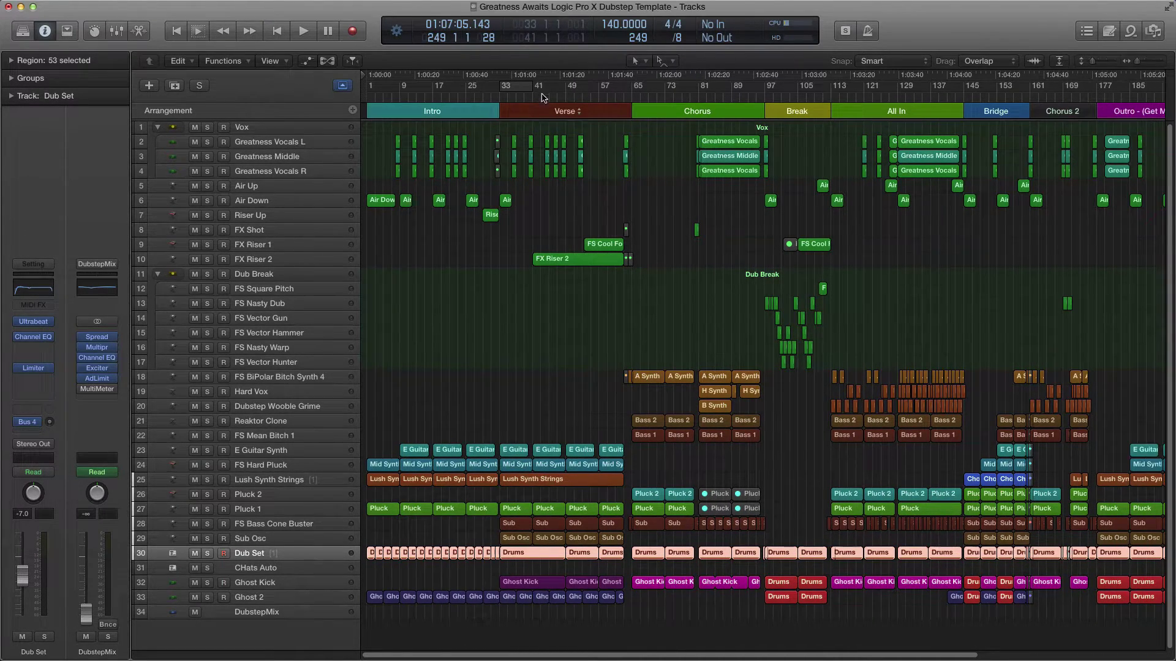
# - Turn on the cycle range for bars 33 to 41 and select the Dub Set Drums region at bar 33
pyautogui.click(514, 87)
pyautogui.hotkey('shift', 'l')
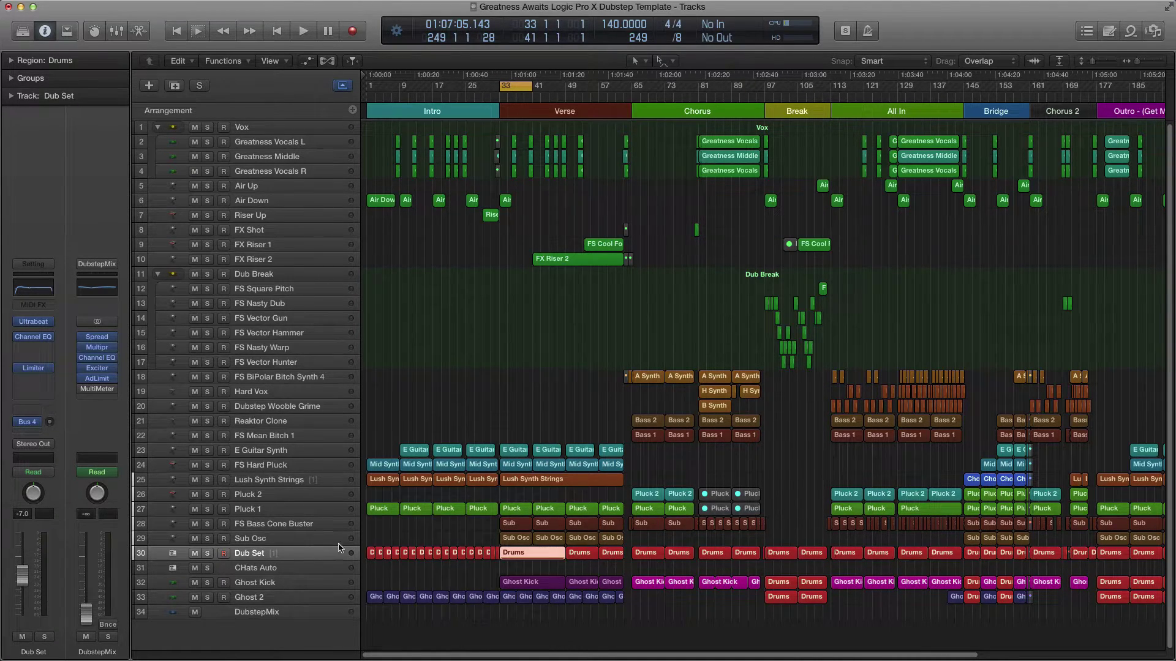
# - Solo the drum channel strips from Dub Set to Dub Bass in the reopened mixer and listen to the cycled Verse section
pyautogui.press('x')
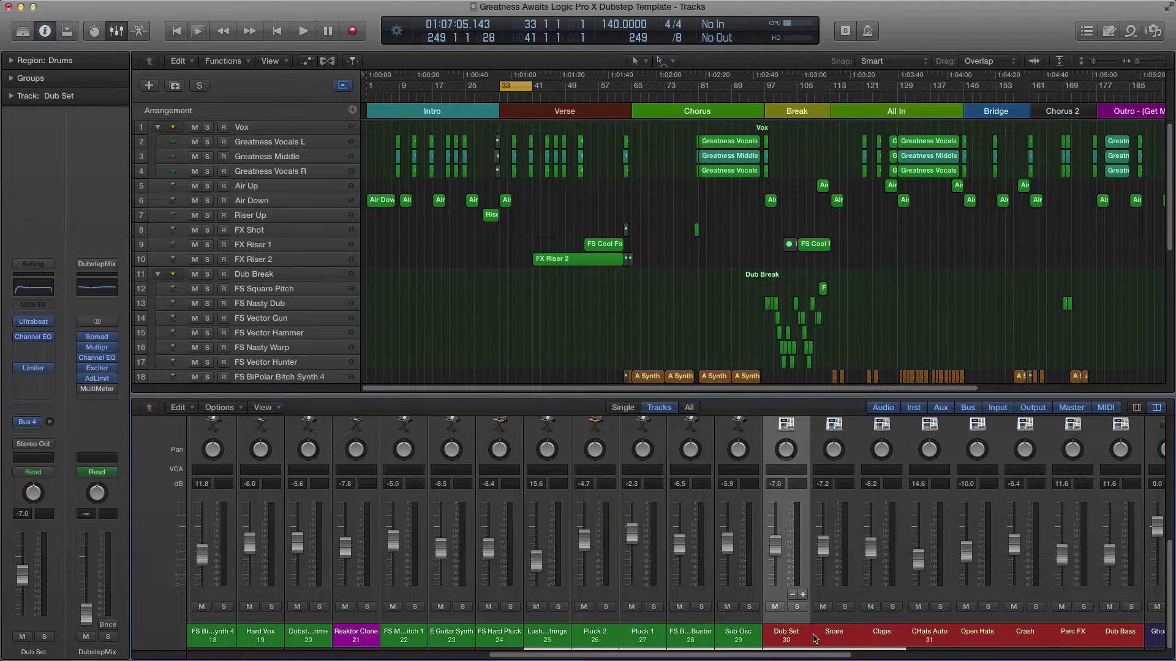
pyautogui.hscroll(3, 741, 634)
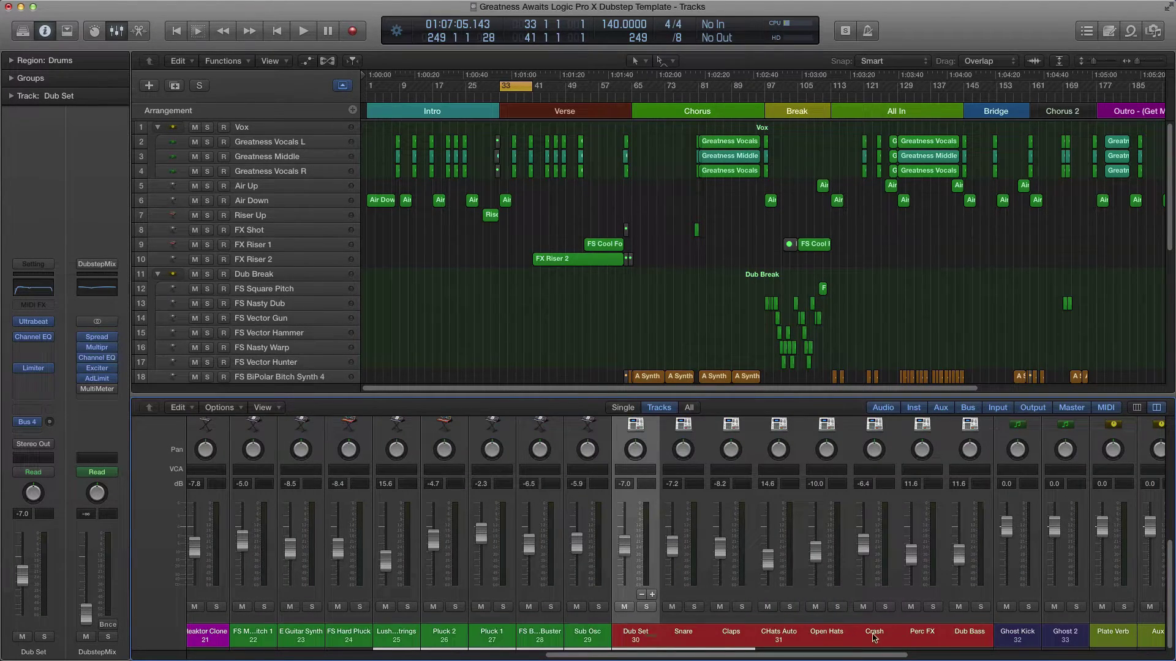
pyautogui.moveTo(871, 639); pyautogui.dragTo(969, 637)
pyautogui.click(980, 607)
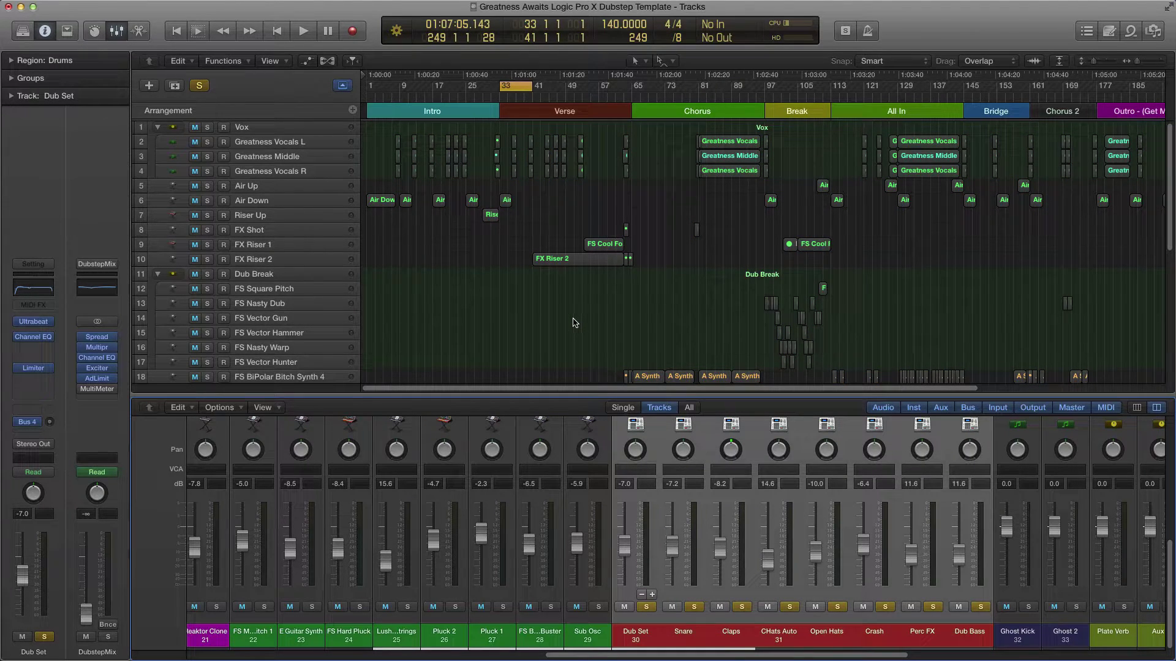
pyautogui.press('space')
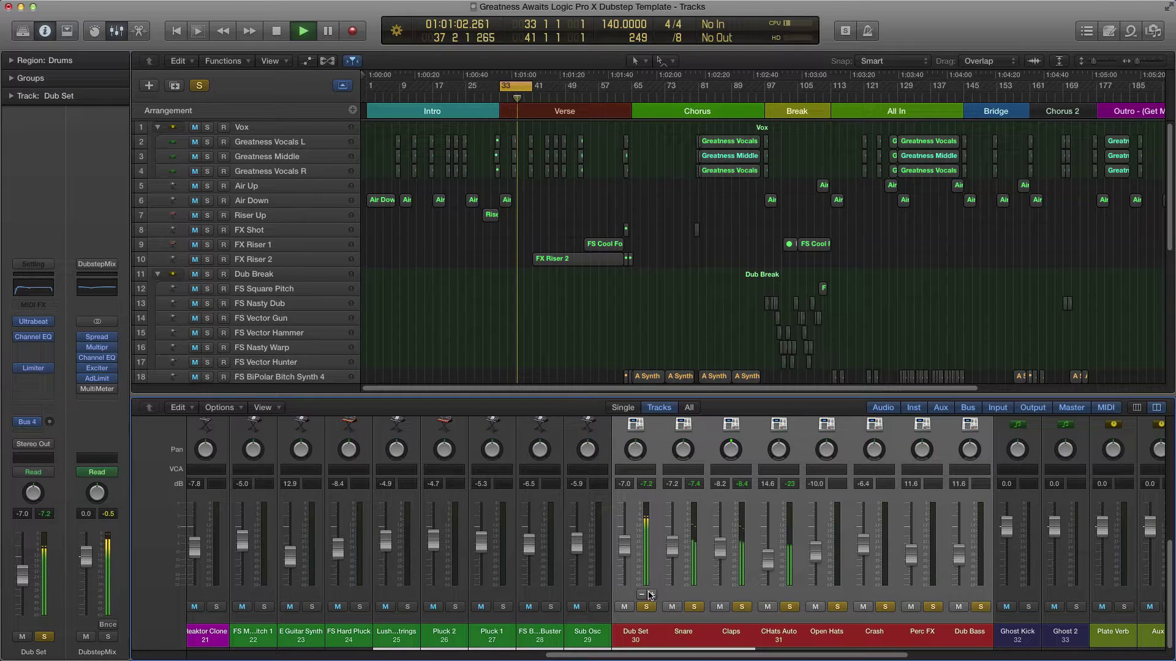
pyautogui.press('space')
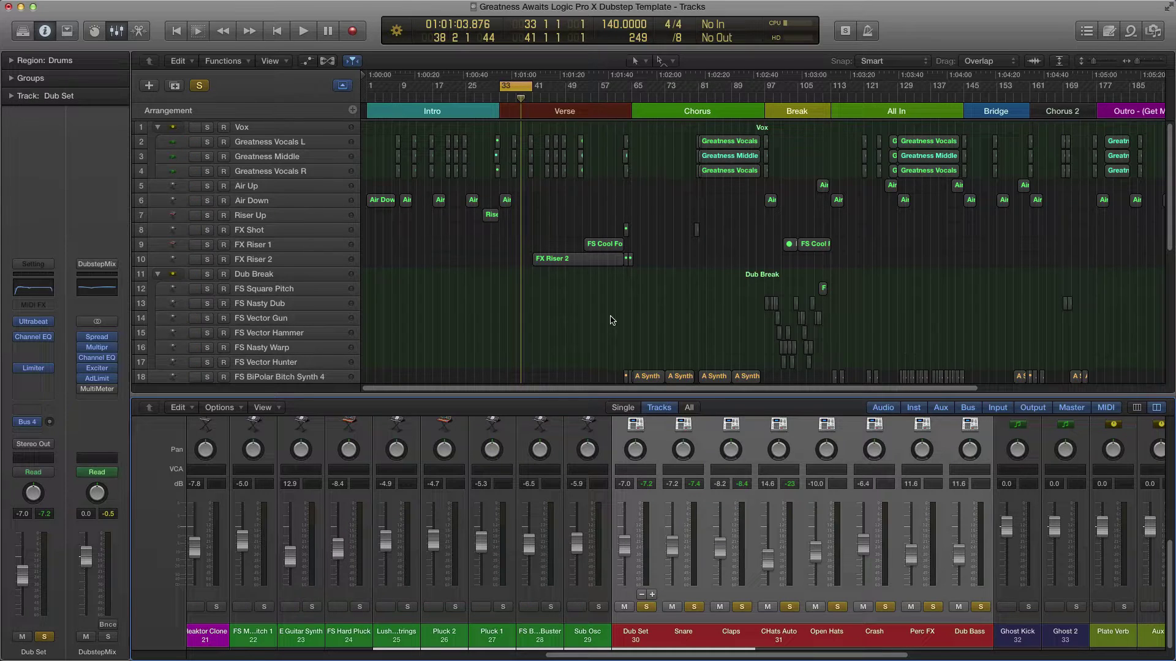
# - Open the Verse Drums region in the Piano Roll, showing its full length from bar 33 to 49
pyautogui.press('p')
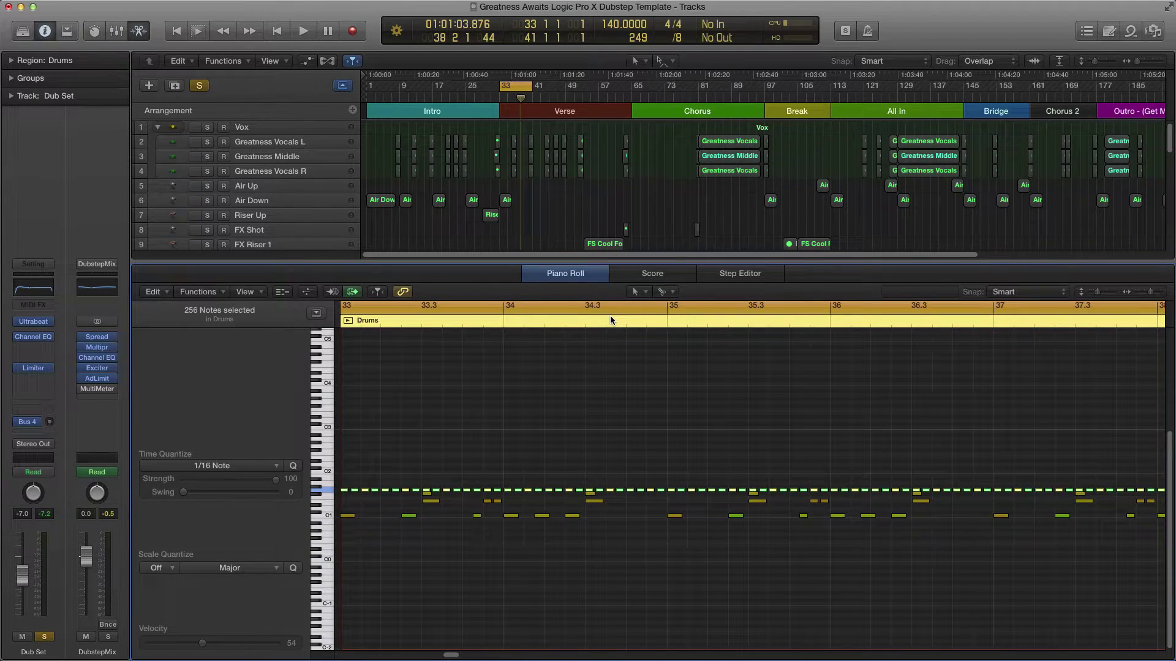
pyautogui.scroll(-6, 790, 569)
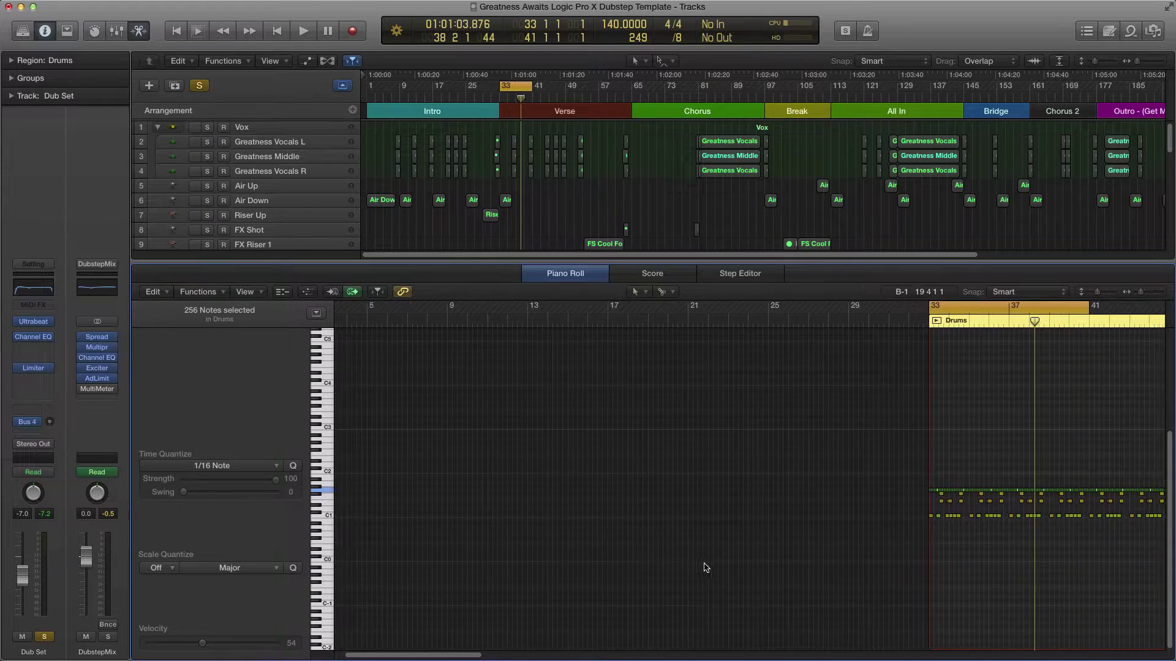
pyautogui.hscroll(5, 678, 558)
pyautogui.scroll(5, 667, 555)
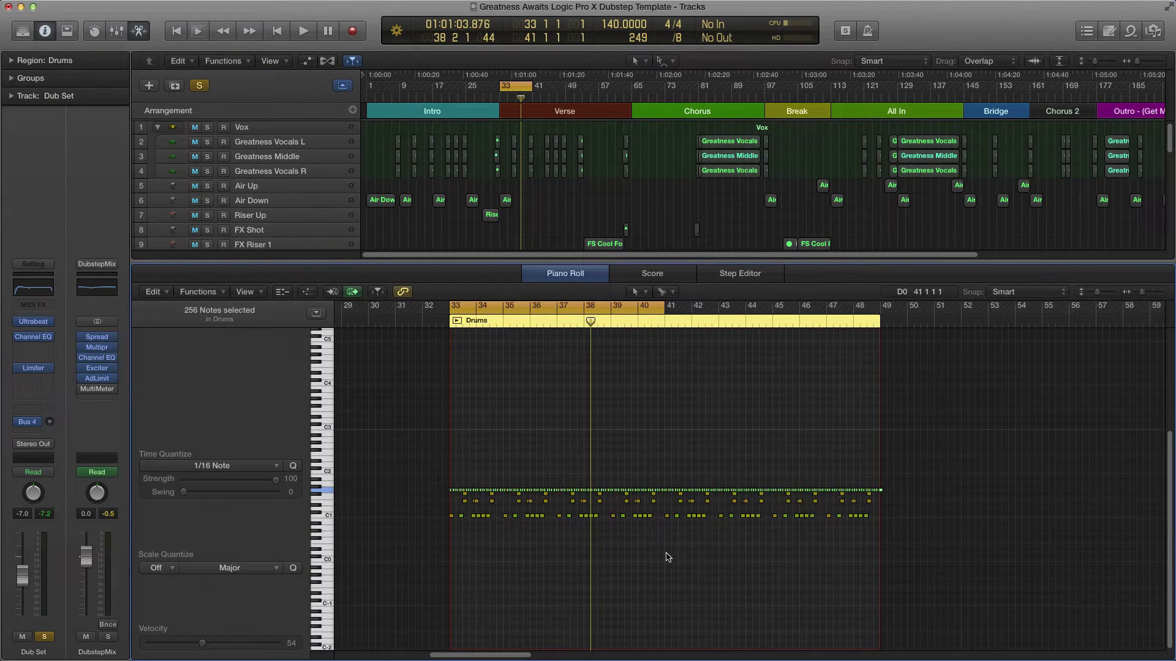
pyautogui.scroll(-1, 663, 558)
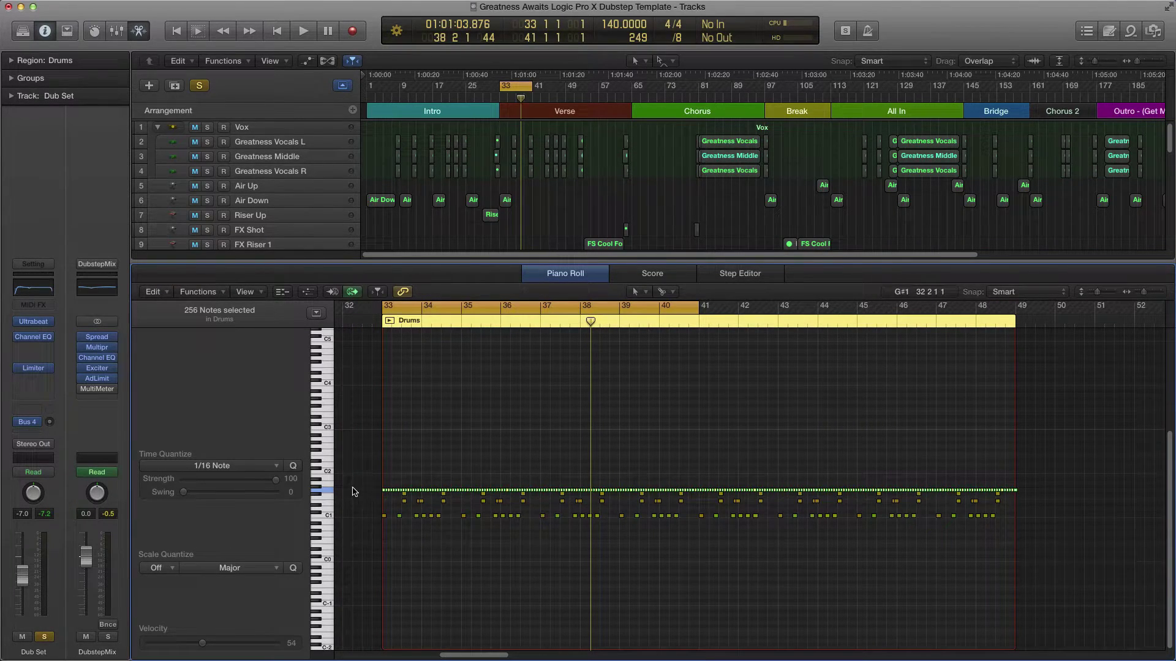
# - Audition the drum sounds in the Piano Roll, selecting all C1 notes of the Drums region and clearing the selection
pyautogui.click(318, 499)
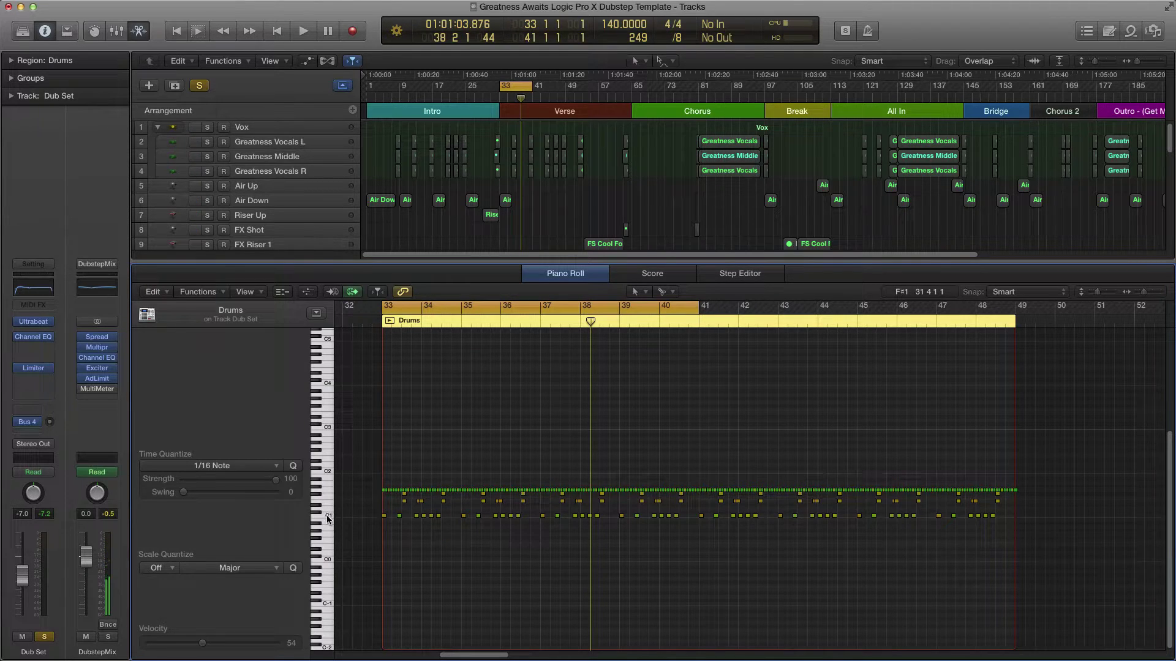
pyautogui.click(326, 514)
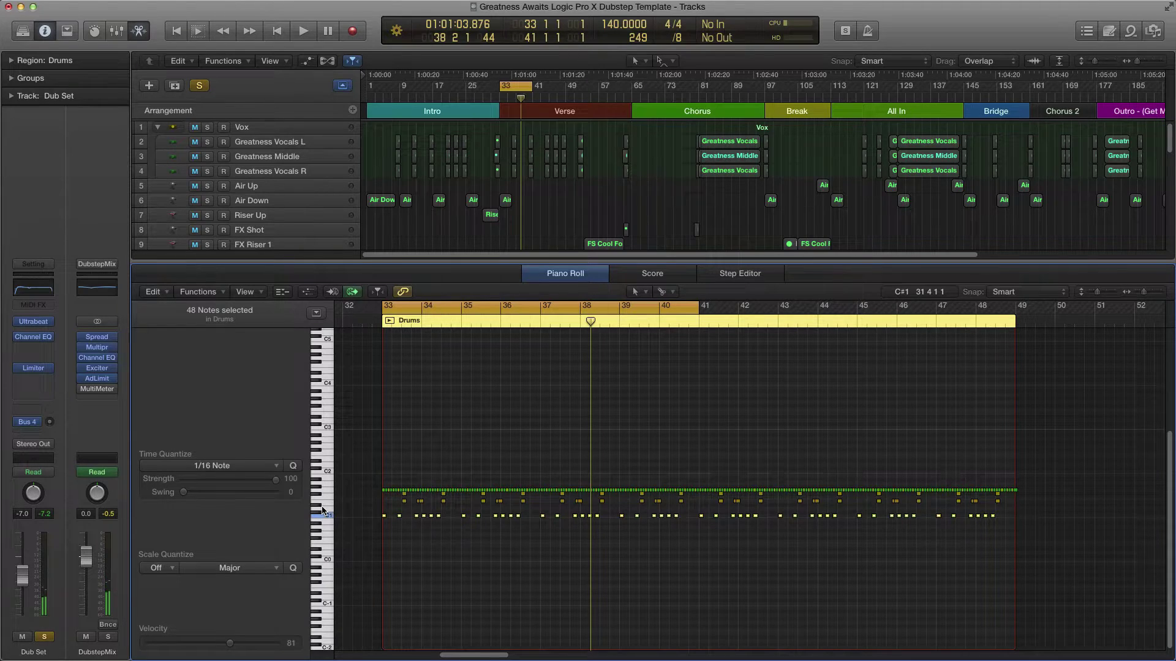
pyautogui.click(316, 517)
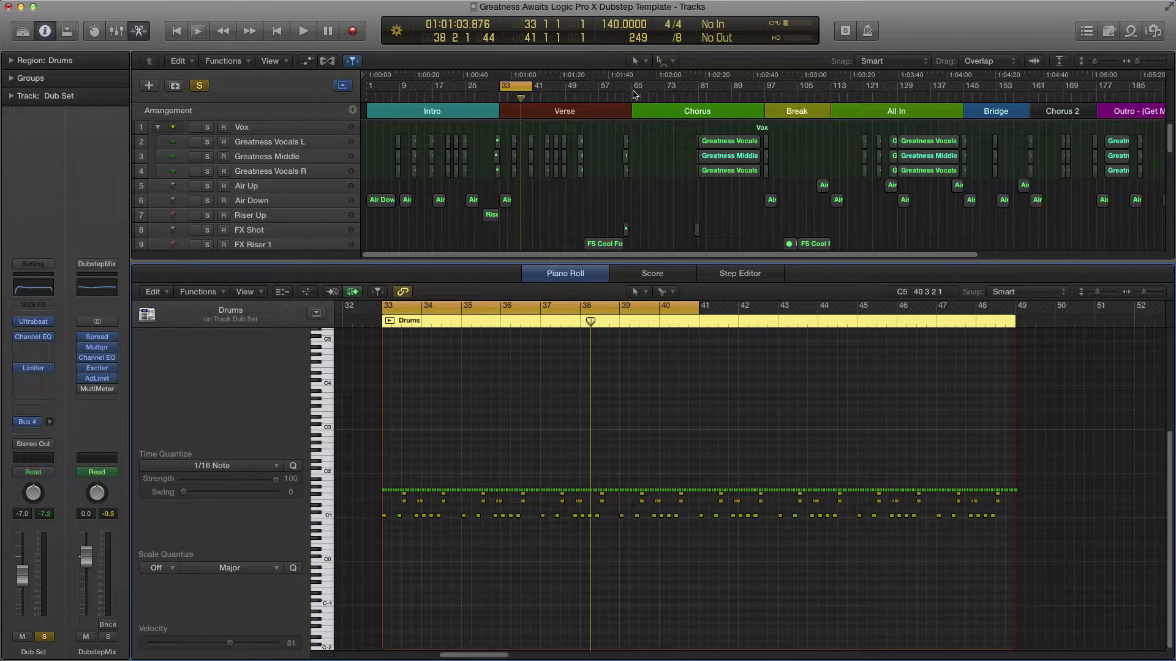
# - Set the cycle range to bars 65 to 73 and open the first Chorus Drums region of Dub Set in the Piano Roll
pyautogui.moveTo(634, 92); pyautogui.dragTo(667, 93)
pyautogui.scroll(-8, 674, 147)
pyautogui.scroll(-5, 673, 150)
pyautogui.click(648, 157)
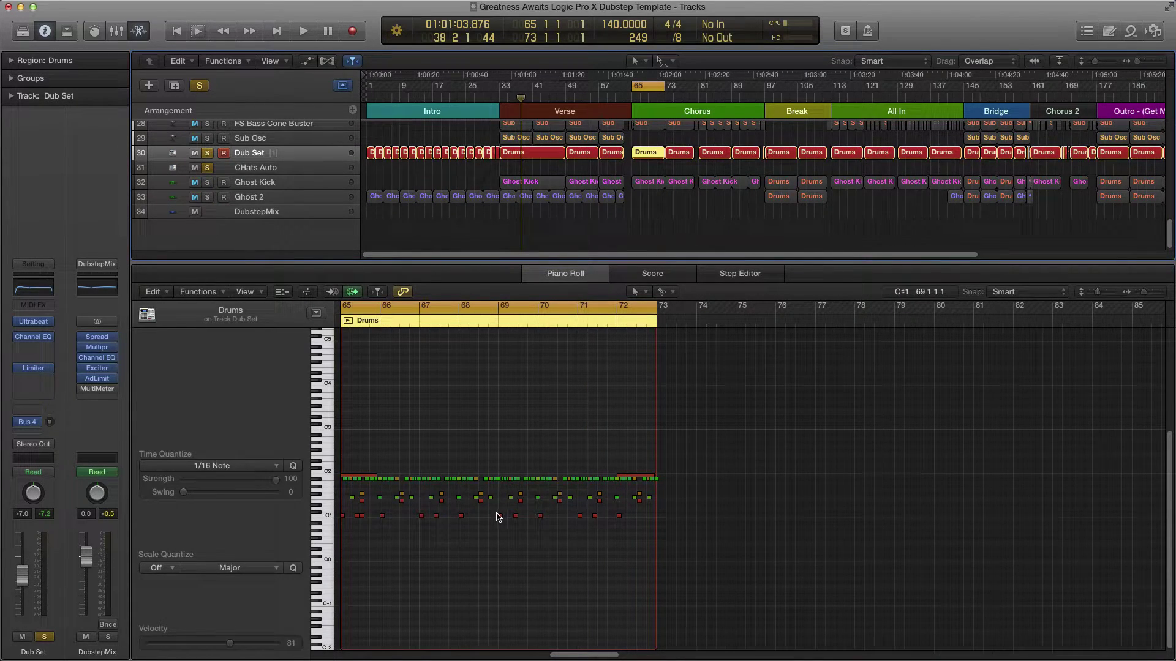
# - Listen to the cycled Chorus drums and enlarge the Piano Roll notes until the drum sound names are readable
pyautogui.press('space')
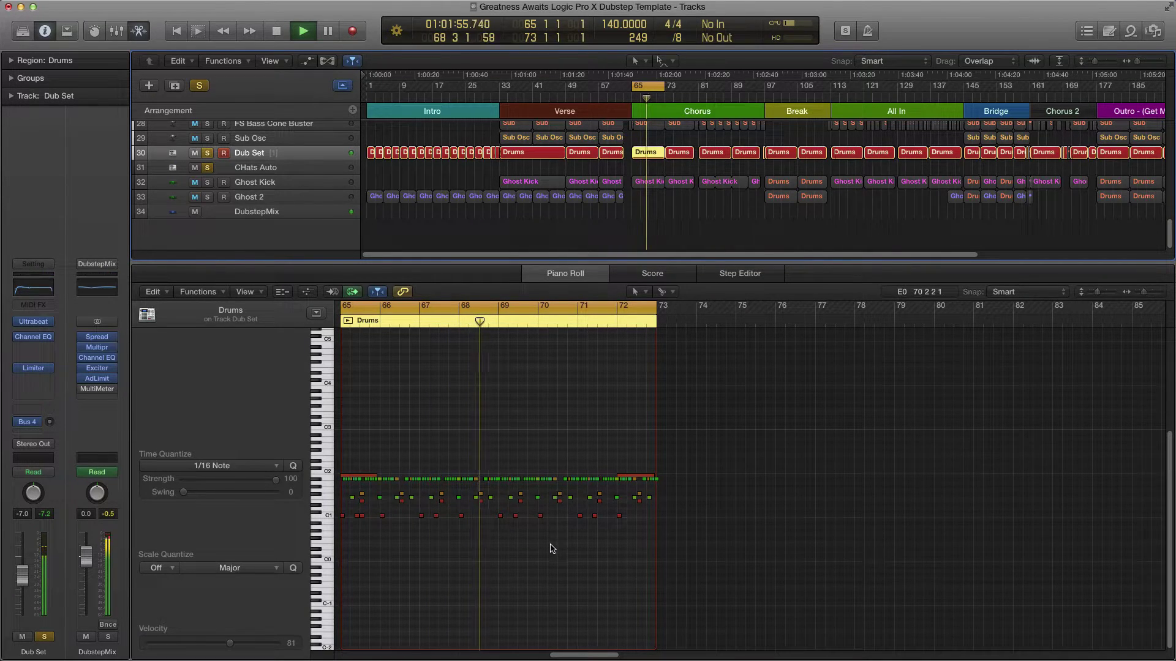
pyautogui.press('super+Right')
pyautogui.press('super+Right')
pyautogui.press('super+Right')
pyautogui.press('z')
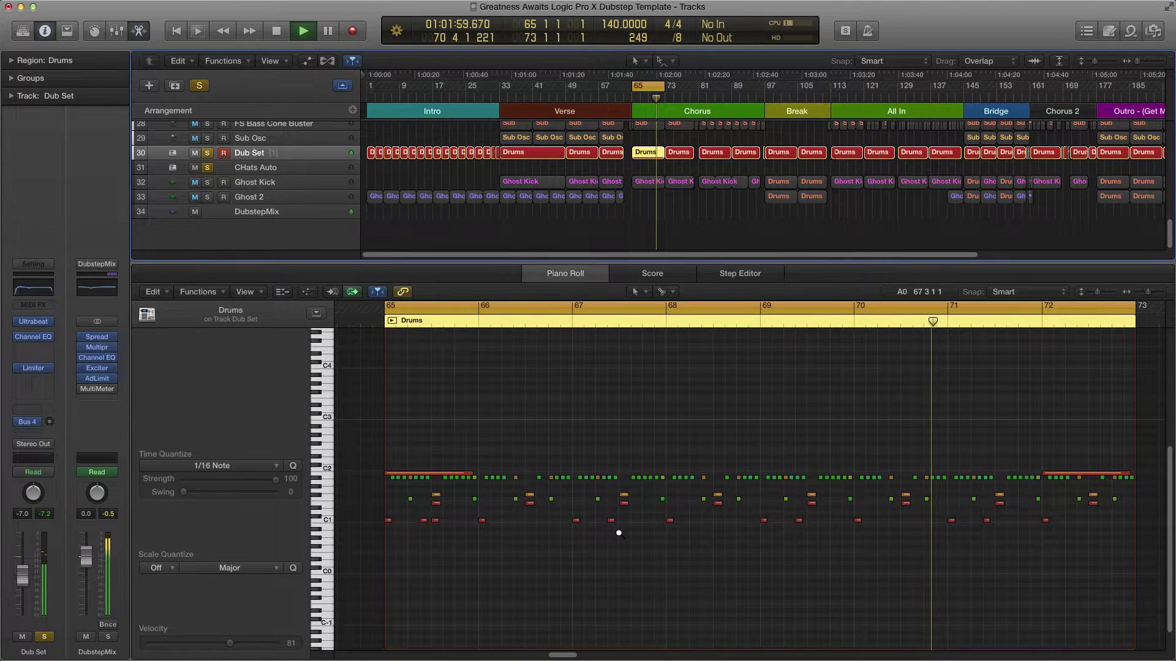
pyautogui.press('super+Down')
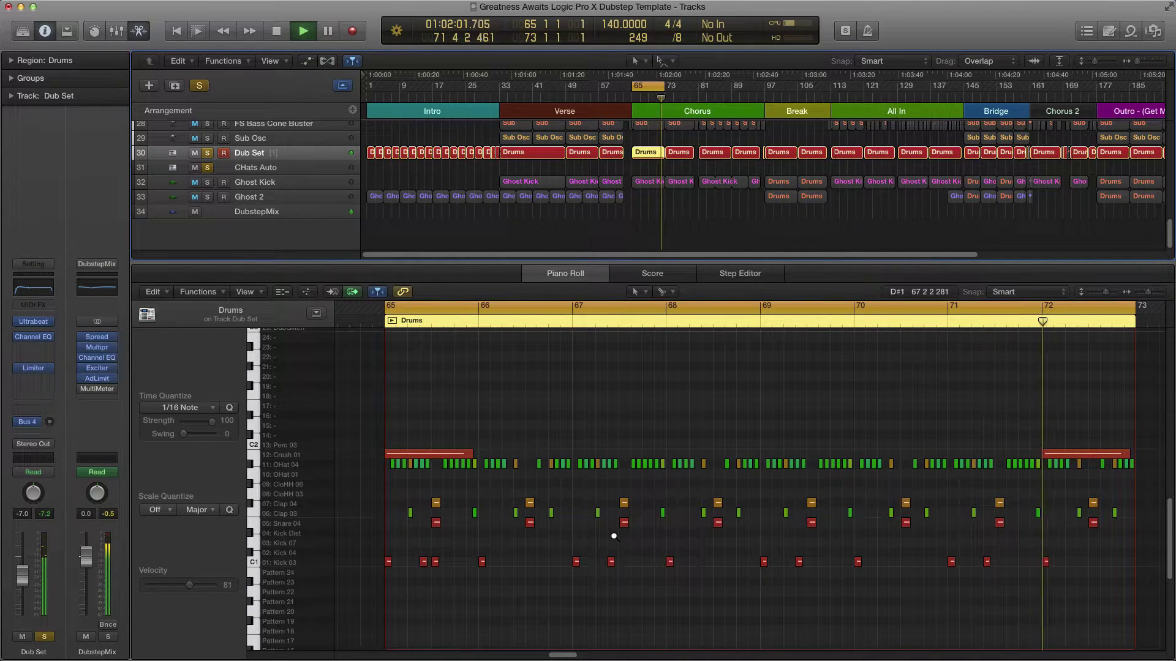
pyautogui.press('space')
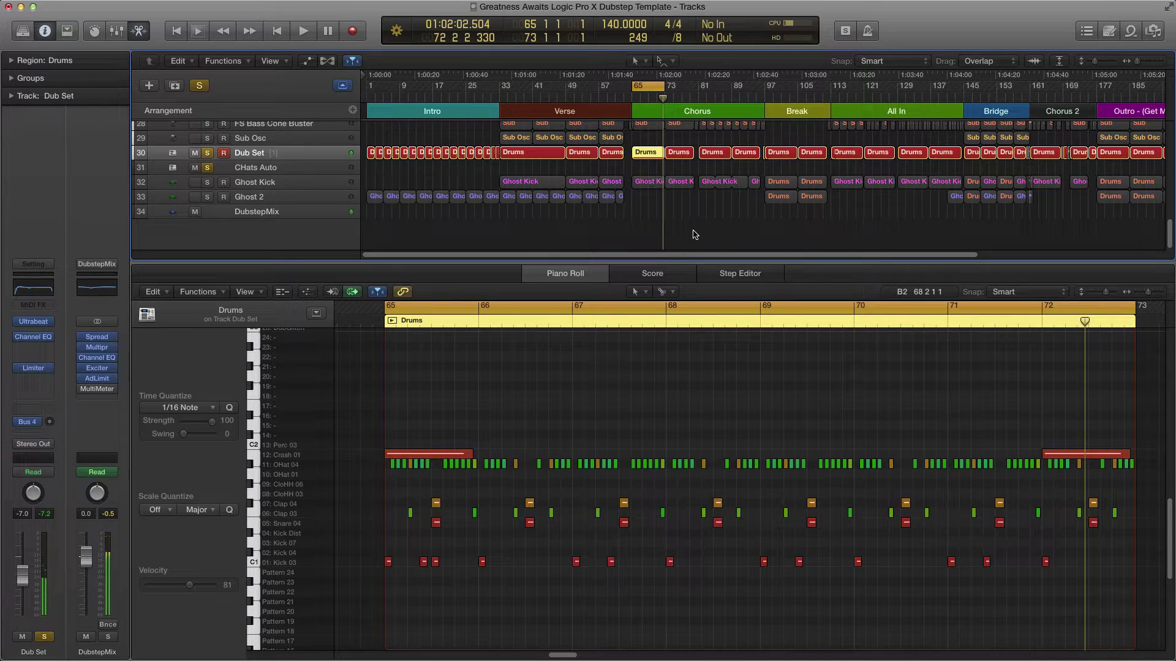
# - Set the cycle range to bars 97 to 105 and open the first Break Drums region of Dub Set in the Piano Roll
pyautogui.hscroll(10, 725, 210)
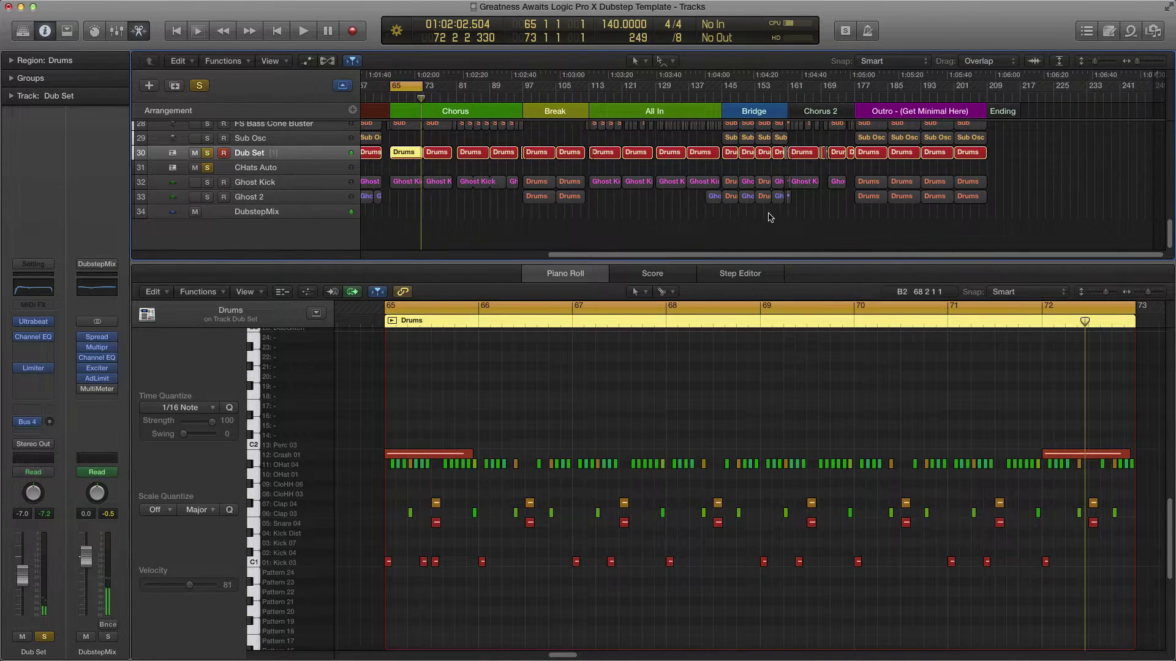
pyautogui.moveTo(524, 90); pyautogui.dragTo(558, 91)
pyautogui.press('super+Right')
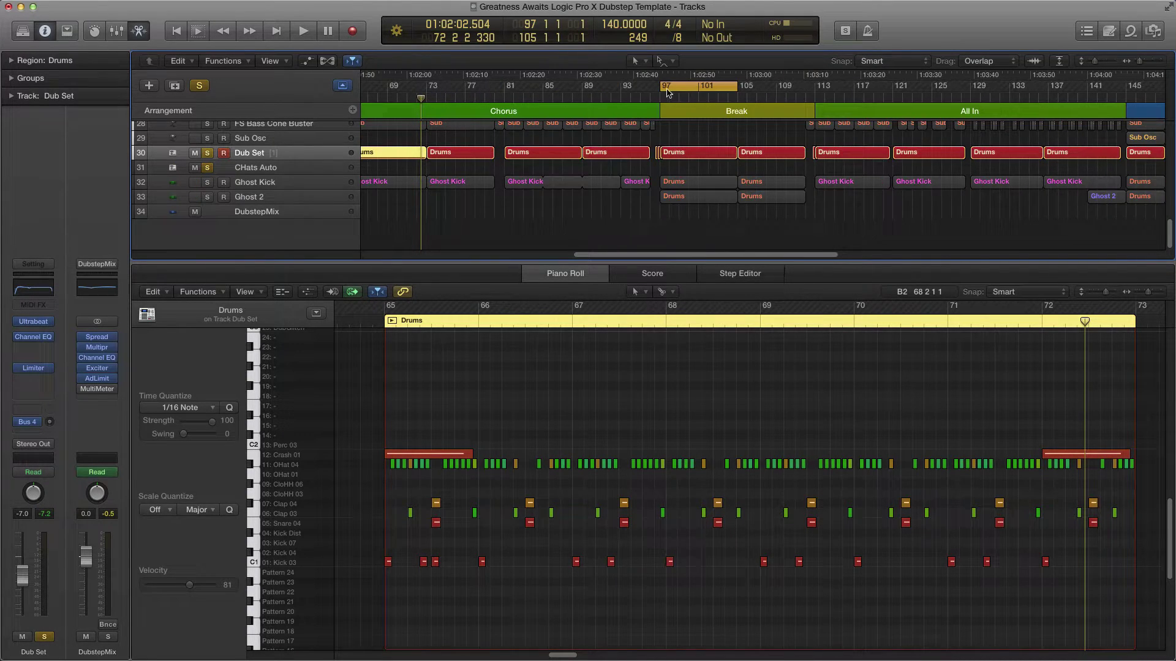
pyautogui.click(655, 169)
pyautogui.click(704, 154)
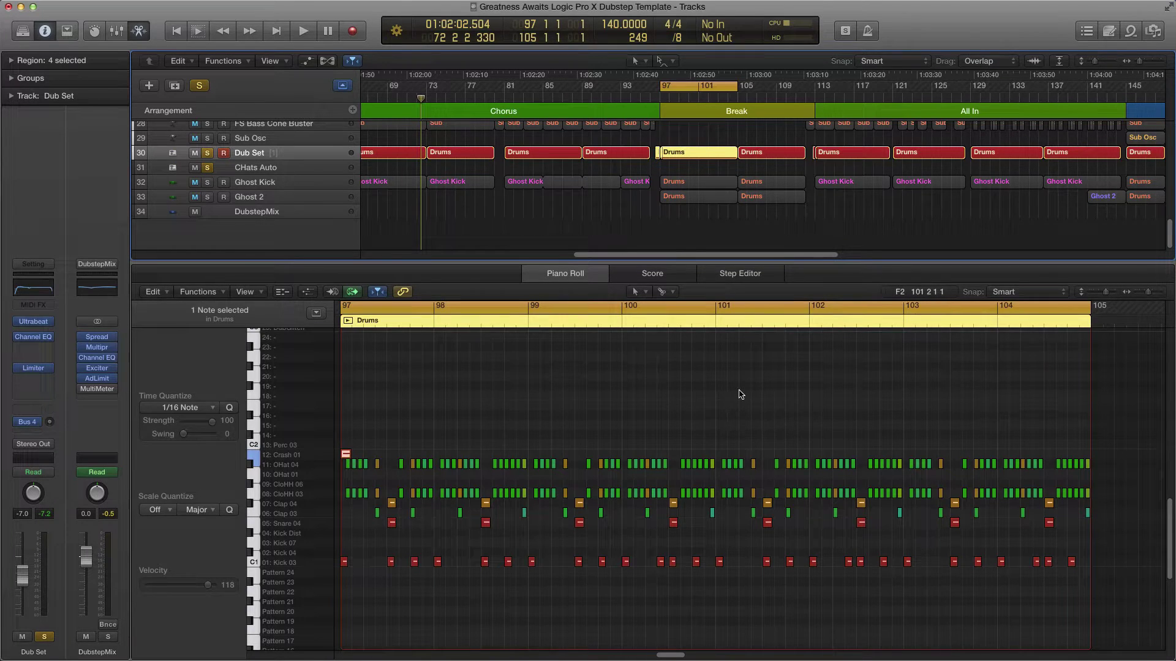
# - Clear the note selection in the Piano Roll and listen to the cycled Break drums
pyautogui.click(620, 406)
pyautogui.press('space')
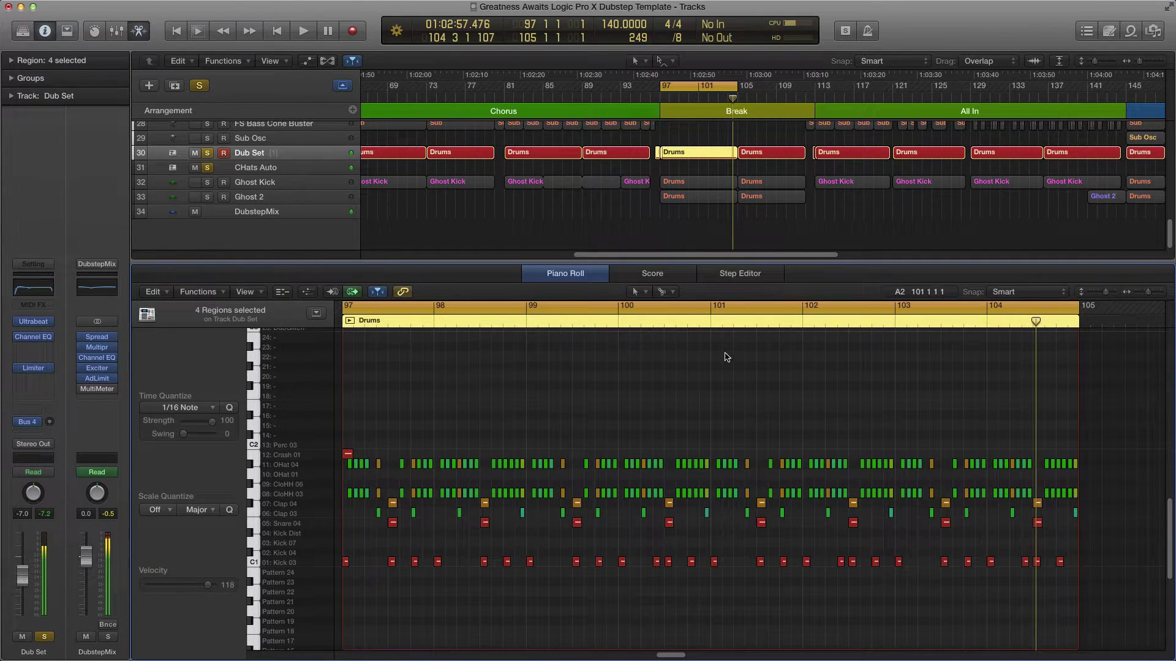
# - Set the cycle range over the start of the All In section, from bar 112 beat 3 to bar 120 beat 3
pyautogui.hscroll(1, 695, 158)
pyautogui.hscroll(10, 695, 158)
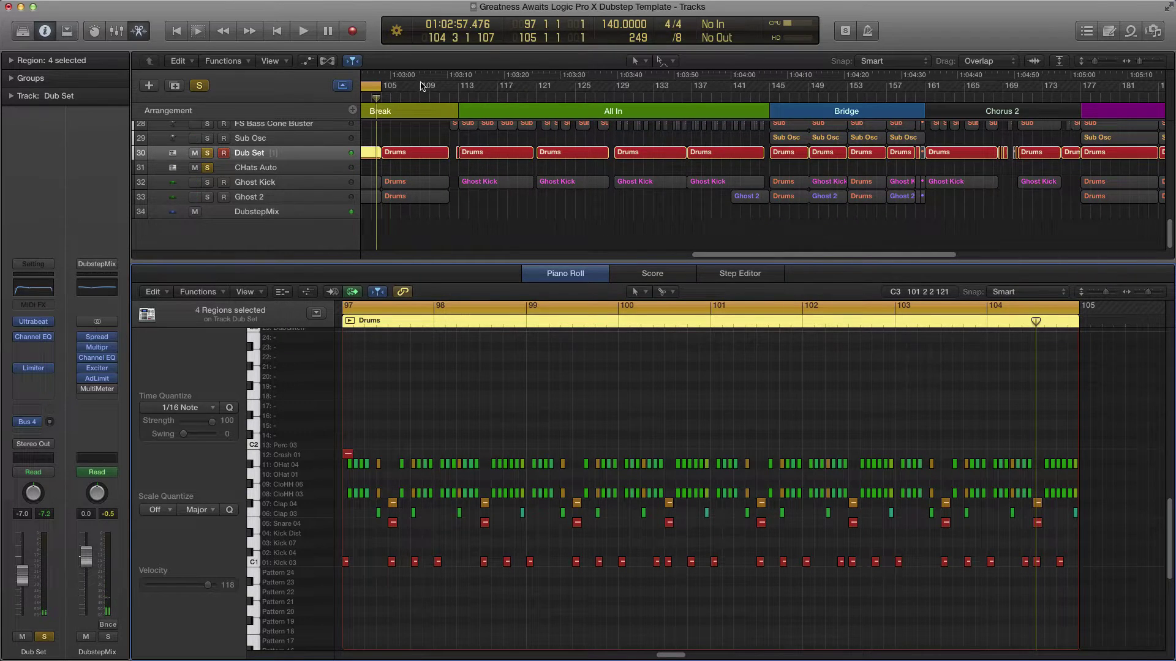
pyautogui.scroll(3, 431, 93)
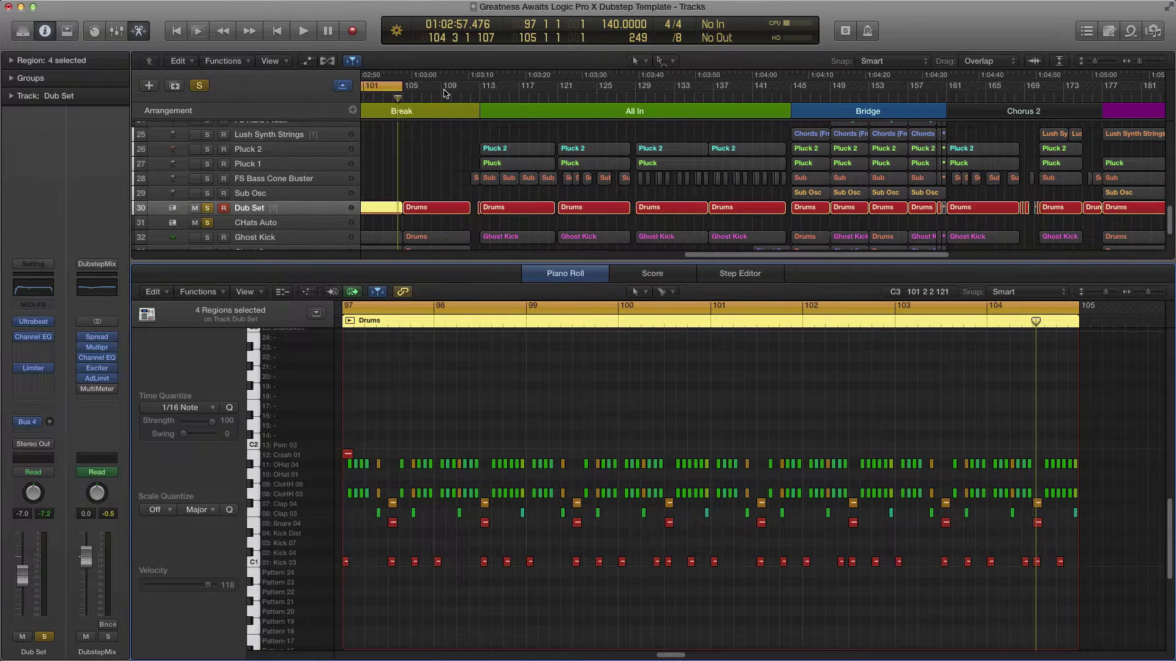
pyautogui.hscroll(-4, 441, 92)
pyautogui.moveTo(441, 92); pyautogui.dragTo(594, 94)
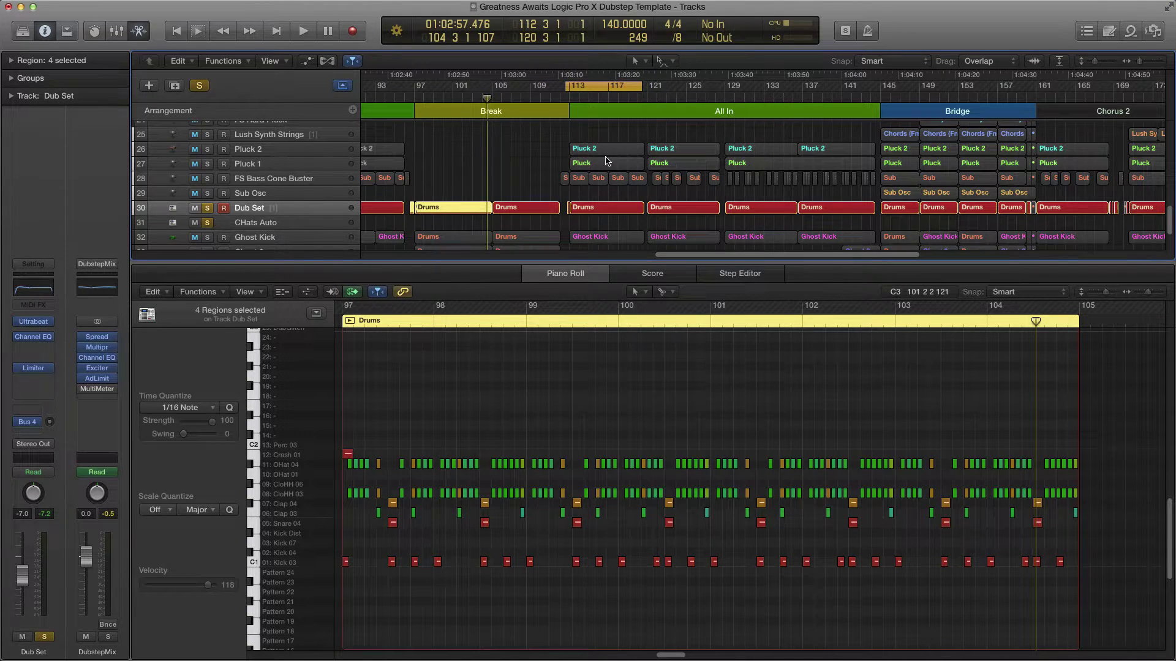
# - Select the short pickup and first All In Drums regions of Dub Set together and listen to their cycled pattern
pyautogui.click(601, 207)
pyautogui.click(570, 206)
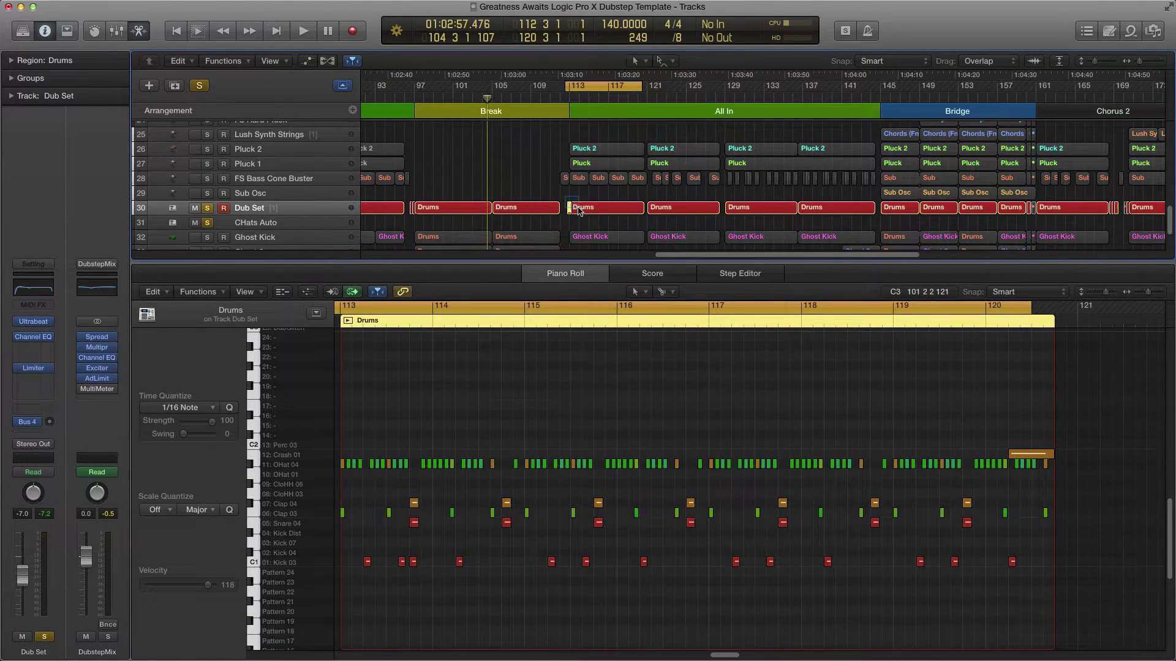
pyautogui.keyDown('shift'); pyautogui.click(589, 209); pyautogui.keyUp('shift')
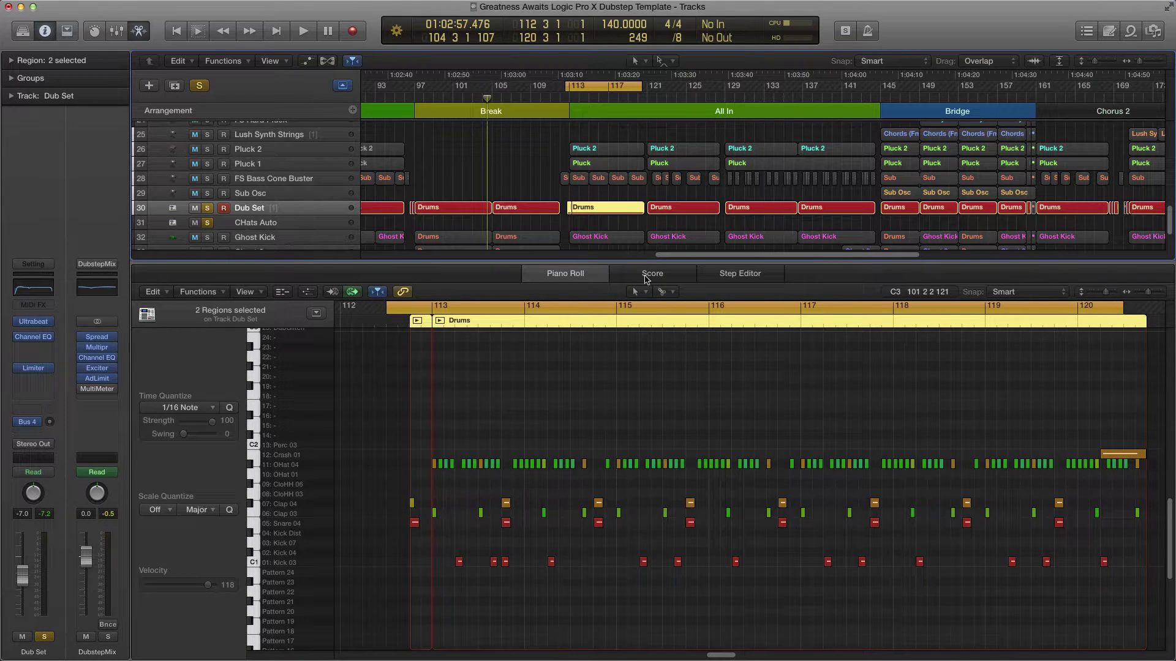
pyautogui.press('space')
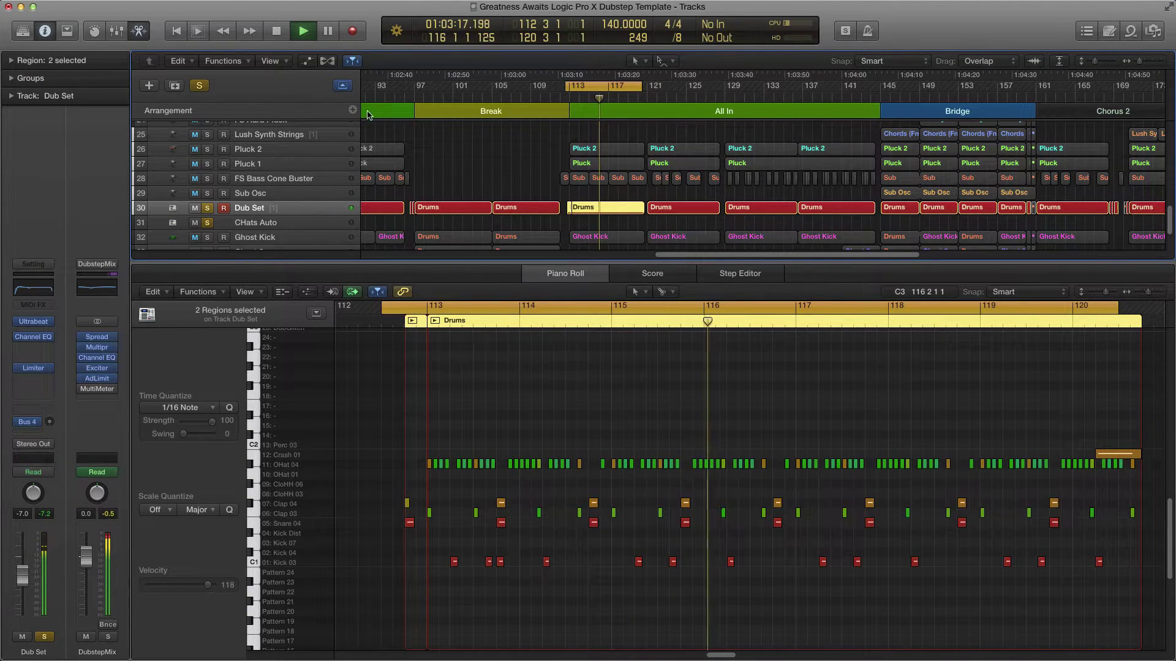
pyautogui.press('space')
# - Set the cycle range to bars 145 to 153 and open the first two Bridge Drums regions of Dub Set in the Piano Roll
pyautogui.hscroll(10, 620, 94)
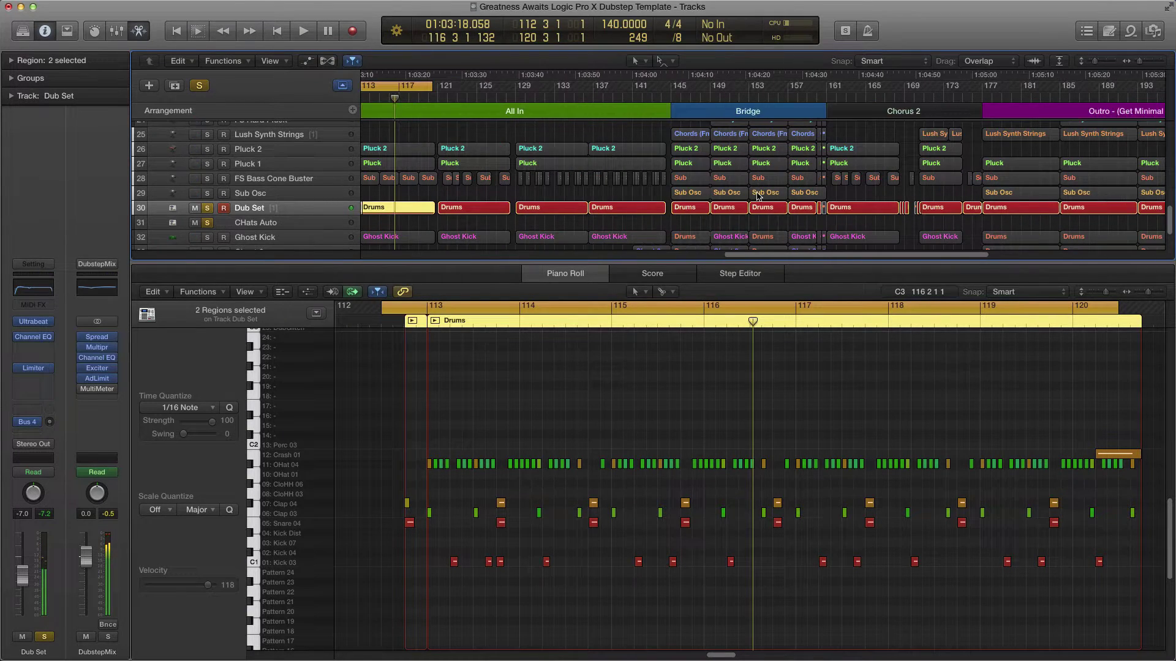
pyautogui.moveTo(618, 89); pyautogui.dragTo(700, 96)
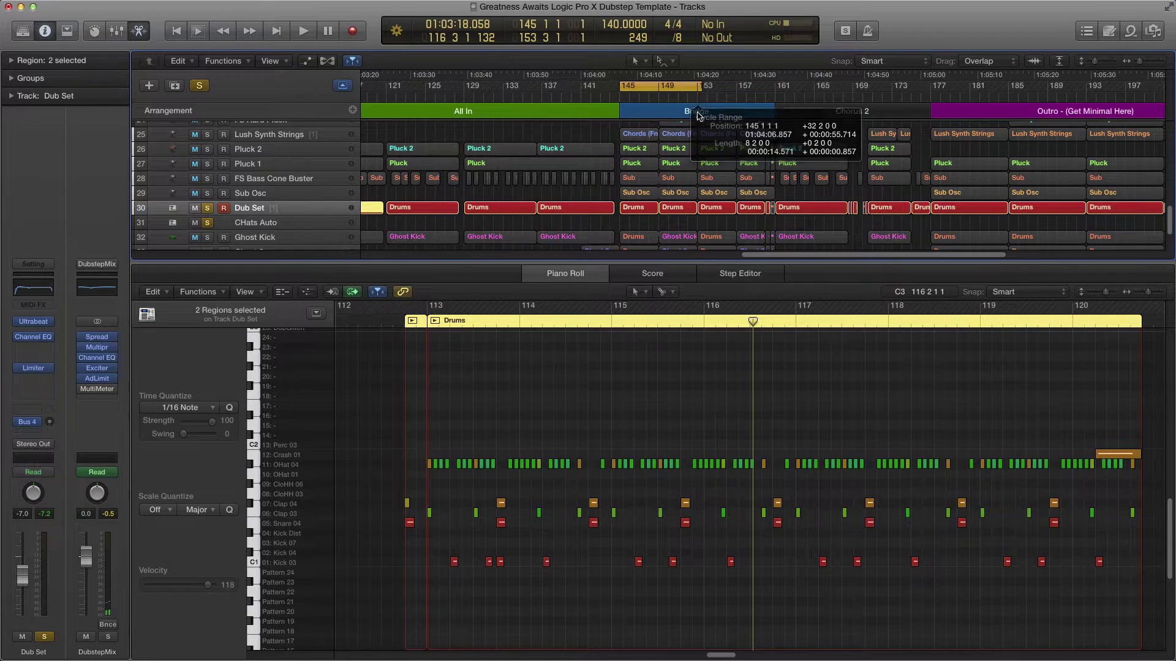
pyautogui.keyDown('shift'); pyautogui.click(650, 211); pyautogui.keyUp('shift')
pyautogui.hscroll(-2, 646, 211)
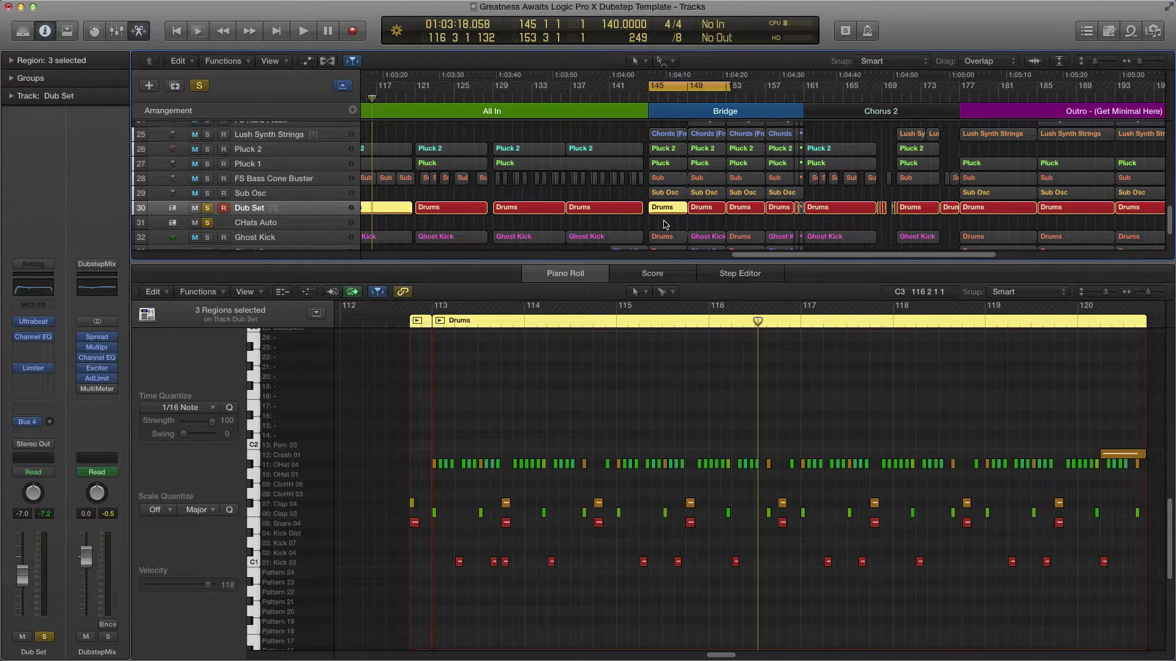
pyautogui.click(665, 225)
pyautogui.click(673, 212)
pyautogui.keyDown('shift'); pyautogui.click(704, 211); pyautogui.keyUp('shift')
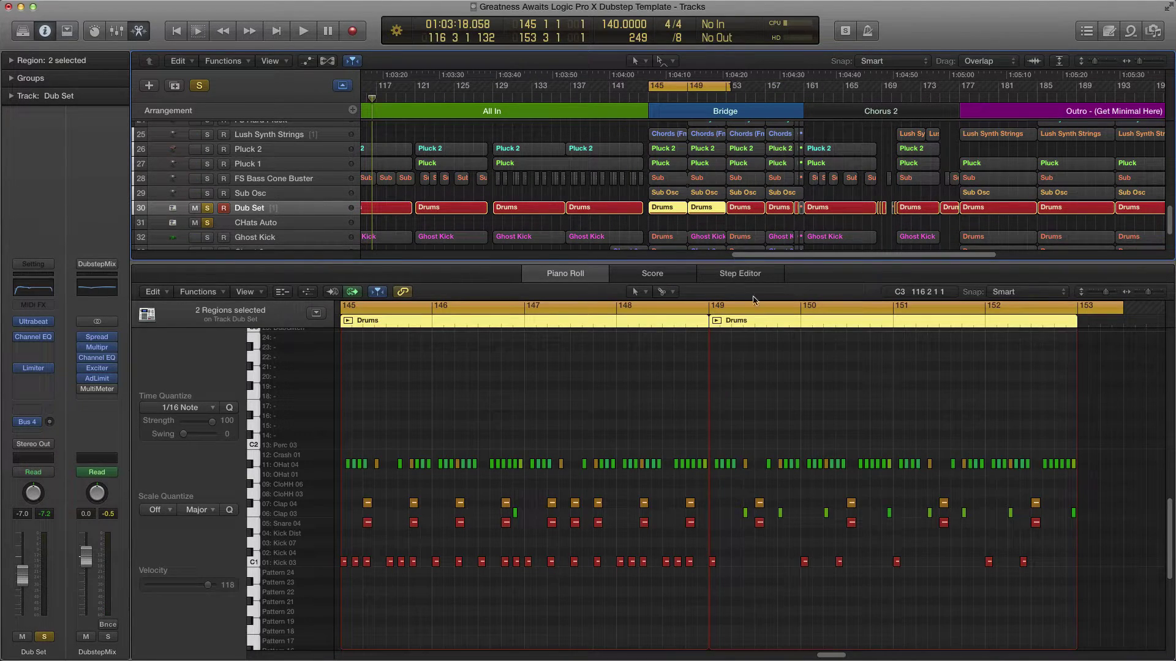
# - Listen to the cycled Bridge drums and look over the Drums regions in the surrounding sections
pyautogui.press('space')
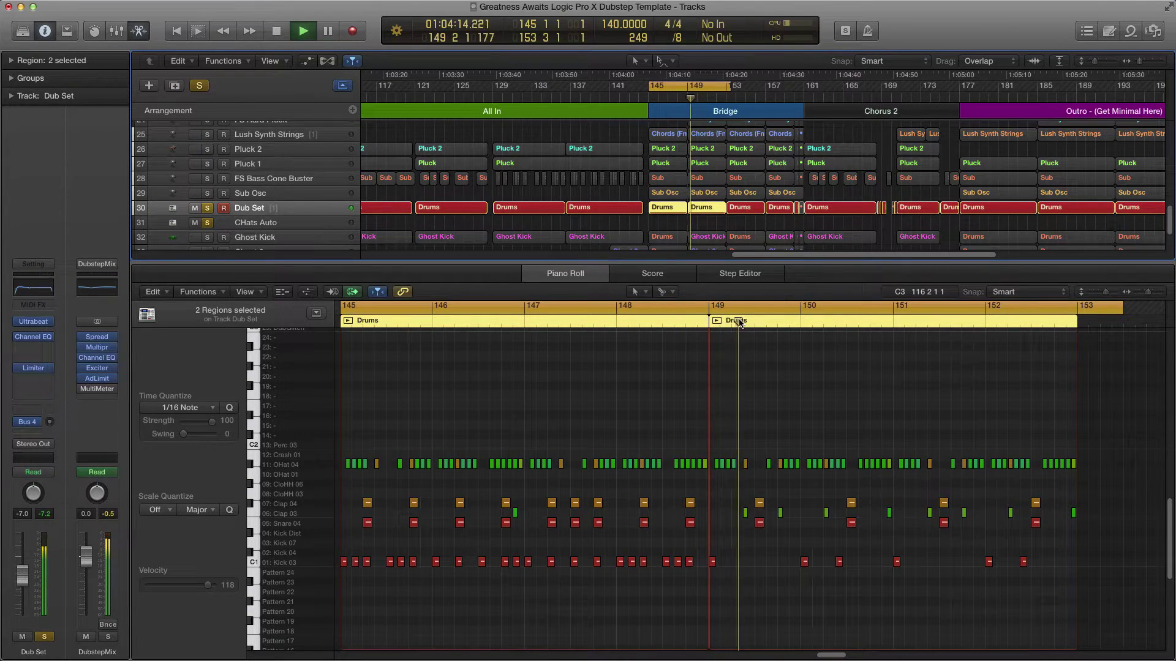
pyautogui.press('space')
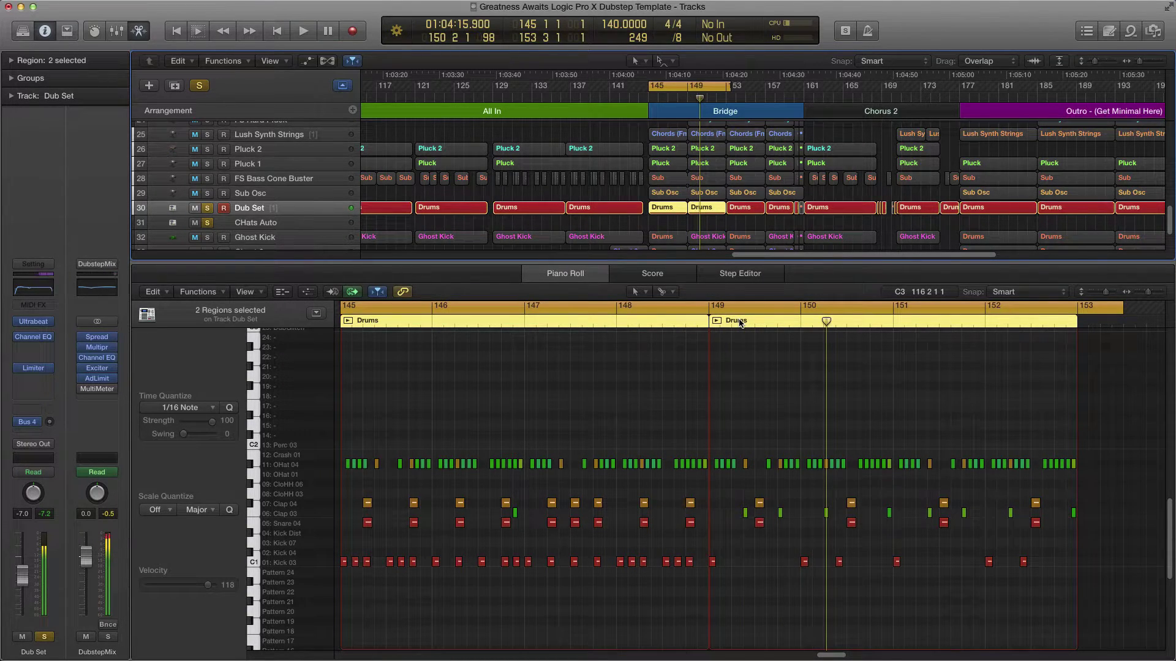
pyautogui.hscroll(10, 759, 193)
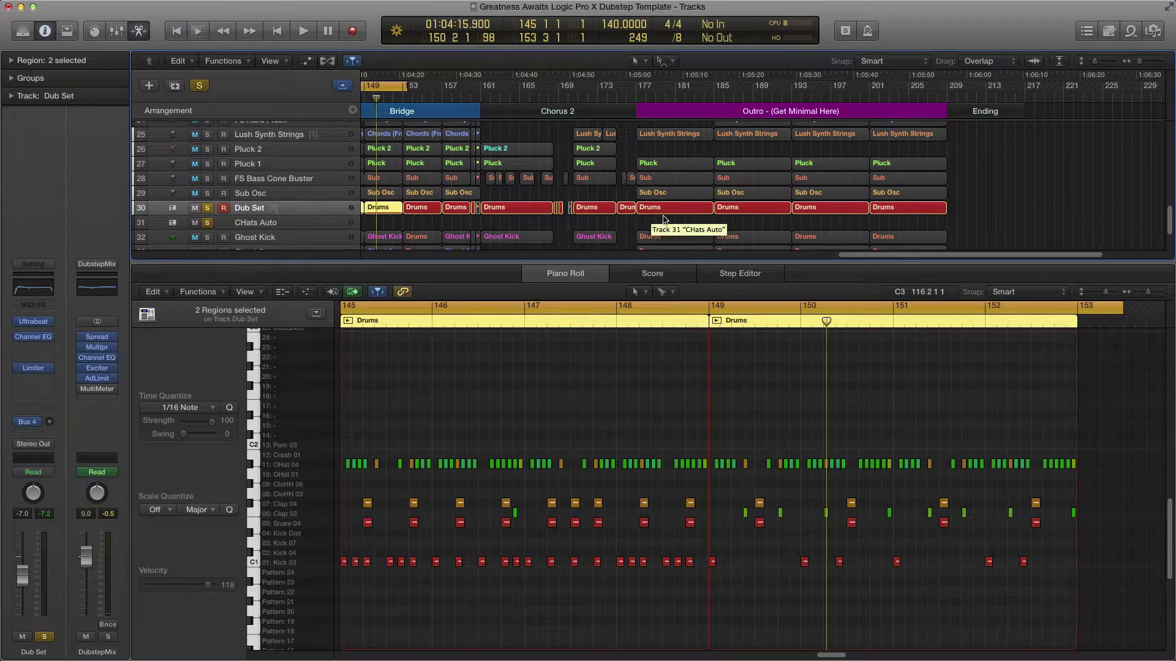
pyautogui.hscroll(-13, 643, 215)
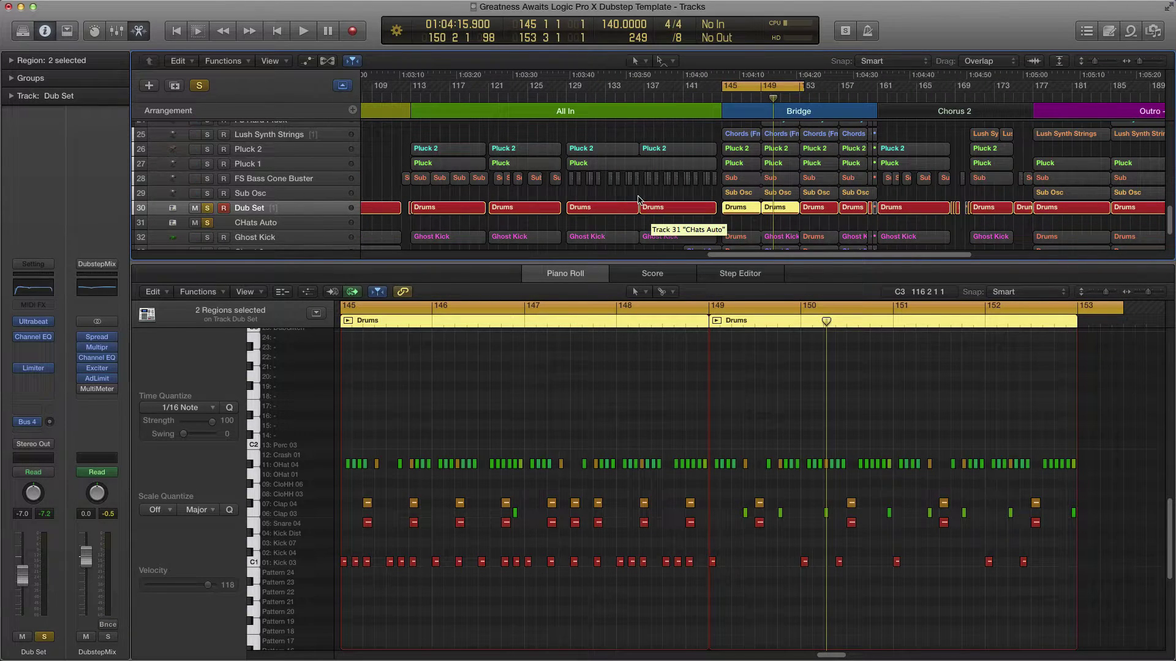
pyautogui.hscroll(-6, 668, 199)
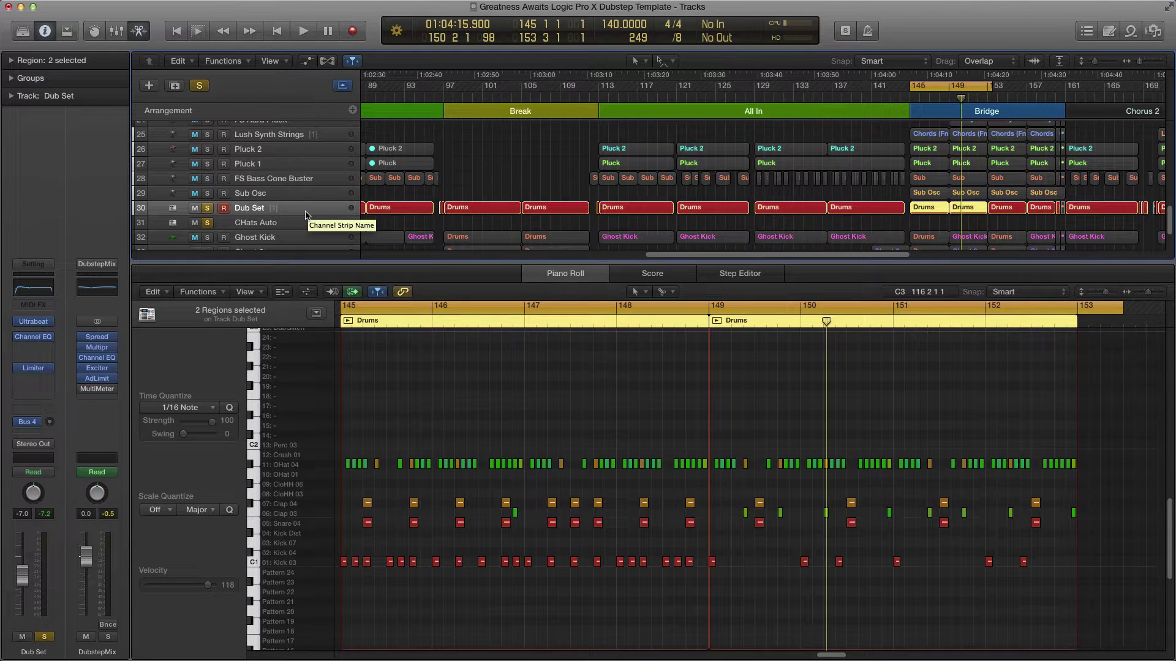
# - Show the Mixer's drum channels with their inserts and open the Ultrabeat instrument of Dub Set
pyautogui.press('x')
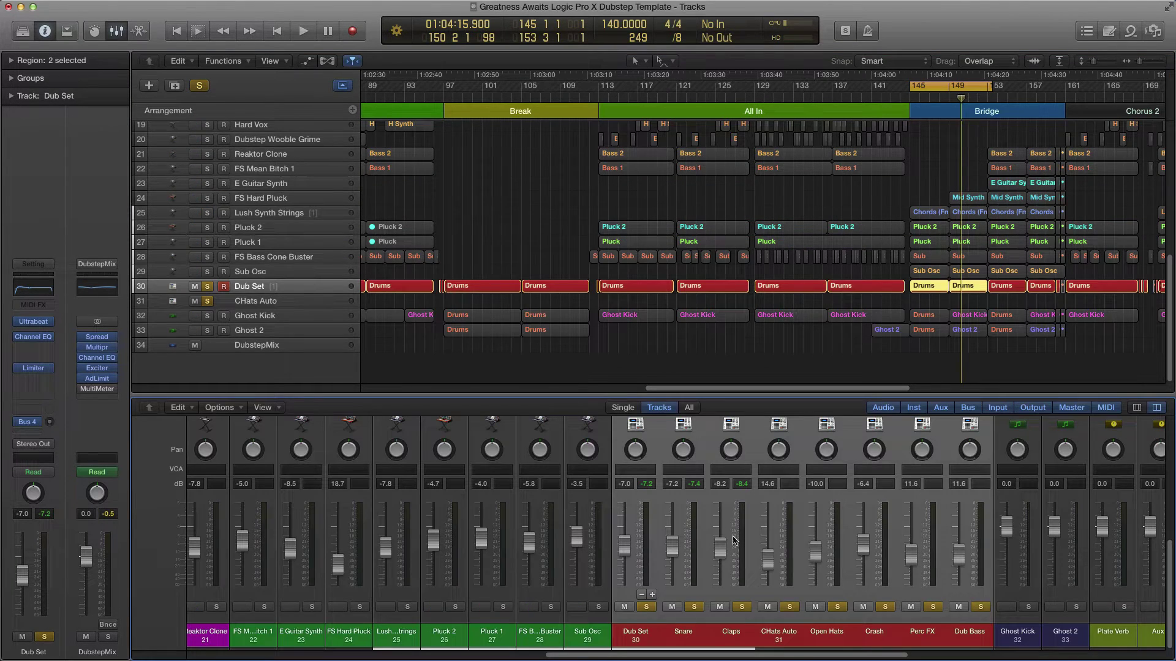
pyautogui.scroll(5, 735, 539)
pyautogui.scroll(3, 728, 525)
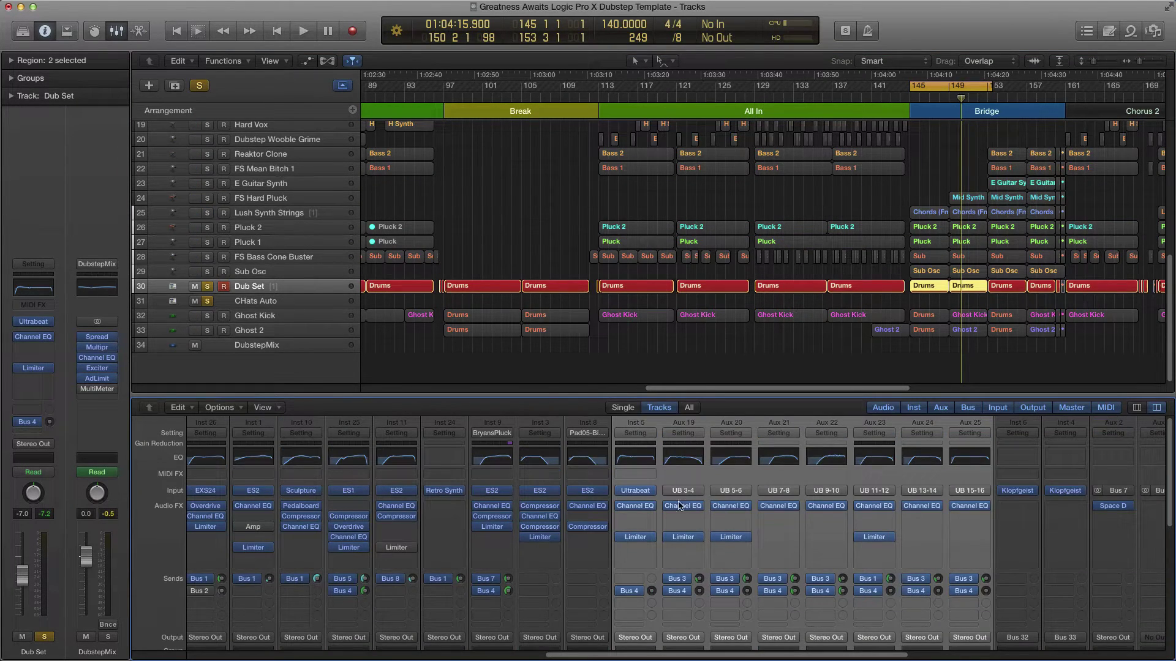
pyautogui.click(637, 490)
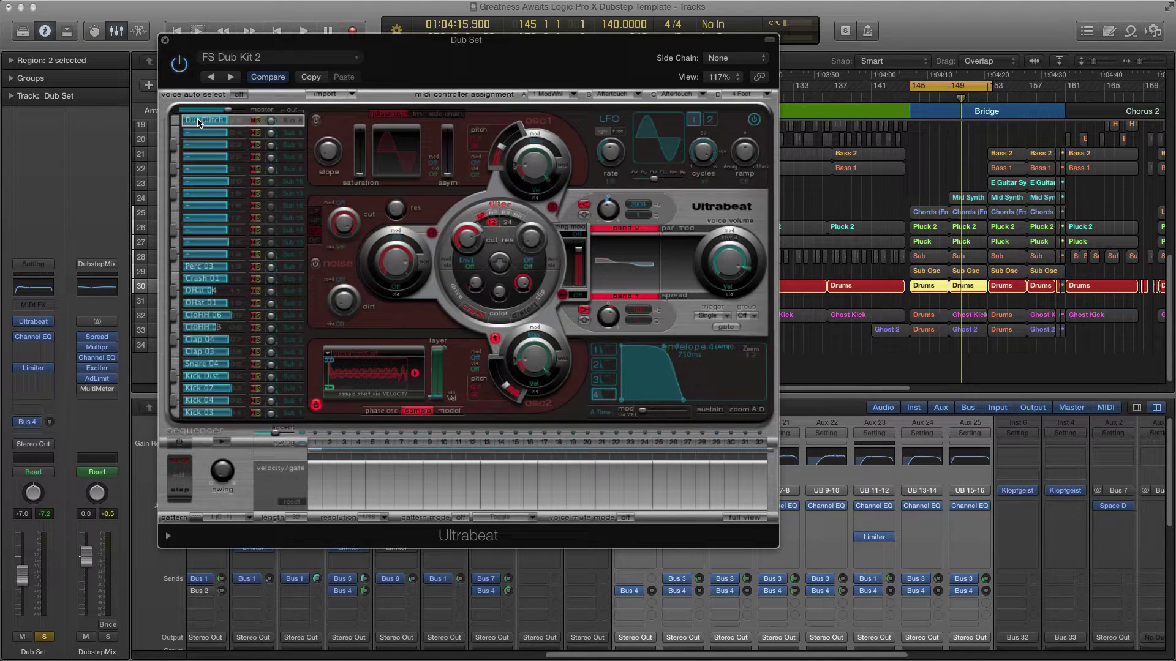
# - Audition the DubGlitch 1 voice of FS Dub Kit 2, review the drum voices, and close Ultrabeat and the Mixer
pyautogui.click(176, 122)
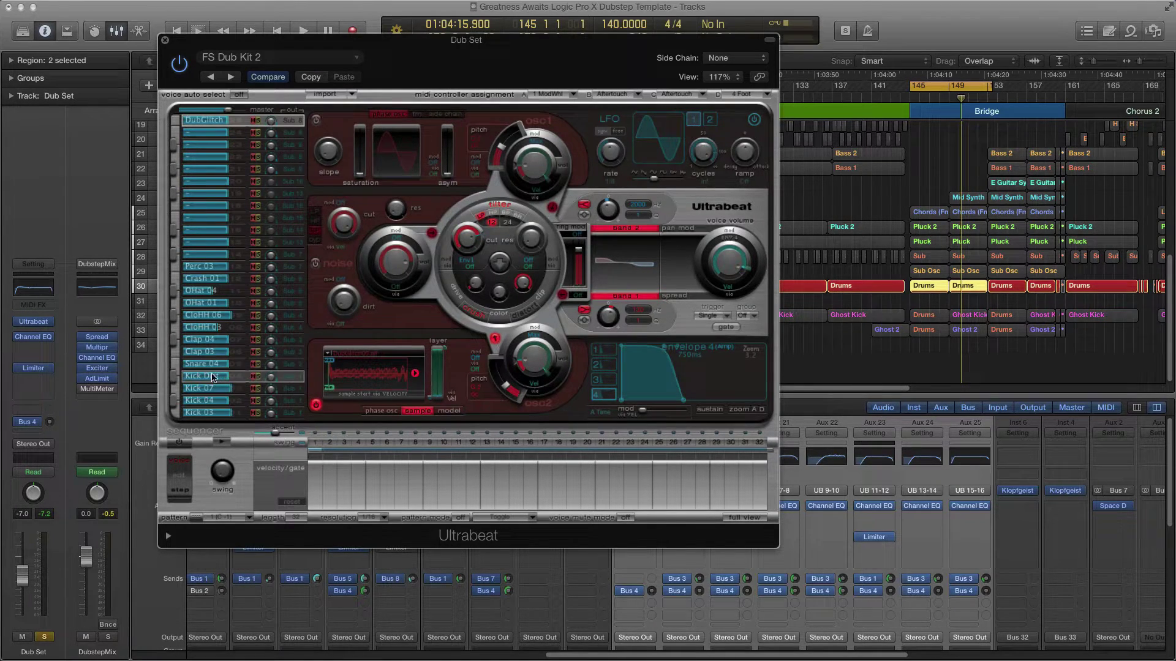
pyautogui.moveTo(380, 45); pyautogui.dragTo(466, 79)
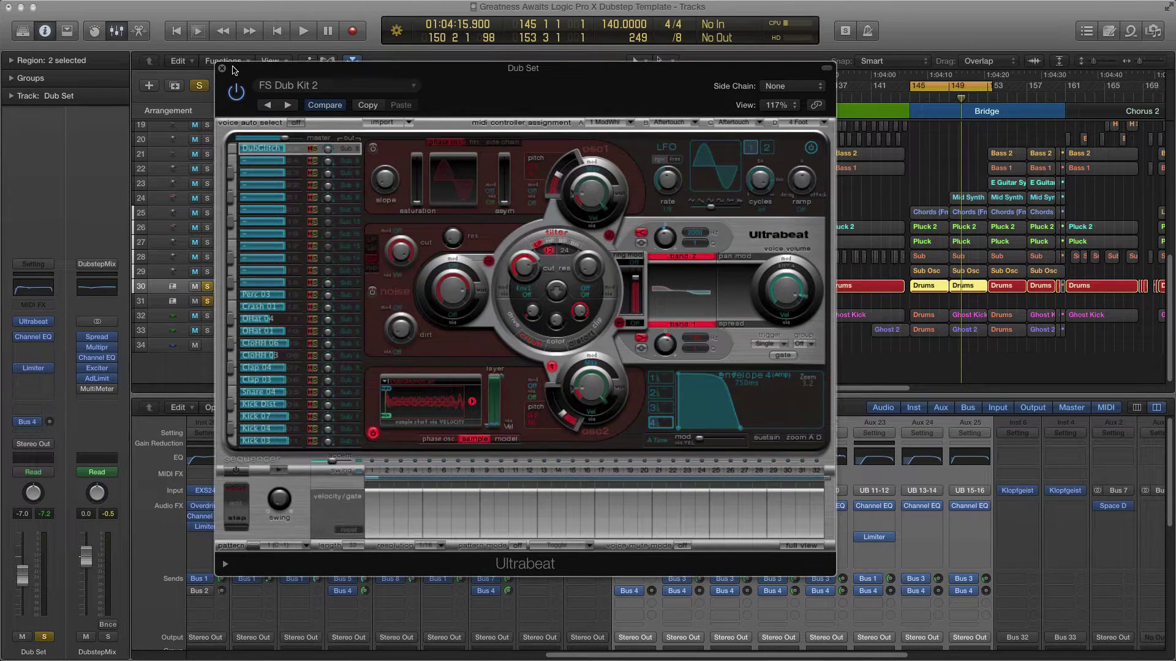
pyautogui.click(223, 71)
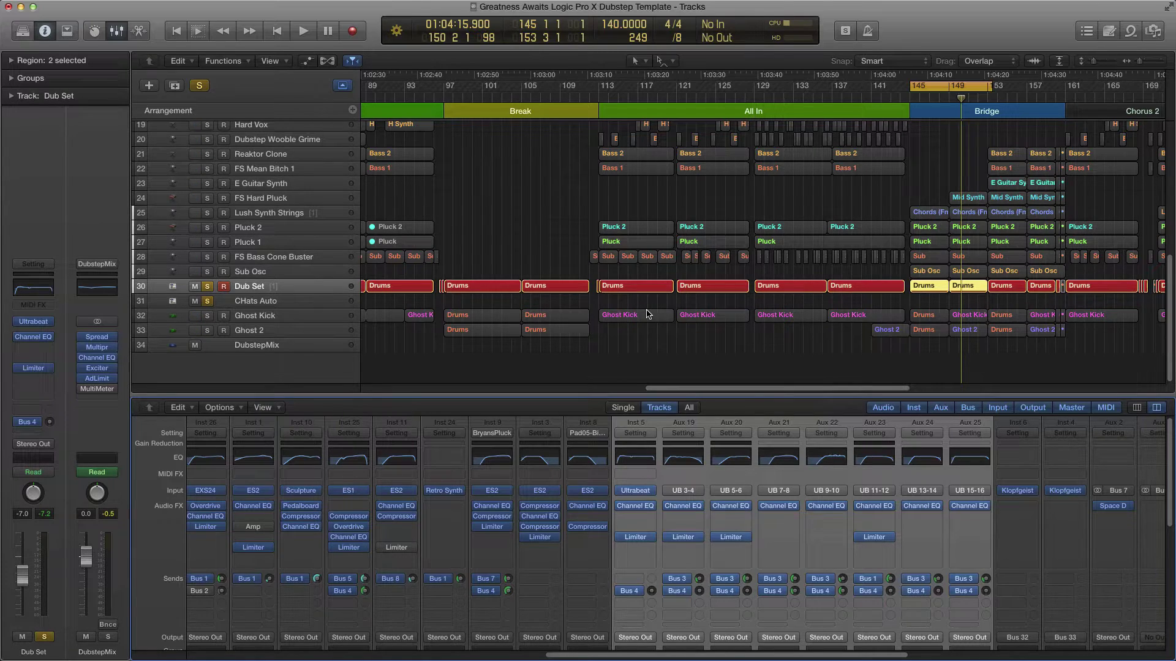
pyautogui.press('x')
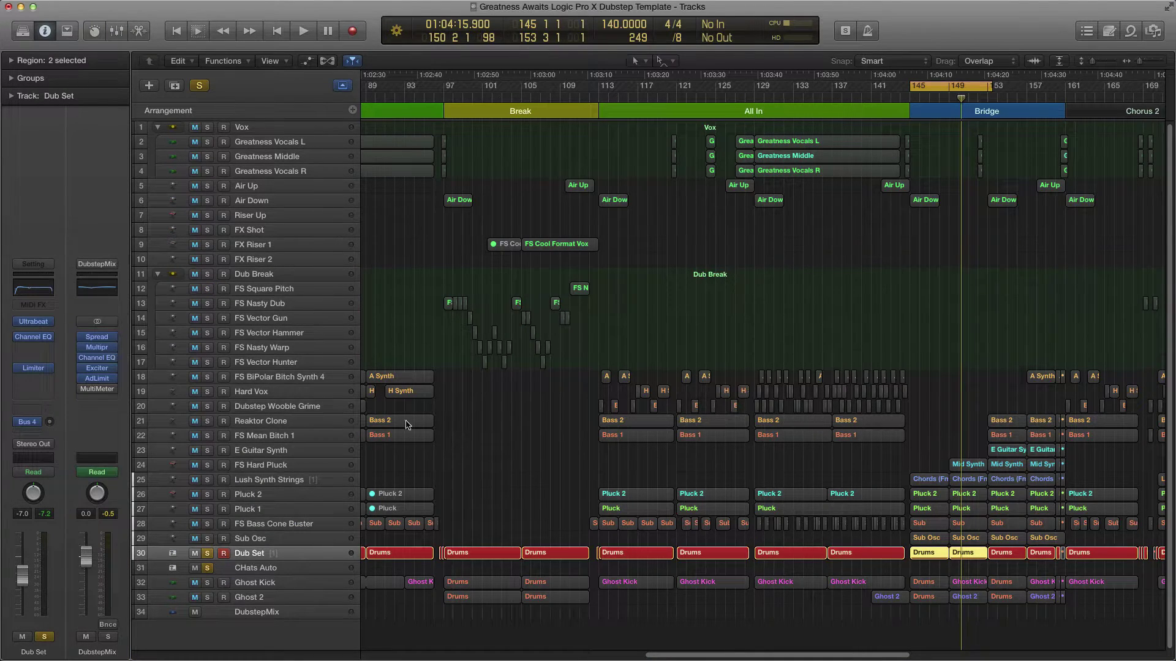
# - Turn off solo on Dub Set and on all drum channels from Snare to Dub Bass
pyautogui.click(207, 554)
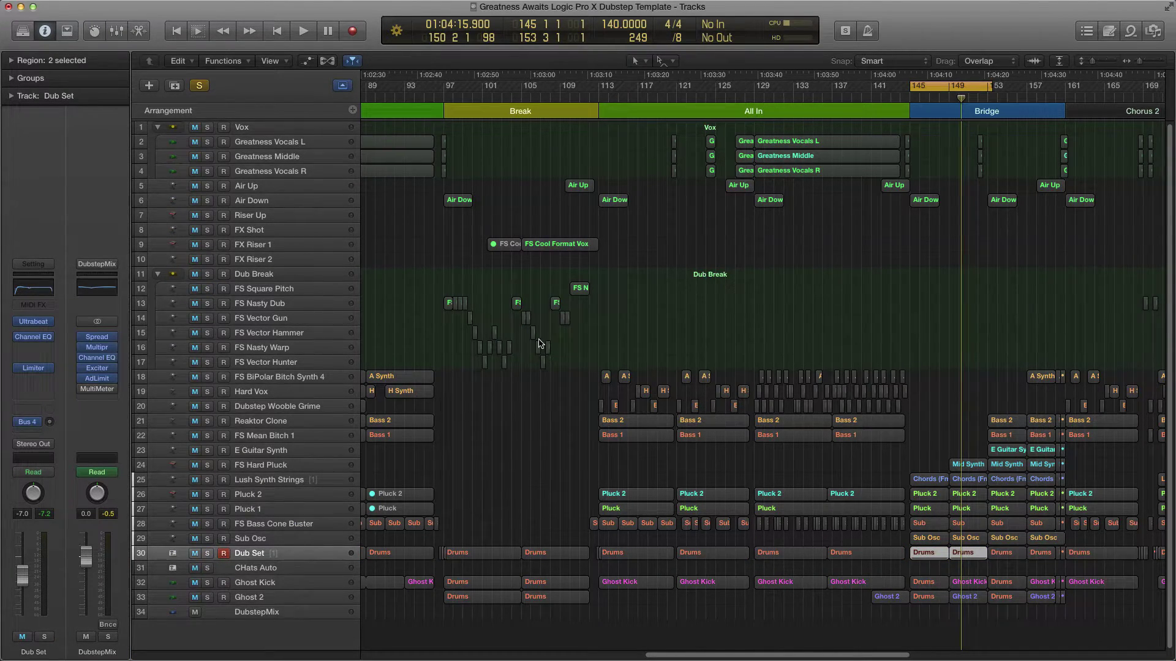
pyautogui.hscroll(-1, 438, 429)
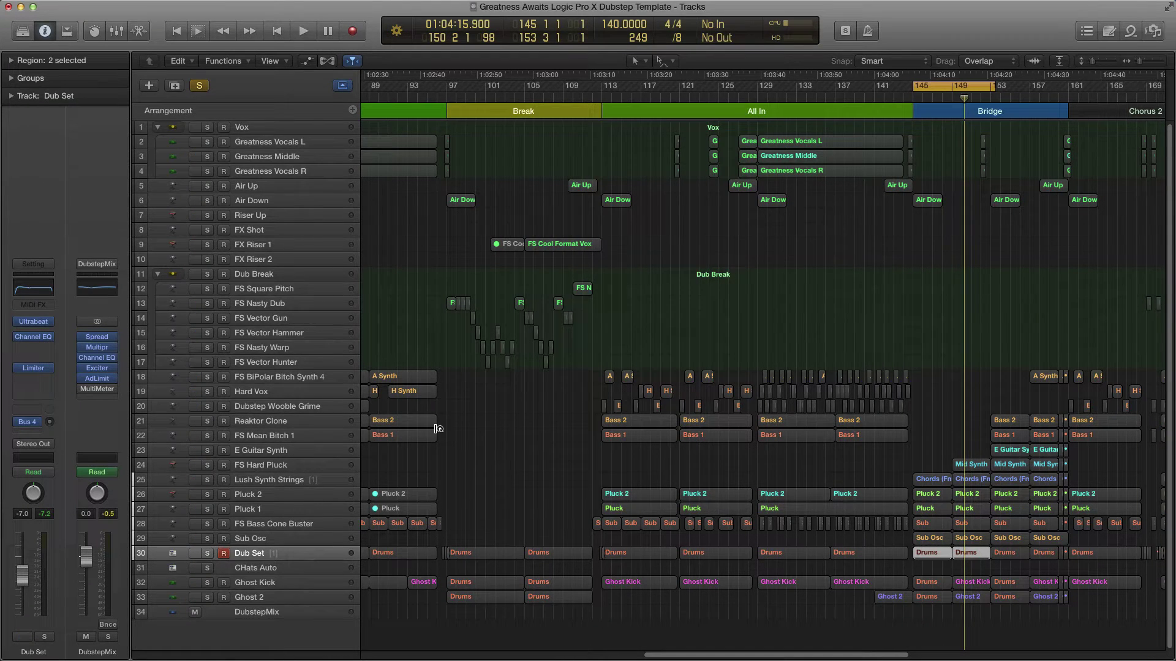
pyautogui.press('x')
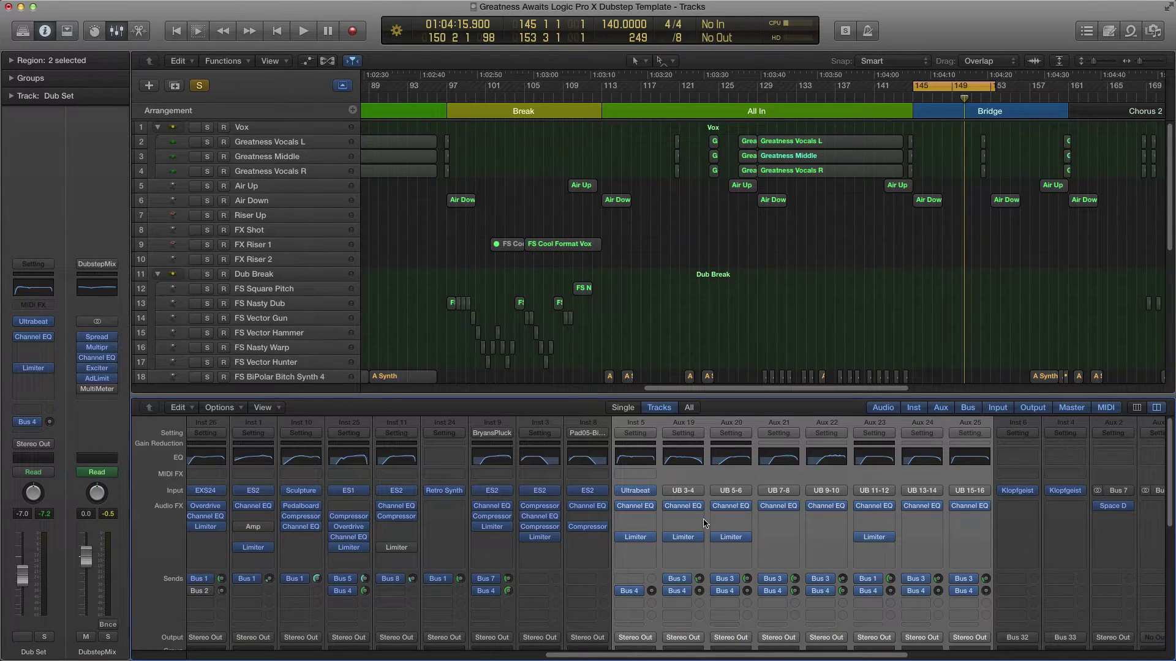
pyautogui.scroll(-5, 713, 509)
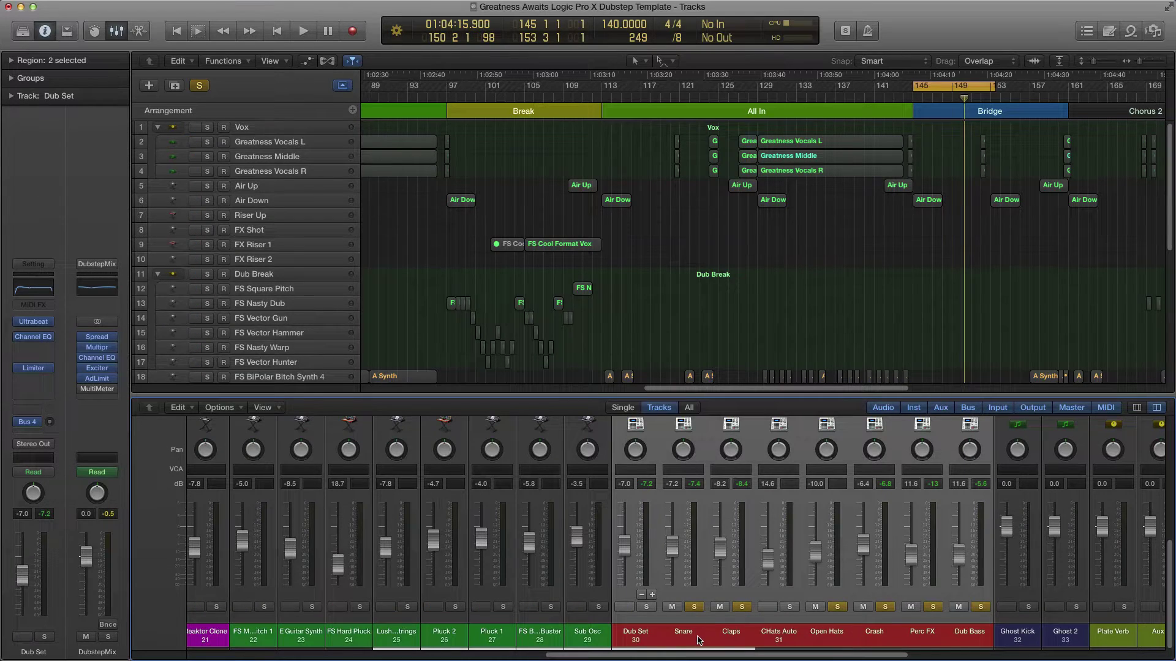
pyautogui.moveTo(729, 639); pyautogui.dragTo(977, 637)
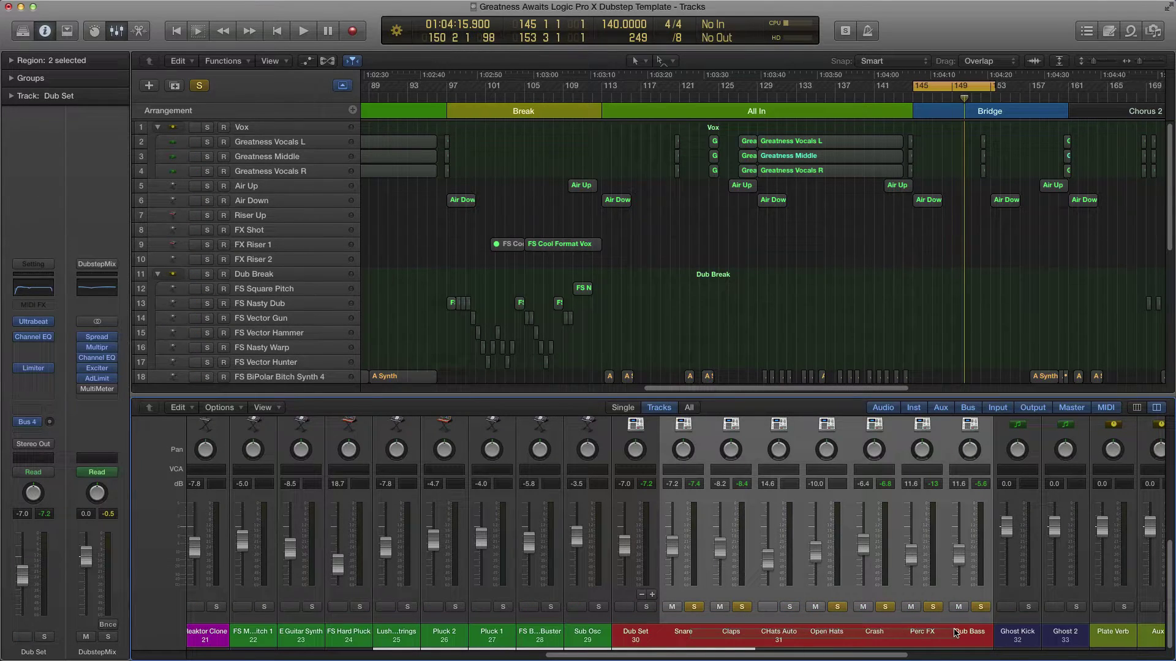
pyautogui.click(977, 606)
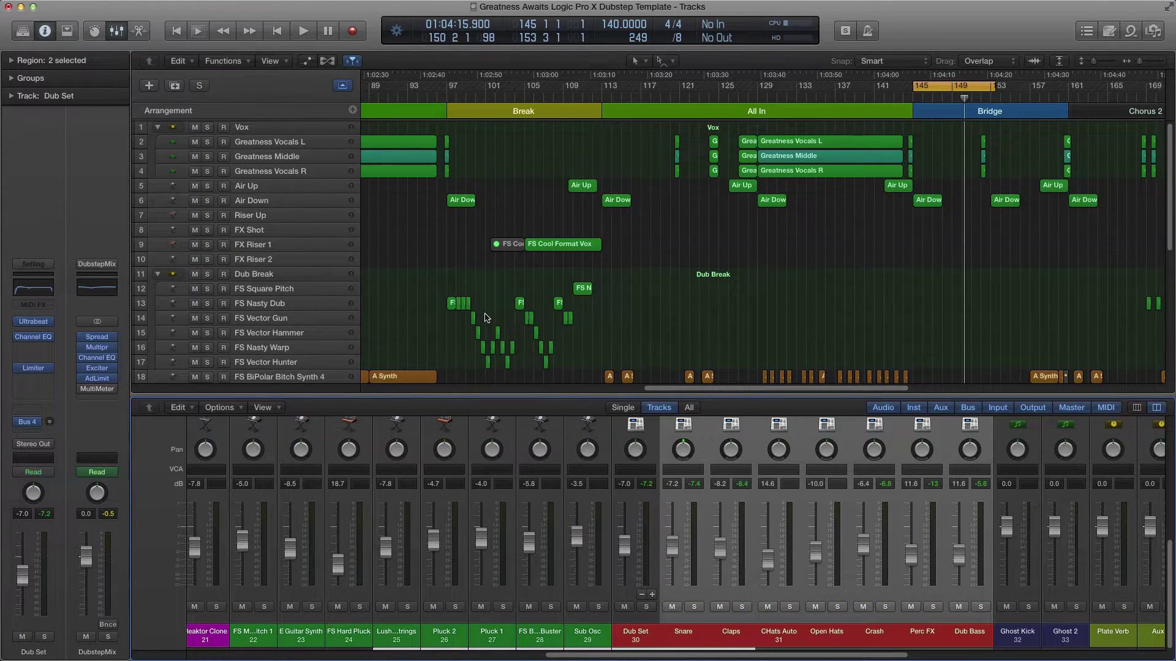
pyautogui.press('x')
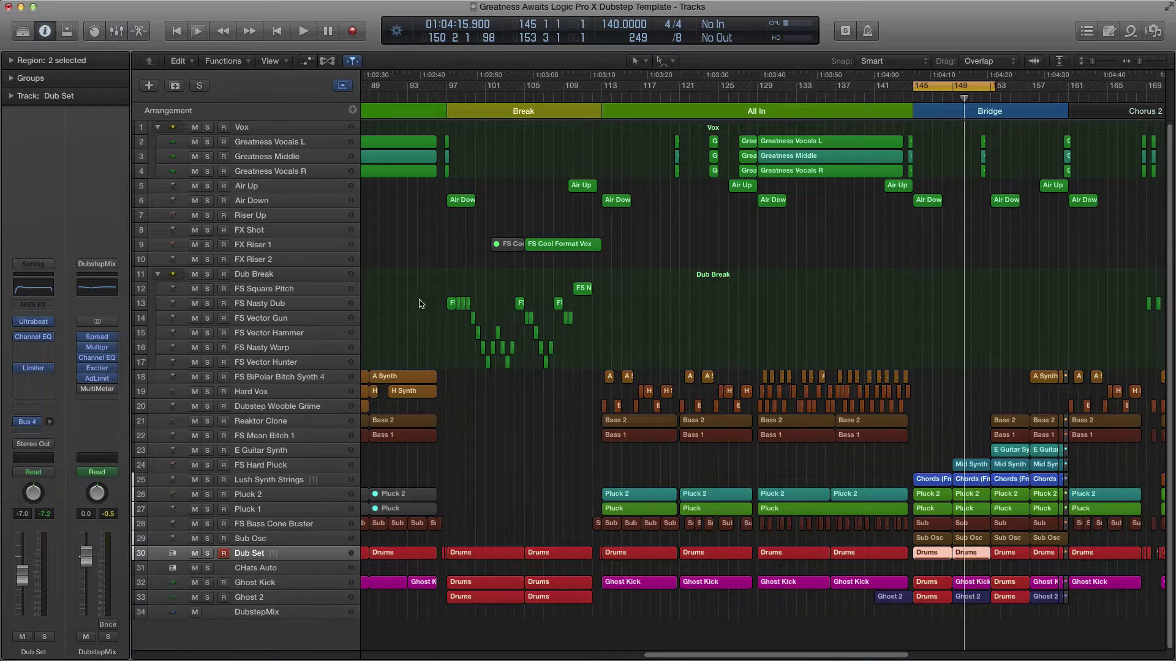
# - Solo the Sub Osc and FS Bass Cone Buster tracks
pyautogui.click(255, 541)
pyautogui.click(207, 538)
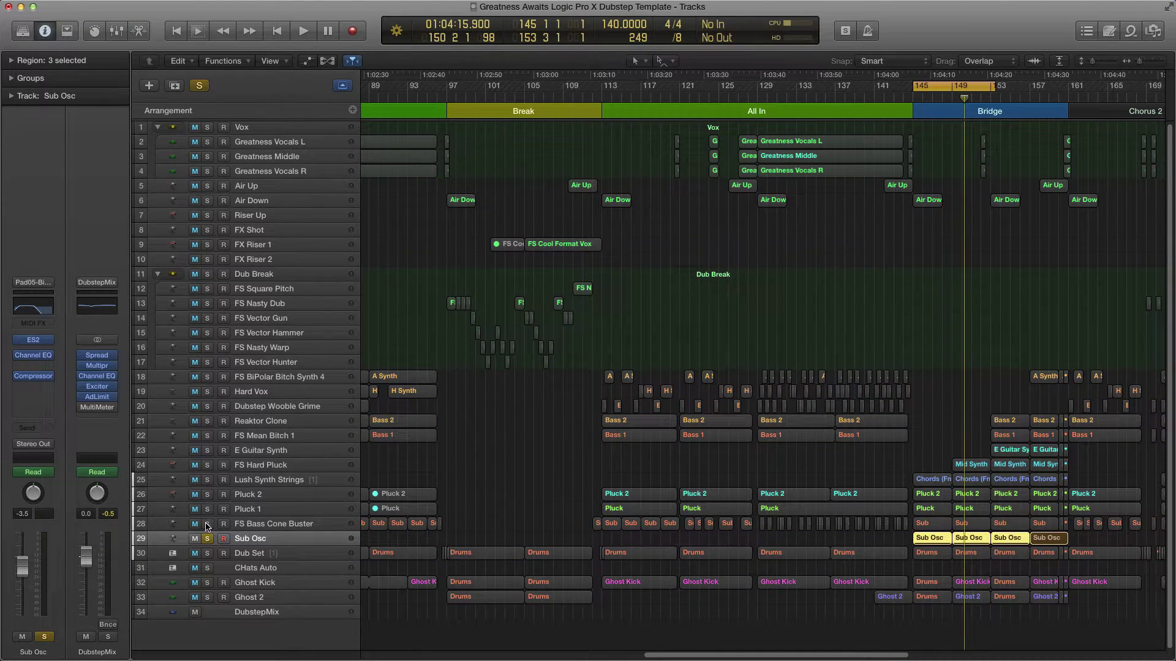
pyautogui.click(207, 524)
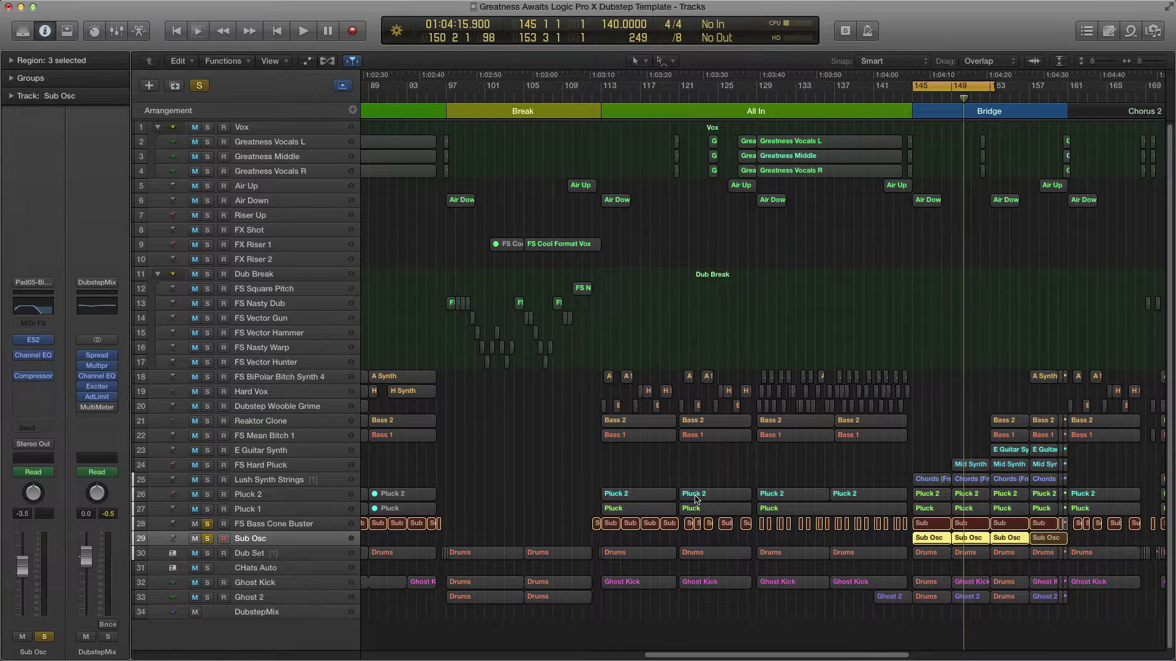
# - Enlarge the Bridge regions of Sub Osc and FS Bass Cone Buster until their note patterns are readable
pyautogui.hscroll(10, 686, 505)
pyautogui.press('super+Right')
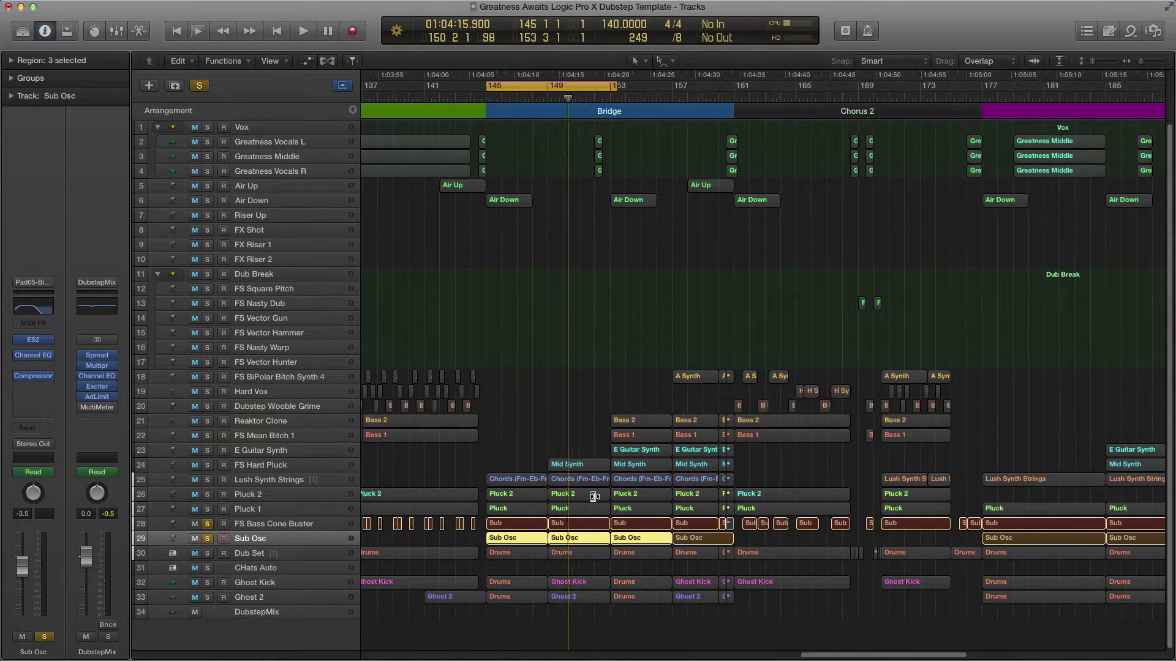
pyautogui.press('super+Down')
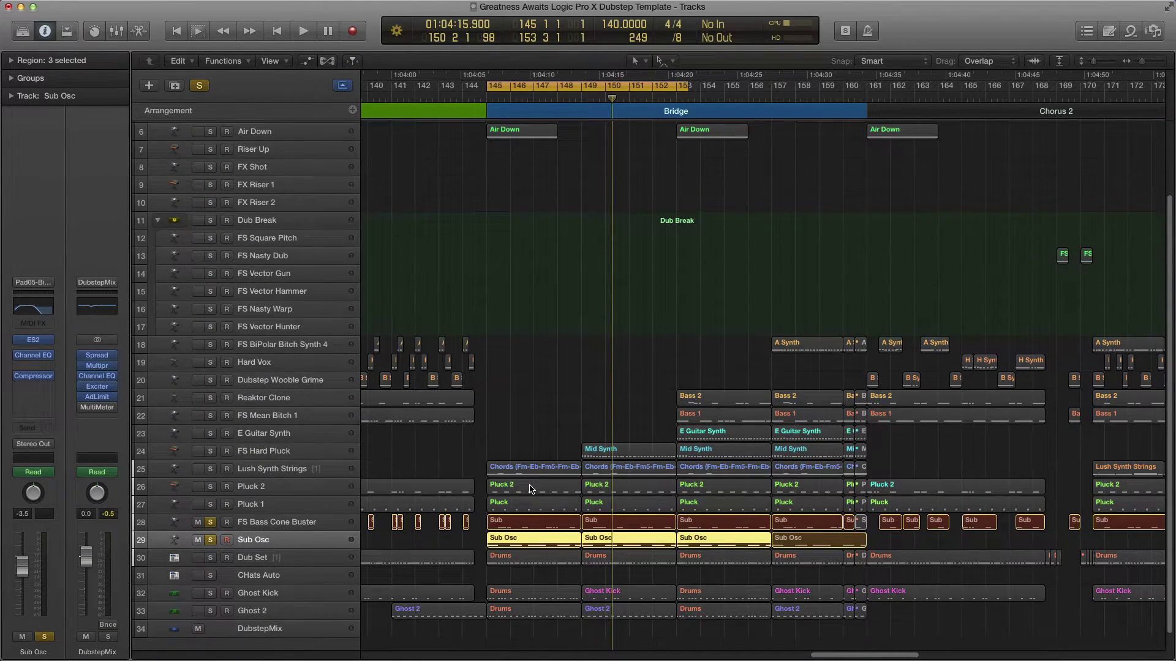
pyautogui.press('super+Down')
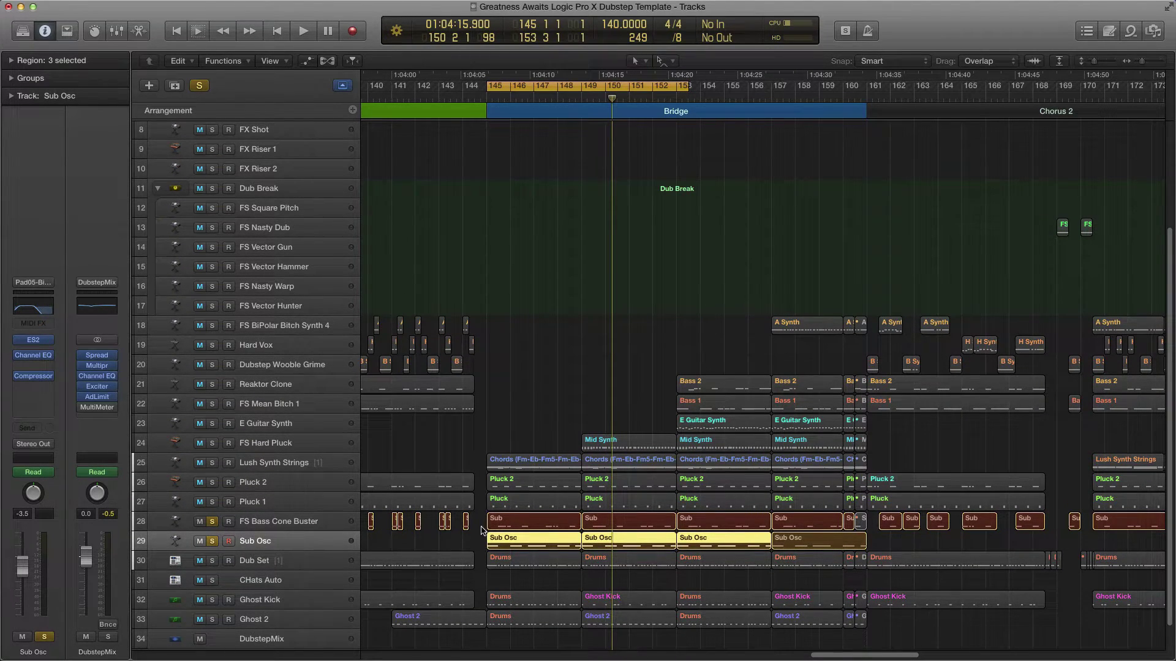
# - Open the first Bridge regions of FS Bass Cone Buster and Sub Osc together in the Piano Roll
pyautogui.moveTo(479, 530); pyautogui.dragTo(520, 539)
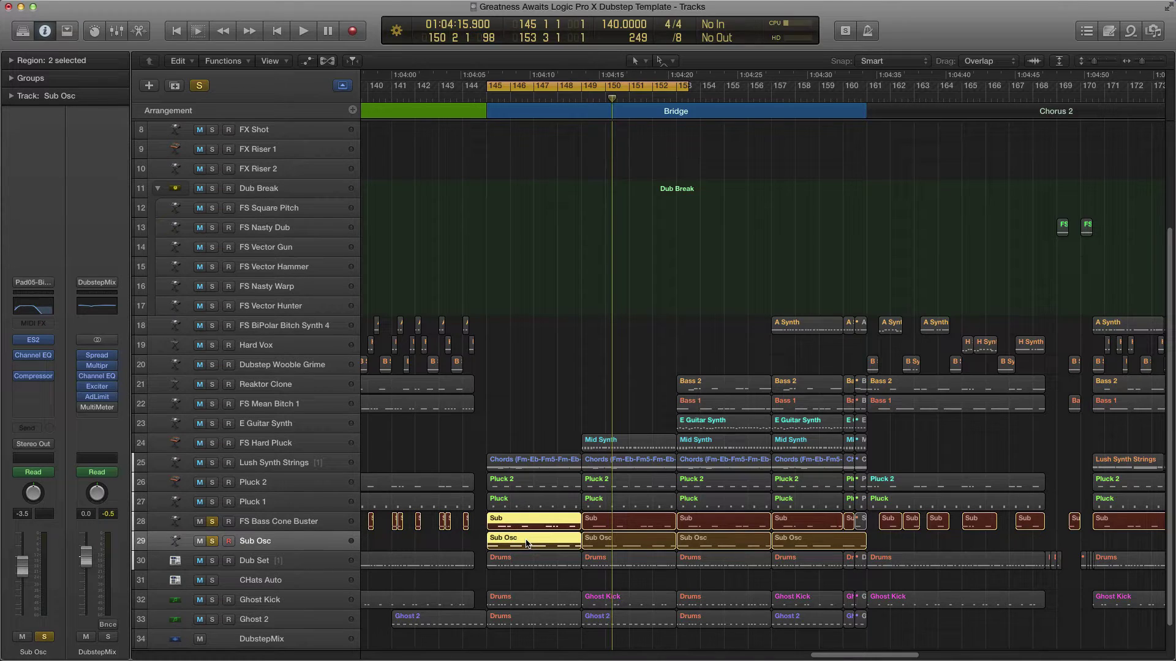
pyautogui.press('p')
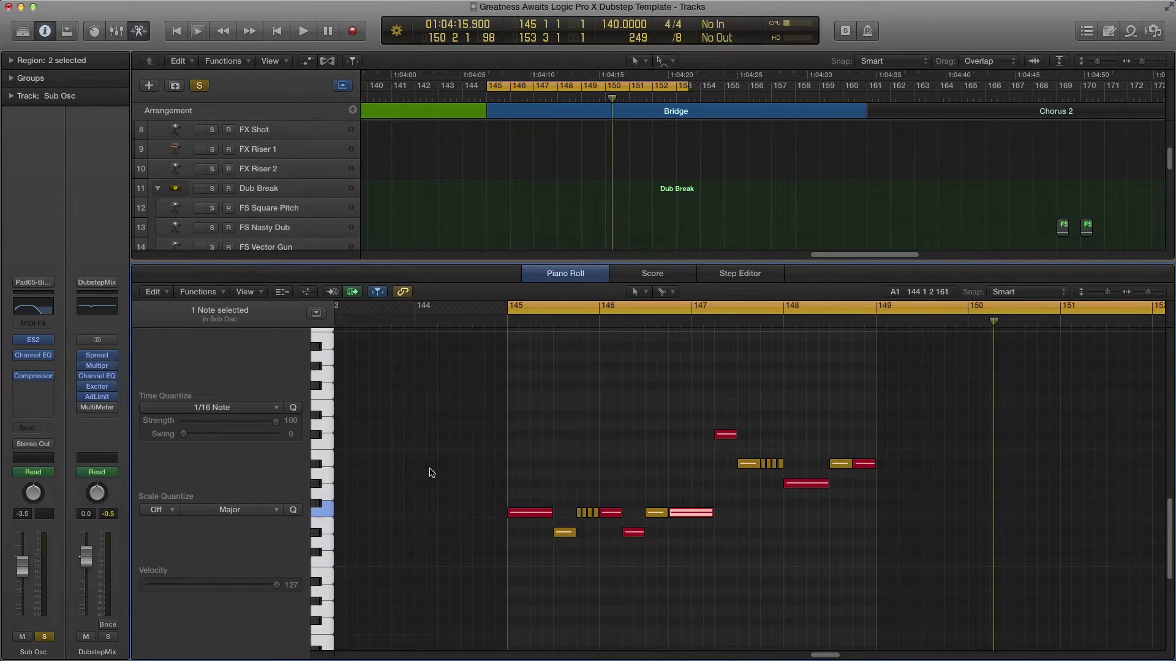
pyautogui.scroll(-5, 502, 234)
pyautogui.scroll(-4, 502, 235)
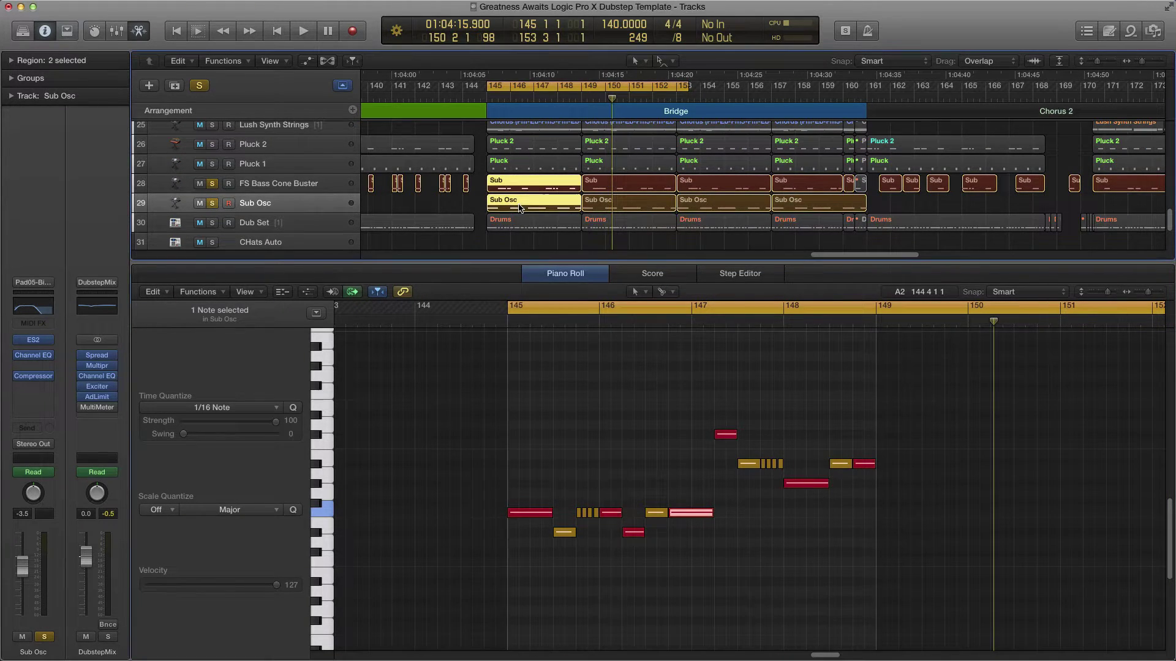
# - Compare the Bridge notes of the FS Bass Cone Buster and Sub Osc regions by showing each track's regions separately
pyautogui.keyDown('shift'); pyautogui.click(520, 208); pyautogui.keyUp('shift')
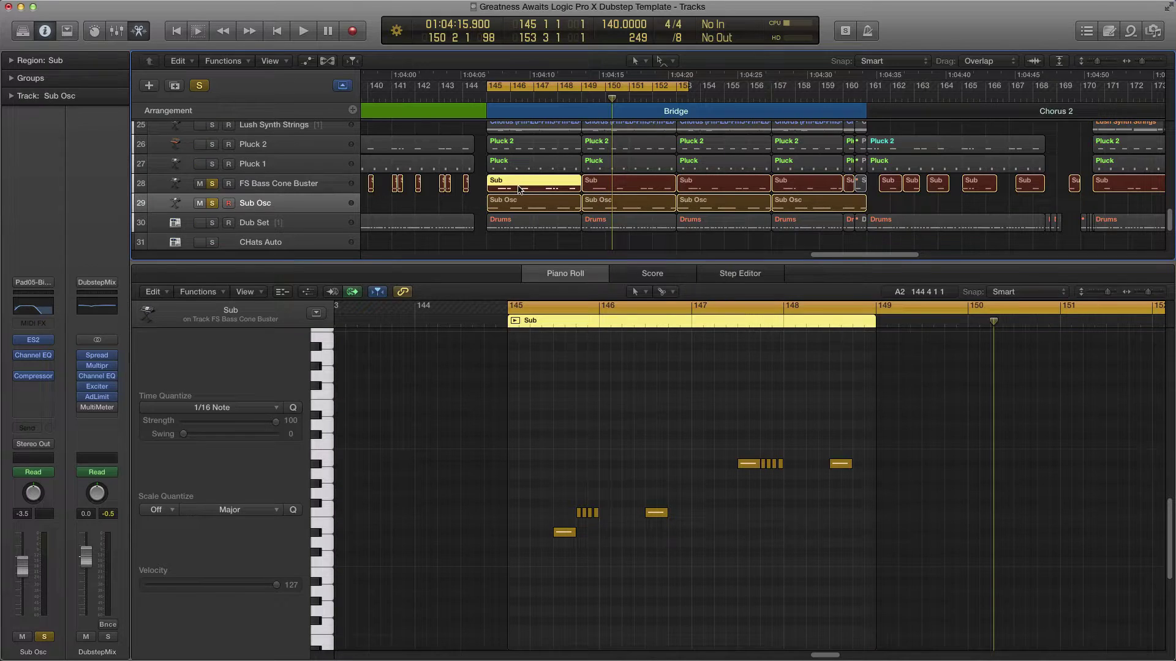
pyautogui.click(322, 186)
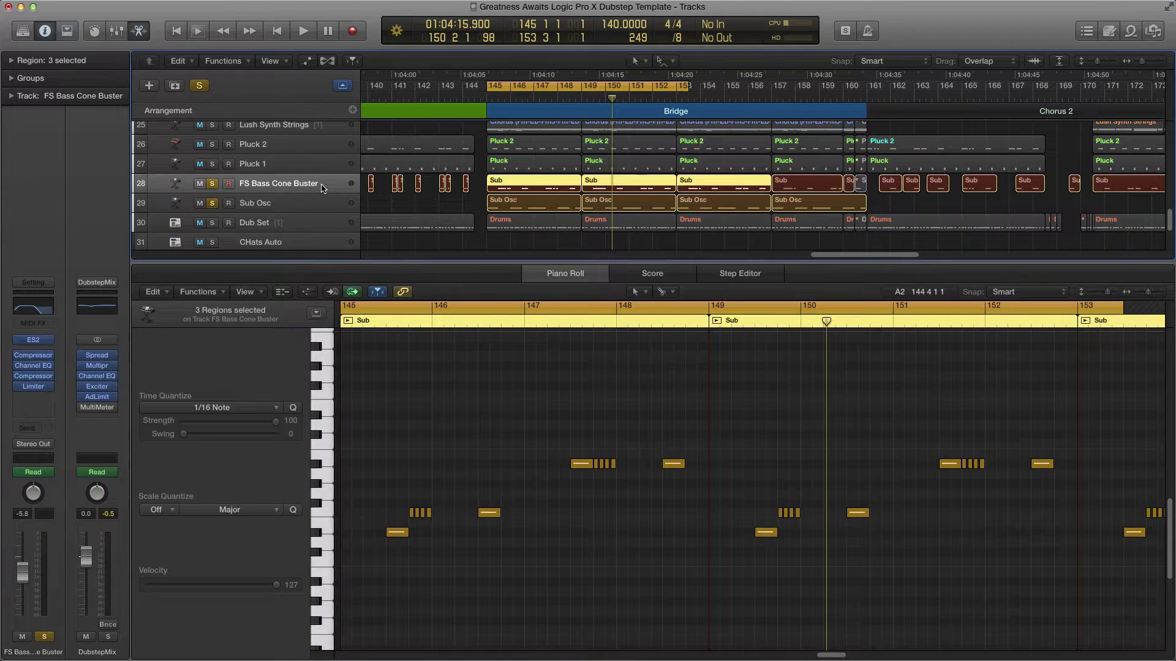
pyautogui.moveTo(476, 202); pyautogui.dragTo(519, 205)
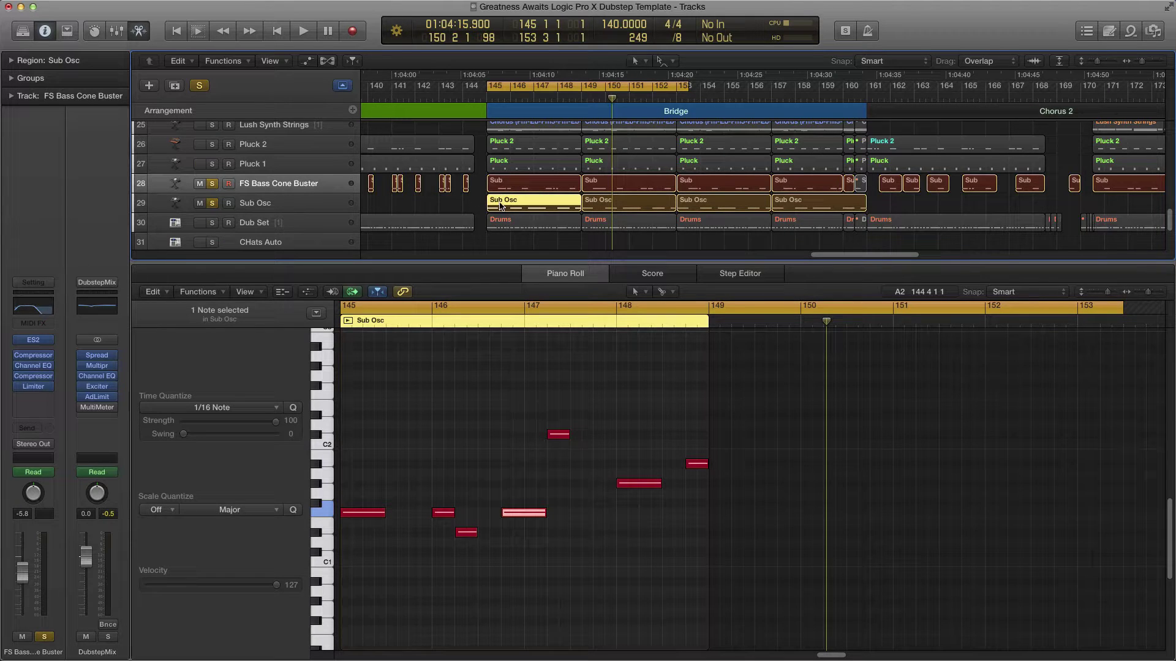
pyautogui.click(296, 190)
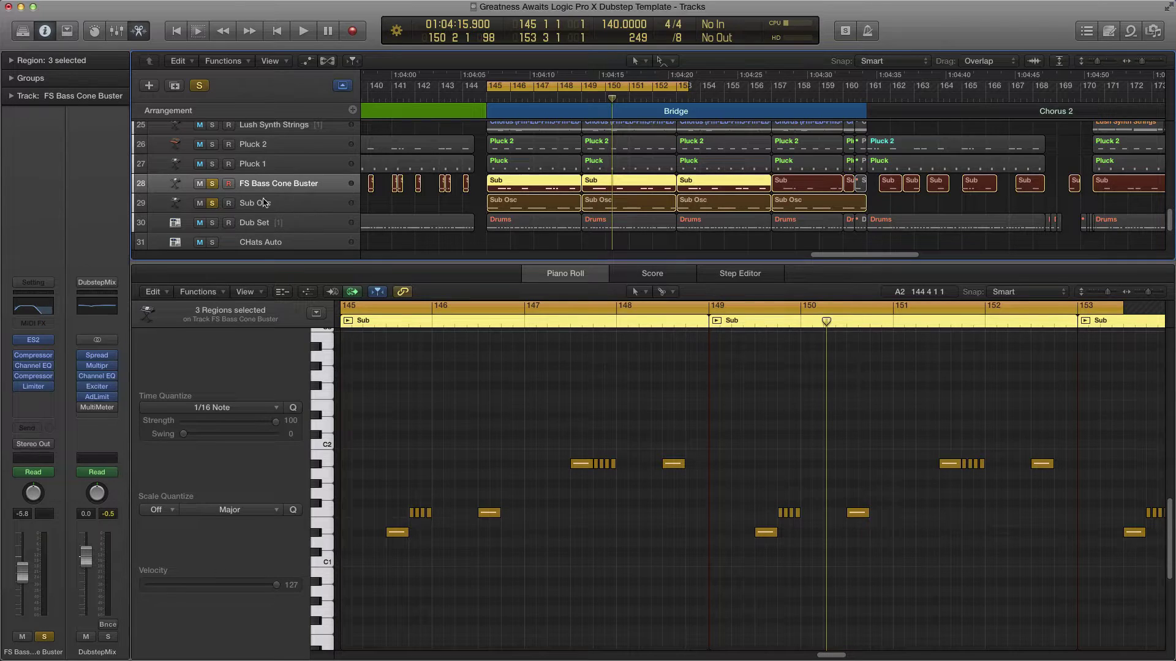
# - Show the Sub Osc Bridge regions in the Piano Roll and audition that track soloed on its own
pyautogui.click(281, 203)
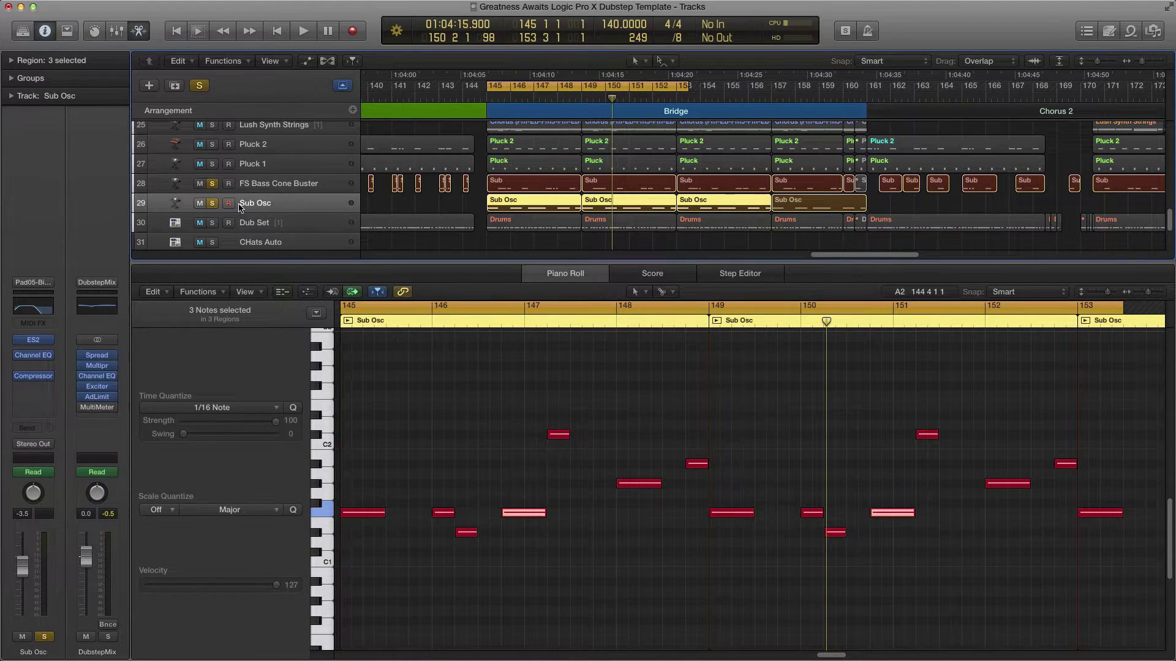
pyautogui.press('space')
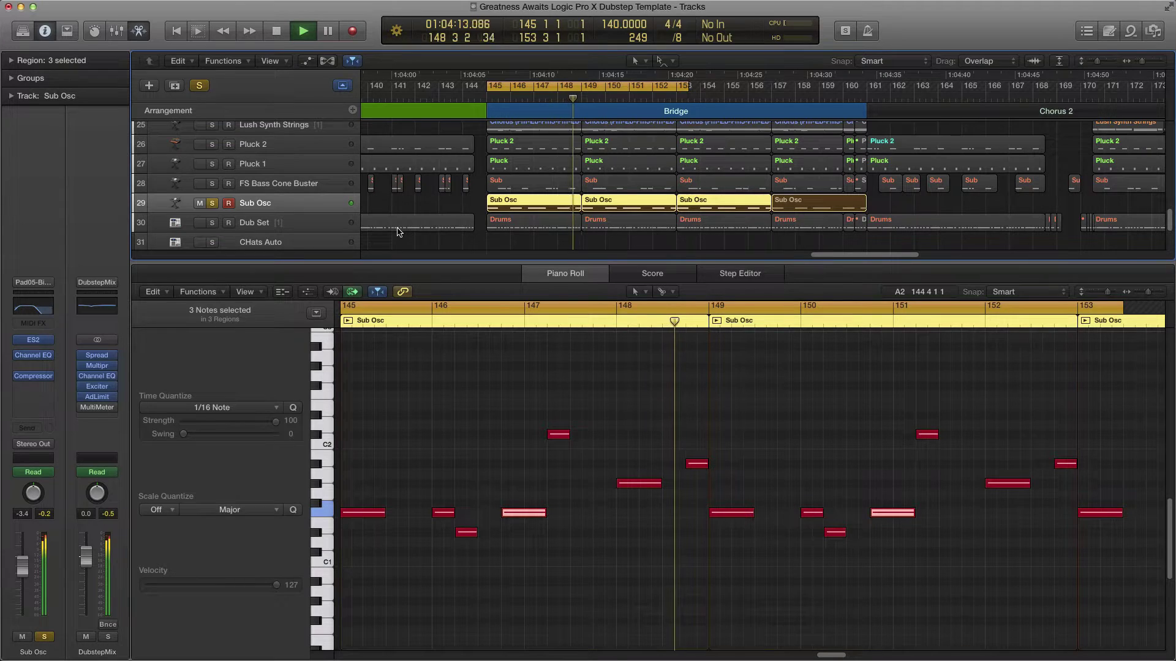
pyautogui.press('space')
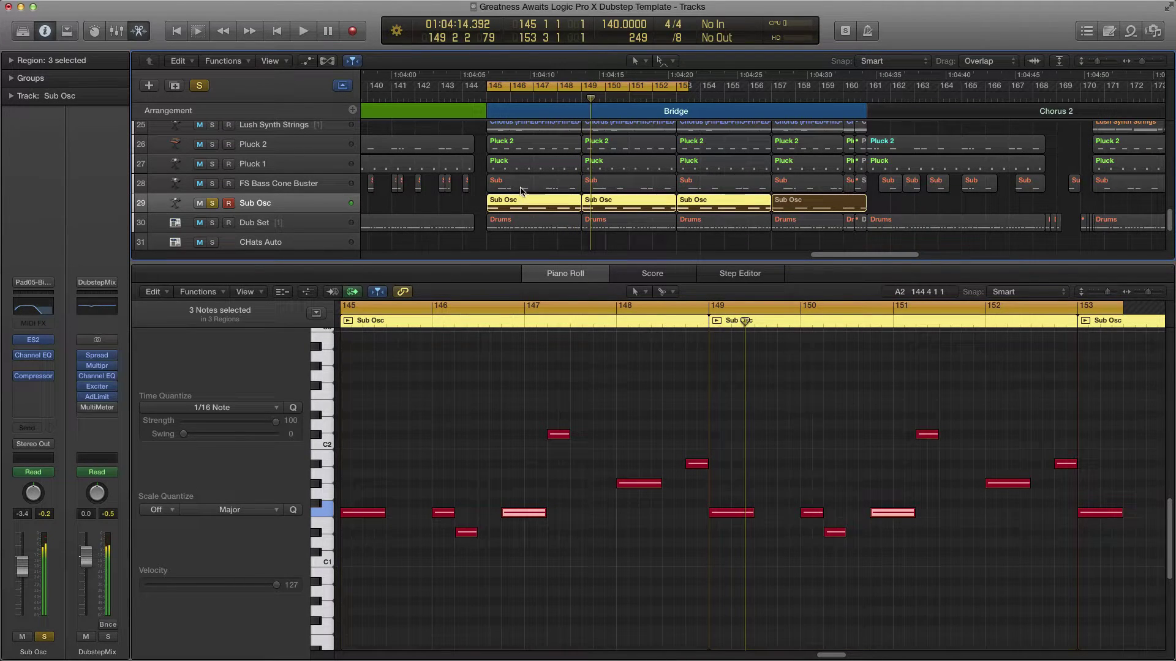
# - Show the first Bridge Sub region's notes and audition FS Bass Cone Buster soloed without Sub Osc
pyautogui.click(520, 190)
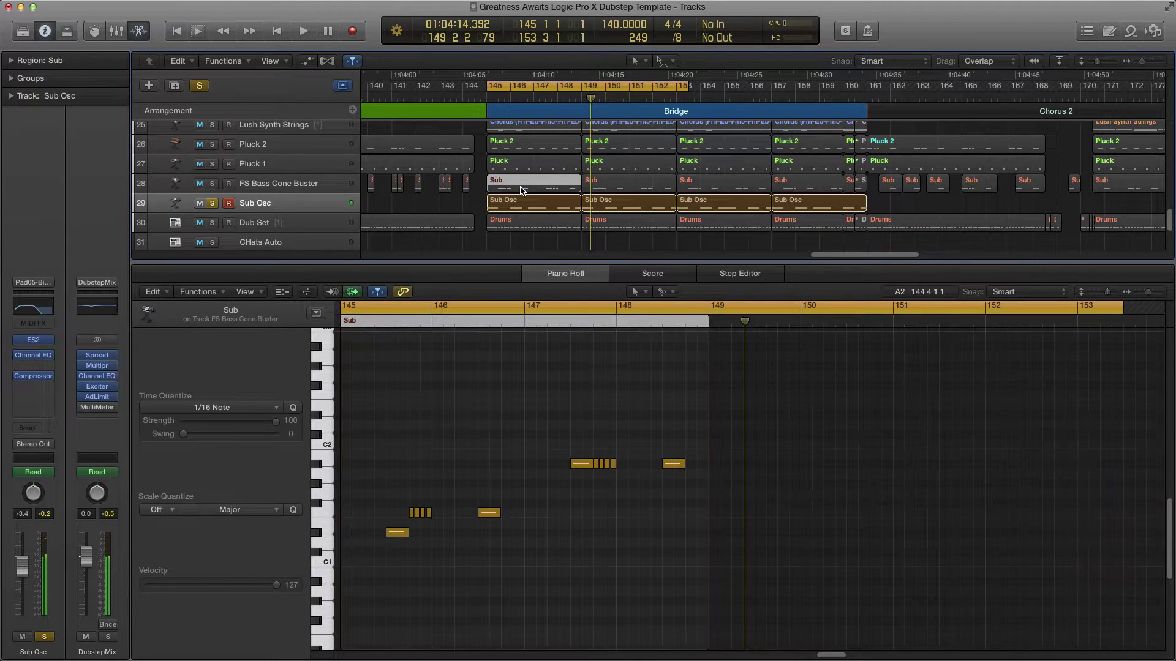
pyautogui.click(212, 183)
pyautogui.click(212, 203)
pyautogui.press('space')
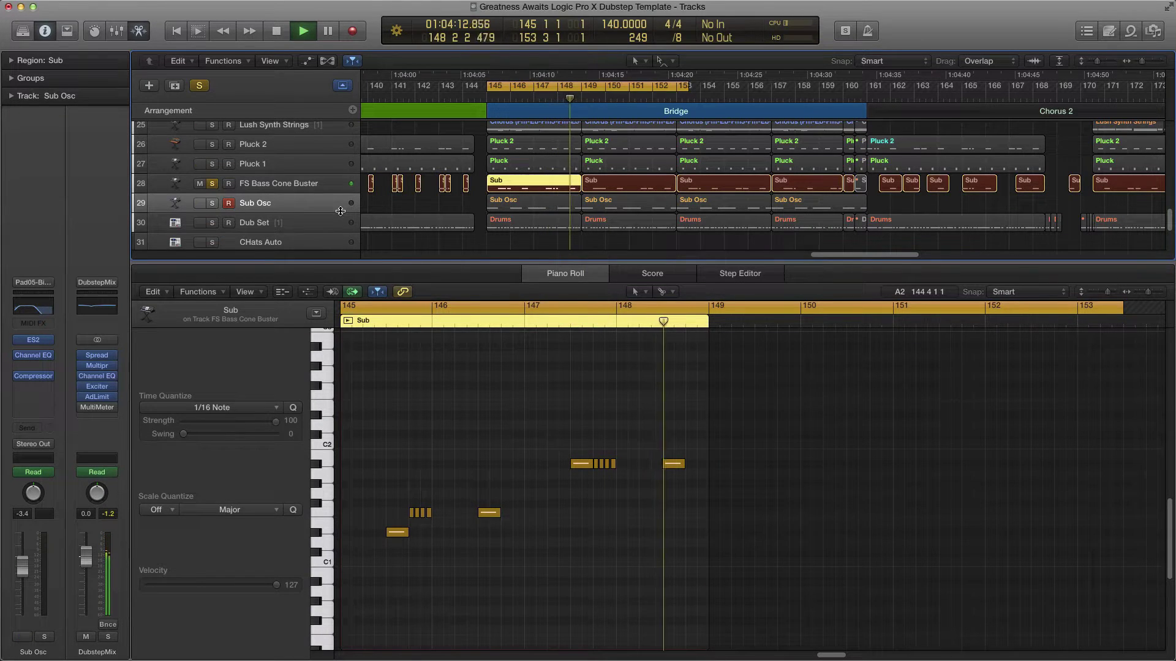
pyautogui.press('space')
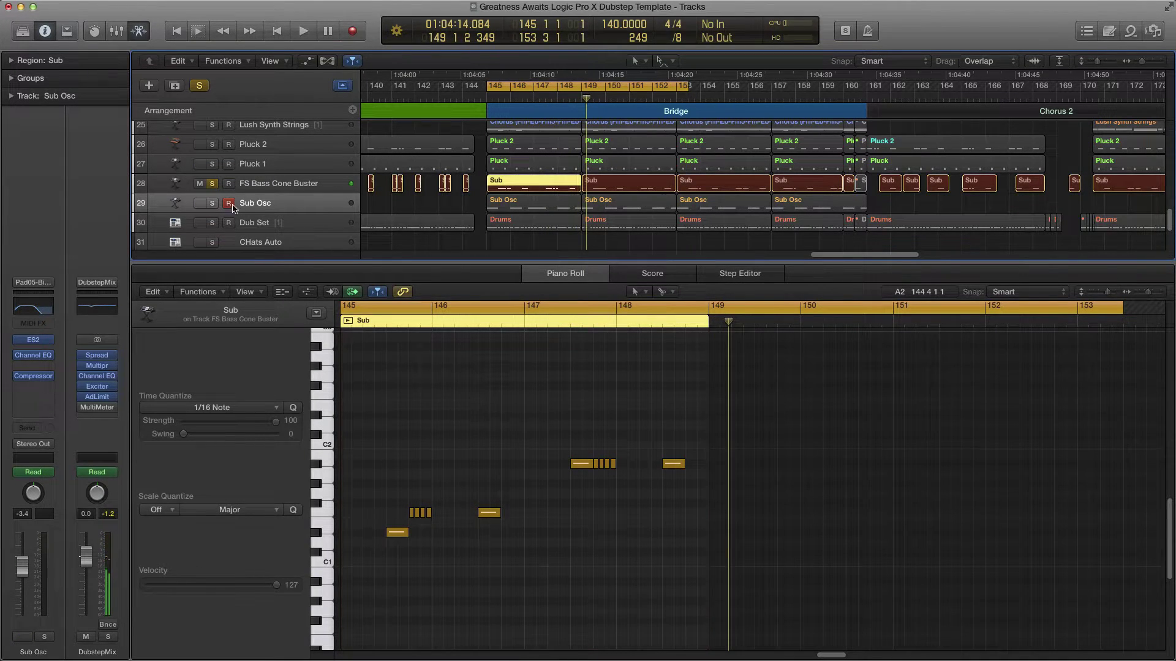
# - Solo Sub Osc alongside FS Bass Cone Buster, audition both together, and turn off solo on both tracks
pyautogui.click(212, 203)
pyautogui.press('space')
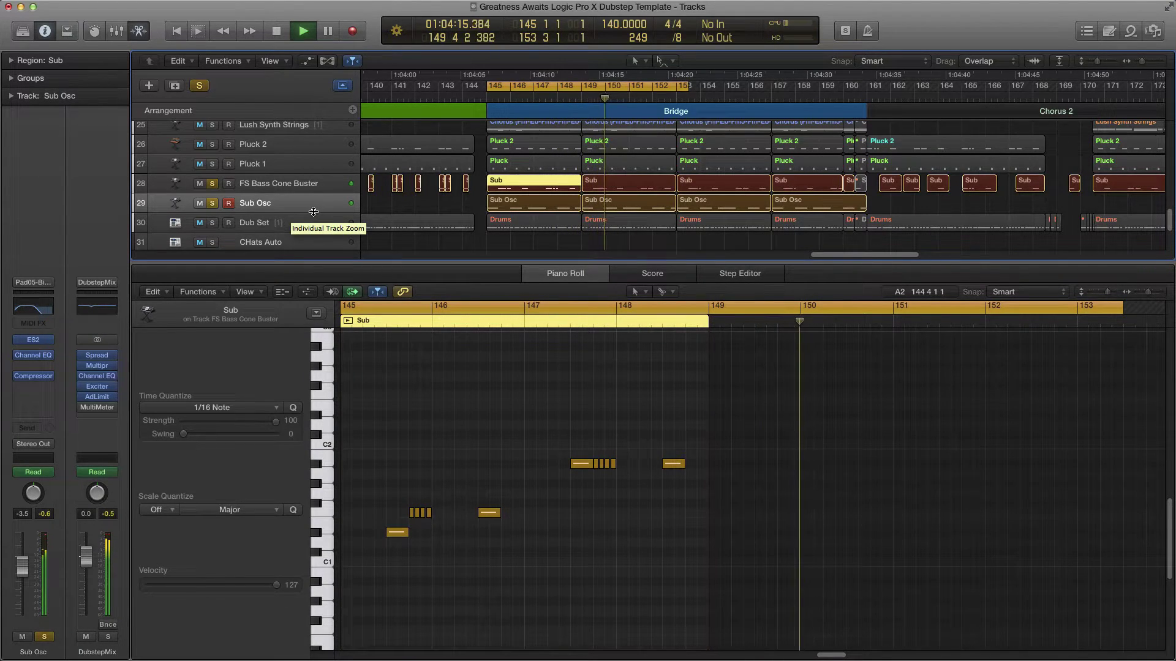
pyautogui.press('space')
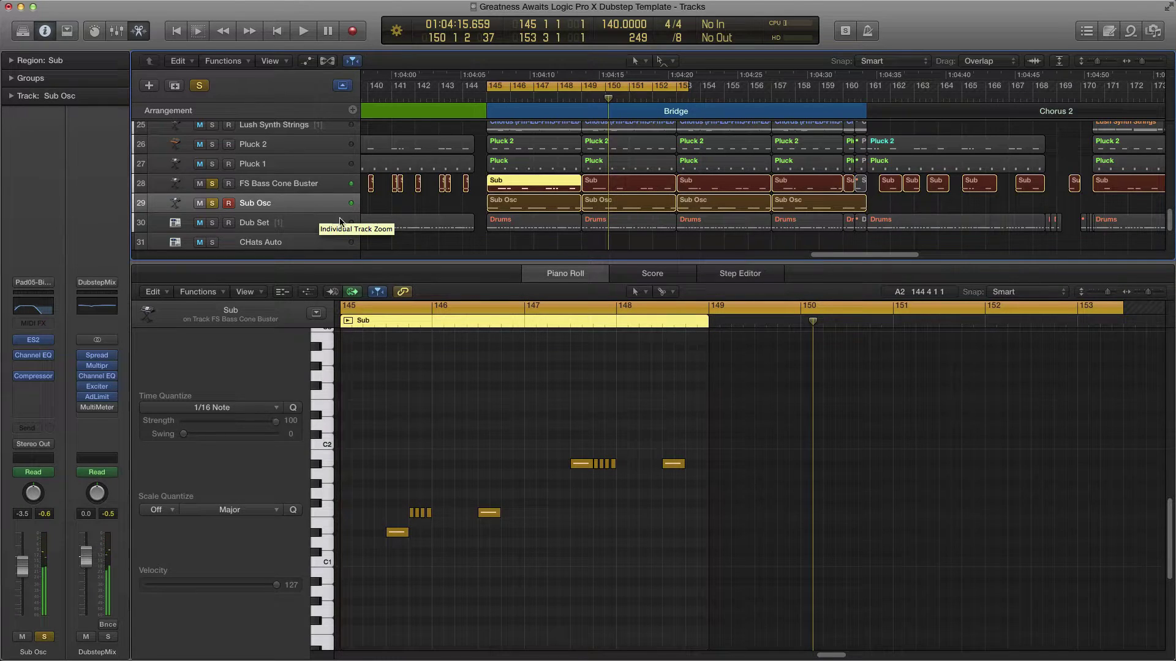
pyautogui.click(212, 203)
pyautogui.click(212, 183)
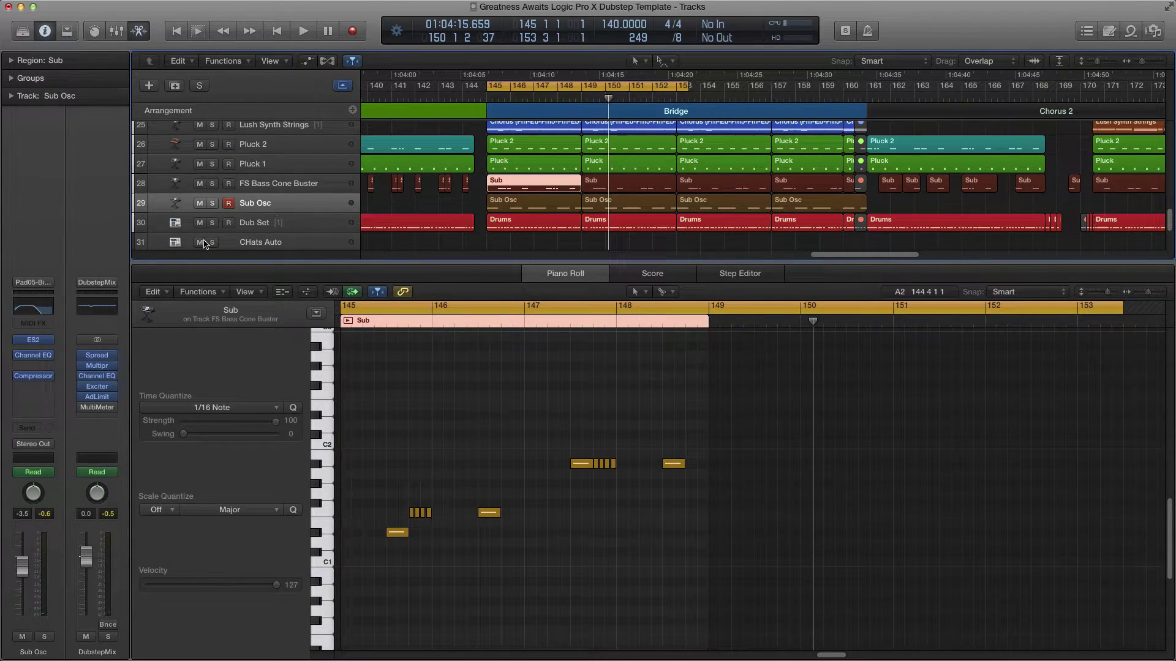
# - Review the Big Osc settings in the ES2 synth on Sub Osc and close the plug-in
pyautogui.moveTo(32, 343)
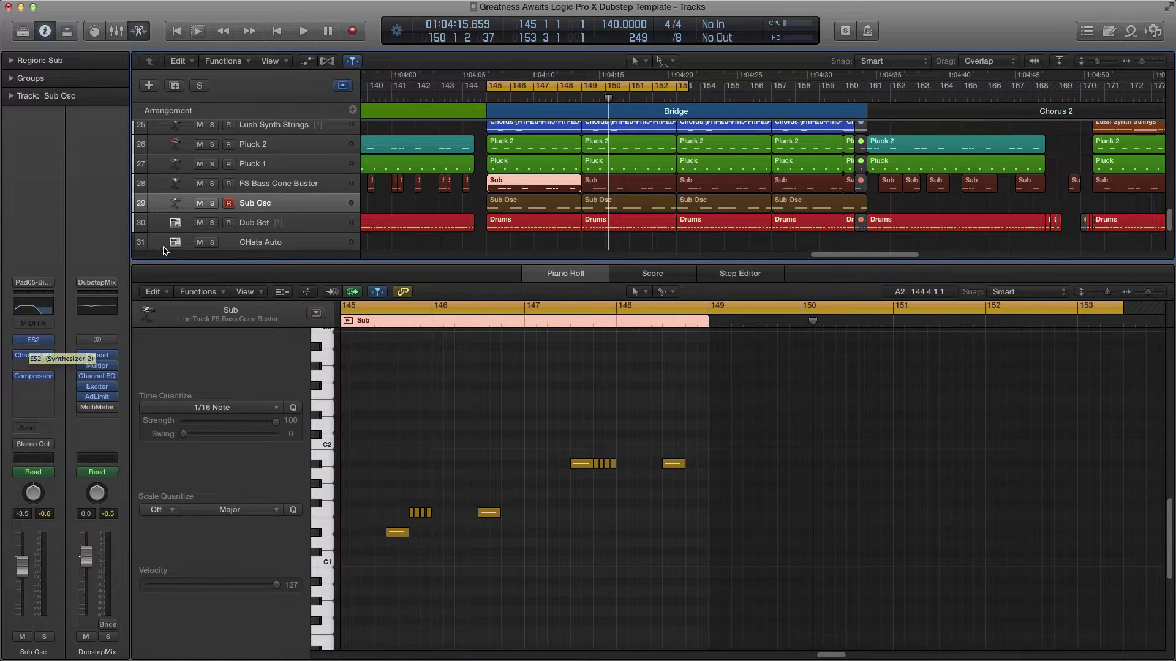
pyautogui.click(37, 340)
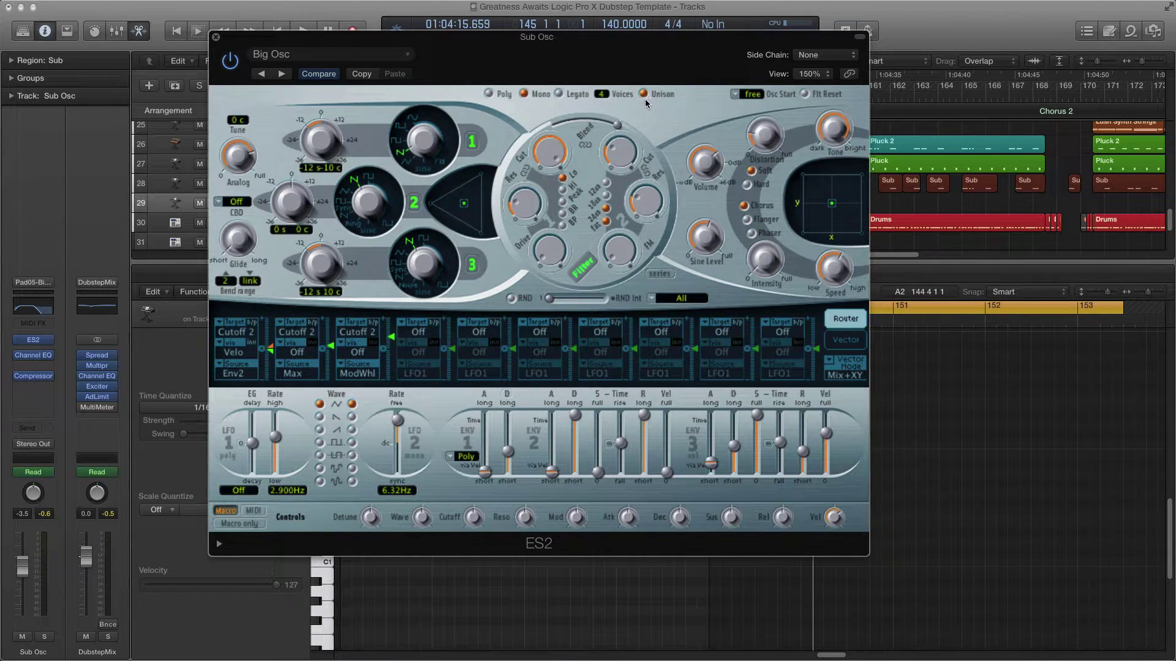
pyautogui.click(215, 37)
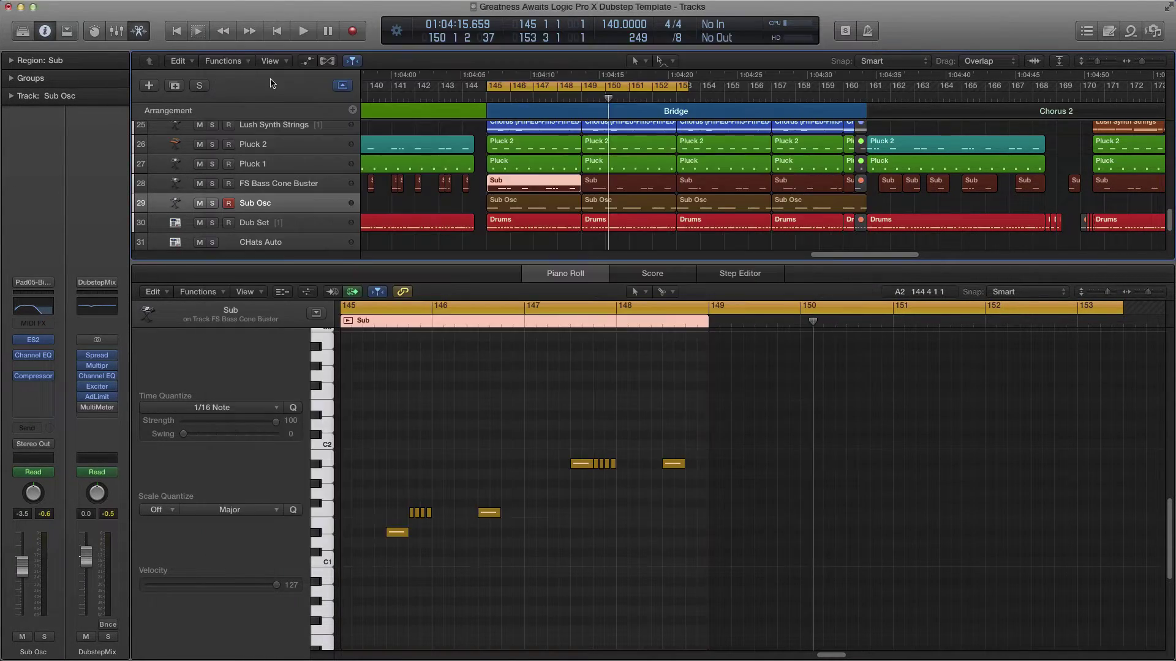
# - Open the ES2 synth on FS Bass Cone Buster and reposition its window so all of its controls can be examined
pyautogui.click(261, 185)
pyautogui.click(32, 343)
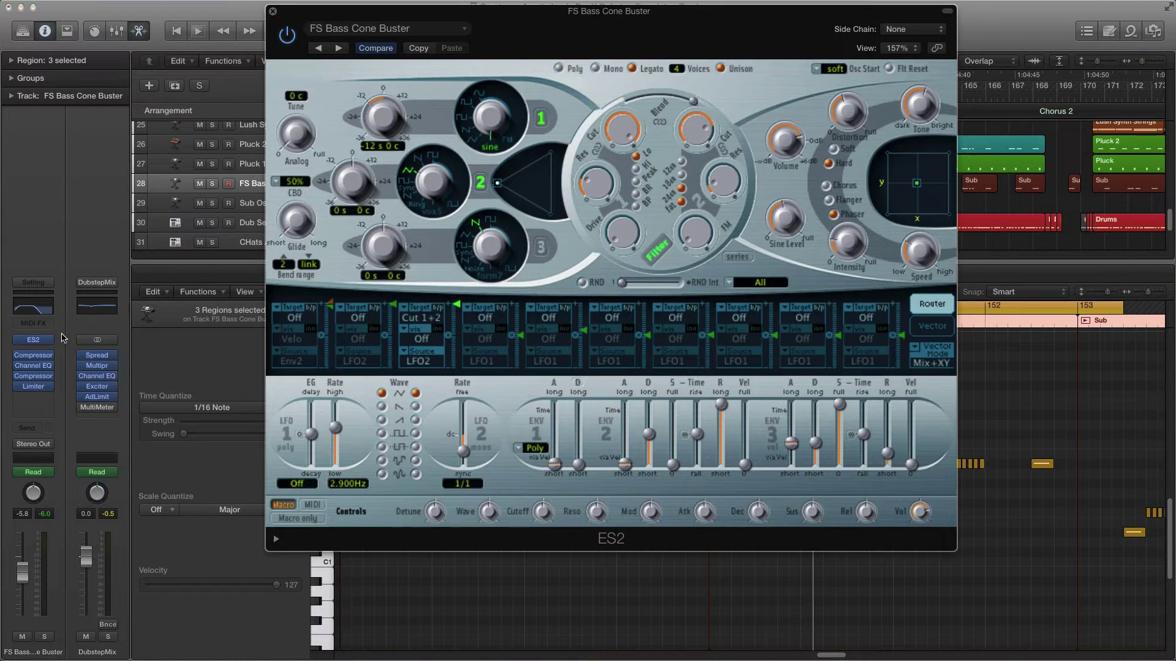
pyautogui.moveTo(378, 18); pyautogui.dragTo(381, 59)
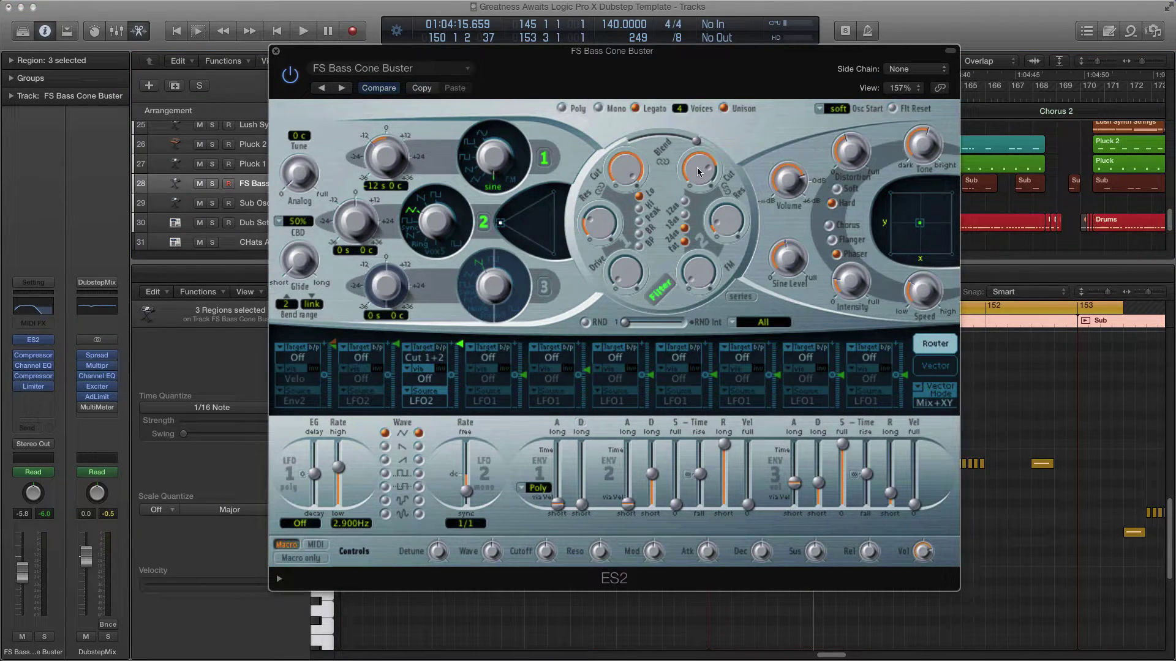
# - Examine the ES2's Vector Mode options and vector envelope points 2 and 3, and return to the Router view
pyautogui.click(942, 395)
pyautogui.click(942, 396)
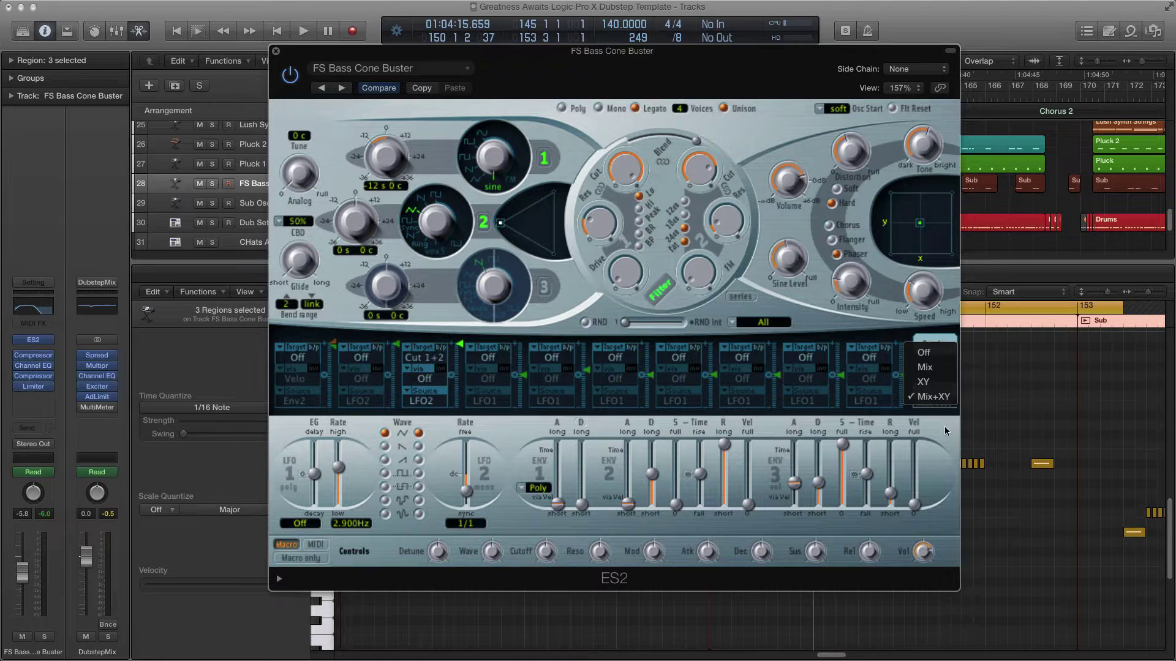
pyautogui.click(935, 367)
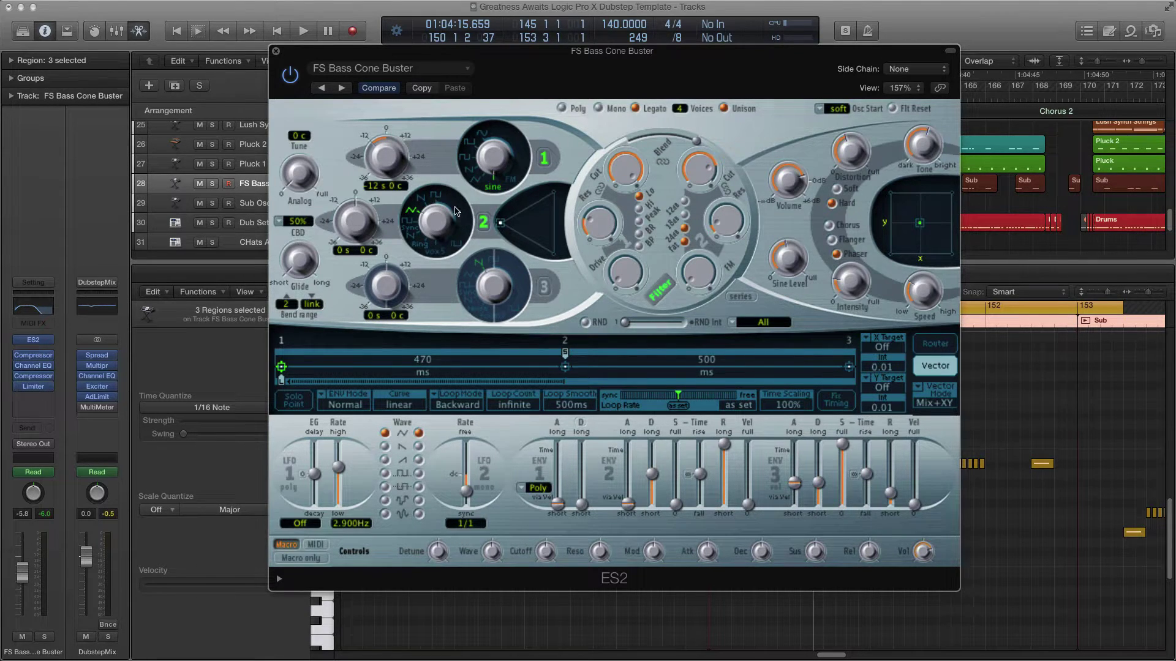
pyautogui.click(565, 367)
pyautogui.click(849, 367)
pyautogui.click(928, 341)
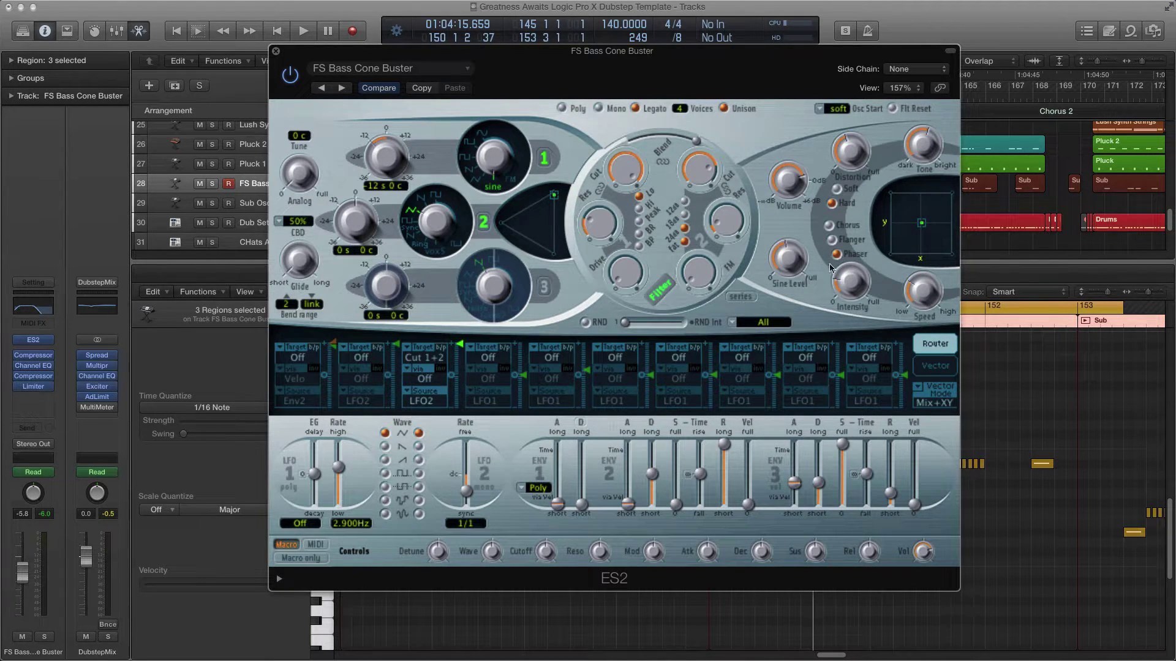
# - Adjust the Sine Level of the ES2 on FS Bass Cone Buster and close the plug-in
pyautogui.moveTo(804, 264); pyautogui.dragTo(801, 252)
pyautogui.moveTo(786, 256)
pyautogui.mouseDown()
pyautogui.moveTo(793, 264)
pyautogui.moveTo(773, 260)
pyautogui.moveTo(777, 272)
pyautogui.mouseUp()
pyautogui.click(276, 51)
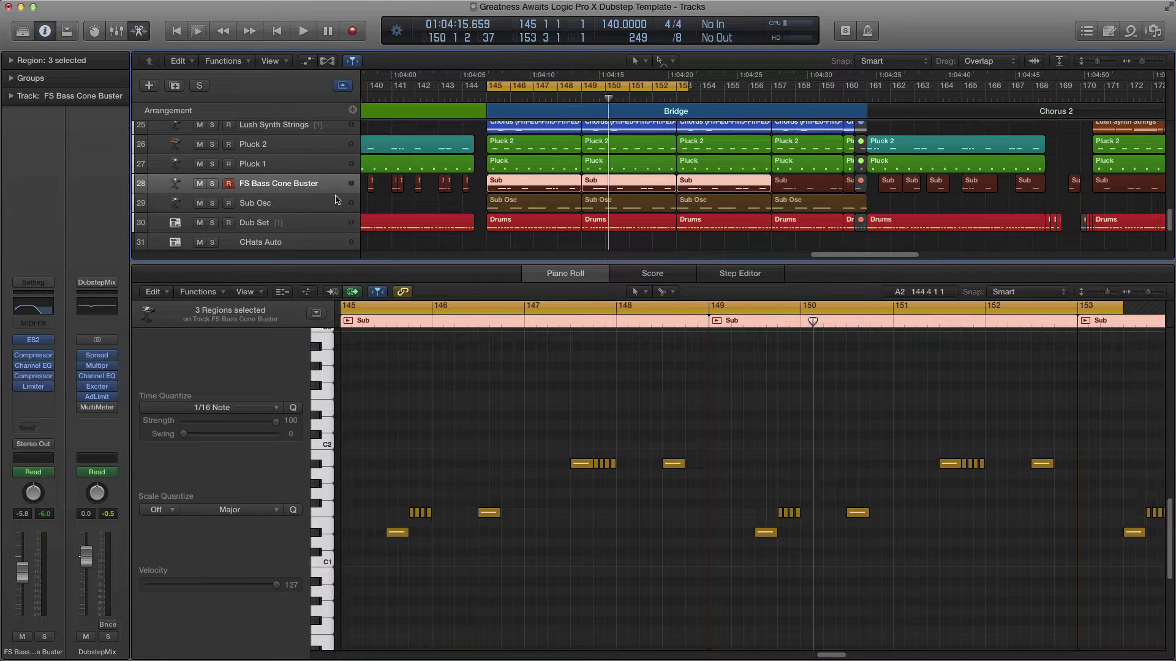
# - Replace the Piano Roll with the Mixer and solo the FS Mean Bitch 1 track
pyautogui.scroll(1, 331, 202)
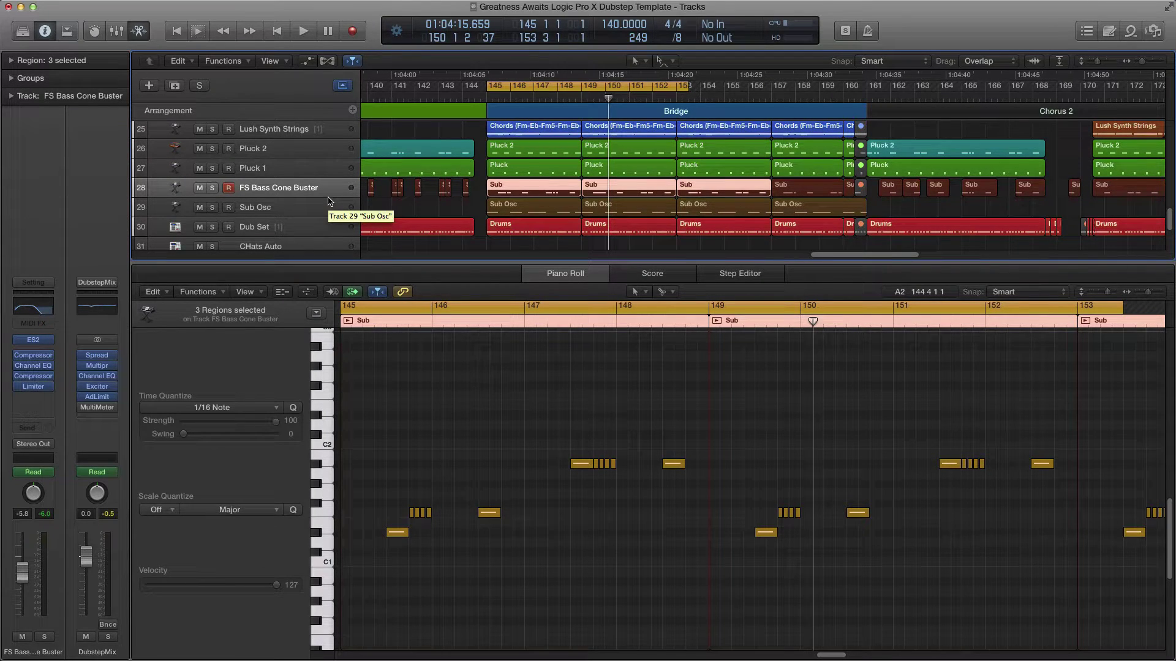
pyautogui.press('x')
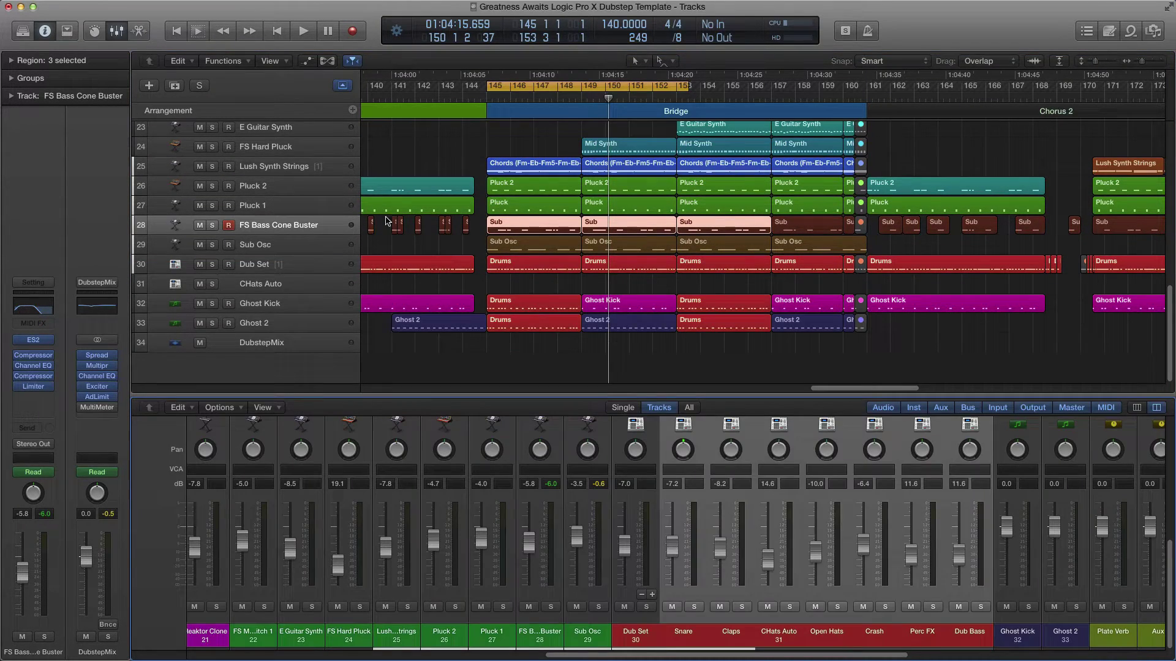
pyautogui.hscroll(-5, 496, 243)
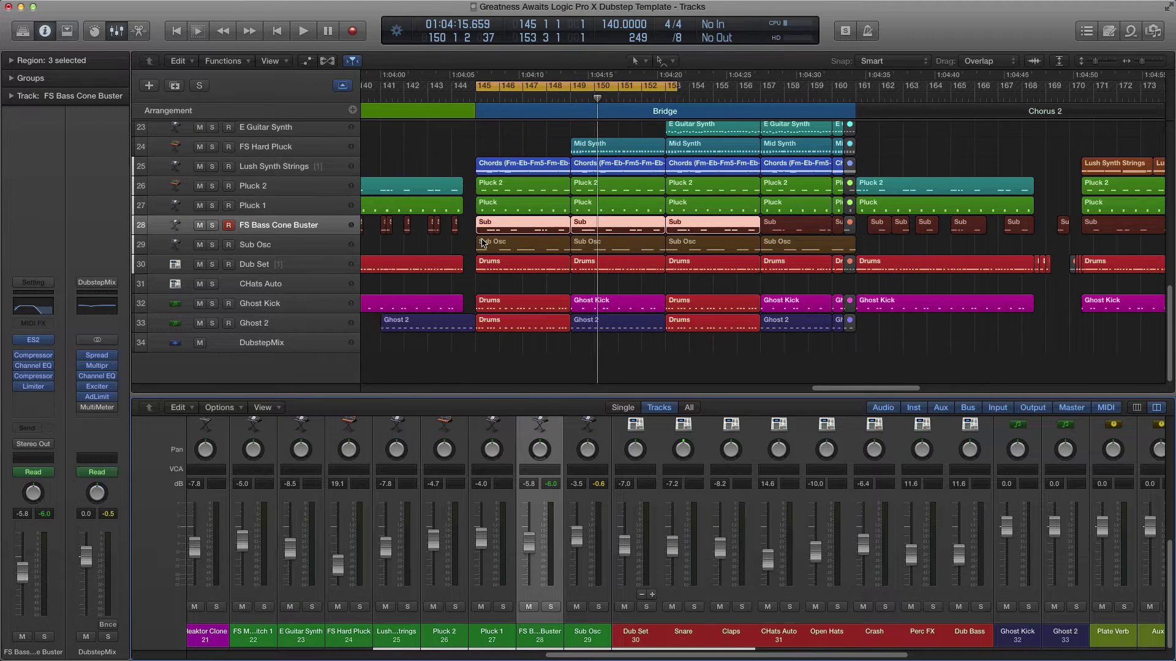
pyautogui.scroll(7, 529, 240)
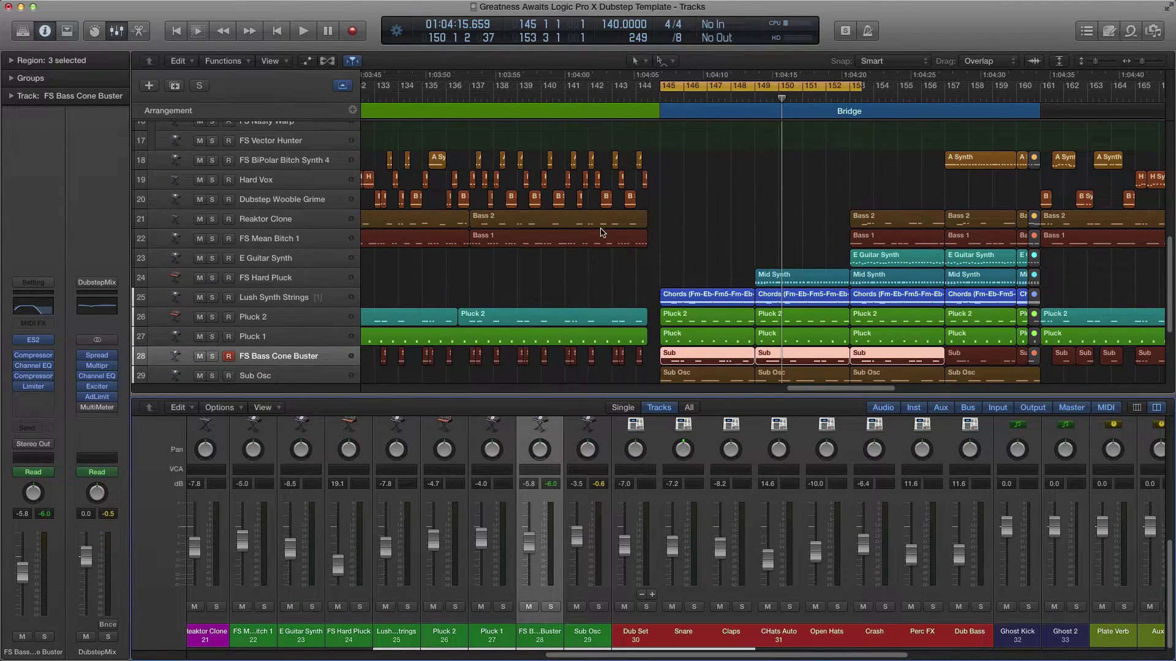
pyautogui.scroll(-3, 562, 227)
pyautogui.hscroll(-3, 559, 229)
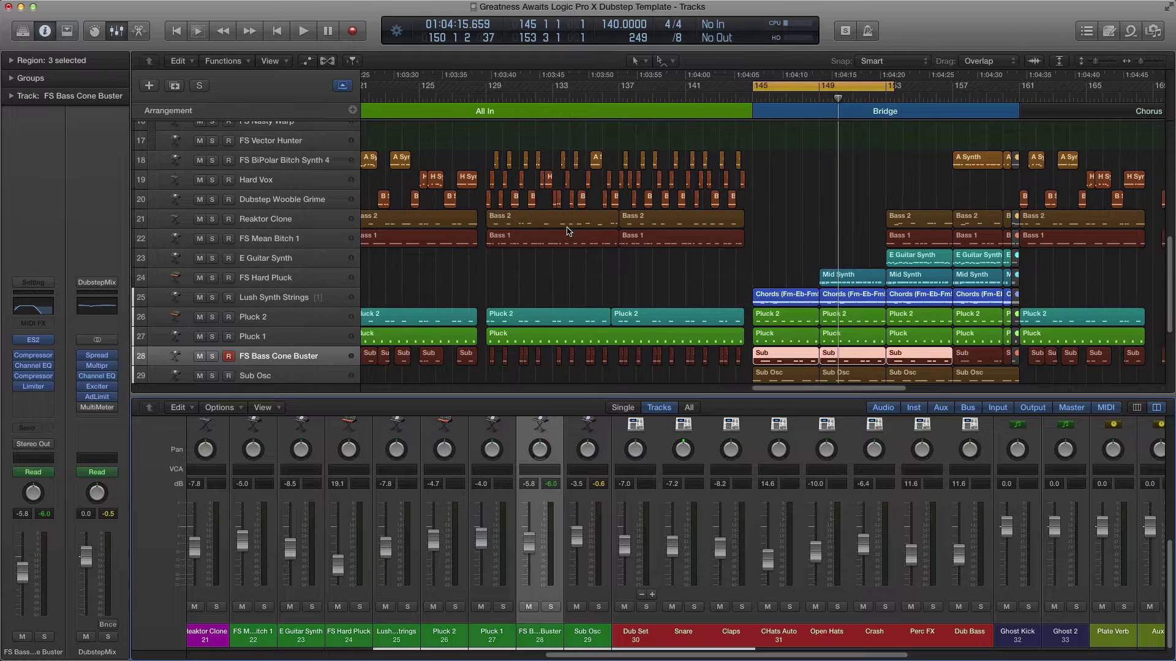
pyautogui.hscroll(-2, 490, 257)
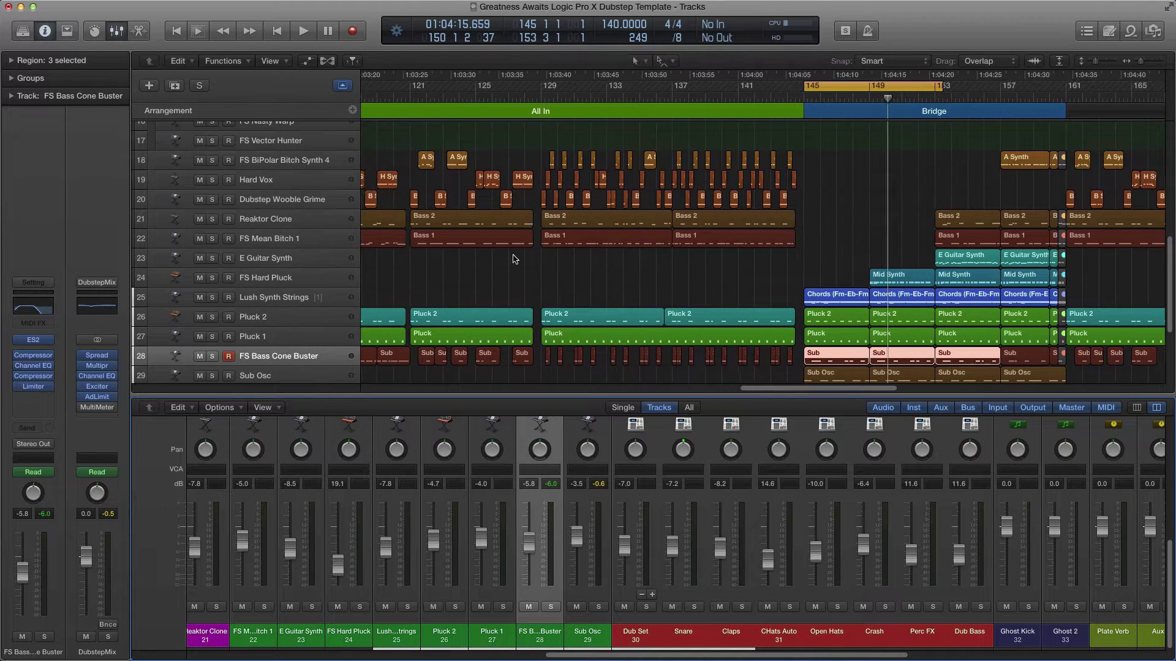
pyautogui.click(294, 244)
pyautogui.click(212, 239)
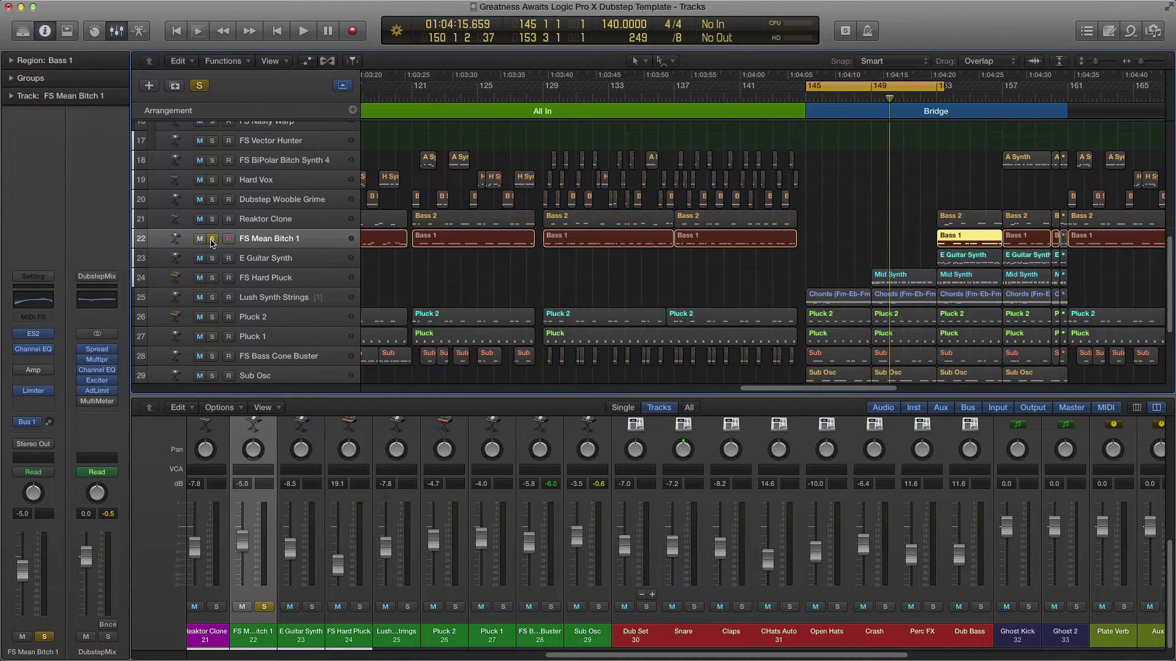
# - Set the cycle range to bars 129–137 and play part of the soloed FS Mean Bitch 1 bass
pyautogui.press('super+Right')
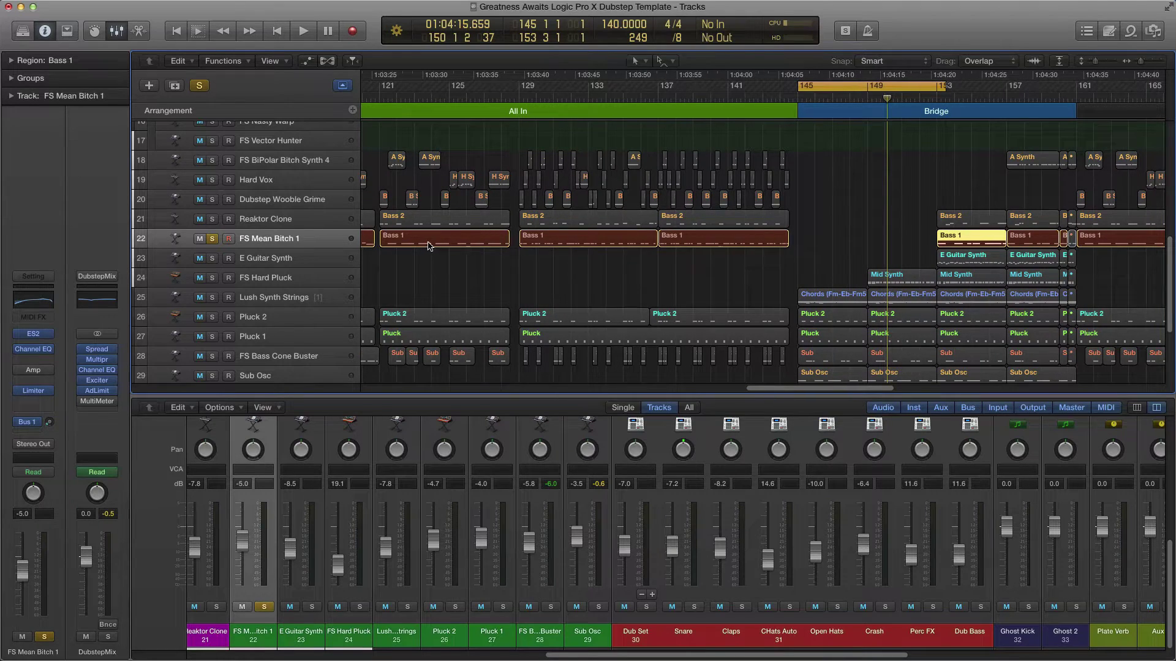
pyautogui.press('super+Right')
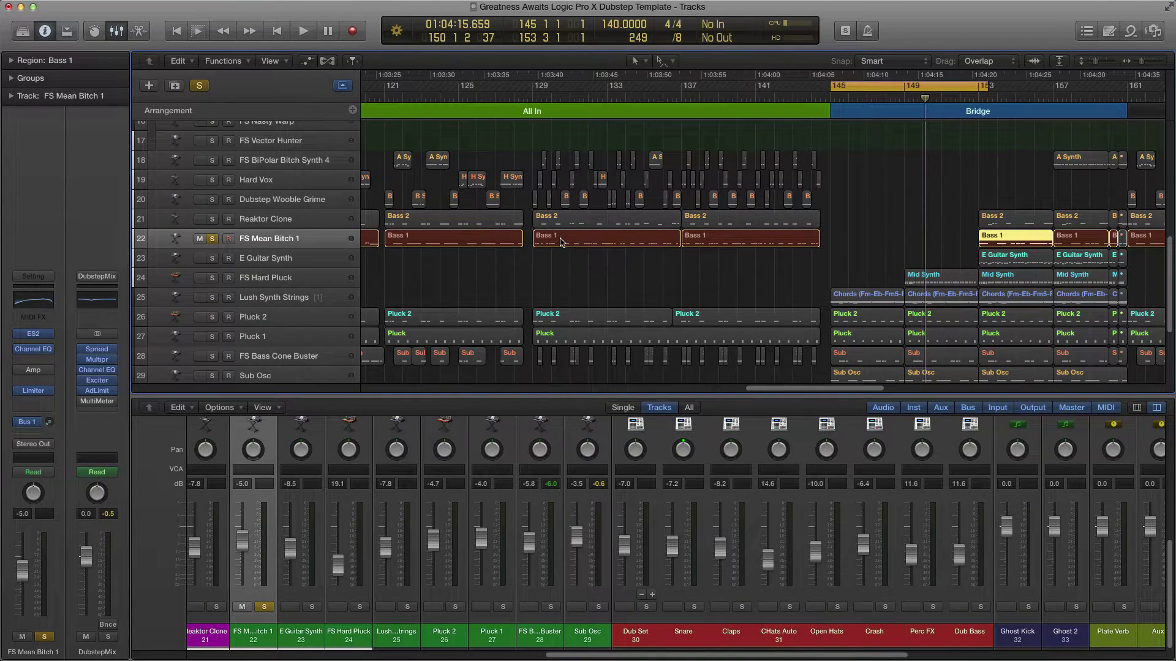
pyautogui.hscroll(2, 570, 249)
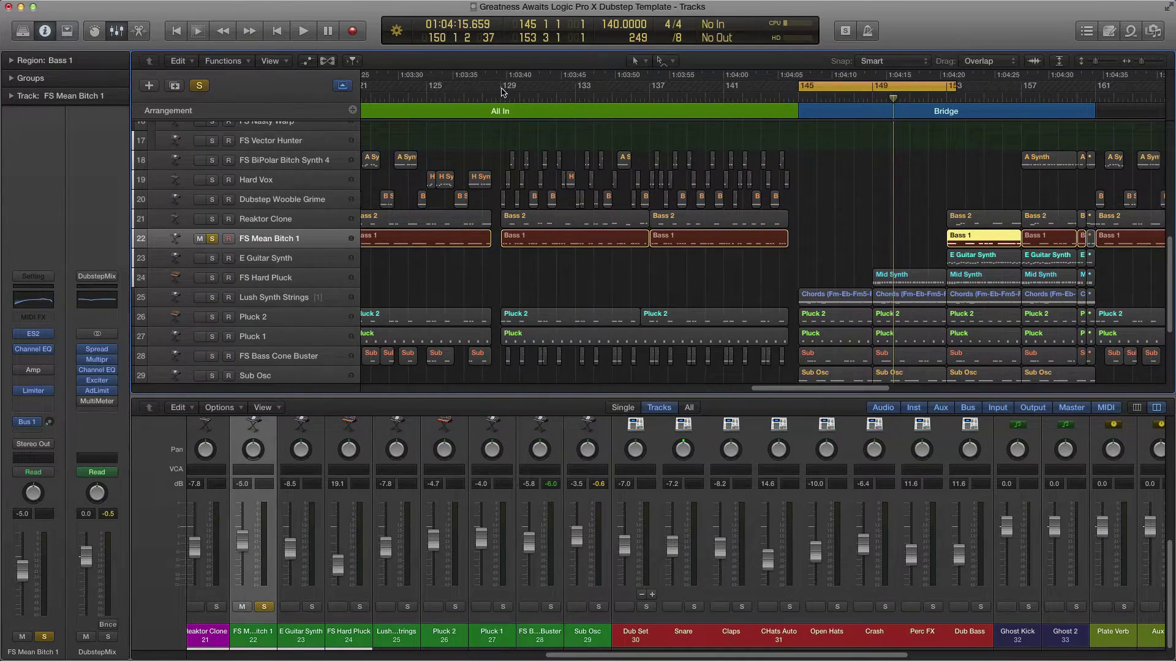
pyautogui.moveTo(504, 91); pyautogui.dragTo(649, 92)
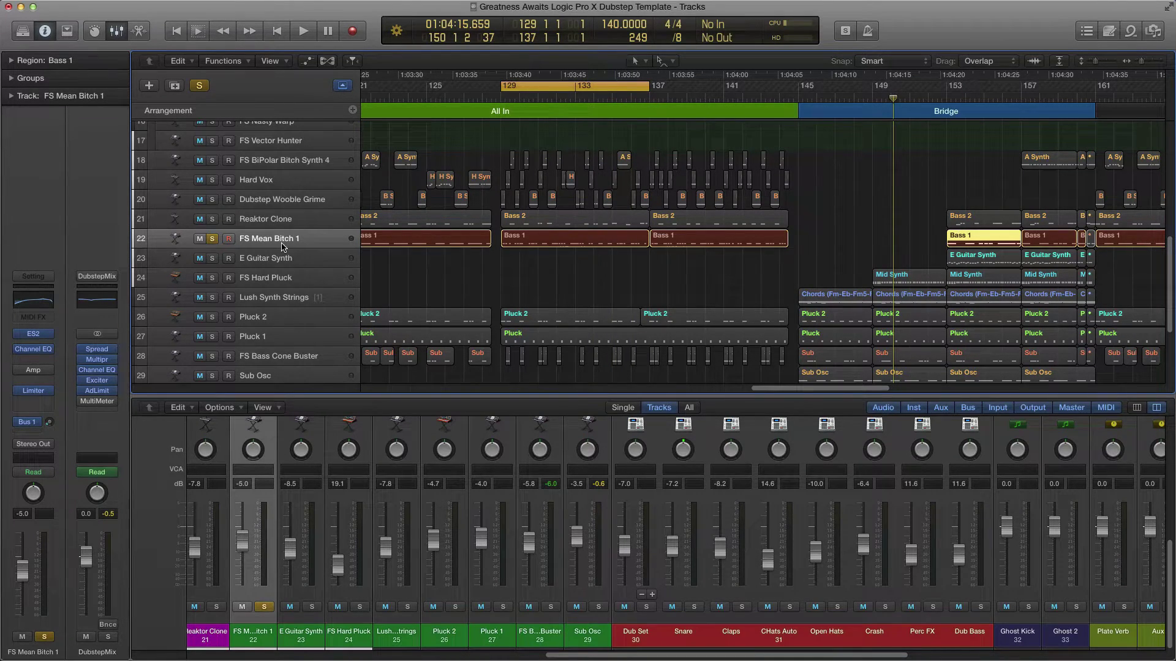
pyautogui.moveTo(113, 353)
pyautogui.press('space')
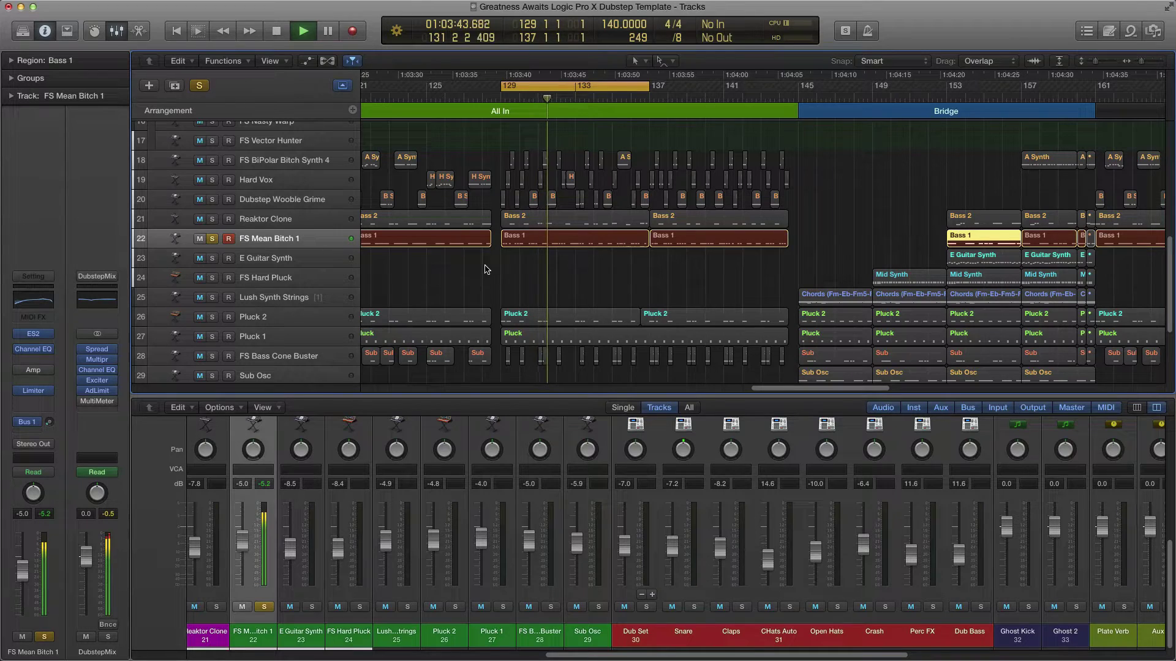
pyautogui.press('space')
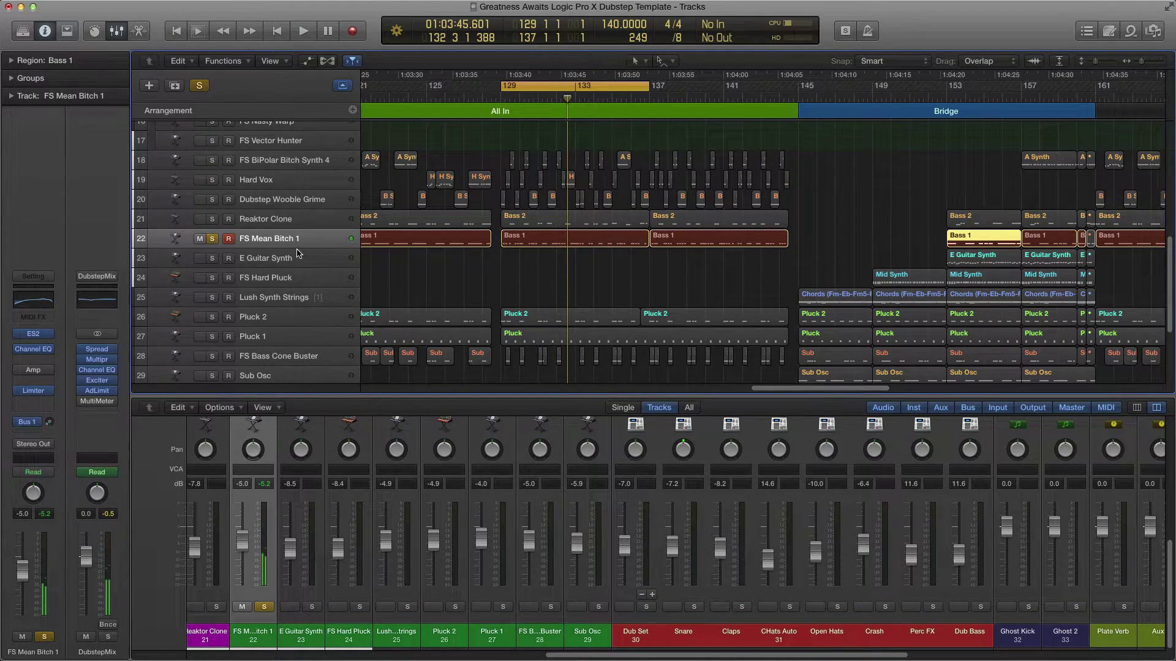
# - Open the Bass 1 region starting at bar 129 on FS Mean Bitch 1 in the Piano Roll
pyautogui.press('super+Right')
pyautogui.press('super+Down')
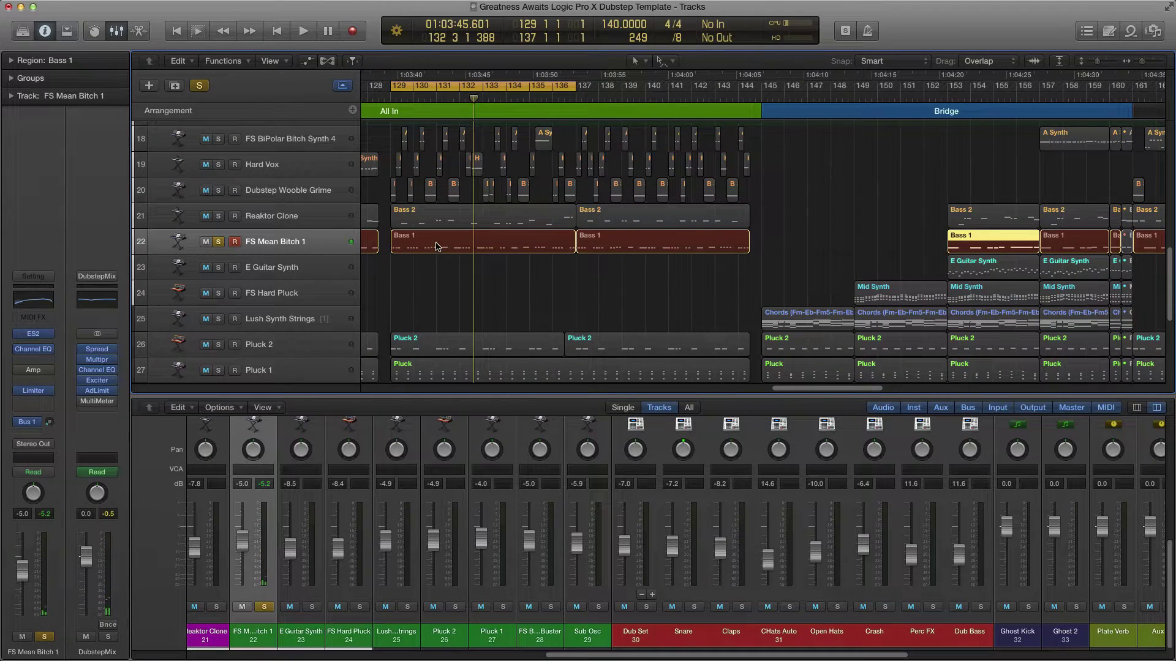
pyautogui.hscroll(-3, 520, 276)
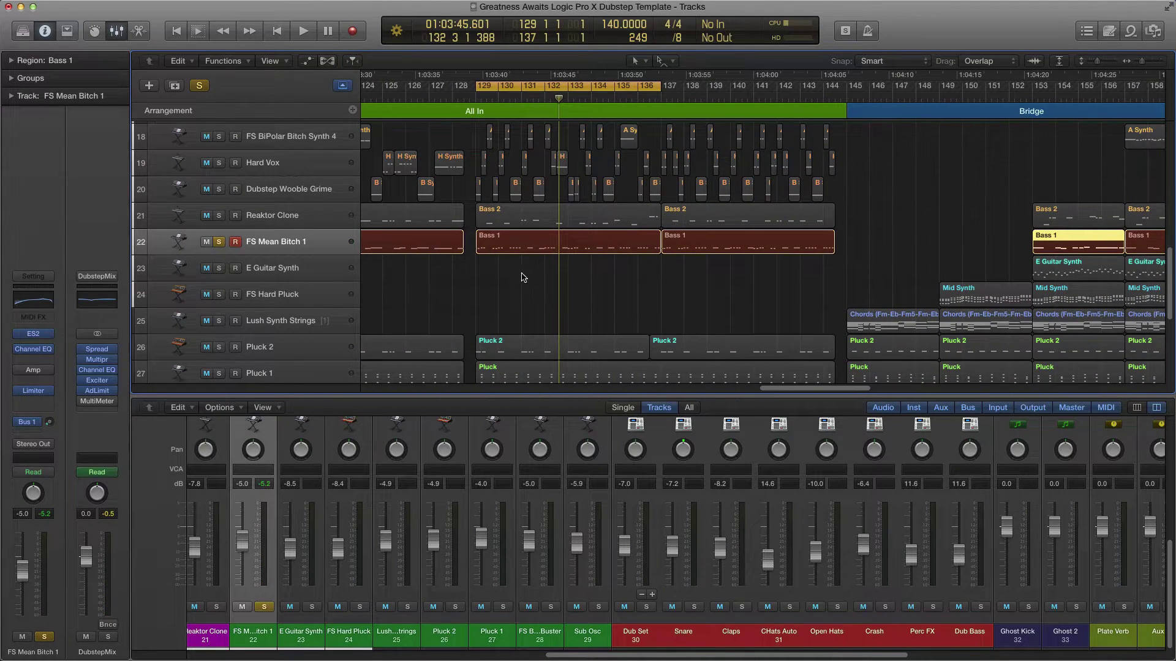
pyautogui.click(492, 274)
pyautogui.click(537, 249)
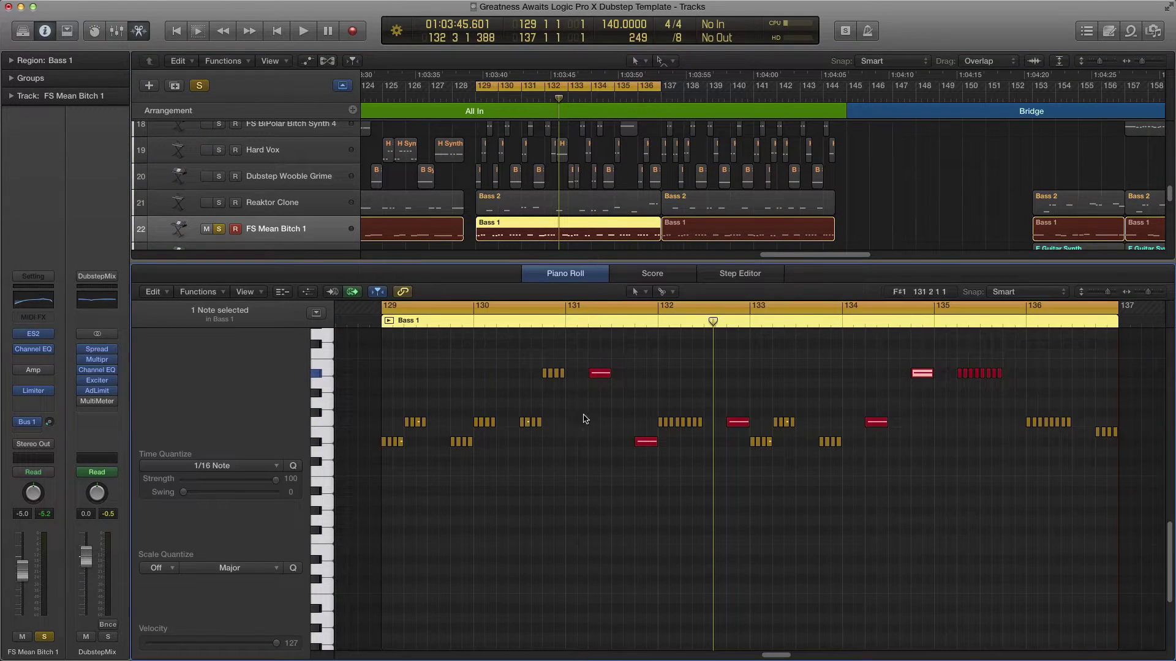
# - Set the grid division to /16 to compare it with the short Bass 1 notes around bar 132
pyautogui.press('super+Right')
pyautogui.press('super+Right')
pyautogui.press('super+Right')
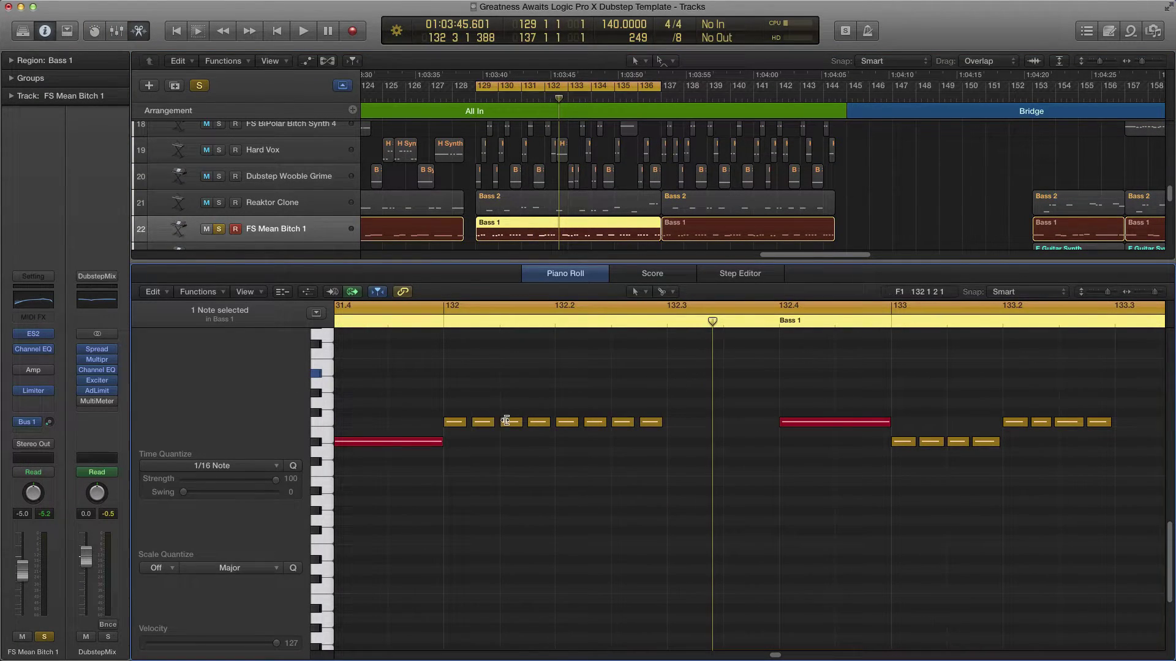
pyautogui.click(688, 39)
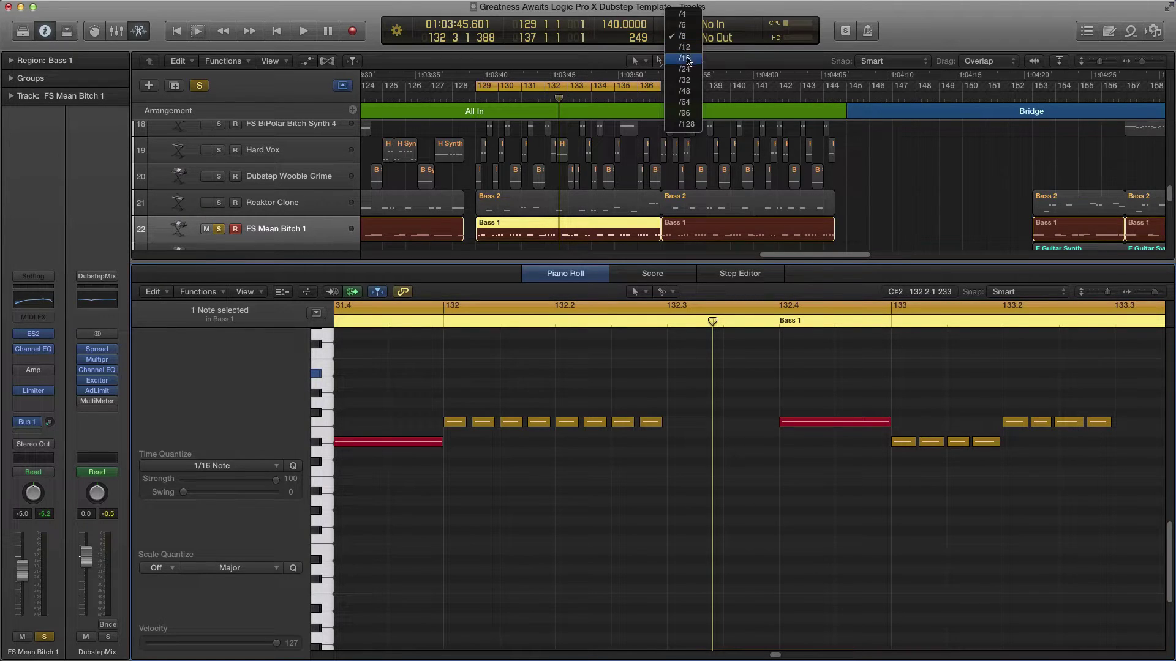
pyautogui.click(687, 61)
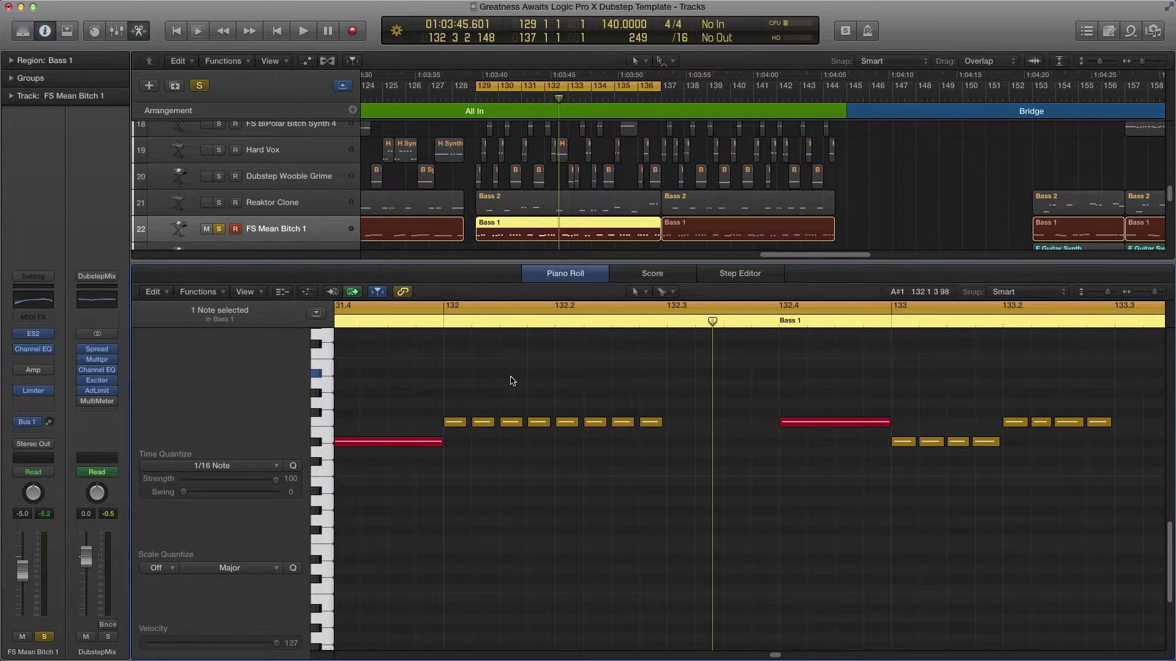
# - Examine the Bass 1 note pattern from bar 129 to 133, focusing on the long notes in bar 131
pyautogui.hscroll(-5, 530, 397)
pyautogui.hscroll(-6, 531, 392)
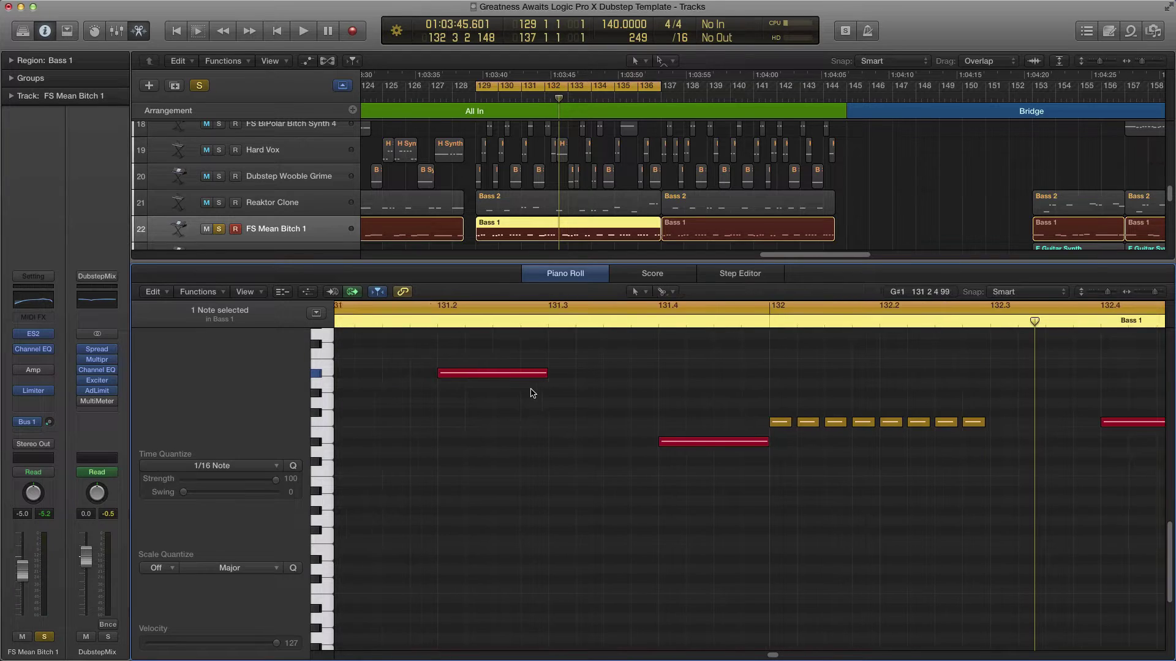
pyautogui.scroll(-3, 532, 392)
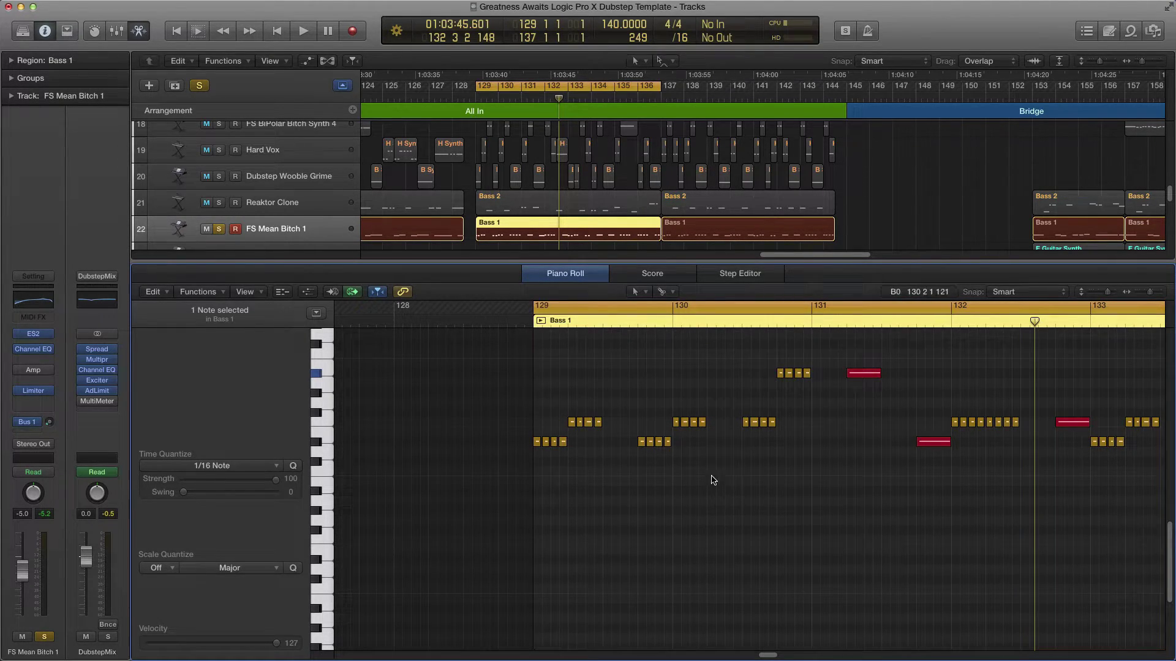
pyautogui.moveTo(841, 397); pyautogui.dragTo(892, 387)
pyautogui.moveTo(901, 467); pyautogui.dragTo(958, 481)
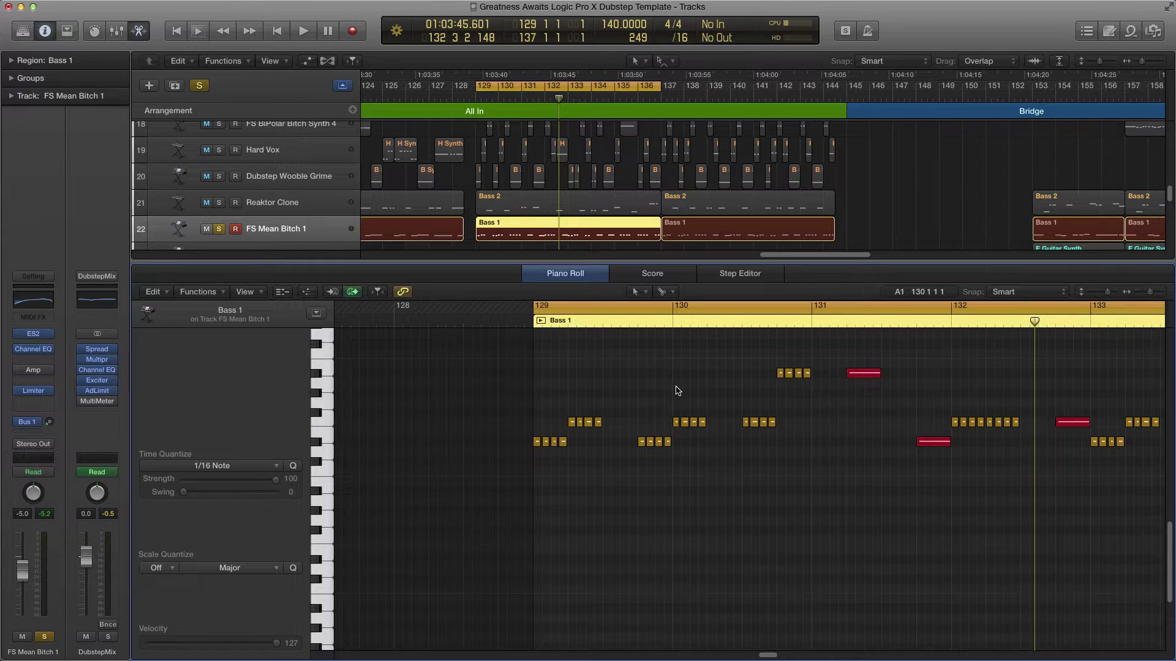
# - Examine the ES2 on FS Mean Bitch 1, including oscillator 1's waveform list, keeping cry1, and close the plug-in
pyautogui.press('v')
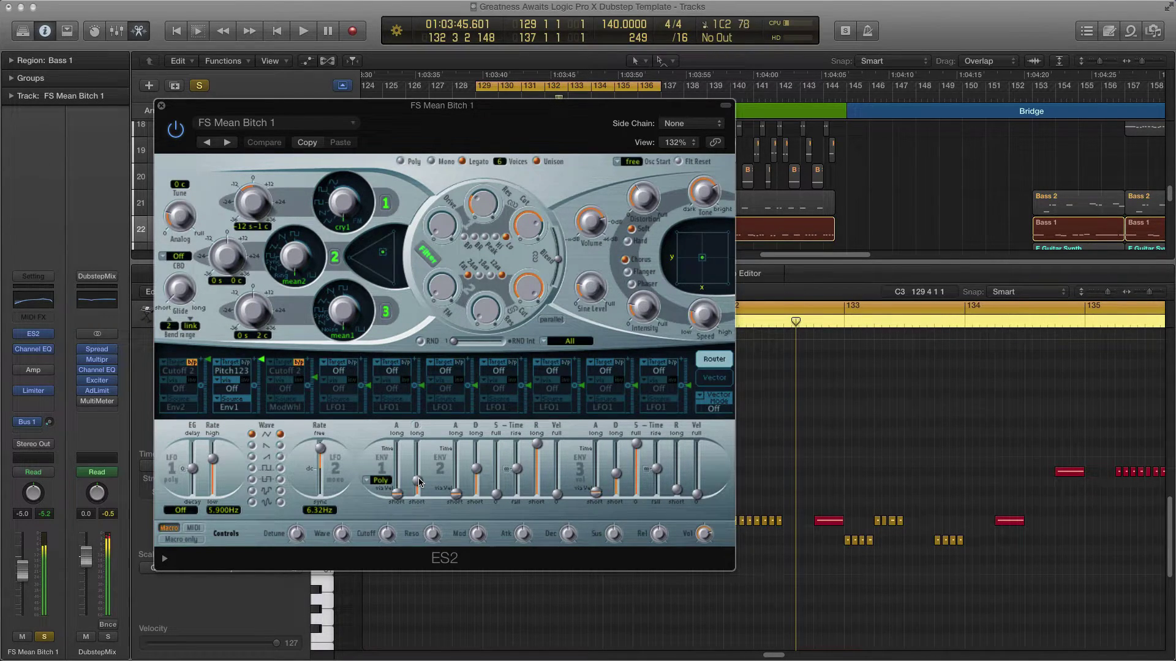
pyautogui.moveTo(346, 237); pyautogui.dragTo(411, 285)
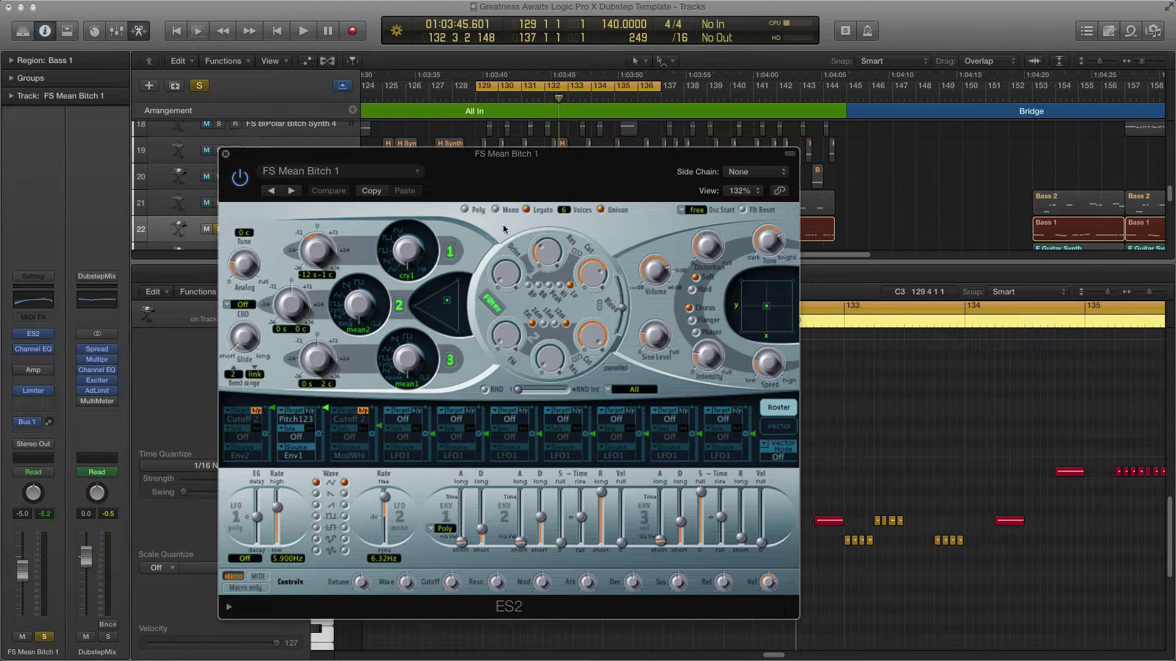
pyautogui.click(408, 280)
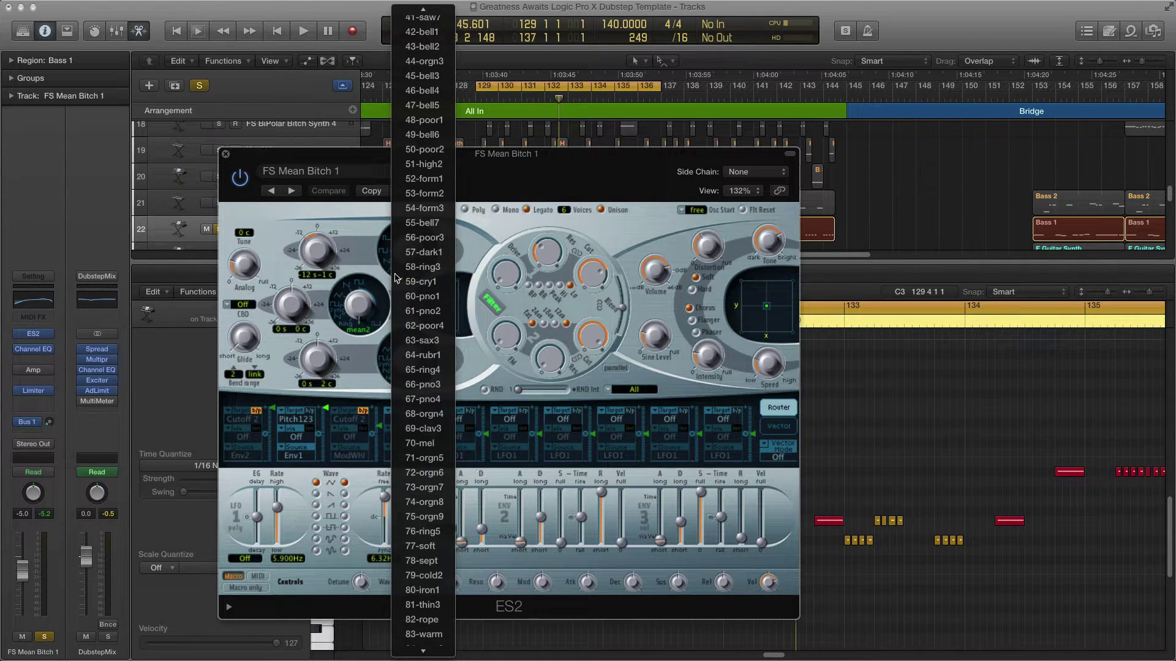
pyautogui.click(401, 282)
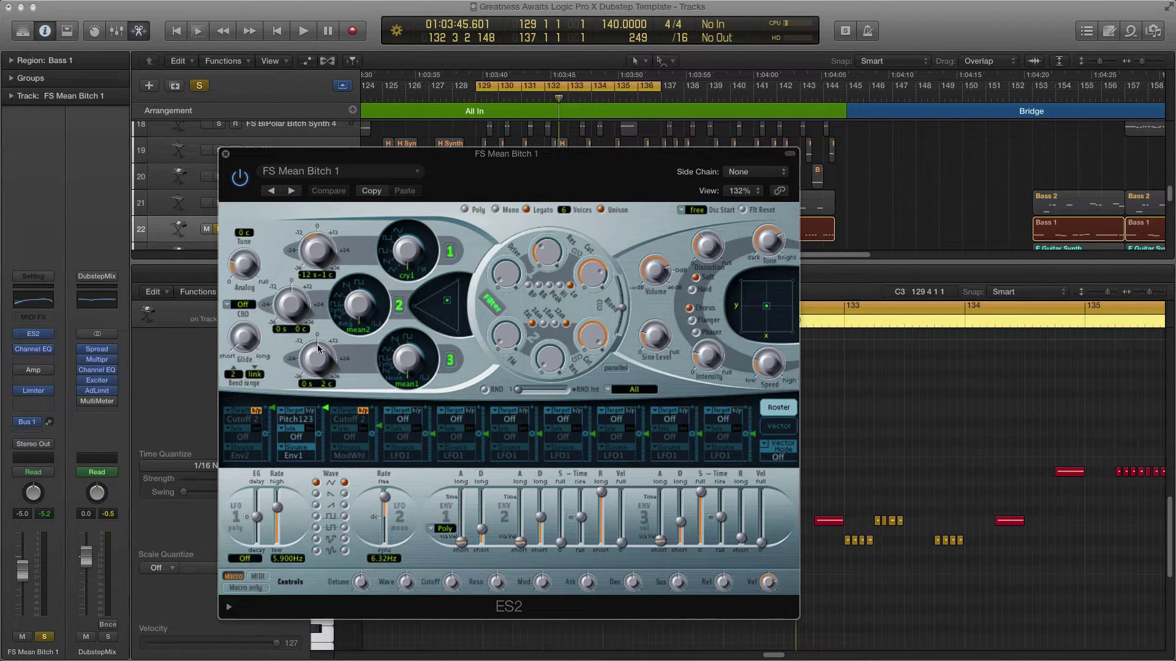
pyautogui.moveTo(542, 158); pyautogui.dragTo(530, 147)
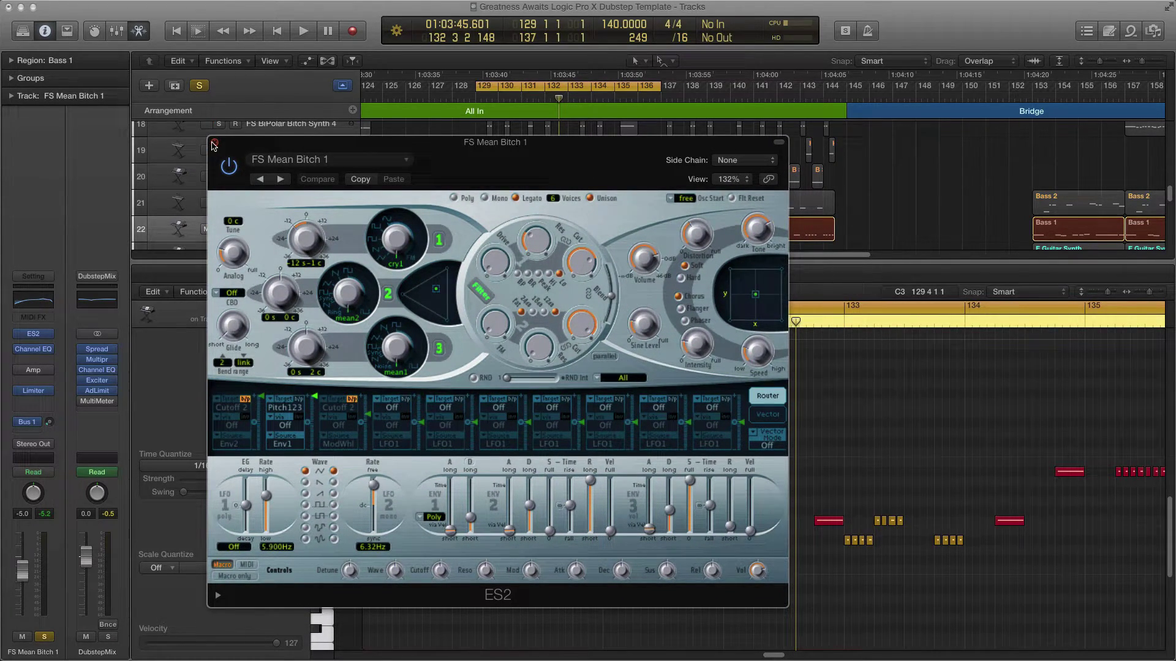
pyautogui.click(215, 144)
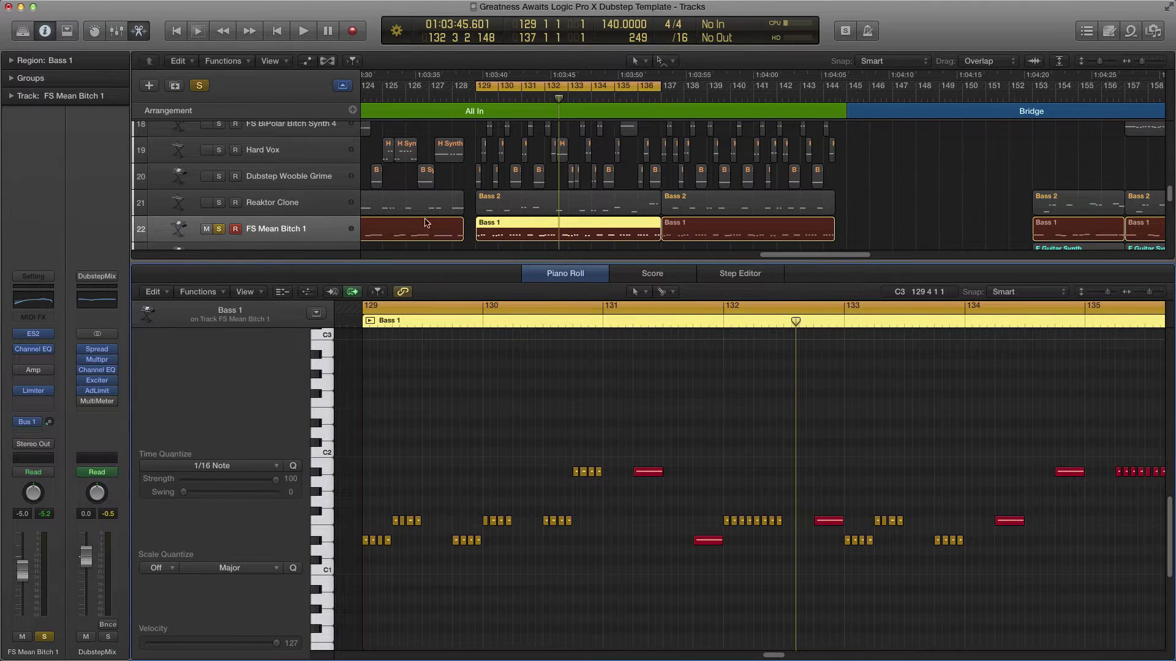
# - Move the solo from FS Mean Bitch 1 to Reaktor Clone and examine its Bass 2 note pattern from bar 129
pyautogui.click(236, 207)
pyautogui.click(218, 202)
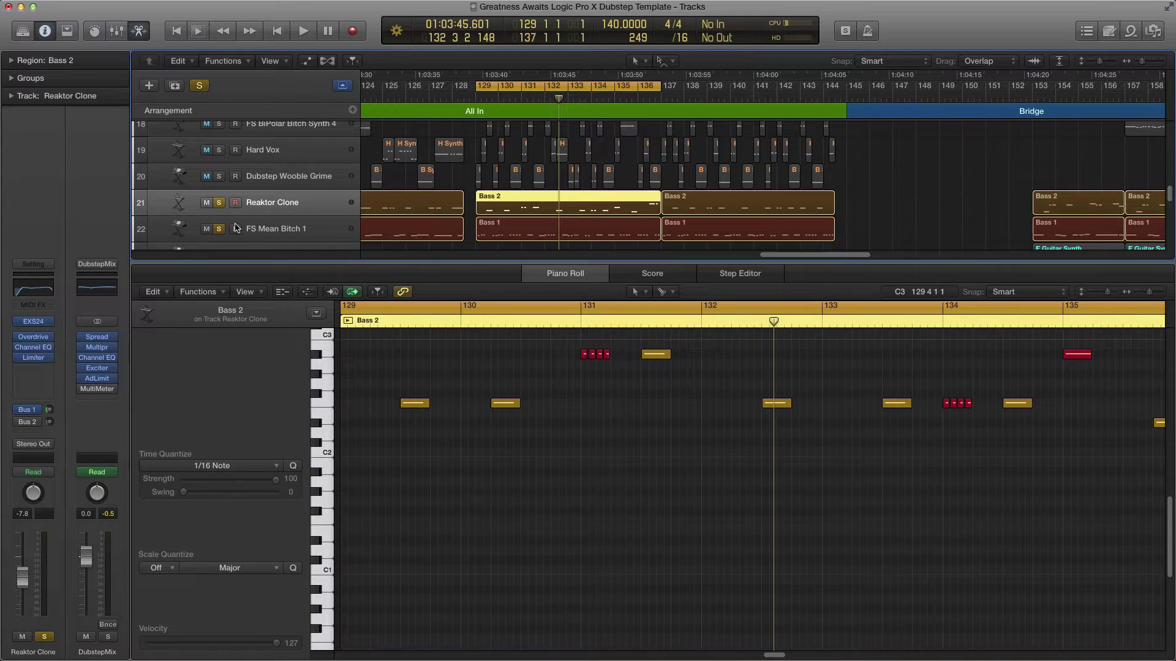
pyautogui.click(219, 229)
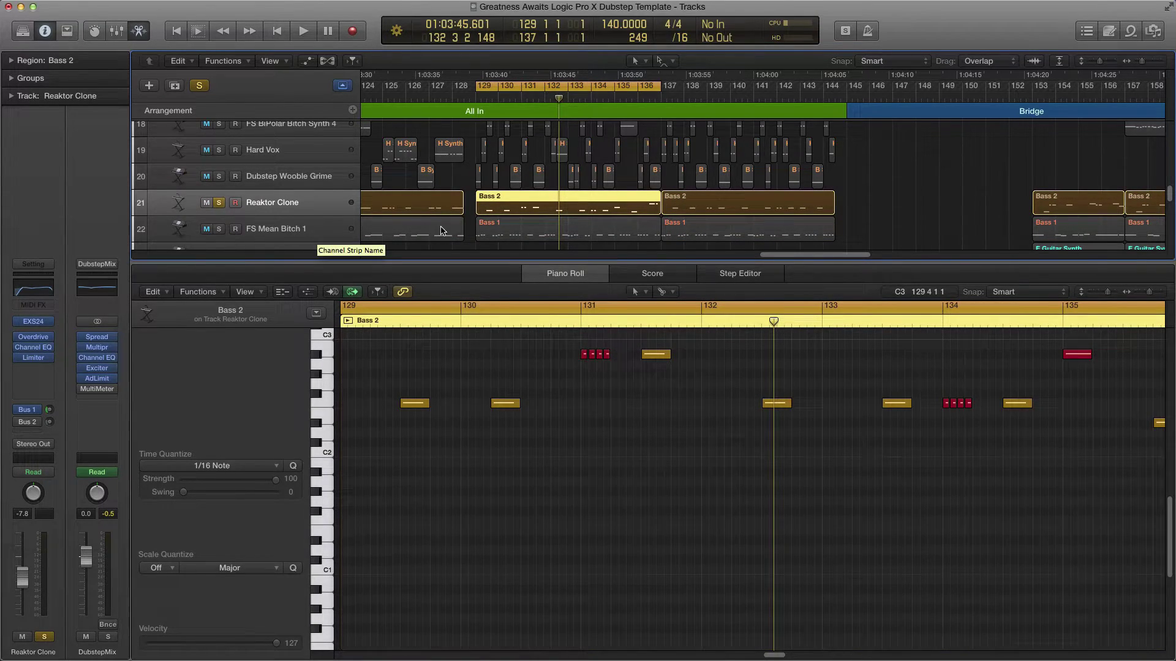
pyautogui.press('super+Left')
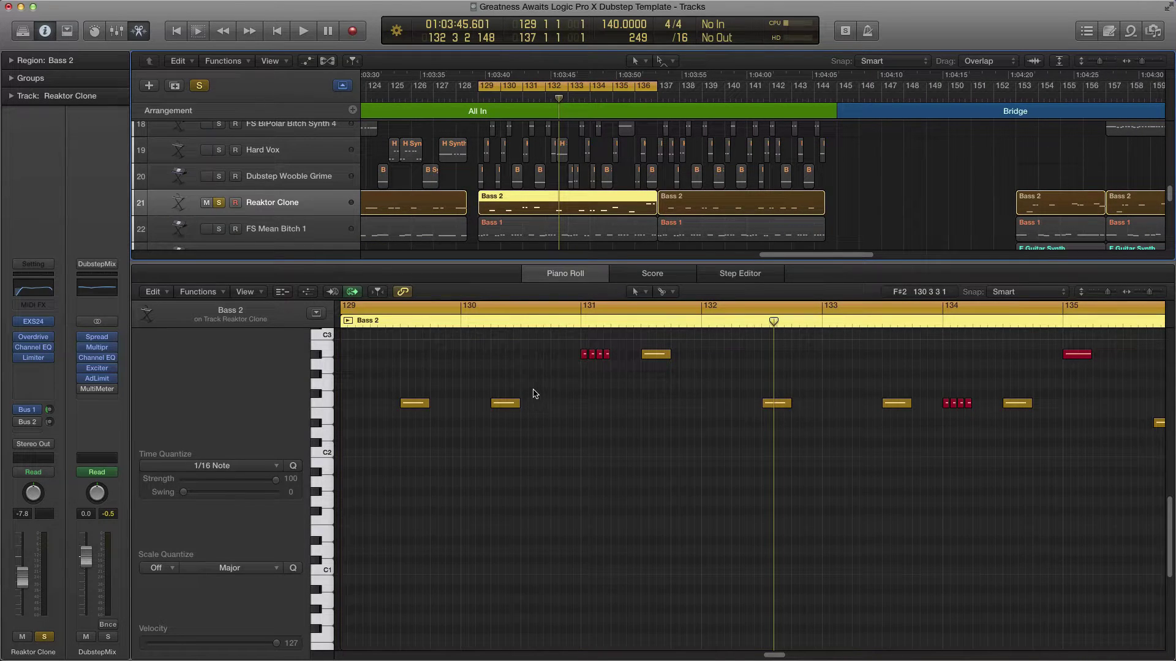
pyautogui.scroll(1, 532, 394)
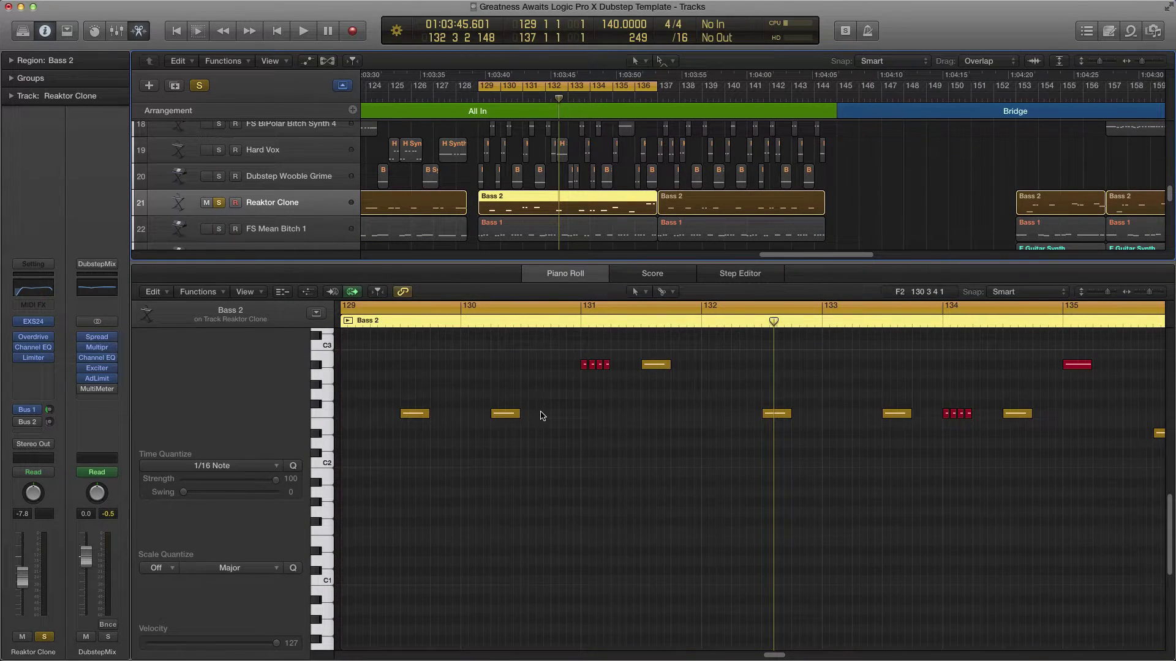
pyautogui.hscroll(-3, 538, 412)
pyautogui.press('super+Left')
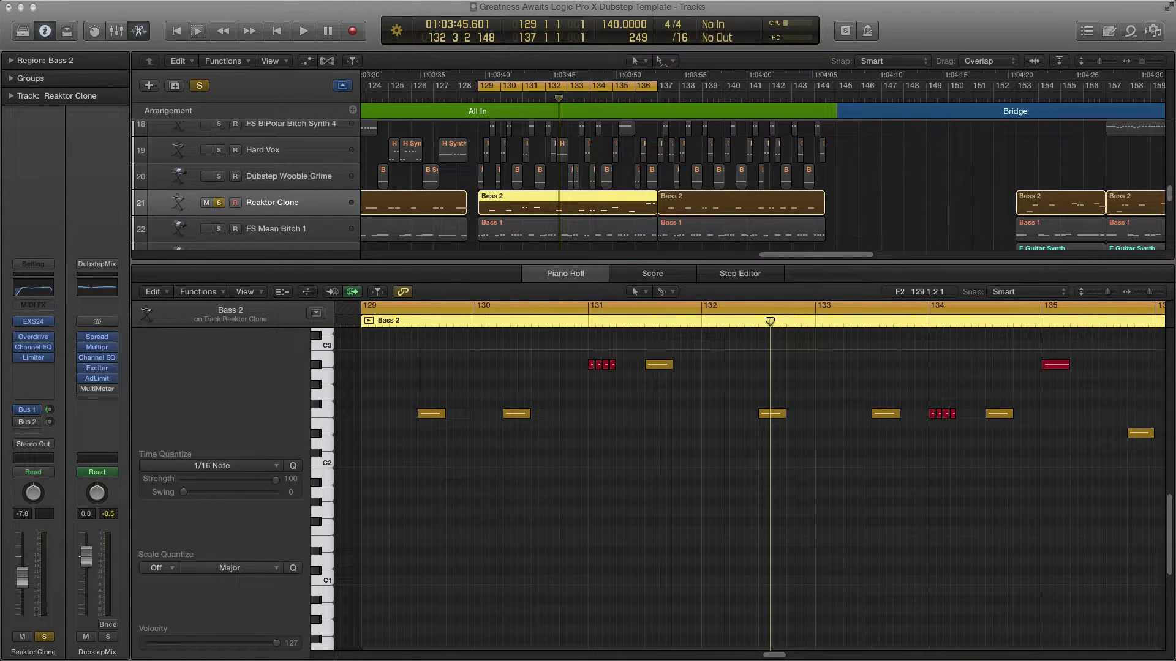
# - Open the EXS24 Instrument Editor for Reaktor Clone and audition the sampled zones at C2 and C1
pyautogui.press('v')
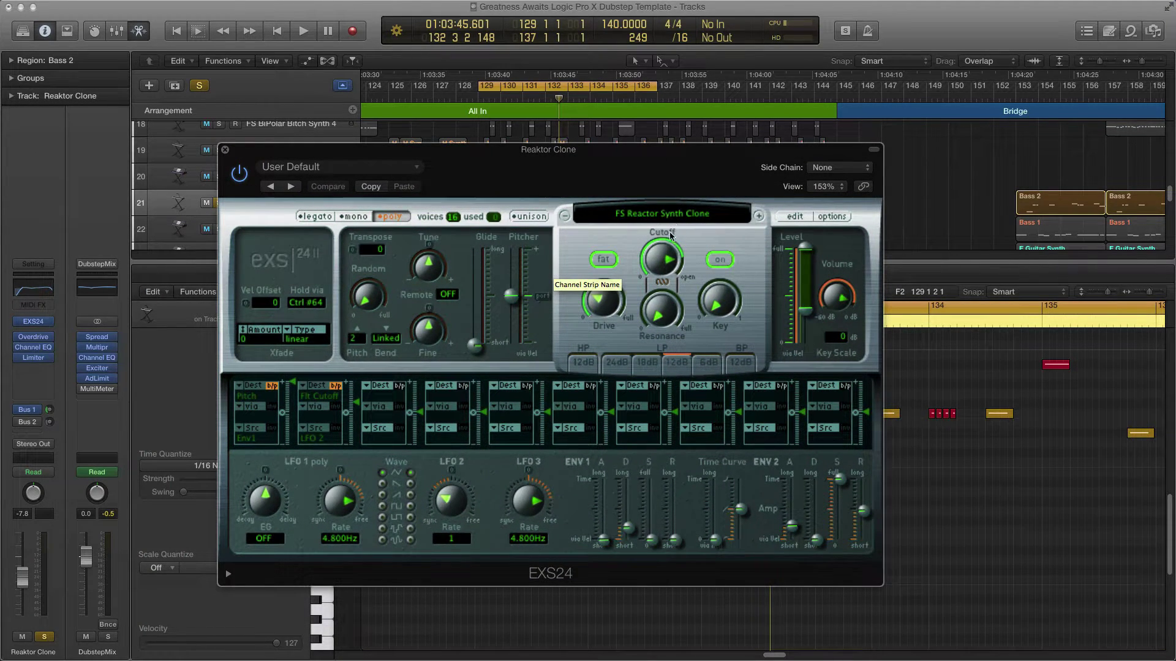
pyautogui.click(793, 217)
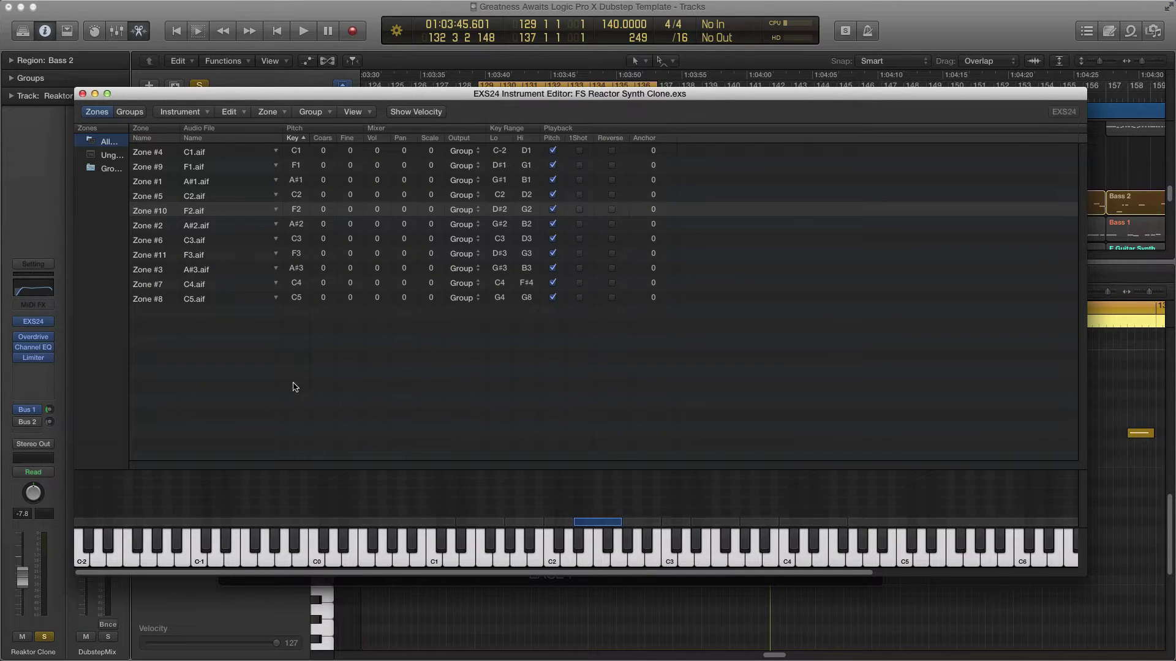
pyautogui.click(552, 562)
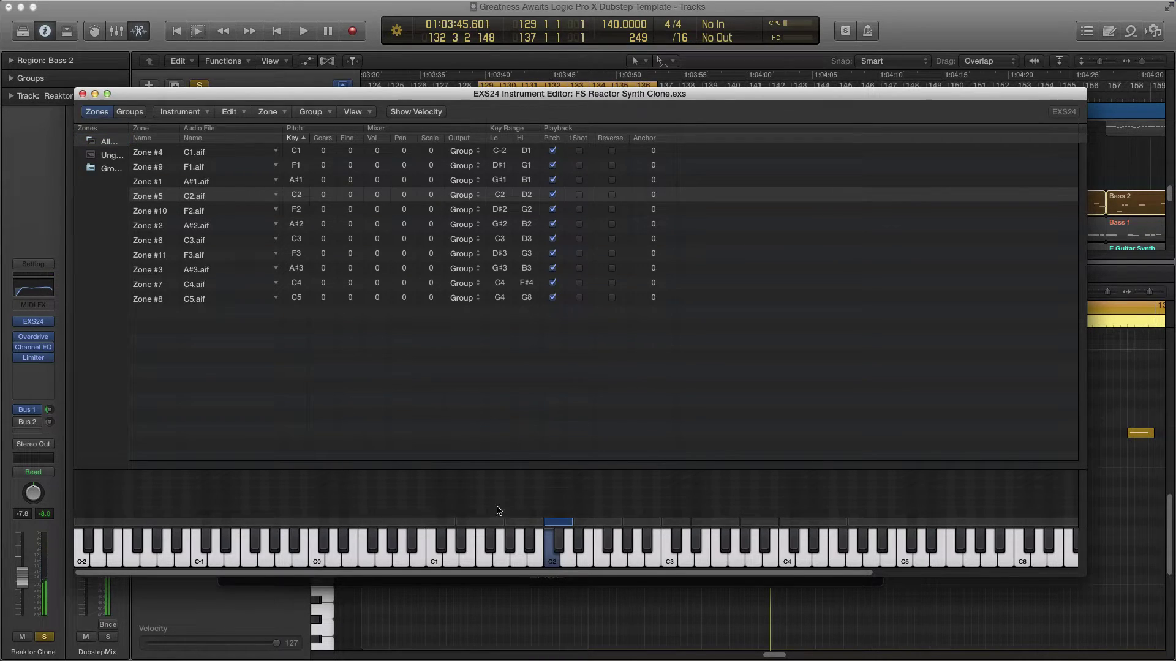
pyautogui.click(435, 561)
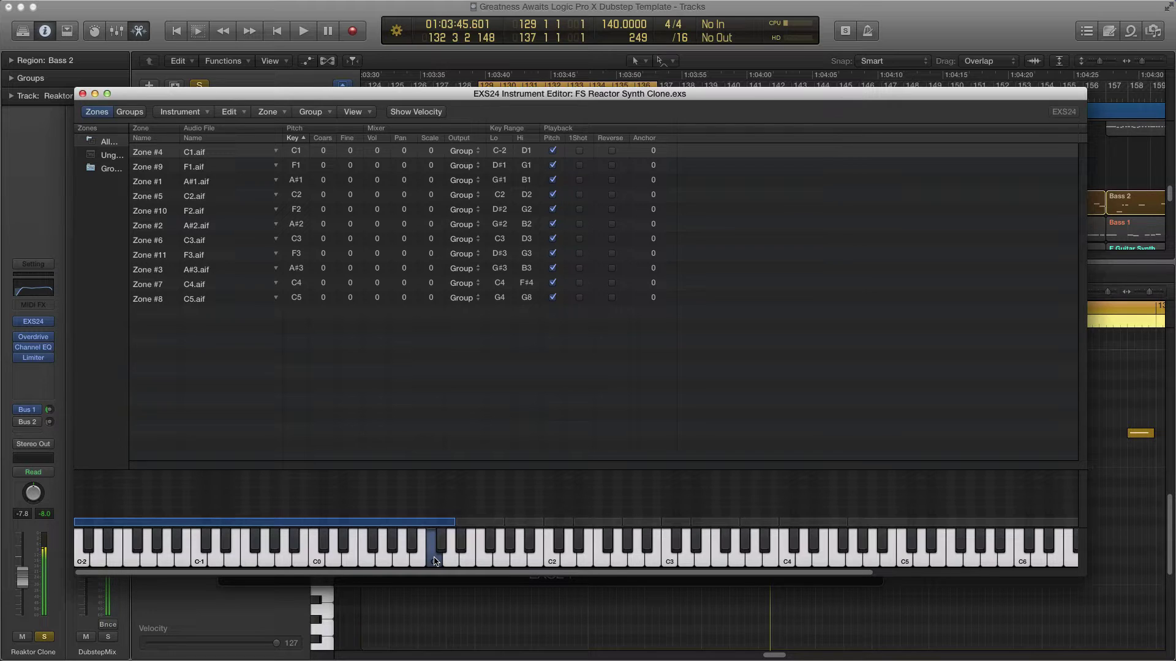
# - Reposition and resize the EXS24 Instrument Editor to examine its zones and keyboard, and close it
pyautogui.moveTo(307, 97); pyautogui.dragTo(331, 116)
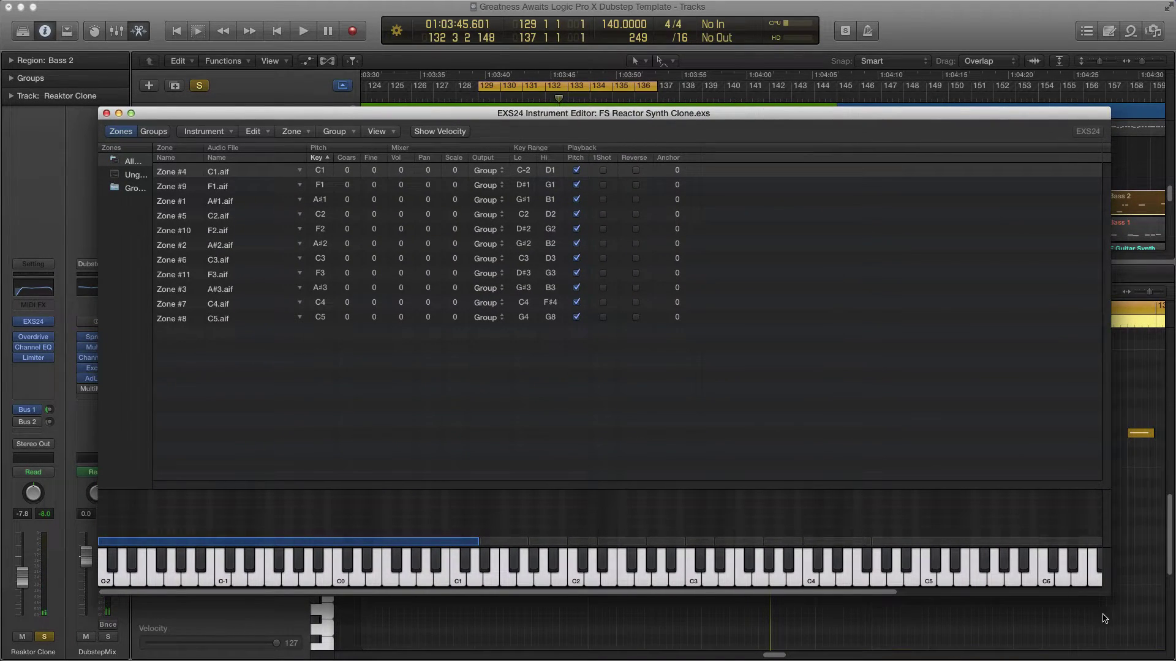
pyautogui.moveTo(1107, 593); pyautogui.dragTo(869, 603)
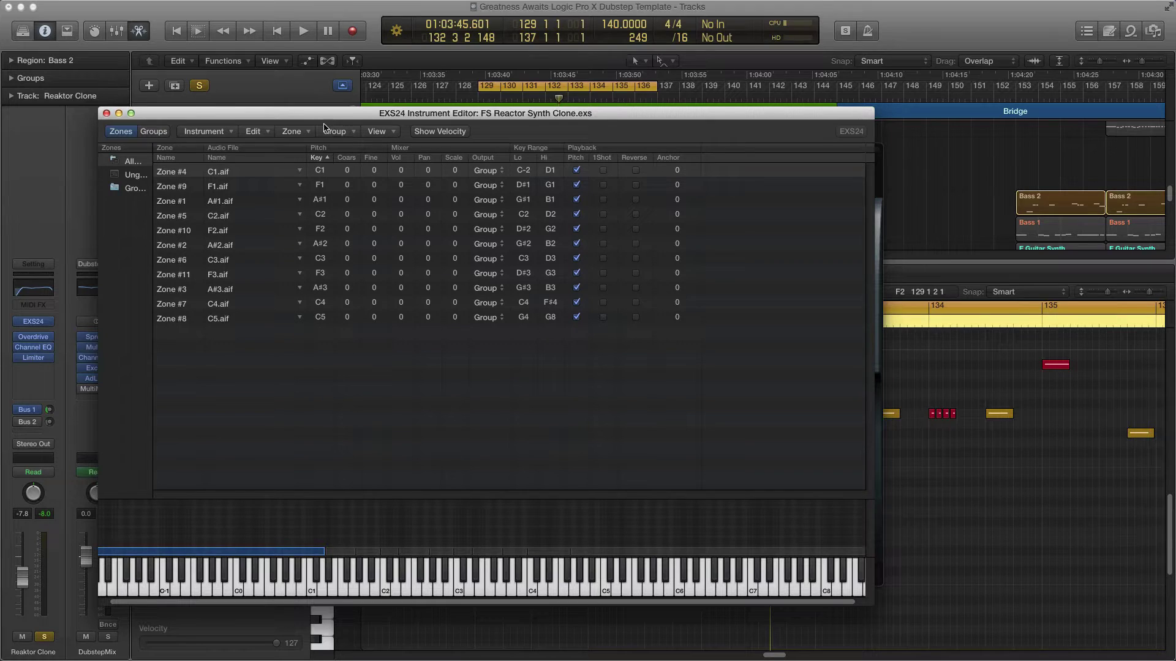
pyautogui.moveTo(316, 116); pyautogui.dragTo(414, 123)
pyautogui.moveTo(268, 122); pyautogui.dragTo(264, 108)
pyautogui.moveTo(964, 599); pyautogui.dragTo(1001, 609)
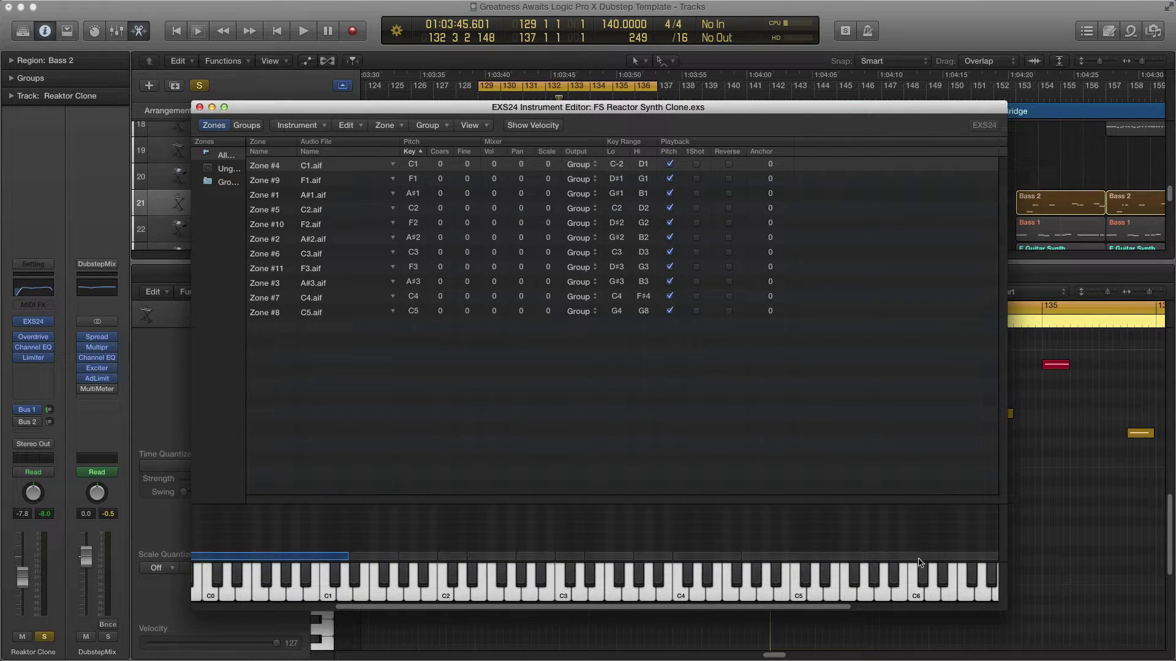
pyautogui.moveTo(312, 110); pyautogui.dragTo(291, 97)
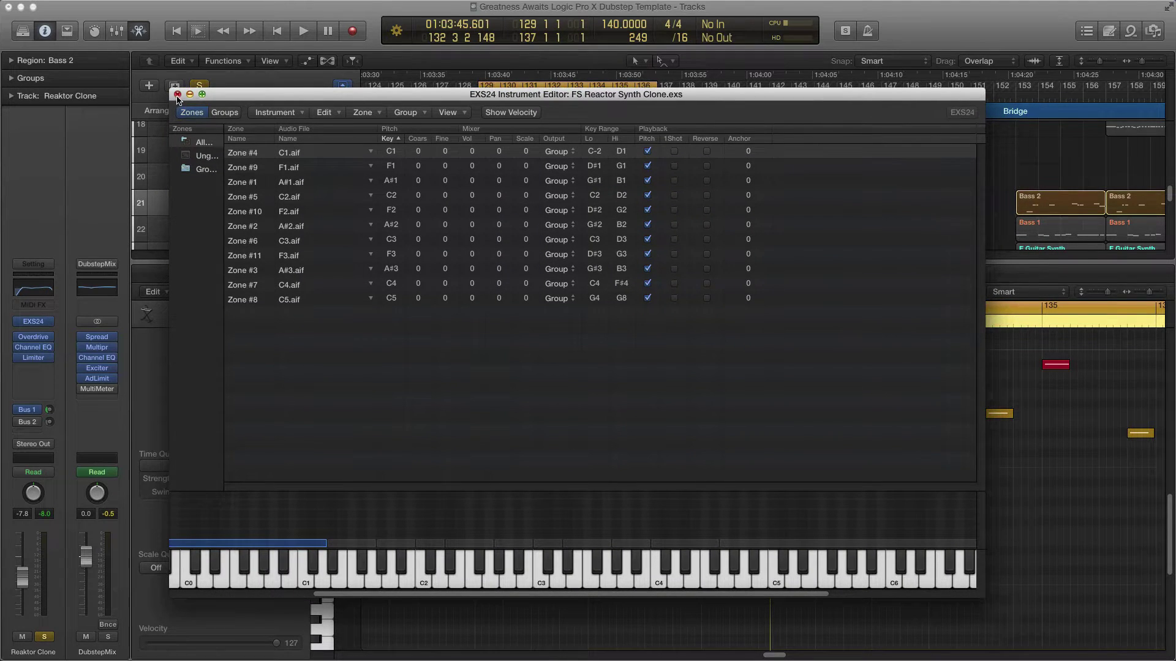
pyautogui.click(178, 95)
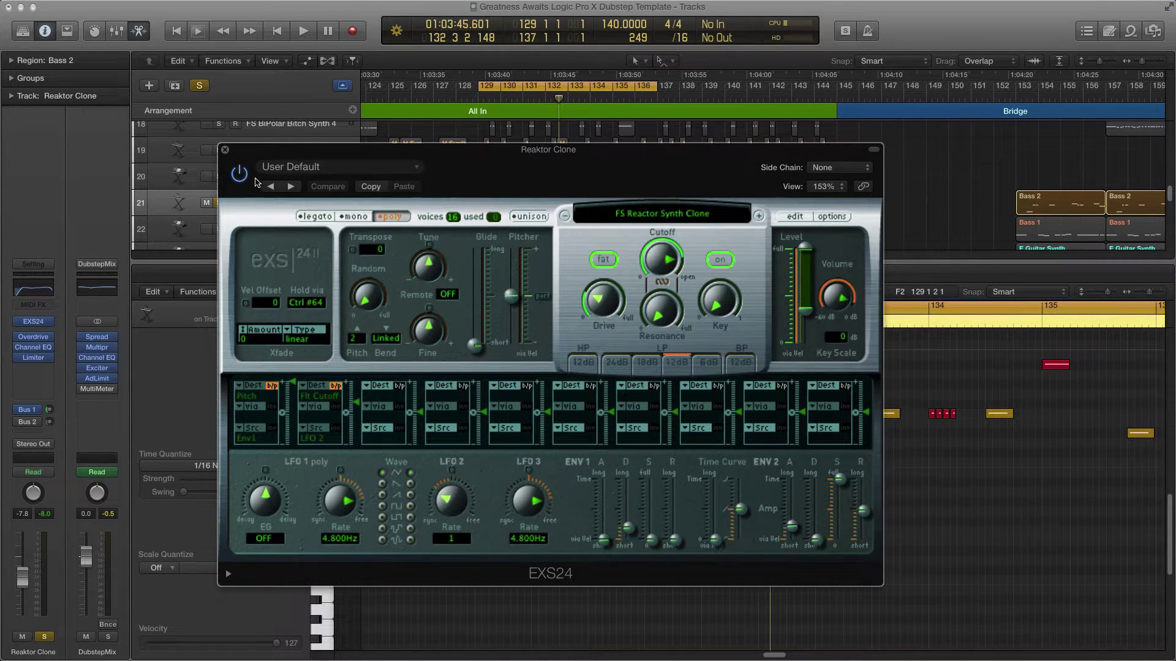
# - Close the EXS24 on Reaktor Clone, examine the track's Overdrive plug-in, and close it as well
pyautogui.click(225, 149)
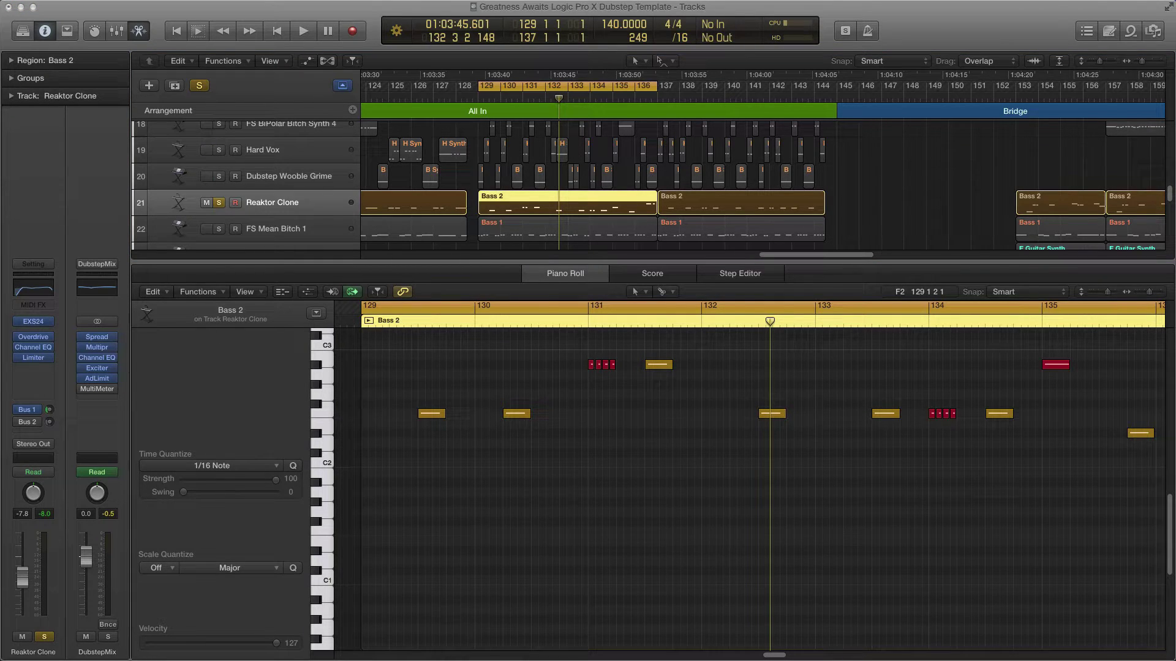
pyautogui.click(33, 337)
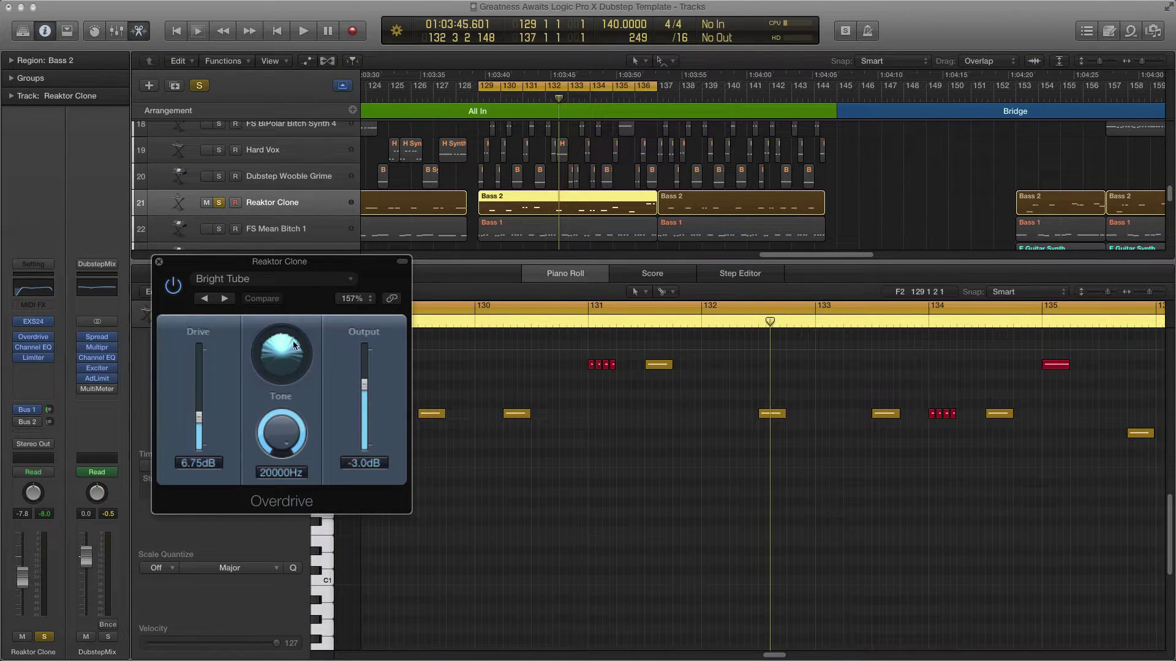
pyautogui.click(158, 263)
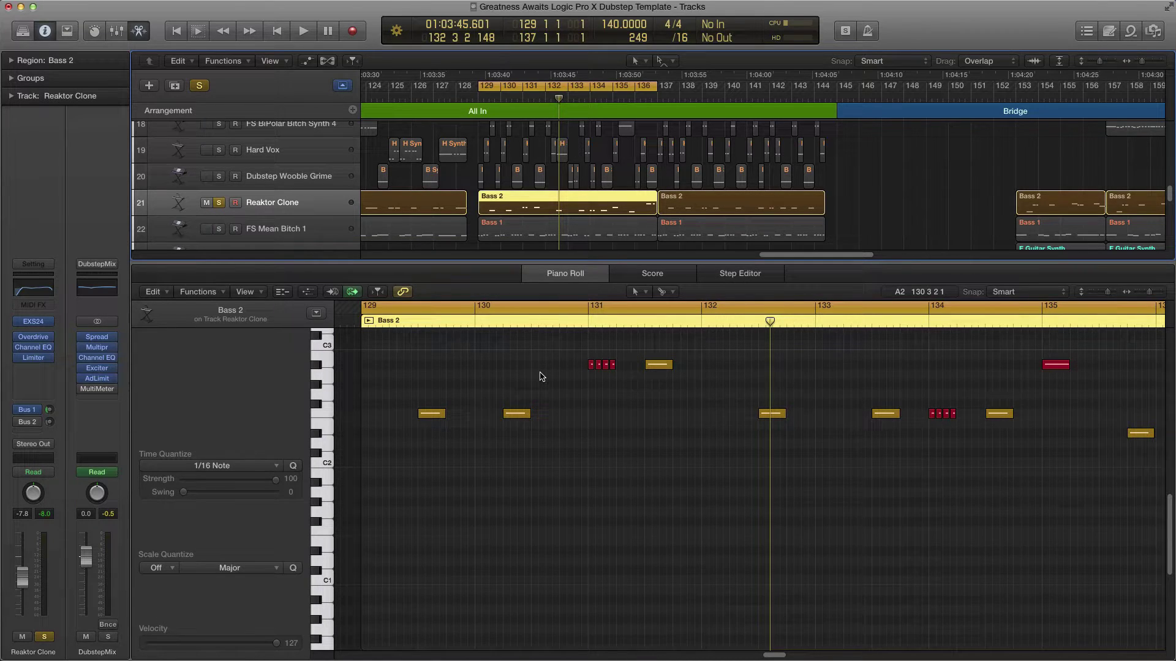
pyautogui.click(517, 413)
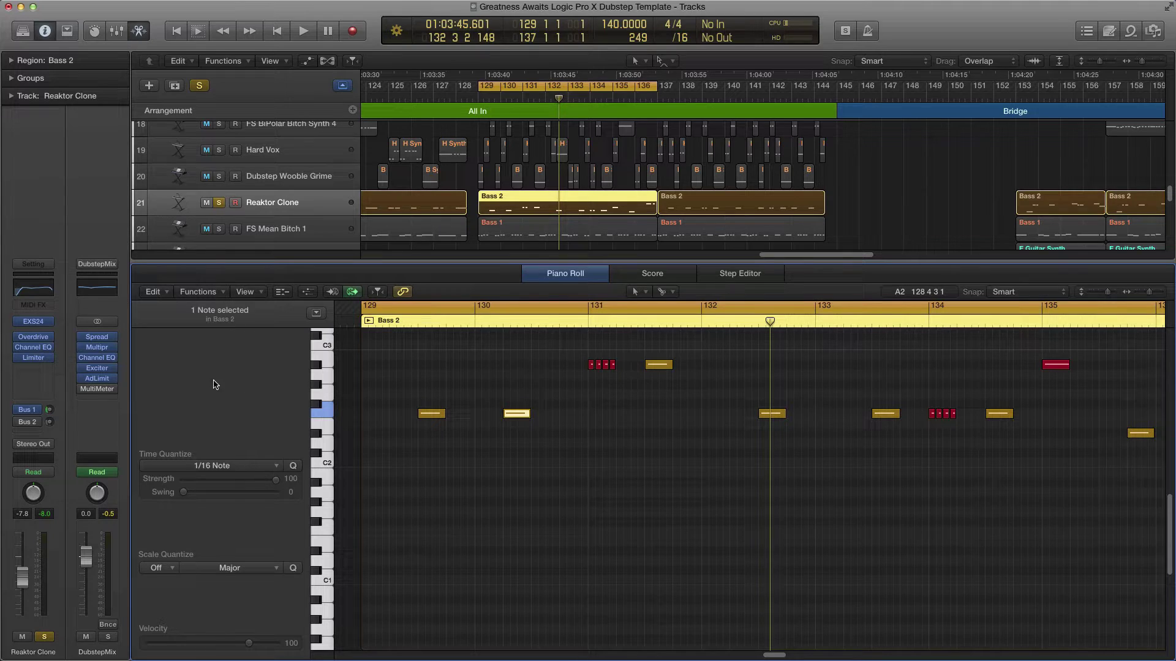
pyautogui.moveTo(33, 341)
pyautogui.moveTo(35, 416)
# - Add FS Mean Bitch 1 to the solo alongside Reaktor Clone and briefly play both basses from bar 129
pyautogui.click(219, 228)
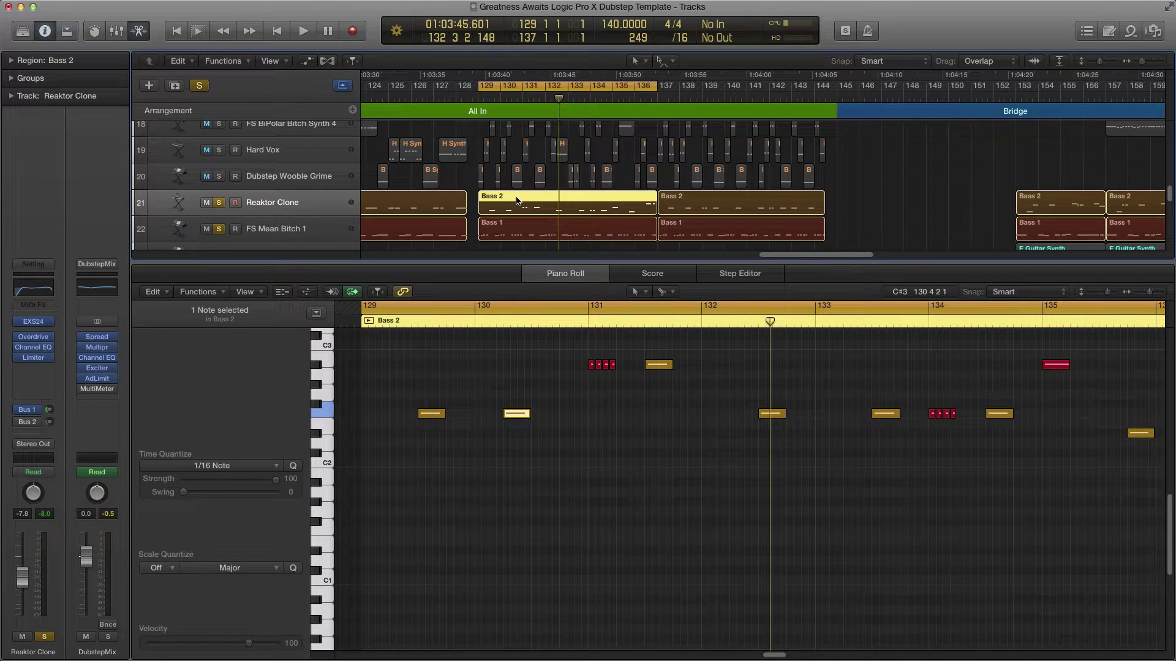
pyautogui.press('space')
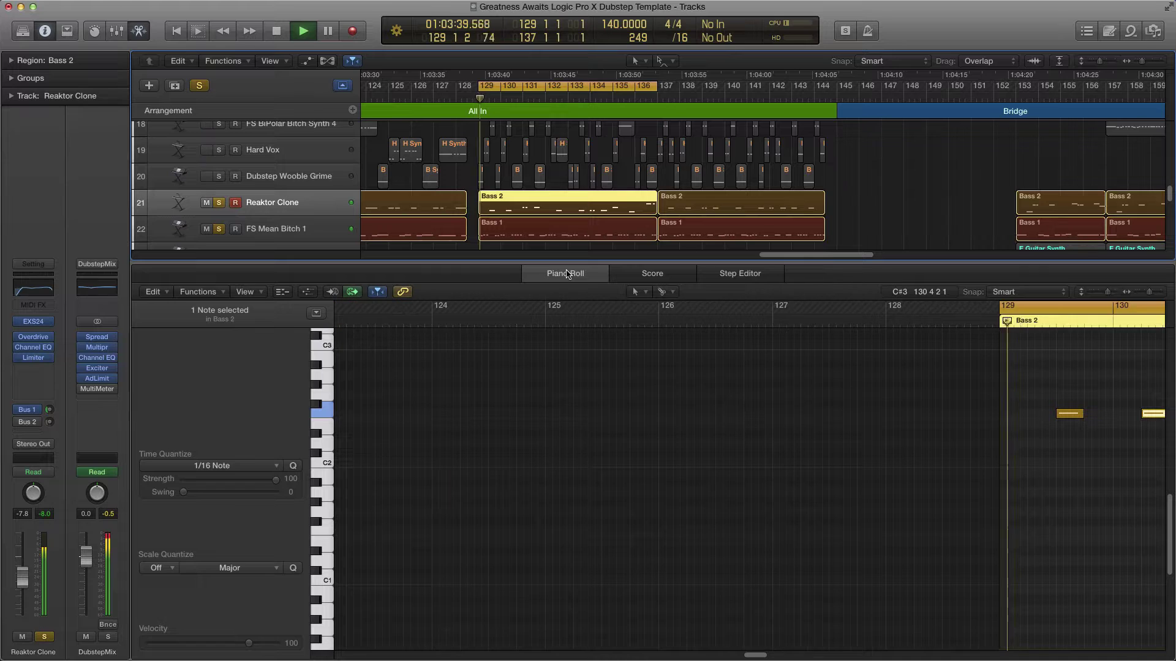
pyautogui.press('space')
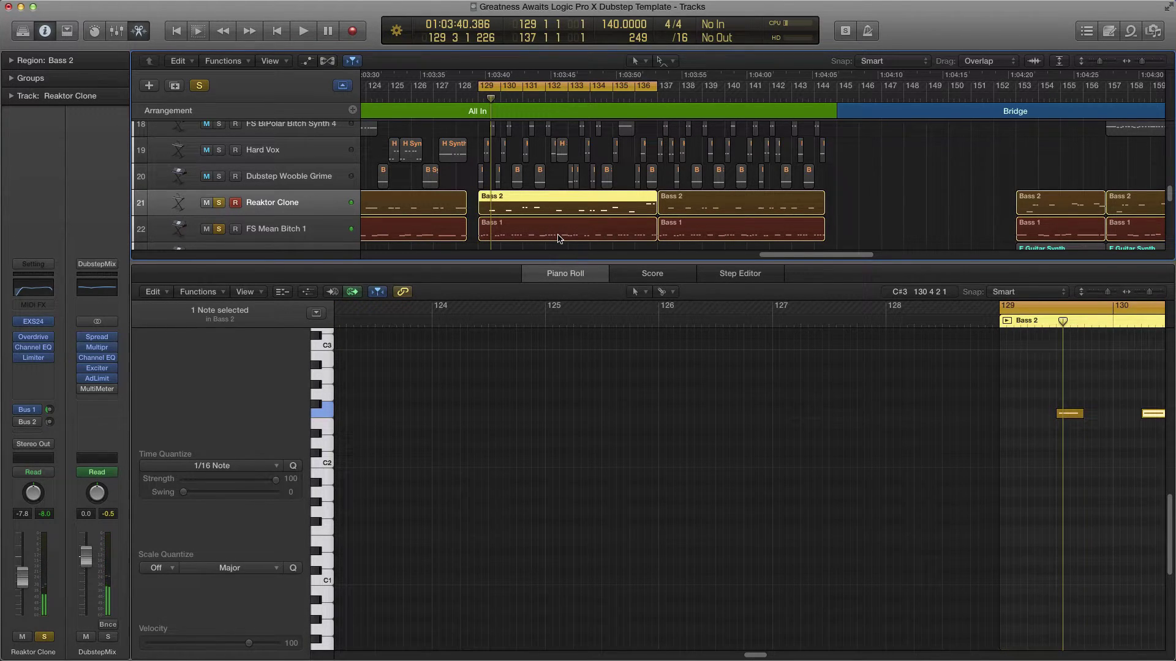
# - Replace the Piano Roll with the mixer, and clear the solos on Reaktor Clone and FS Mean Bitch 1
pyautogui.press('x')
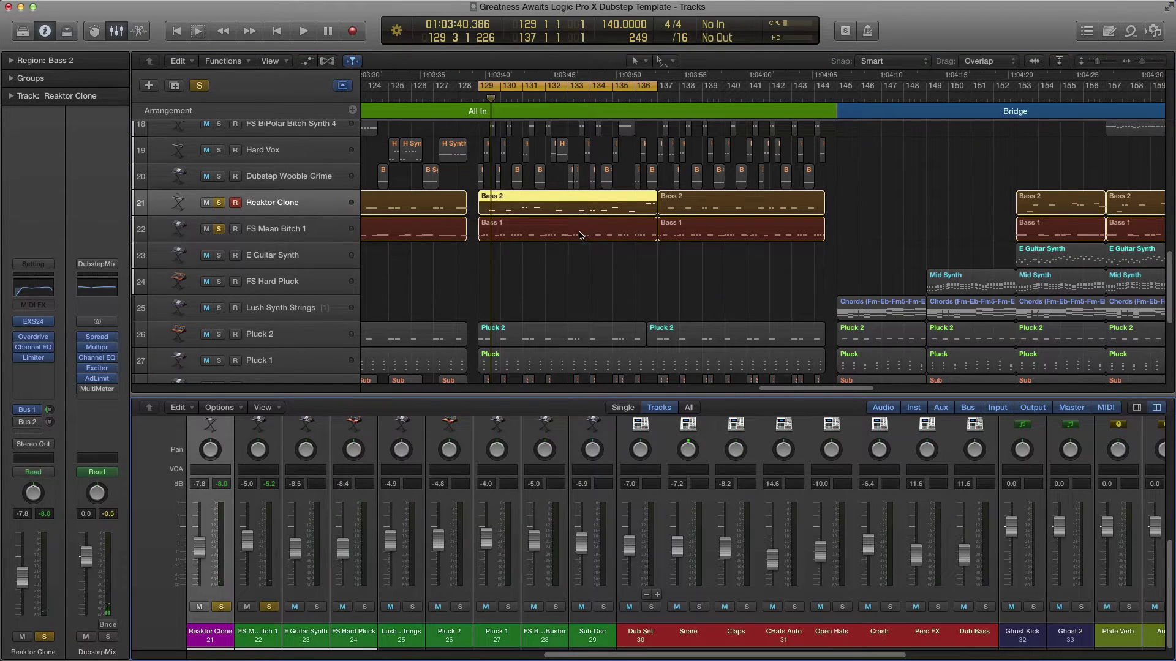
pyautogui.press('super+Left')
pyautogui.press('super+Left')
pyautogui.press('super+Left')
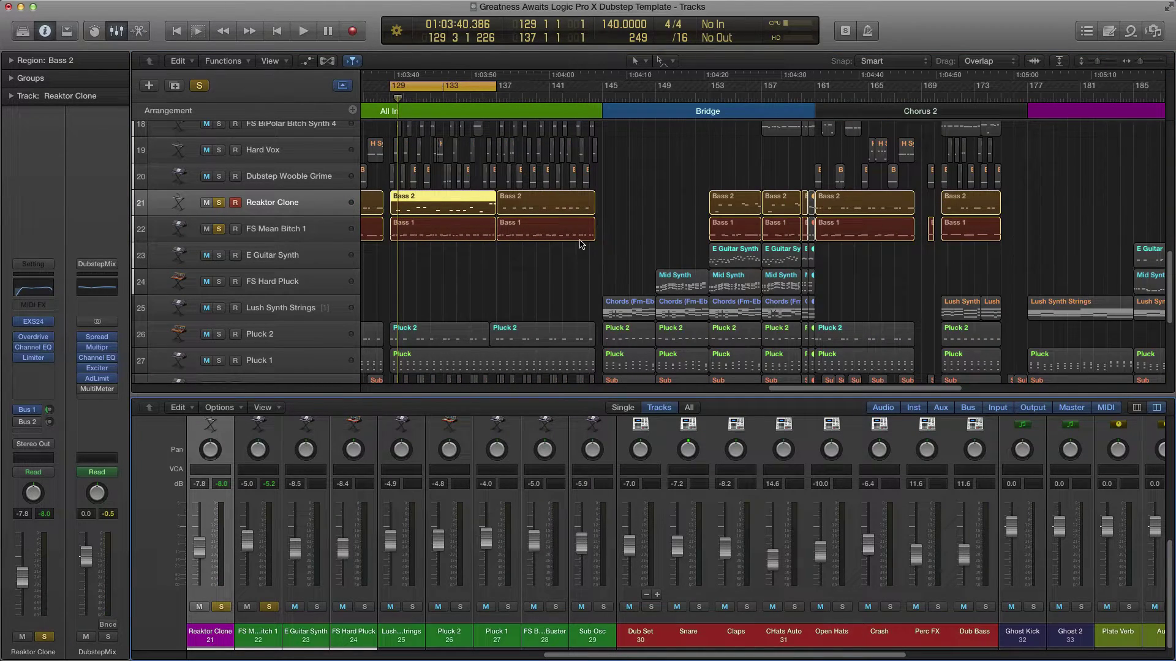
pyautogui.hscroll(-2, 592, 252)
pyautogui.scroll(3, 547, 244)
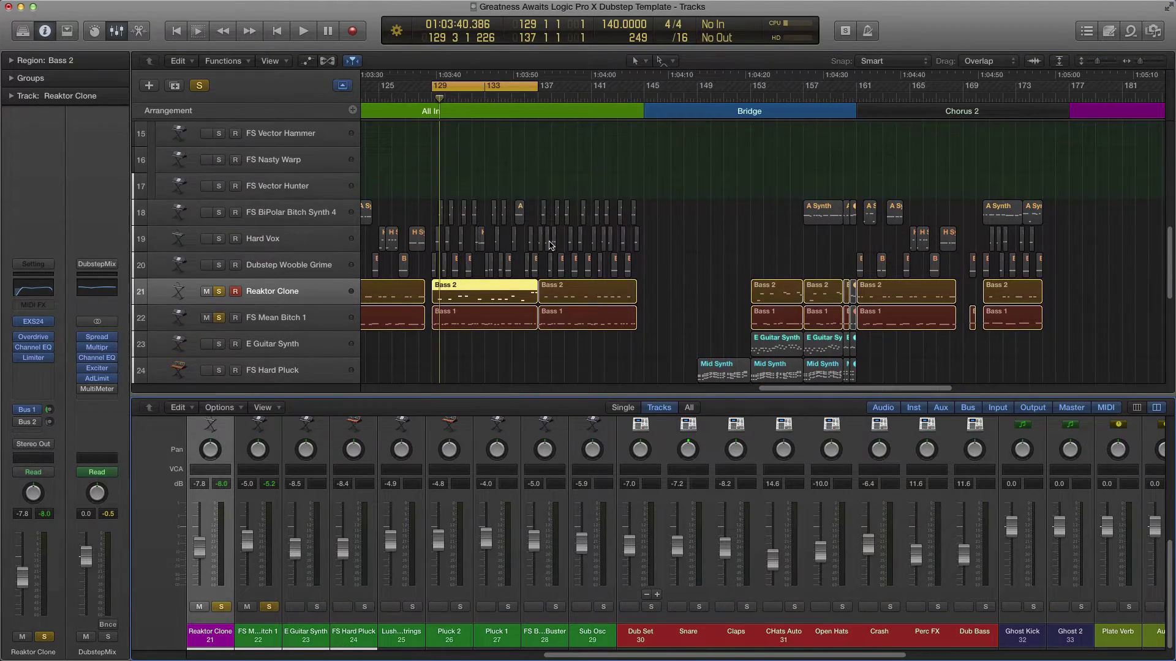
pyautogui.press('super+Right')
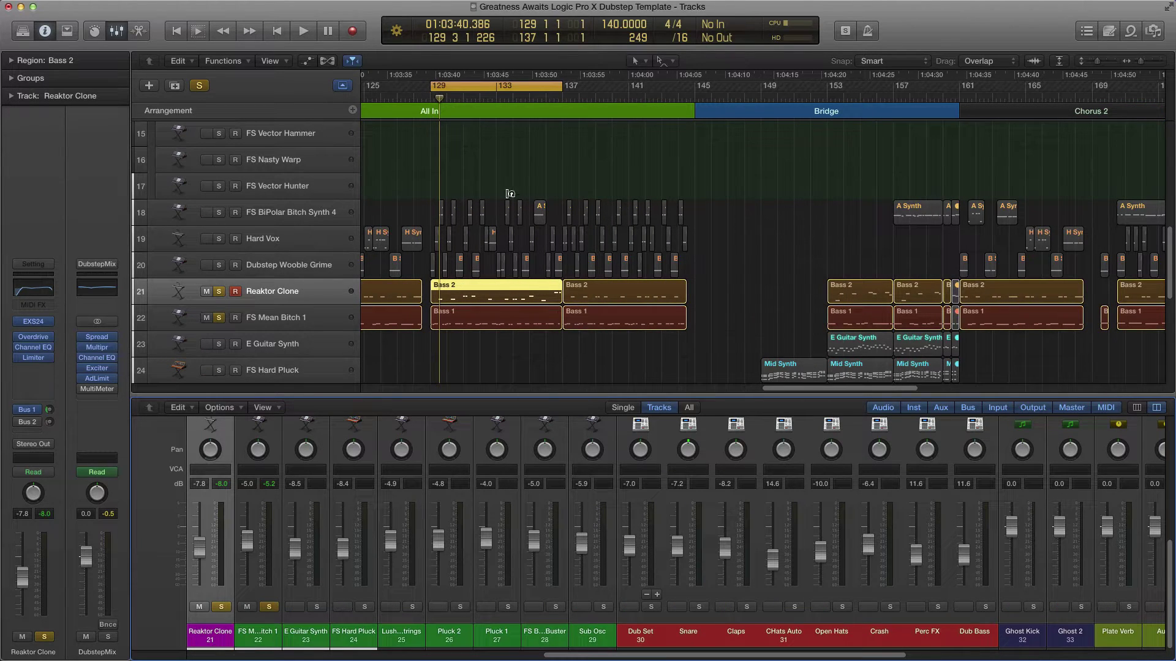
pyautogui.moveTo(699, 267); pyautogui.dragTo(695, 224)
pyautogui.click(219, 292)
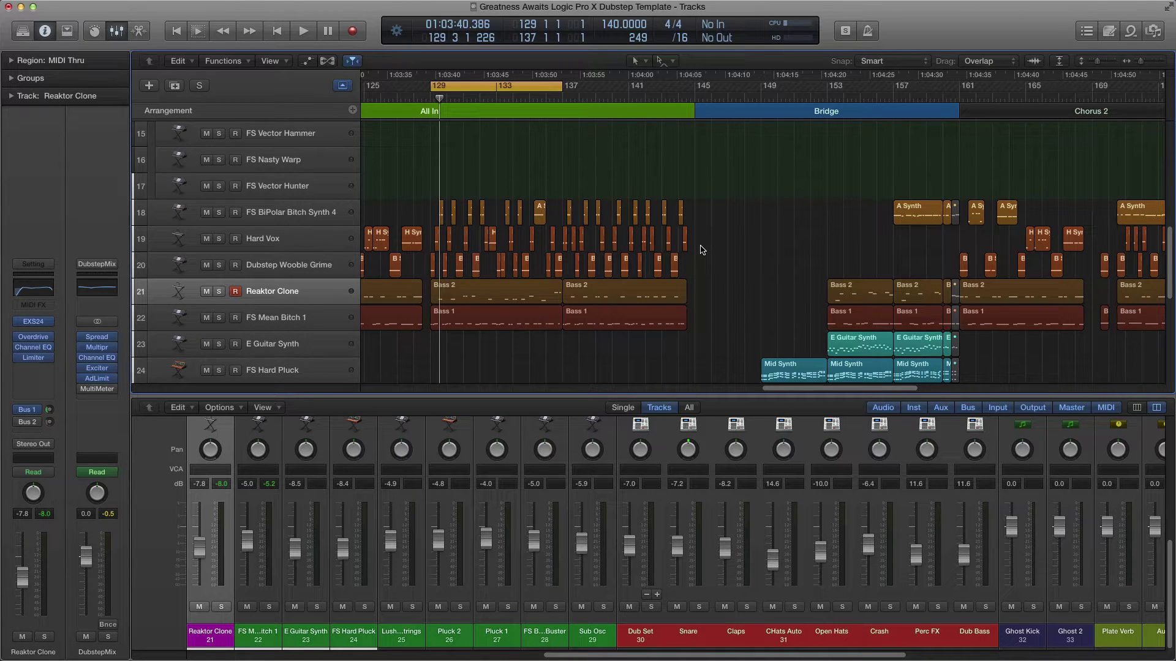
# - Solo Dubstep Wooble Grime, Hard Vox and FS BiPolar Bitch Synth 4, and narrow the solo to FS BiPolar Bitch Synth 4 alone
pyautogui.press('super+Right')
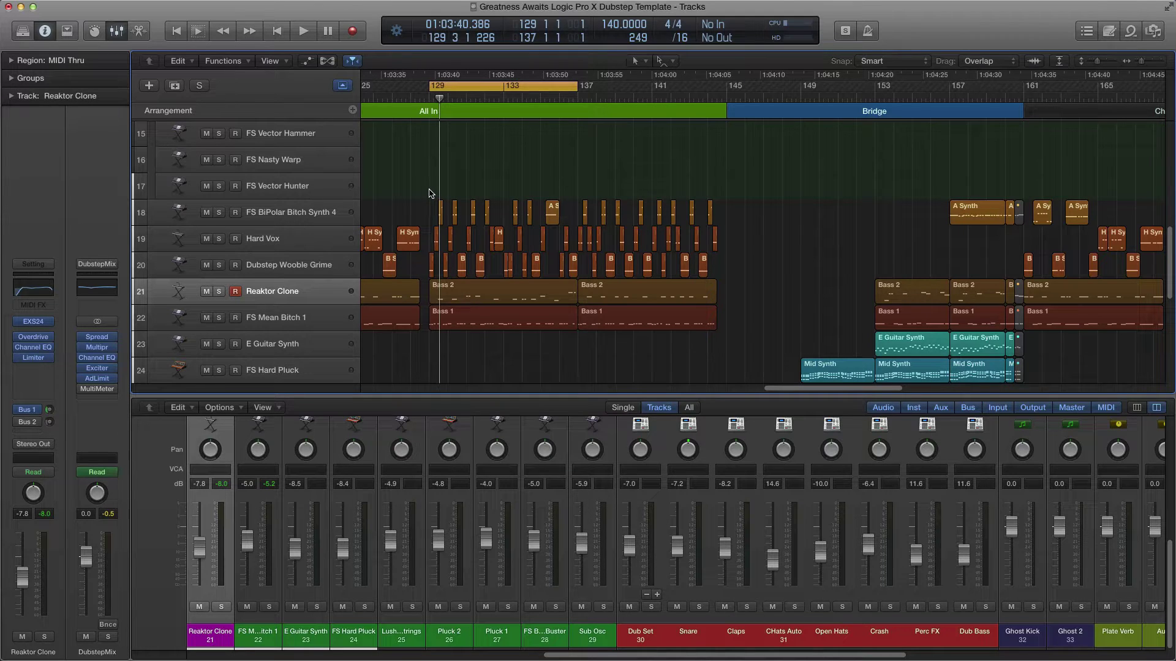
pyautogui.moveTo(432, 190); pyautogui.dragTo(612, 169)
pyautogui.click(251, 269)
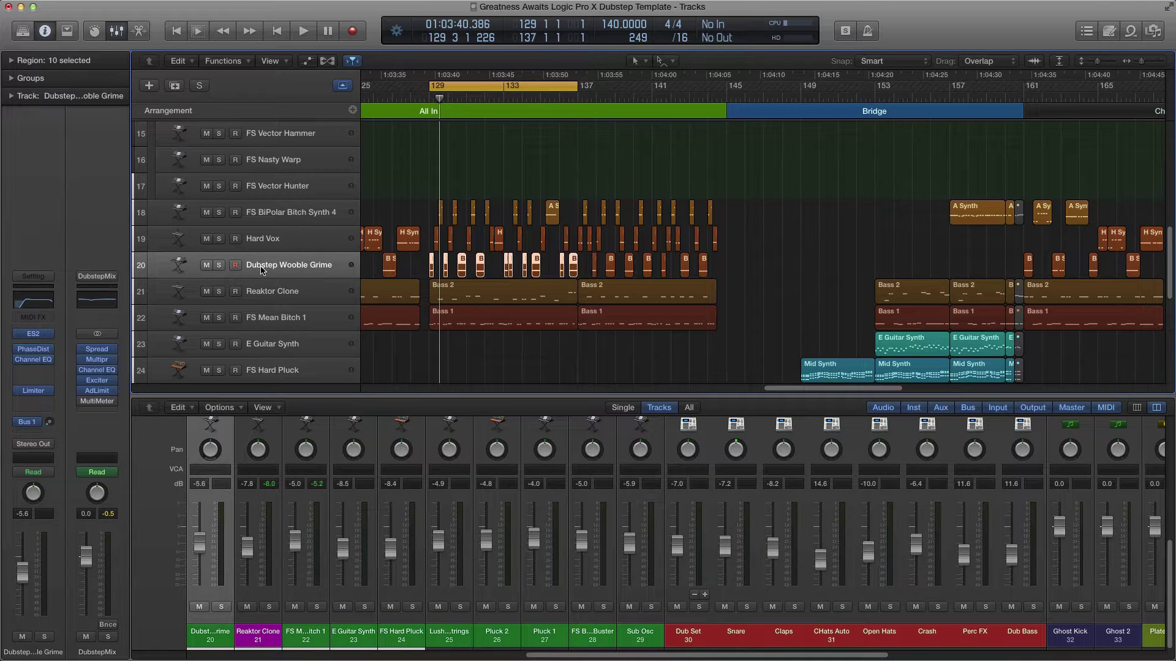
pyautogui.moveTo(216, 267); pyautogui.dragTo(222, 217)
pyautogui.click(290, 217)
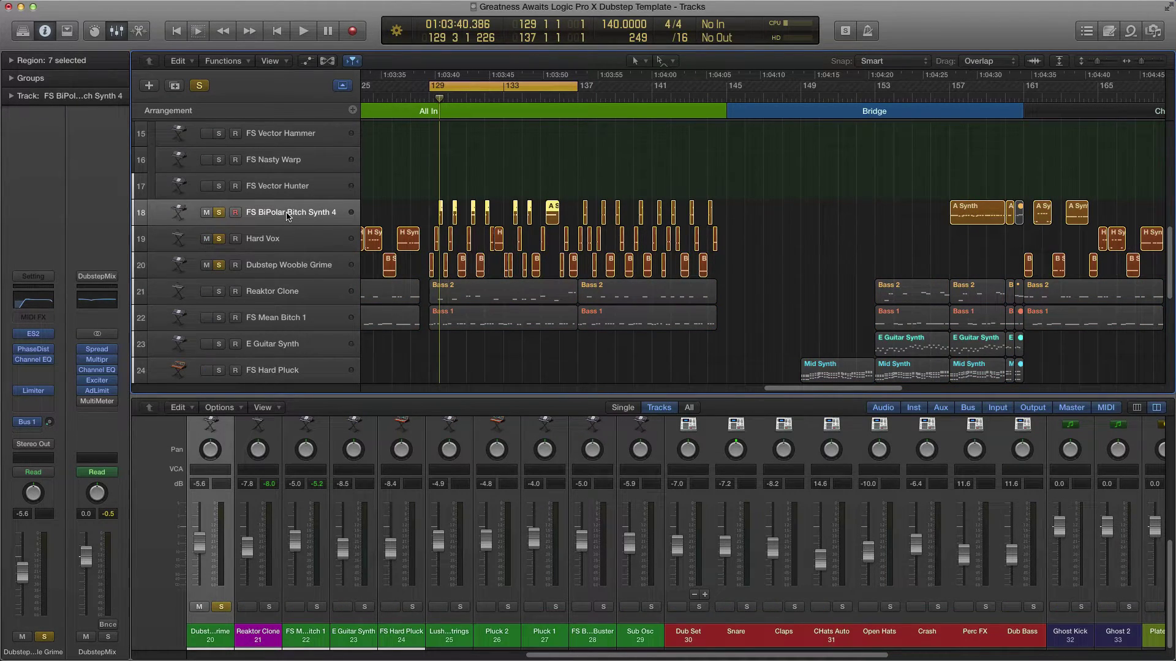
pyautogui.click(220, 239)
pyautogui.click(219, 265)
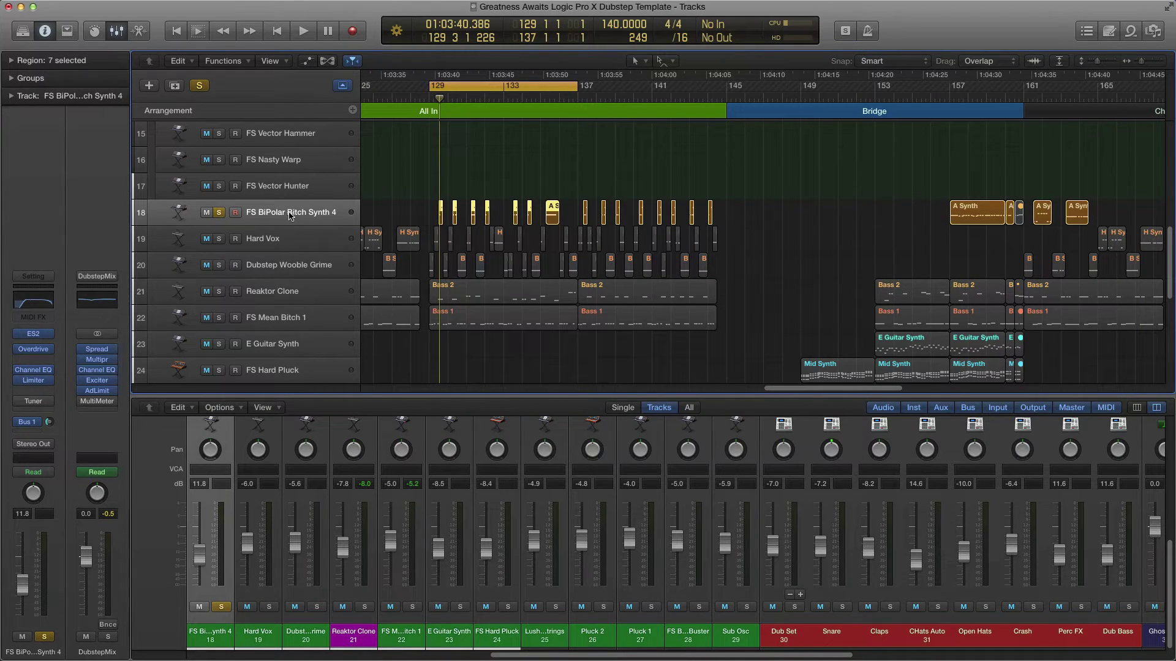
pyautogui.press('super+Right')
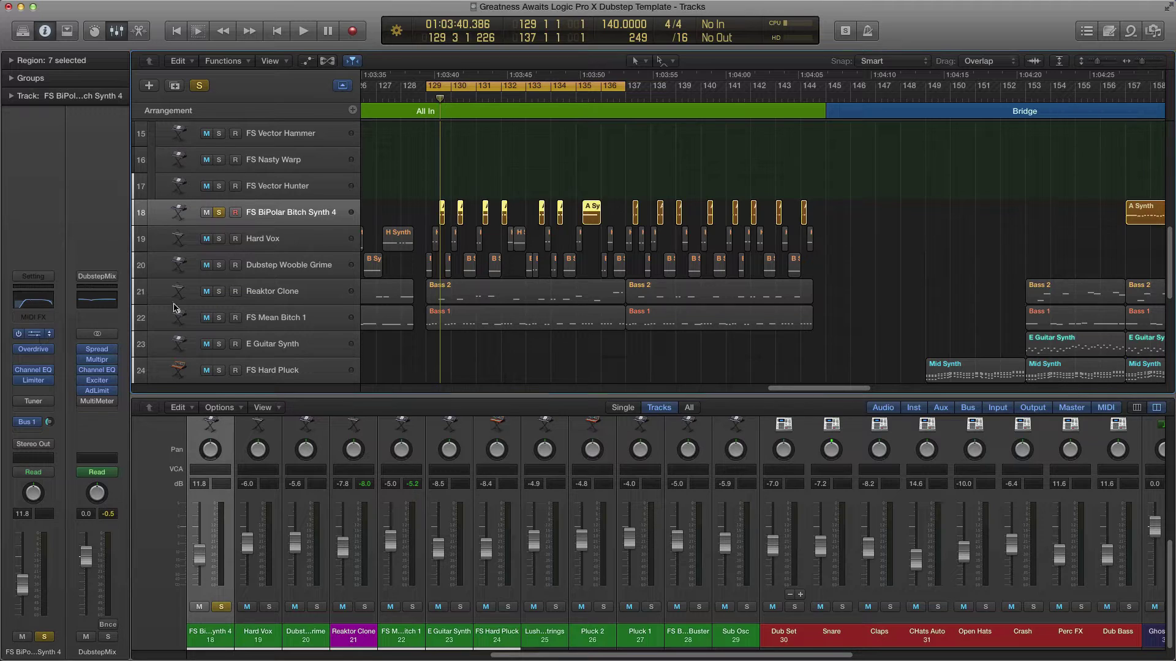
# - Open the ES2 on FS BiPolar Bitch Synth 4 and examine its oscillators, filters, modulation router and envelopes
pyautogui.click(33, 334)
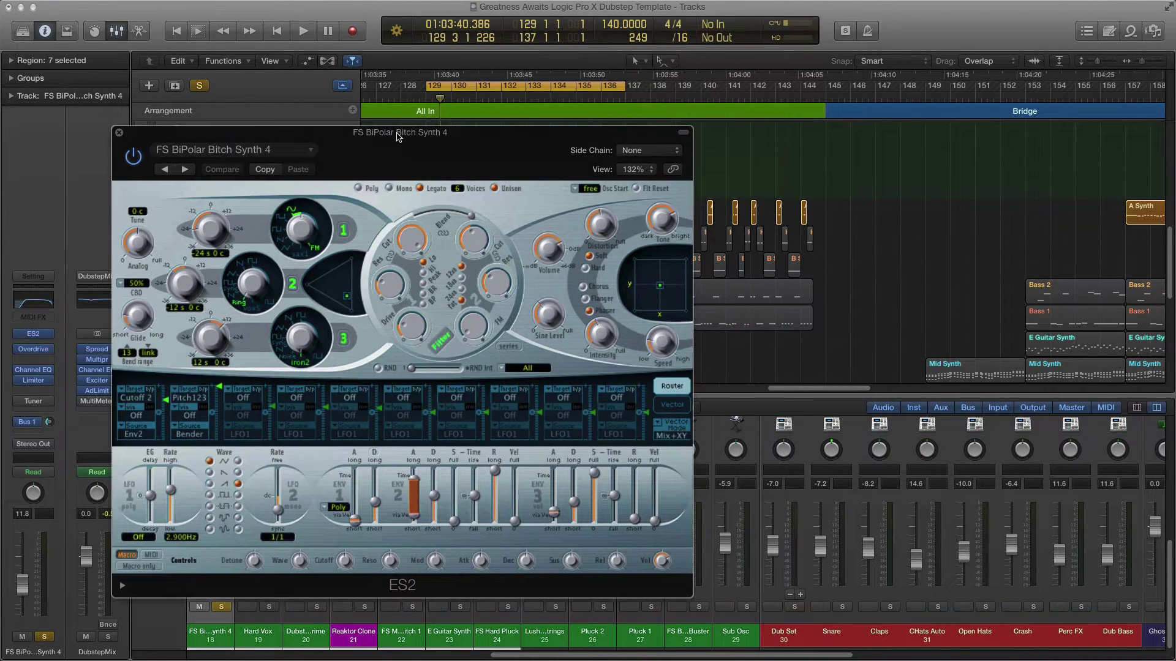
pyautogui.moveTo(399, 128); pyautogui.dragTo(712, 144)
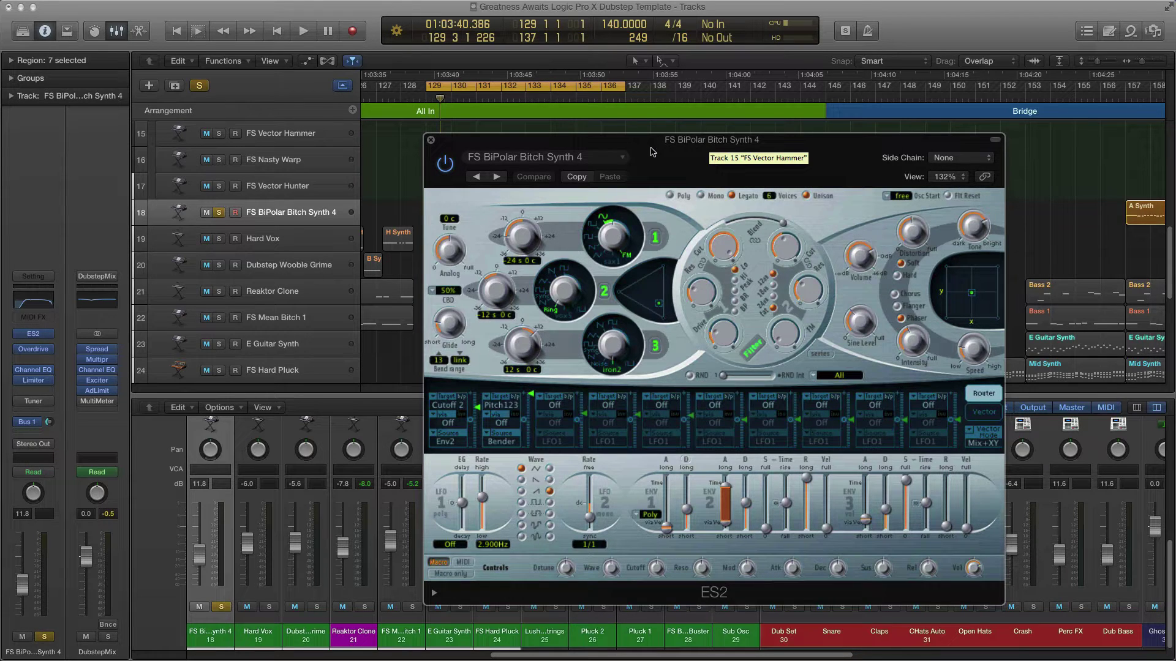
pyautogui.moveTo(603, 143); pyautogui.dragTo(471, 150)
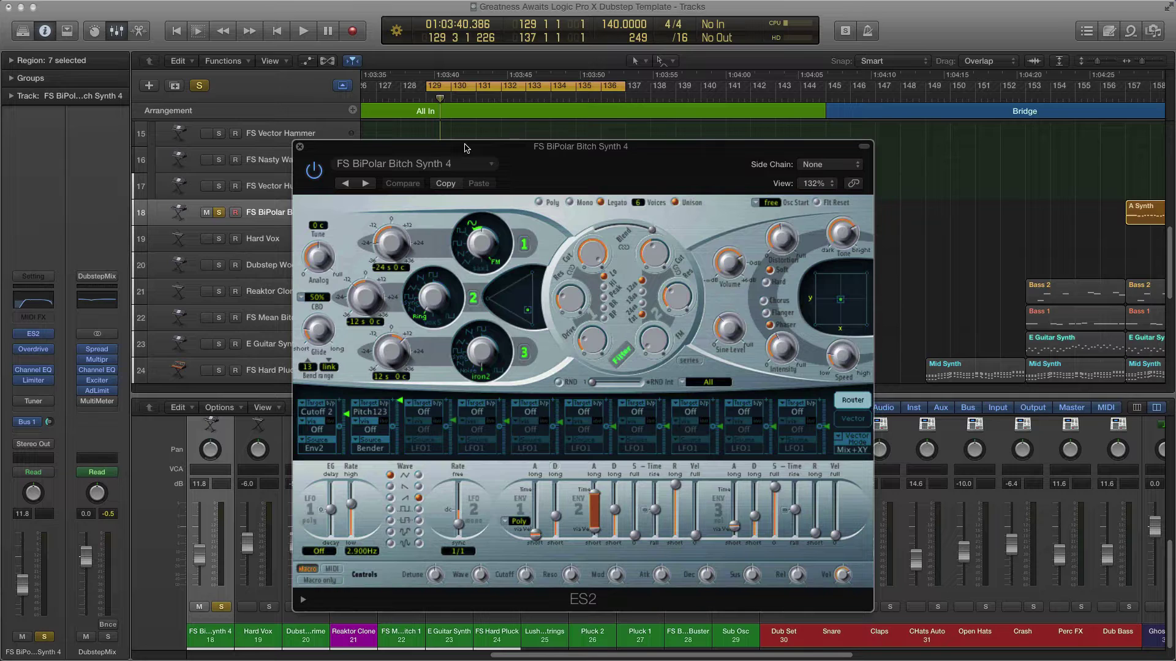
pyautogui.moveTo(629, 147); pyautogui.dragTo(632, 136)
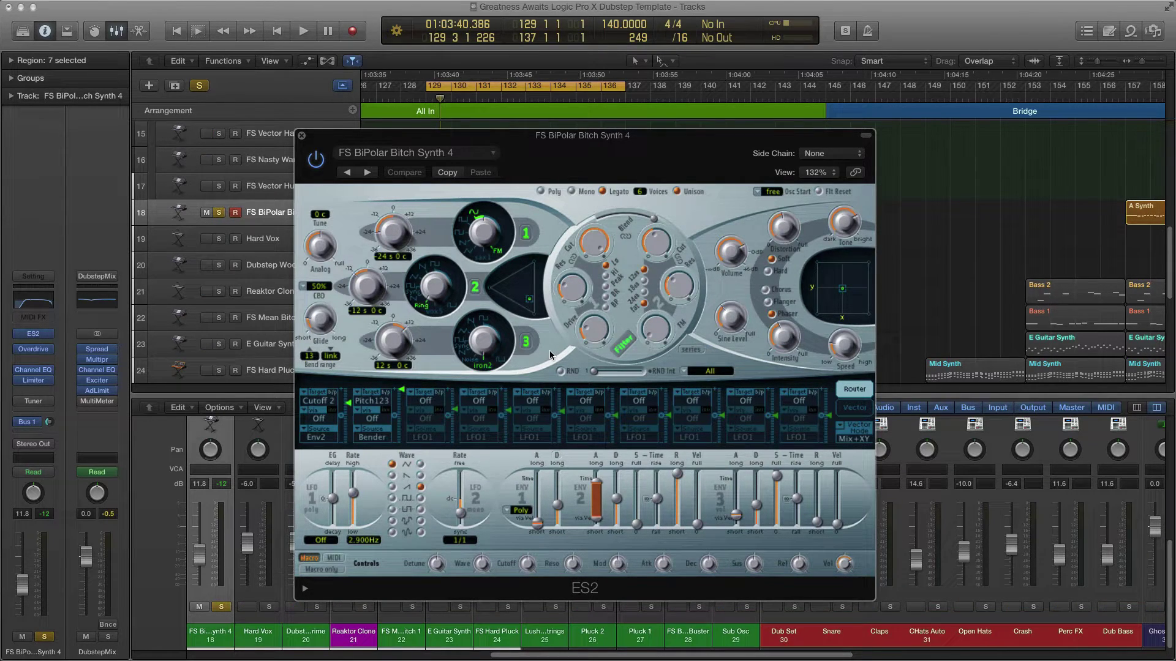
pyautogui.moveTo(570, 141)
pyautogui.mouseDown()
pyautogui.moveTo(581, 136)
pyautogui.moveTo(557, 139)
pyautogui.mouseUp()
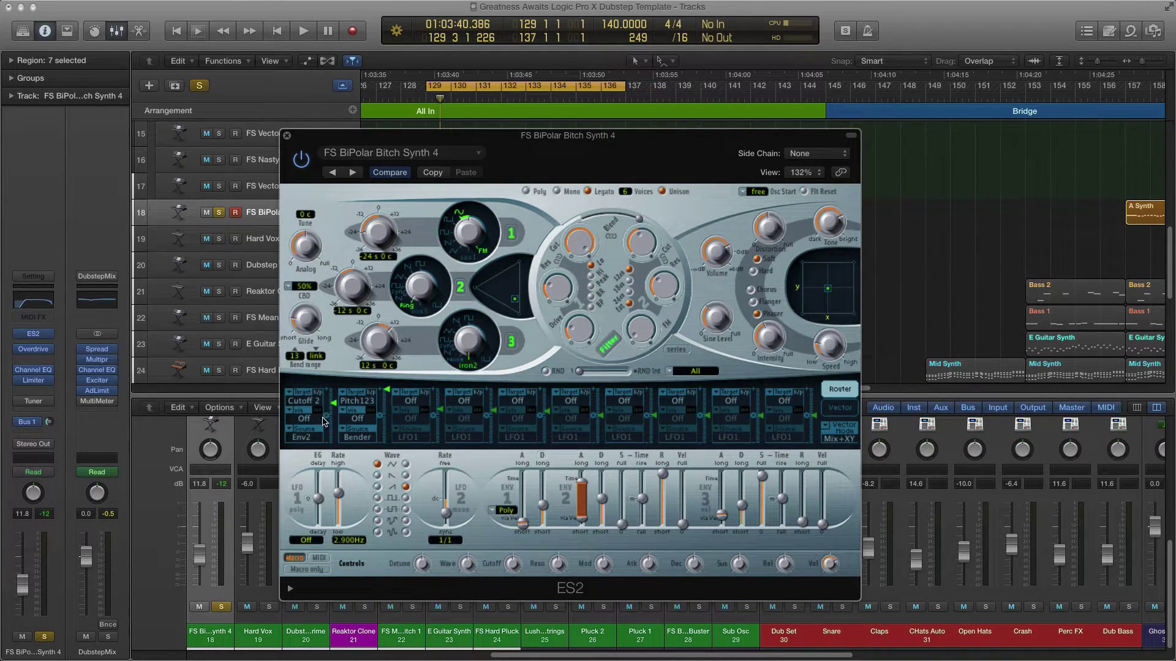
# - Examine the ES2's vector envelope, toggling Solo Point on and off, return to the router view and close the plug-in
pyautogui.click(839, 407)
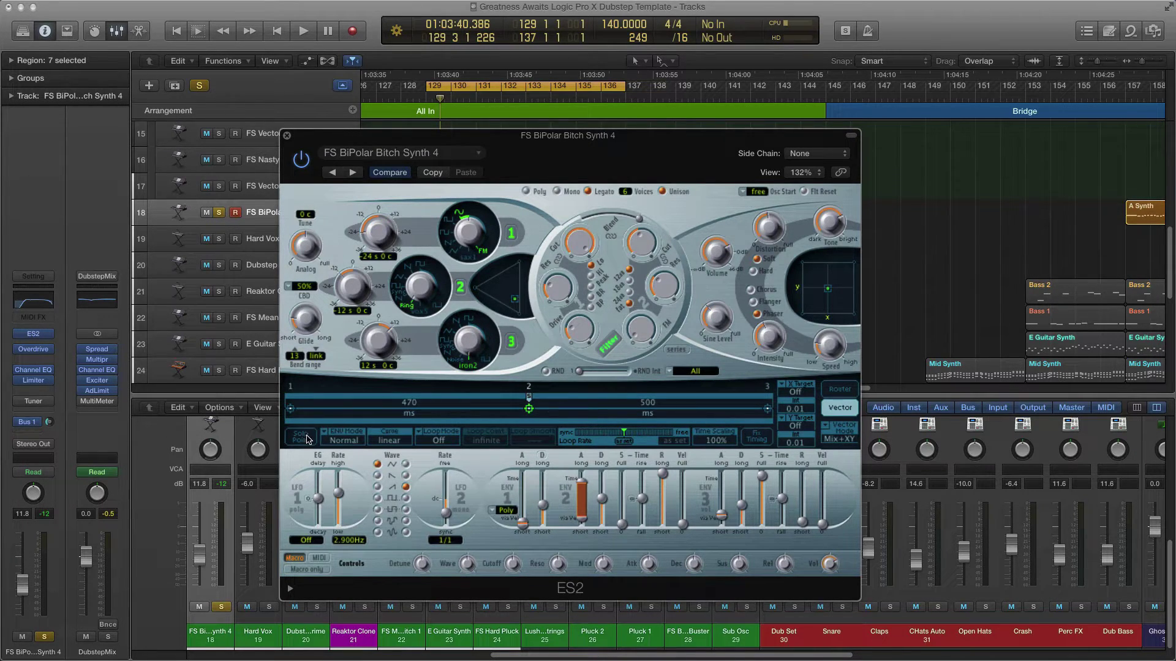
pyautogui.click(306, 437)
pyautogui.click(306, 438)
pyautogui.click(838, 389)
pyautogui.moveTo(518, 139); pyautogui.dragTo(475, 140)
pyautogui.click(245, 136)
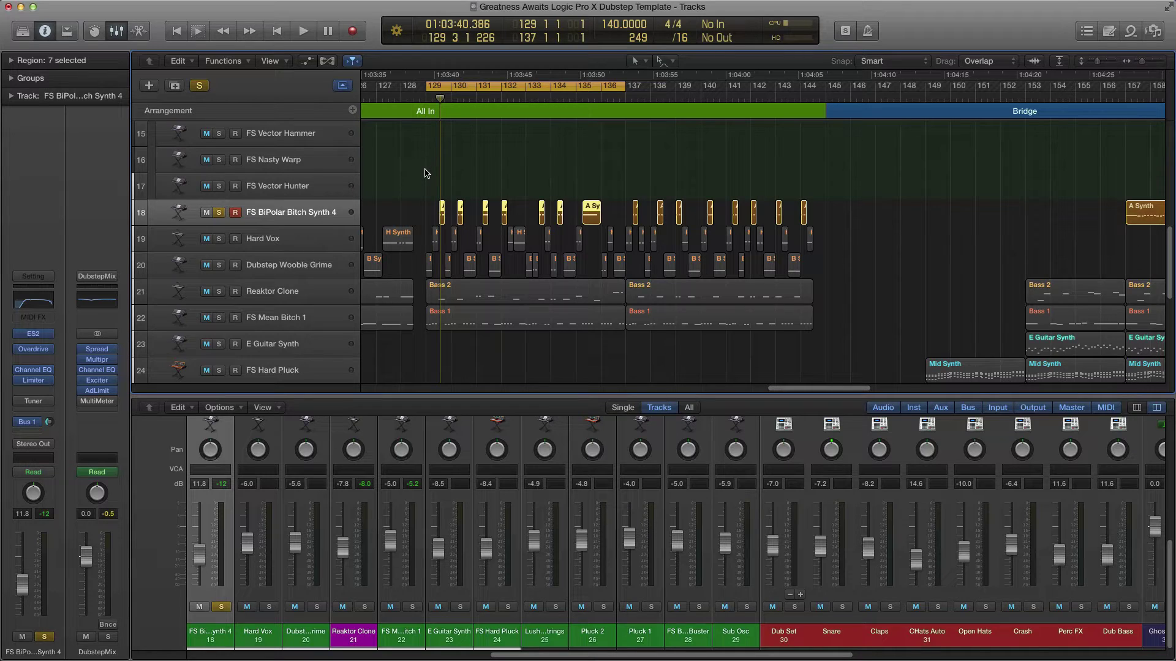
# - Move the solo from FS BiPolar Bitch Synth 4 to the Hard Vox track
pyautogui.click(218, 233)
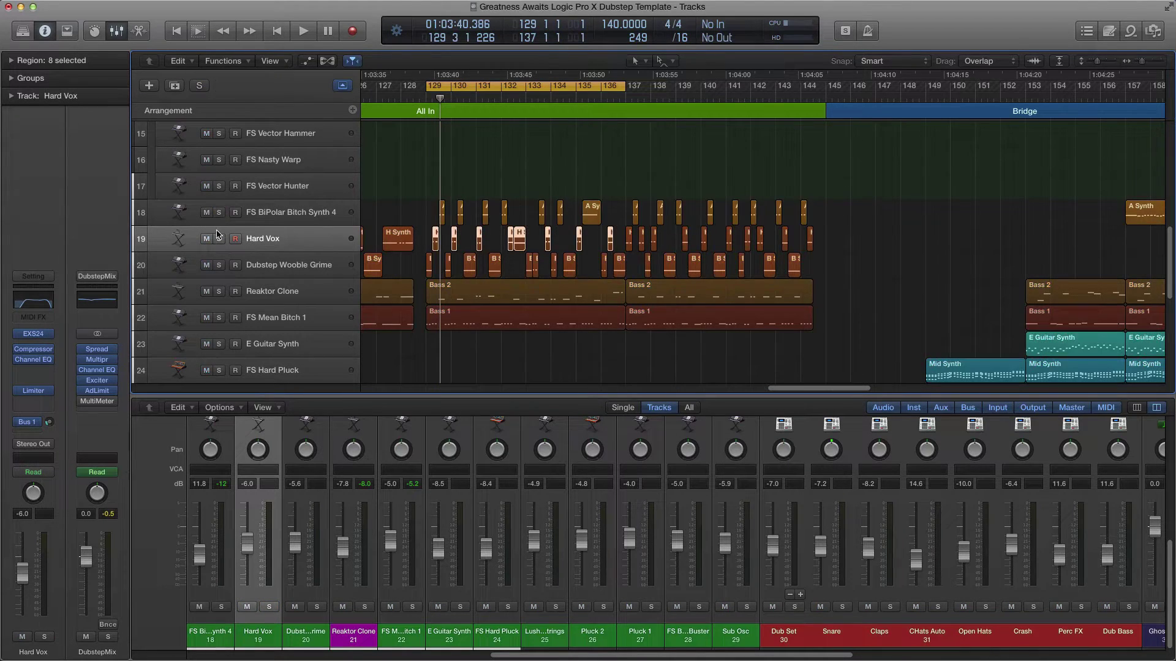
pyautogui.click(219, 239)
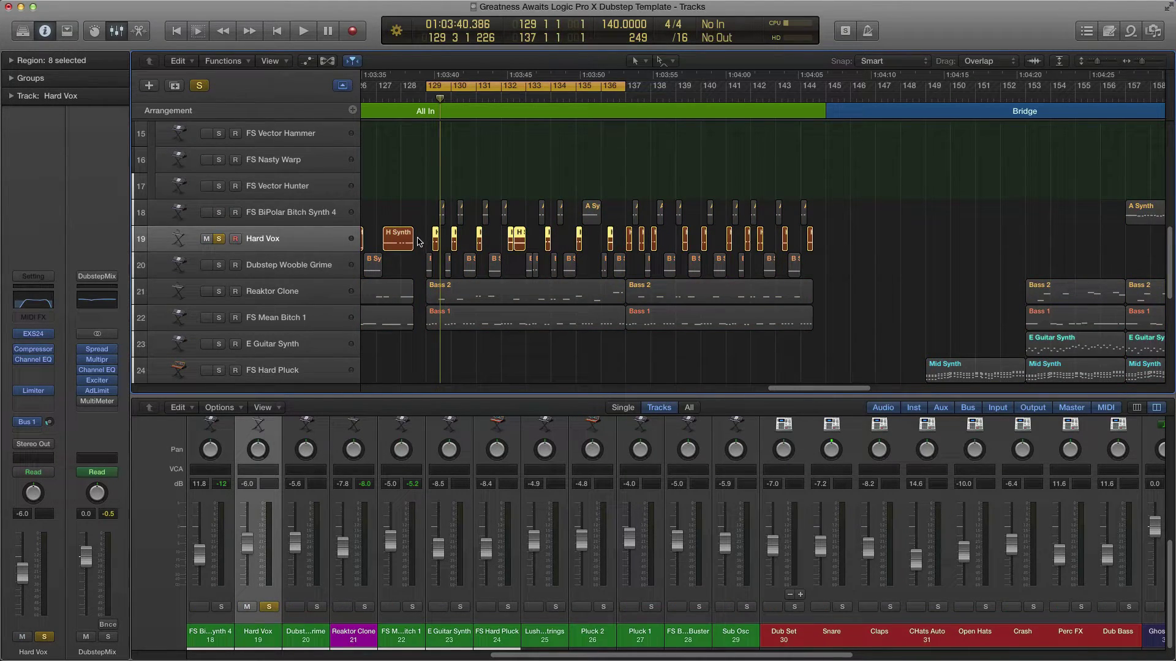
pyautogui.hscroll(-3, 488, 245)
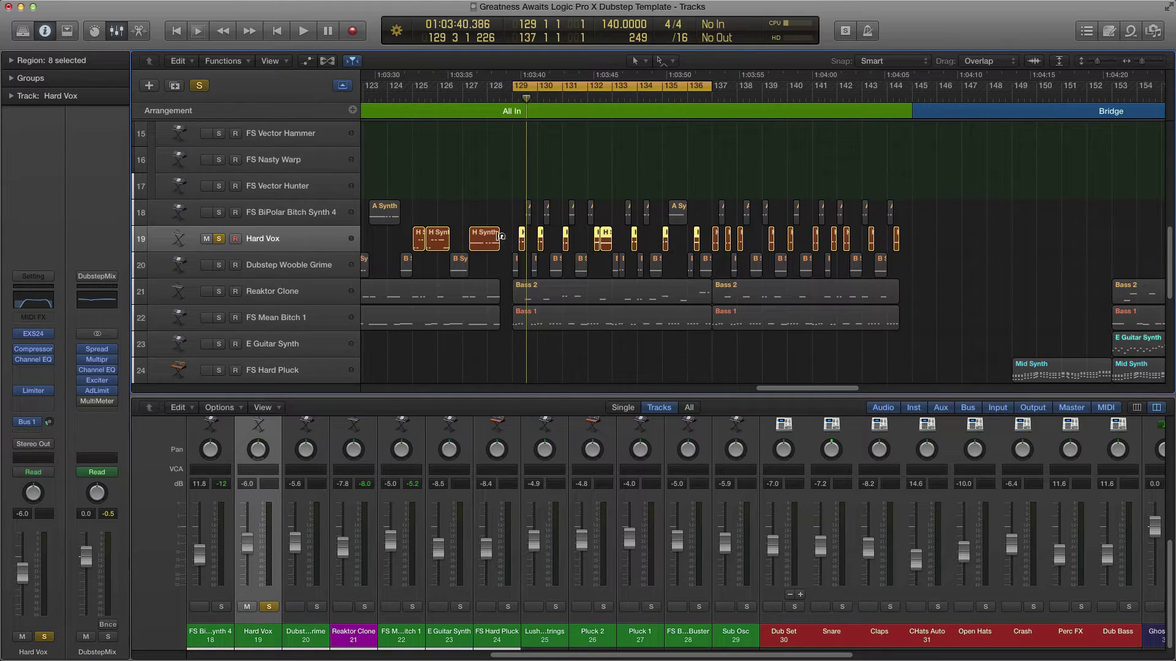
# - Set the cycle range from bar 125 to bar 129 and play the soloed Hard Vox pattern
pyautogui.moveTo(409, 92); pyautogui.dragTo(501, 108)
pyautogui.press('space')
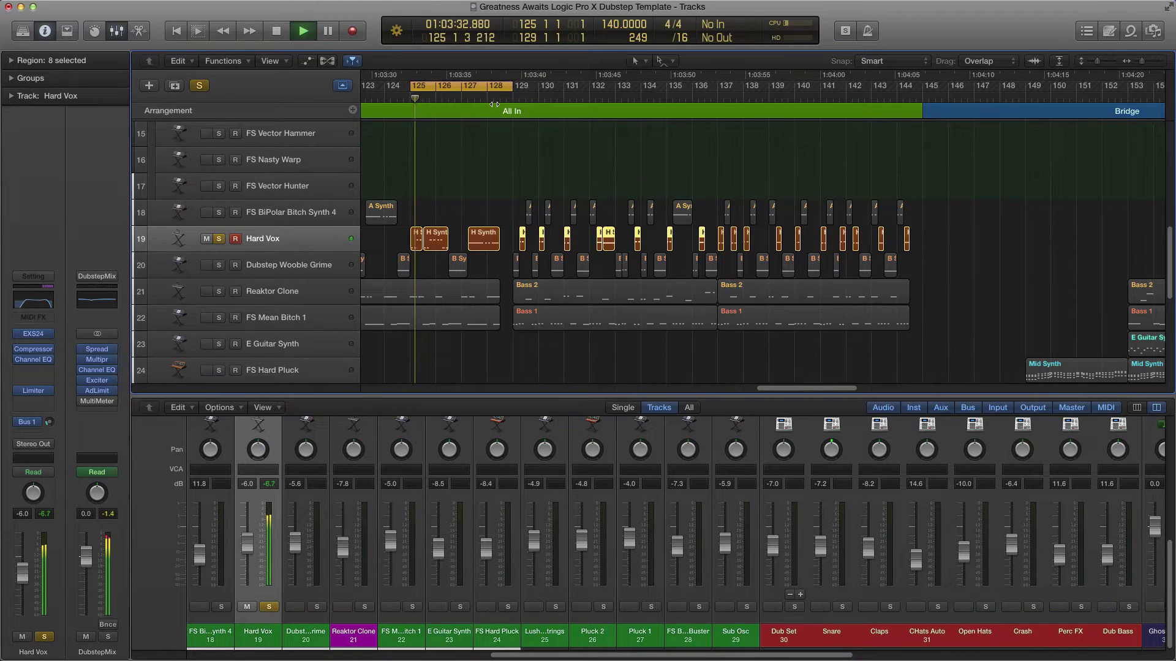
pyautogui.press('space')
pyautogui.scroll(1, 425, 180)
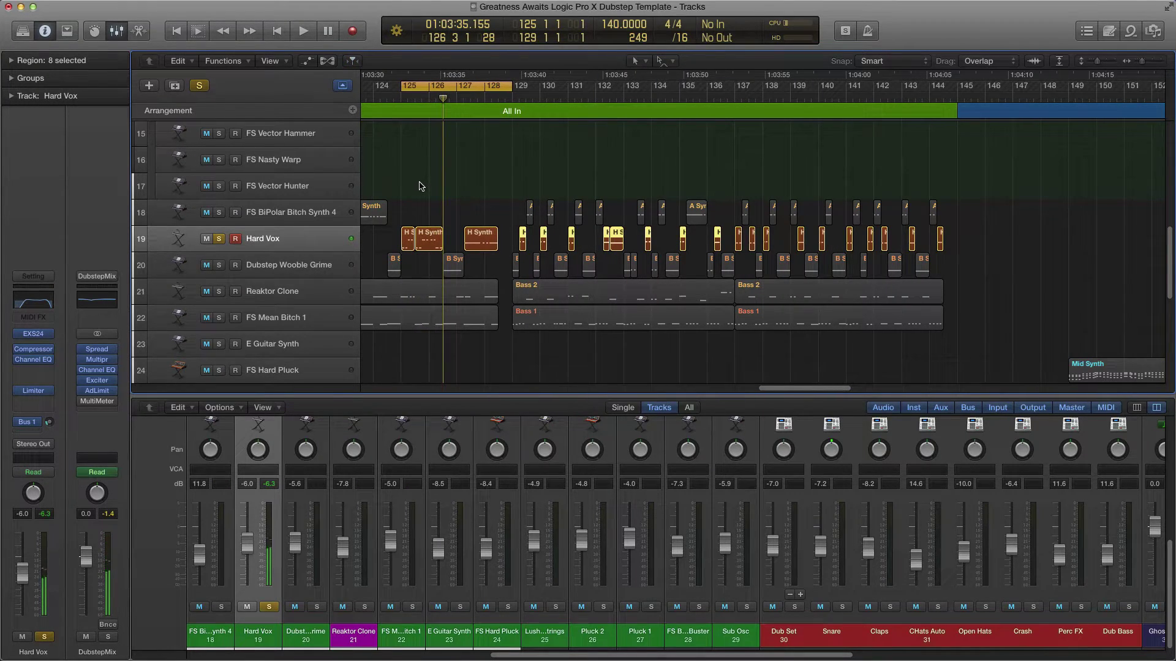
pyautogui.hscroll(-1, 435, 190)
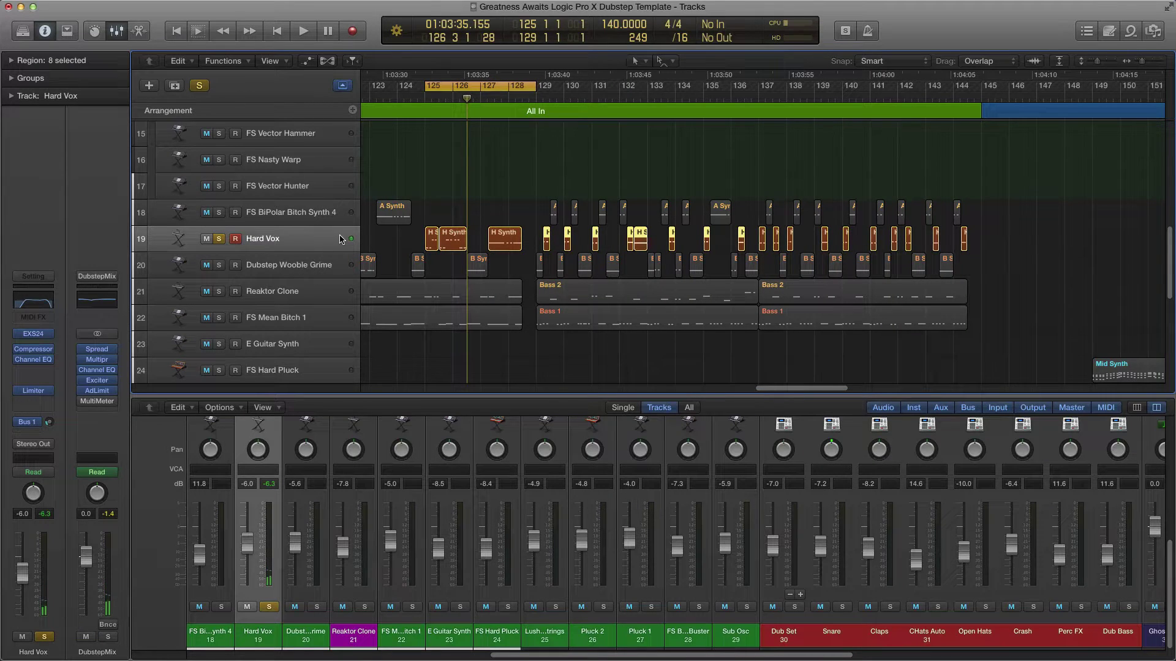
pyautogui.scroll(1, 341, 238)
pyautogui.hscroll(-1, 334, 238)
pyautogui.scroll(1, 333, 238)
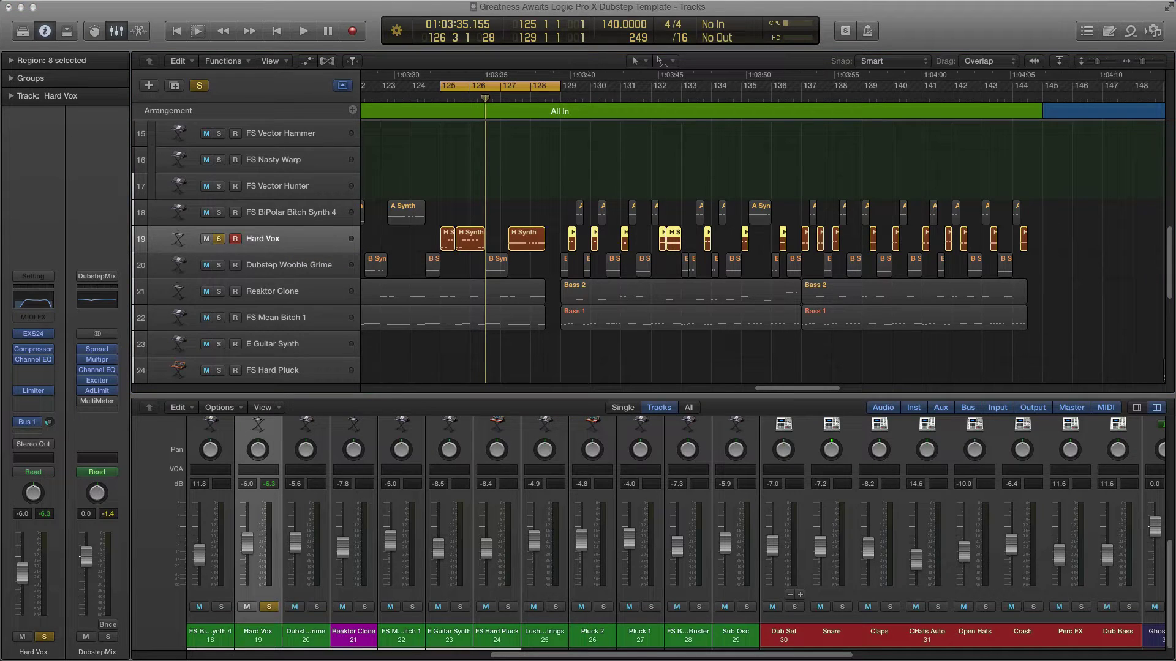
# - Open the EXS24 Instrument Editor for Hard Vox's FS Vox Synth and audition the sample at C1
pyautogui.click(33, 334)
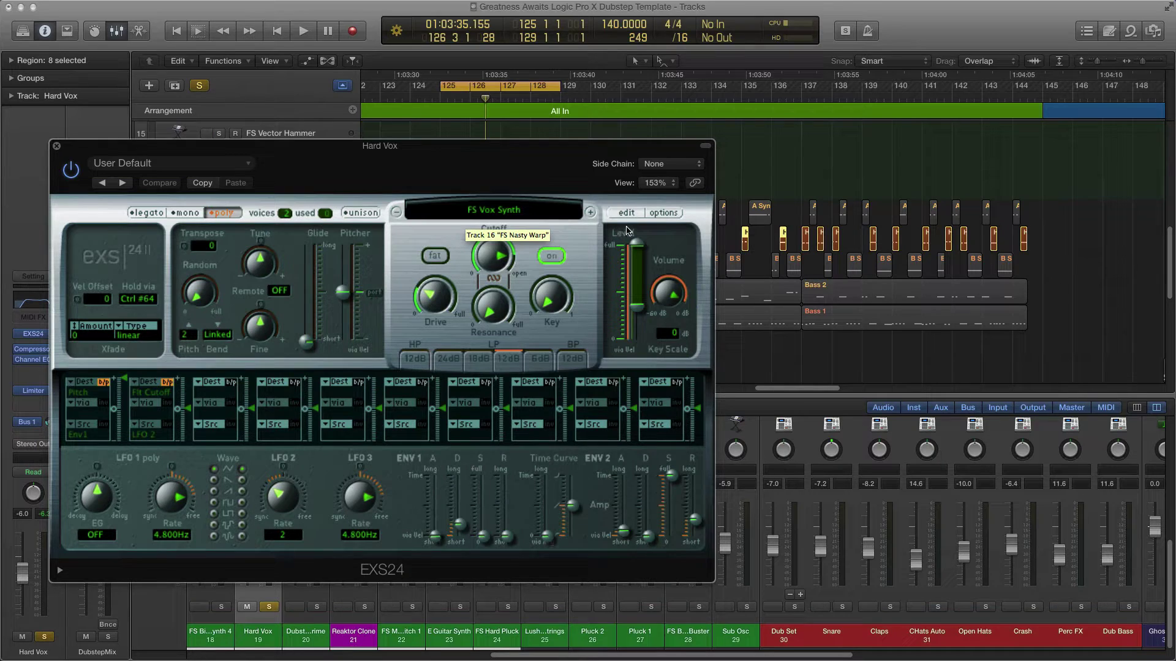
pyautogui.moveTo(500, 150); pyautogui.dragTo(599, 153)
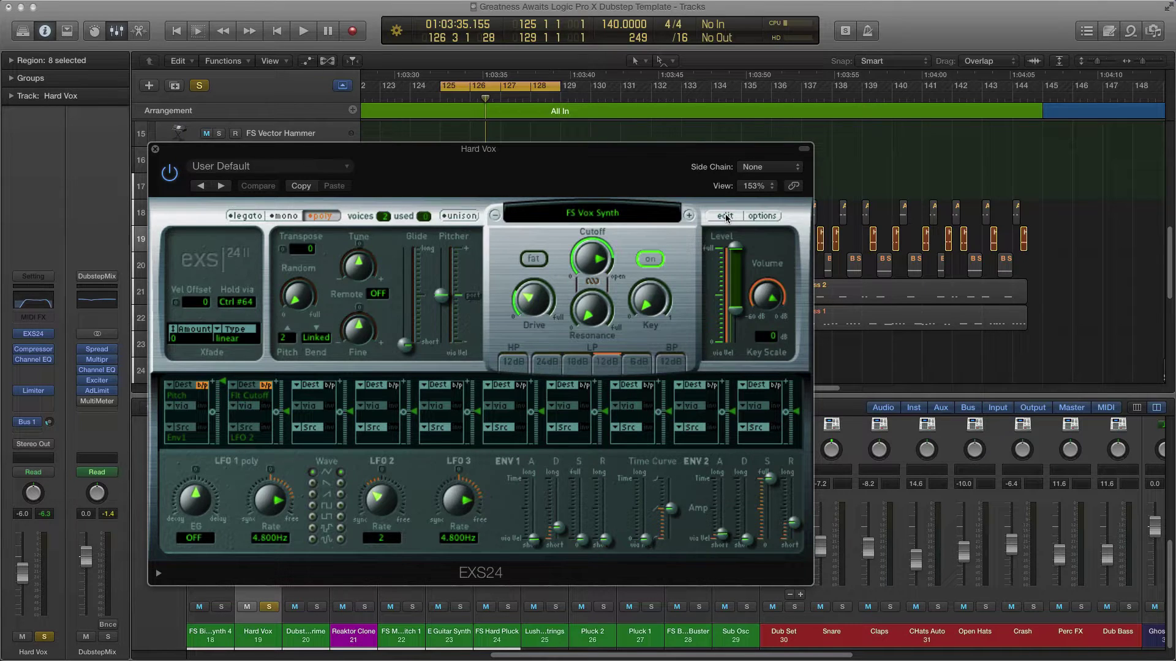
pyautogui.click(725, 216)
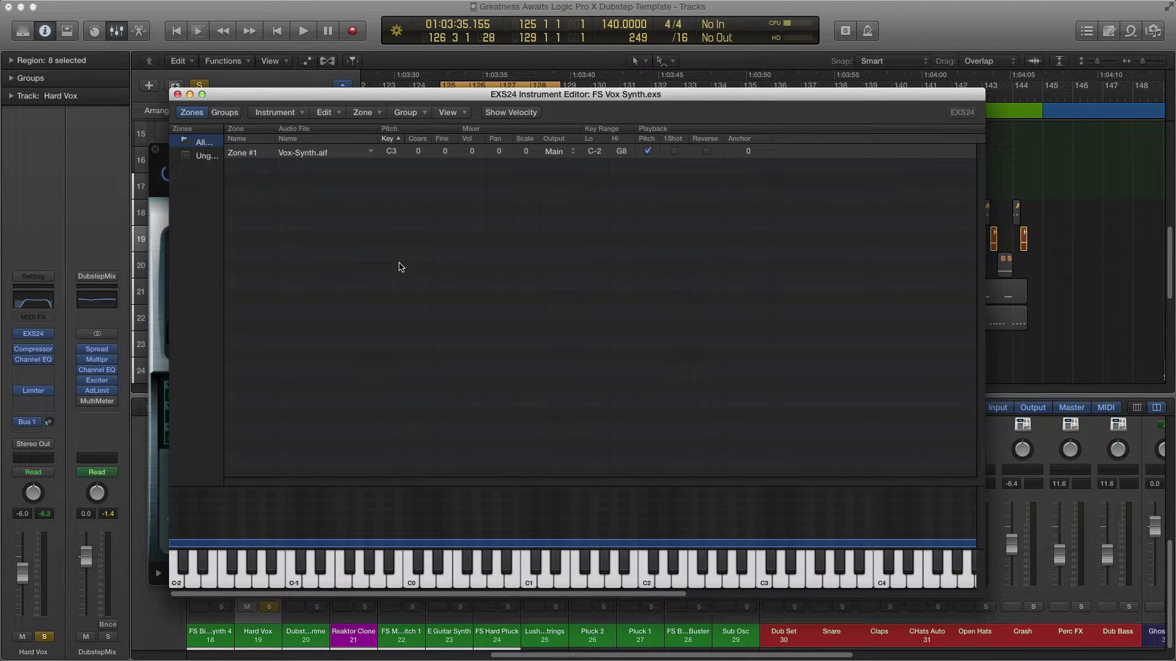
pyautogui.click(530, 585)
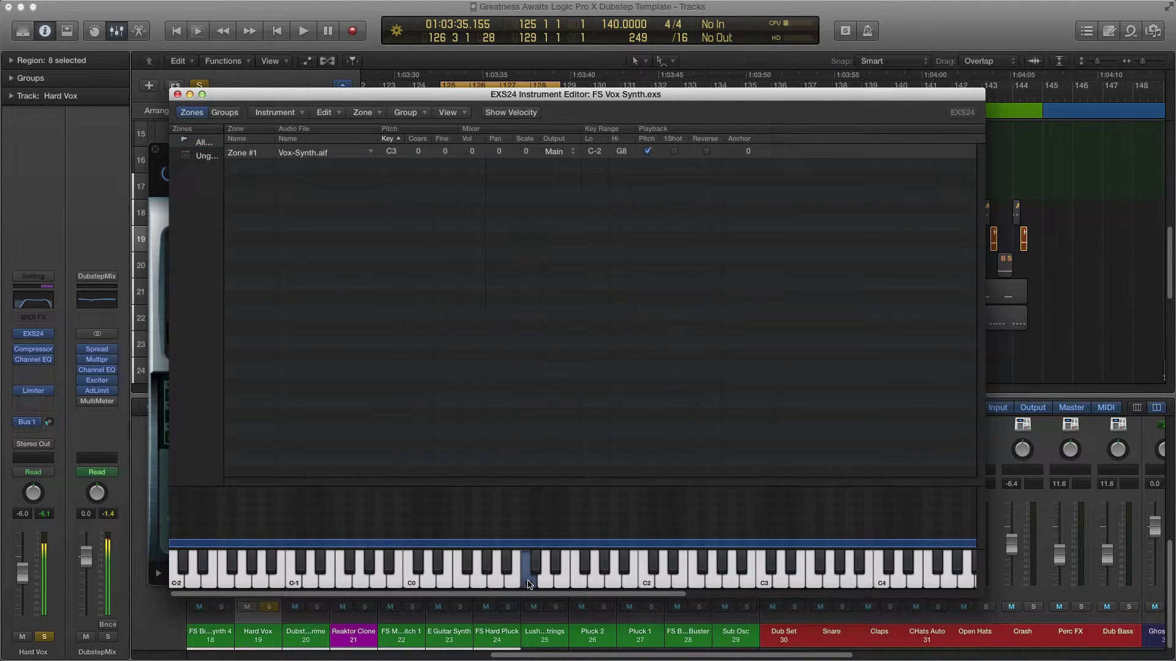
# - Audition Hard Vox's Vox-Synth sample at C2 and C3 on the EXS24 Instrument Editor's keyboard
pyautogui.click(648, 580)
pyautogui.click(649, 580)
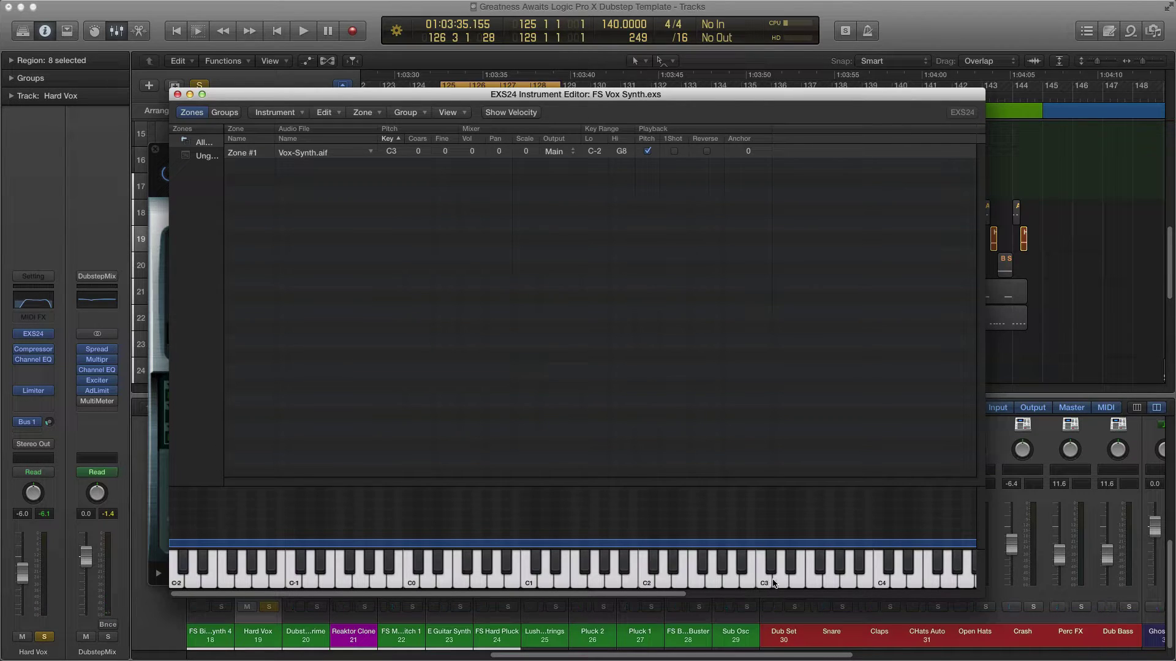
pyautogui.click(765, 585)
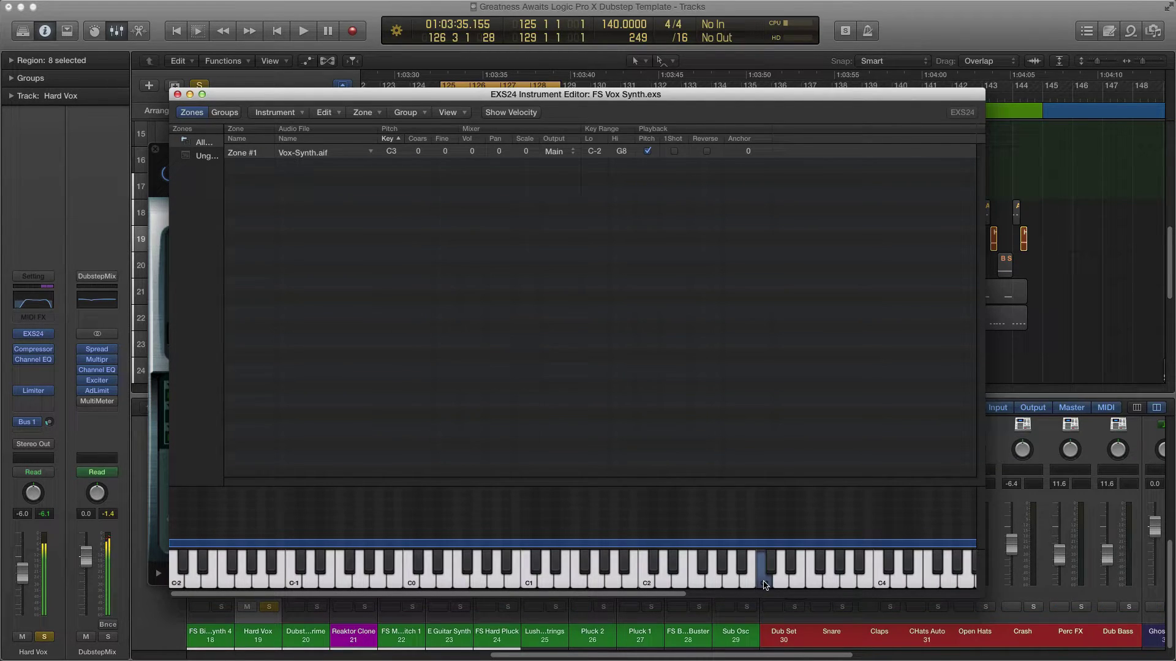
# - Close the FS Vox Synth instrument editor and Hard Vox's EXS24 plug-in window
pyautogui.moveTo(233, 98); pyautogui.dragTo(239, 131)
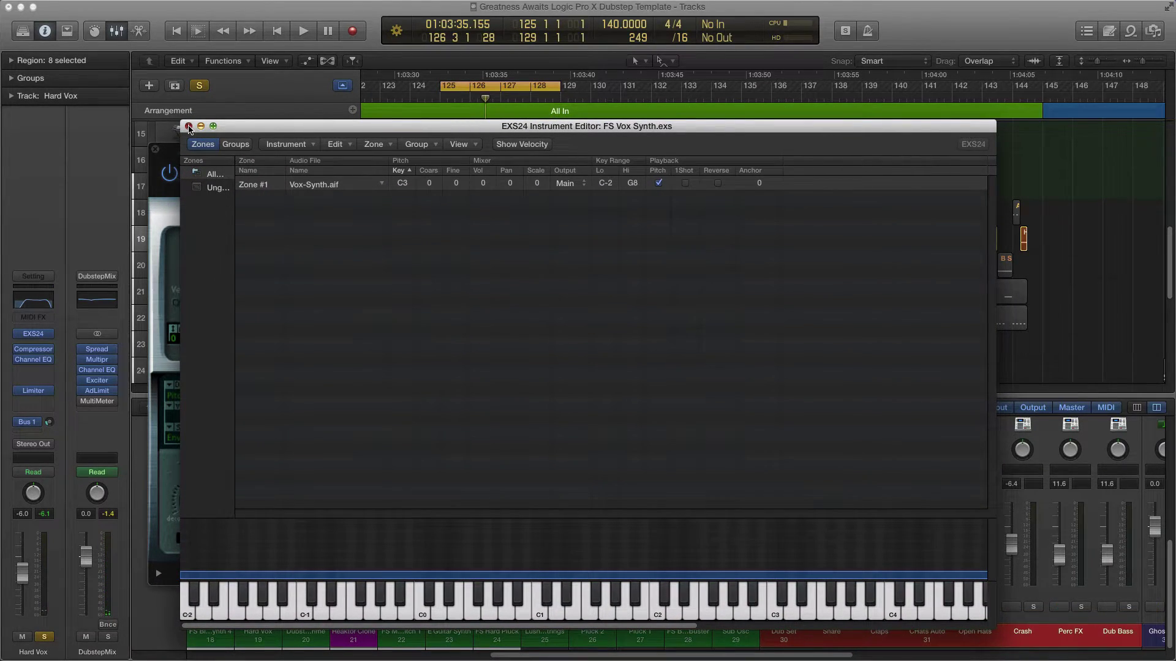
pyautogui.moveTo(239, 135); pyautogui.dragTo(243, 120)
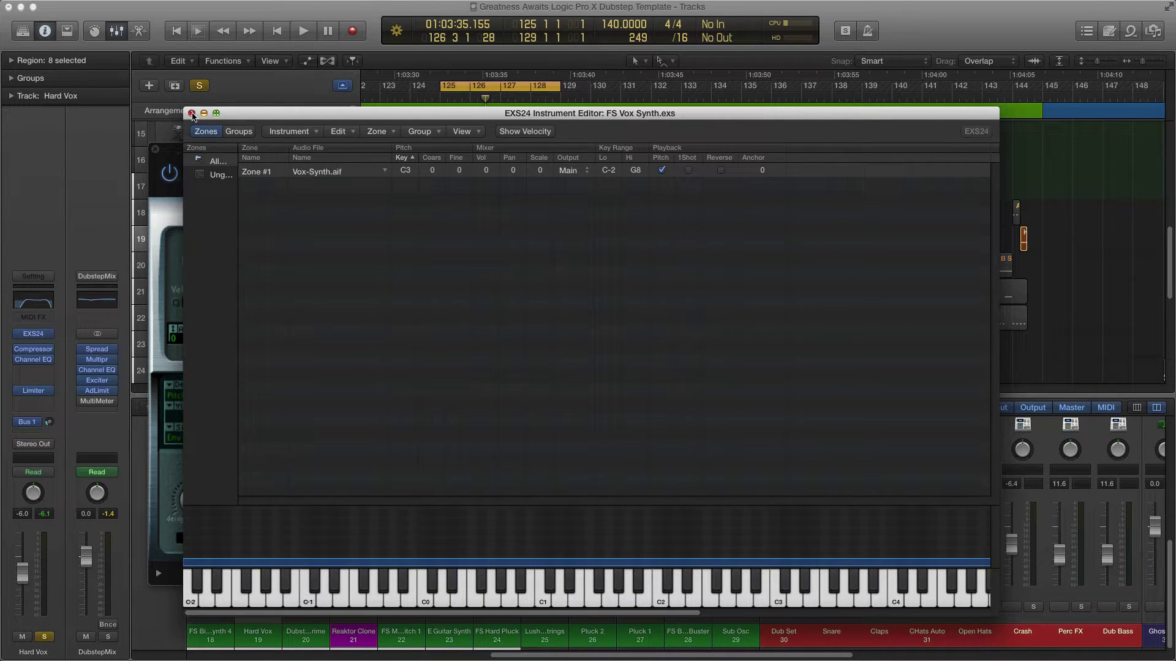
pyautogui.moveTo(256, 120)
pyautogui.mouseDown()
pyautogui.moveTo(276, 125)
pyautogui.moveTo(243, 123)
pyautogui.mouseUp()
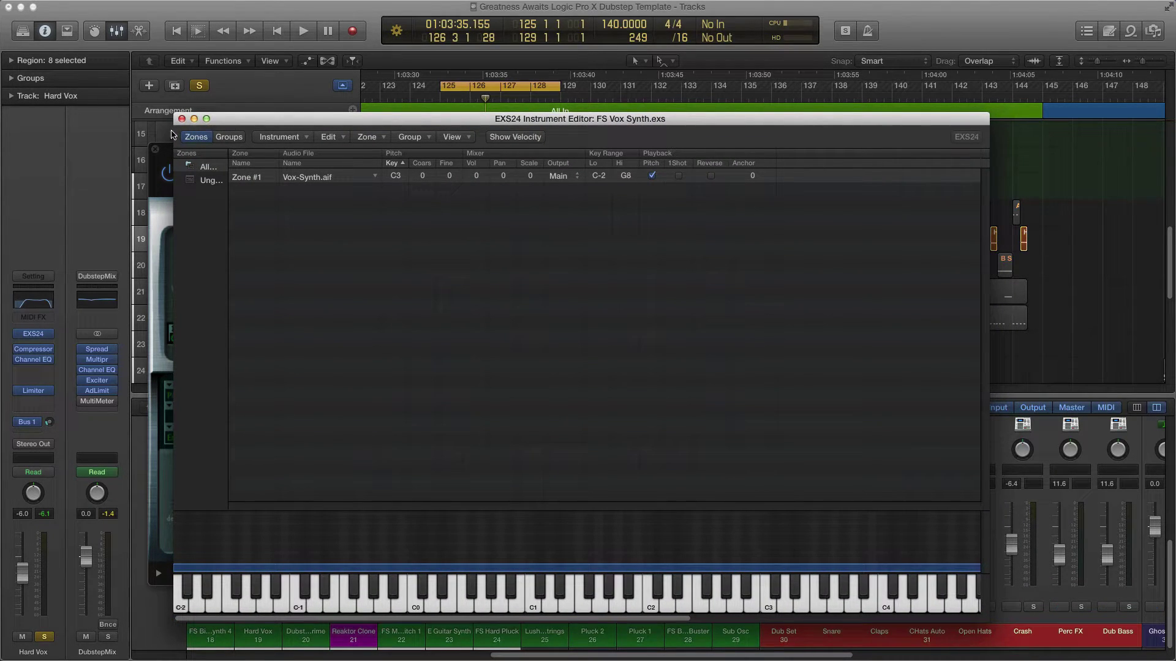
pyautogui.click(181, 119)
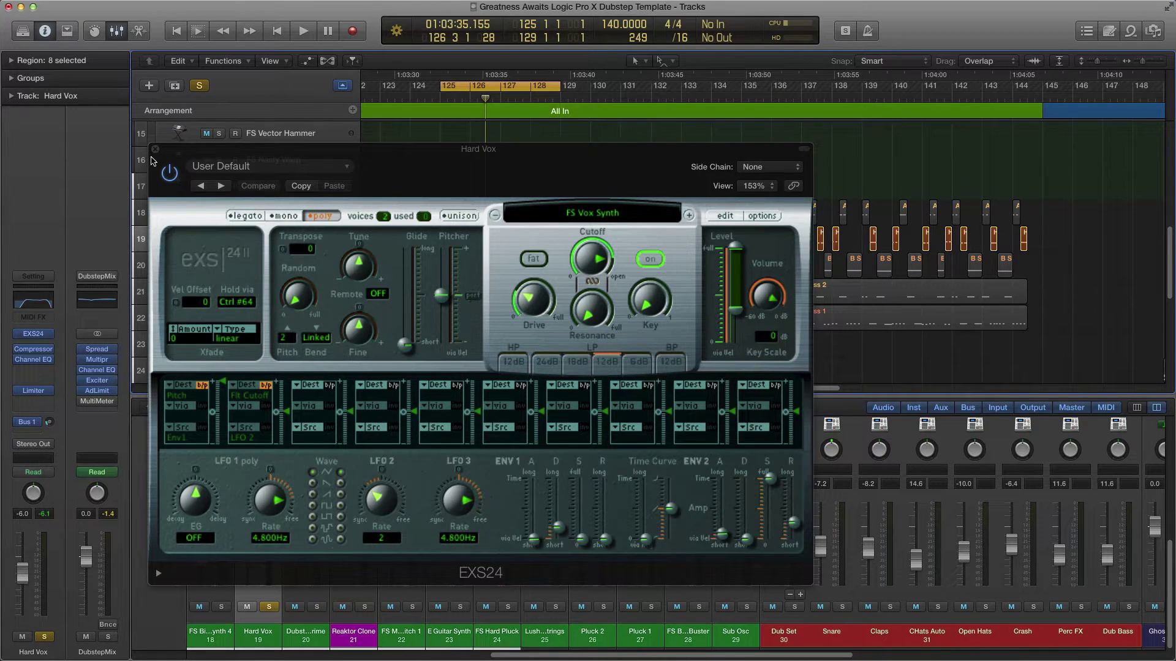
pyautogui.click(158, 155)
# - Move the solo from Hard Vox to Dubstep Wooble Grime and open its ES2 synth, leaving the track list uncovered
pyautogui.click(223, 265)
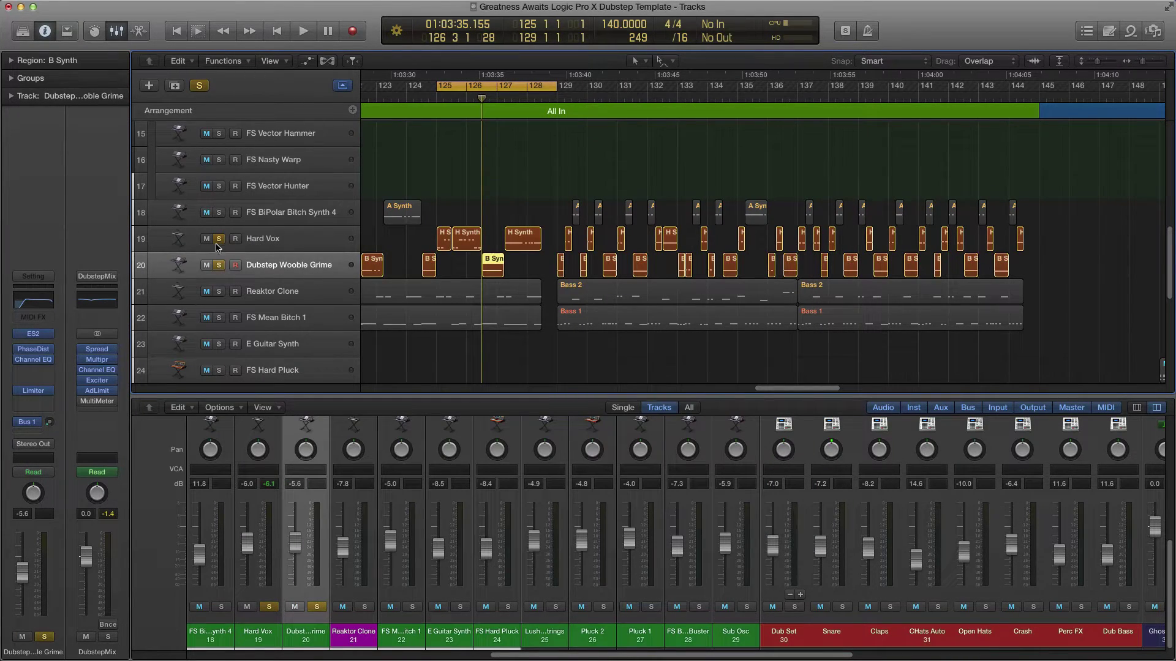
pyautogui.moveTo(51, 337)
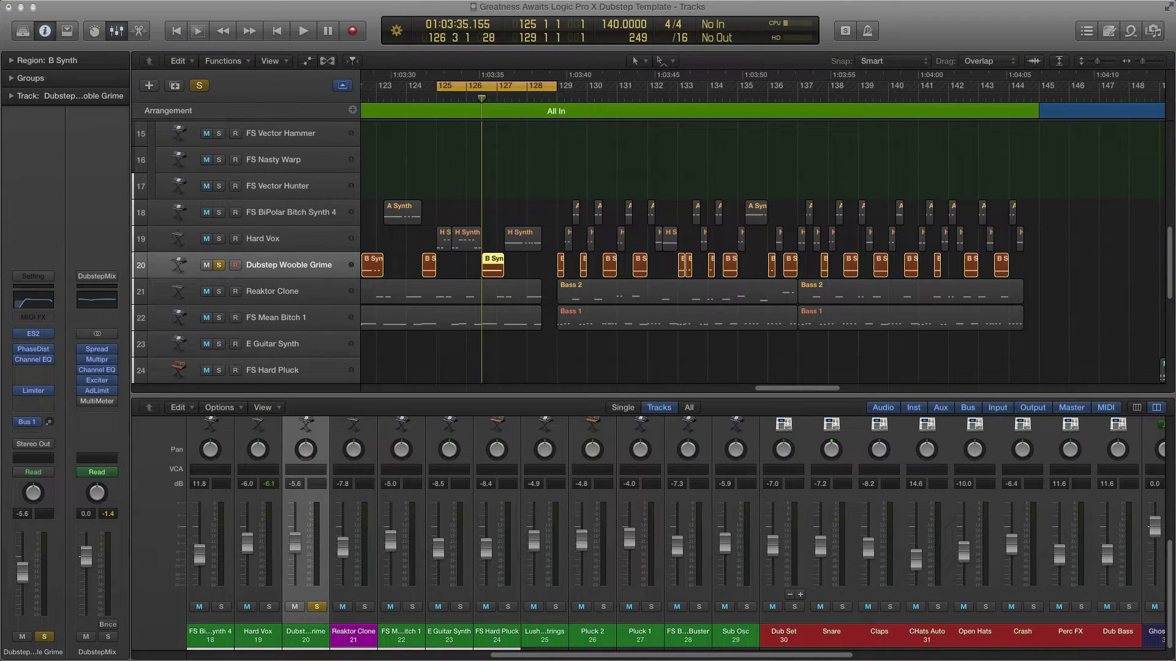
pyautogui.click(33, 334)
pyautogui.moveTo(74, 233); pyautogui.dragTo(978, 144)
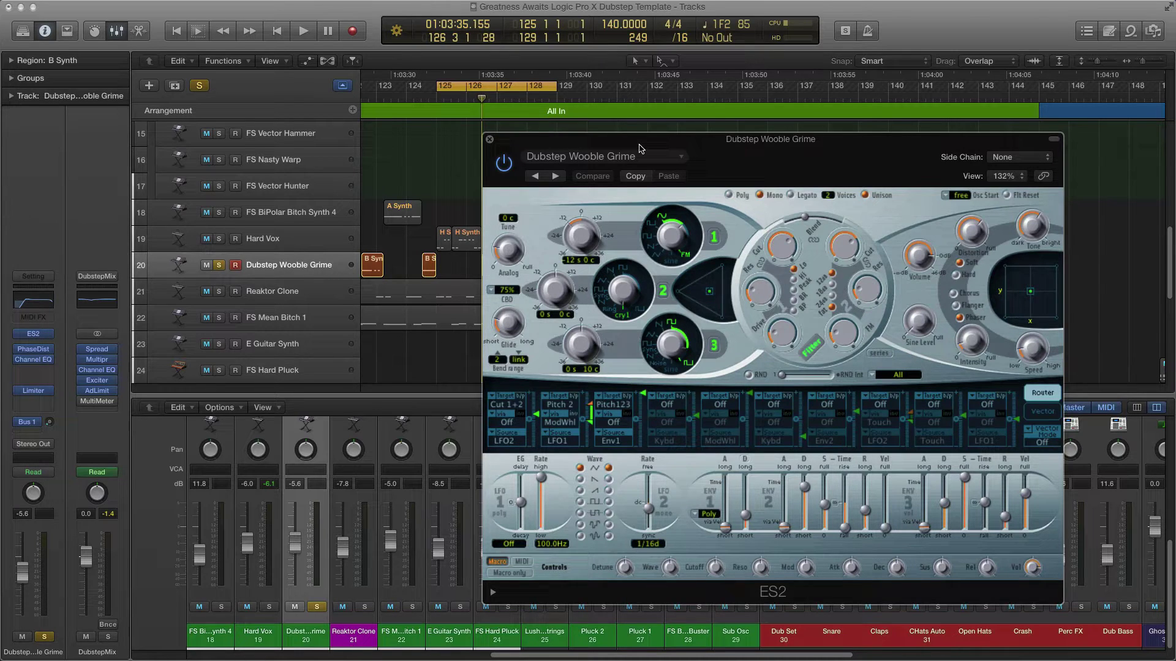
pyautogui.click(298, 233)
pyautogui.click(298, 269)
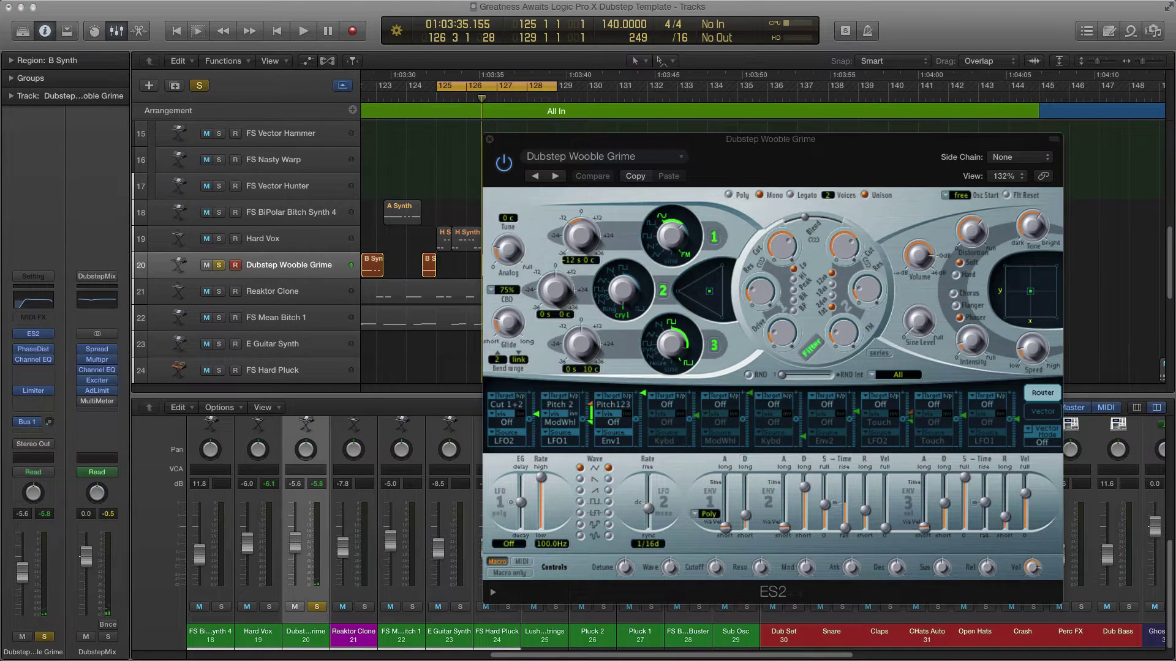
# - Examine the Phase Distortion effect on Dubstep Wooble Grime, toggling its bypass, and close both it and the ES2
pyautogui.click(33, 349)
pyautogui.moveTo(887, 233); pyautogui.dragTo(493, 221)
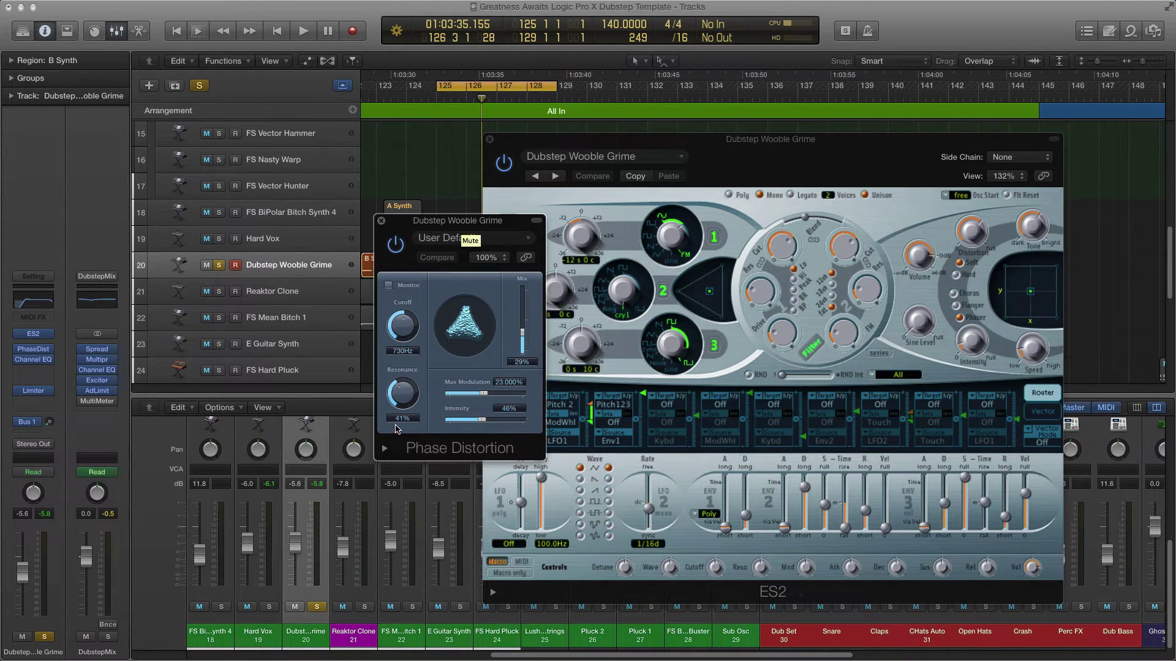
pyautogui.moveTo(442, 221); pyautogui.dragTo(436, 223)
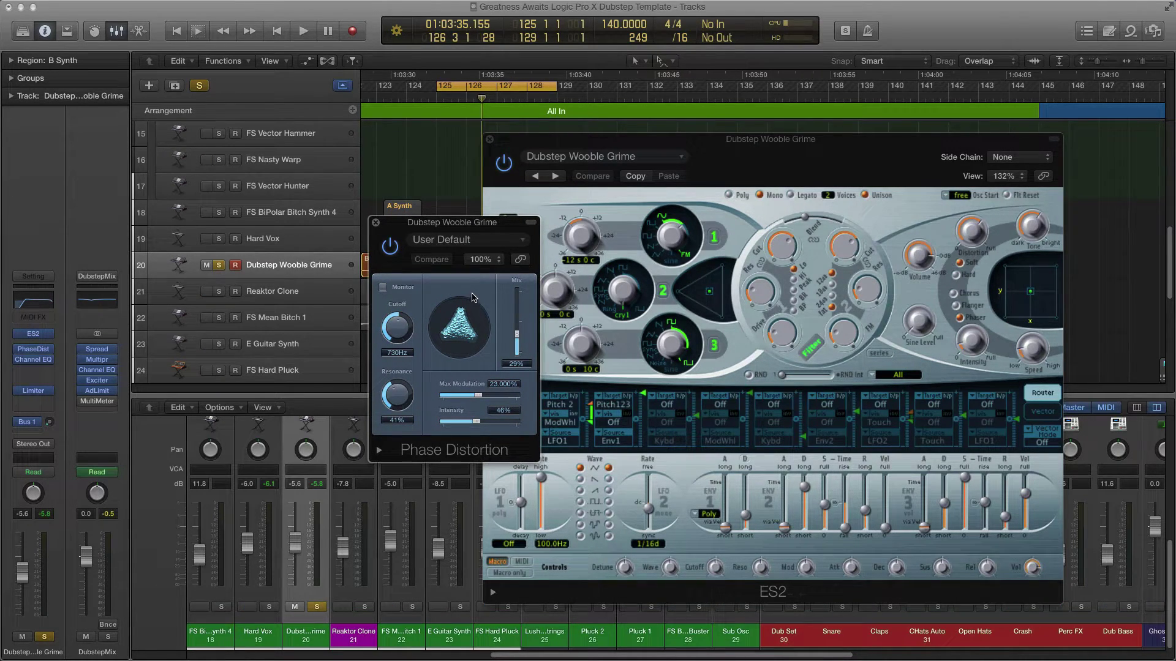
pyautogui.moveTo(452, 224); pyautogui.dragTo(474, 234)
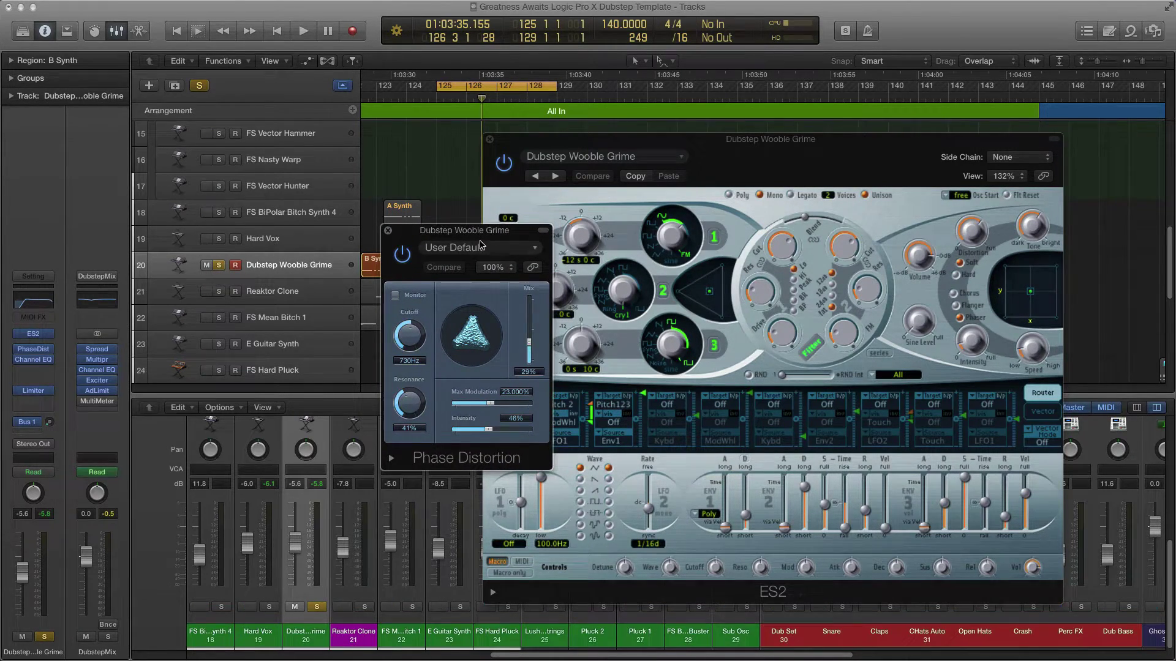
pyautogui.moveTo(450, 234); pyautogui.dragTo(461, 232)
pyautogui.click(416, 252)
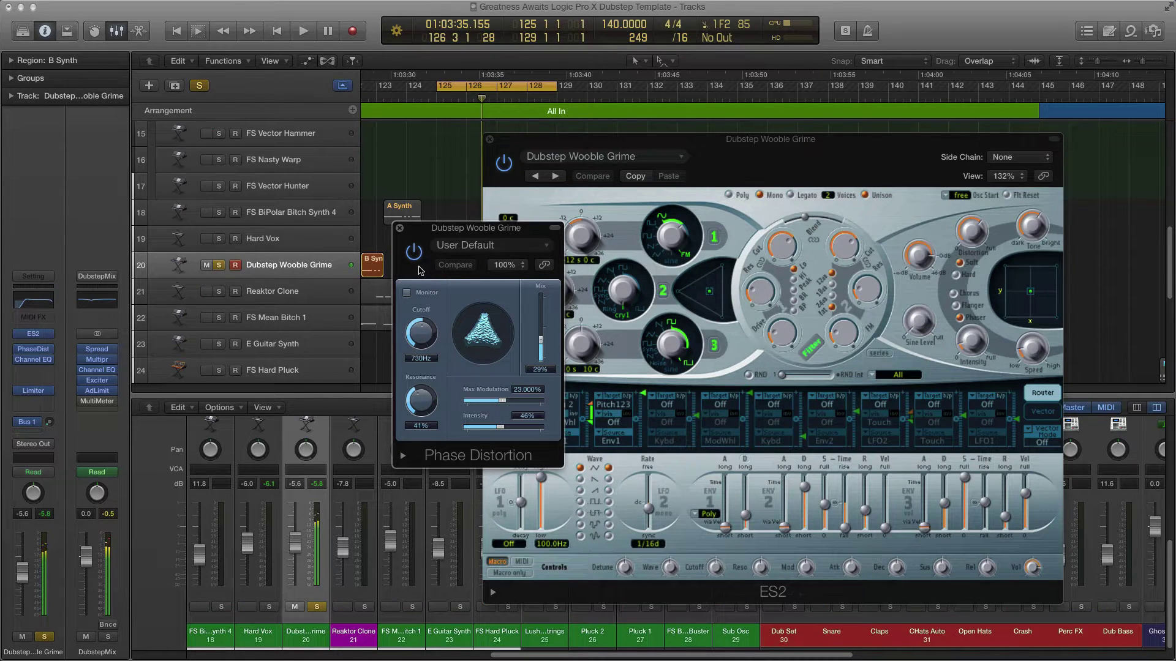
pyautogui.moveTo(462, 231); pyautogui.dragTo(460, 233)
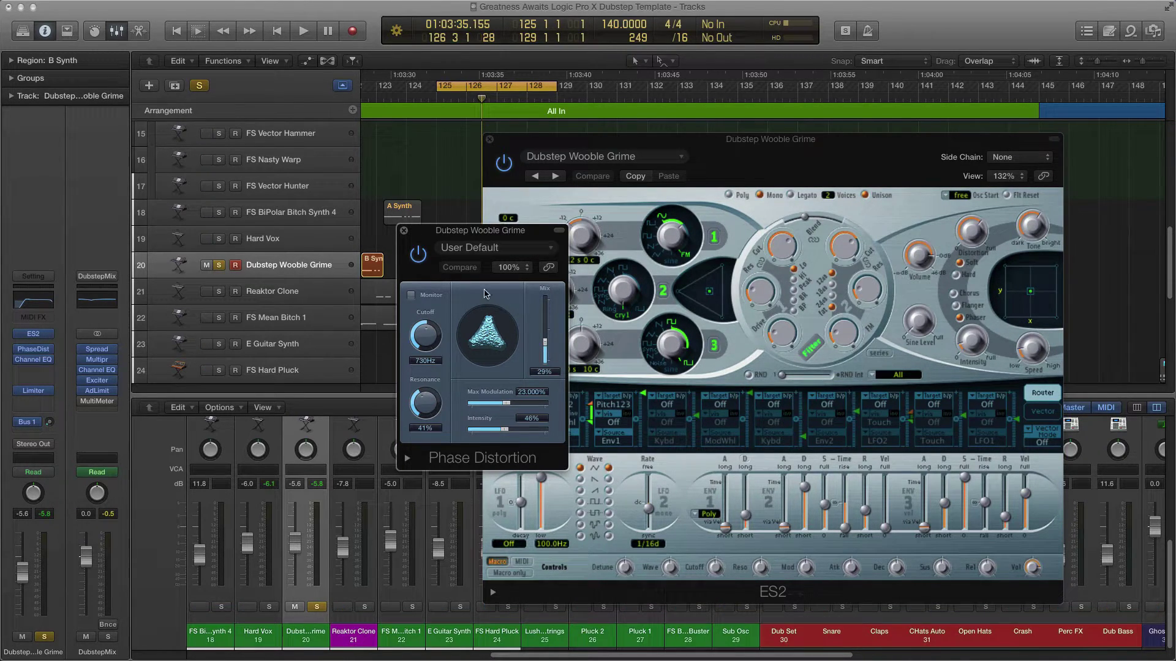
pyautogui.click(404, 231)
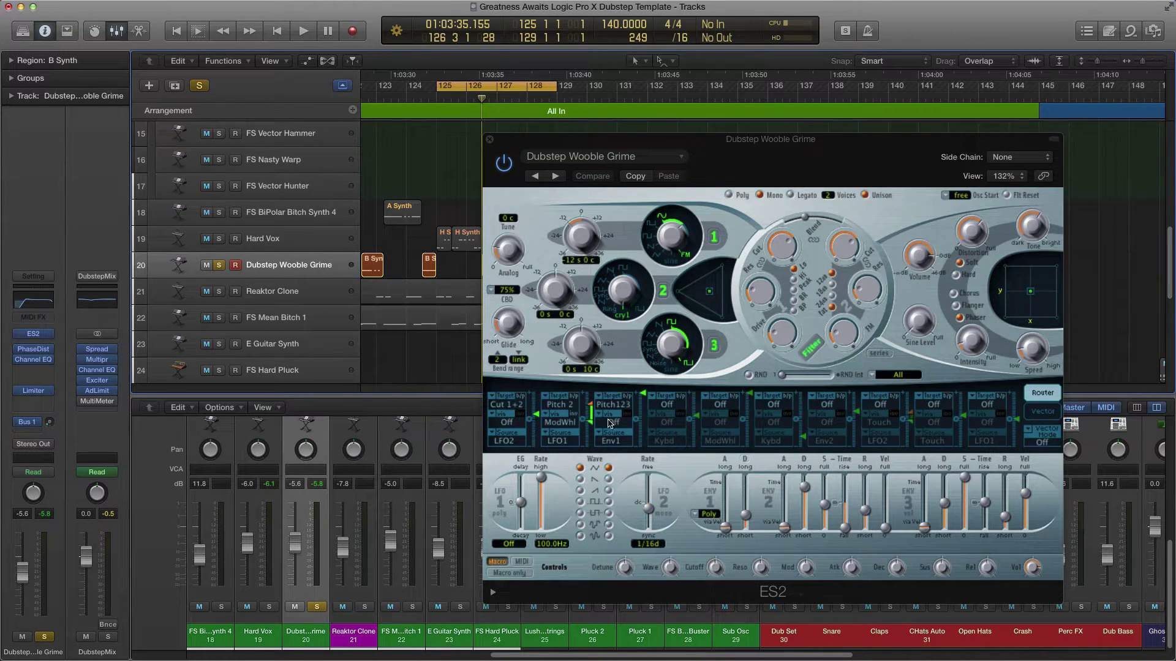
pyautogui.click(489, 139)
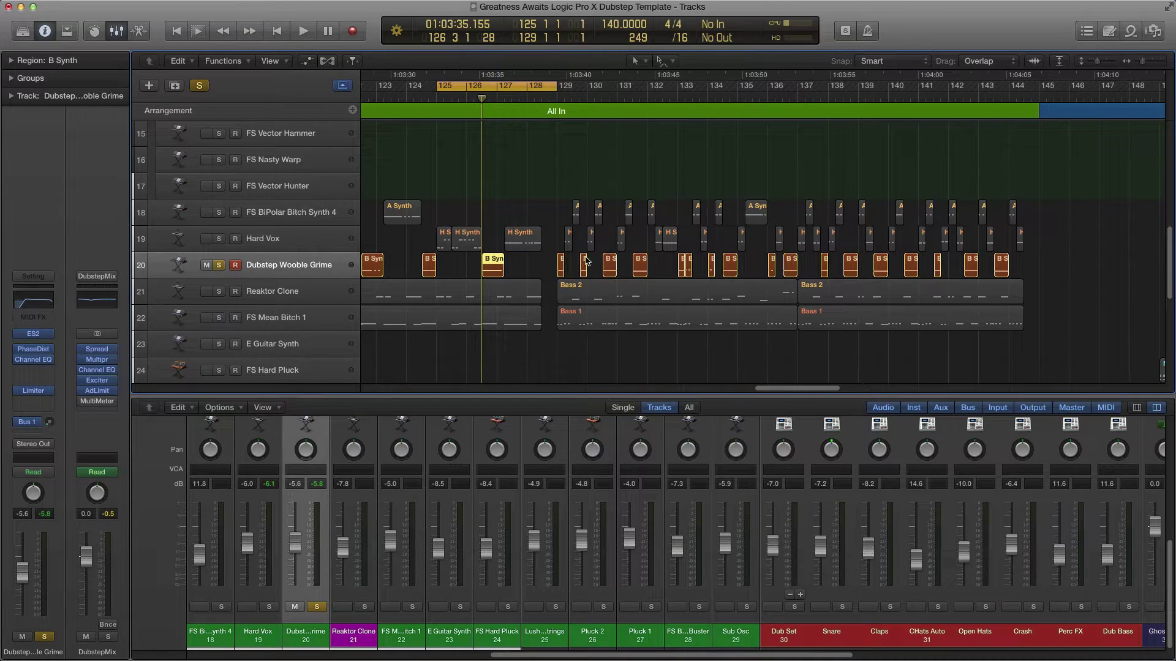
# - Play FS BiPolar Bitch Synth 4, Hard Vox and Dubstep Wooble Grime soloed together from bar 125, and clear all three solos
pyautogui.click(542, 265)
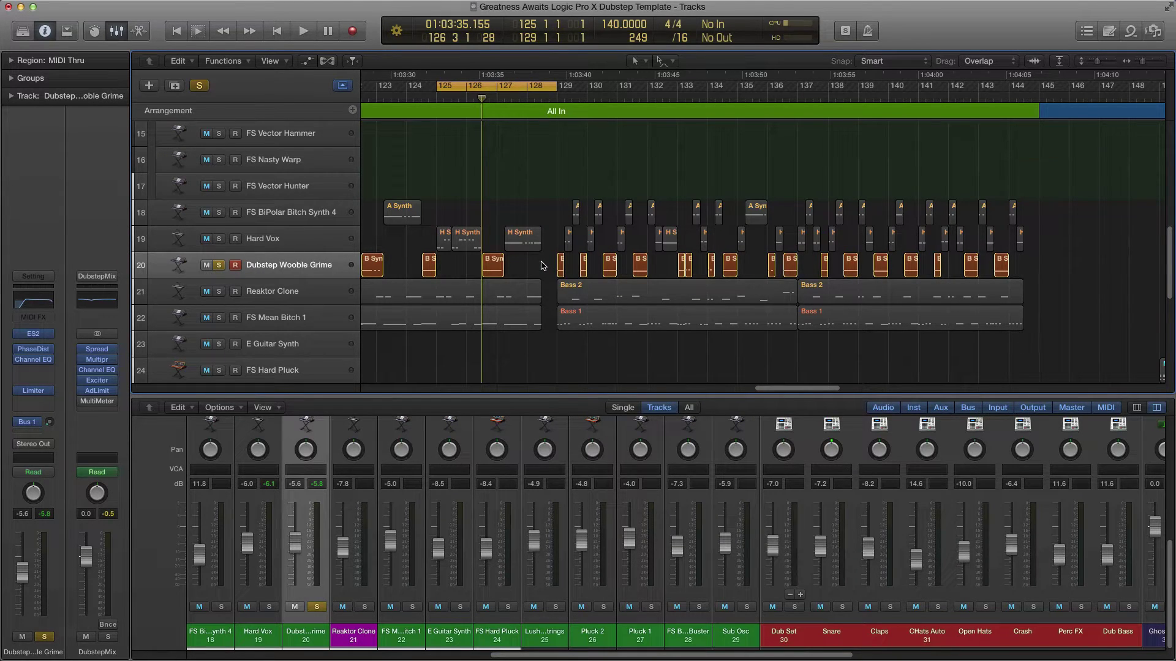
pyautogui.click(220, 240)
pyautogui.click(219, 212)
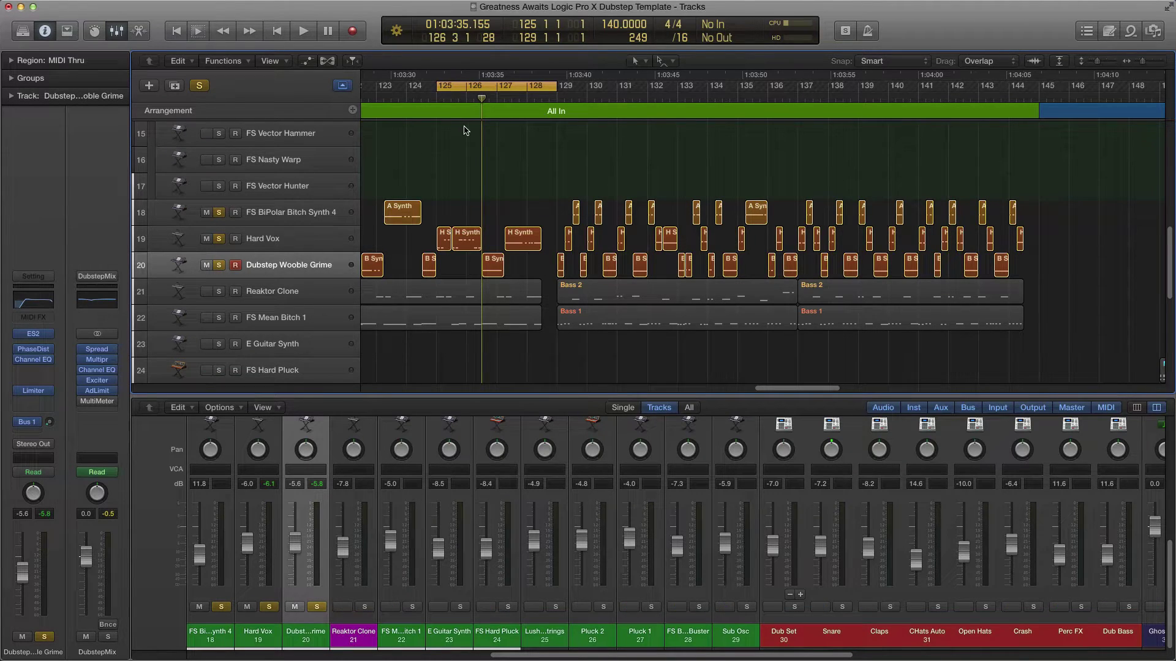
pyautogui.press('space')
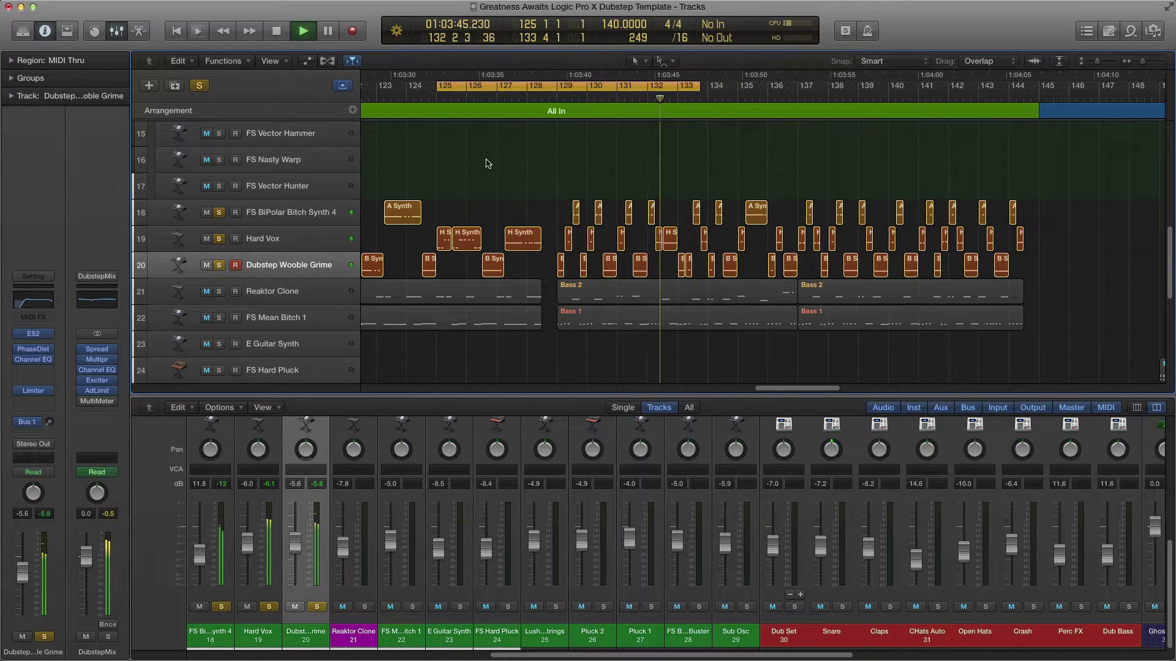
pyautogui.press('space')
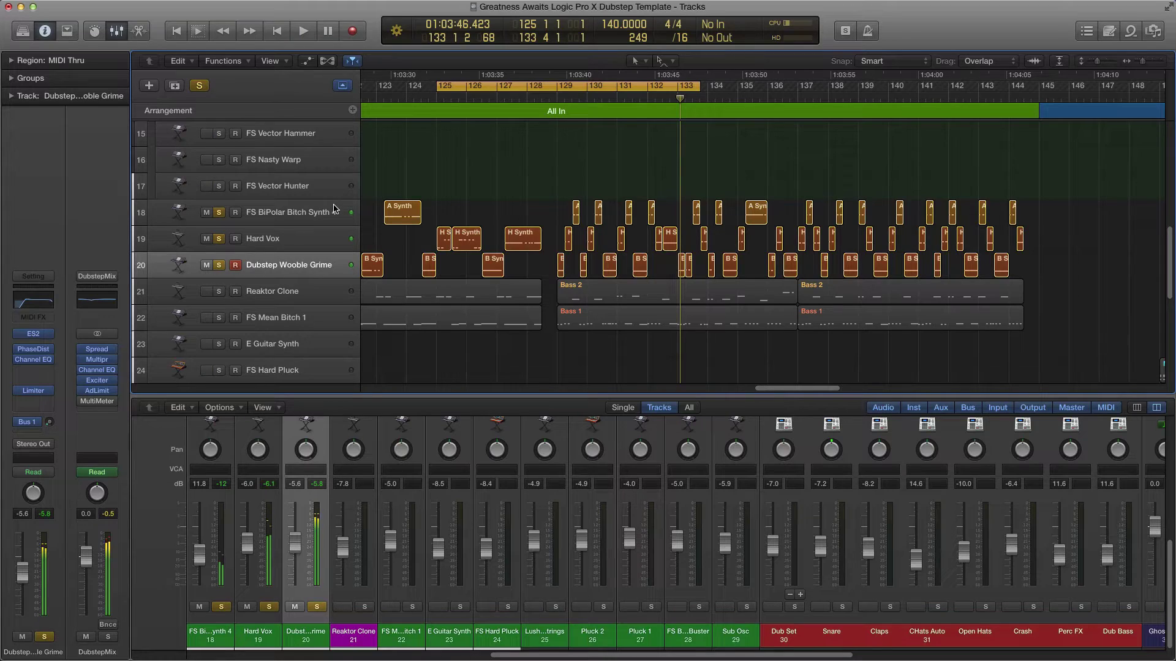
pyautogui.click(219, 212)
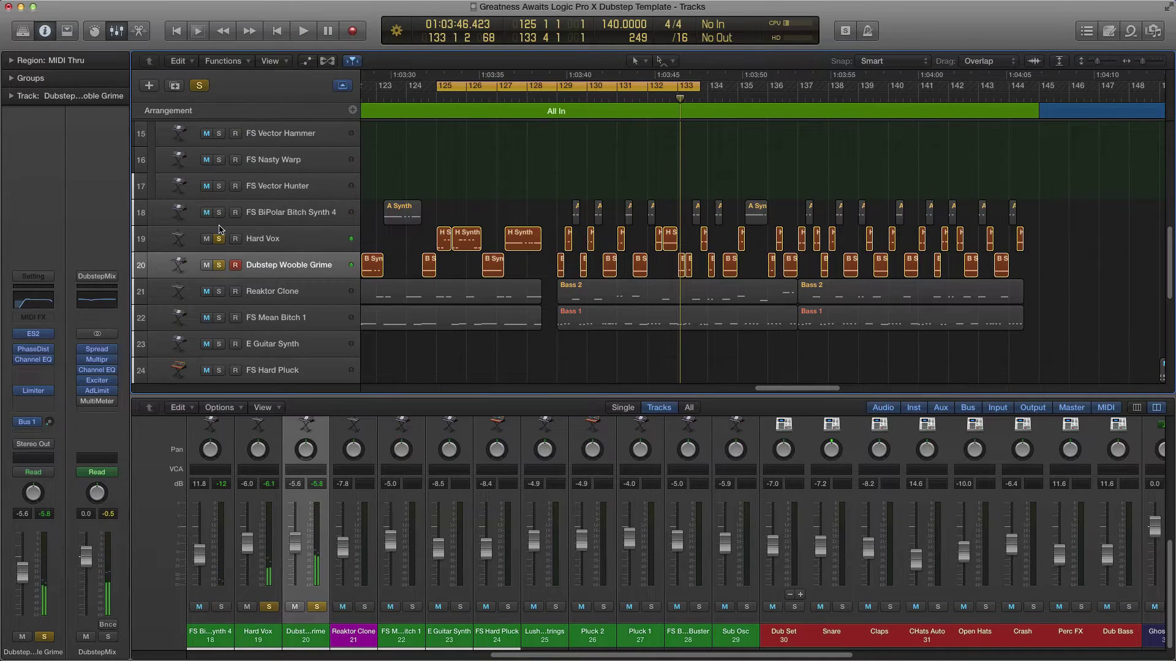
pyautogui.click(219, 239)
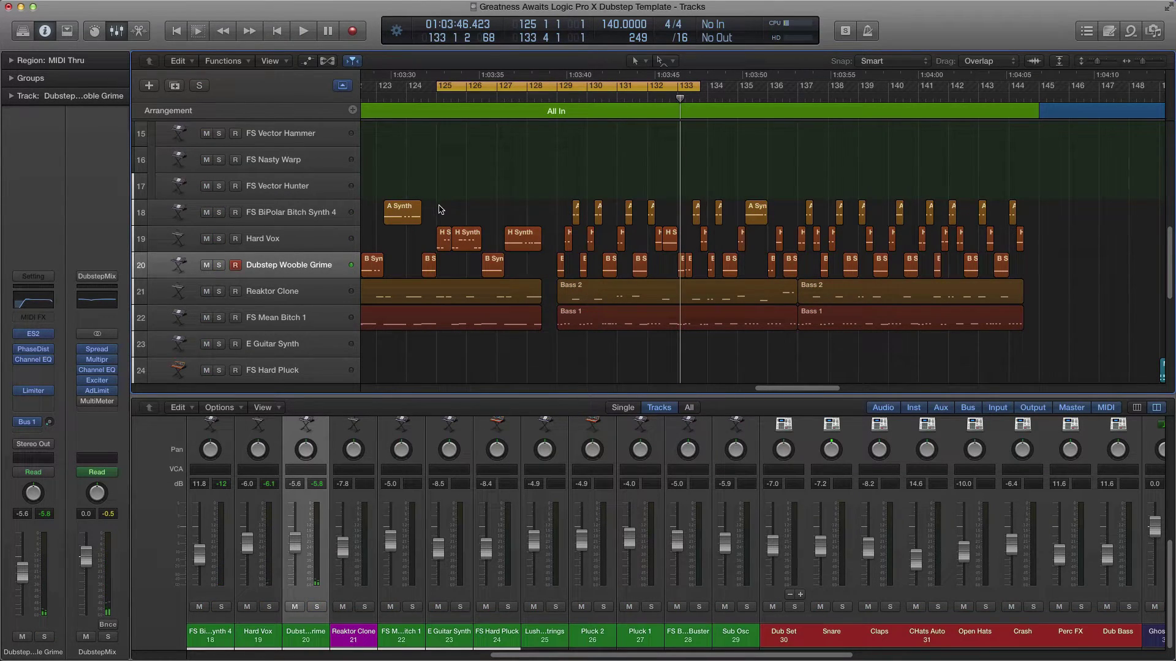
# - Look through the tracks of the All In section from the vocals down to DubstepMix, selecting FS BiPolar Bitch Synth 4
pyautogui.hscroll(3, 669, 220)
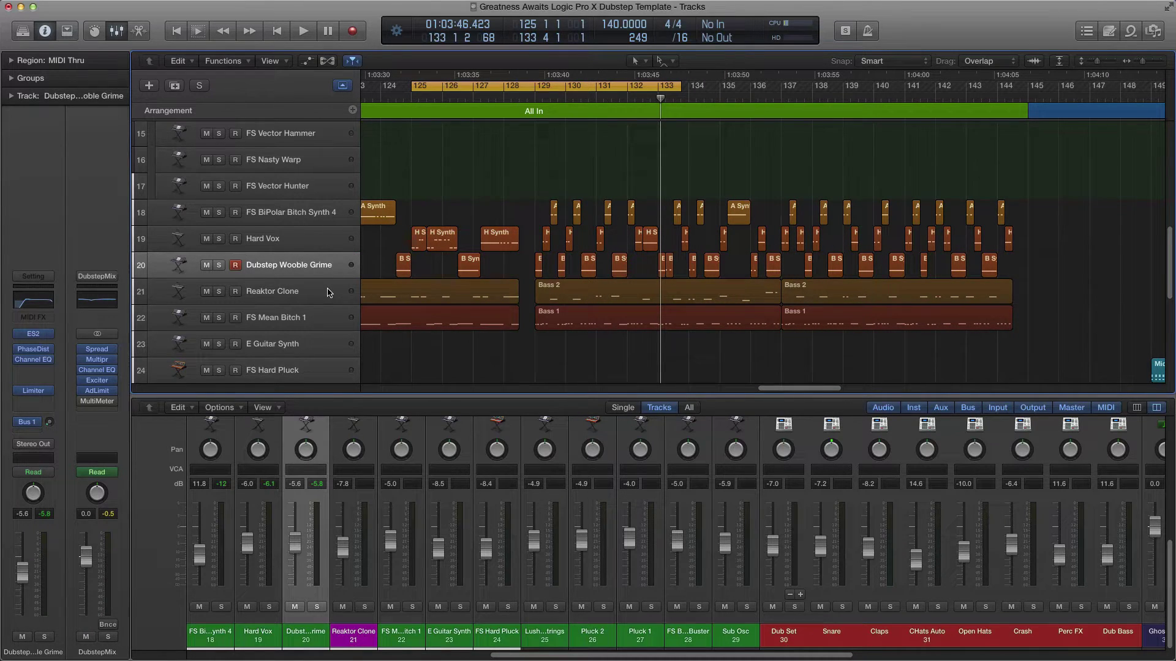
pyautogui.scroll(-10, 560, 297)
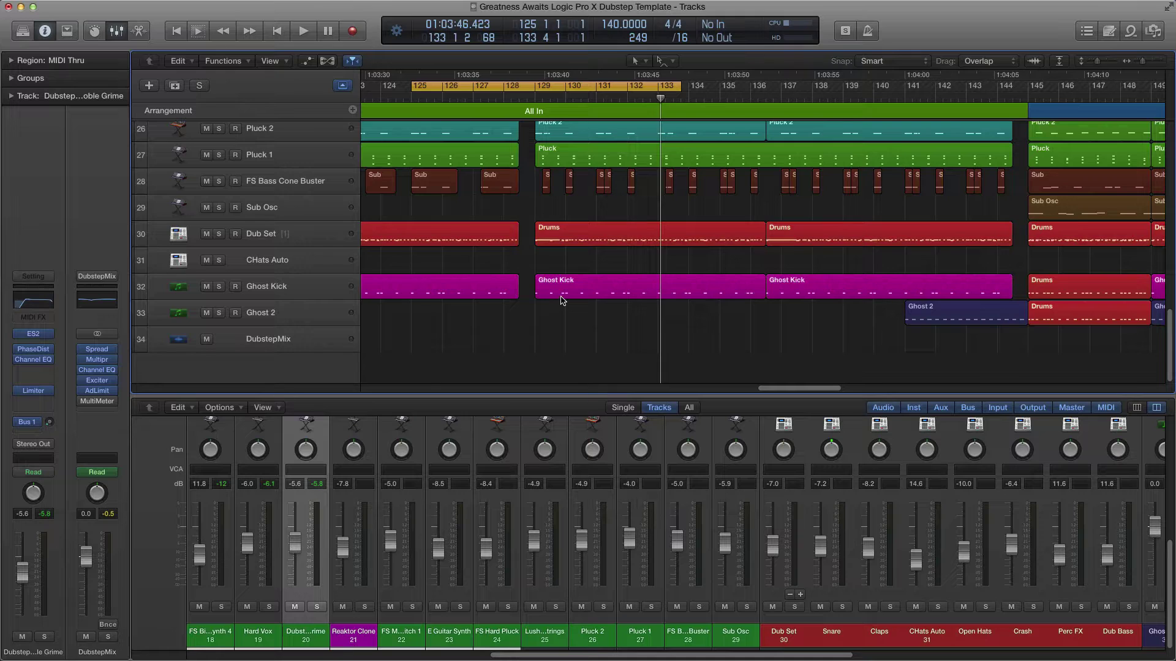
pyautogui.scroll(3, 562, 300)
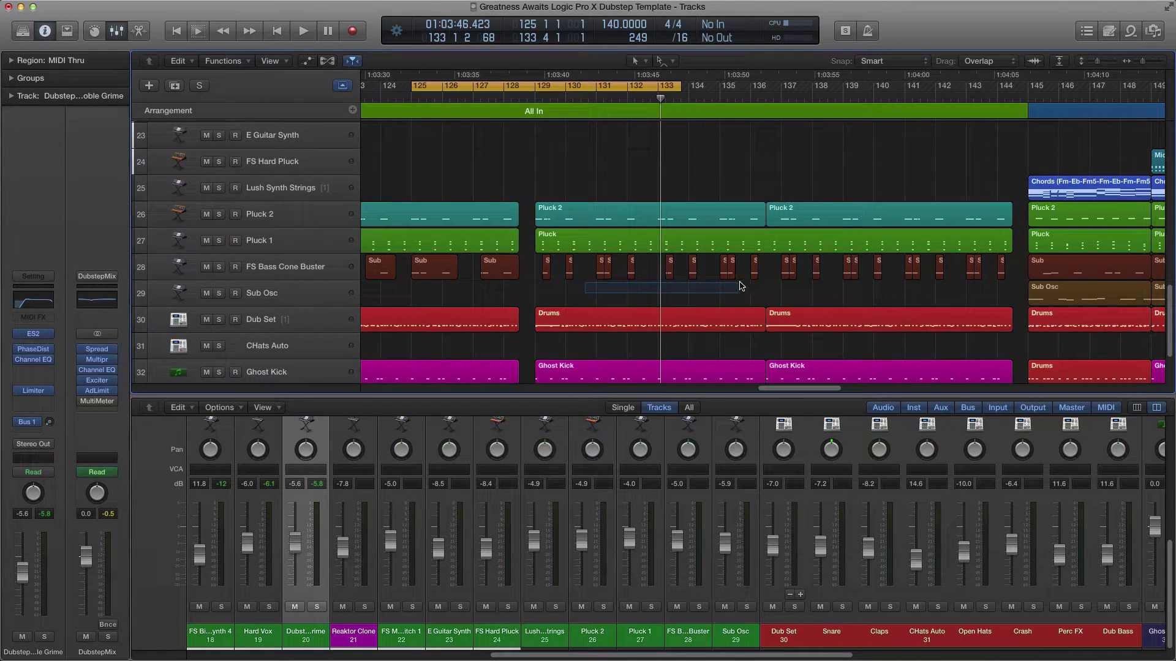
pyautogui.scroll(10, 591, 253)
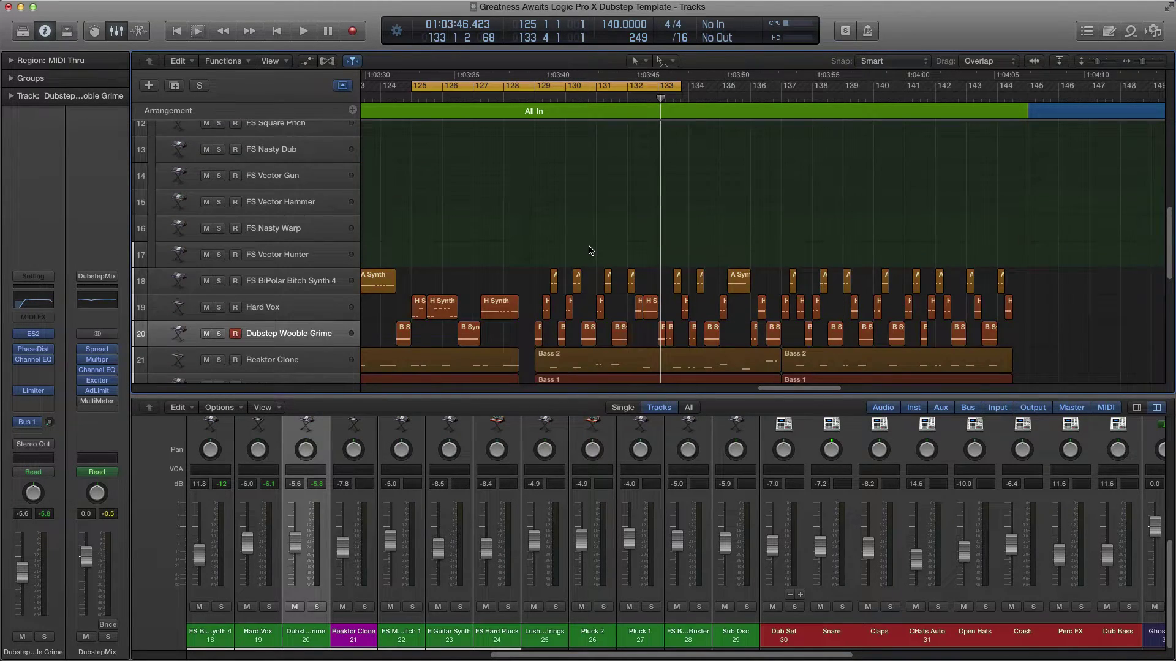
pyautogui.scroll(7, 589, 251)
pyautogui.scroll(-7, 588, 252)
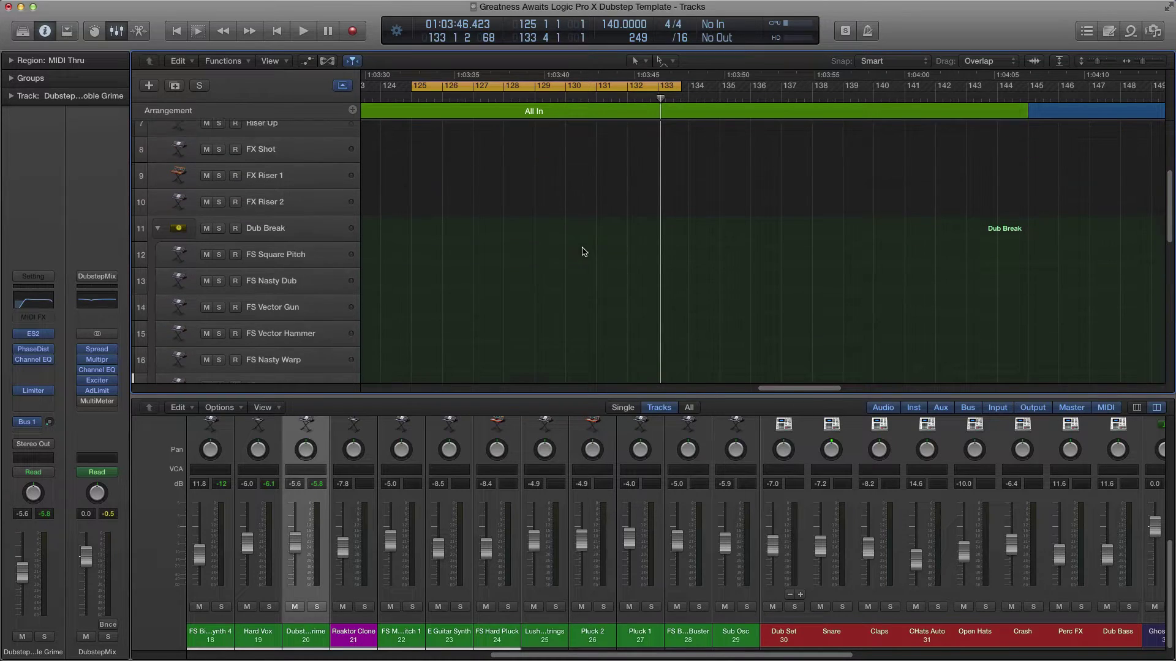
pyautogui.scroll(8, 585, 247)
pyautogui.scroll(4, 585, 247)
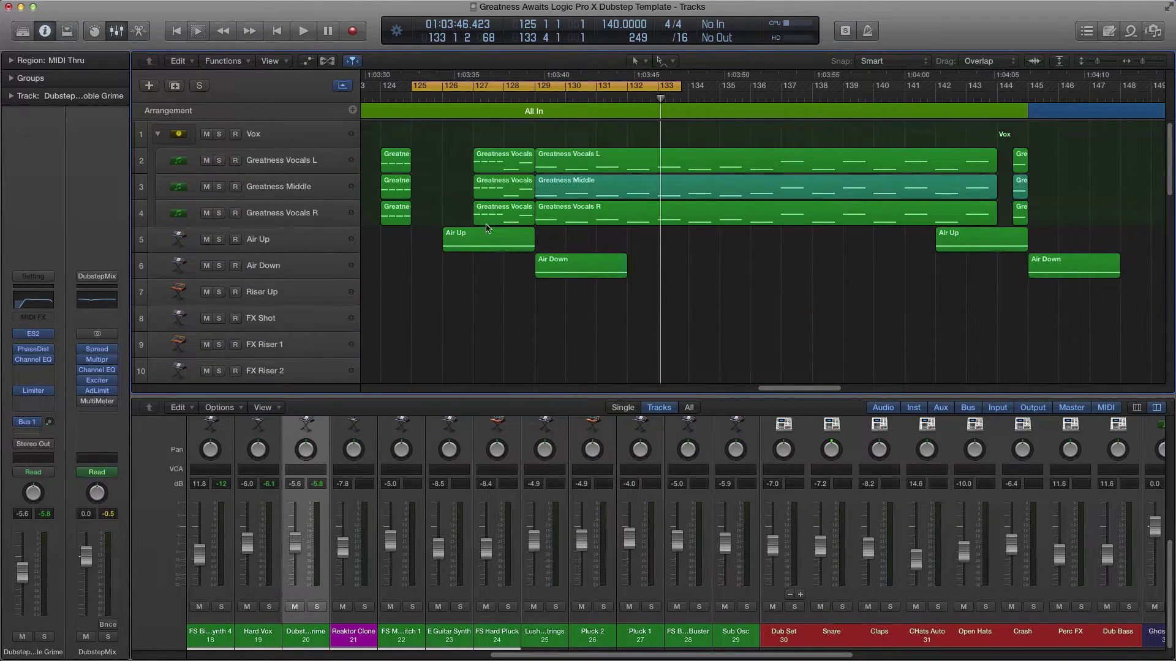
pyautogui.scroll(-14, 494, 229)
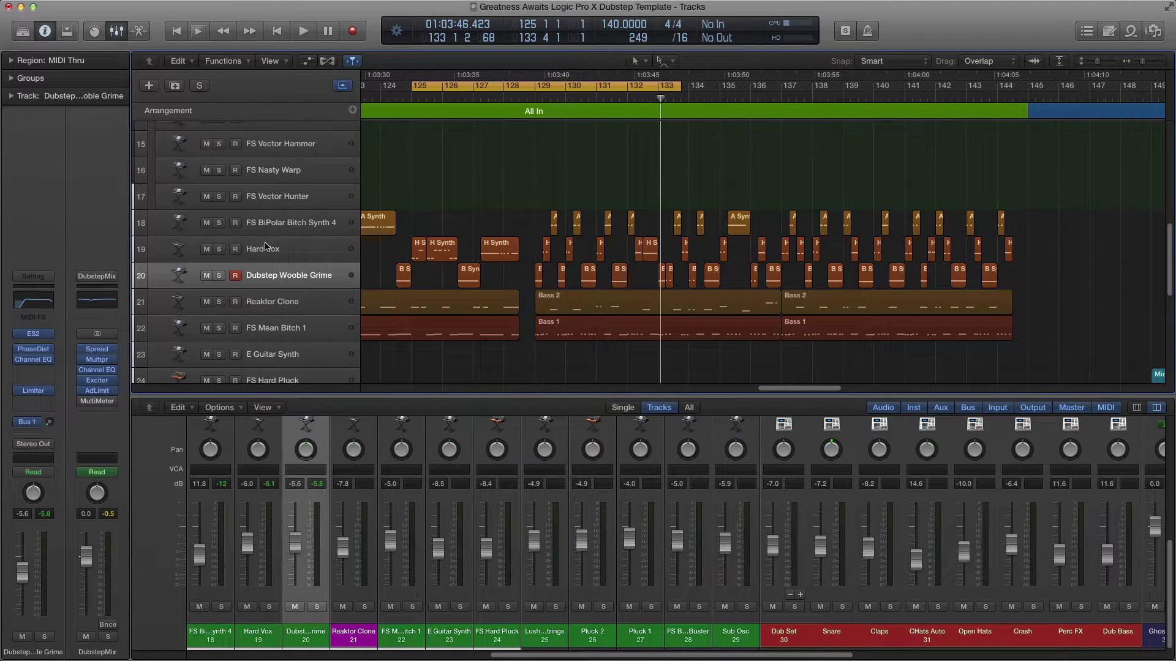
pyautogui.click(265, 245)
pyautogui.click(267, 229)
pyautogui.scroll(-6, 341, 246)
pyautogui.scroll(7, 341, 247)
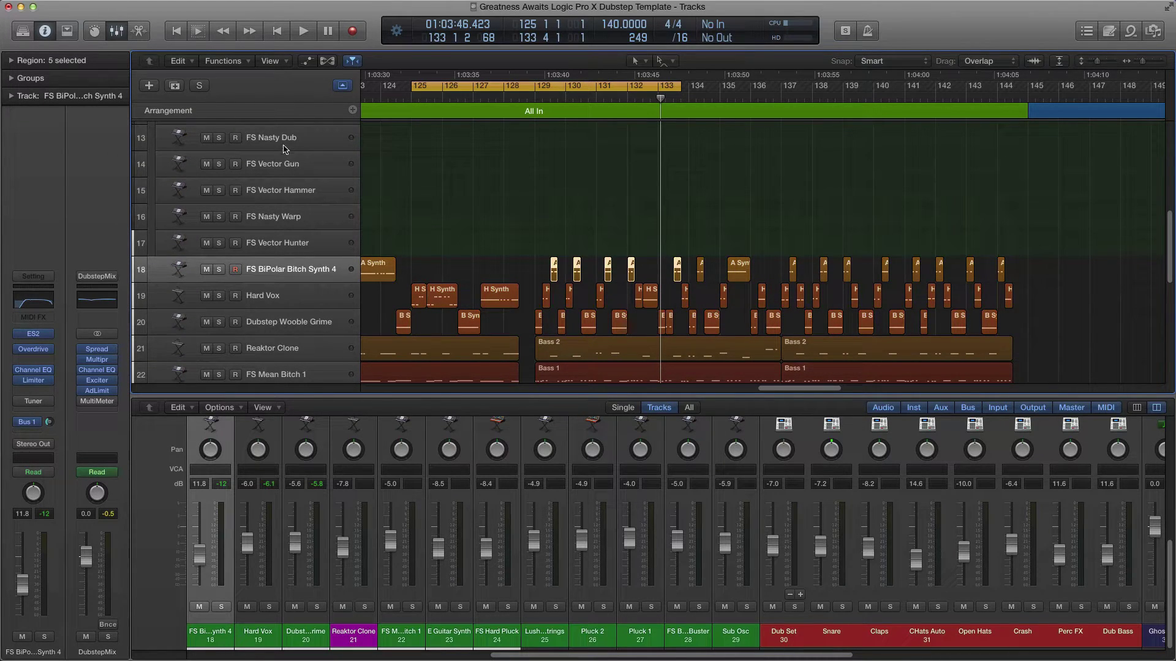
# - Set the cycle range over the Break section, from bar 97 to bar 113
pyautogui.hscroll(10, 552, 217)
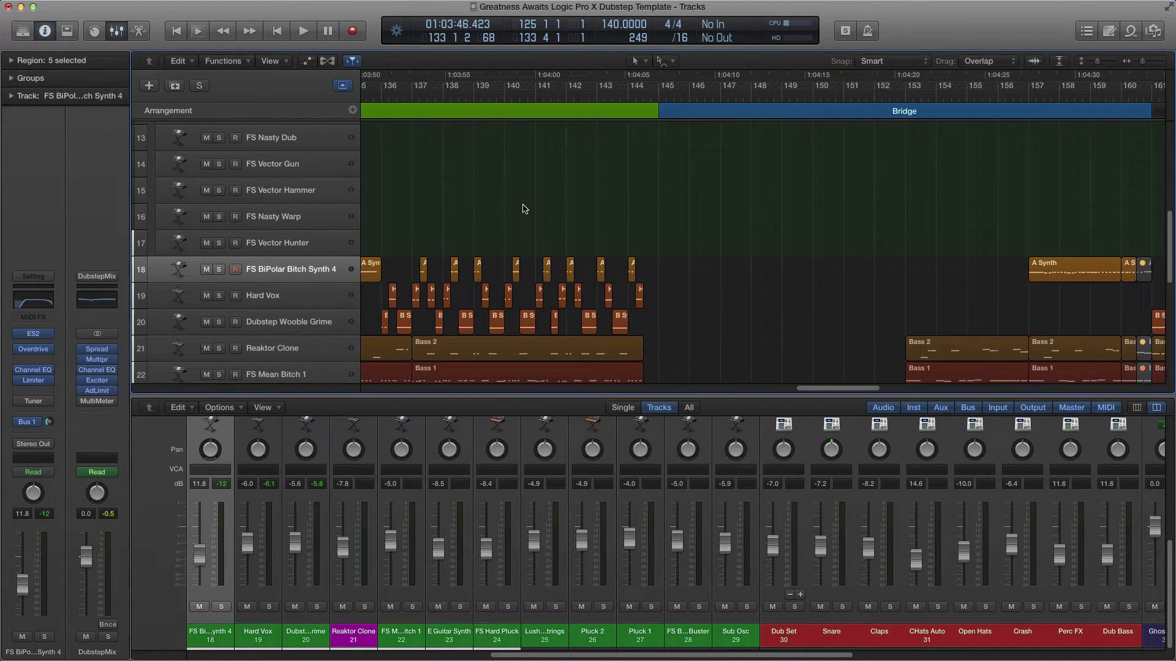
pyautogui.hscroll(-8, 555, 221)
pyautogui.click(452, 86)
pyautogui.scroll(-5, 597, 169)
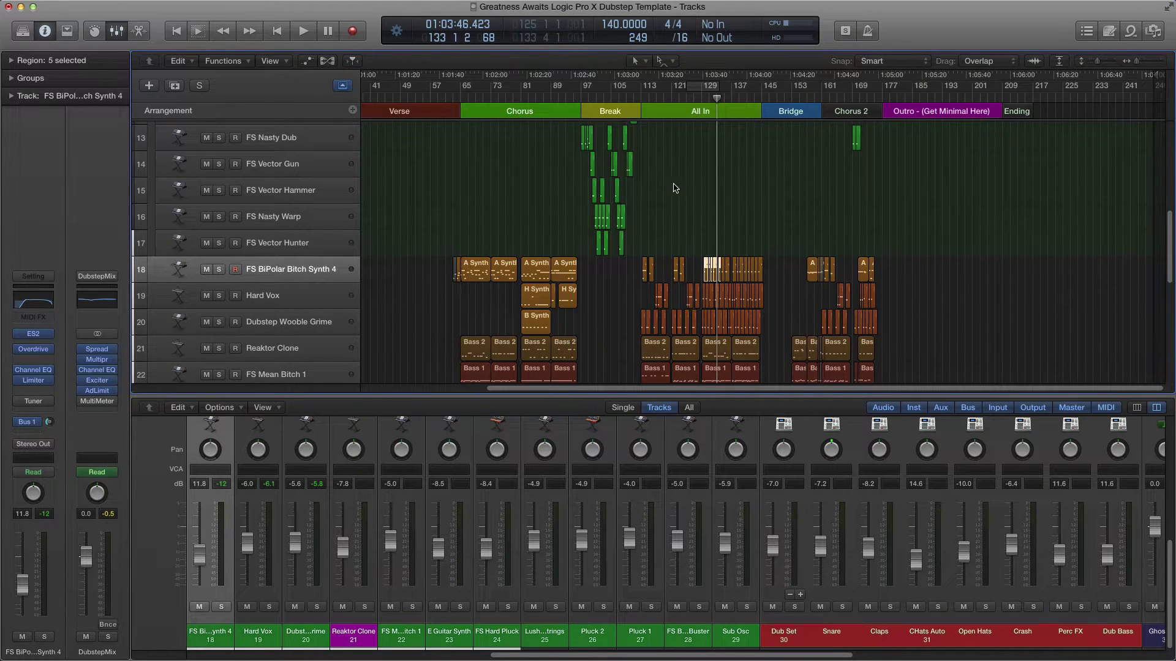
pyautogui.scroll(4, 661, 189)
pyautogui.scroll(5, 573, 180)
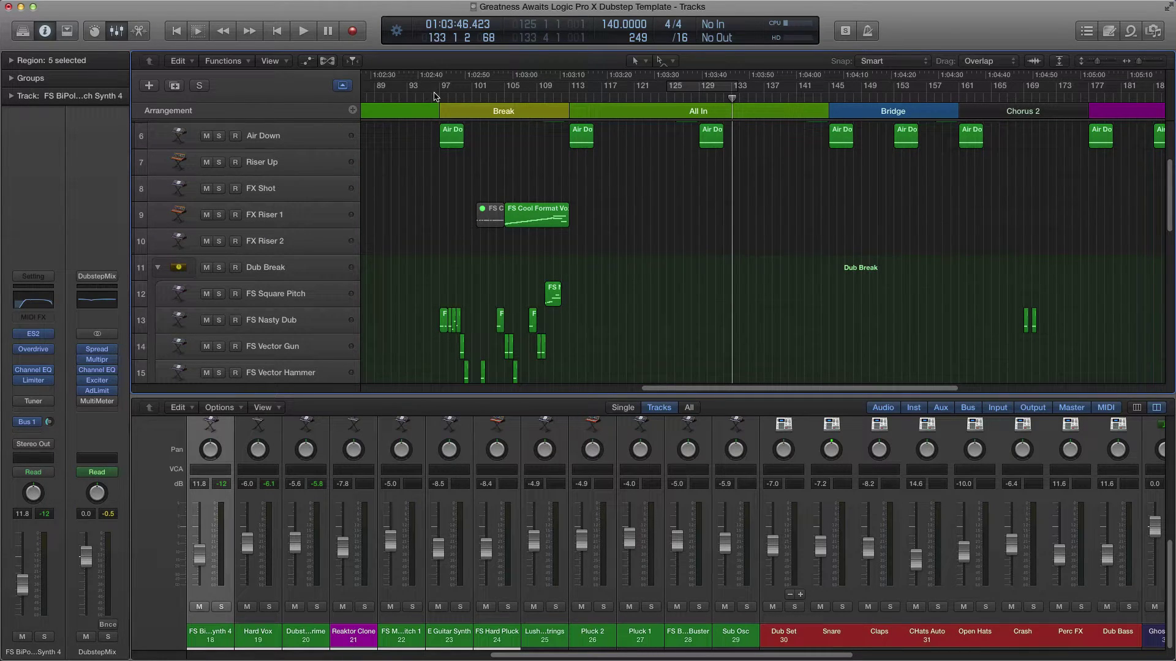
pyautogui.moveTo(442, 92); pyautogui.dragTo(568, 91)
pyautogui.scroll(-10, 438, 188)
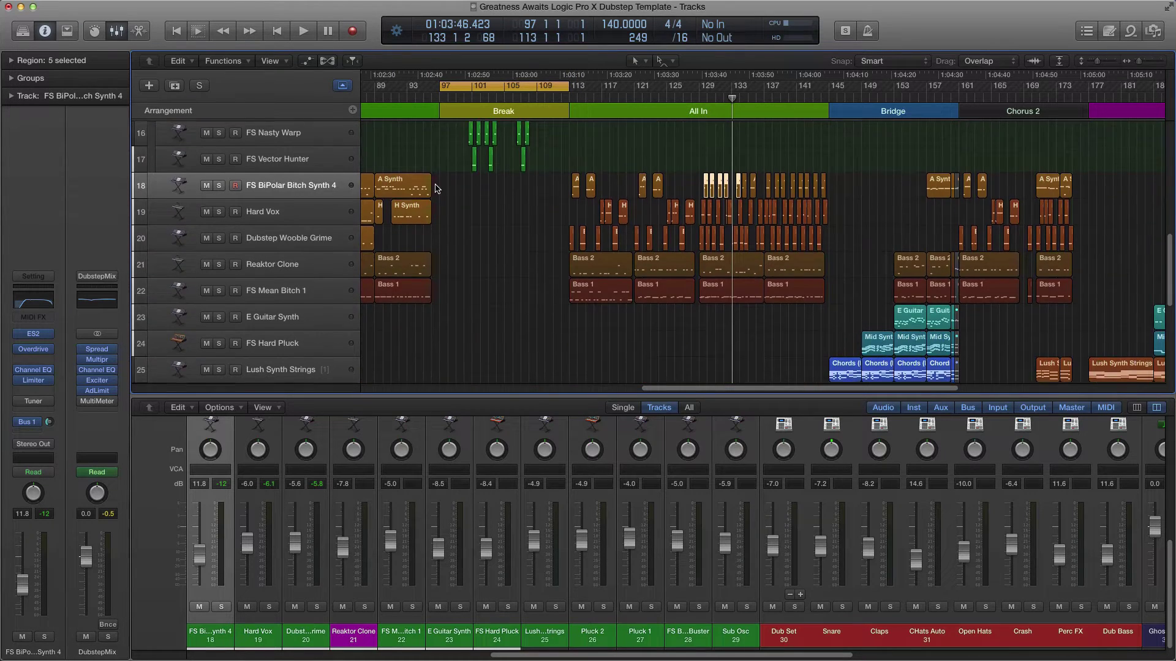
# - Start playback from bar 97 at the beginning of the Break section and turn cycle mode off
pyautogui.scroll(6, 459, 193)
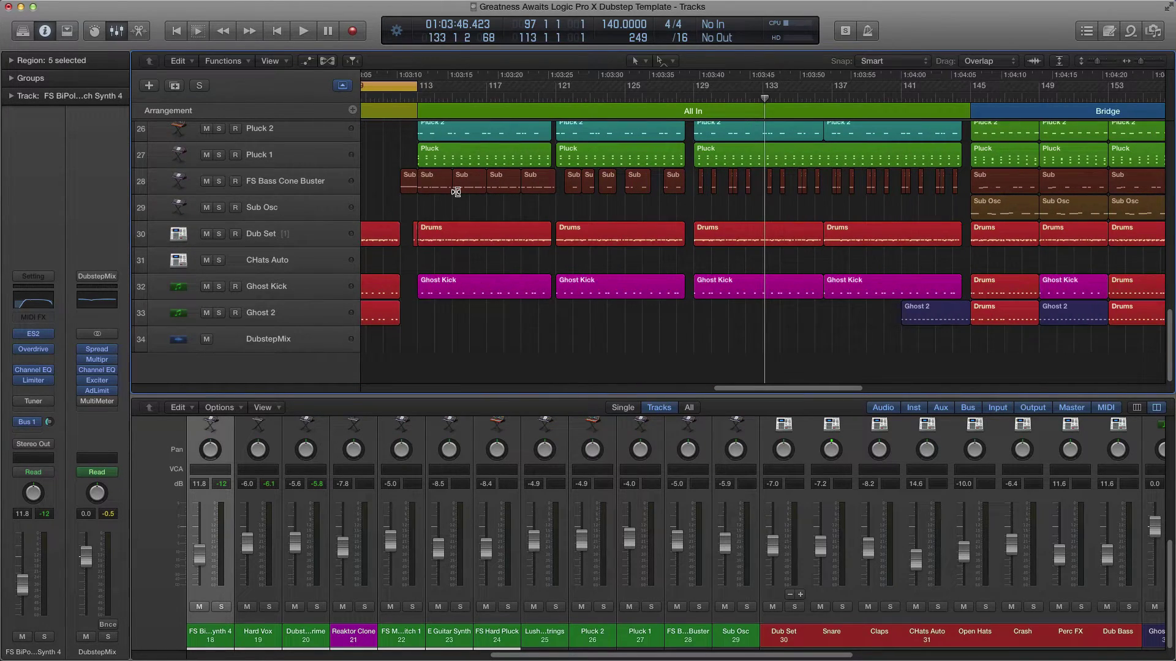
pyautogui.scroll(9, 472, 203)
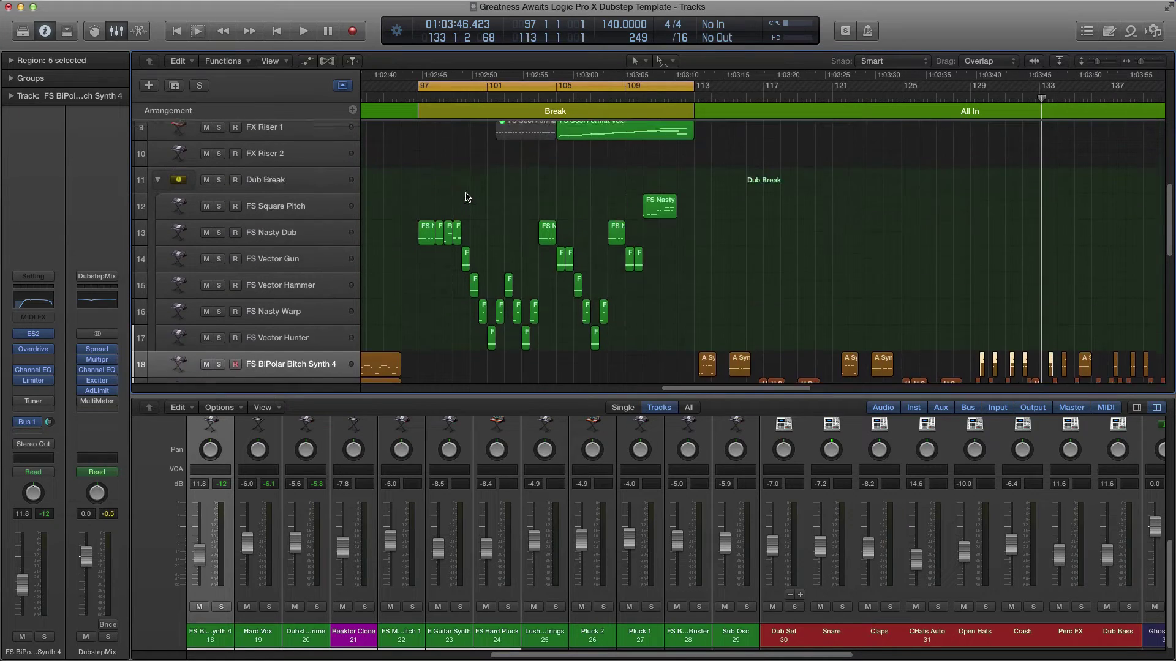
pyautogui.click(406, 101)
pyautogui.press('space')
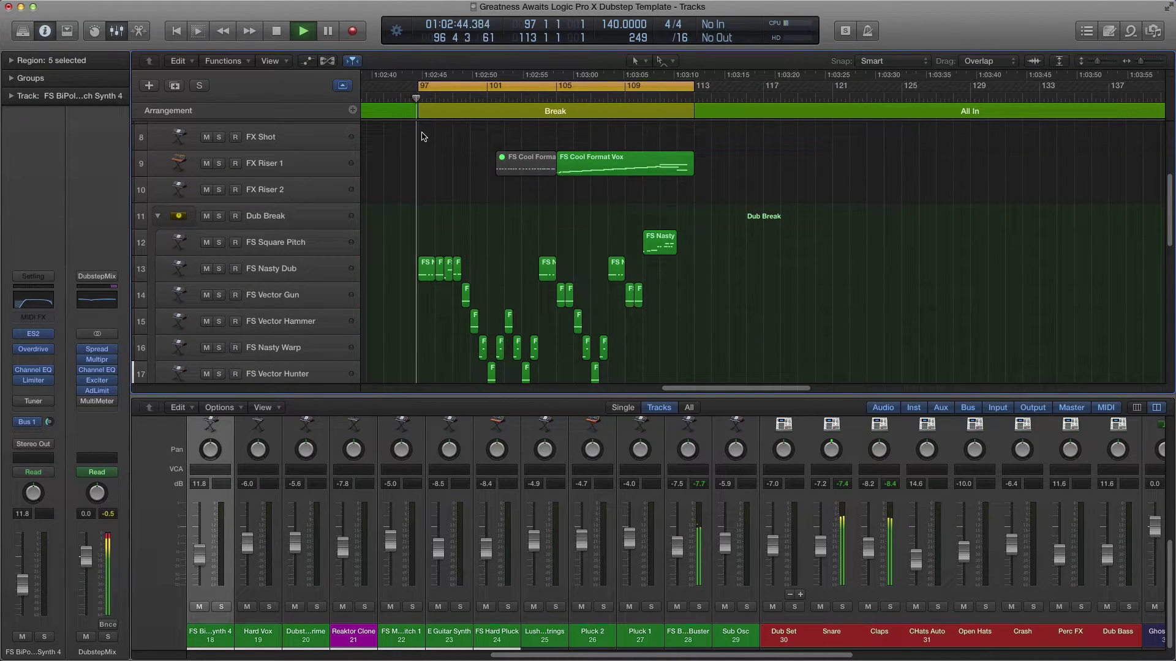
pyautogui.press('c')
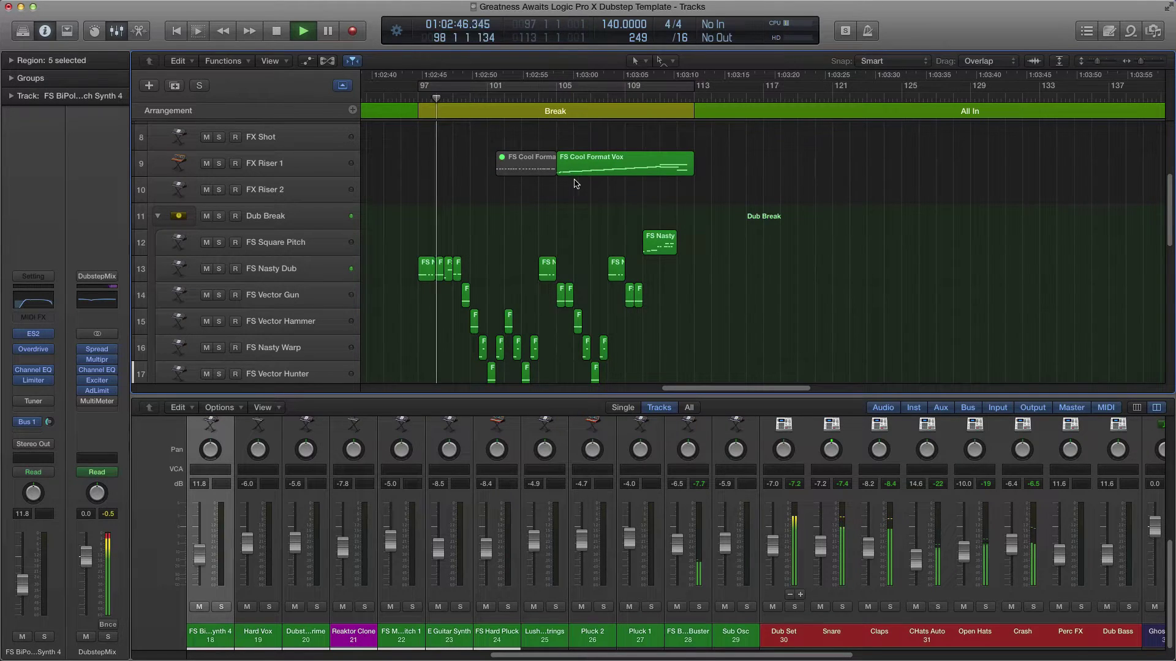
# - Look through the Break section's tracks during playback, zooming in on its regions, and stop shortly after the All In section begins
pyautogui.press('super+Right')
pyautogui.hscroll(-10, 554, 192)
pyautogui.hscroll(4, 821, 267)
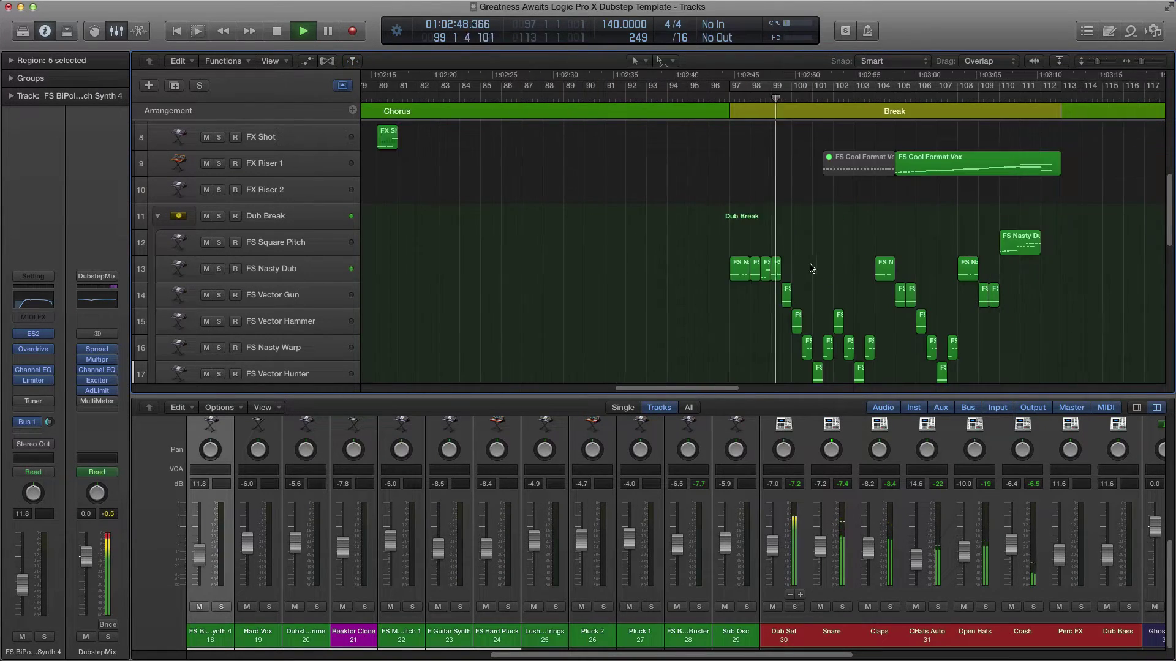
pyautogui.hscroll(5, 811, 268)
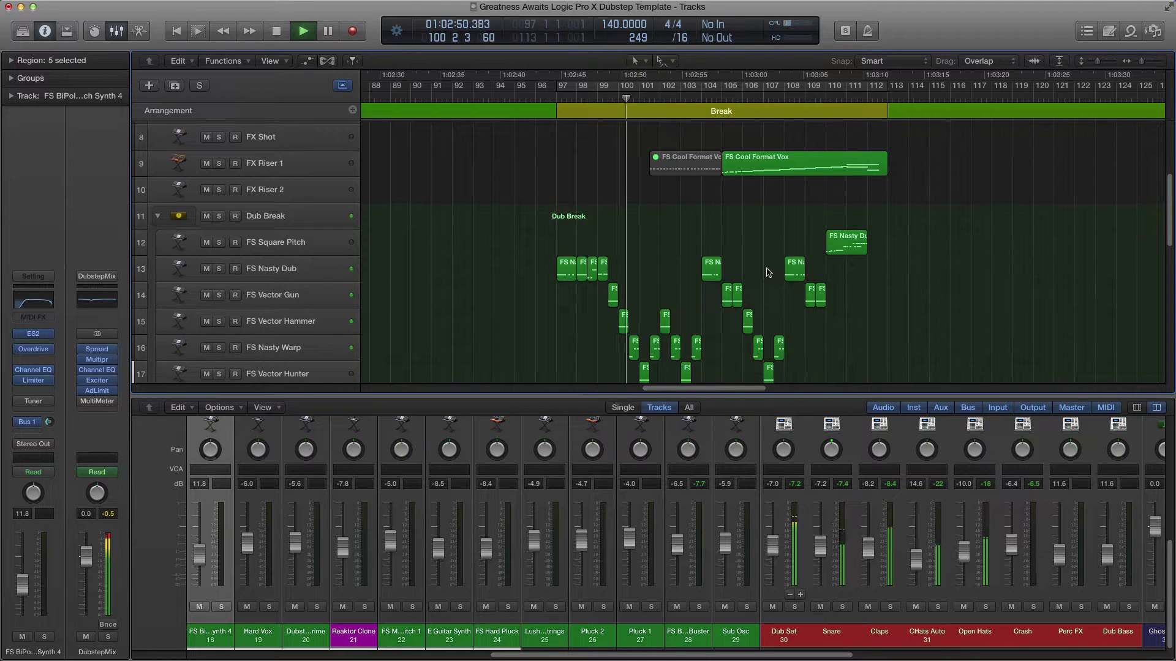
pyautogui.scroll(-6, 784, 271)
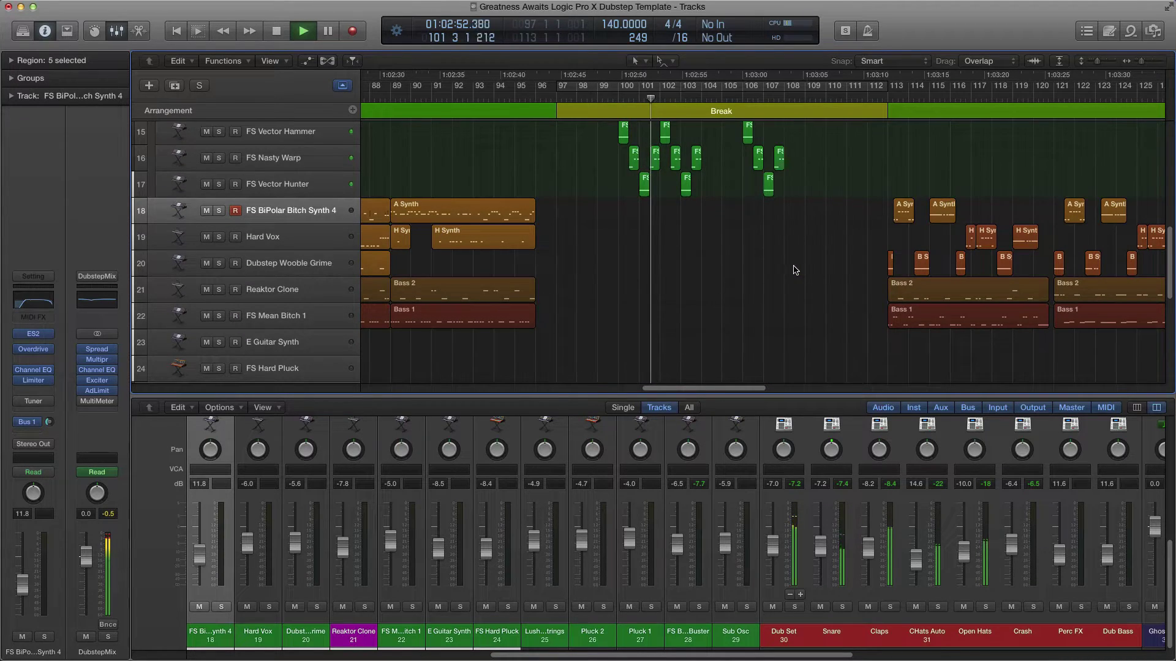
pyautogui.scroll(-9, 793, 270)
pyautogui.scroll(4, 787, 273)
pyautogui.scroll(15, 787, 272)
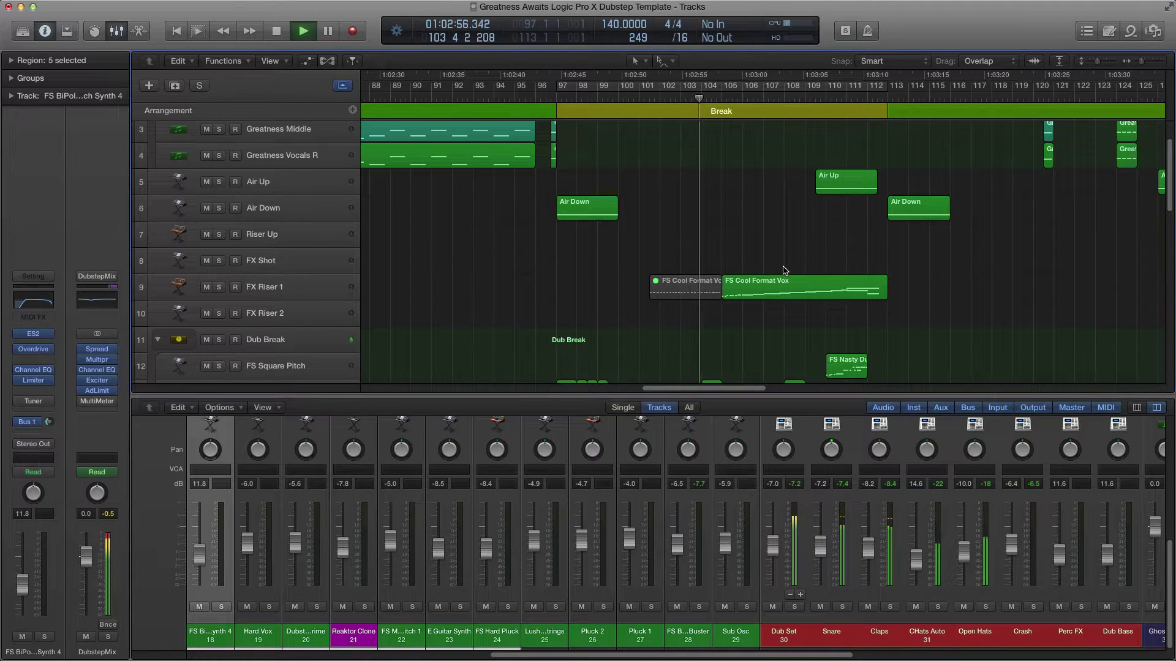
pyautogui.hscroll(3, 784, 270)
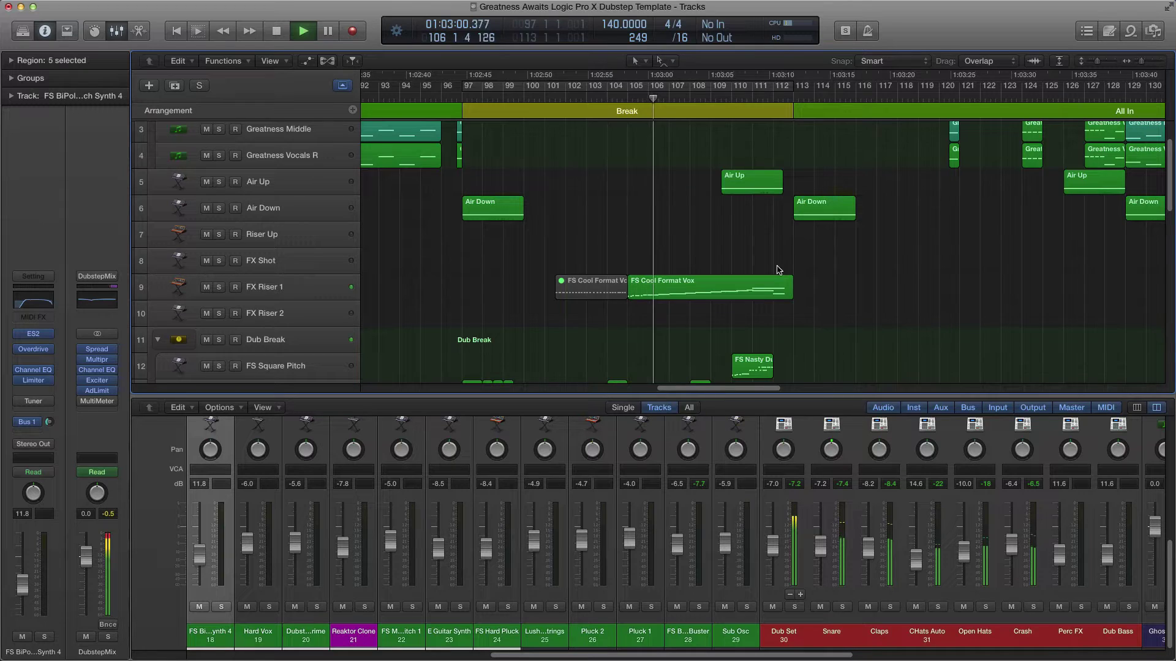
pyautogui.hscroll(2, 778, 270)
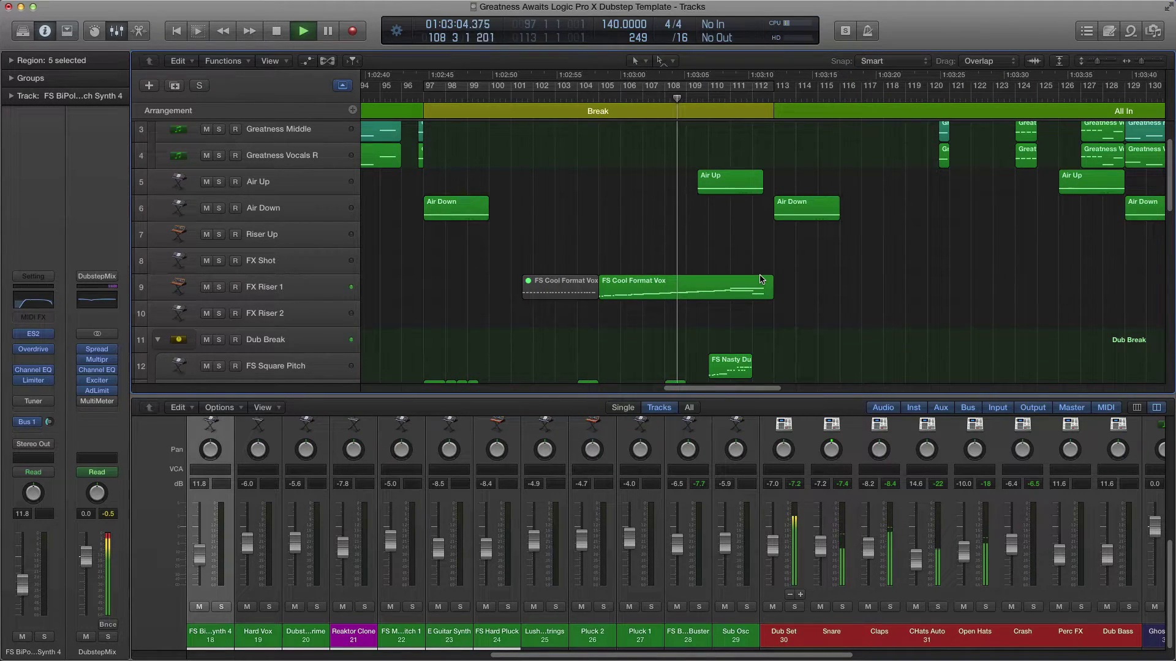
pyautogui.hscroll(2, 762, 280)
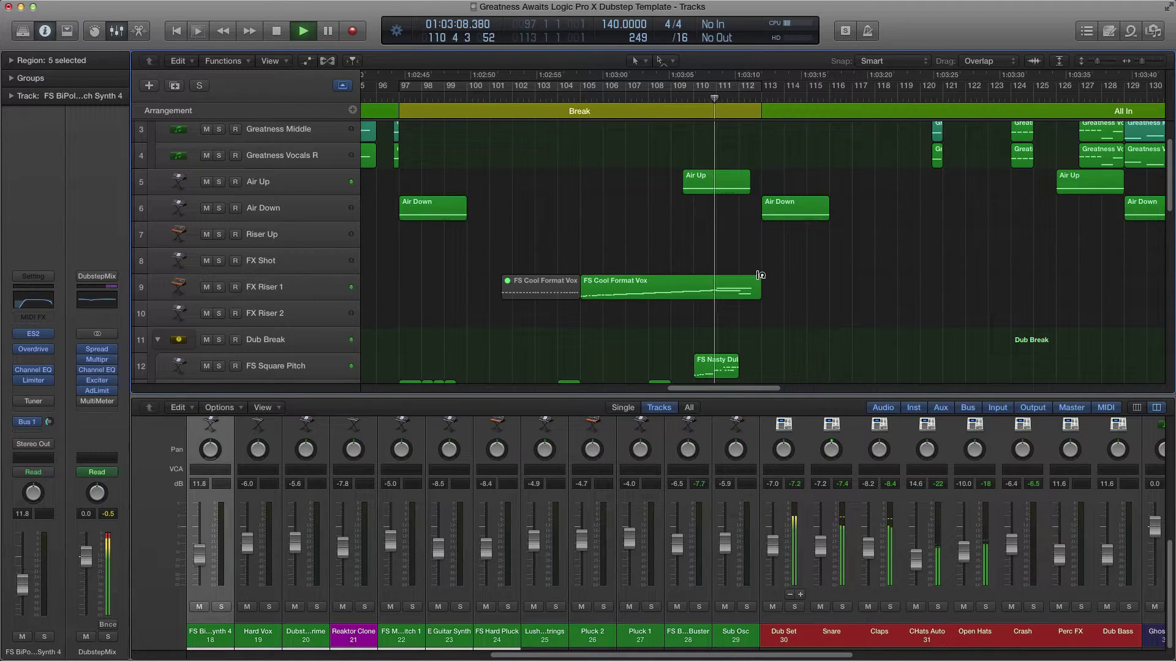
pyautogui.click(277, 35)
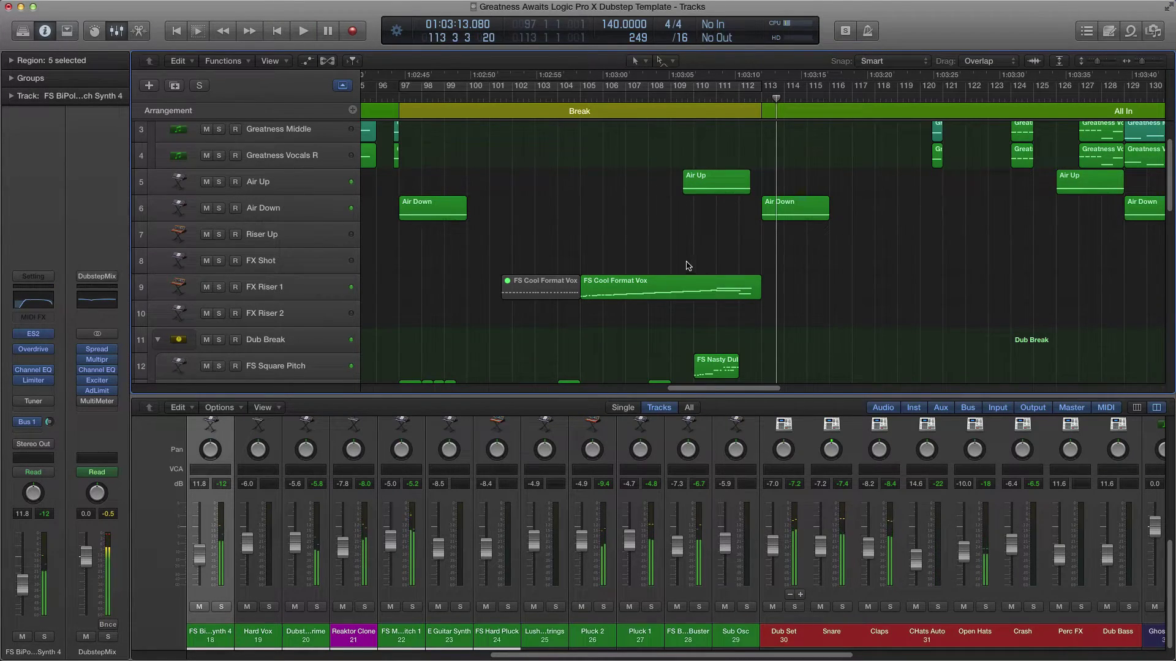
# - Examine the Dub Break stack's regions in the Break section, selecting FS Vector Hunter, the Dub Break stack and FS Square Pitch
pyautogui.scroll(-5, 688, 265)
pyautogui.scroll(-7, 698, 272)
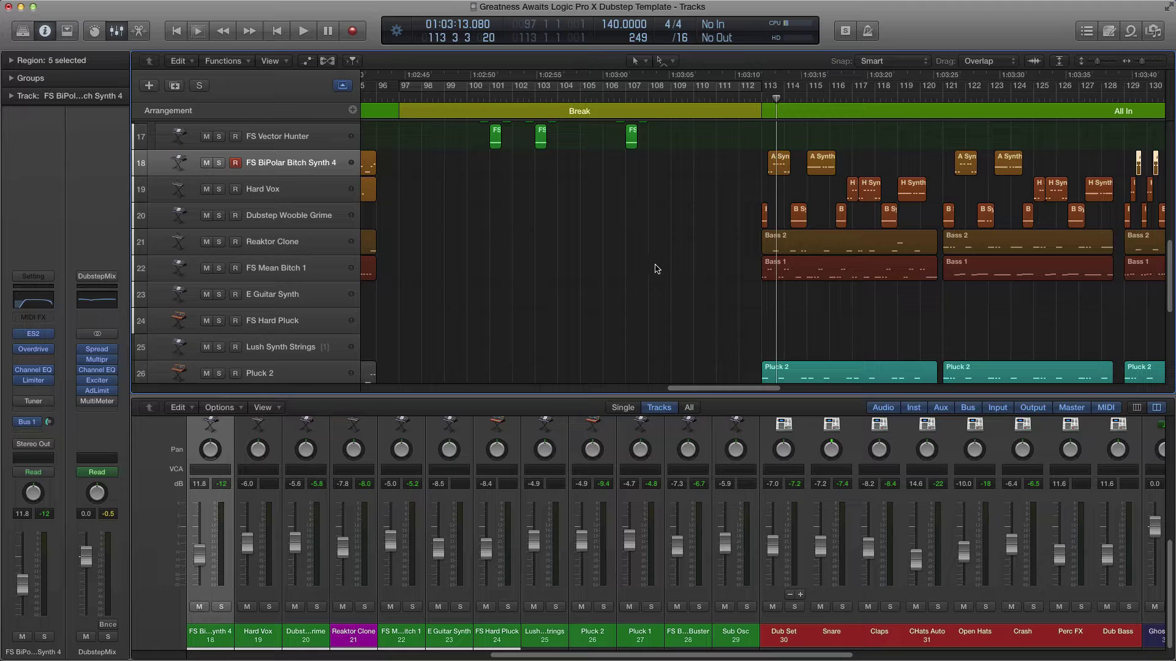
pyautogui.scroll(7, 591, 294)
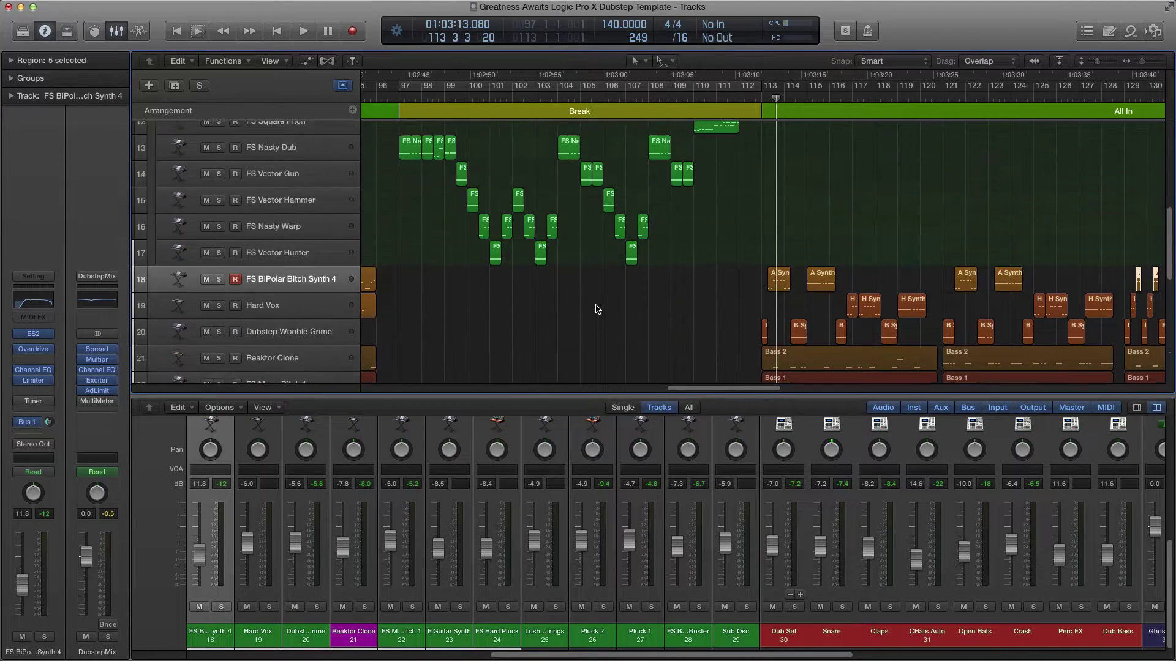
pyautogui.scroll(-2, 559, 306)
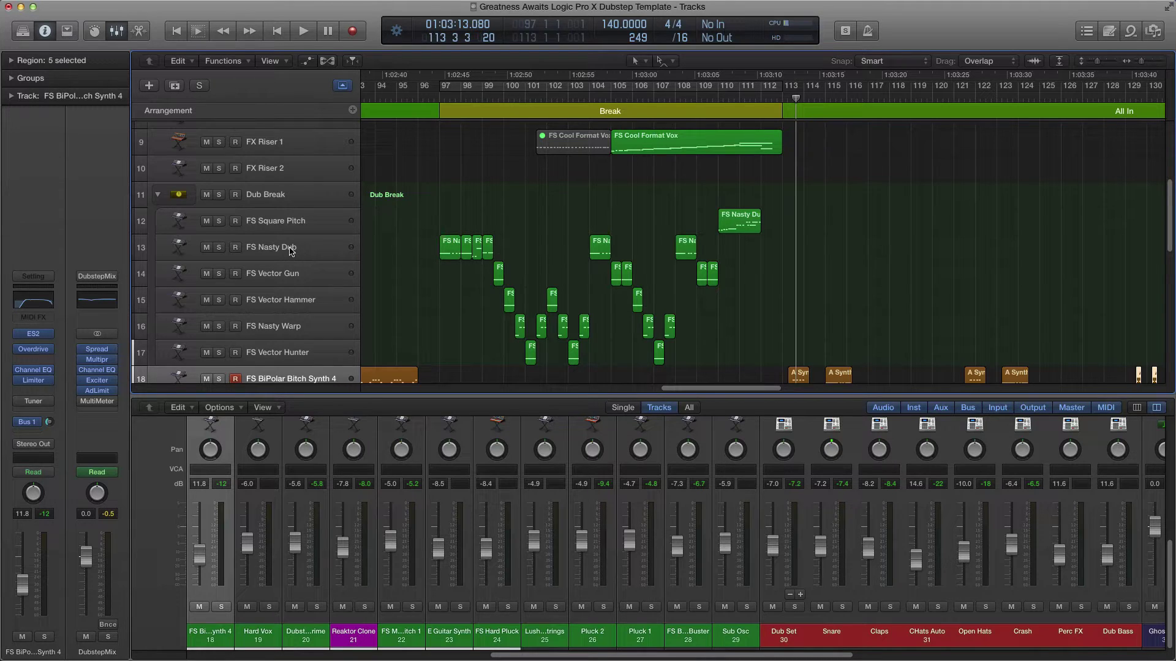
pyautogui.click(299, 348)
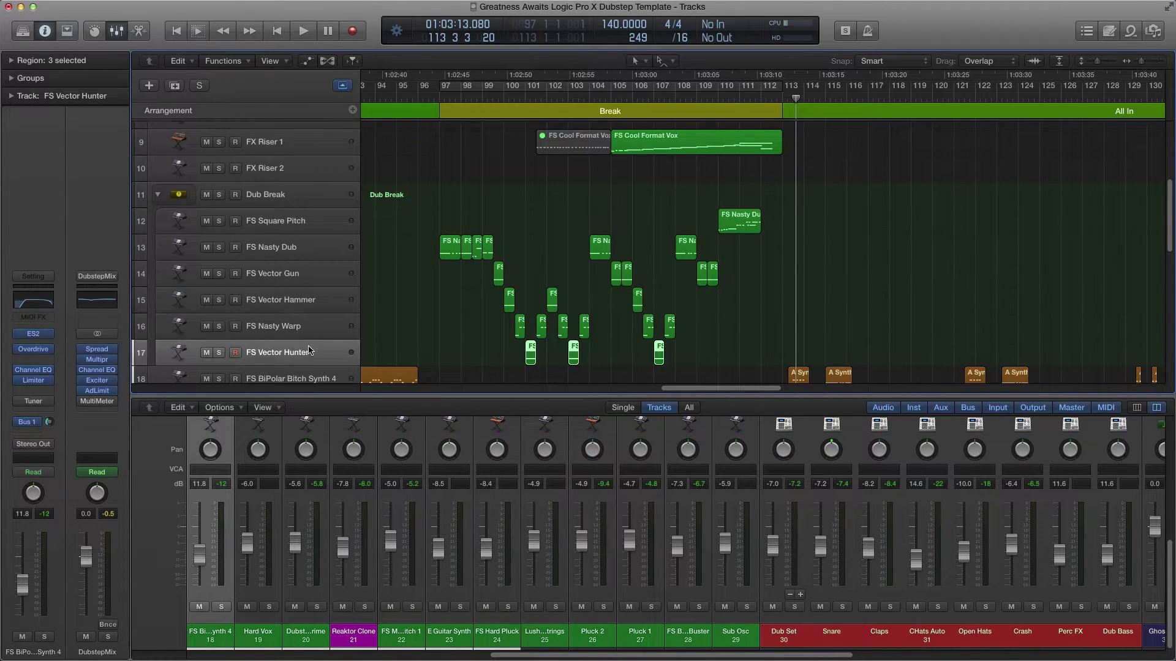
pyautogui.click(280, 194)
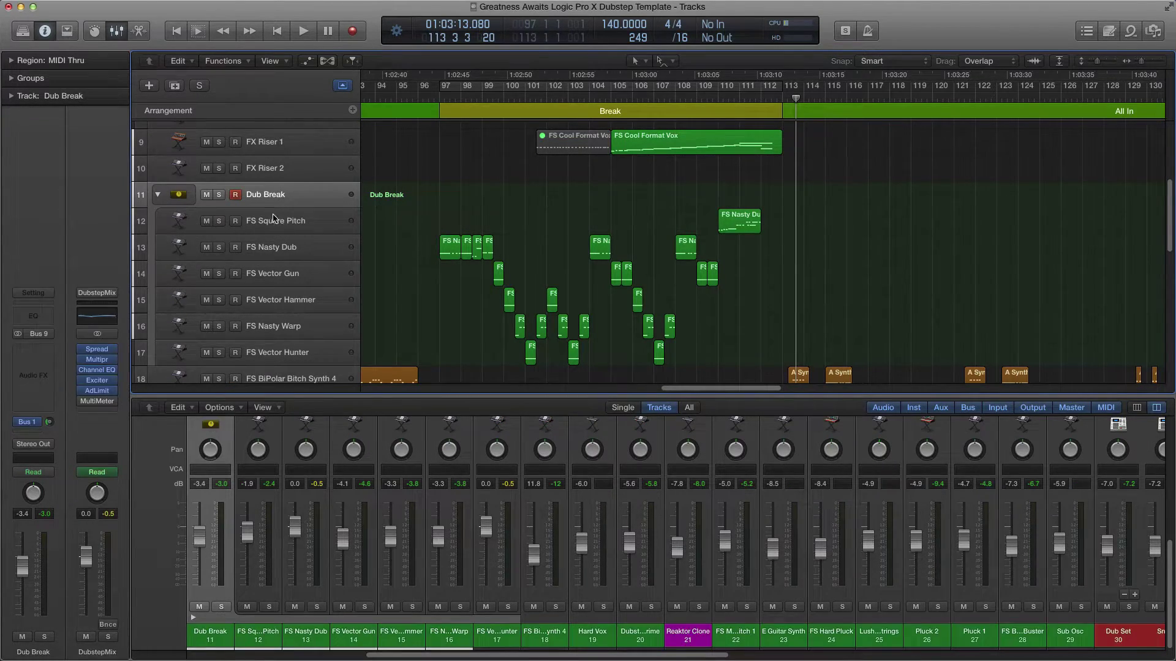
pyautogui.click(305, 223)
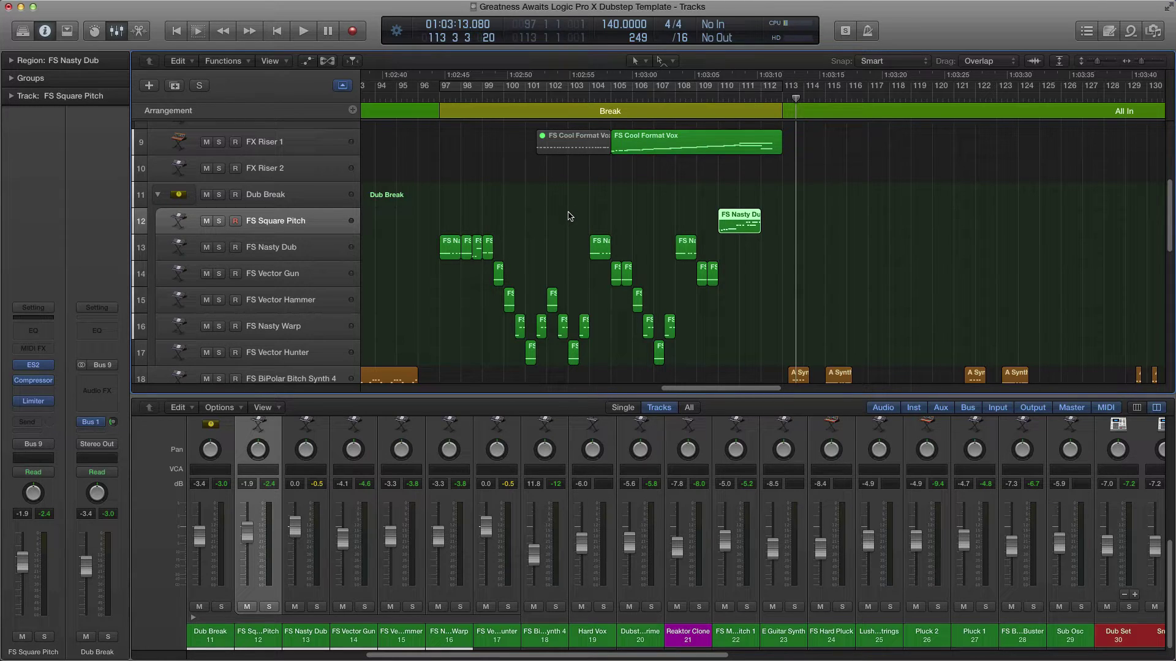
pyautogui.scroll(2, 599, 221)
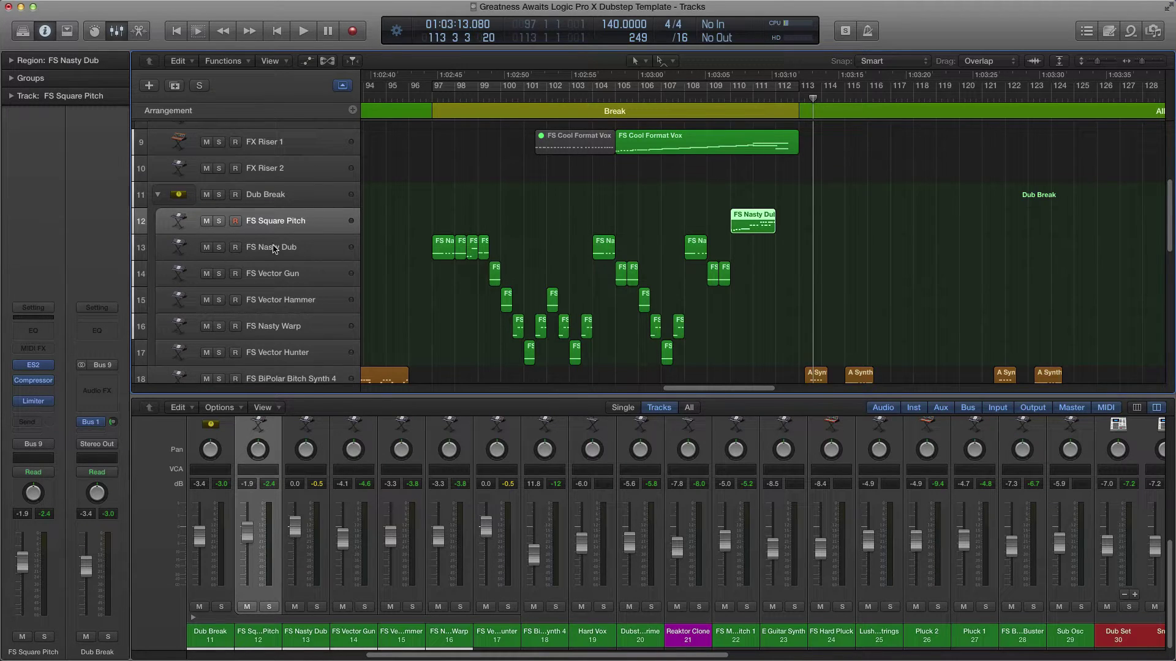
# - Open the ES2 on FS Nasty Dub, audition it with oscillators 1 and 3 off, and turn both back on
pyautogui.click(308, 248)
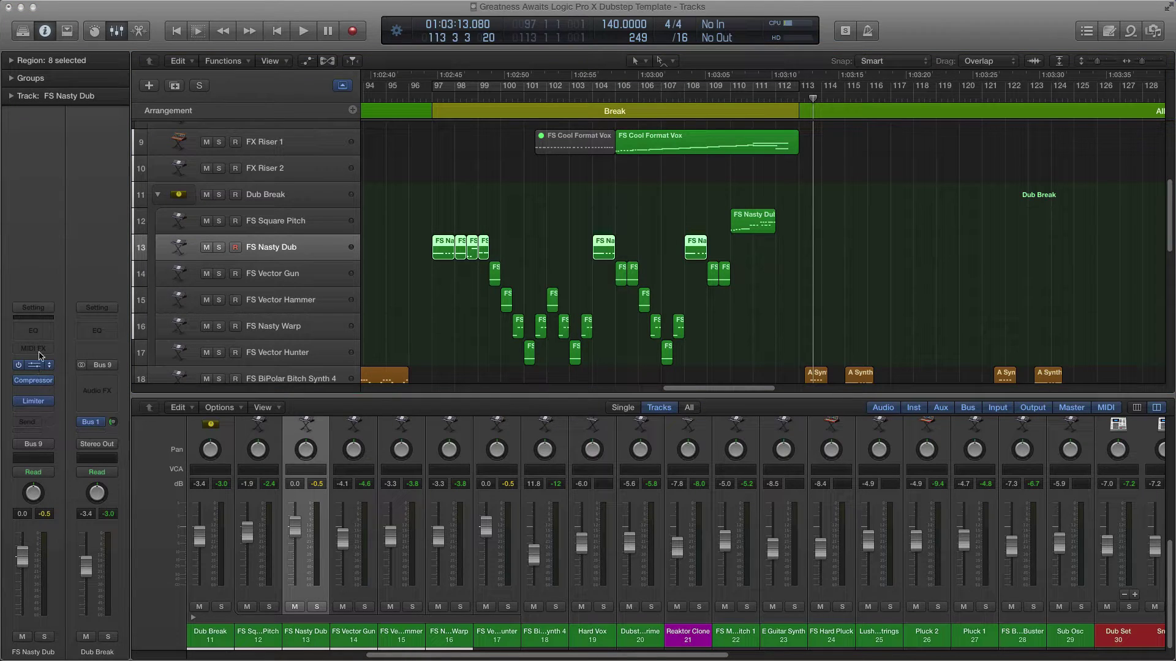
pyautogui.press('v')
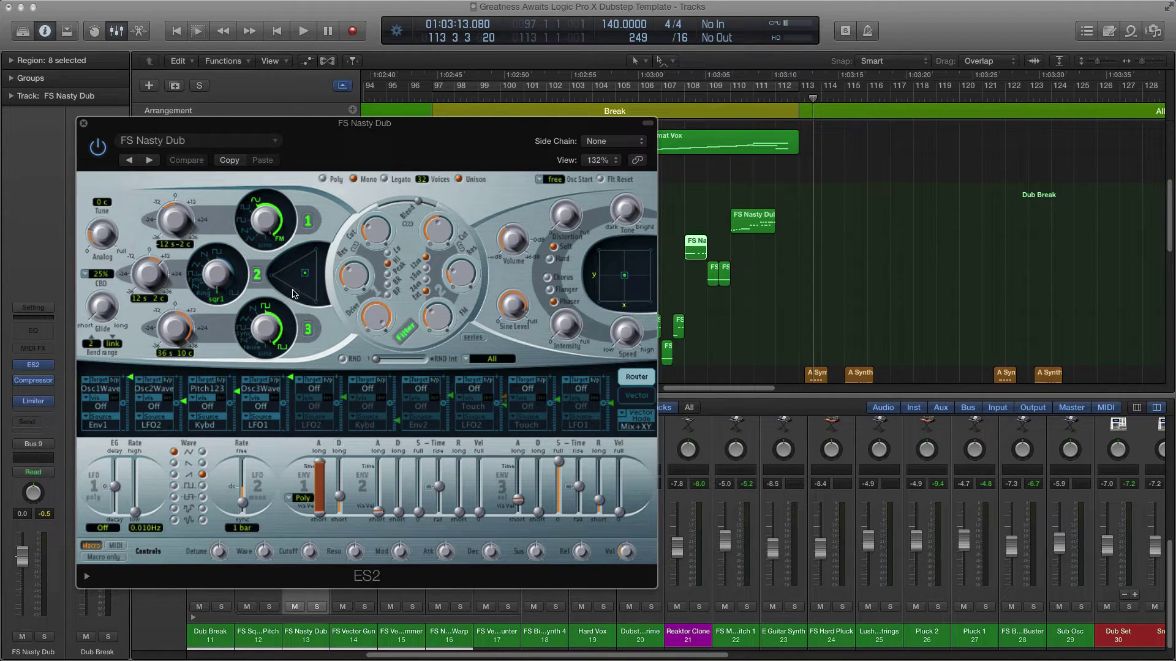
pyautogui.click(309, 222)
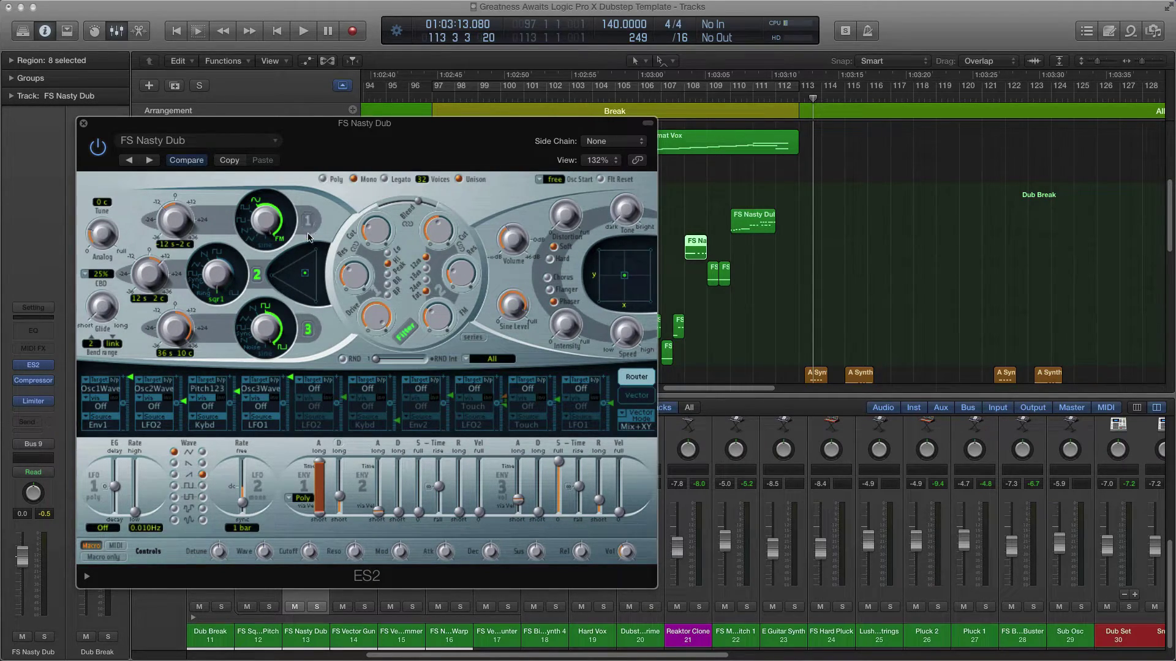
pyautogui.click(308, 330)
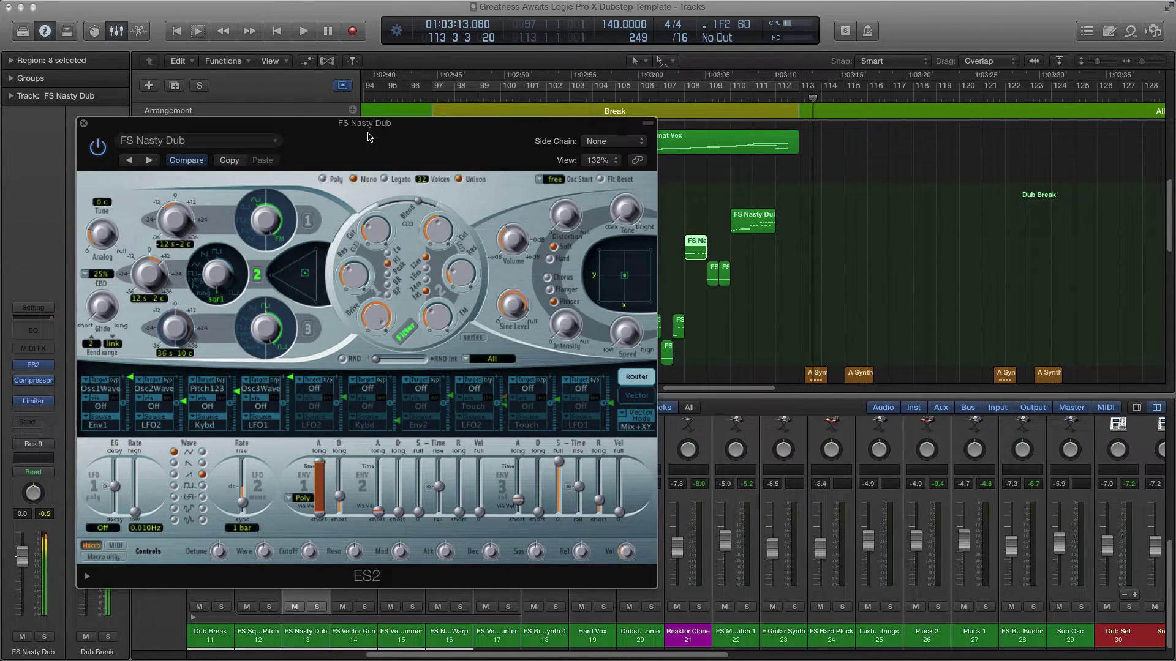
pyautogui.moveTo(363, 133); pyautogui.dragTo(481, 150)
pyautogui.click(428, 239)
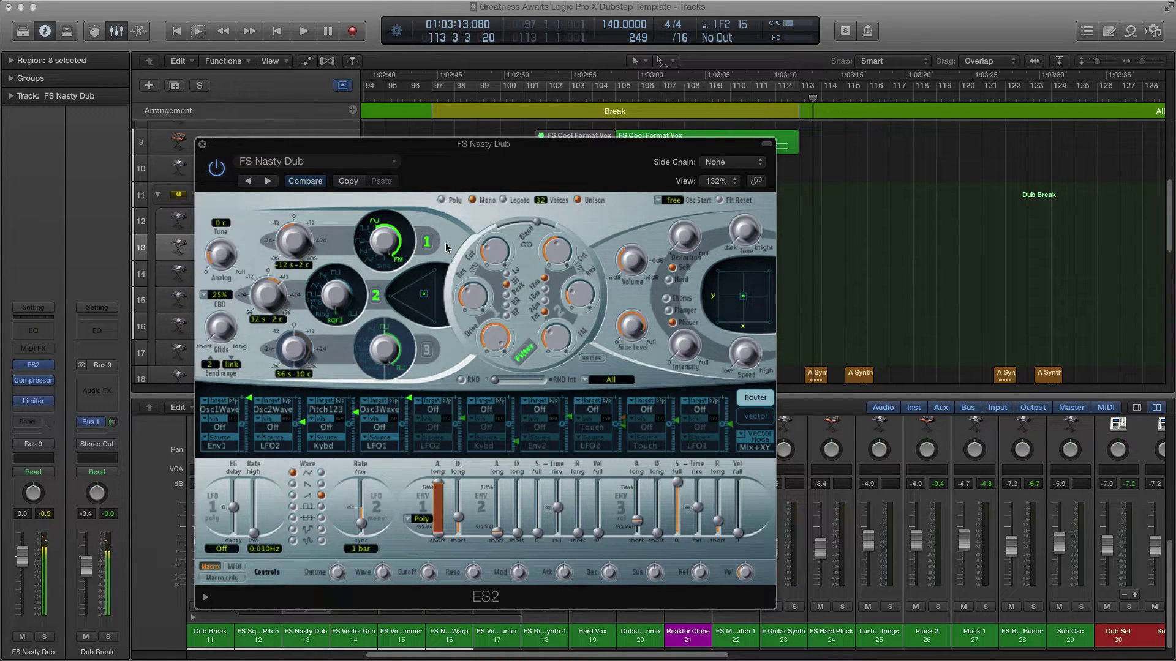
pyautogui.click(427, 351)
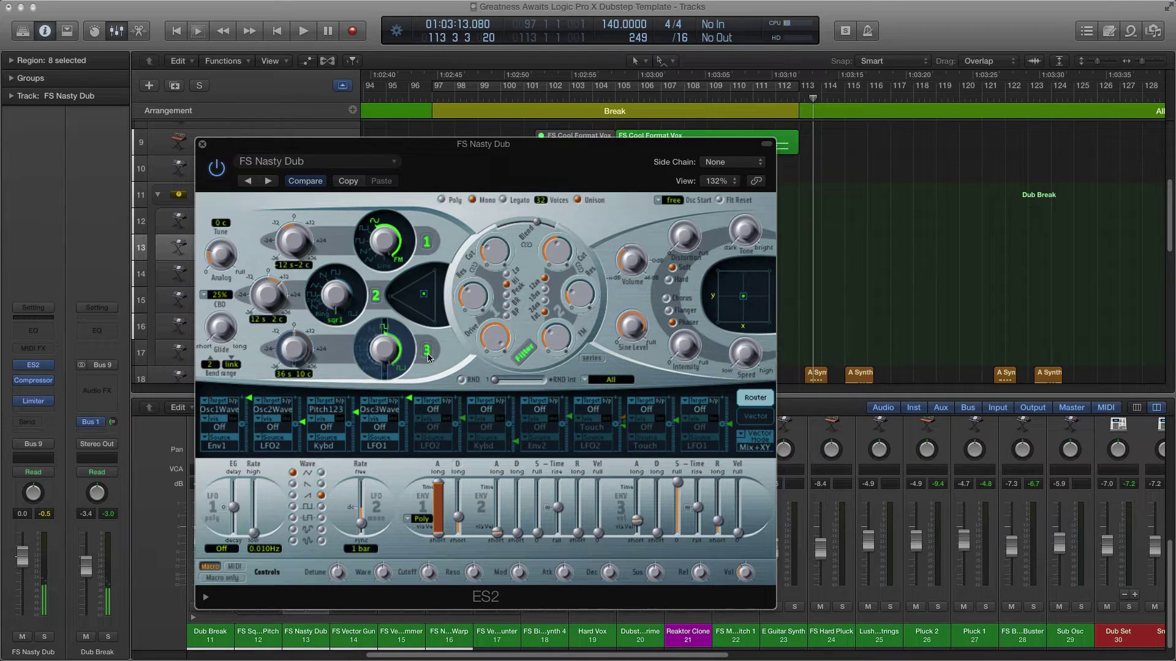
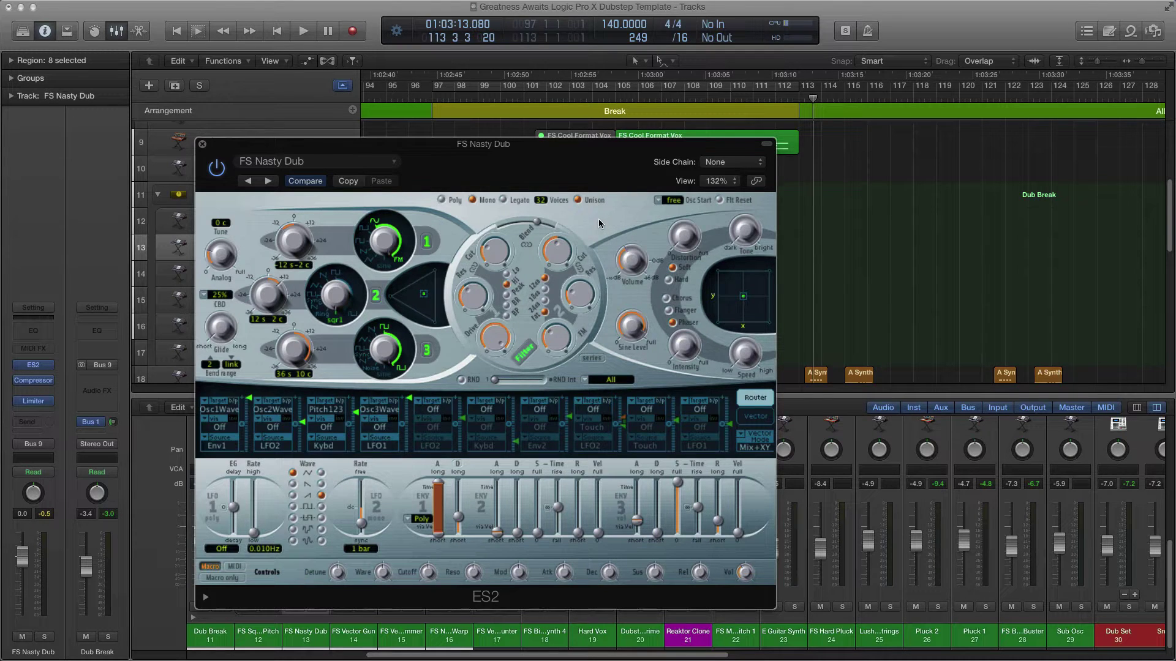
# - Examine FS Nasty Dub's vector envelope, return to the modulation router, and close the ES2
pyautogui.moveTo(566, 152); pyautogui.dragTo(501, 151)
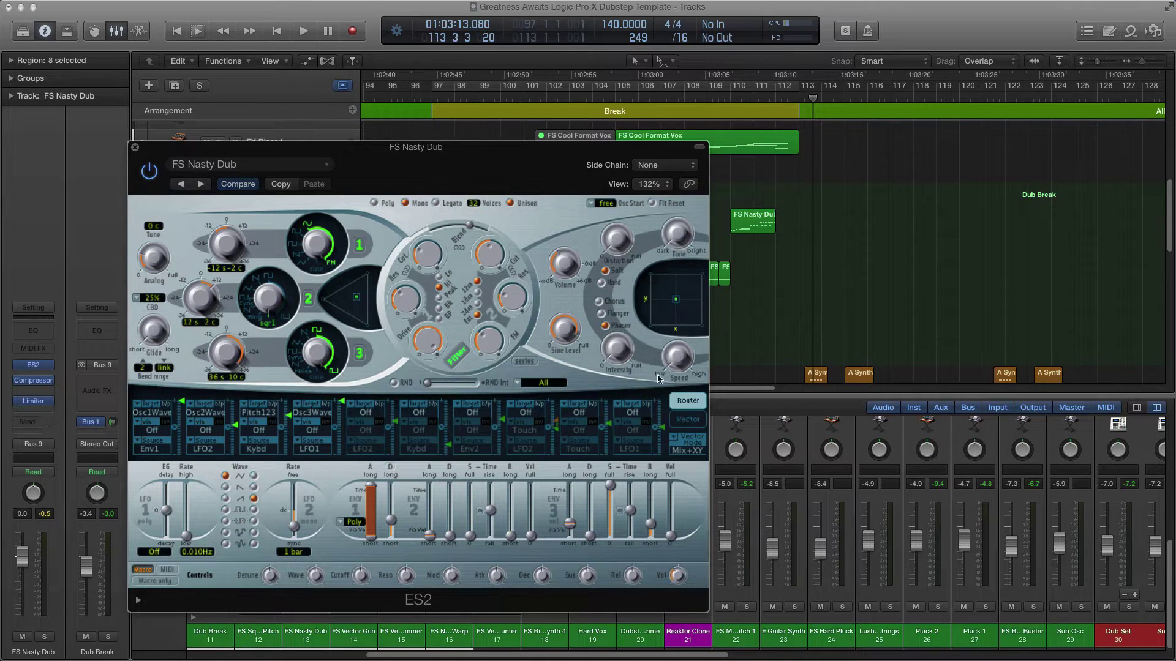
pyautogui.click(688, 420)
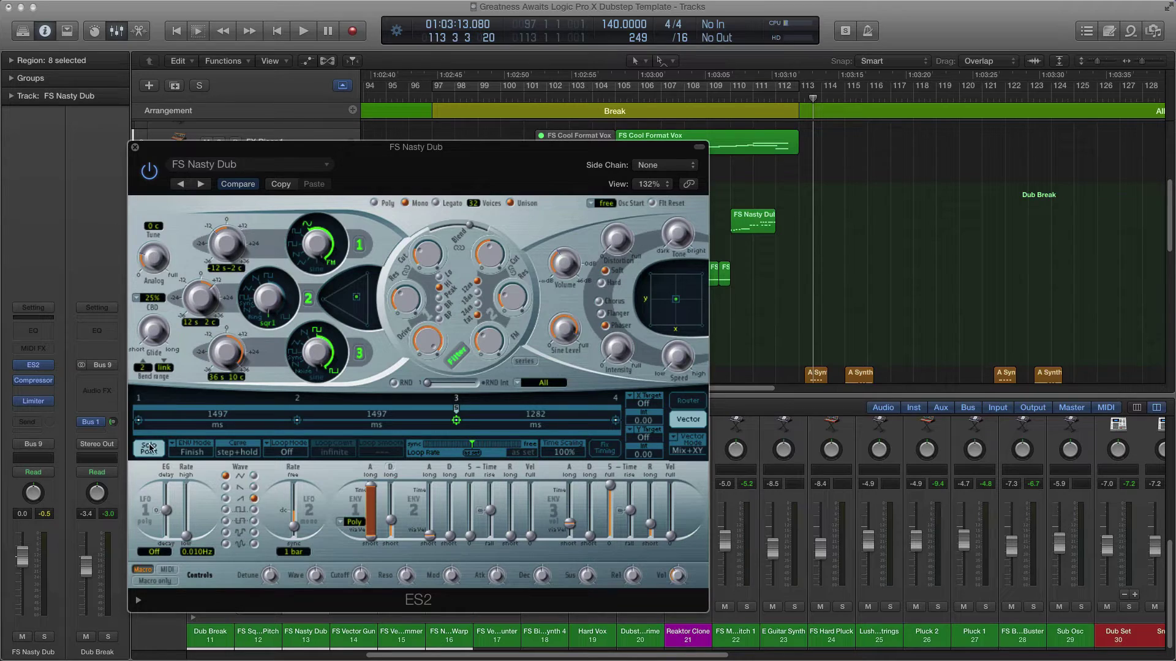
pyautogui.click(687, 401)
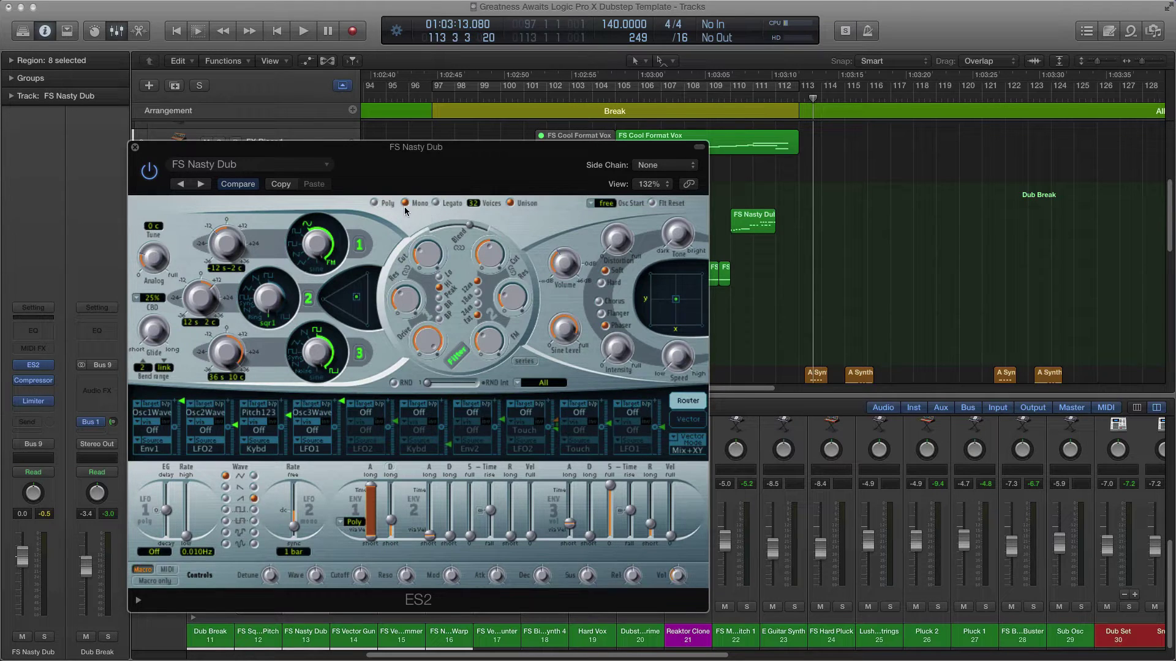
pyautogui.moveTo(263, 151); pyautogui.dragTo(236, 167)
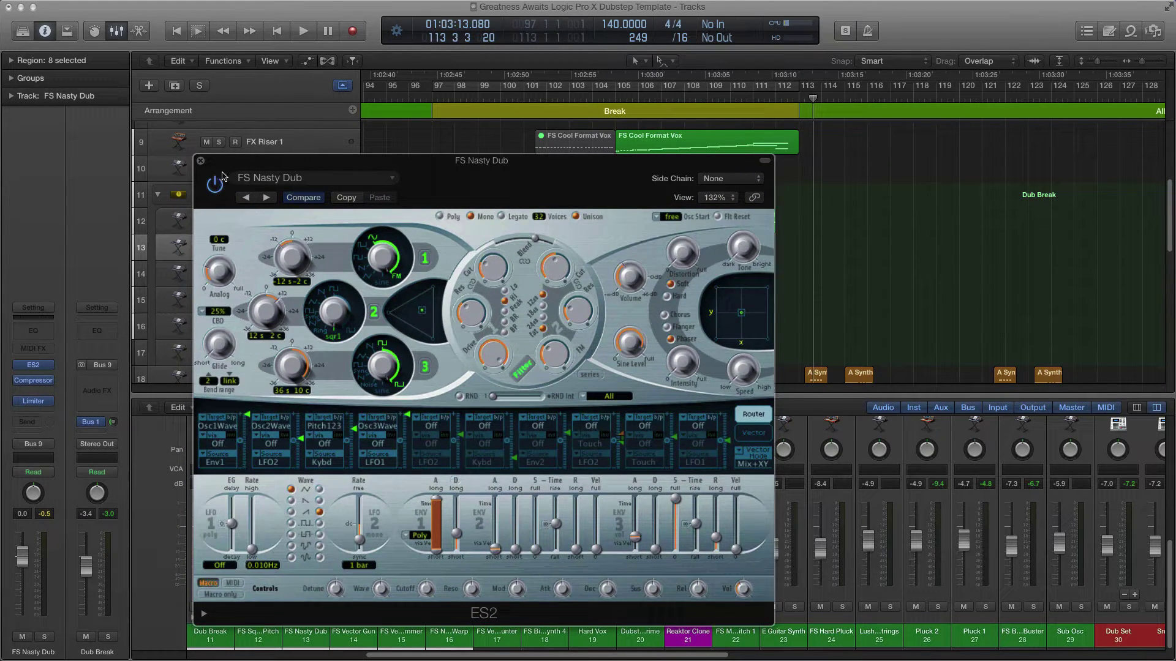
pyautogui.moveTo(228, 162); pyautogui.dragTo(235, 163)
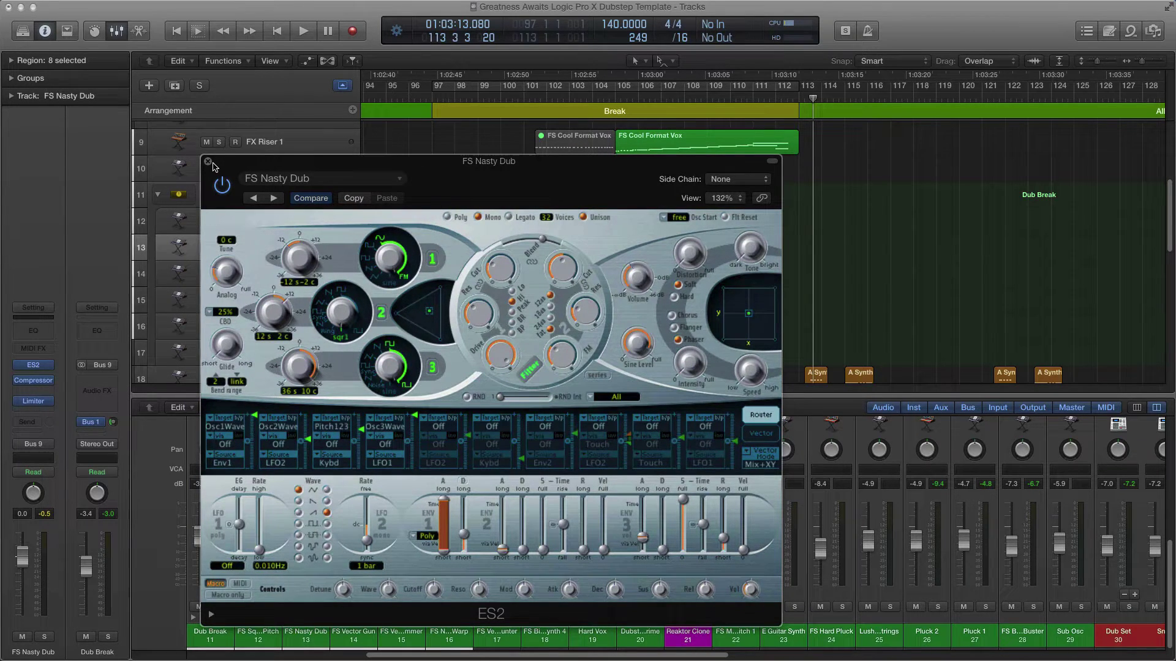
pyautogui.click(207, 162)
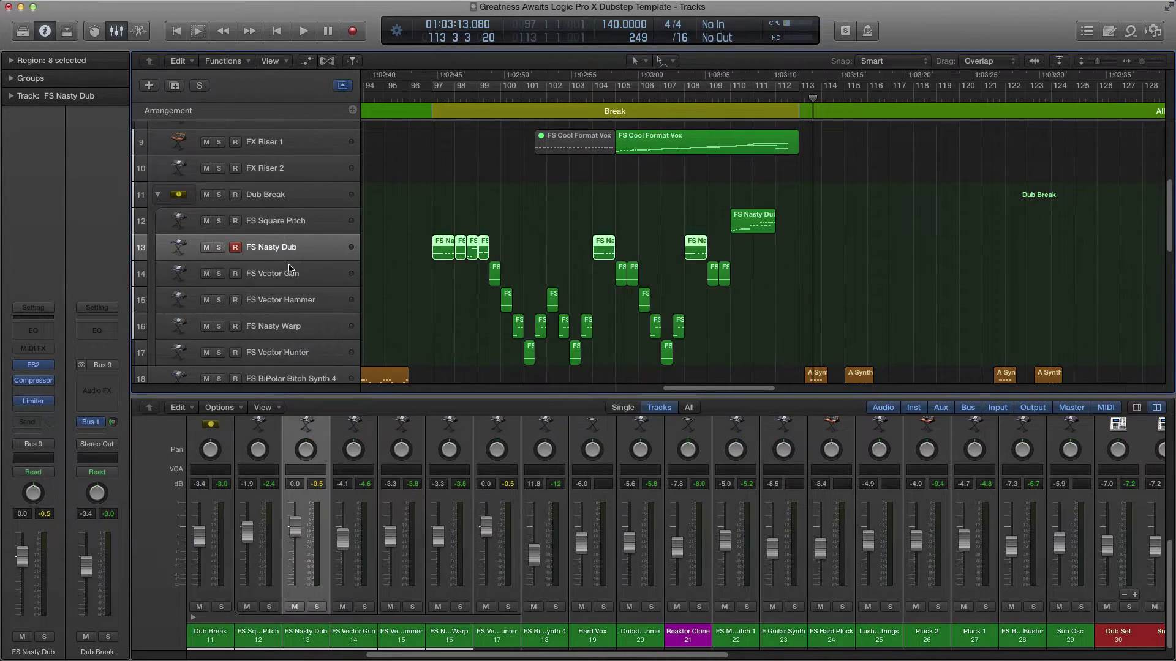
# - Open the ES2 on FS Vector Gun and examine the oscillator mix at vector envelope points 1, 2 and 3
pyautogui.click(270, 281)
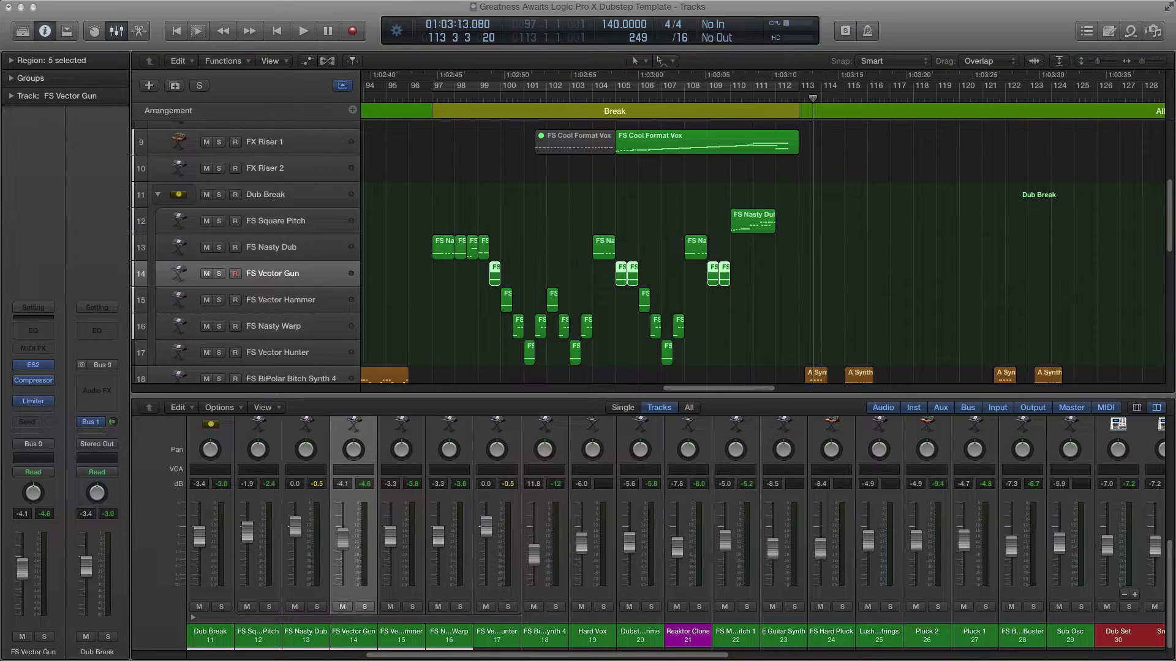
pyautogui.click(33, 365)
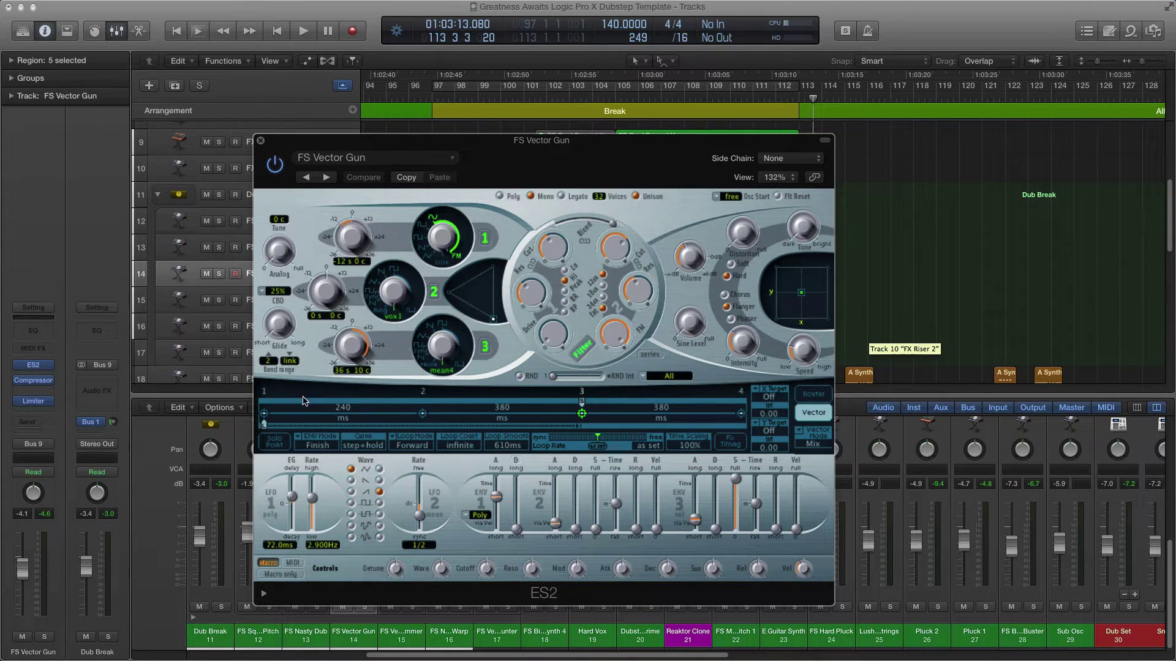
pyautogui.click(265, 417)
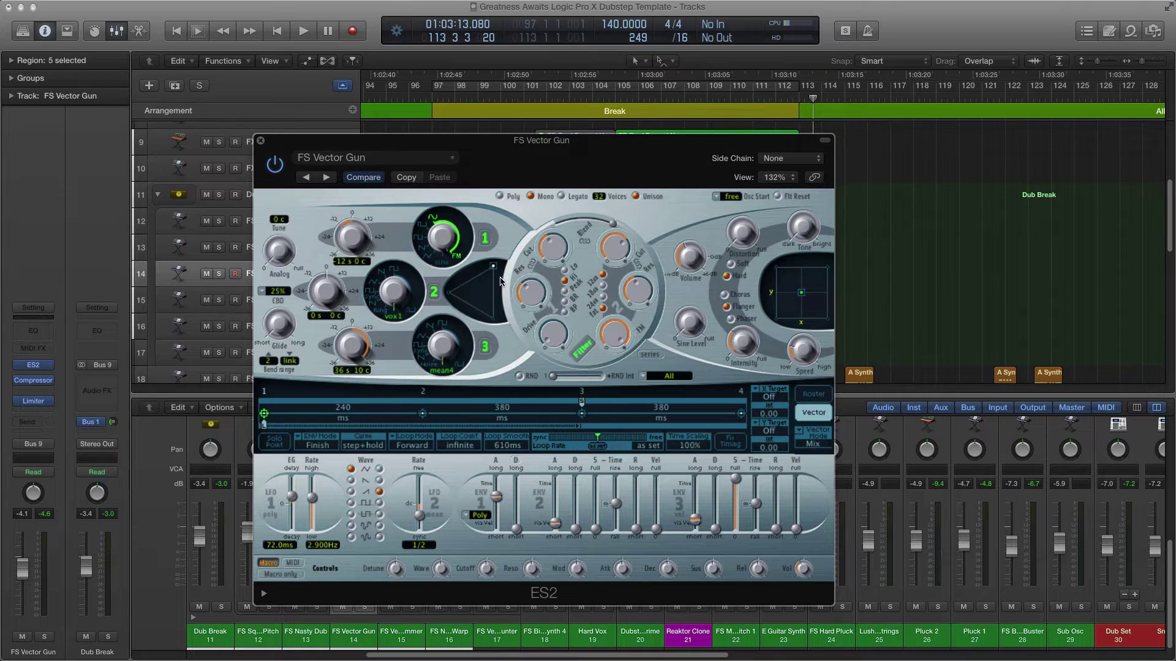
pyautogui.click(423, 414)
pyautogui.click(582, 415)
pyautogui.click(264, 415)
pyautogui.click(423, 414)
# - Audition the FS Vector Gun patch with its track in view, and close the ES2
pyautogui.moveTo(395, 140); pyautogui.dragTo(409, 140)
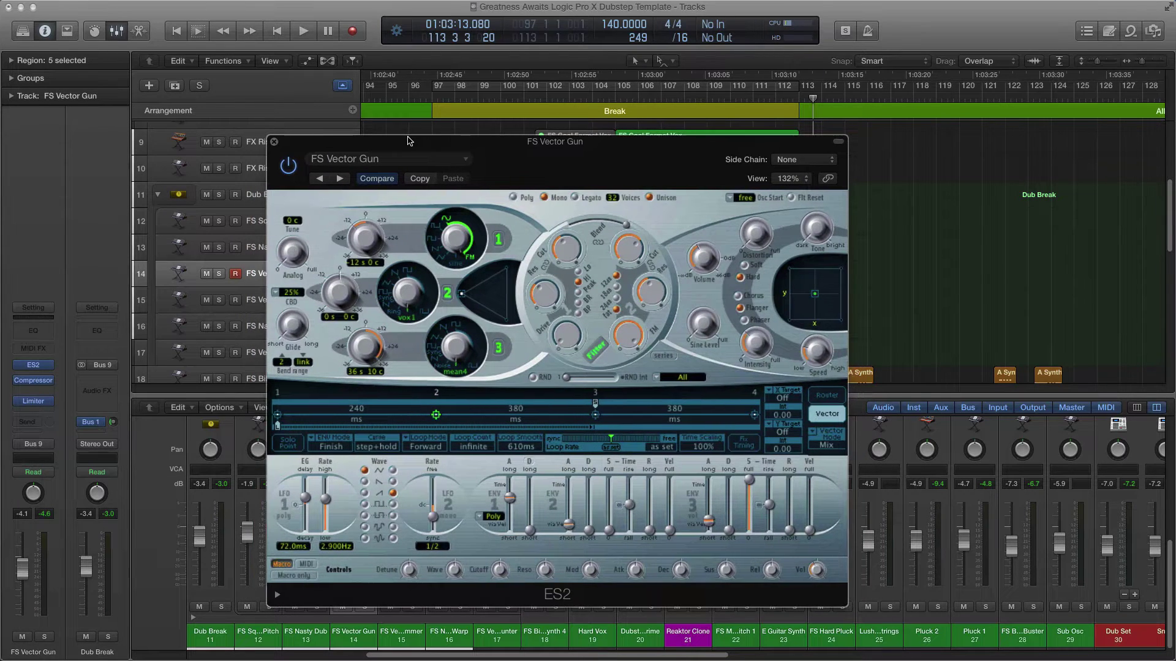
pyautogui.moveTo(325, 146); pyautogui.dragTo(425, 163)
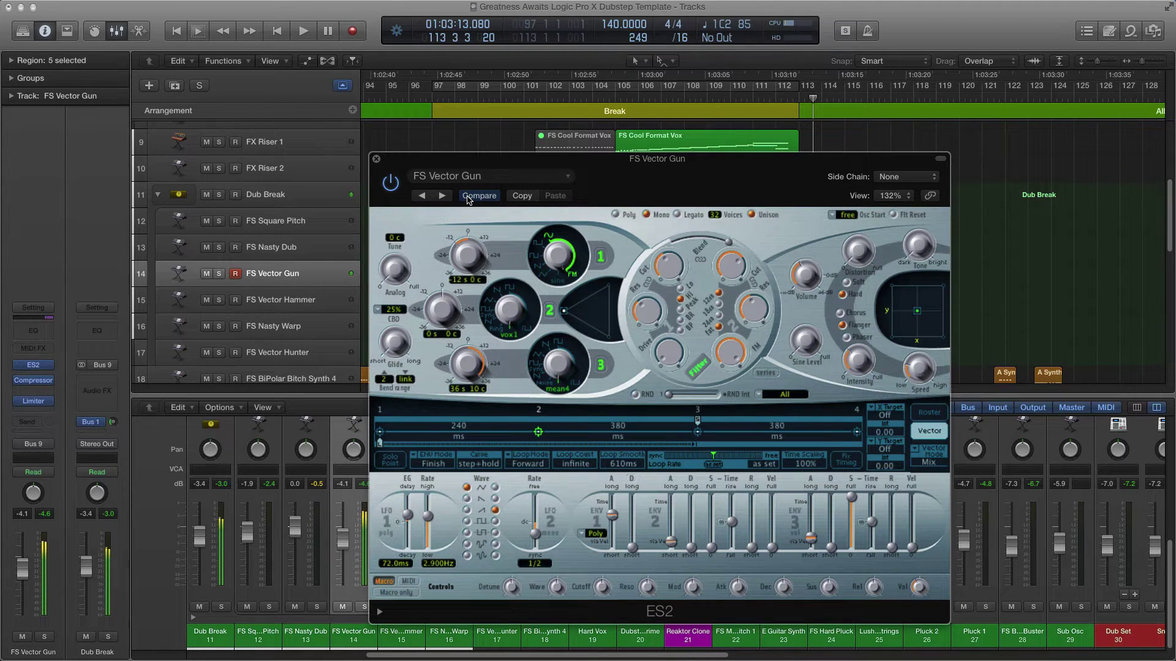
pyautogui.moveTo(454, 164); pyautogui.dragTo(399, 142)
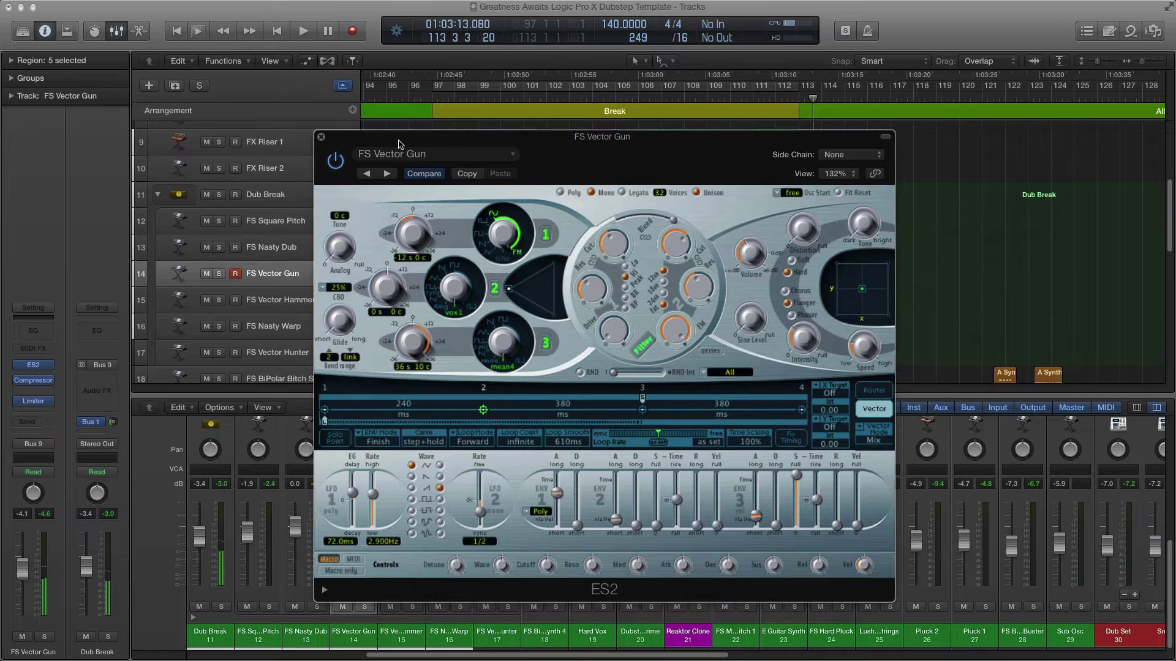
pyautogui.click(322, 139)
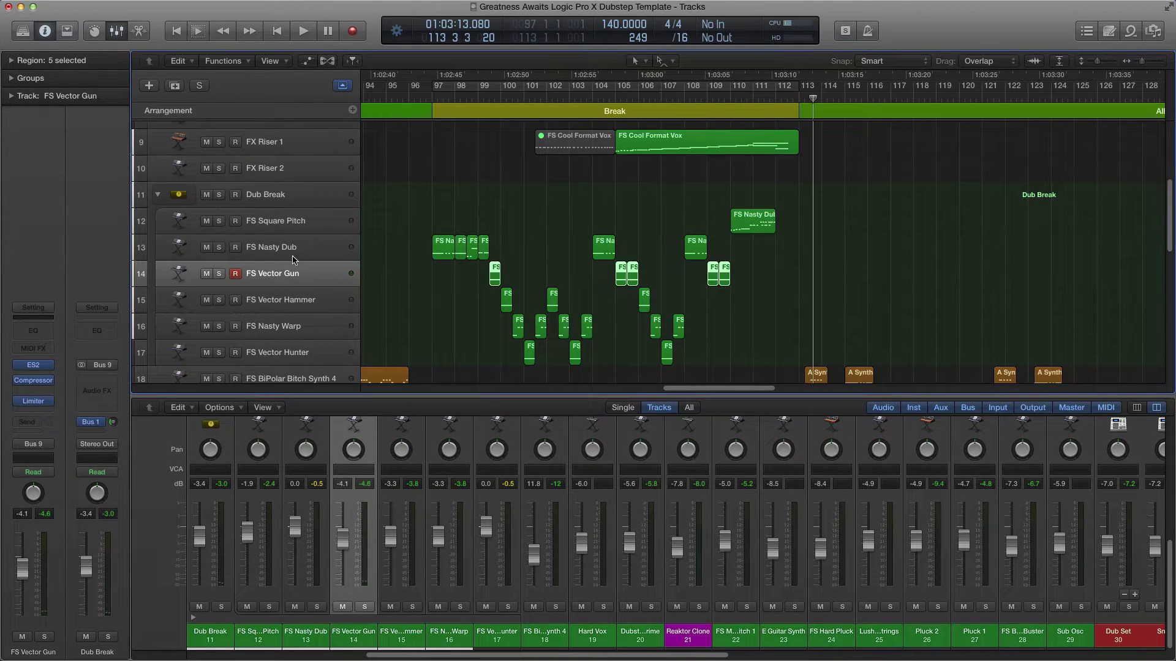
# - Open the ES2 on FS Vector Hammer, examine its modulation router, and inspect vector envelope points 1 to 4
pyautogui.click(312, 299)
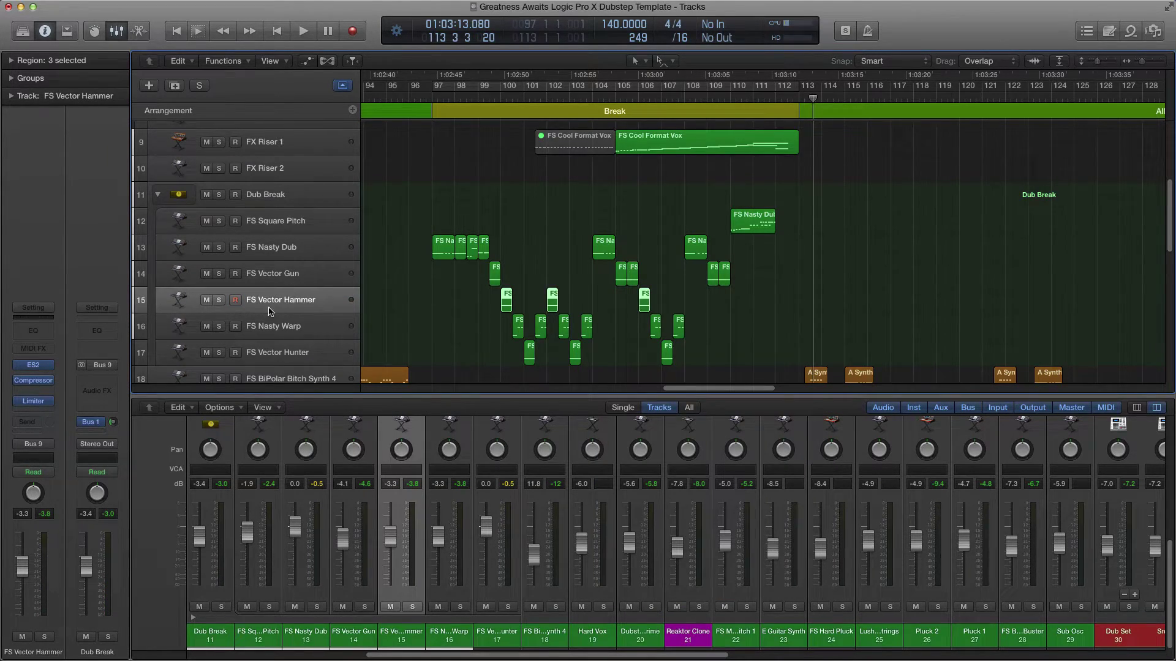
pyautogui.click(33, 365)
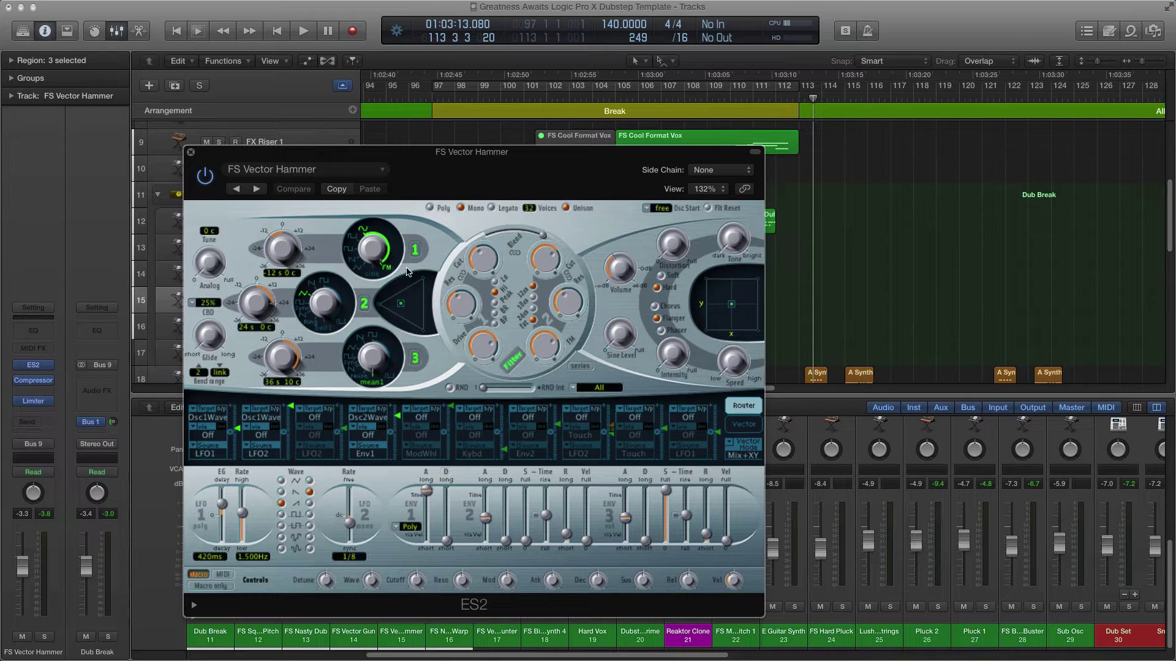
pyautogui.moveTo(458, 161)
pyautogui.mouseDown()
pyautogui.moveTo(518, 156)
pyautogui.moveTo(470, 144)
pyautogui.mouseUp()
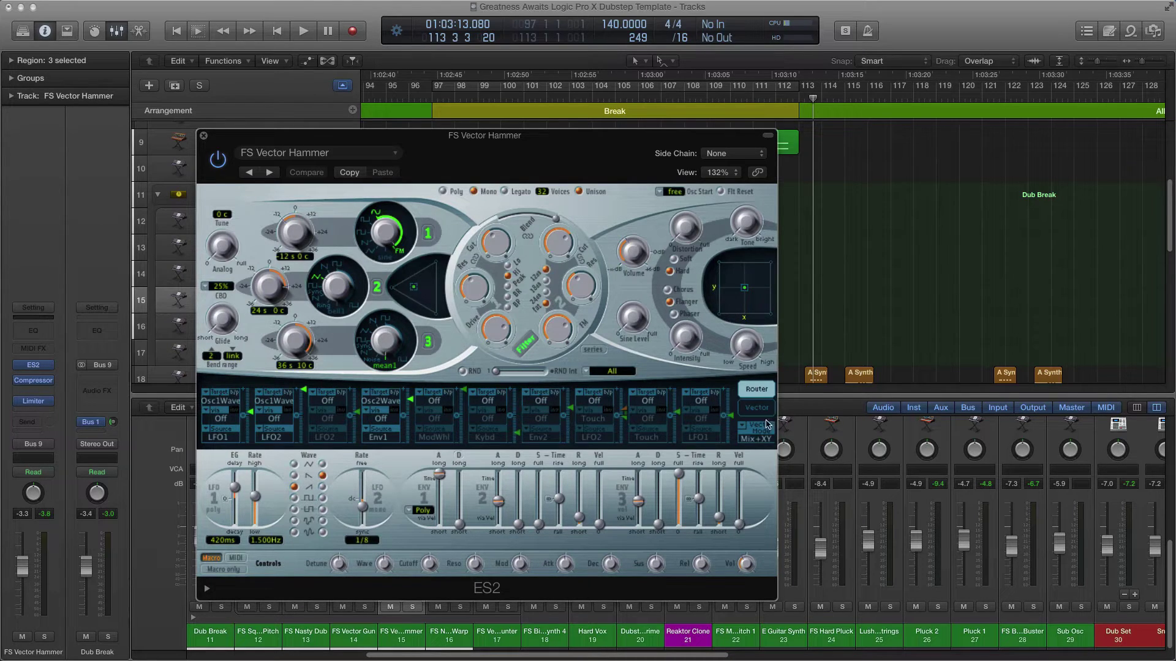
pyautogui.click(755, 408)
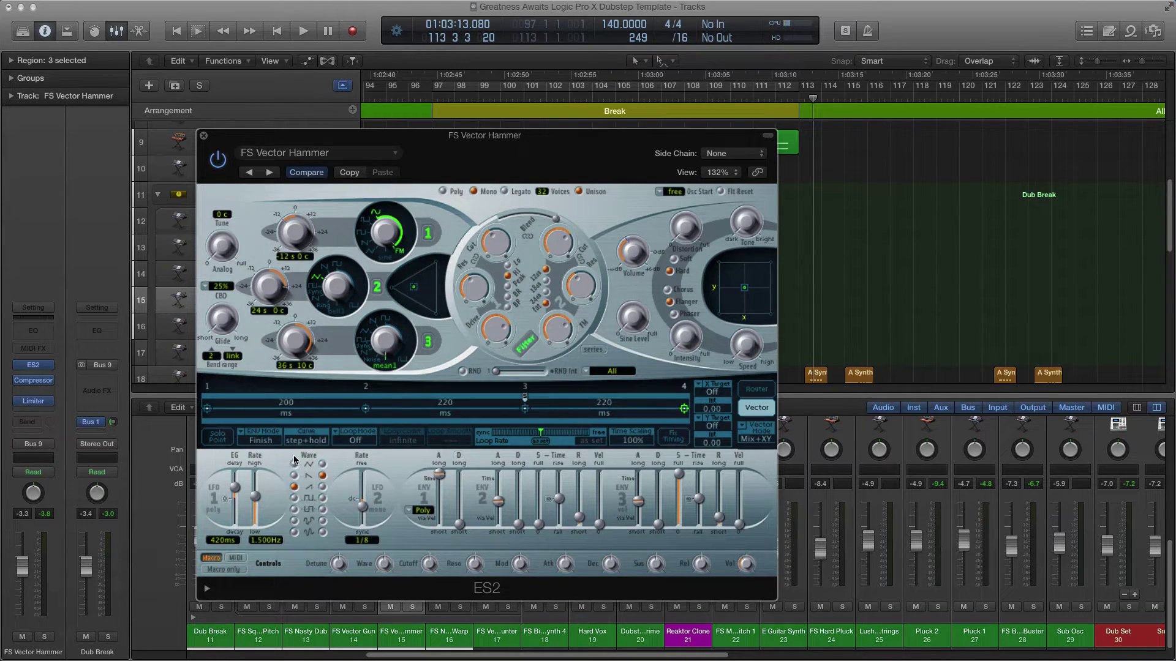
pyautogui.click(206, 412)
pyautogui.click(366, 410)
pyautogui.click(525, 410)
pyautogui.click(684, 409)
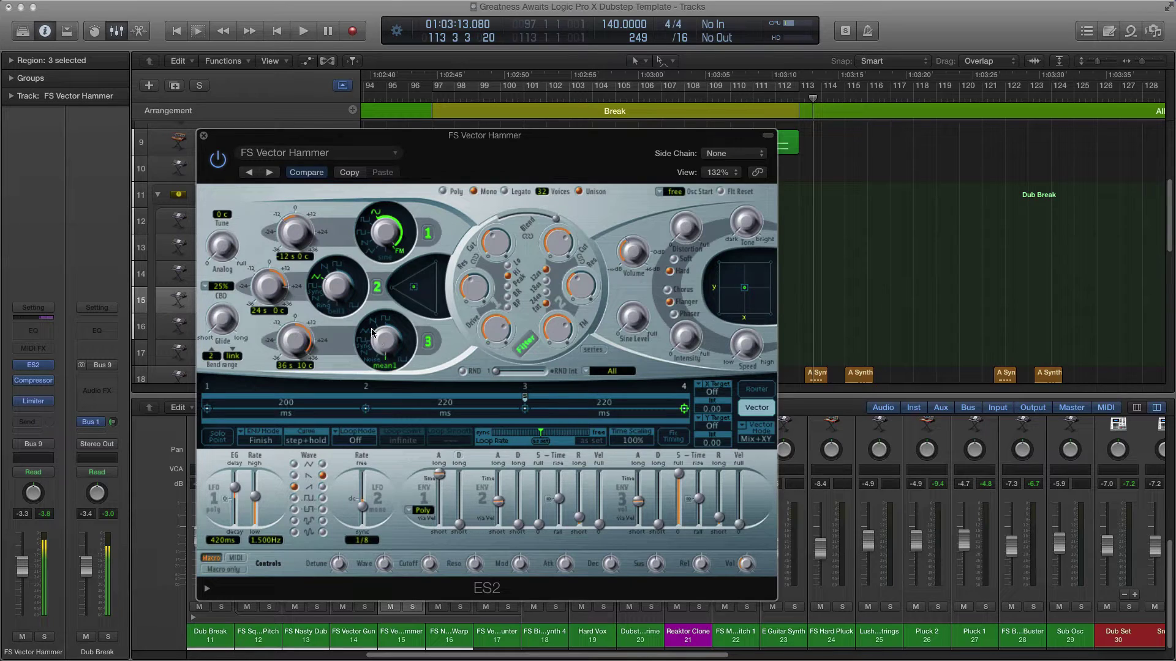
# - Audition the FS Vector Hammer patch with its track in view, and close the ES2
pyautogui.moveTo(279, 135); pyautogui.dragTo(465, 142)
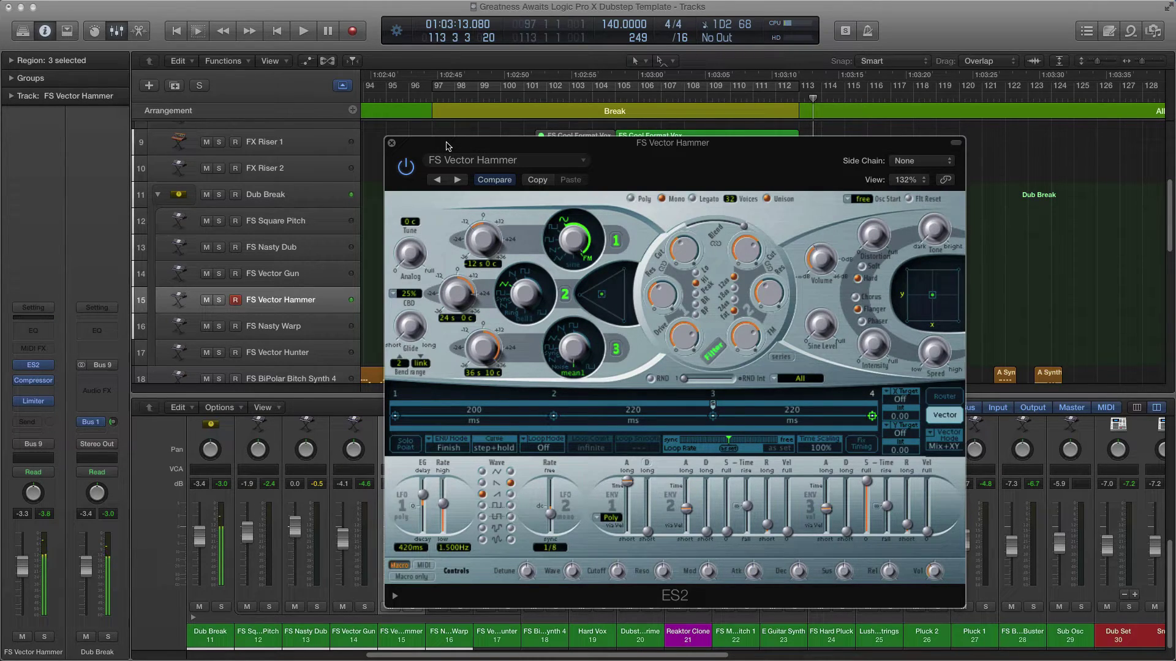
pyautogui.moveTo(446, 144); pyautogui.dragTo(294, 125)
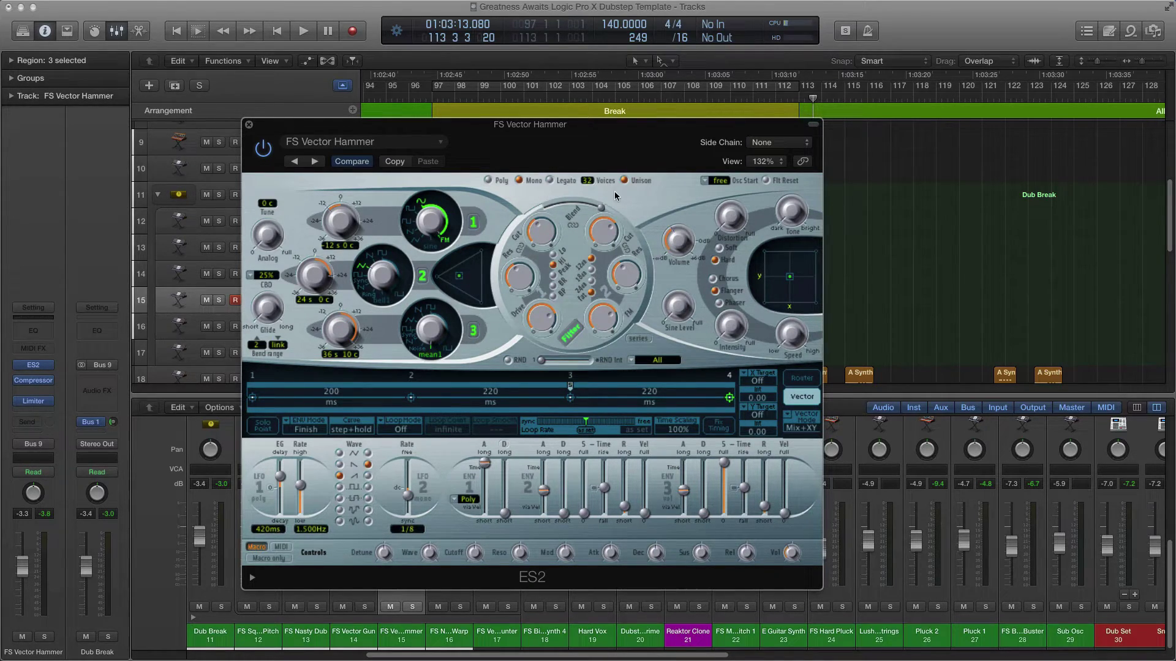
pyautogui.click(249, 124)
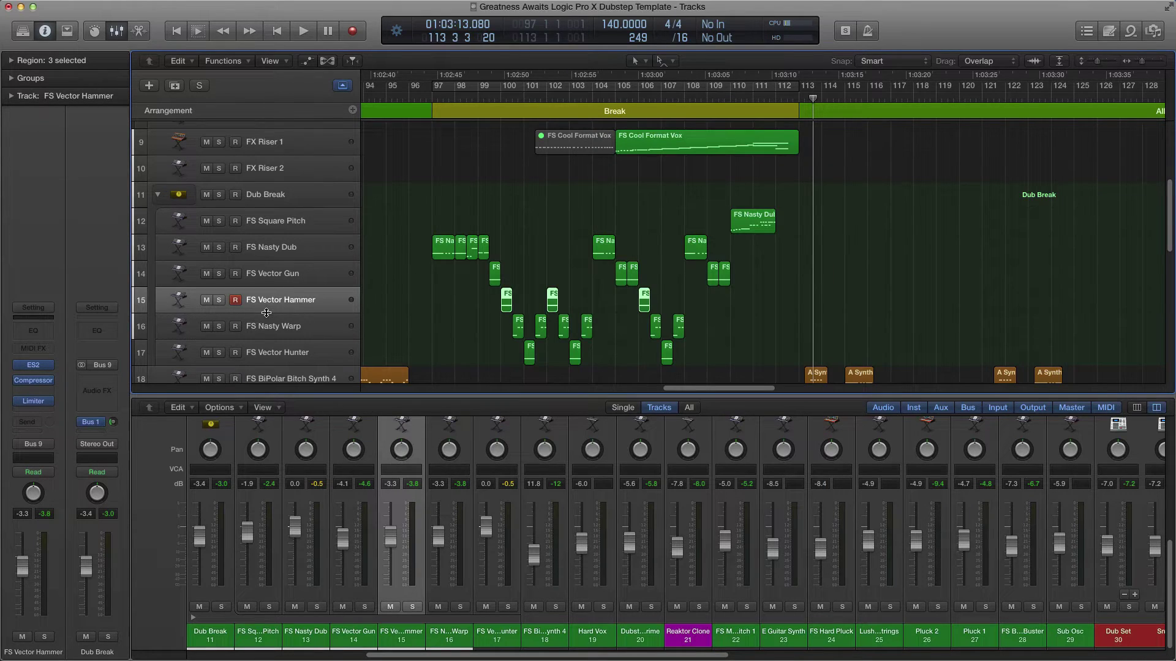
# - Open the ES2 on FS Nasty Warp, audition the patch, and examine its modulation router
pyautogui.click(321, 328)
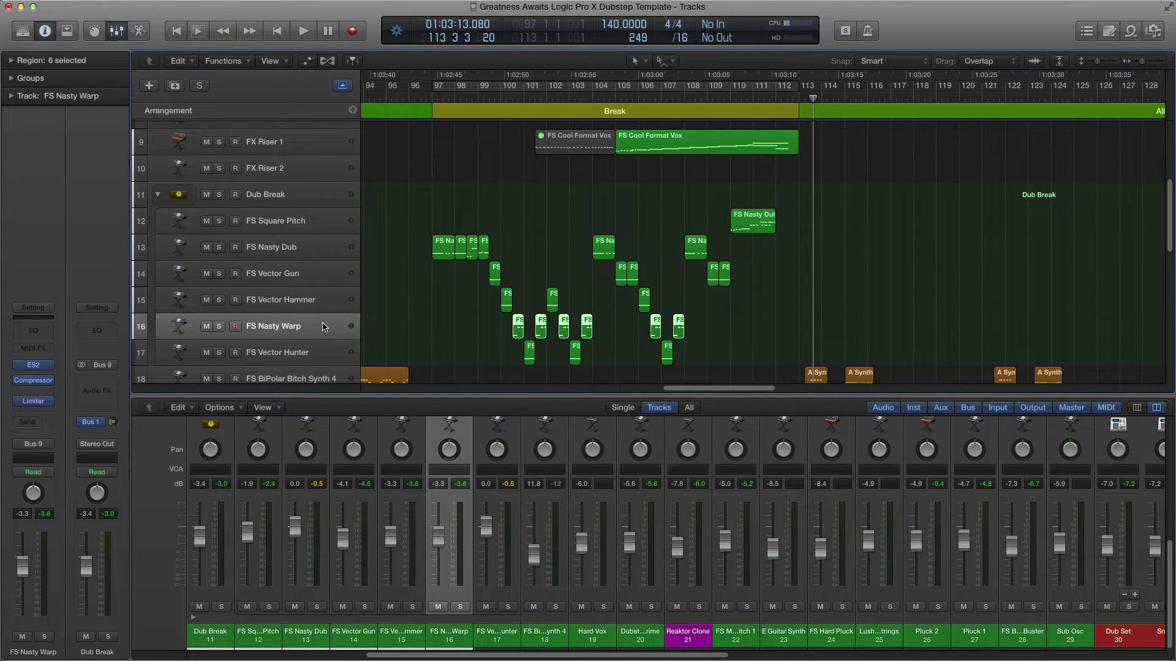
pyautogui.moveTo(34, 372)
pyautogui.click(33, 365)
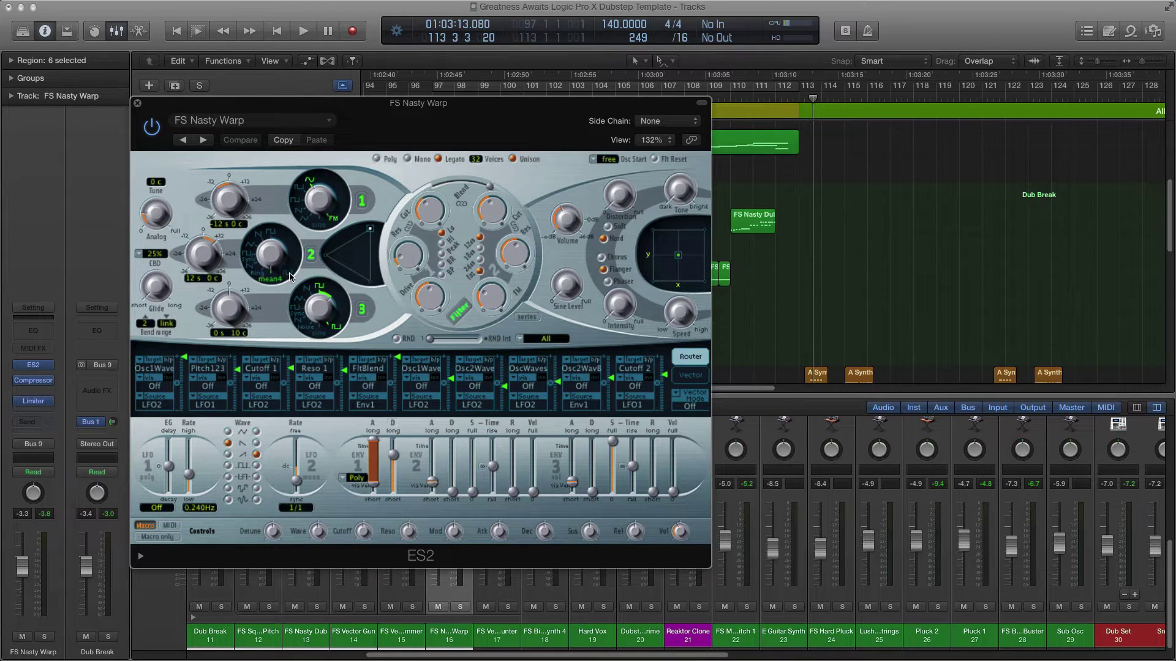
pyautogui.moveTo(192, 105); pyautogui.dragTo(411, 126)
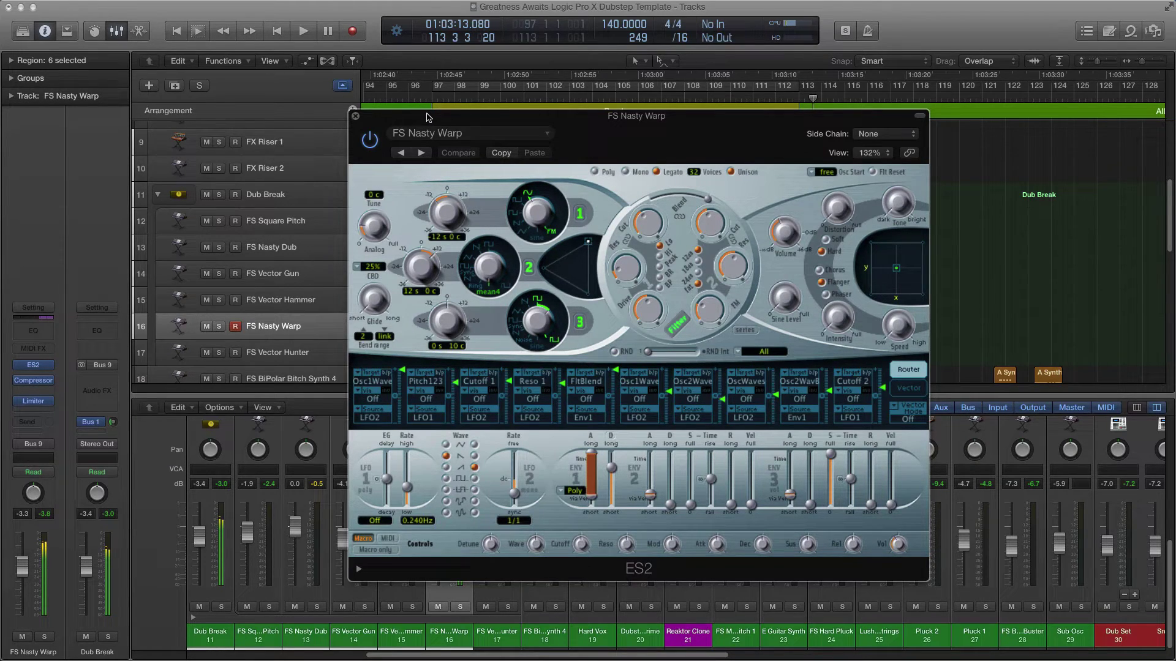
pyautogui.moveTo(426, 117); pyautogui.dragTo(249, 113)
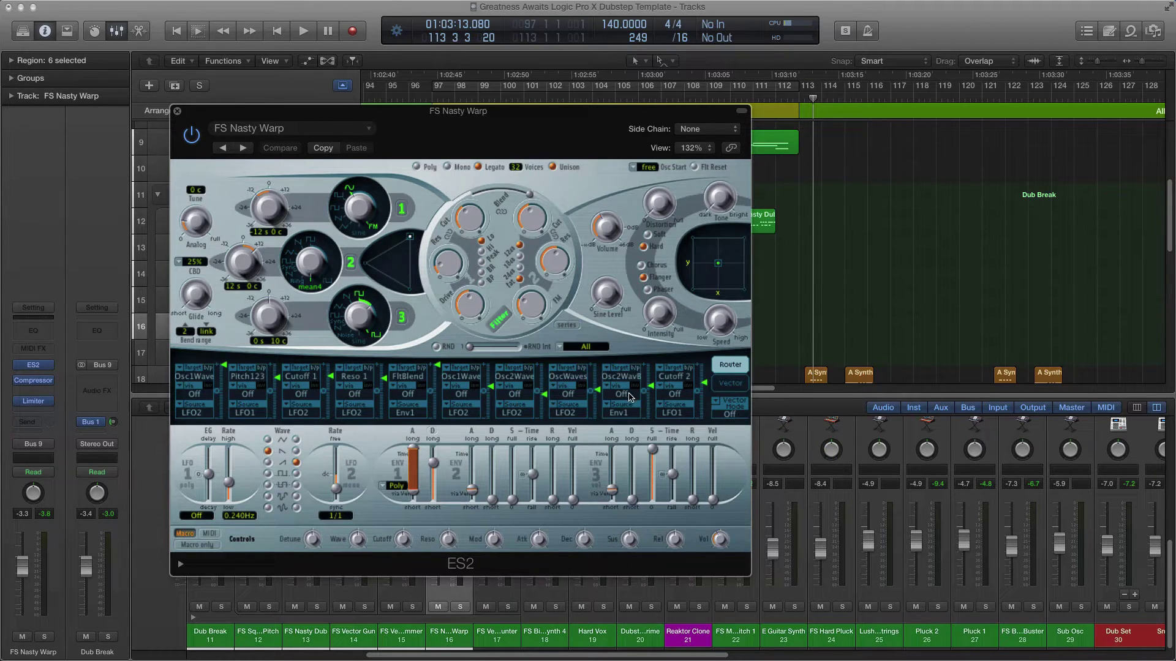
# - Check FS Nasty Warp's vector envelope with Solo Point briefly on, return to the modulation router, and close the ES2
pyautogui.click(729, 383)
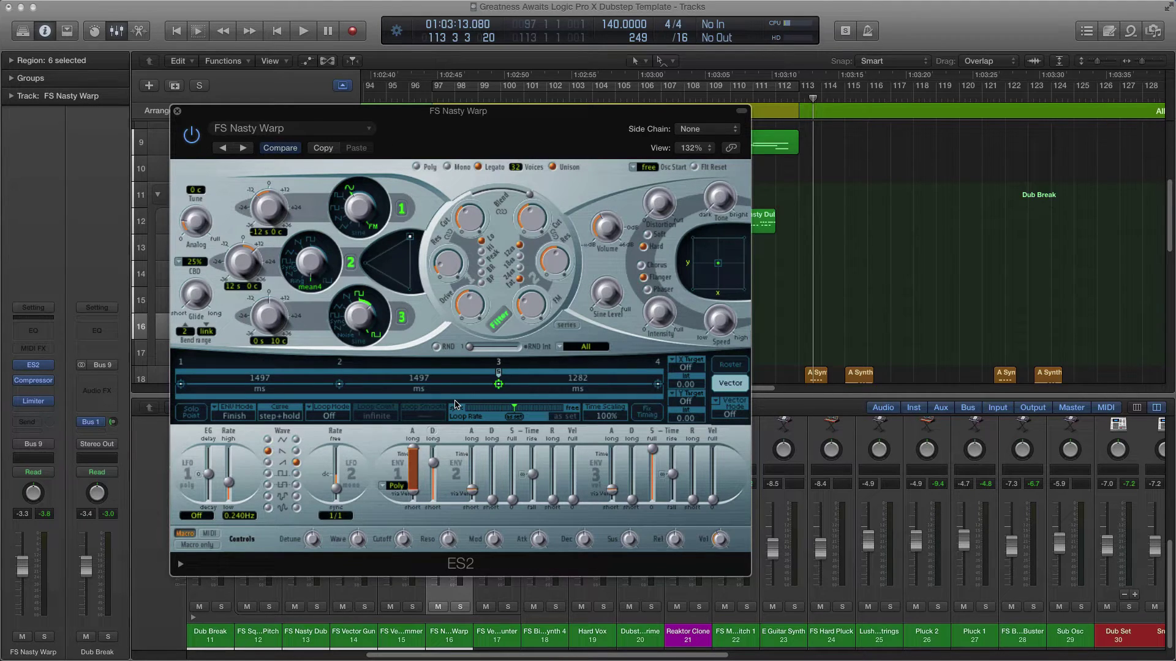
pyautogui.click(184, 412)
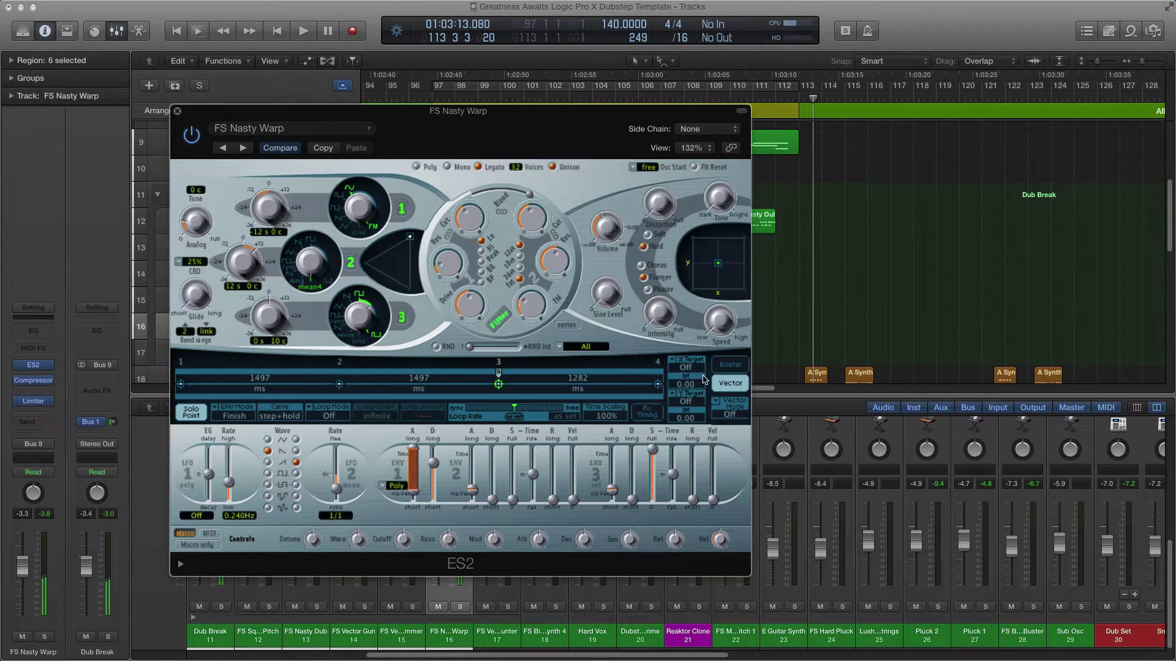
pyautogui.click(184, 418)
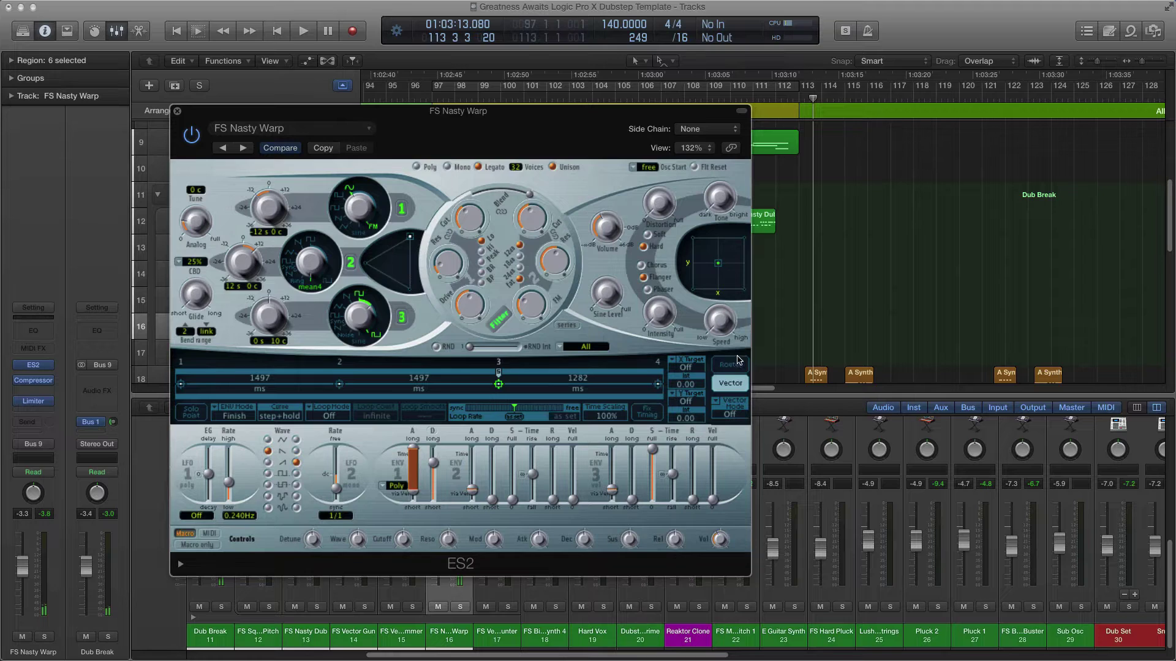
pyautogui.click(731, 367)
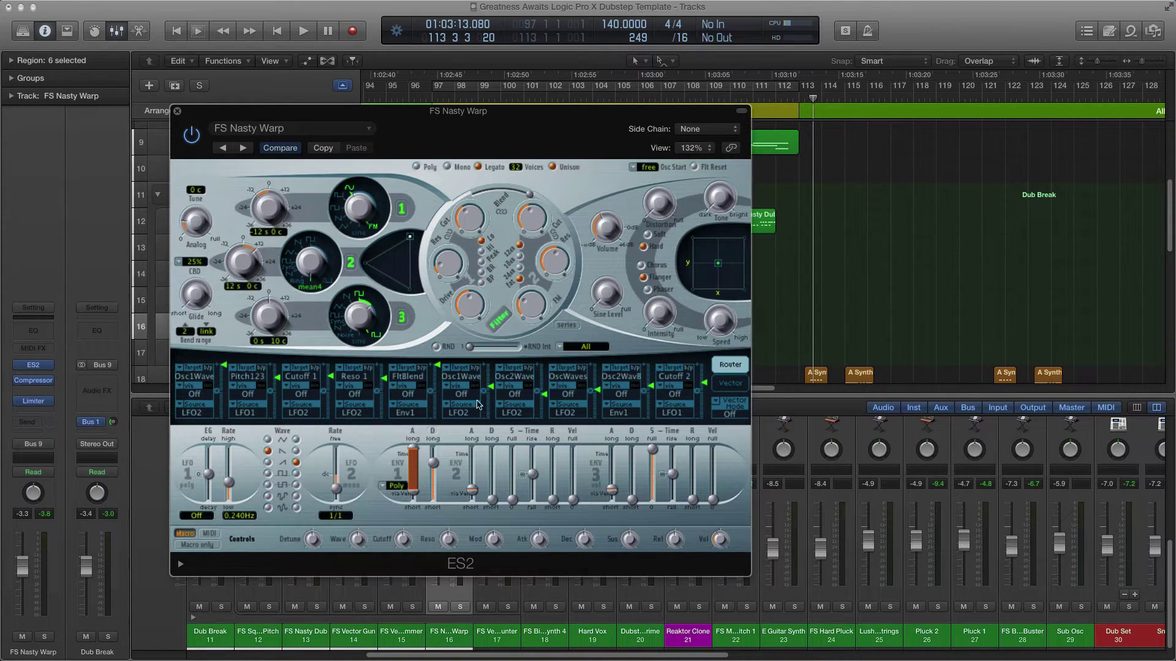
pyautogui.moveTo(307, 110); pyautogui.dragTo(326, 137)
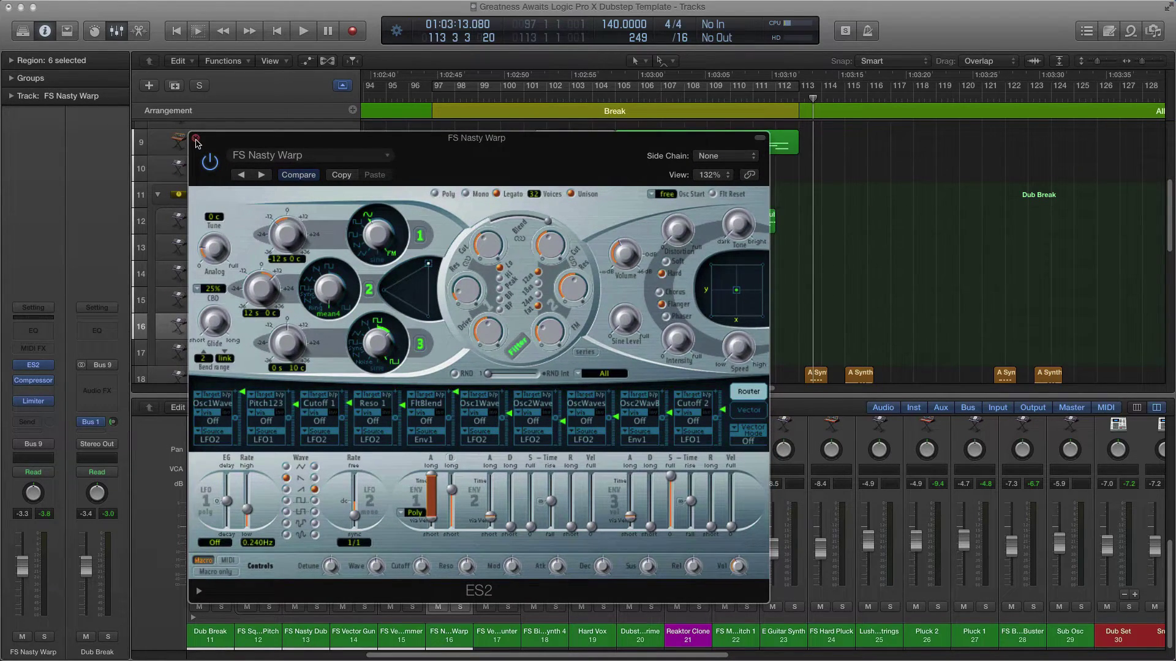
pyautogui.click(197, 141)
# - Audition FS Vector Hunter, examine the vector envelope and modulation router in its ES2, and close the synth
pyautogui.scroll(-2, 410, 288)
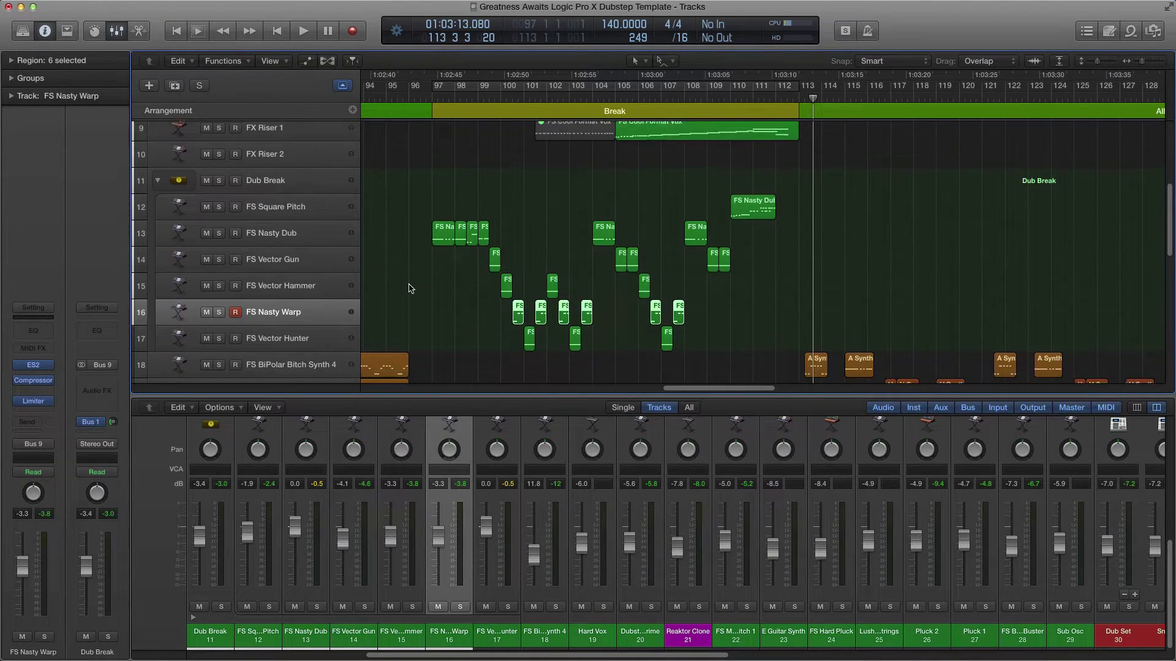
pyautogui.scroll(-2, 410, 288)
pyautogui.click(305, 332)
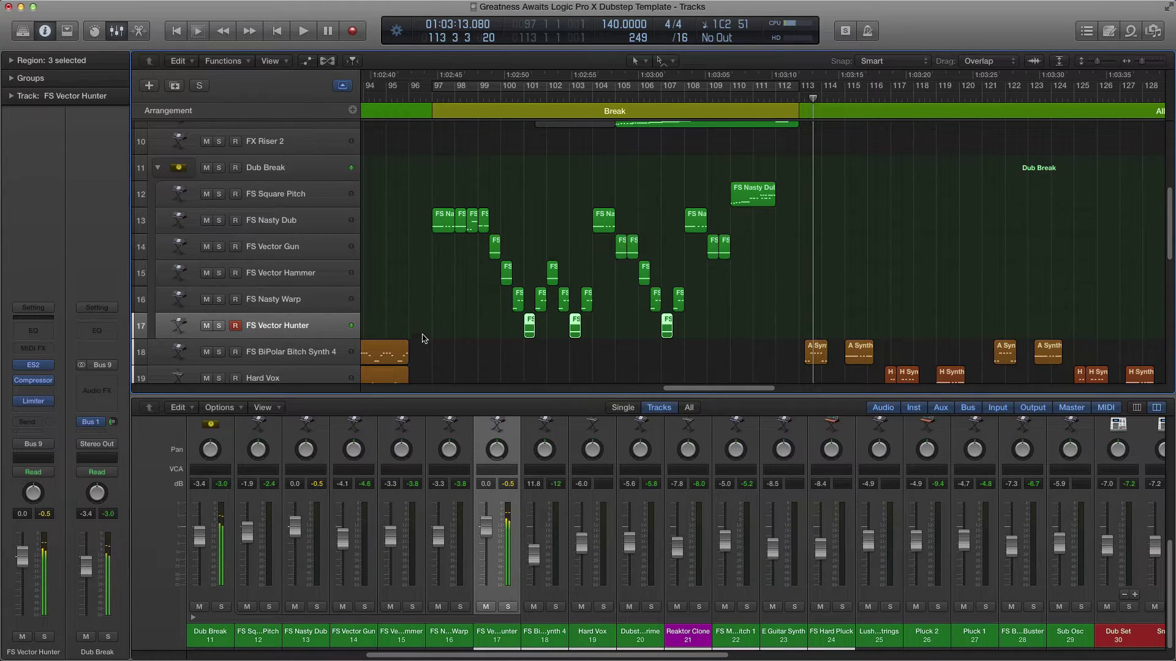
pyautogui.moveTo(43, 370)
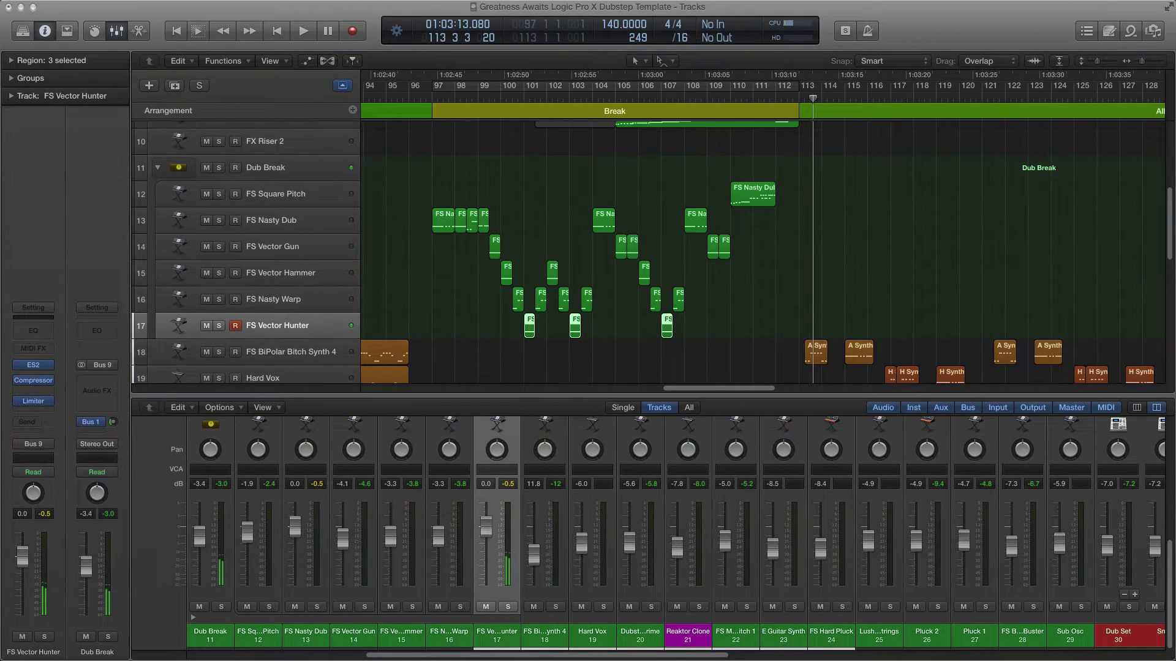
pyautogui.click(33, 365)
pyautogui.moveTo(184, 160); pyautogui.dragTo(532, 136)
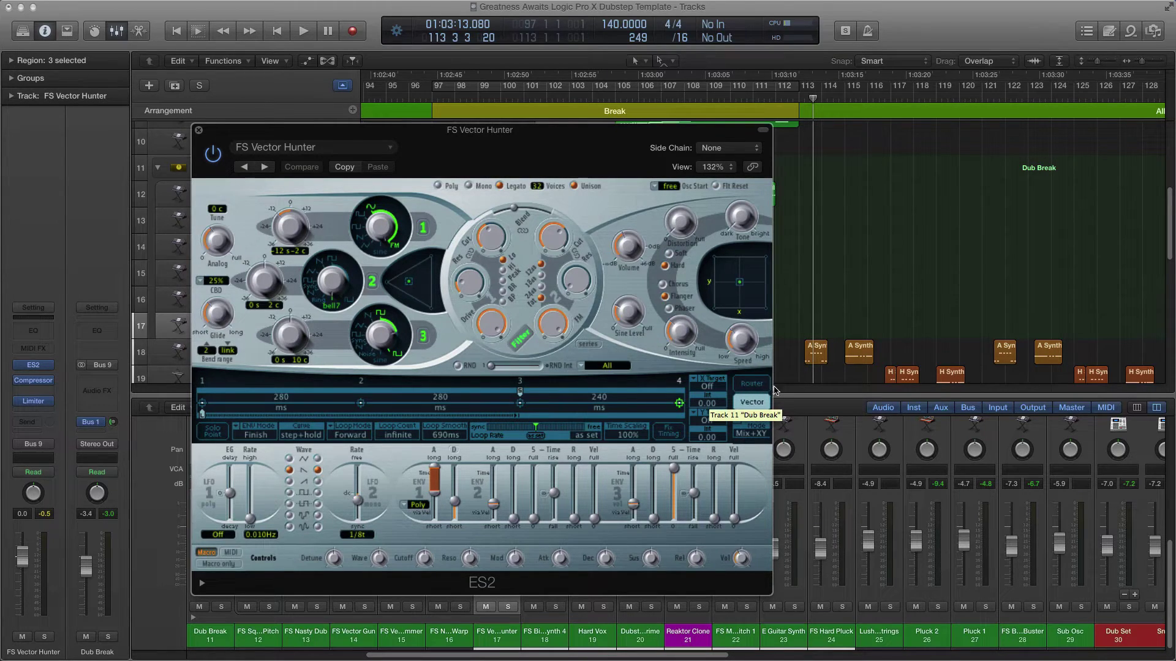
pyautogui.click(751, 383)
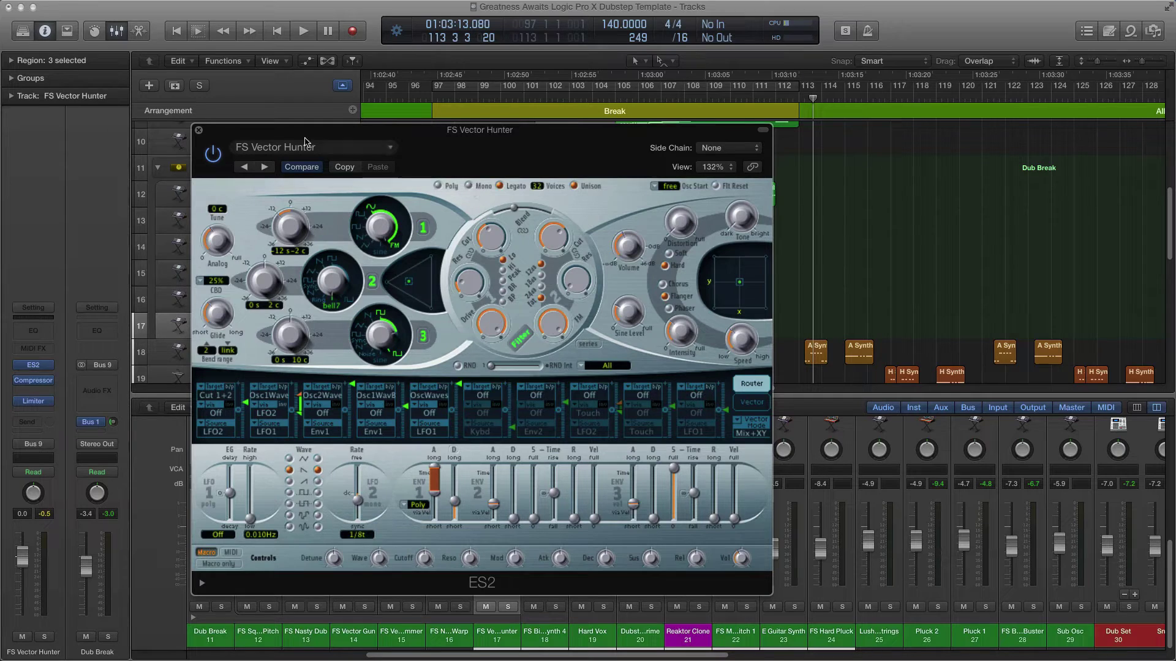
pyautogui.click(198, 130)
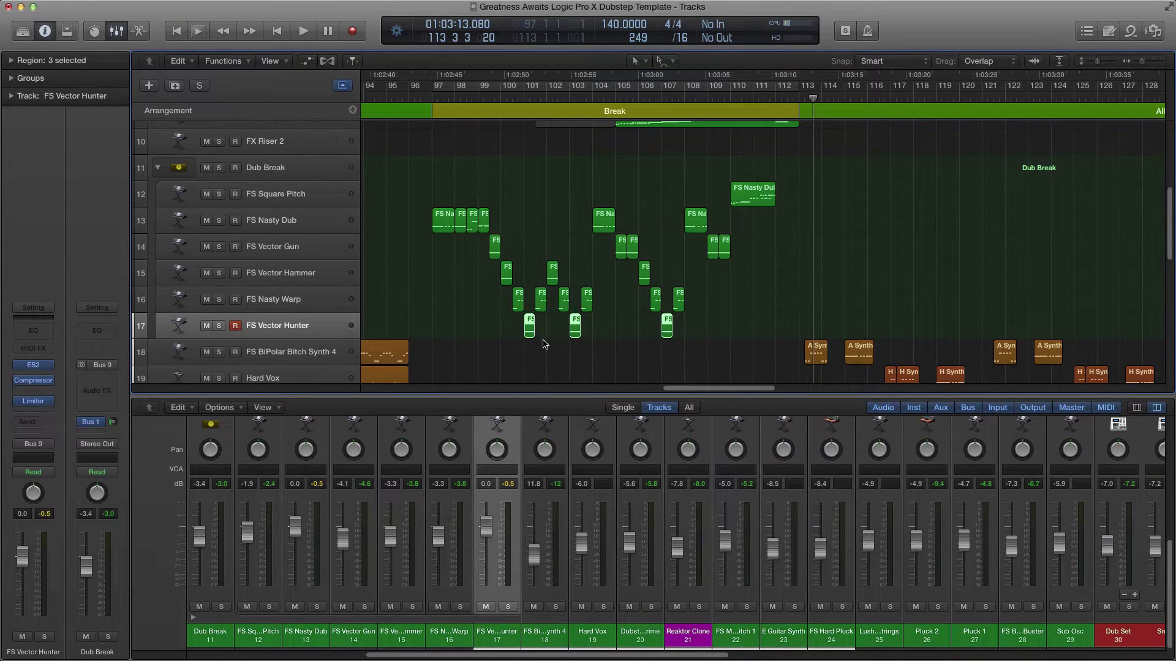
# - Look over the Dub Break regions and the riser tracks in the Break section, down to the bass and pluck tracks
pyautogui.hscroll(-1, 548, 338)
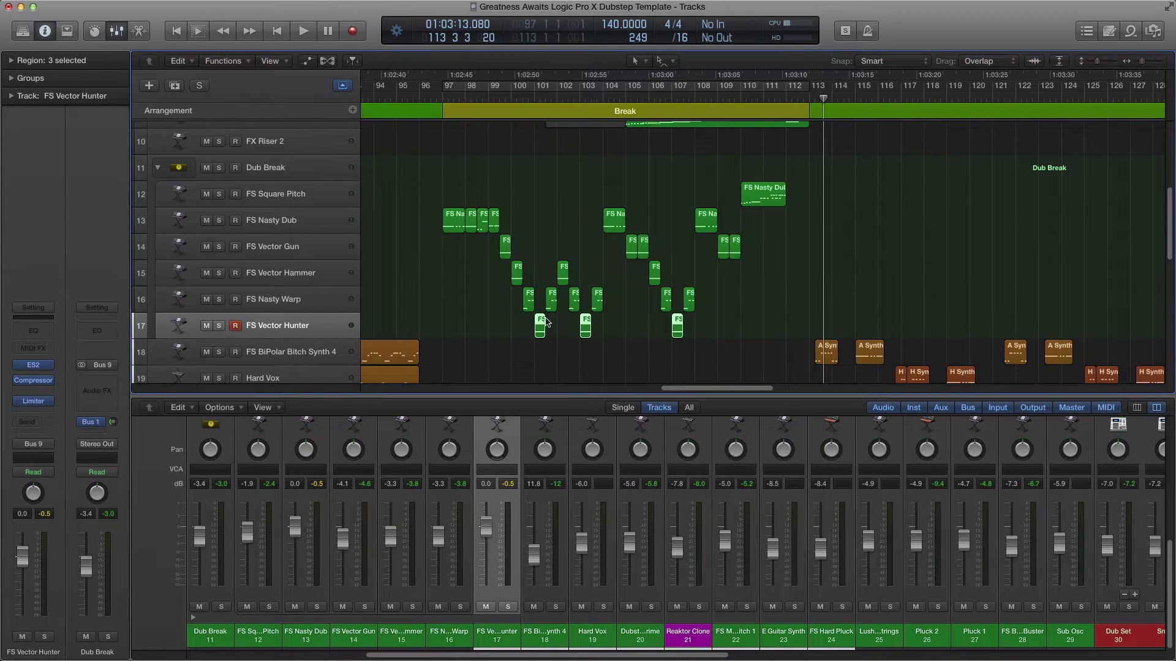
pyautogui.scroll(2, 548, 325)
pyautogui.scroll(-1, 549, 311)
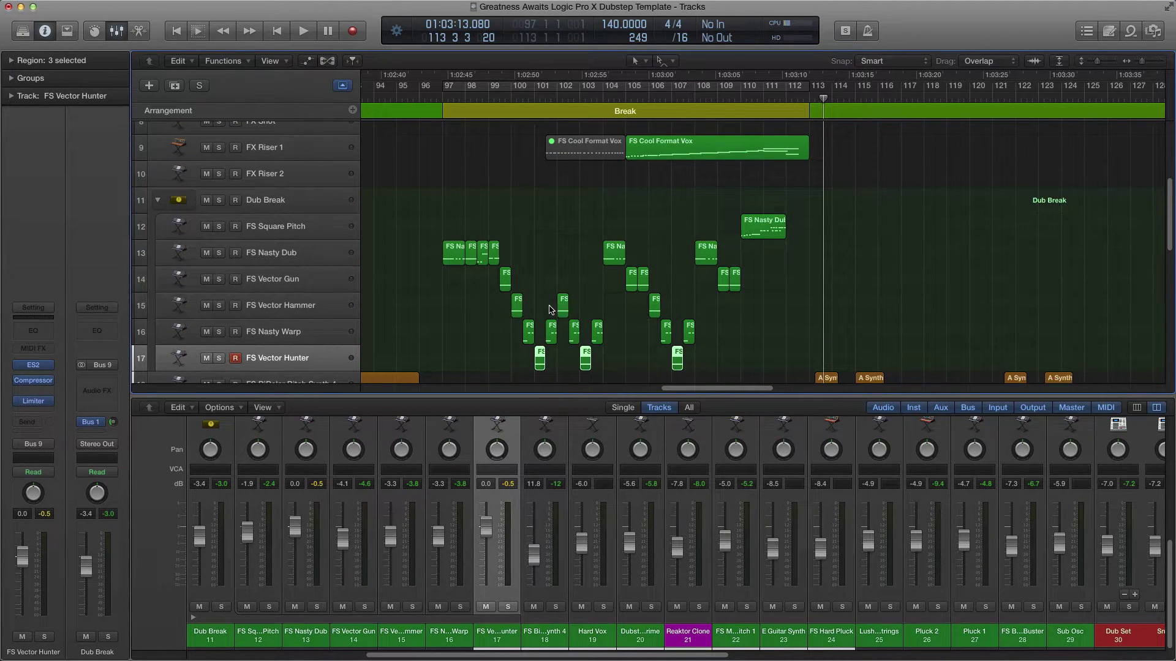
pyautogui.scroll(1, 550, 310)
pyautogui.scroll(-2, 558, 309)
pyautogui.scroll(3, 561, 310)
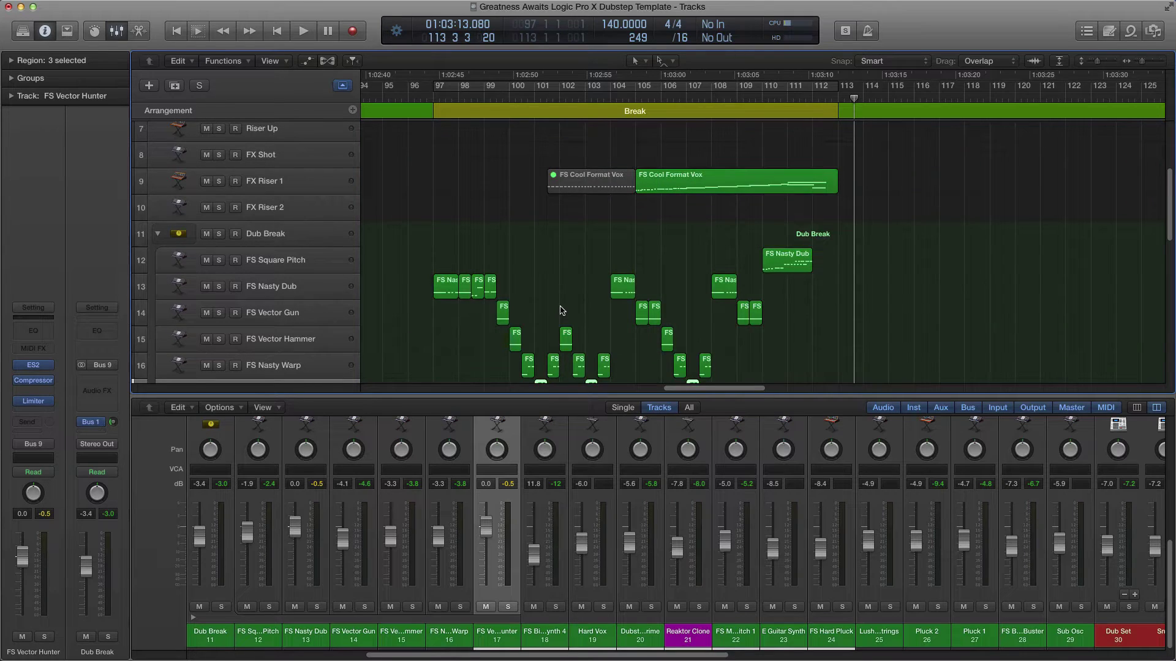
pyautogui.scroll(1, 549, 310)
pyautogui.scroll(2, 532, 308)
pyautogui.scroll(-2, 532, 306)
pyautogui.scroll(-1, 527, 304)
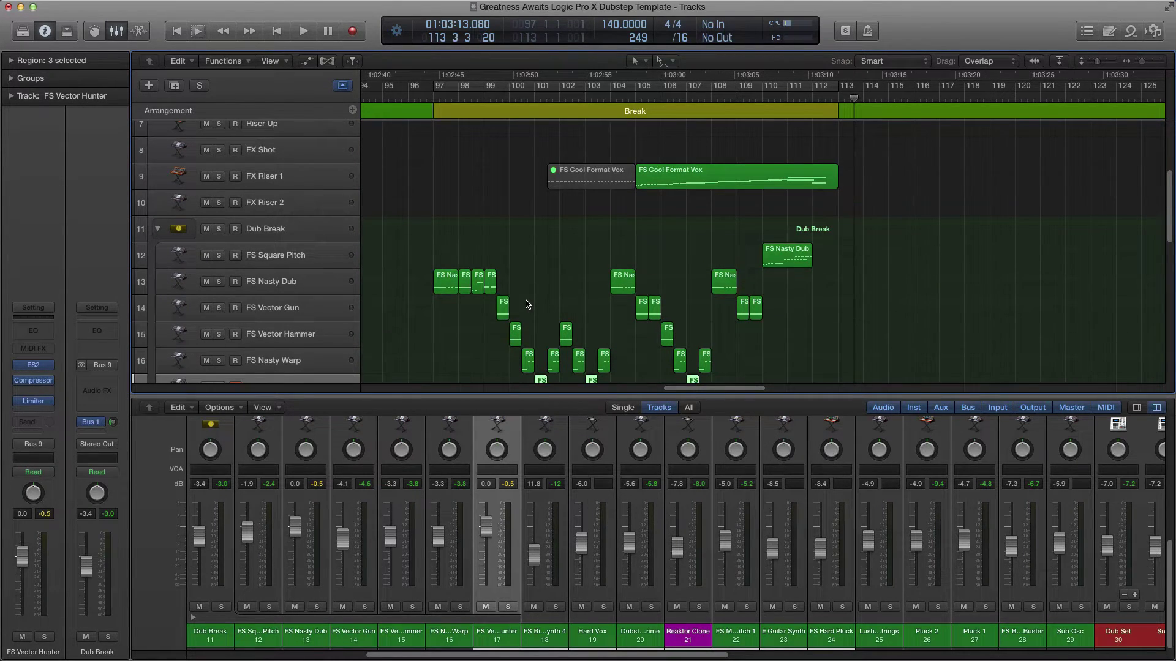
pyautogui.scroll(-10, 594, 267)
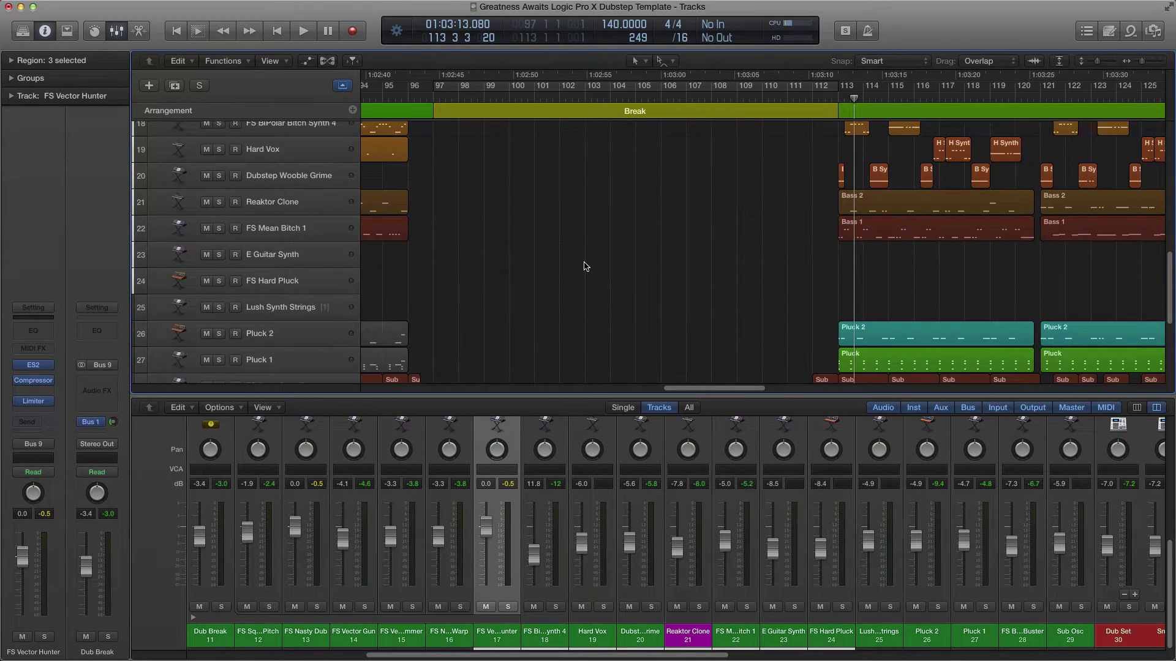
# - Open the Retro Synth on FX Riser 1 and move its window clear of the riser regions
pyautogui.scroll(12, 588, 272)
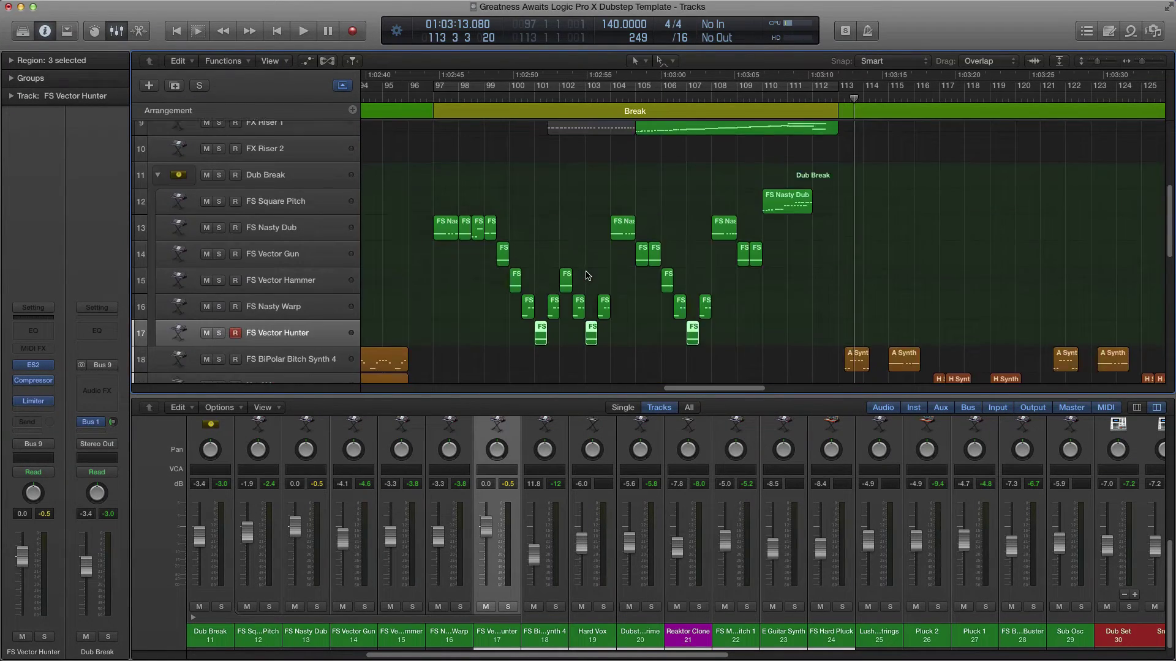
pyautogui.click(322, 327)
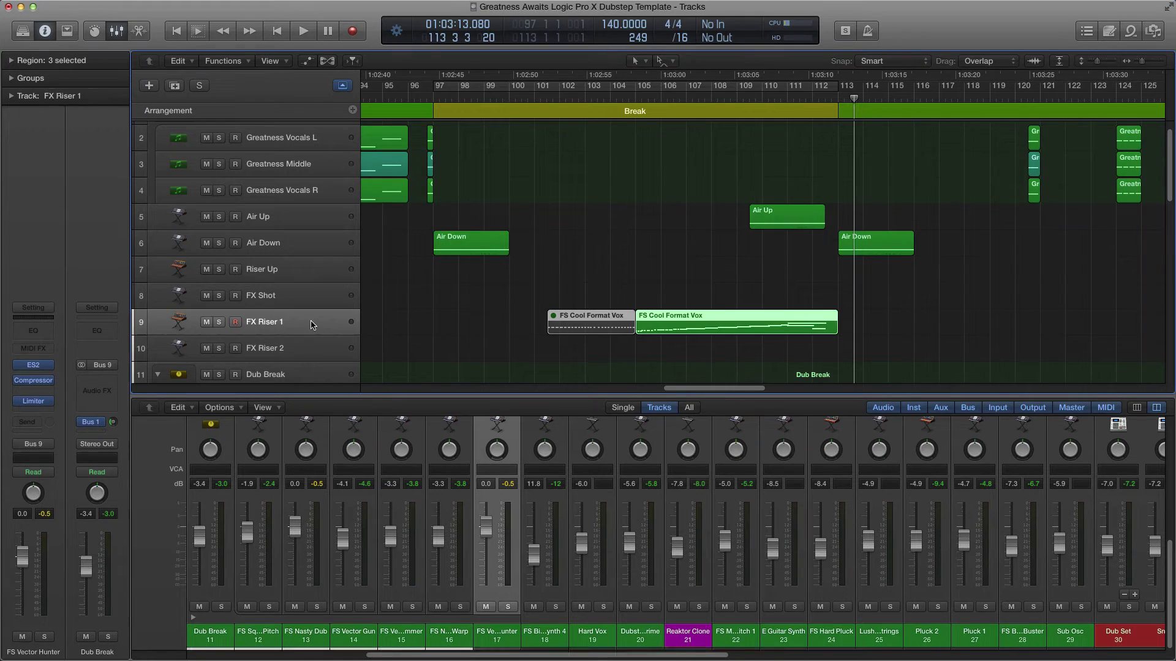
pyautogui.moveTo(37, 335)
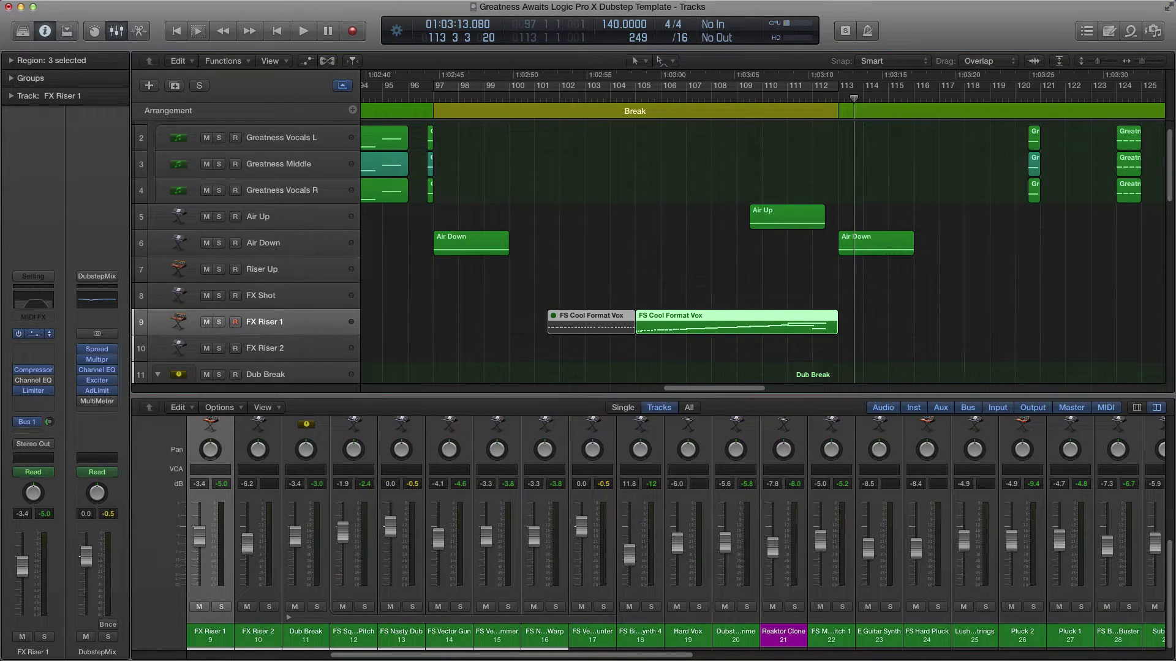
pyautogui.click(33, 333)
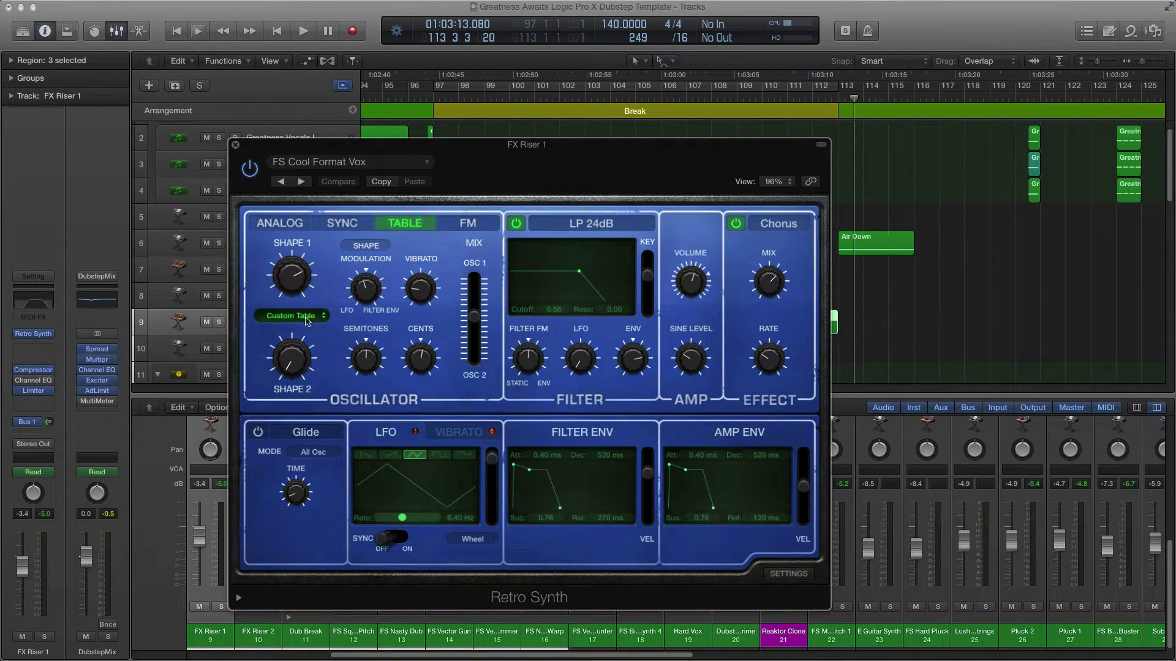
pyautogui.moveTo(367, 148); pyautogui.dragTo(498, 349)
pyautogui.scroll(-3, 559, 275)
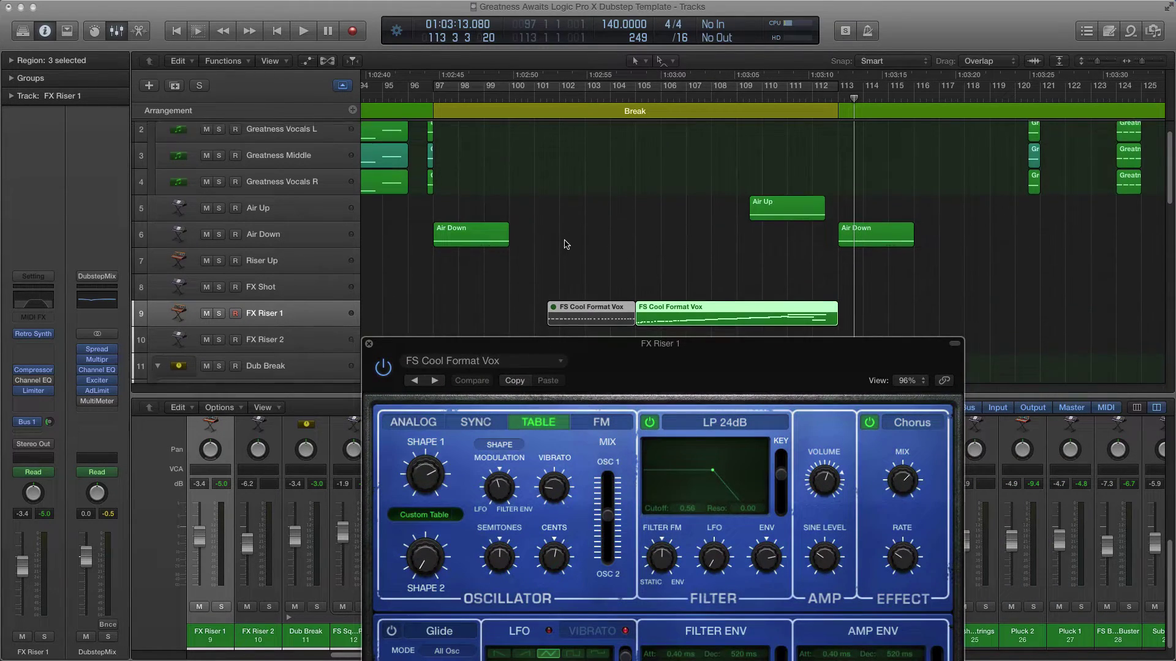
# - Unmute the first FS Cool Format Vox region, solo FX Riser 1, and audition the riser from about bar 101
pyautogui.click(589, 270)
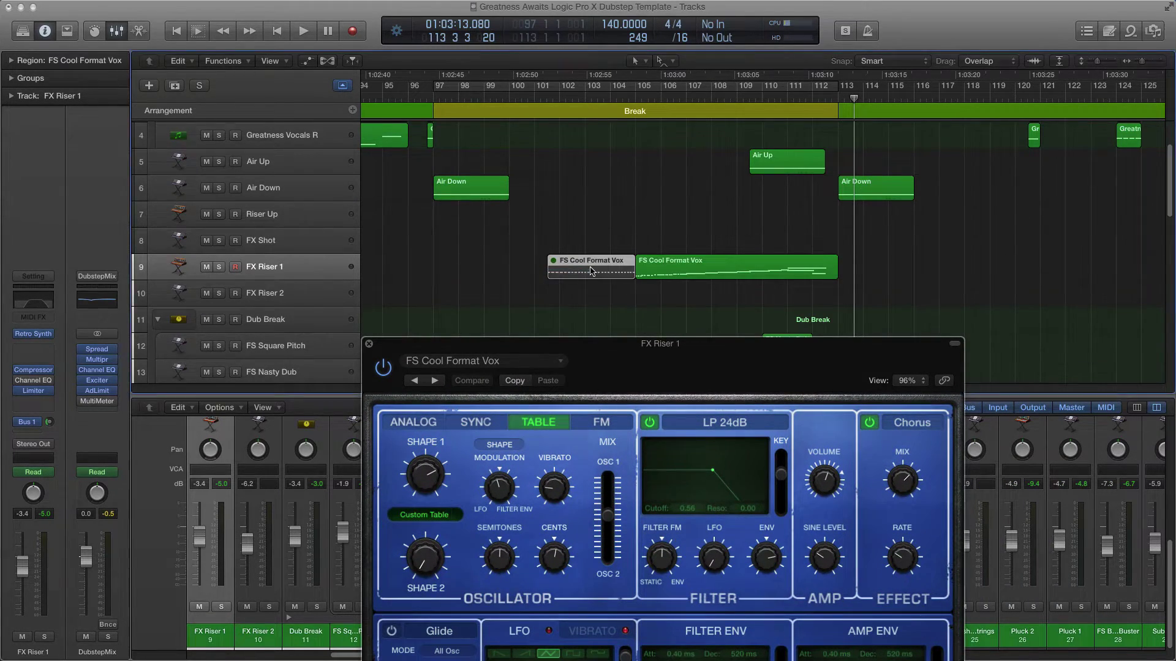
pyautogui.hotkey('ctrl', 'm')
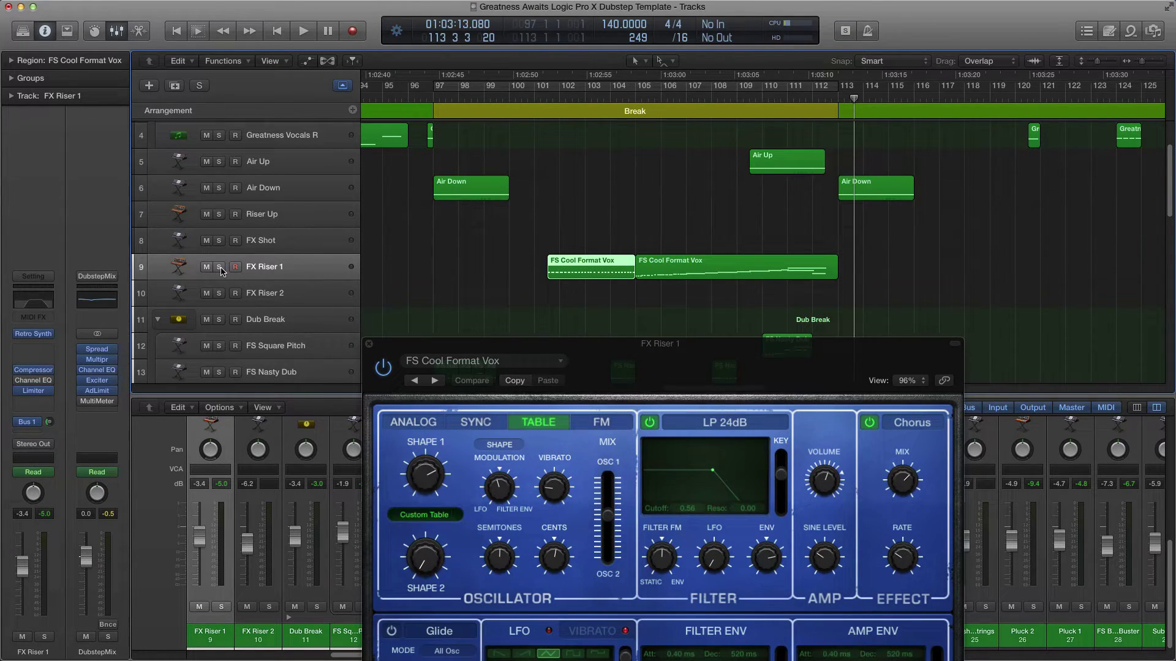
pyautogui.click(219, 267)
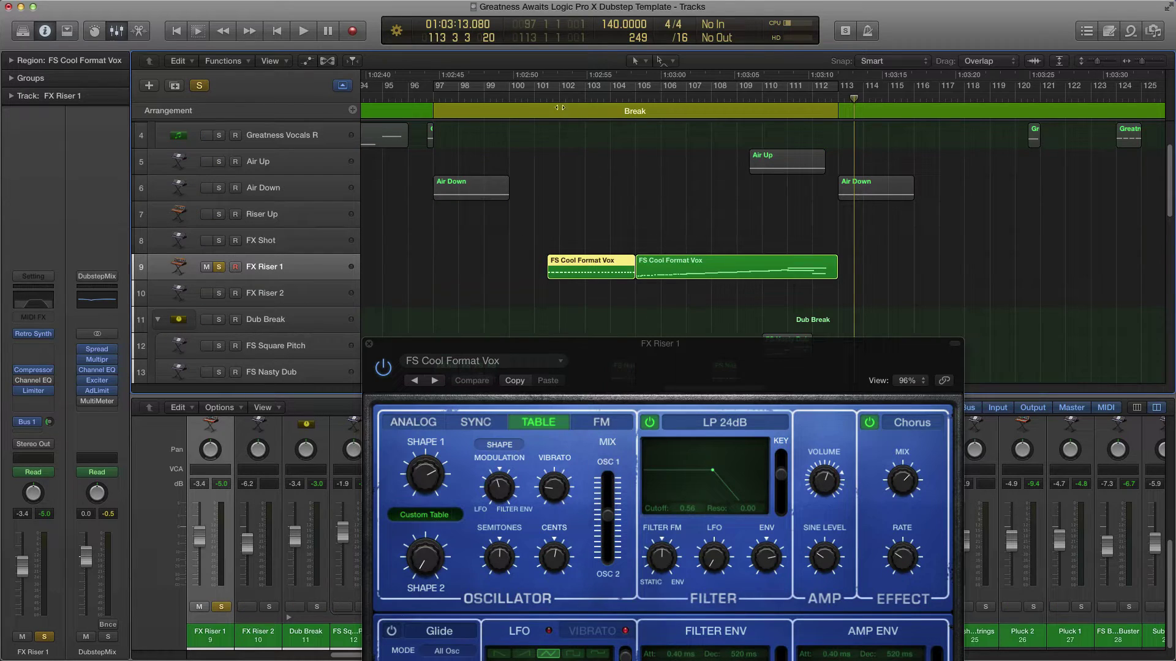
pyautogui.doubleClick(538, 101)
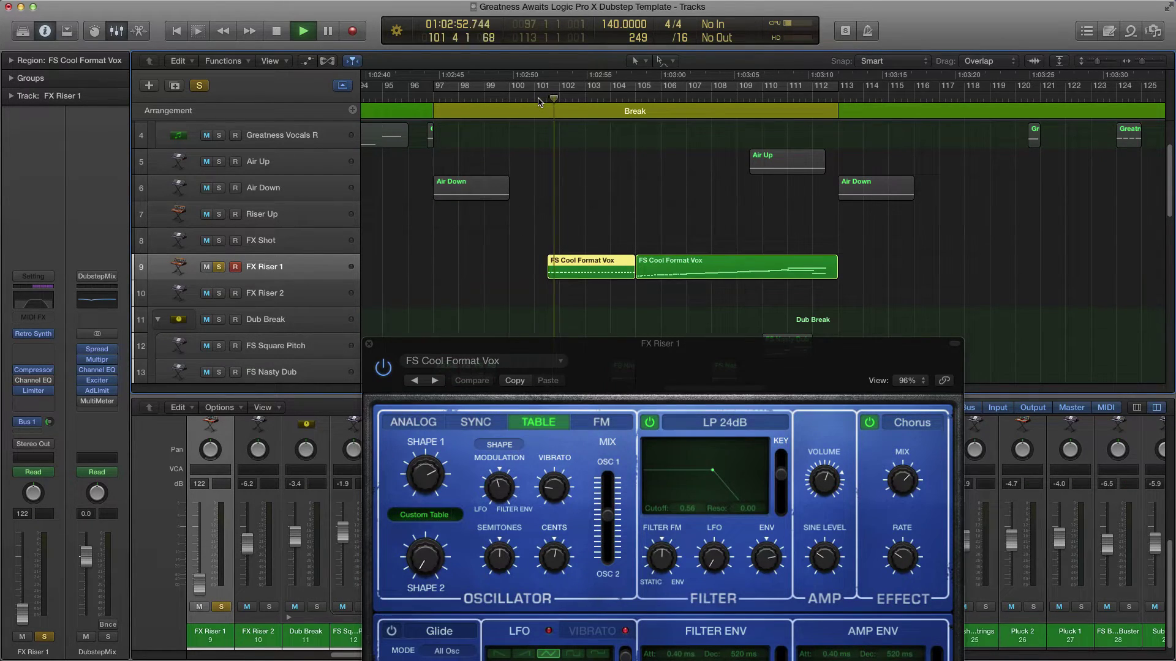
pyautogui.press('space')
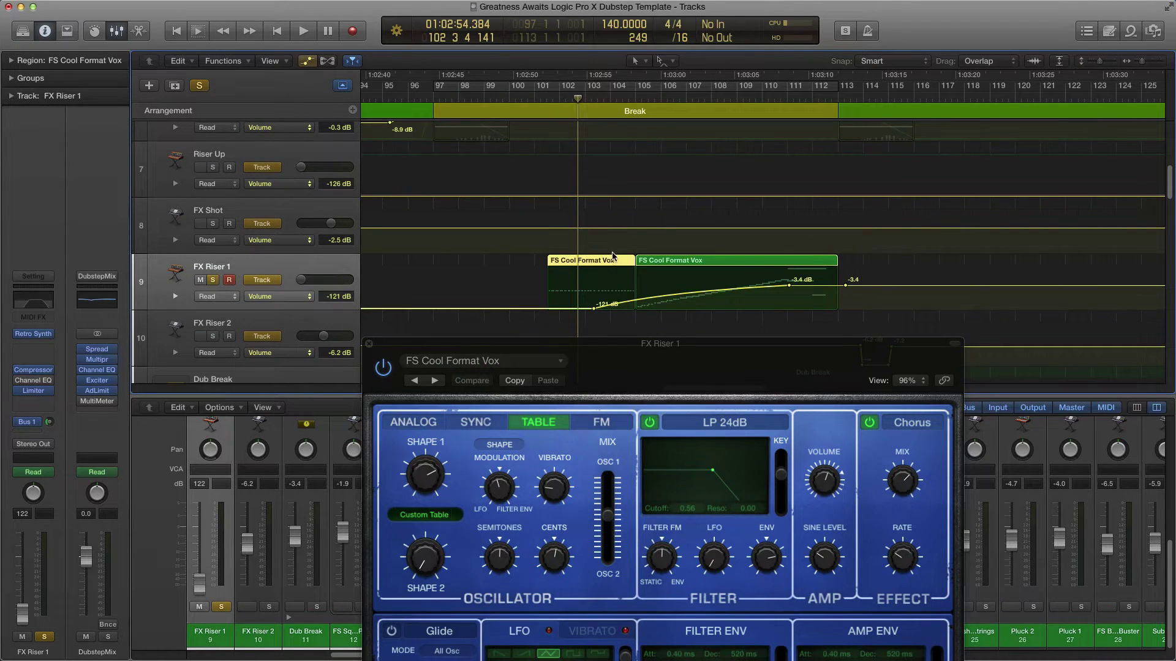
# - Start FX Riser 1's volume fade-in just before bar 101, bow its curve upward, and audition the riser
pyautogui.moveTo(592, 310); pyautogui.dragTo(530, 308)
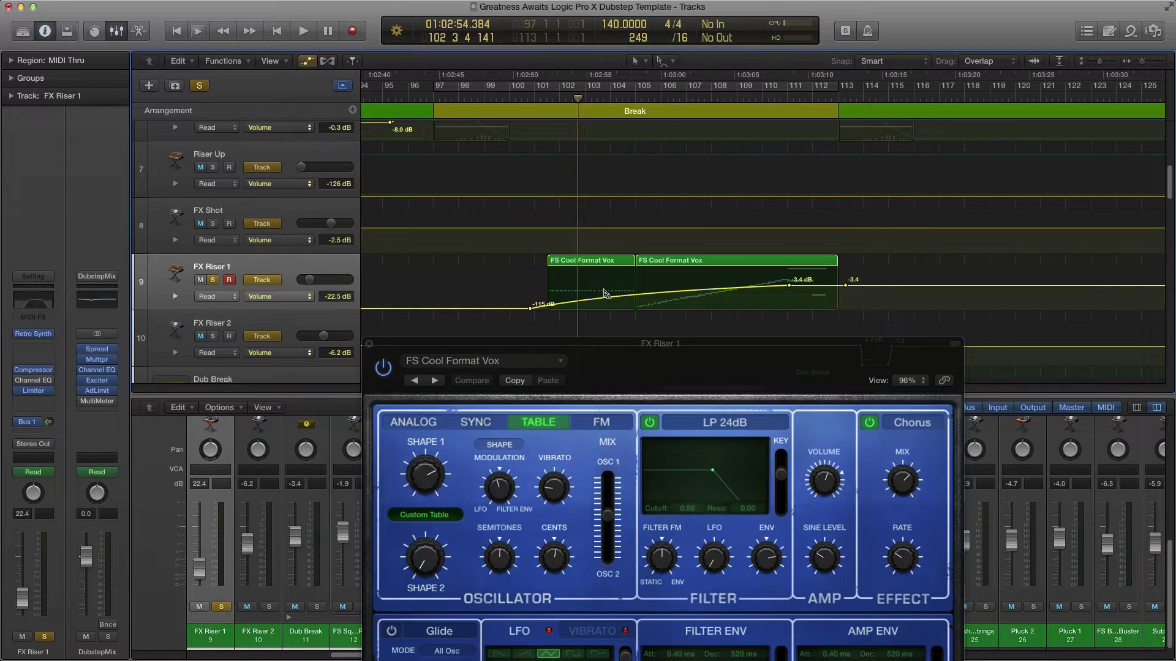
pyautogui.moveTo(618, 291); pyautogui.dragTo(614, 276)
pyautogui.click(545, 97)
pyautogui.press('space')
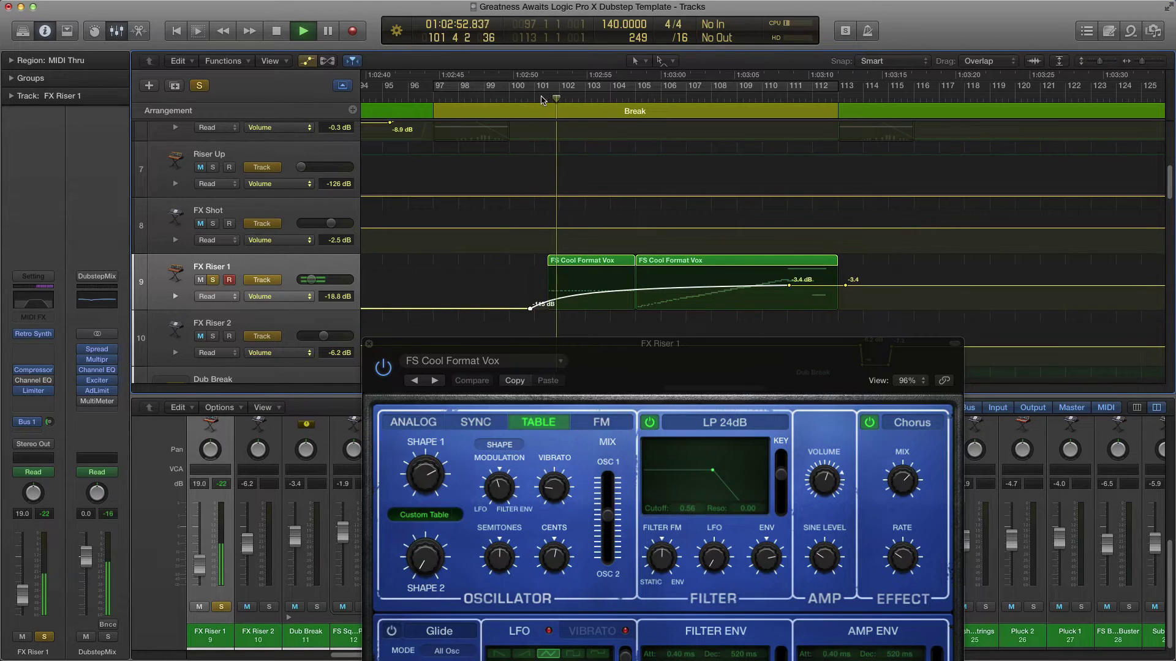
pyautogui.moveTo(637, 348); pyautogui.dragTo(611, 375)
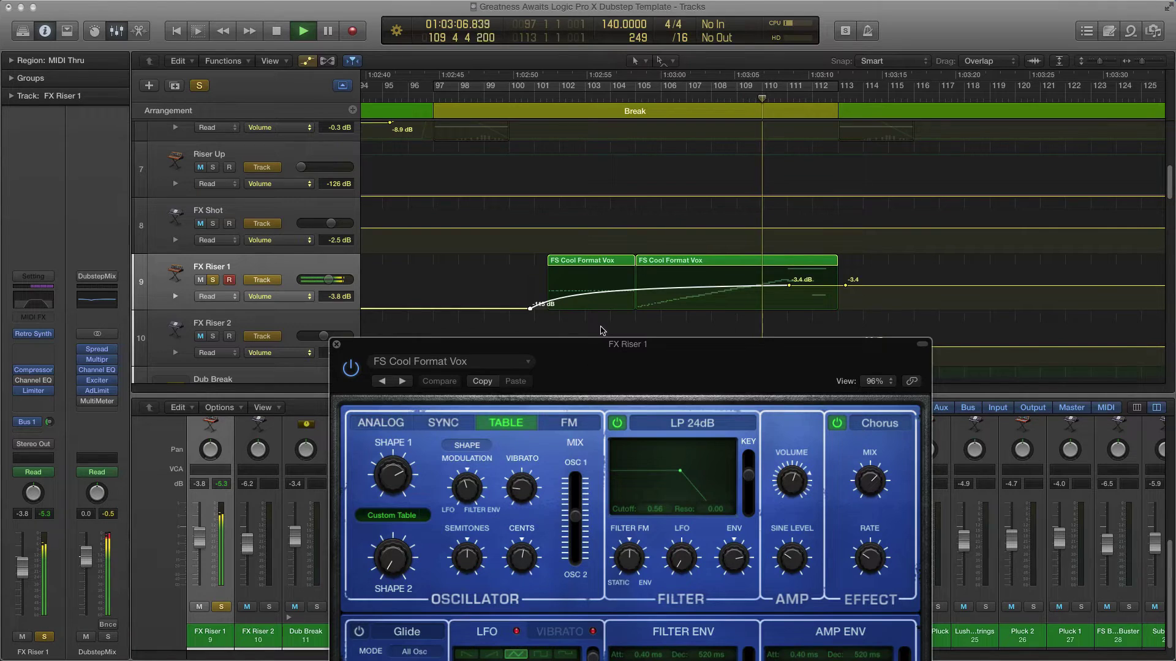
pyautogui.press('space')
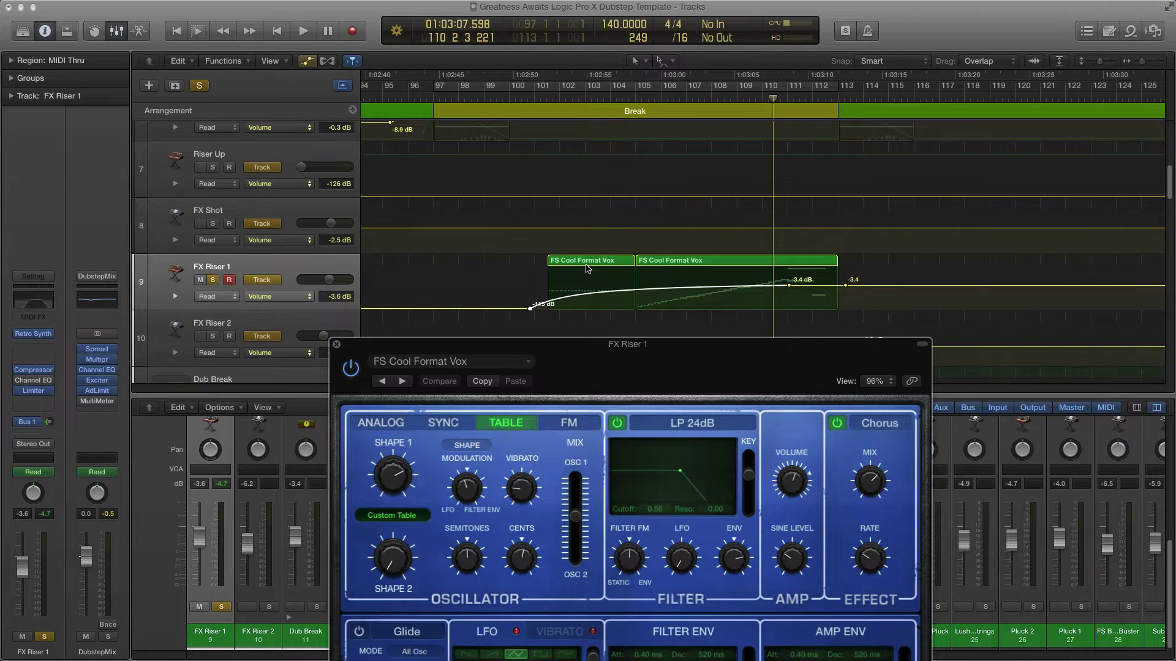
# - Close the Retro Synth and examine the second FS Cool Format Vox region's rising notes in the Piano Roll around bars 110 and 111
pyautogui.doubleClick(586, 268)
pyautogui.moveTo(455, 347); pyautogui.dragTo(0, 163)
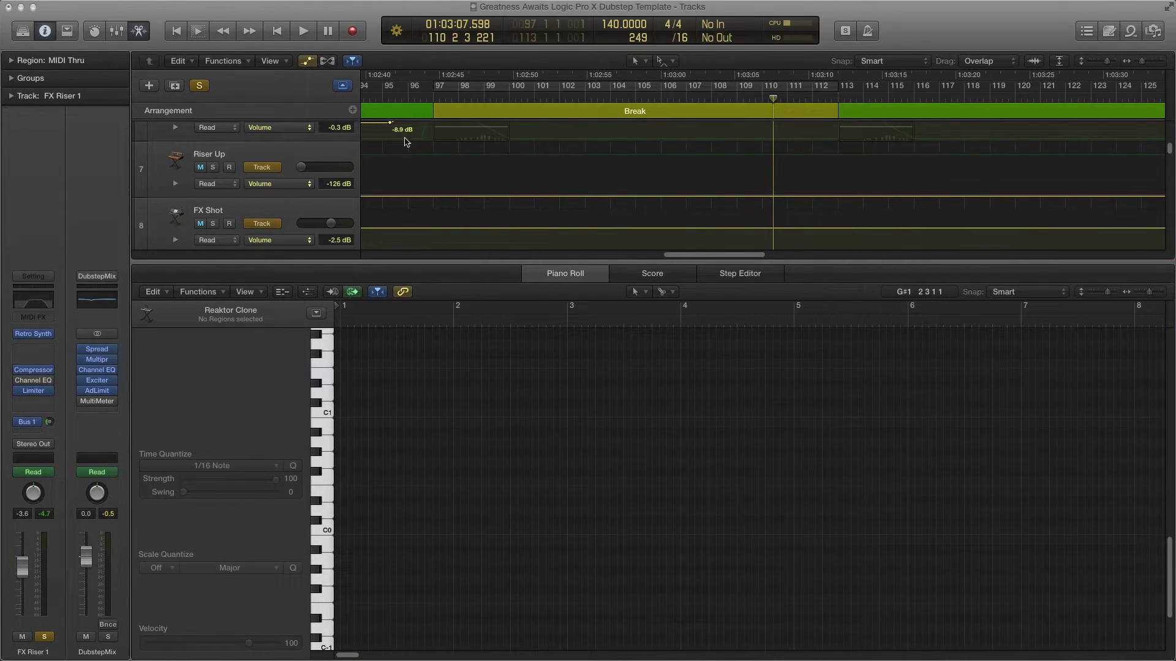
pyautogui.scroll(-3, 556, 184)
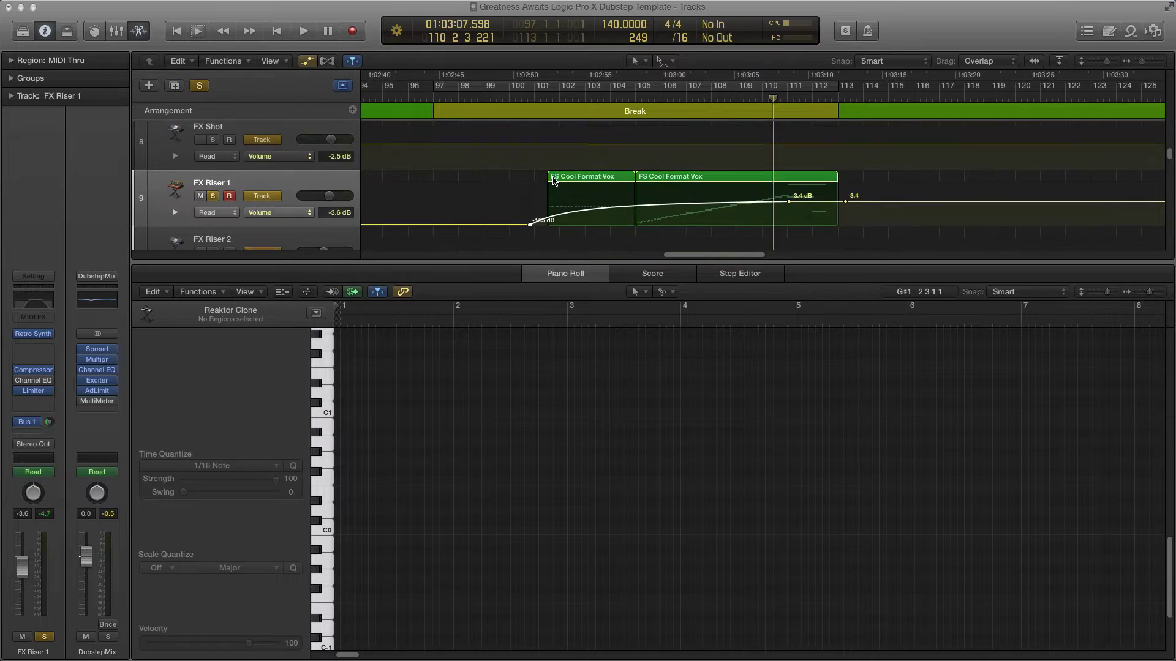
pyautogui.click(697, 176)
pyautogui.scroll(-5, 612, 475)
pyautogui.scroll(5, 511, 465)
pyautogui.scroll(3, 510, 460)
pyautogui.scroll(5, 499, 450)
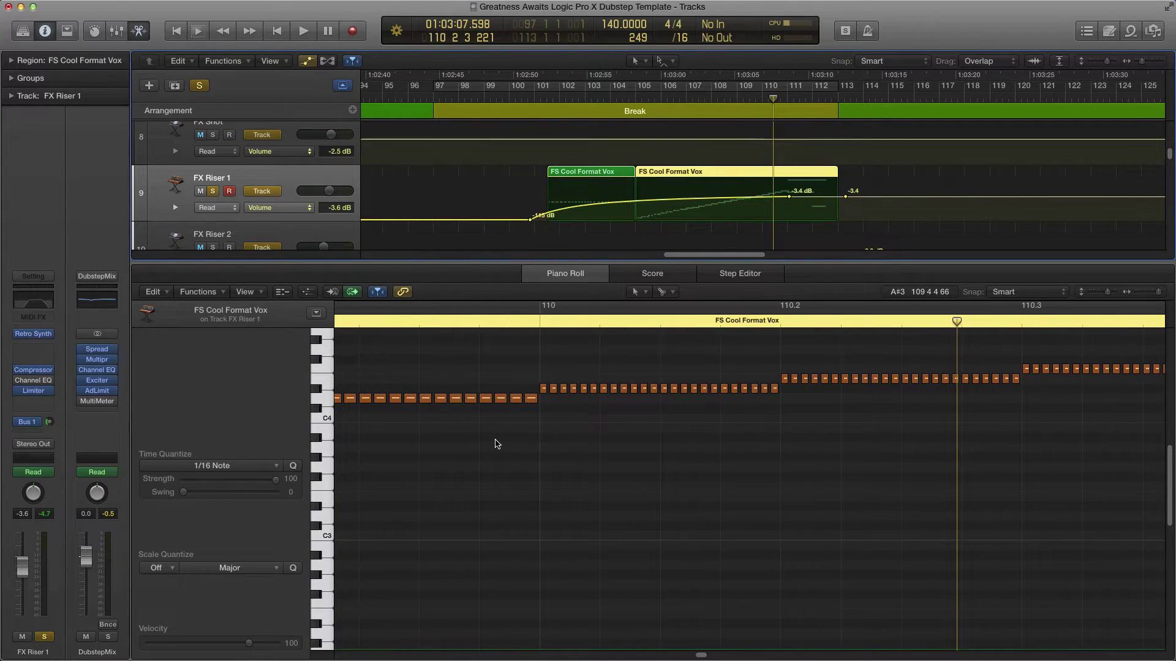
pyautogui.hscroll(5, 612, 422)
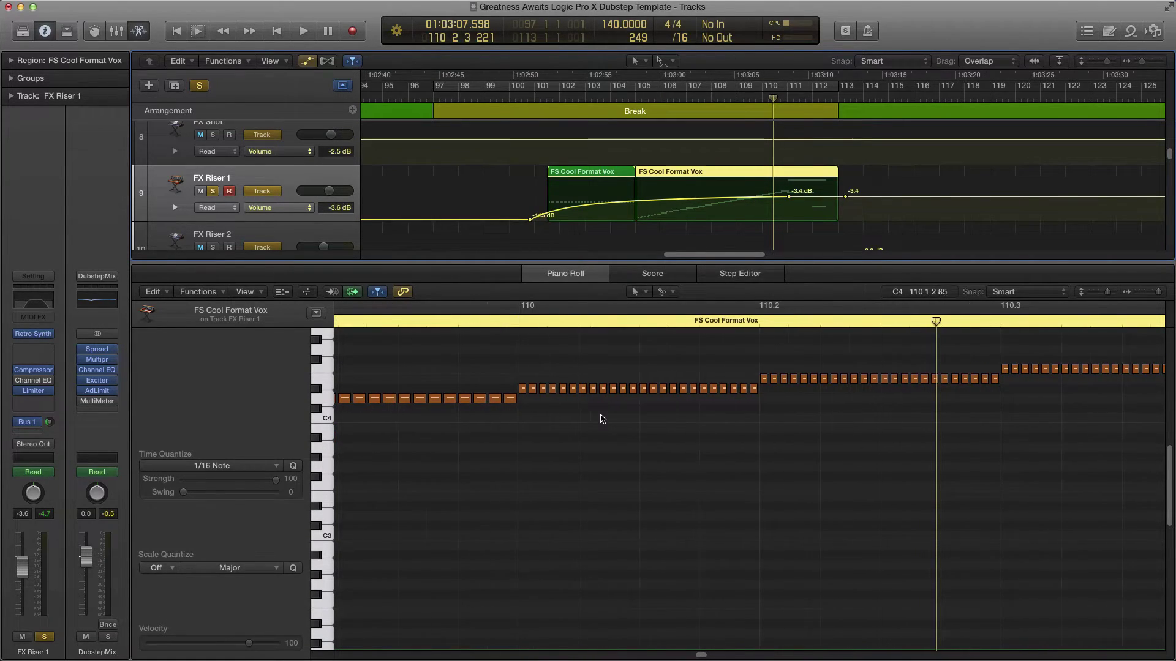
pyautogui.hscroll(10, 658, 416)
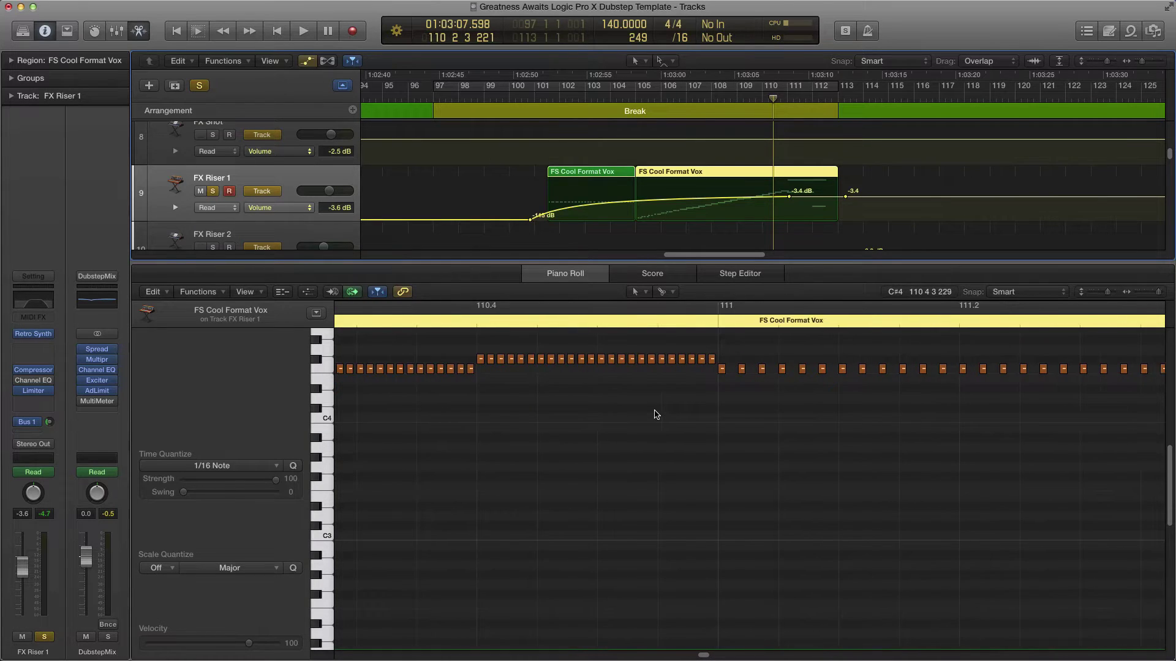
pyautogui.scroll(3, 431, 370)
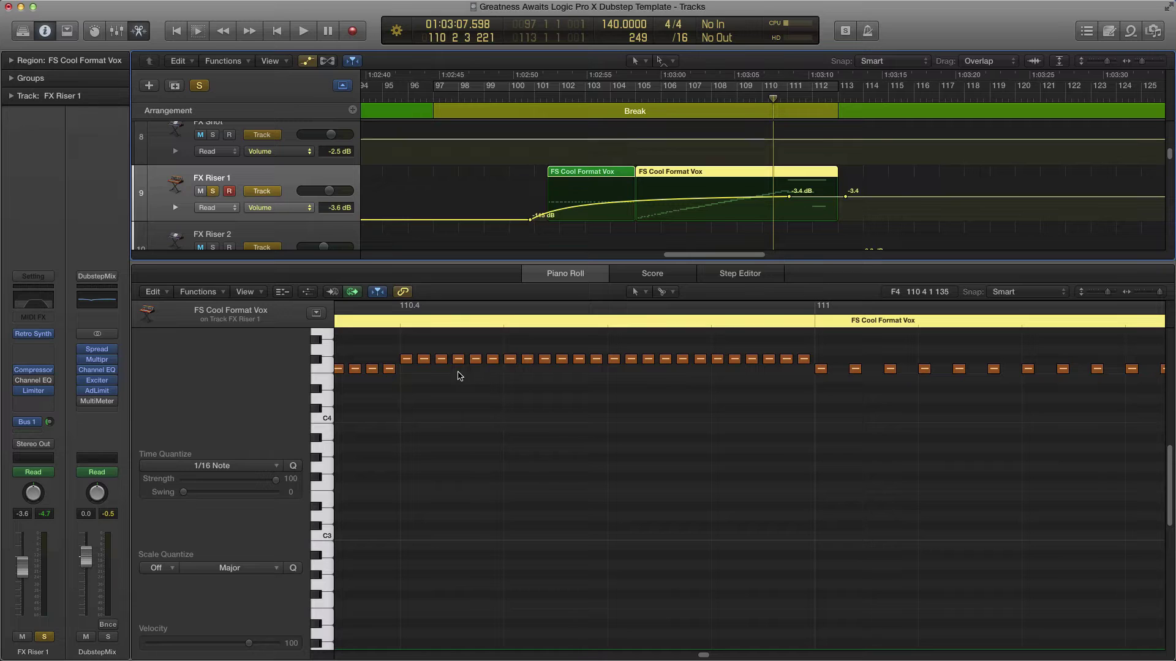
# - Compare the riser notes against a /64 grid division, then set the division to /32
pyautogui.click(681, 38)
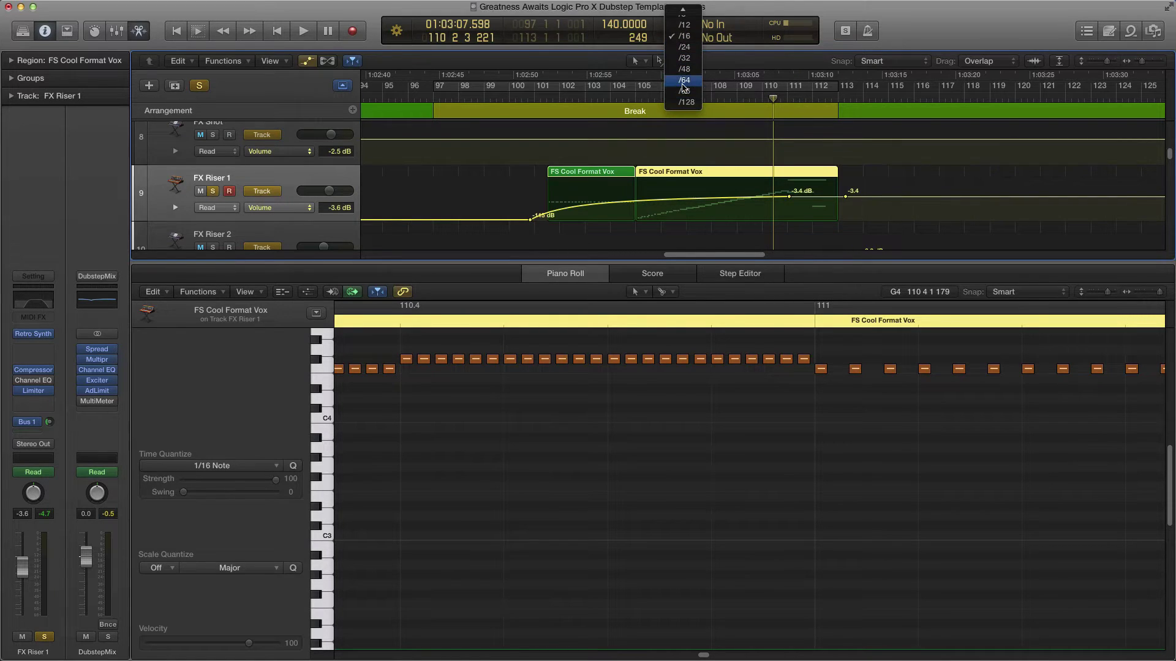
pyautogui.click(684, 80)
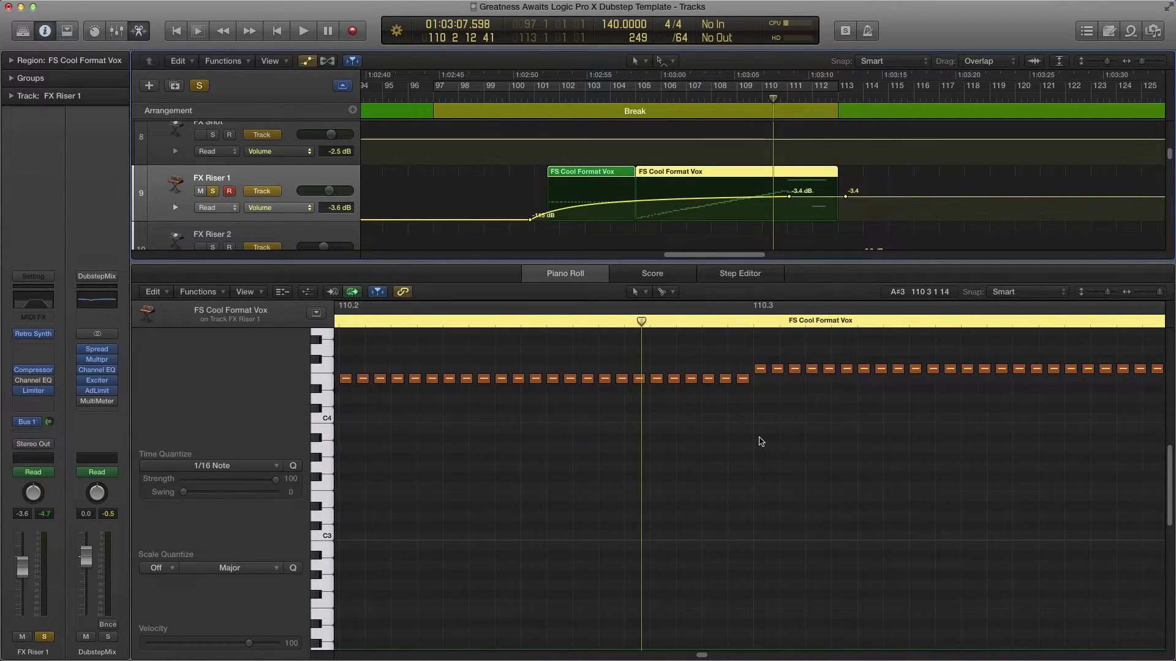
pyautogui.hscroll(3, 756, 438)
pyautogui.click(681, 38)
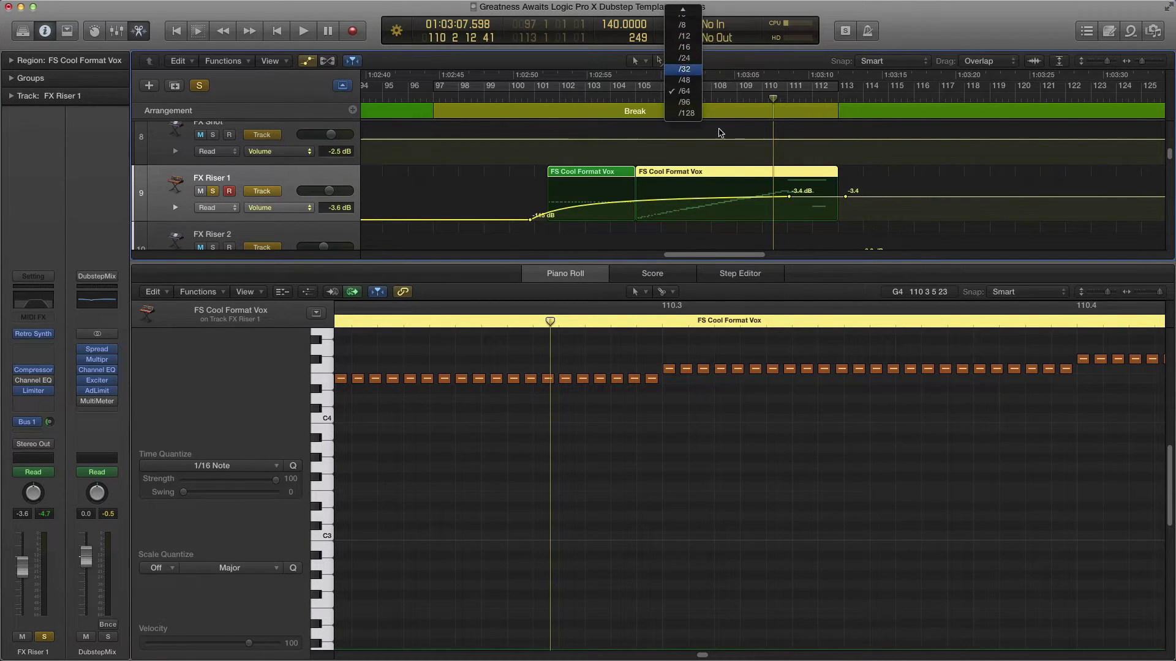
pyautogui.click(686, 69)
pyautogui.hscroll(4, 741, 451)
pyautogui.hscroll(20, 734, 440)
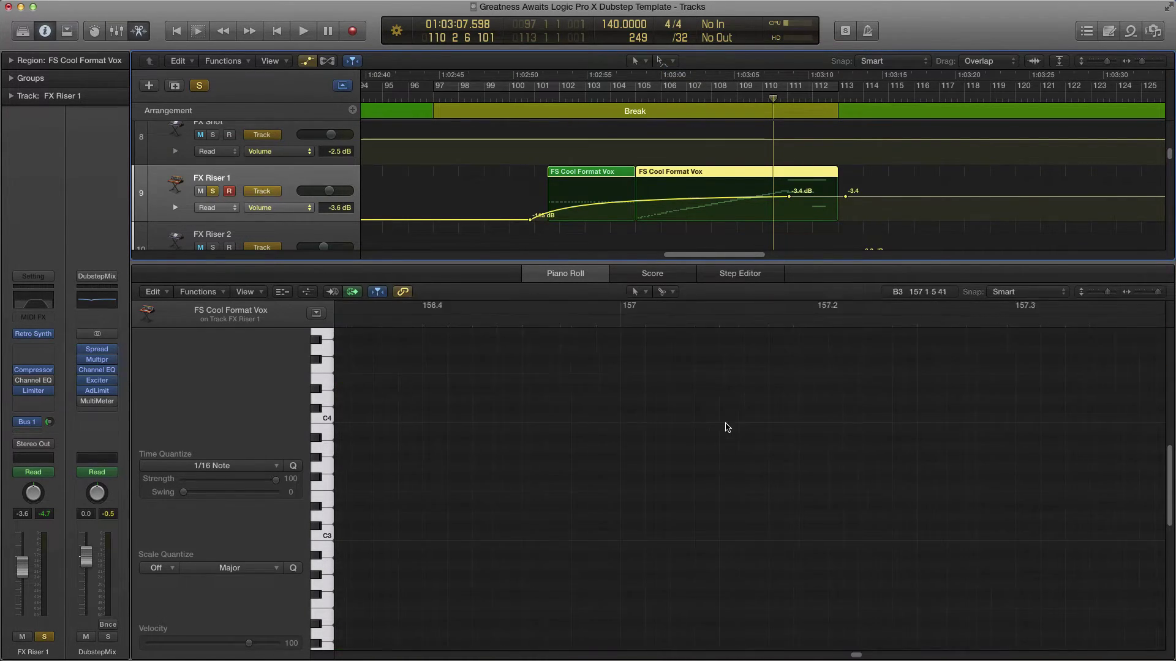
# - Select both FS Cool Format Vox regions and examine their combined note pattern, from the repeated low notes through the rising steps
pyautogui.click(610, 171)
pyautogui.keyDown('shift'); pyautogui.click(677, 178); pyautogui.keyUp('shift')
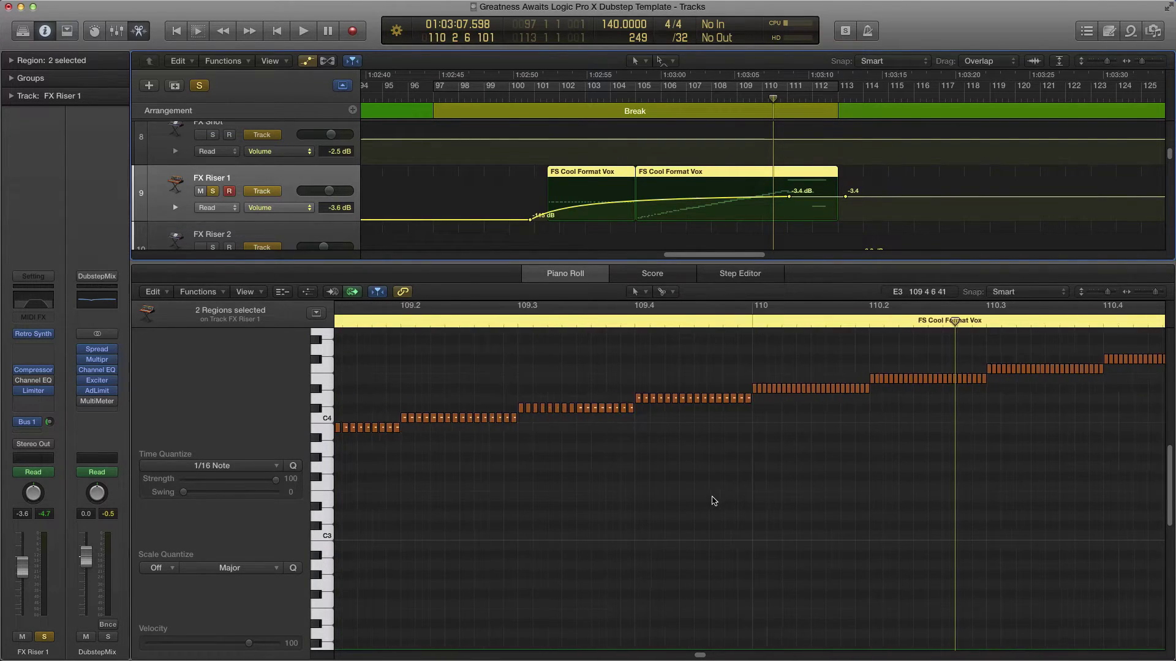
pyautogui.scroll(-3, 716, 502)
pyautogui.hscroll(-10, 674, 496)
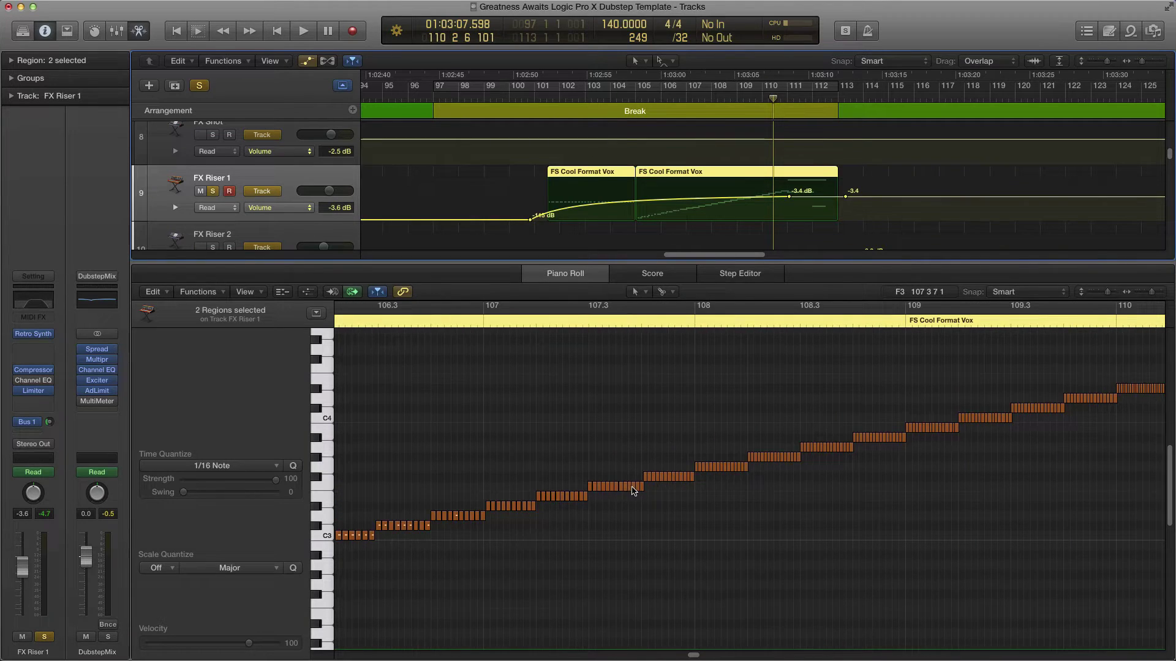
pyautogui.hscroll(-12, 620, 499)
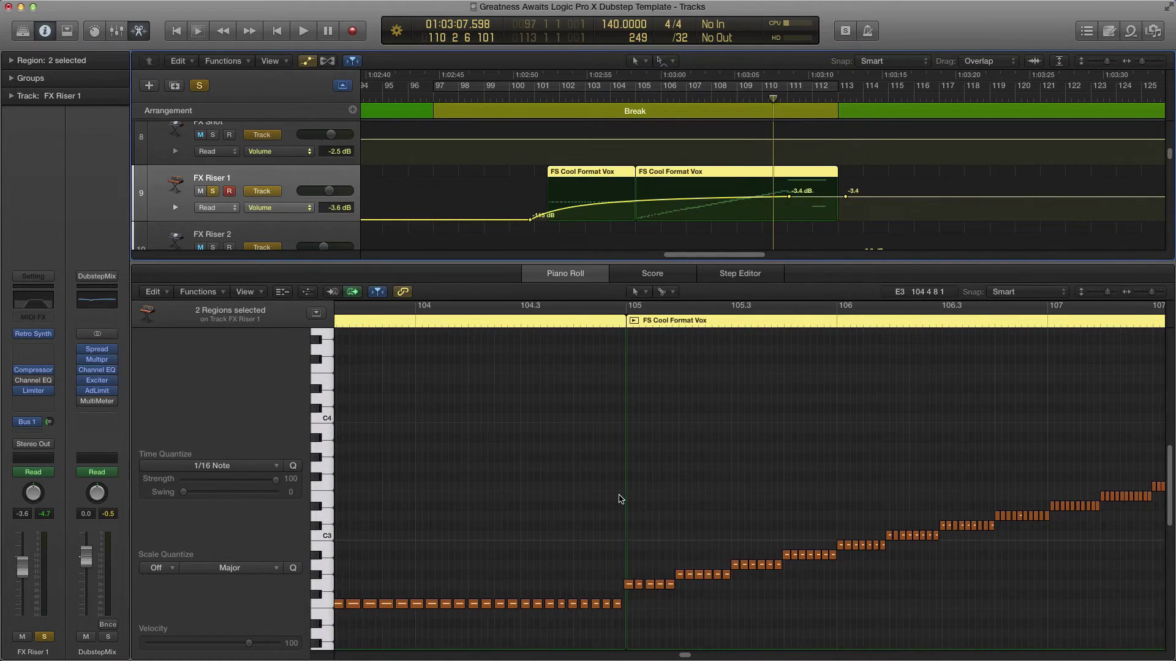
pyautogui.hscroll(-10, 525, 532)
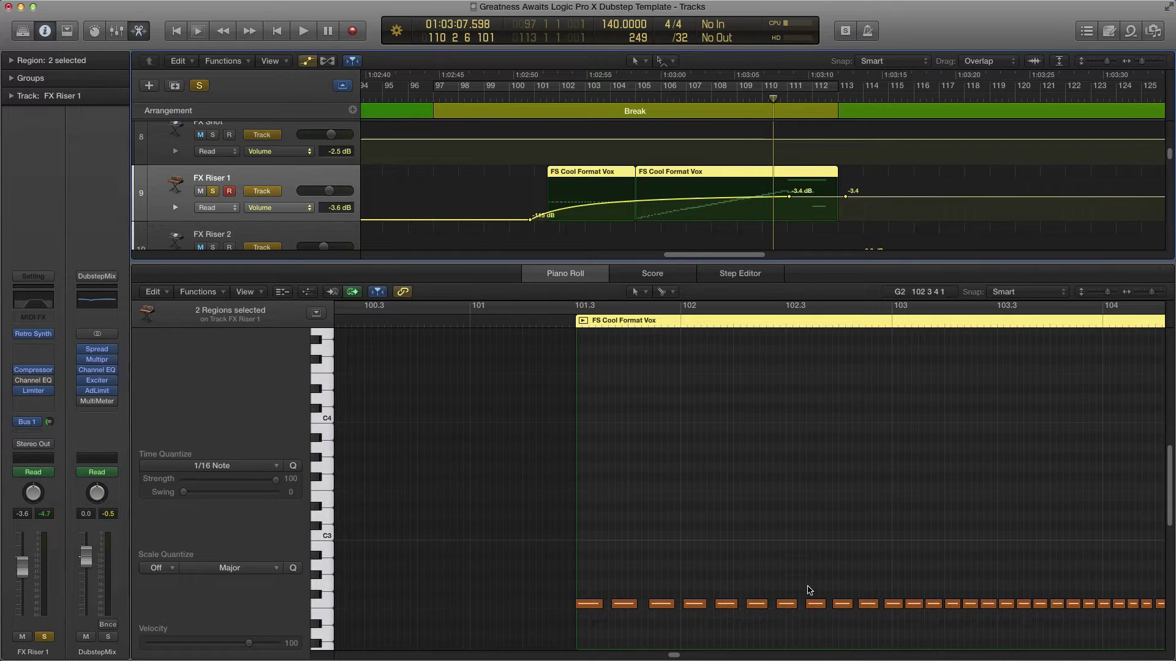
pyautogui.hscroll(5, 895, 425)
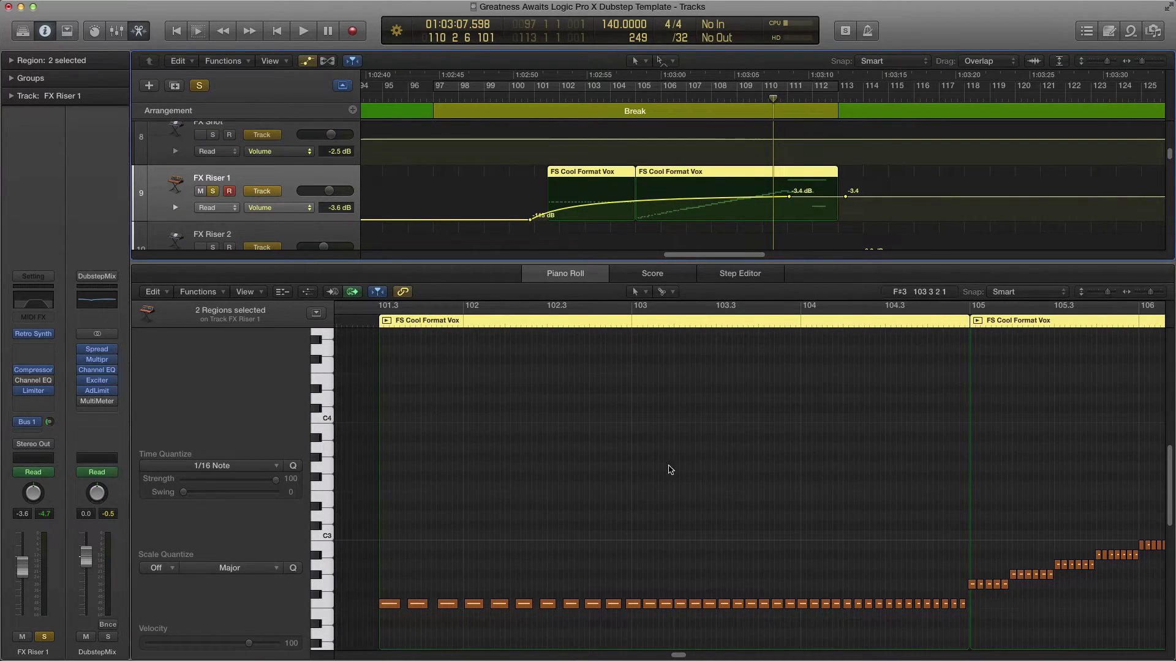
pyautogui.scroll(-3, 713, 488)
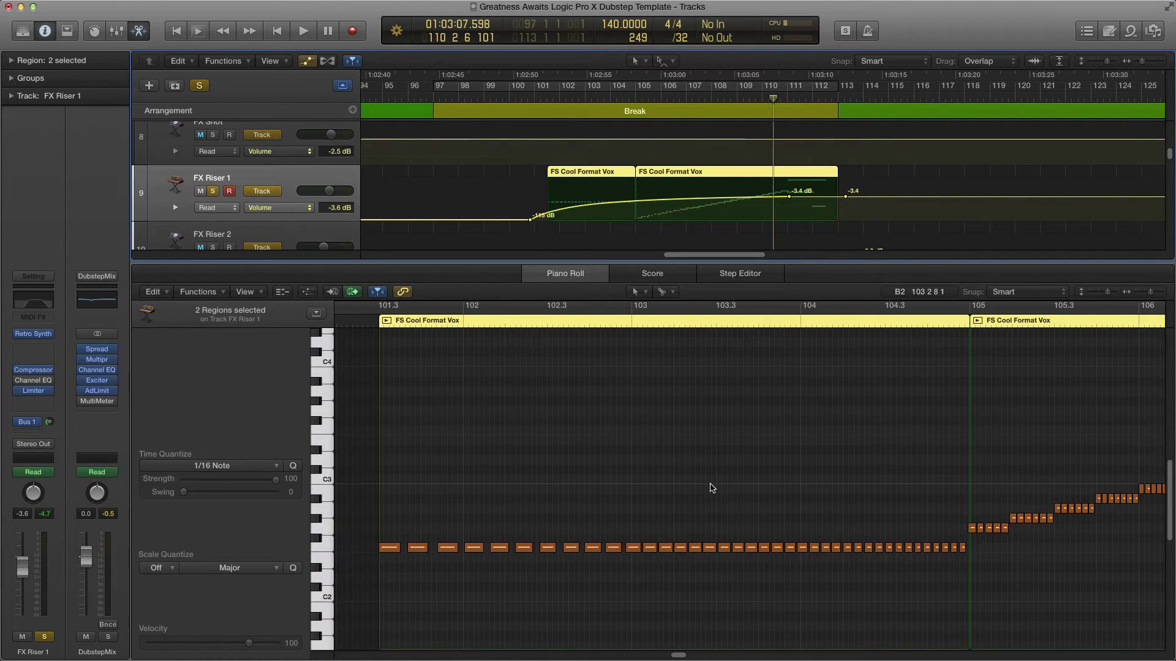
pyautogui.hscroll(2, 706, 488)
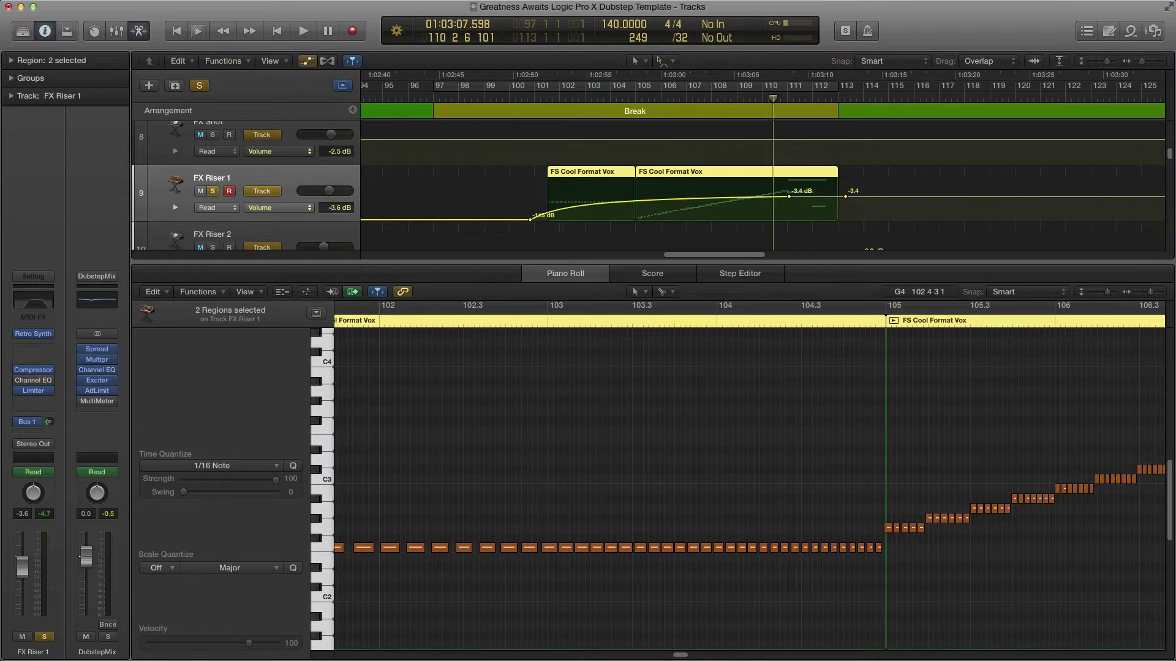
pyautogui.hscroll(5, 549, 417)
pyautogui.hscroll(5, 550, 417)
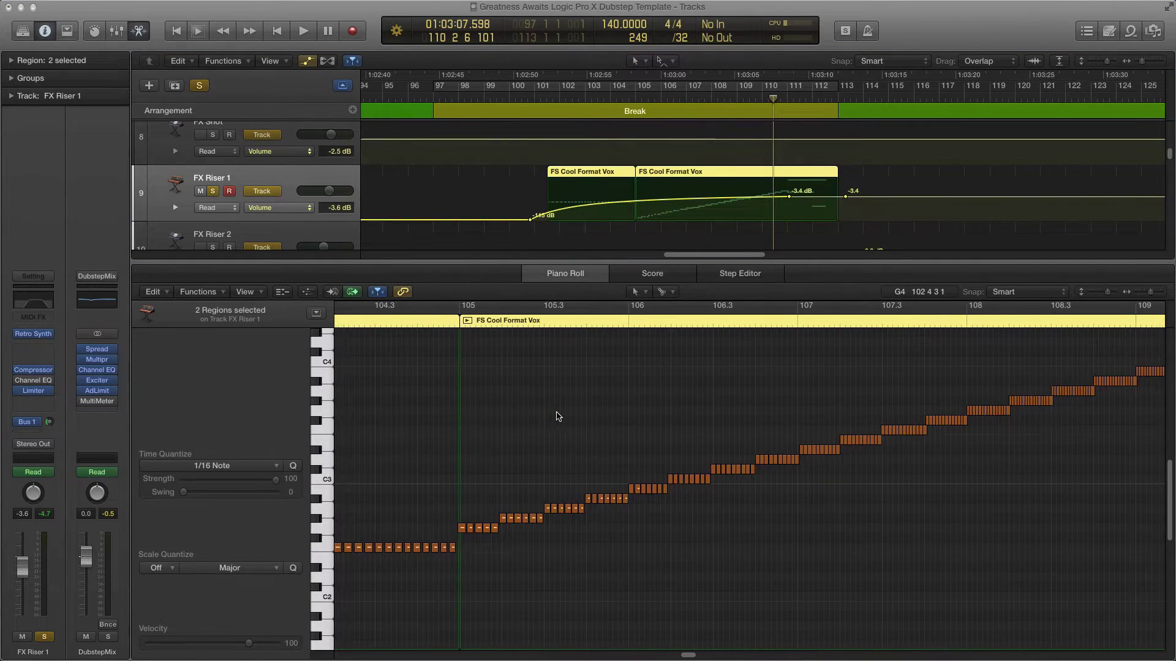
pyautogui.scroll(2, 535, 419)
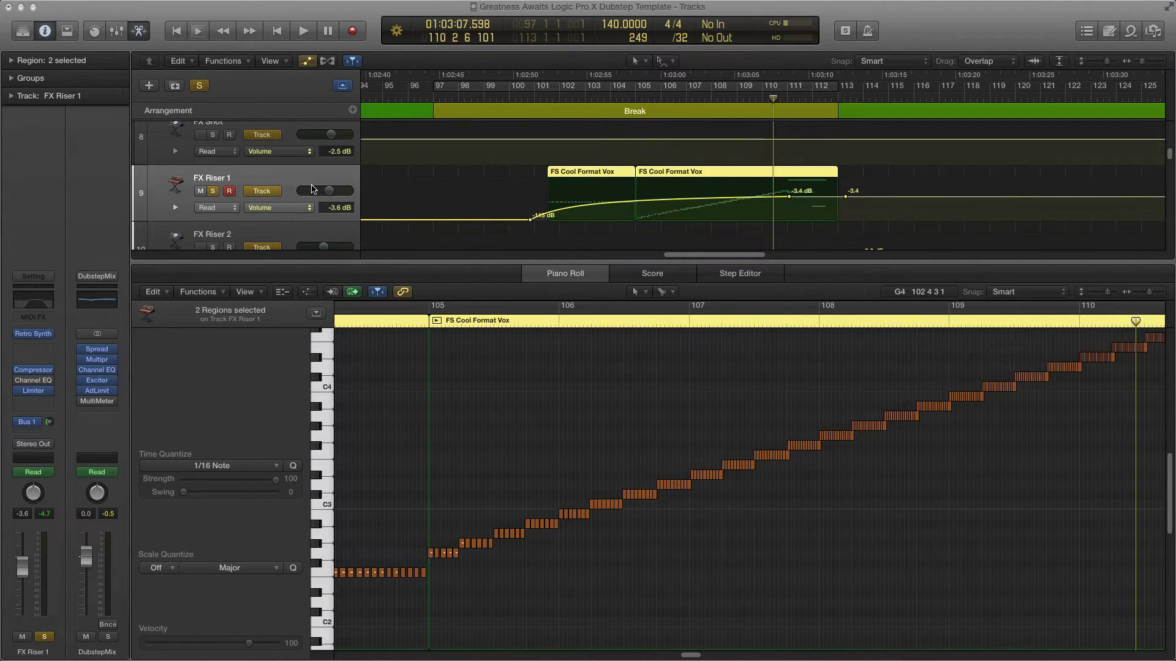
# - Select the FX Riser 2 track to show its regions' notes in the Piano Roll
pyautogui.scroll(-1, 295, 179)
pyautogui.scroll(-3, 295, 178)
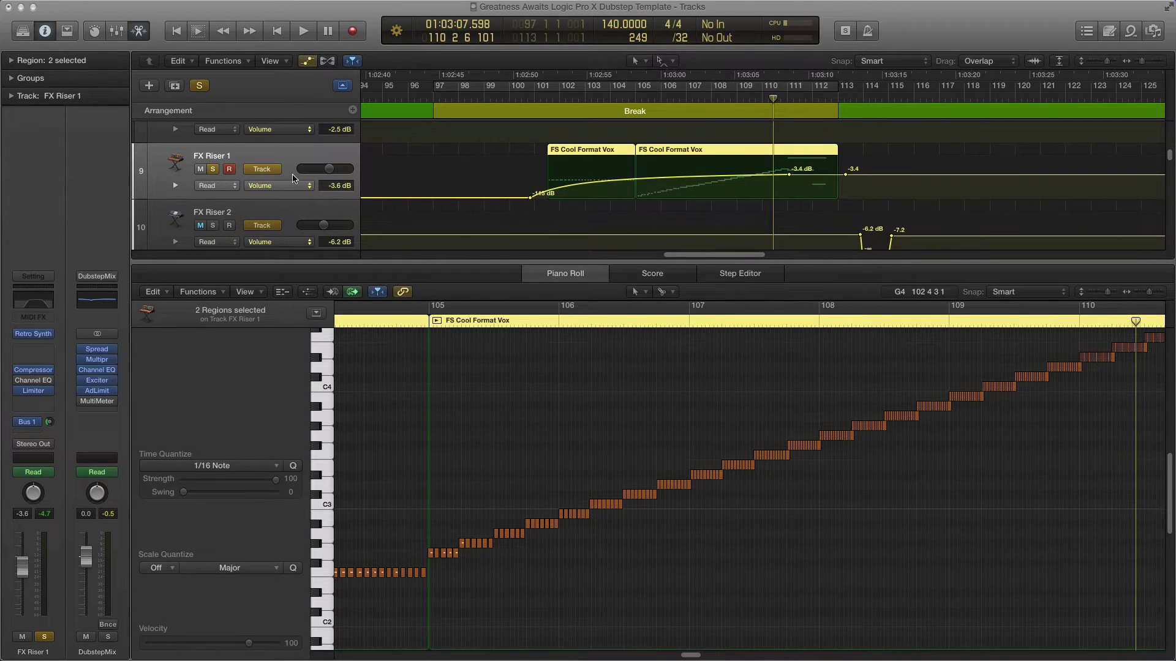
pyautogui.scroll(-1, 298, 207)
pyautogui.click(297, 209)
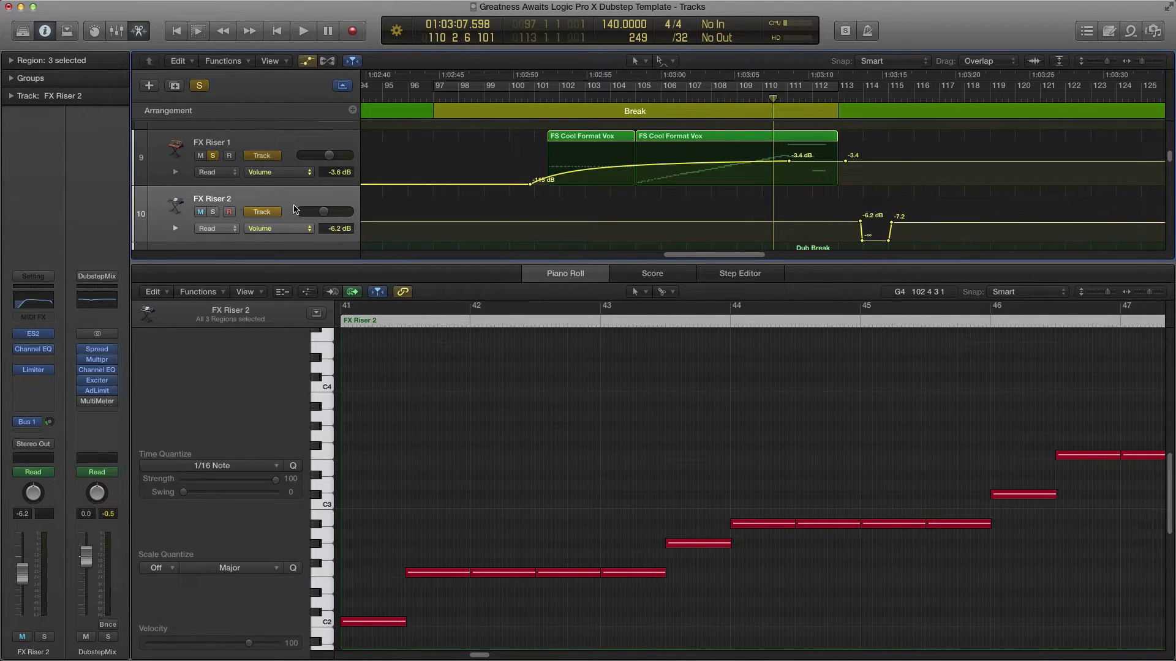
# - Locate the FX Riser 2 region in the Verse section and solo its track in place of FX Riser 1
pyautogui.hotkey('ctrl', 'm')
pyautogui.hscroll(-15, 298, 210)
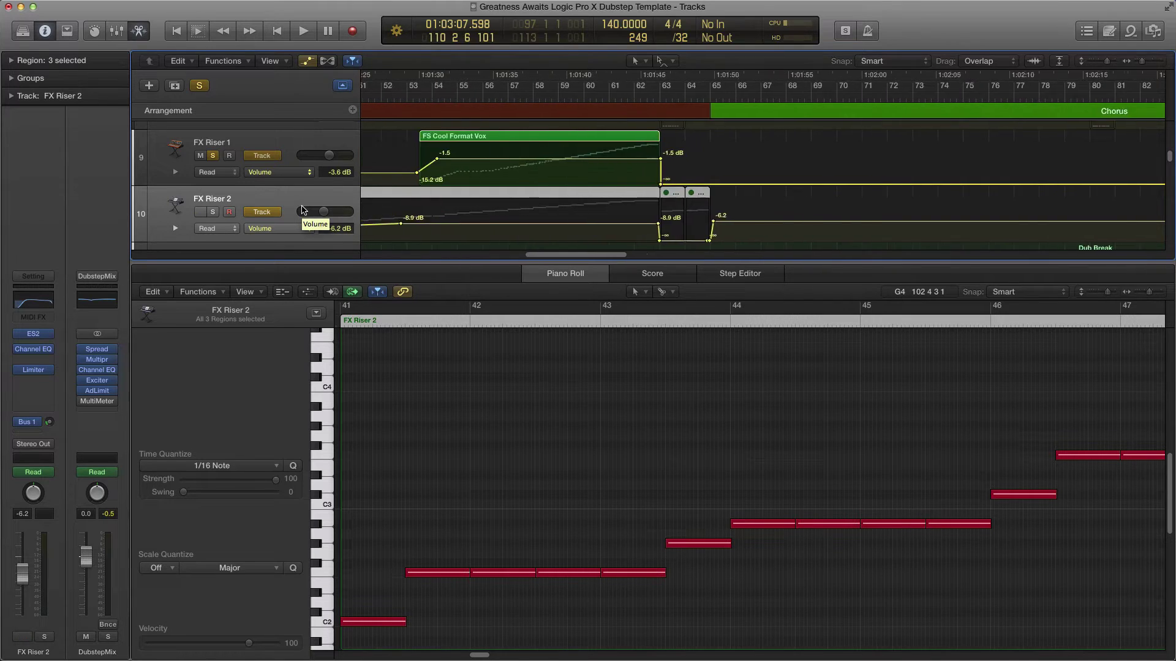
pyautogui.hscroll(-4, 302, 210)
pyautogui.hotkey('ctrl', 'm')
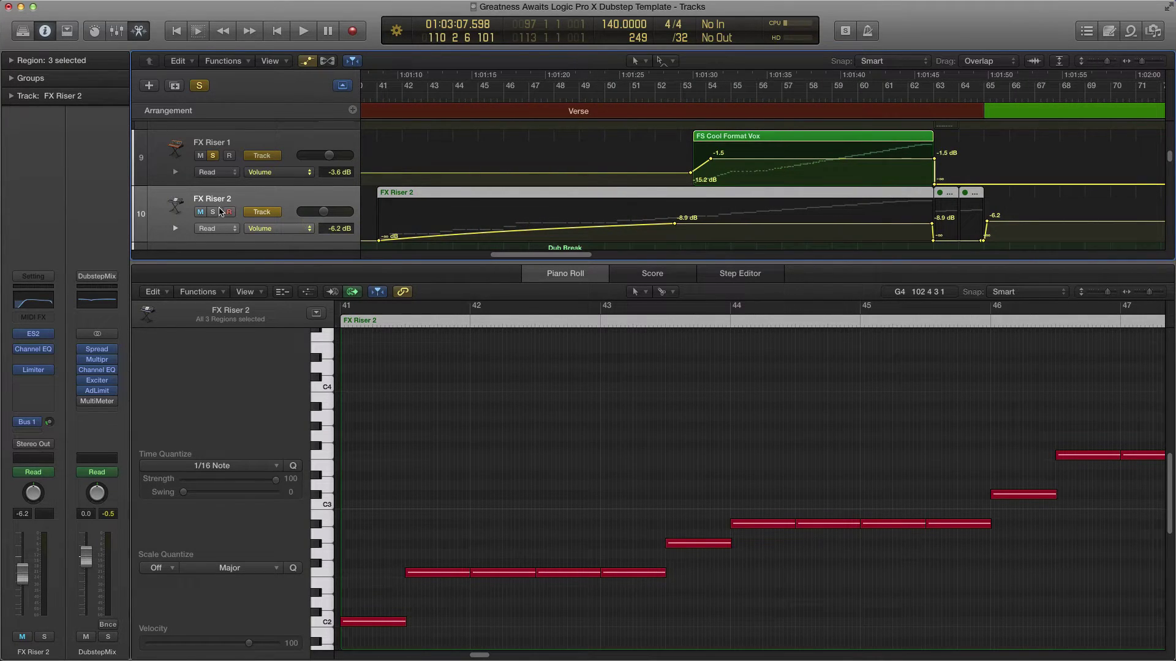
pyautogui.click(212, 212)
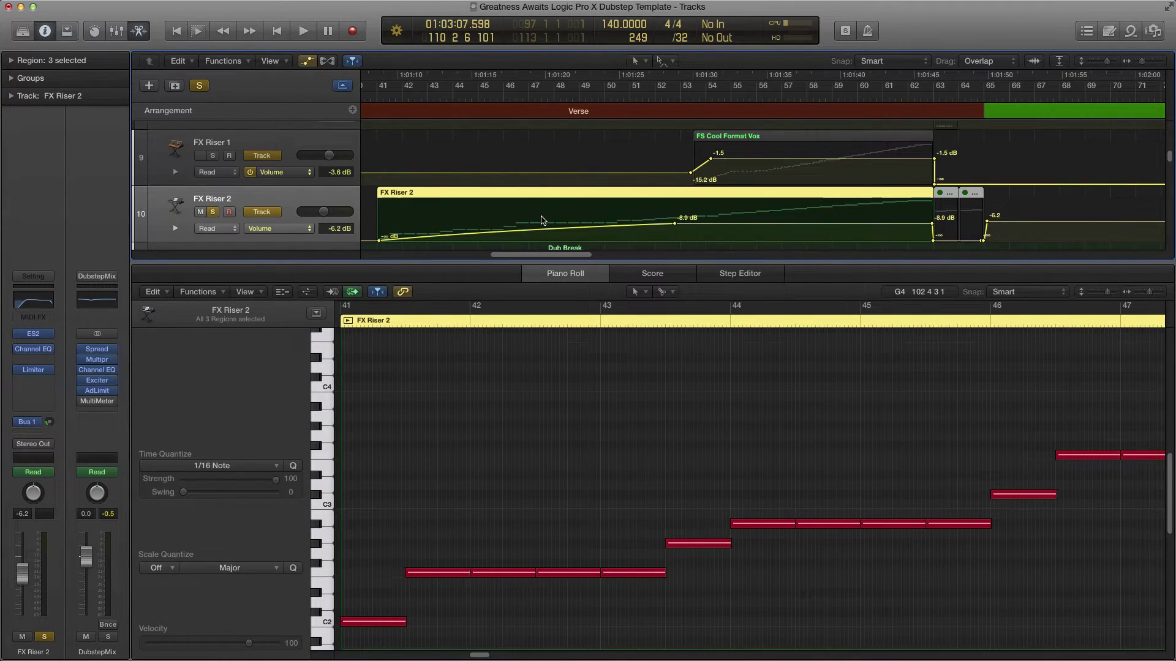
# - Play the soloed FX Riser 2 region from about bar 42 to bar 49, then open its ES2 synth to examine the sound settings
pyautogui.moveTo(35, 338)
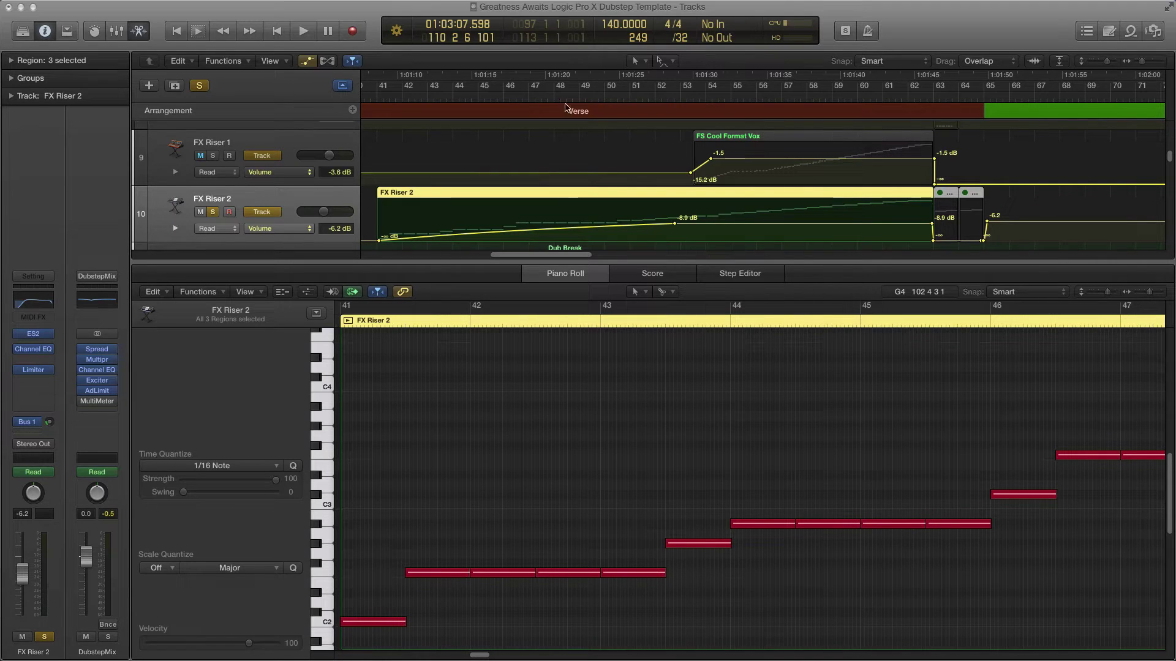
pyautogui.click(402, 100)
pyautogui.press('space')
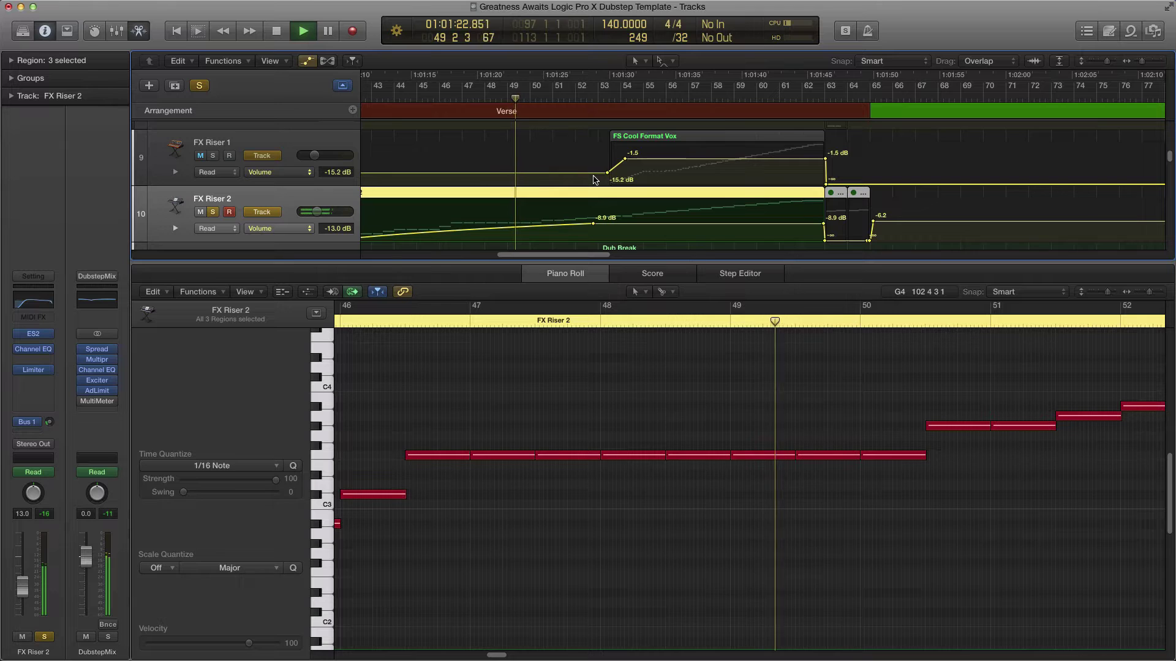
pyautogui.press('space')
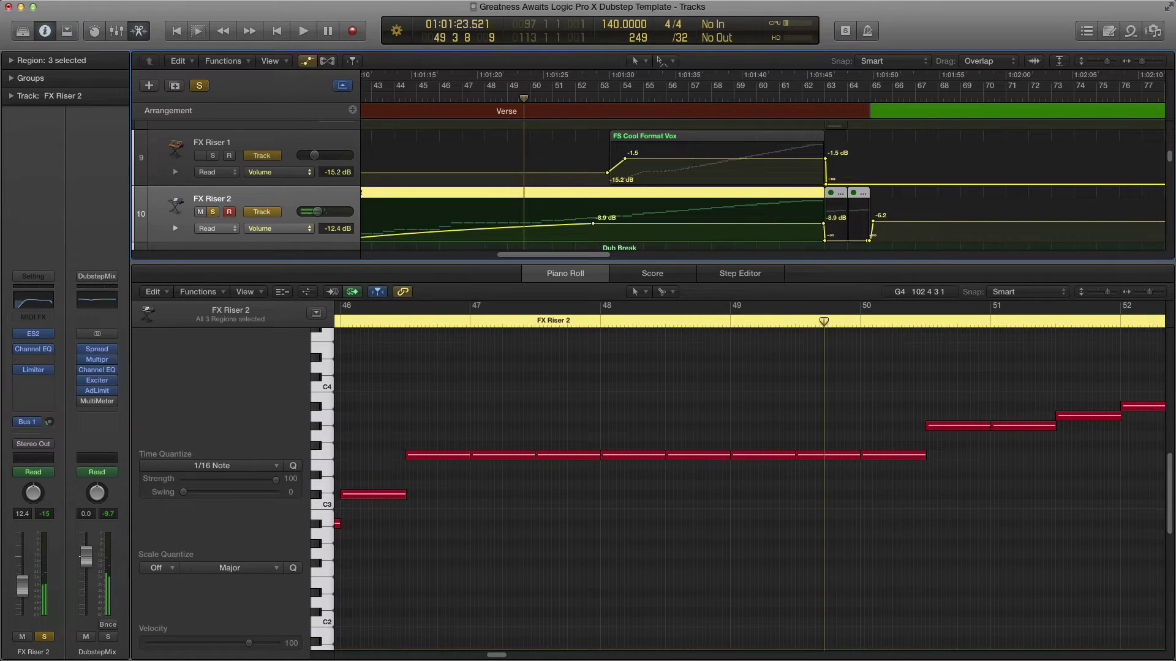
pyautogui.press('v')
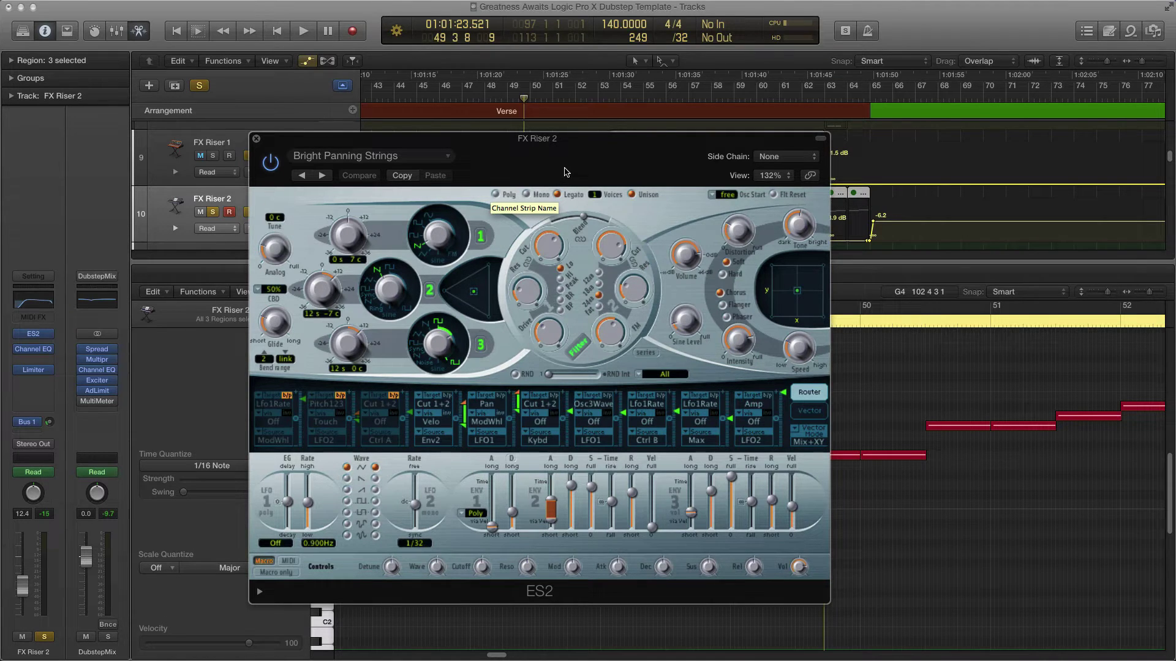
# - Close the FX Riser 2 synth window and examine the rising note sequence from bar 41 to 65 in the Piano Roll
pyautogui.moveTo(605, 144); pyautogui.dragTo(562, 127)
pyautogui.press('super+w')
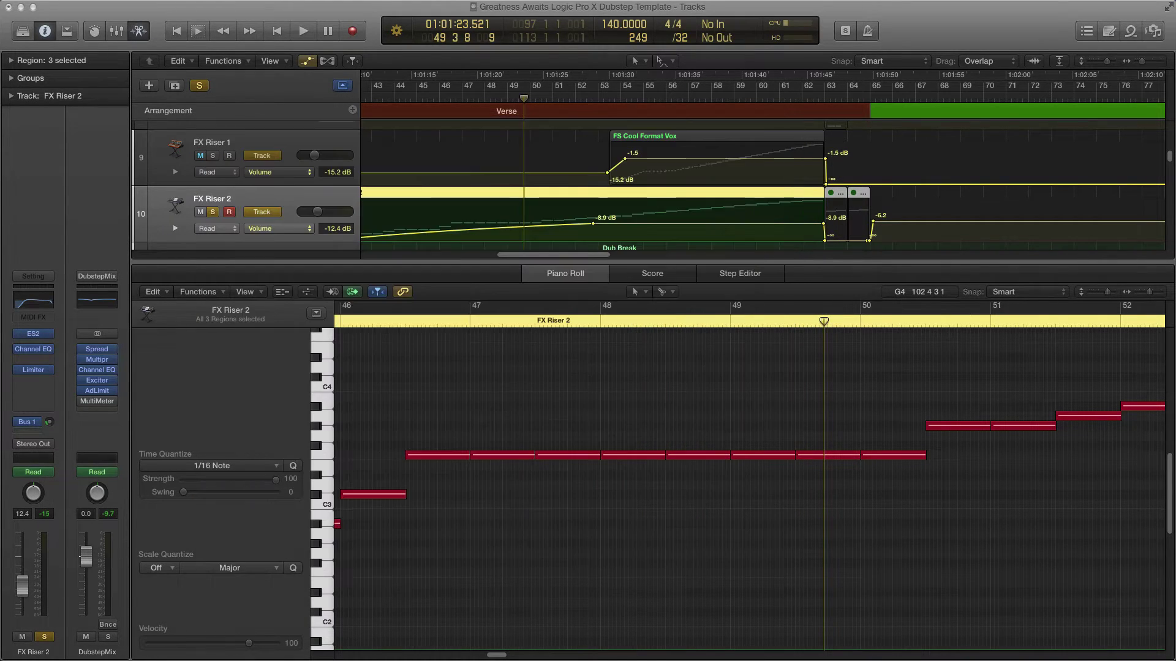
pyautogui.press('super+Left')
pyautogui.press('super+Left')
pyautogui.press('super+Left')
pyautogui.scroll(-5, 649, 551)
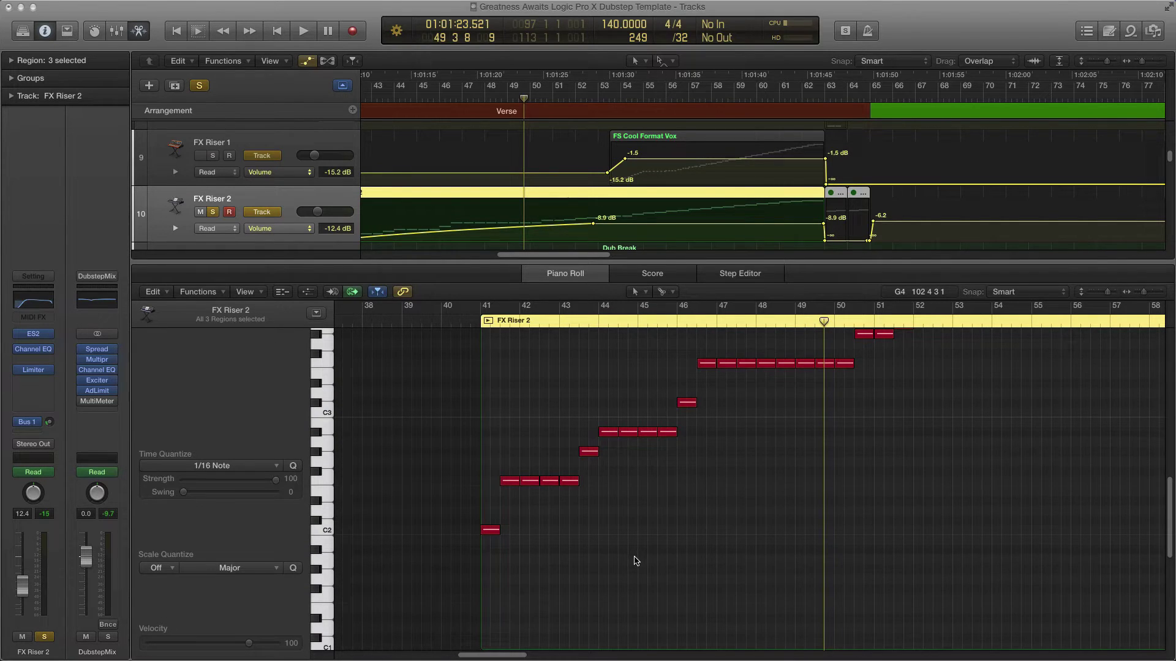
pyautogui.press('super+Right')
pyautogui.scroll(3, 678, 543)
pyautogui.scroll(3, 738, 547)
pyautogui.hscroll(4, 710, 544)
pyautogui.scroll(6, 741, 539)
pyautogui.press('super+Right')
pyautogui.press('super+Left')
pyautogui.hscroll(8, 708, 543)
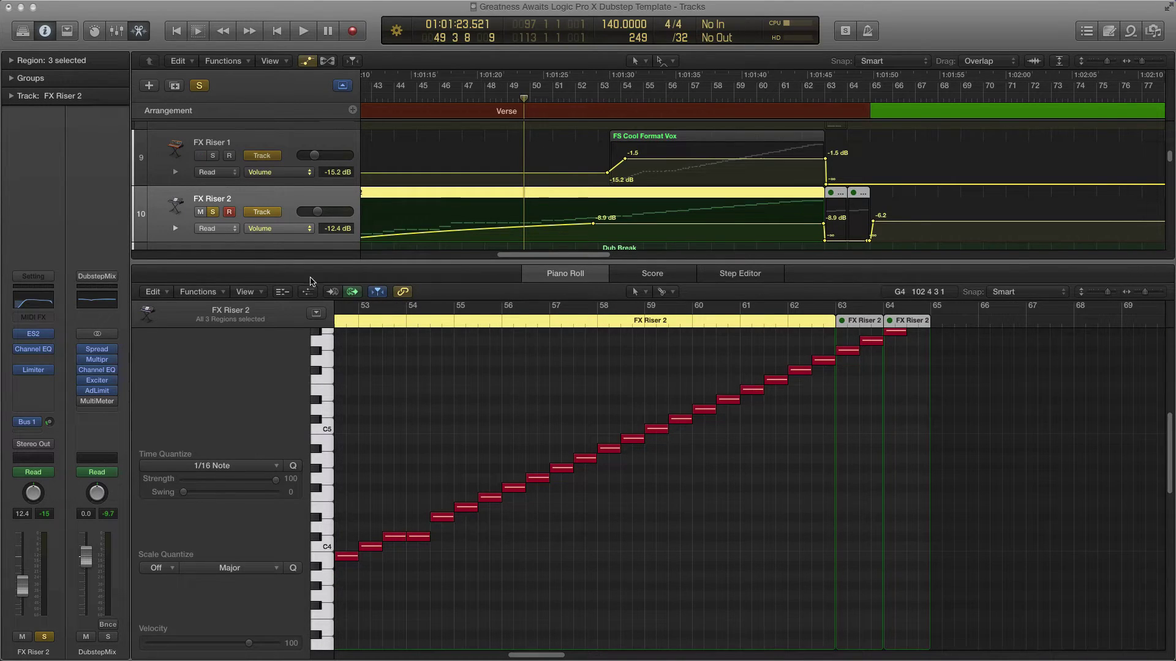
# - Check the Note Velocity lane beneath FX Riser 2's notes, hide it again and enlarge the notes from bar 53 to 63
pyautogui.click(307, 292)
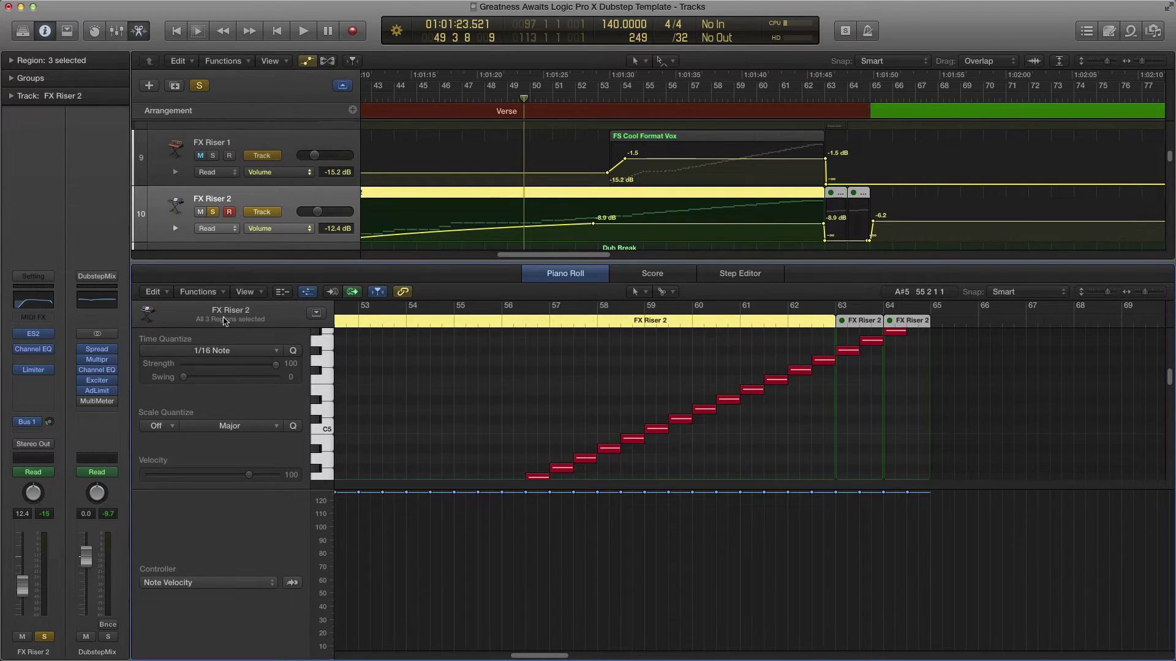
pyautogui.click(308, 292)
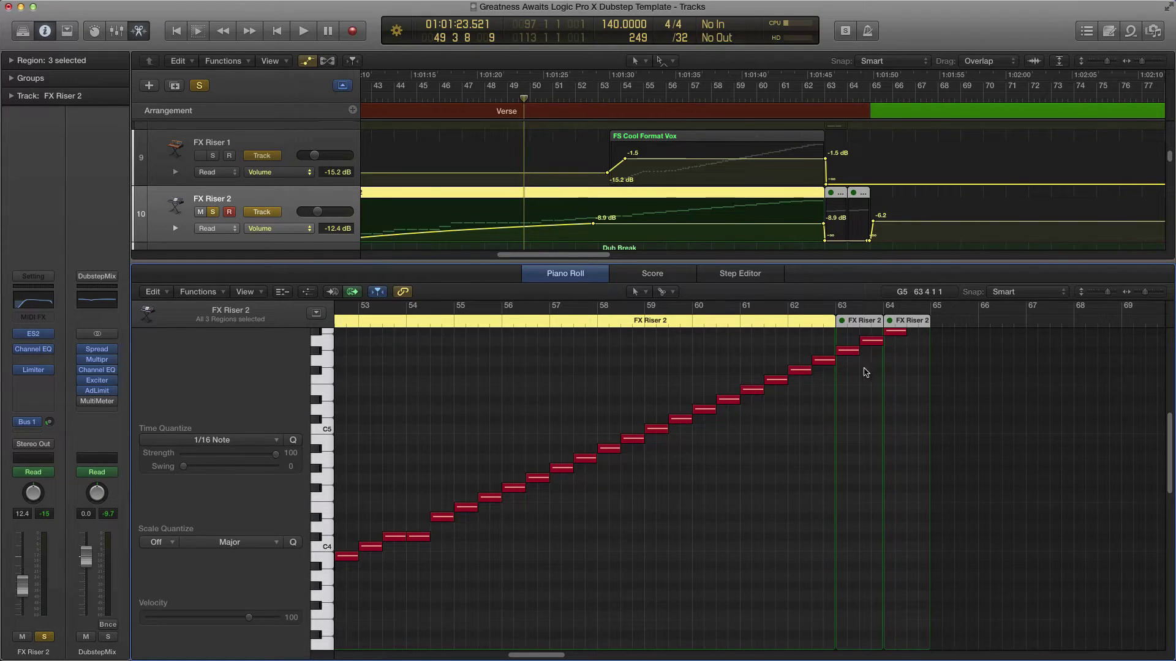
pyautogui.hscroll(1, 602, 503)
pyautogui.press('super+Right')
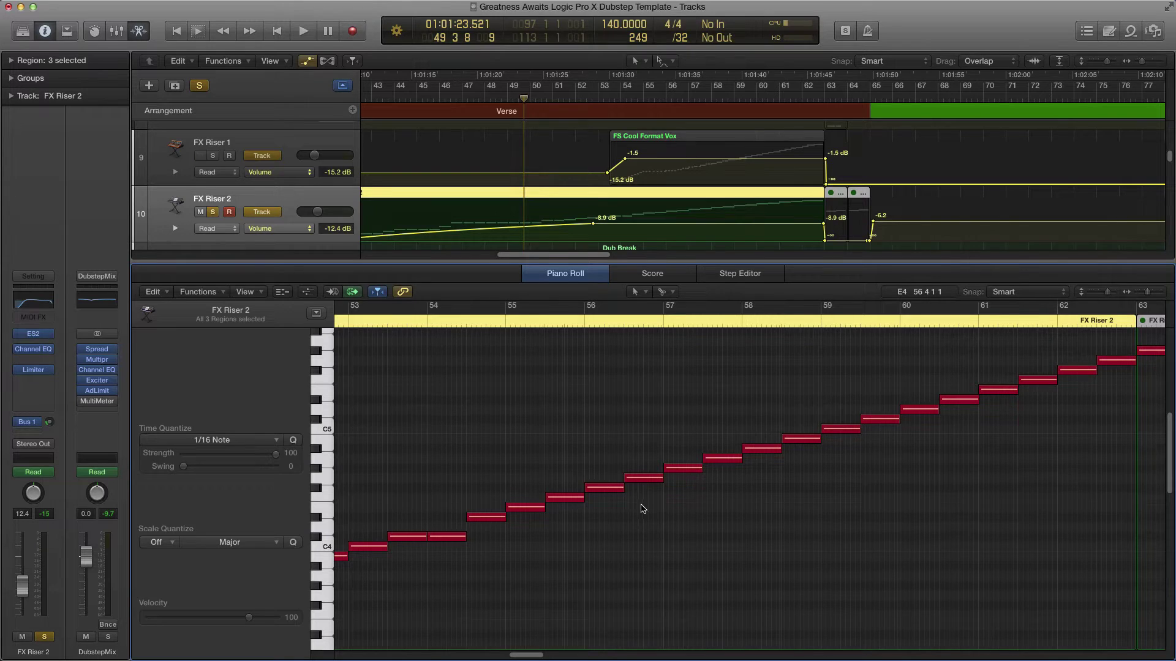
# - Inspect the Amp target in FX Riser 2's ES2 modulation router and close the synth window
pyautogui.press('v')
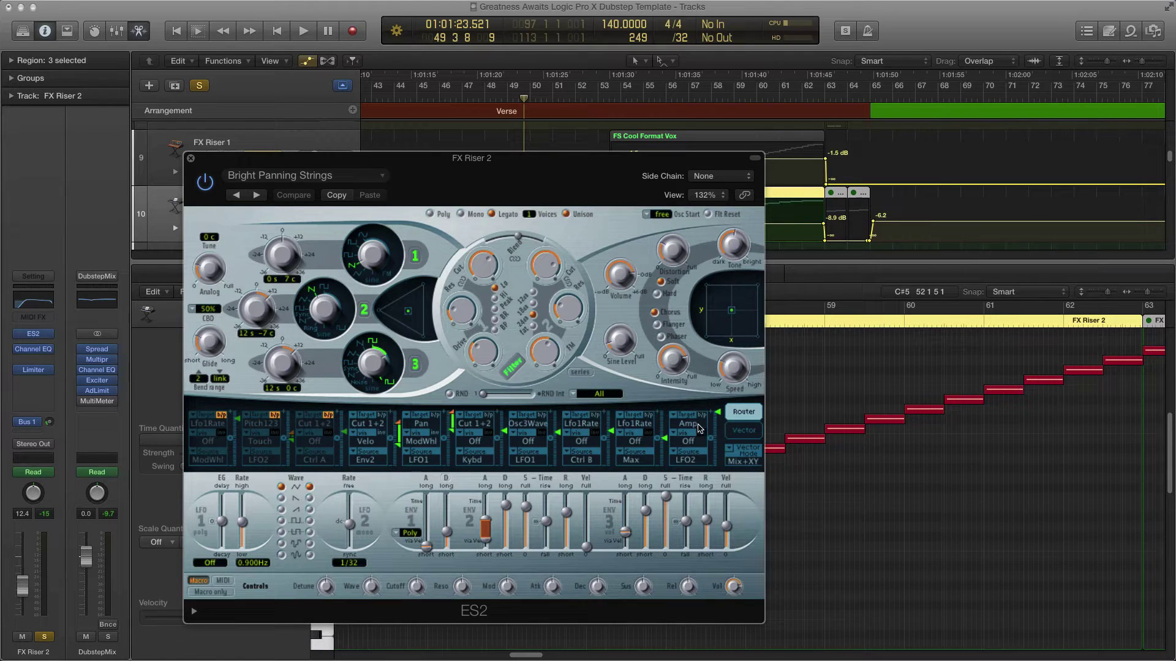
pyautogui.click(689, 423)
pyautogui.click(686, 425)
pyautogui.press('super+w')
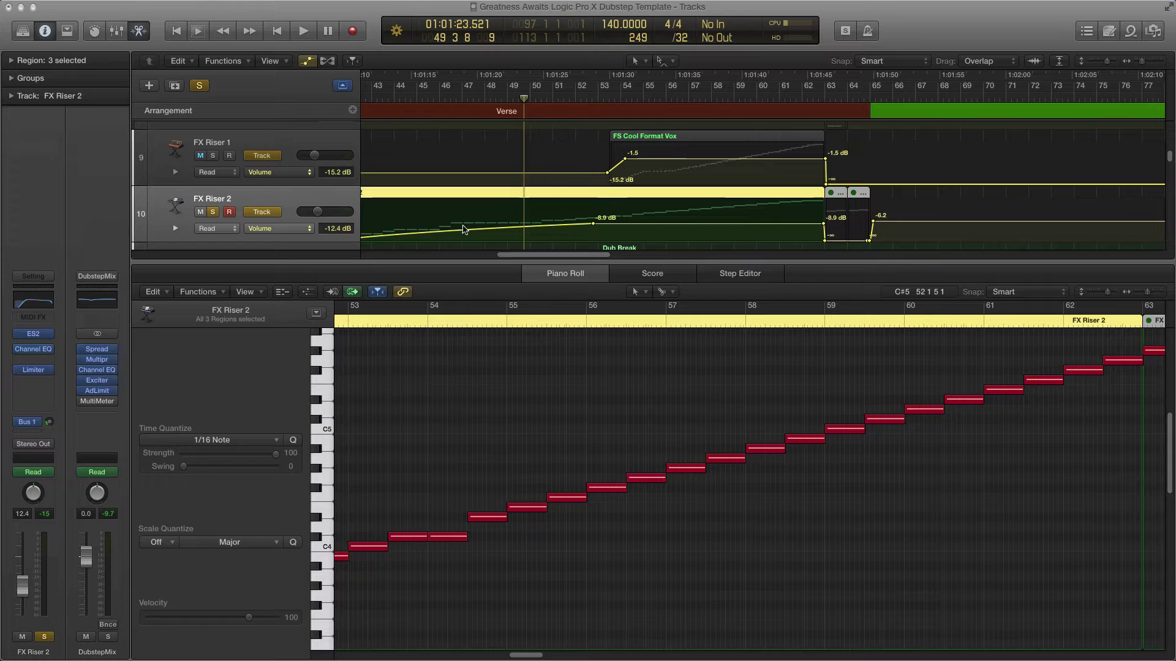
# - Play back FX Riser 2 from around bar 50 with its ES2 synth open, and stop around bar 54
pyautogui.hscroll(-5, 790, 343)
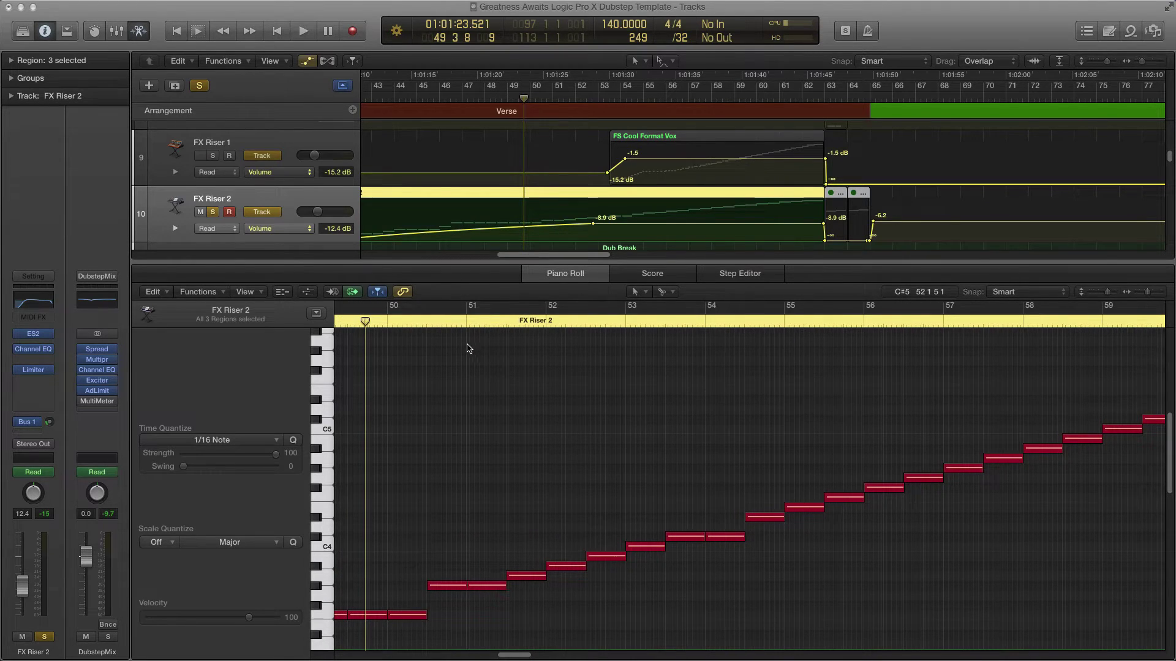
pyautogui.press('space')
pyautogui.press('v')
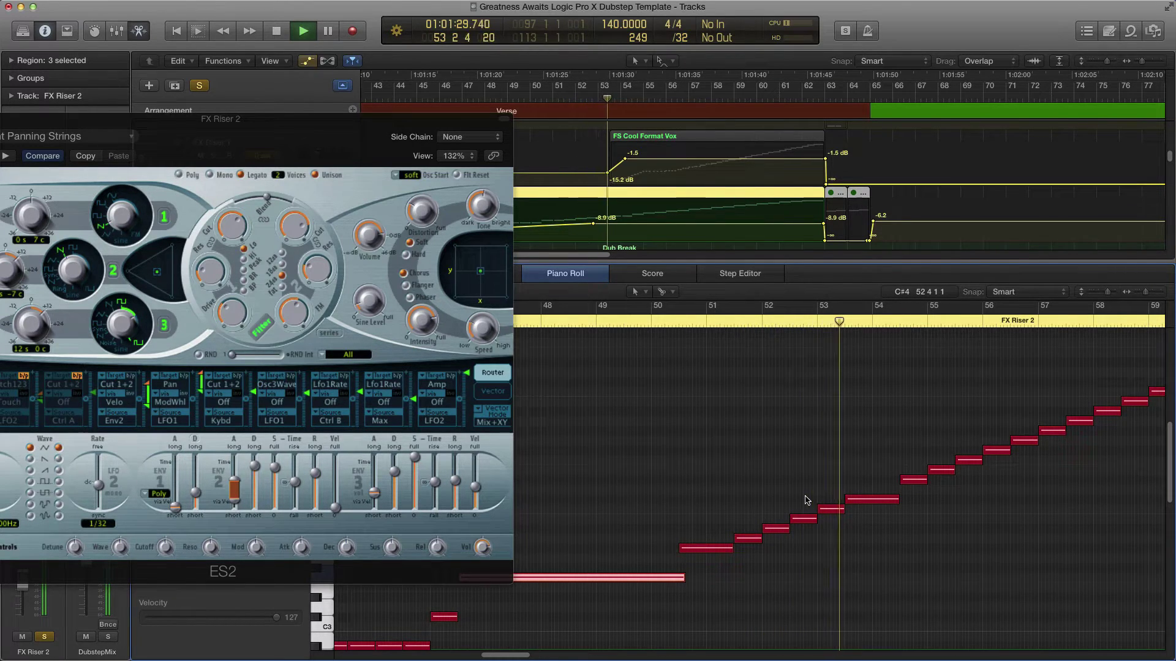
pyautogui.press('space')
# - Examine the stepped FX Riser 2 notes between bars 51 and 54 up close and close the ES2 window
pyautogui.press('super+Right')
pyautogui.press('super+Right')
pyautogui.press('super+Right')
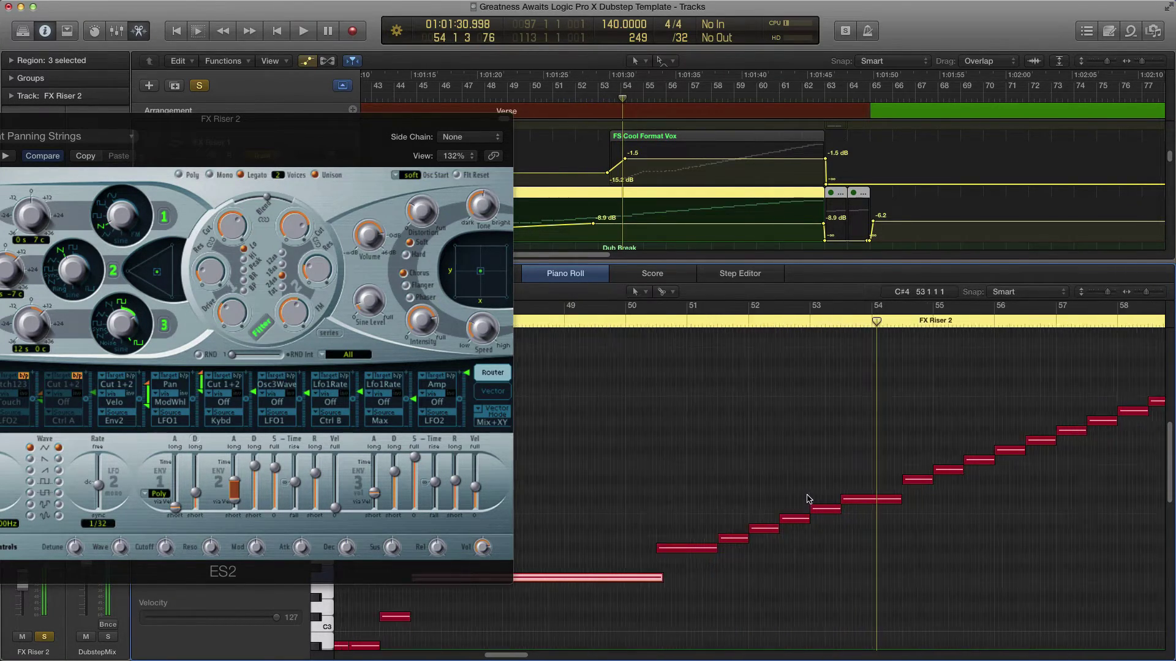
pyautogui.hscroll(-5, 798, 496)
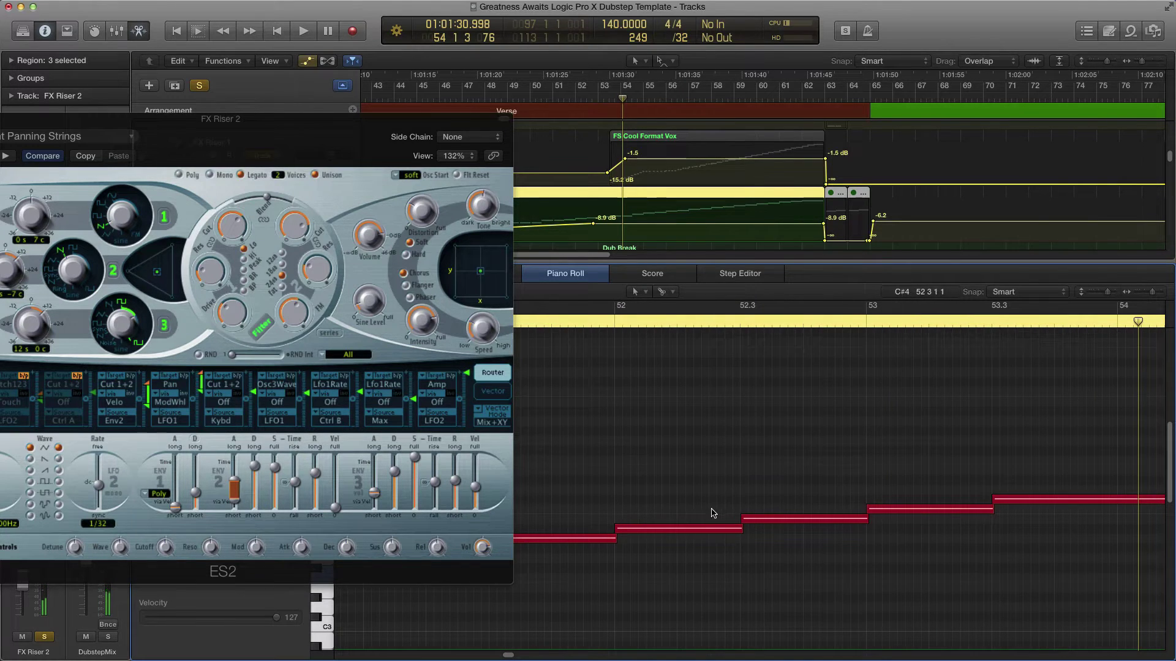
pyautogui.moveTo(465, 118); pyautogui.dragTo(47, 230)
pyautogui.press('super+w')
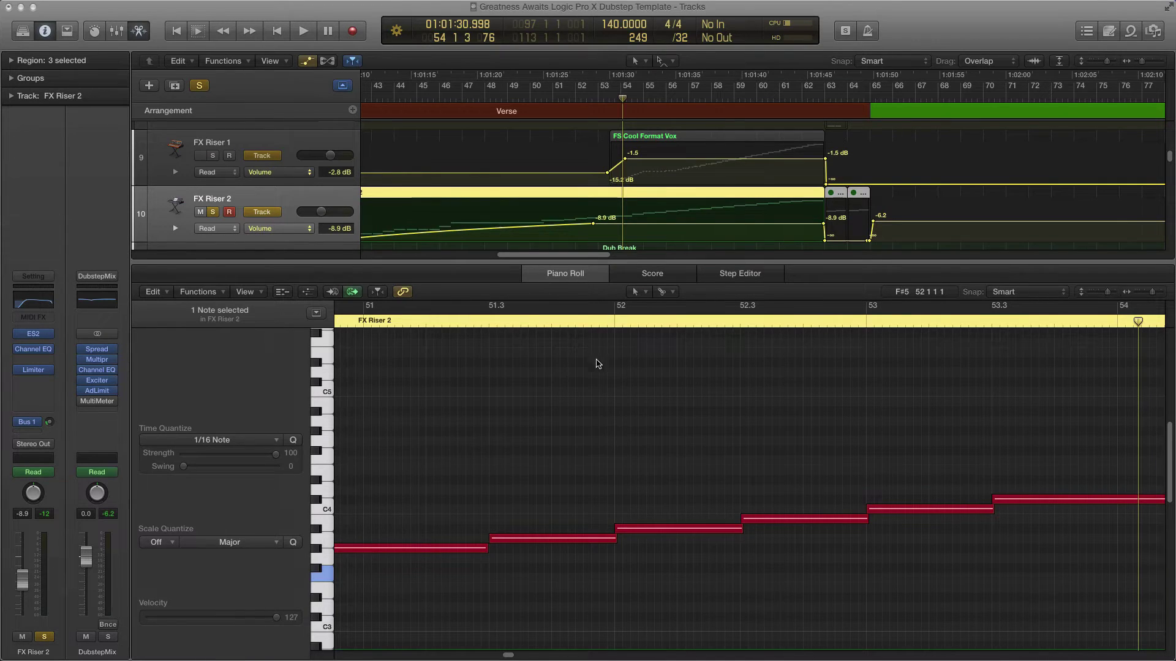
# - Solo the FX Shot track instead of FX Riser 2 and play its region at bar 80
pyautogui.hscroll(2, 605, 463)
pyautogui.scroll(-5, 605, 463)
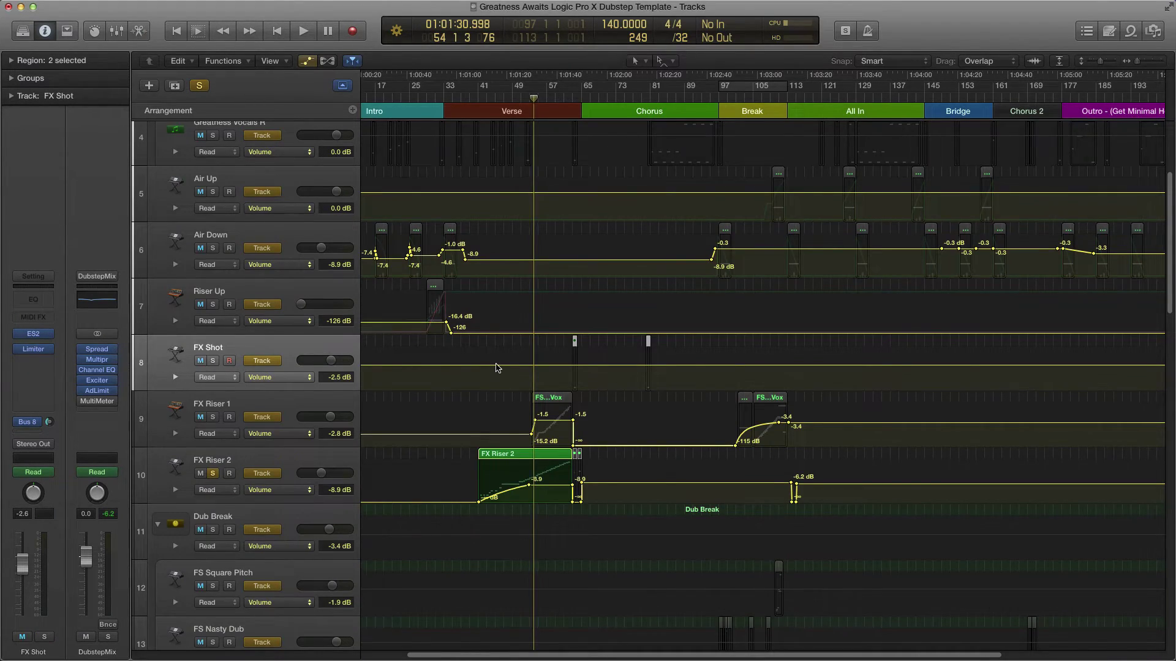
pyautogui.scroll(5, 490, 371)
pyautogui.scroll(3, 433, 362)
pyautogui.click(212, 360)
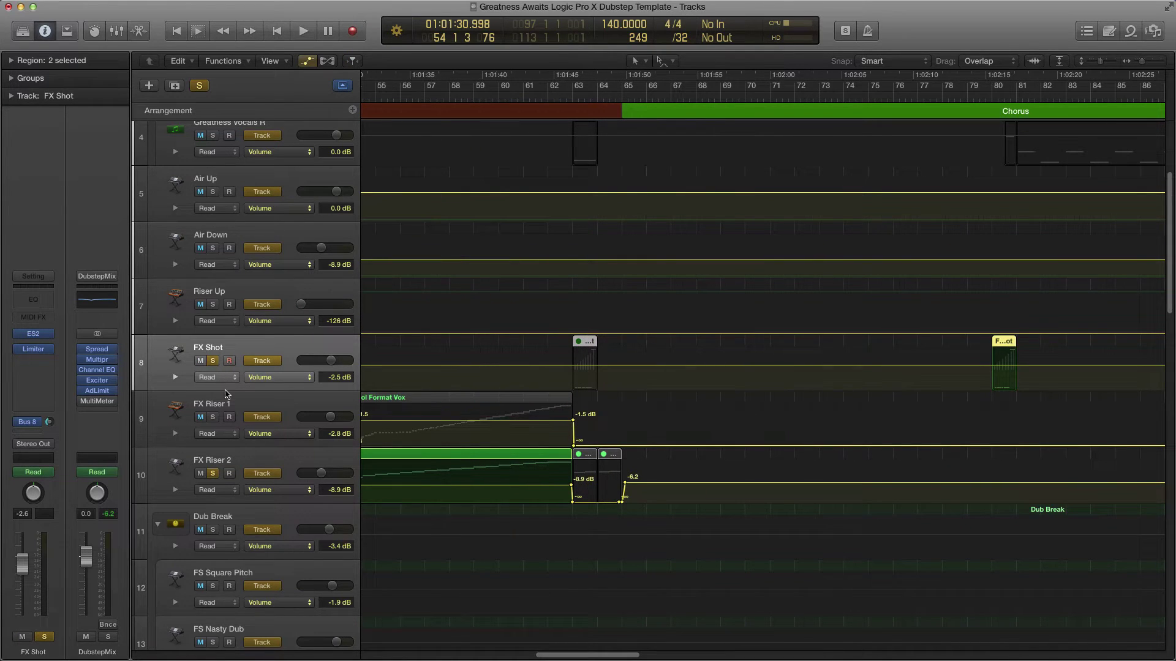
pyautogui.click(213, 474)
pyautogui.press('space')
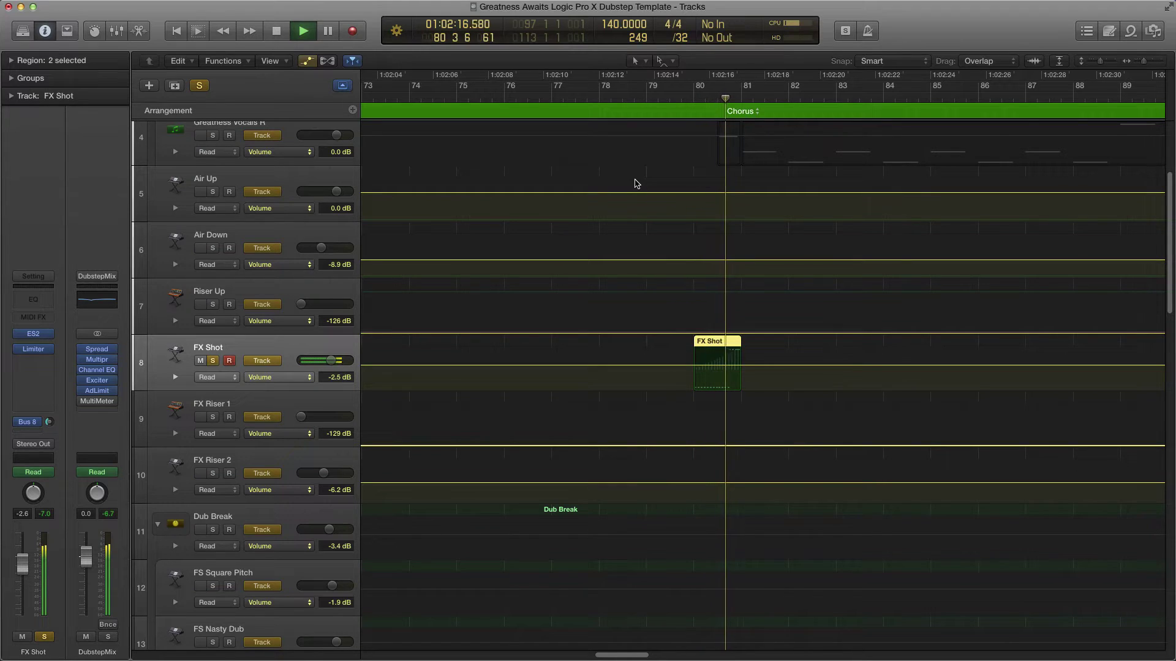
pyautogui.press('space')
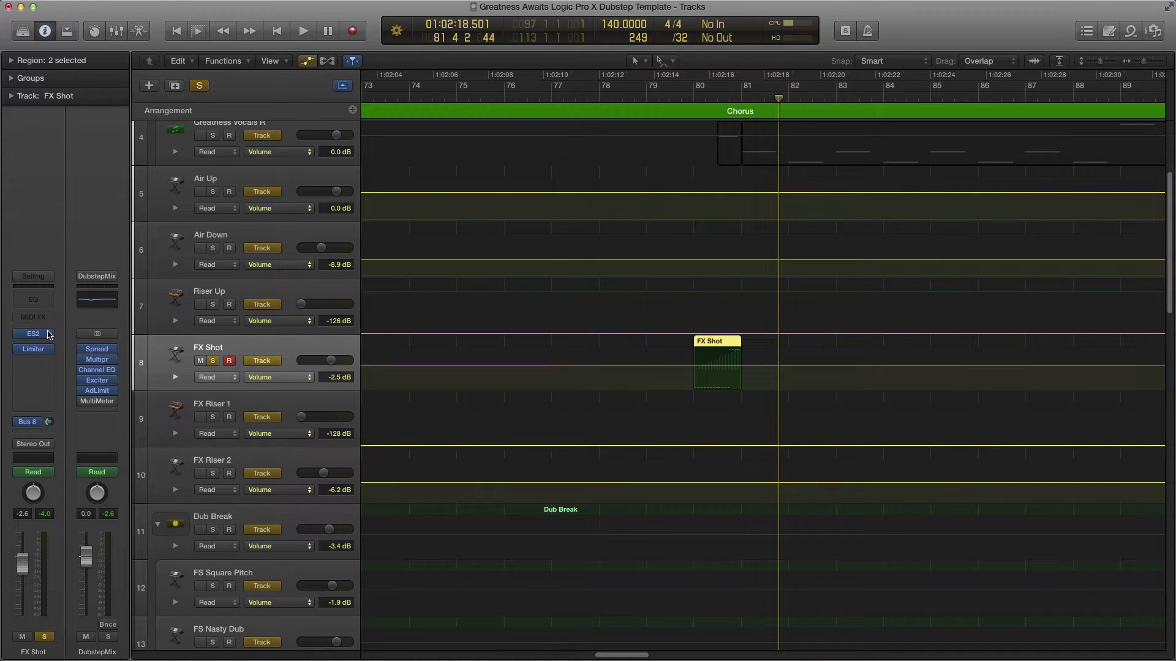
# - Review FX Shot's ES2 synth with the Cry Out setting and check where its Bus 8 send is routed
pyautogui.moveTo(0, 223); pyautogui.dragTo(381, 165)
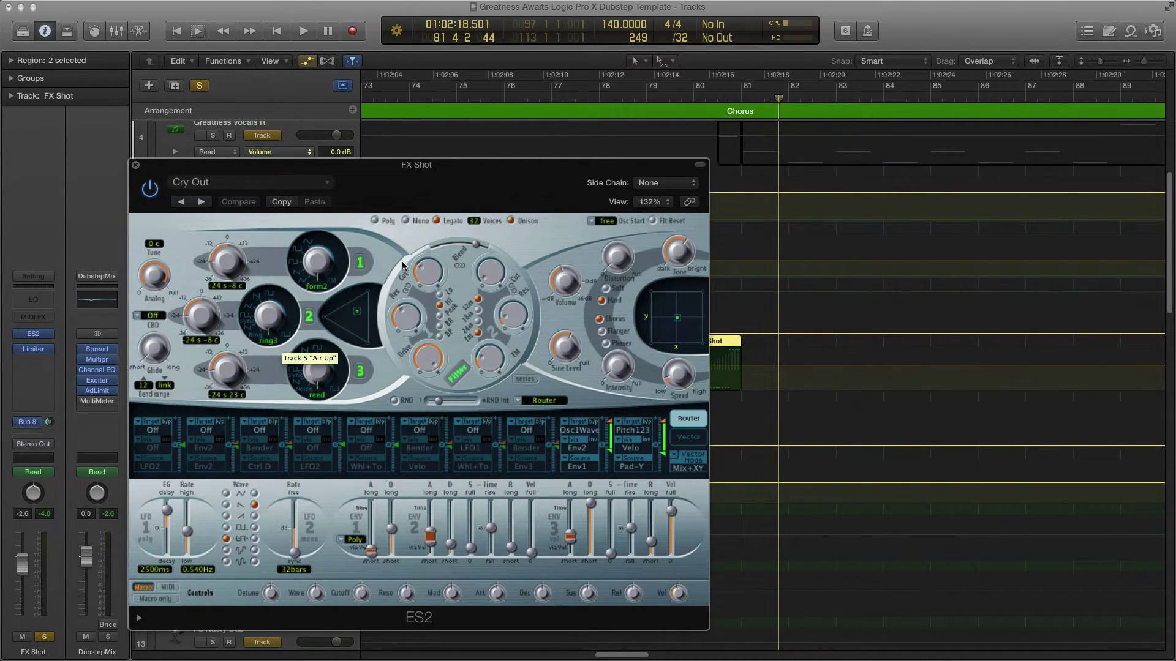
pyautogui.moveTo(318, 169); pyautogui.dragTo(395, 162)
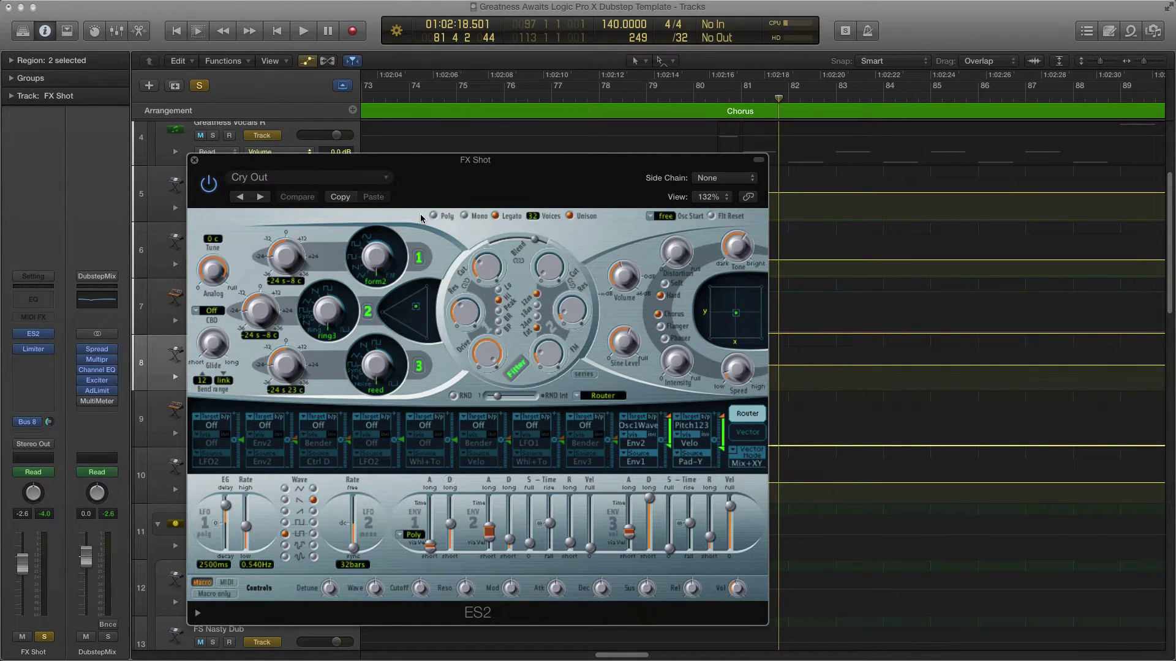
pyautogui.moveTo(292, 165); pyautogui.dragTo(309, 195)
pyautogui.press('super+w')
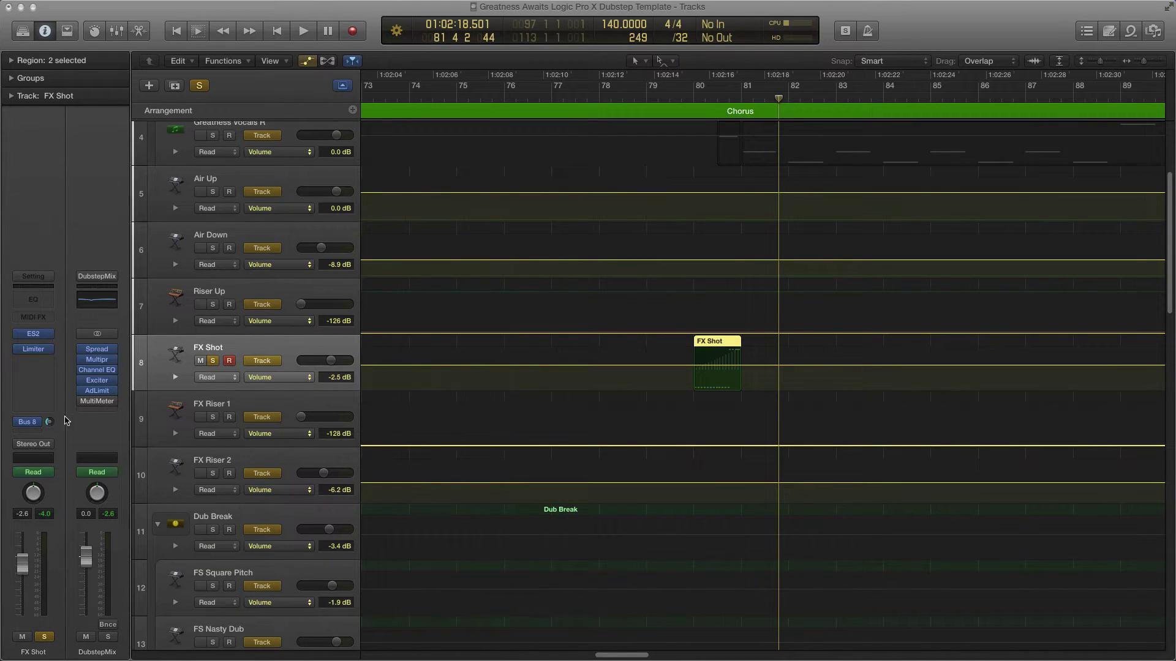
pyautogui.click(35, 427)
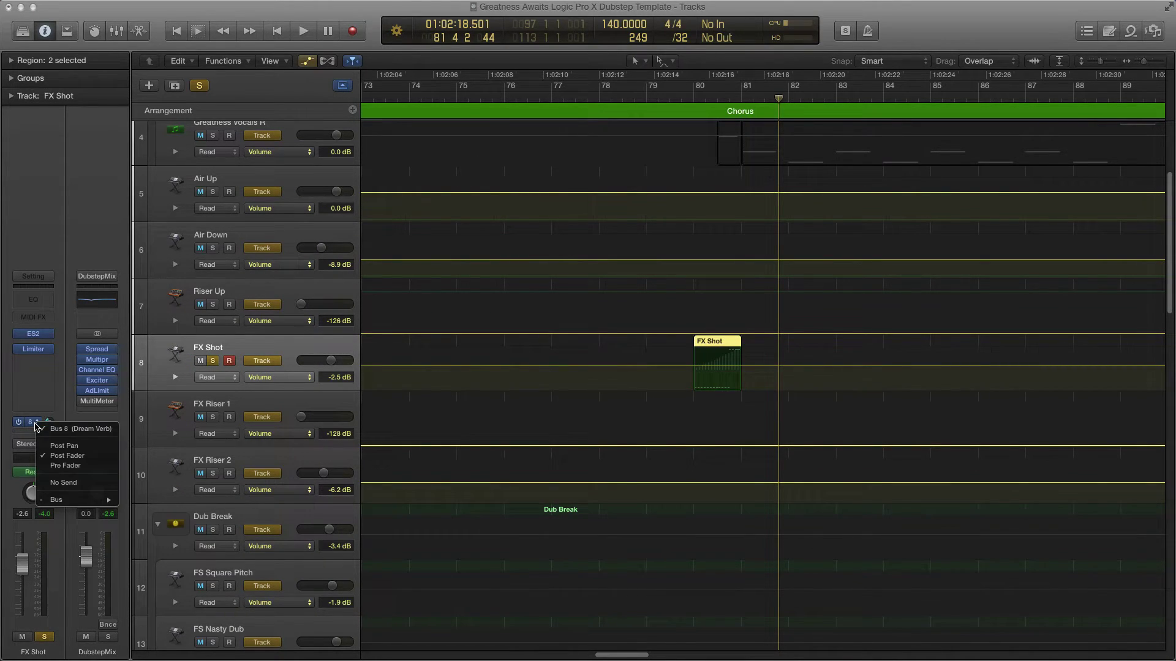
pyautogui.click(48, 394)
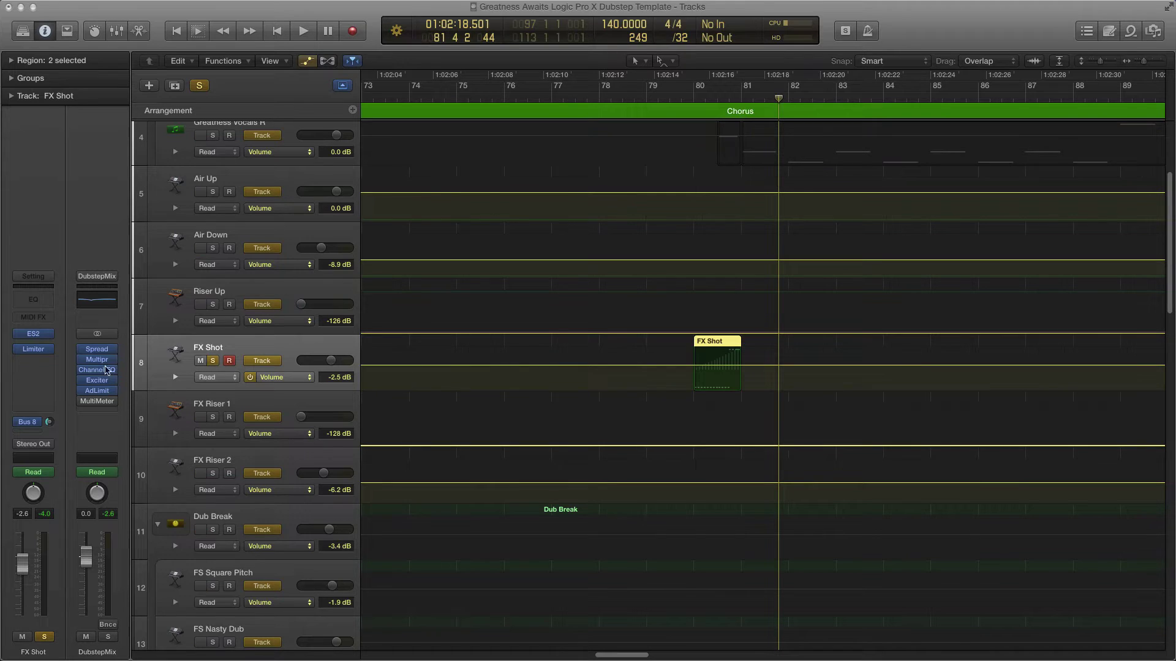
# - Open the FX Shot region at bar 80 in the Piano Roll and show the Pitch Bend lane
pyautogui.scroll(-2, 760, 376)
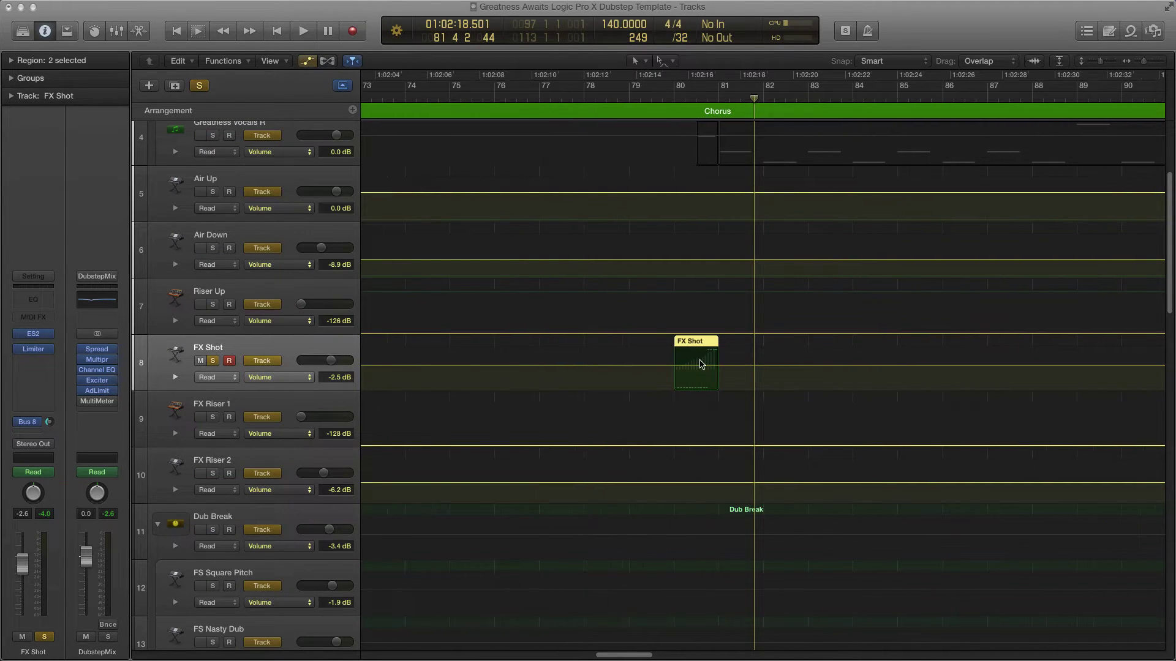
pyautogui.doubleClick(692, 346)
pyautogui.scroll(5, 502, 517)
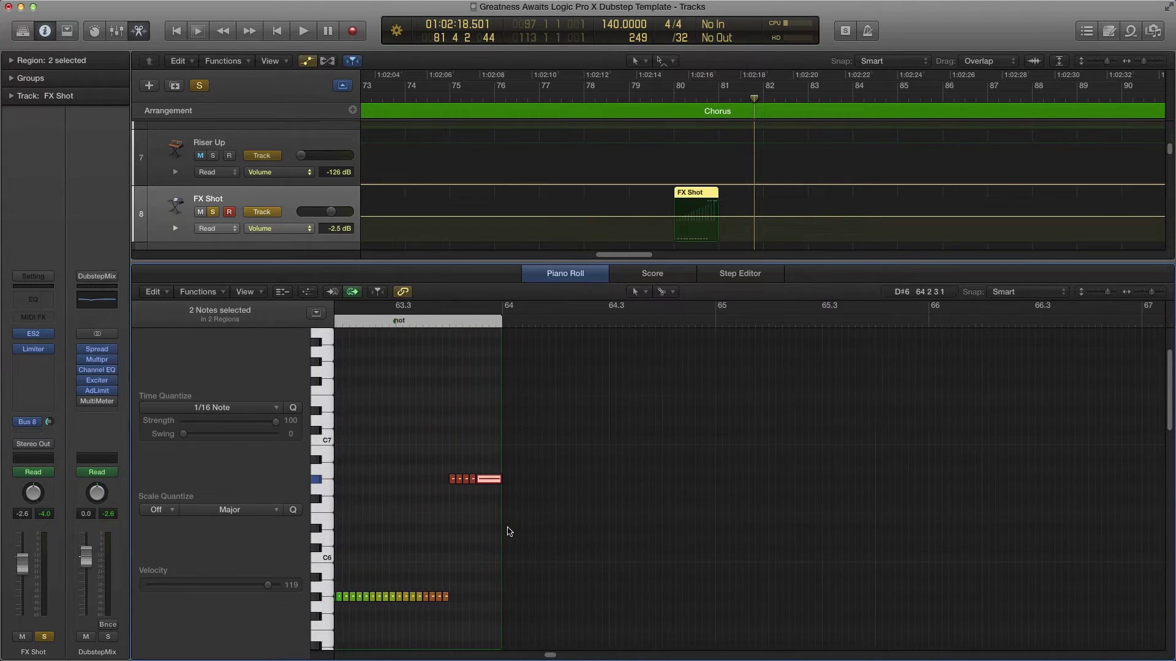
pyautogui.click(307, 293)
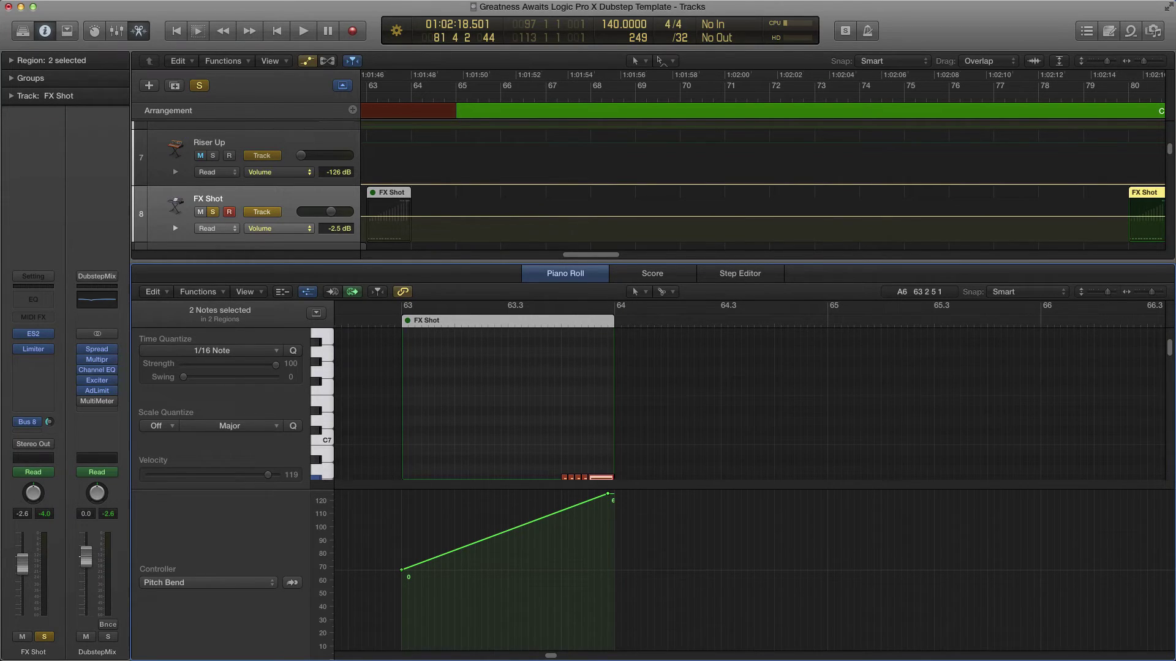
# - Compare the ES2 bend range with the pitch bend ramp drawn in the FX Shot region at bar 63
pyautogui.press('v')
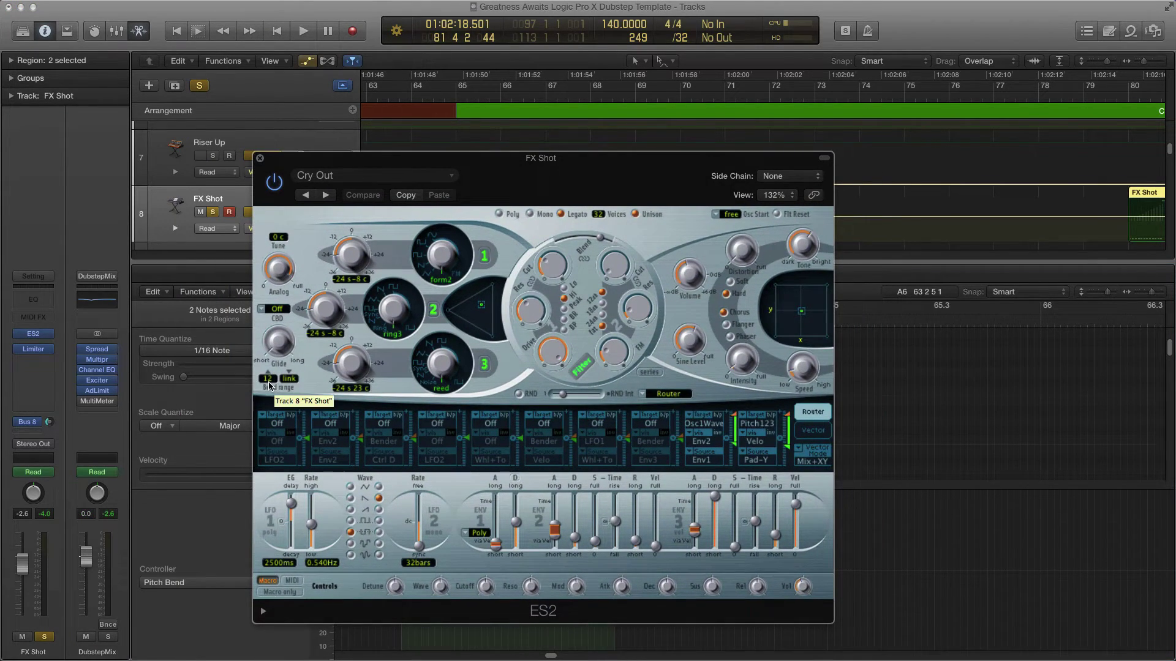
pyautogui.moveTo(375, 169); pyautogui.dragTo(383, 168)
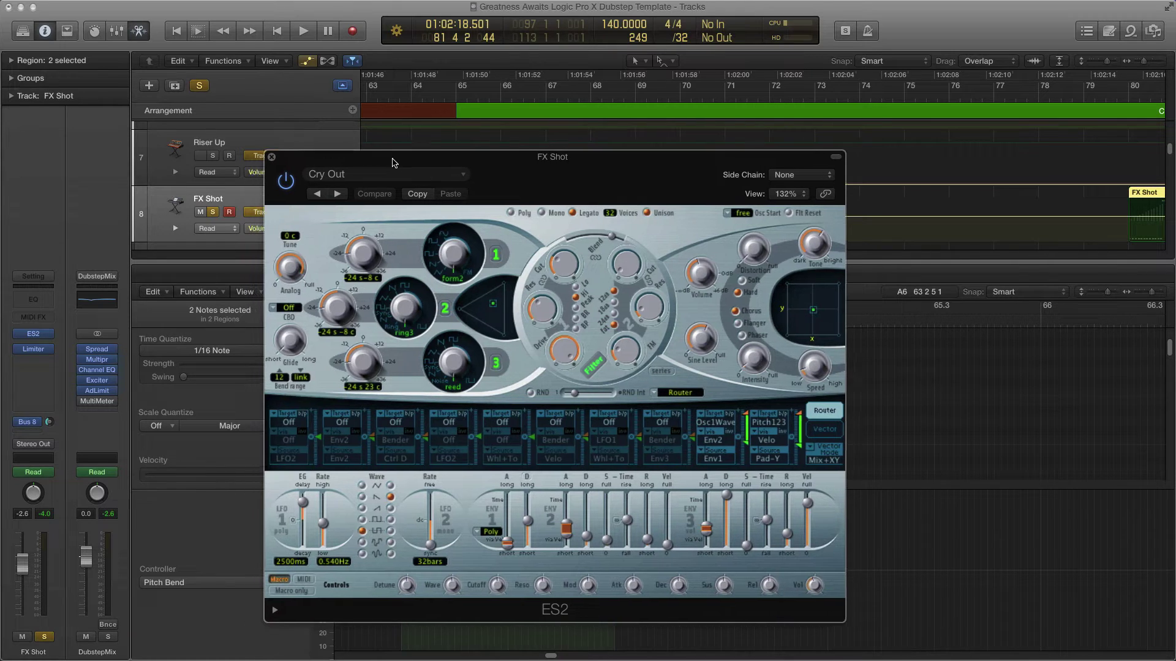
pyautogui.press('v')
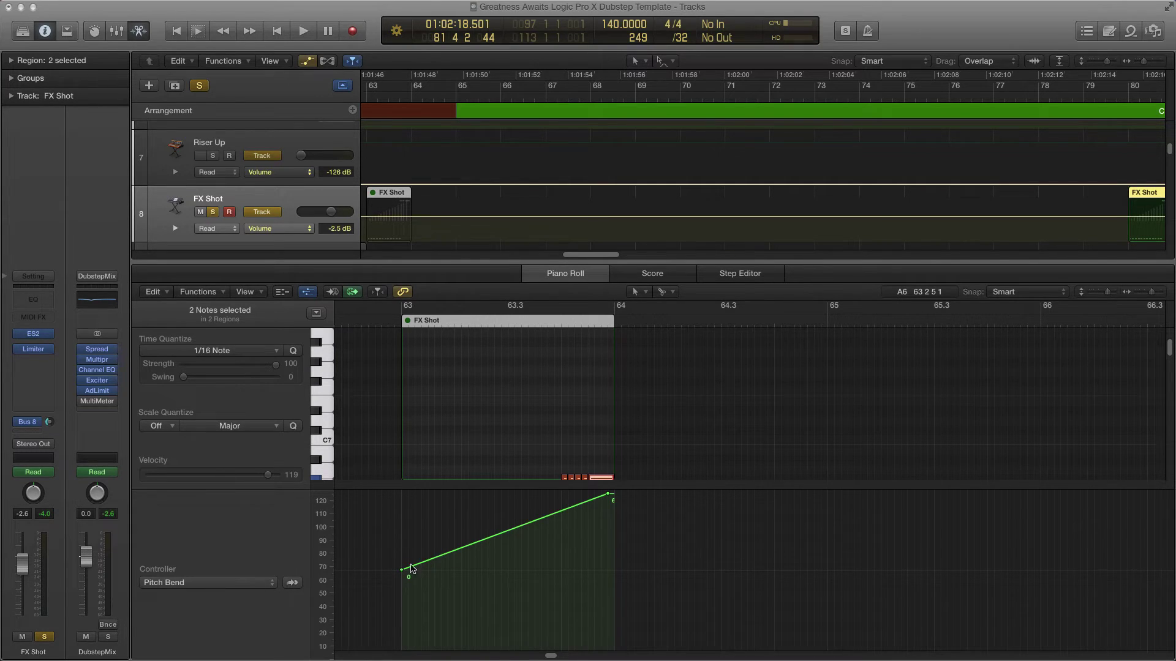
pyautogui.press('v')
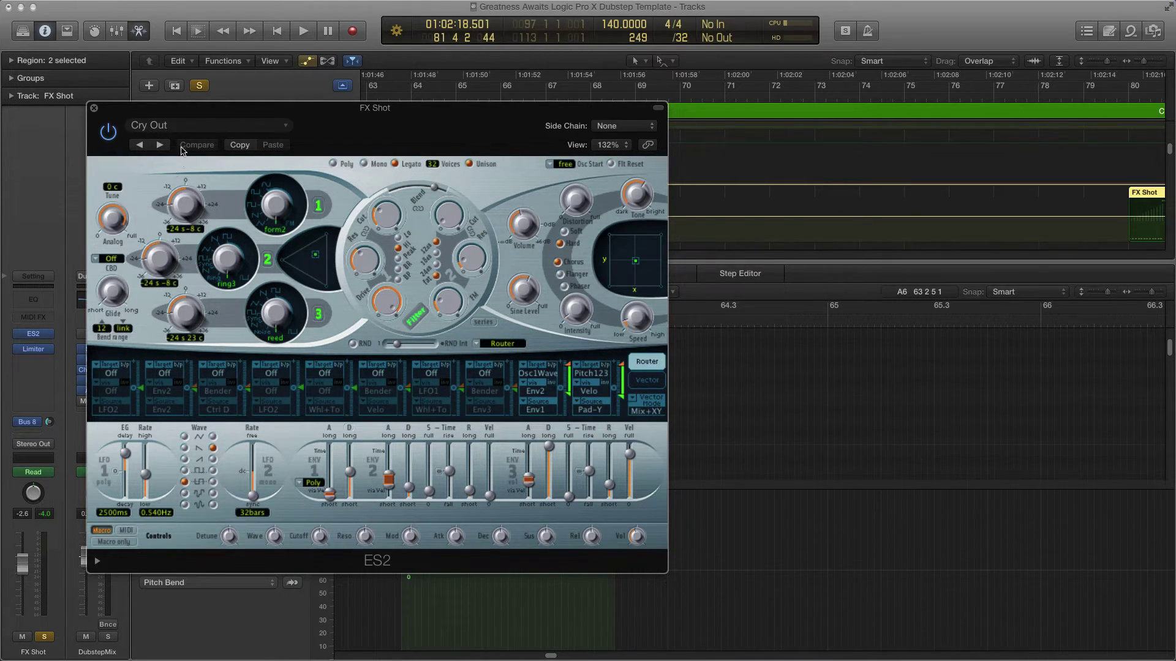
pyautogui.moveTo(164, 112); pyautogui.dragTo(239, 136)
pyautogui.press('v')
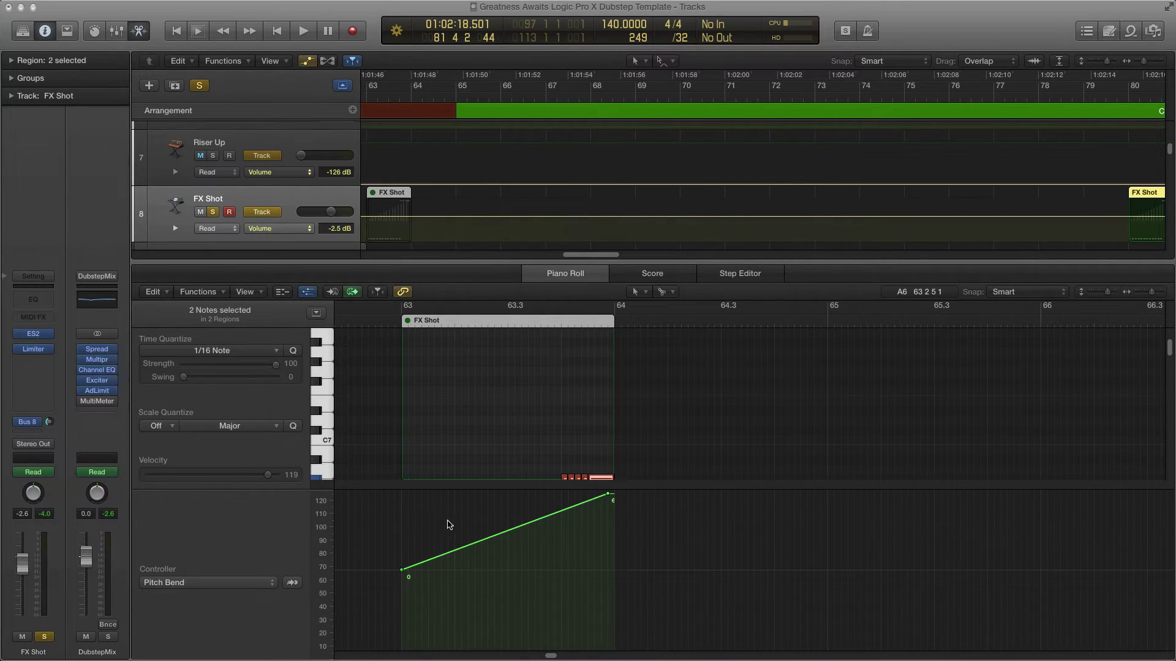
# - Select FX Shot's low repeated notes and its high closing notes, and close the Piano Roll
pyautogui.click(308, 292)
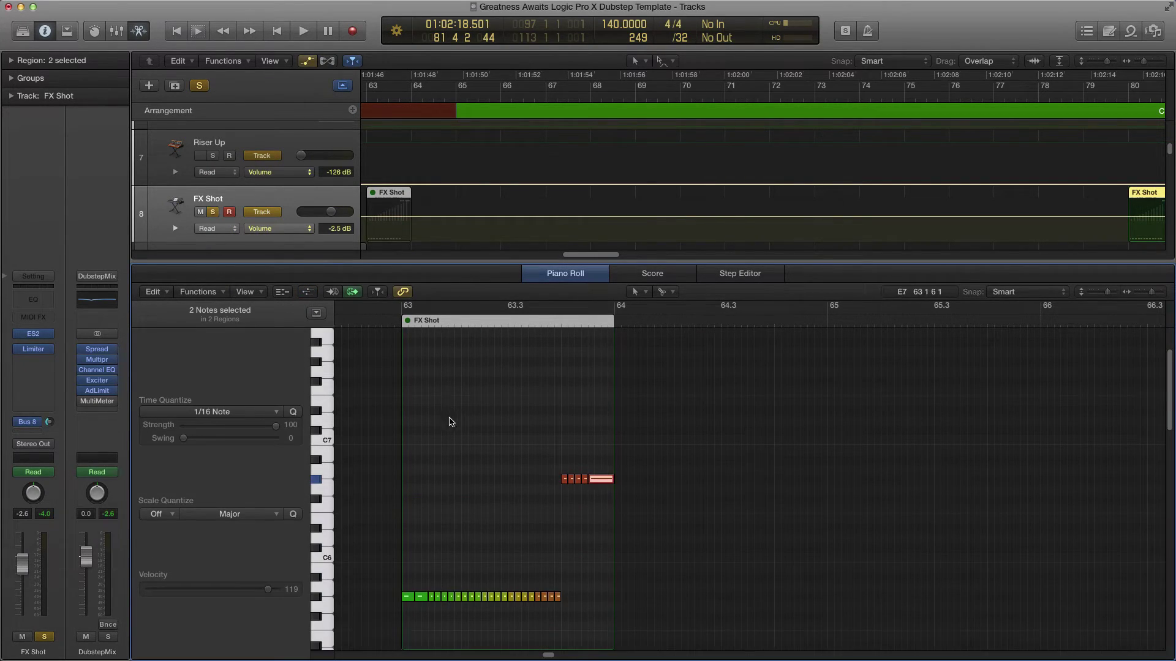
pyautogui.moveTo(383, 580); pyautogui.dragTo(548, 624)
pyautogui.moveTo(528, 474); pyautogui.dragTo(596, 505)
pyautogui.press('p')
pyautogui.press('z')
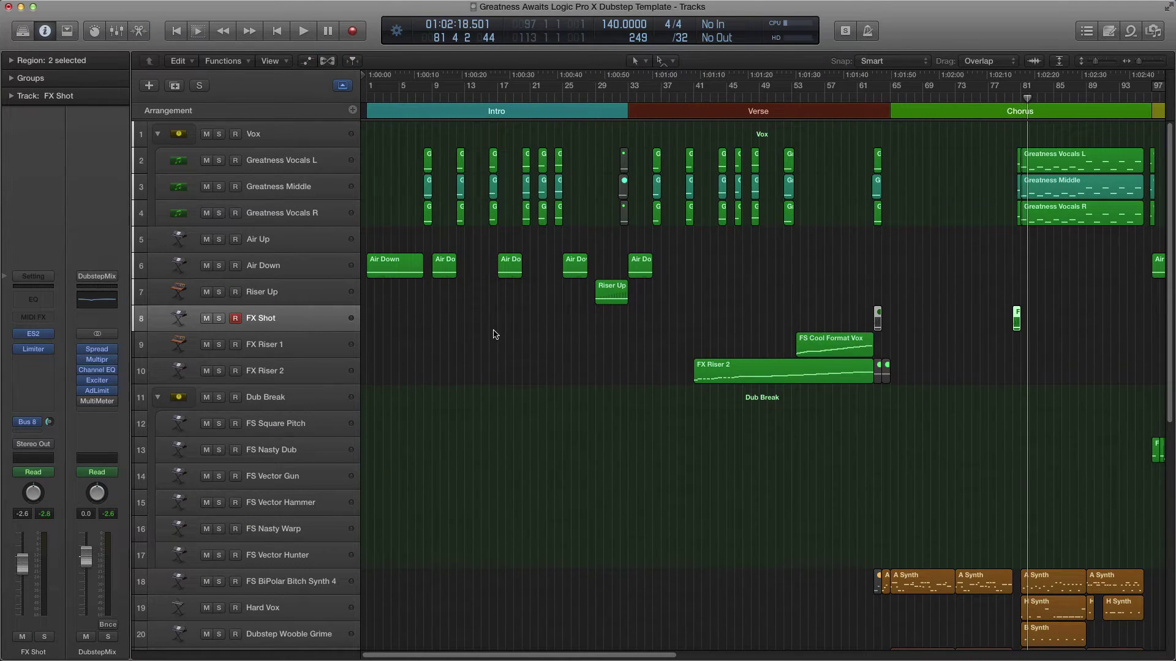
# - Solo the Air Down track and open its ES2 synth
pyautogui.click(292, 270)
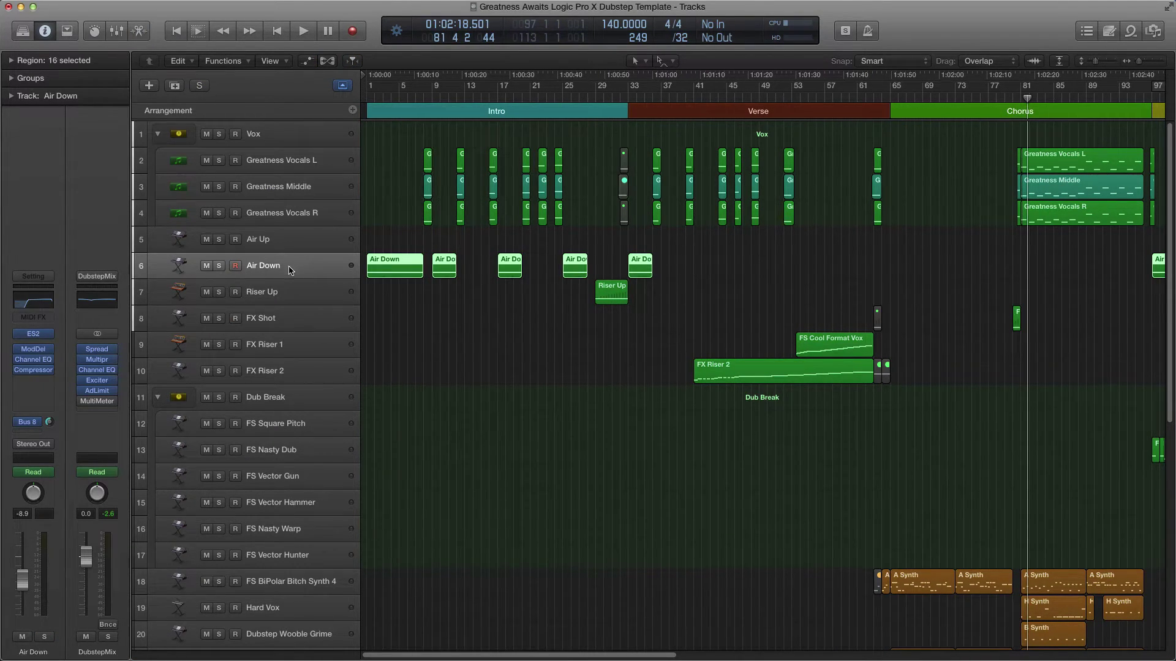
pyautogui.click(220, 269)
pyautogui.press('super+Right')
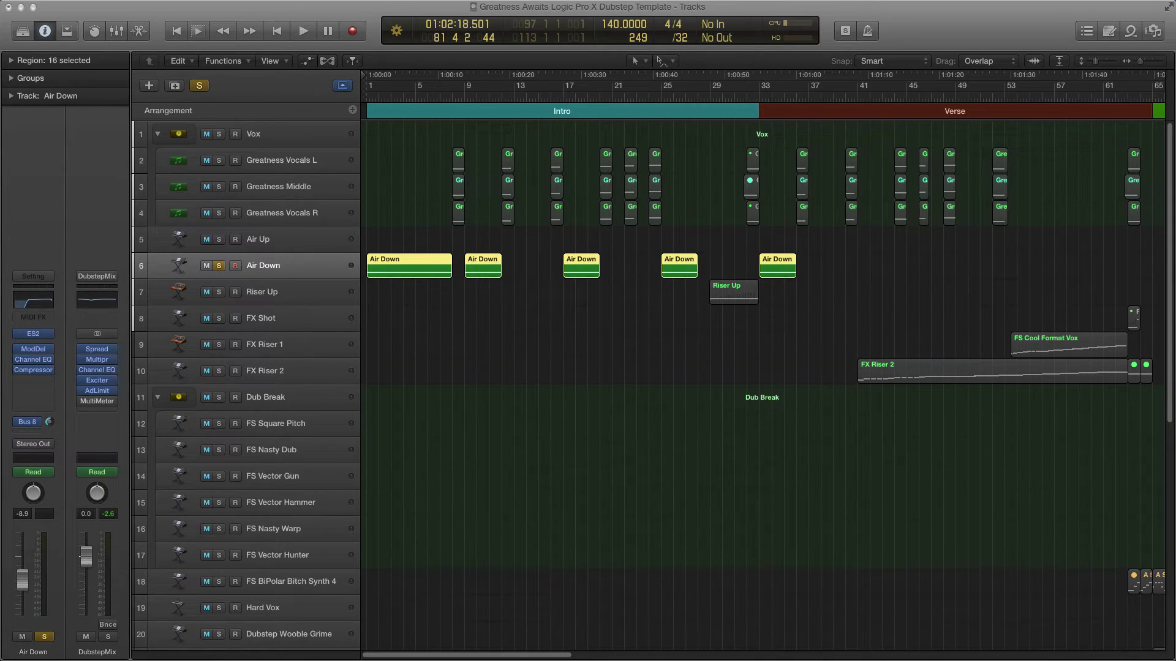
pyautogui.click(33, 334)
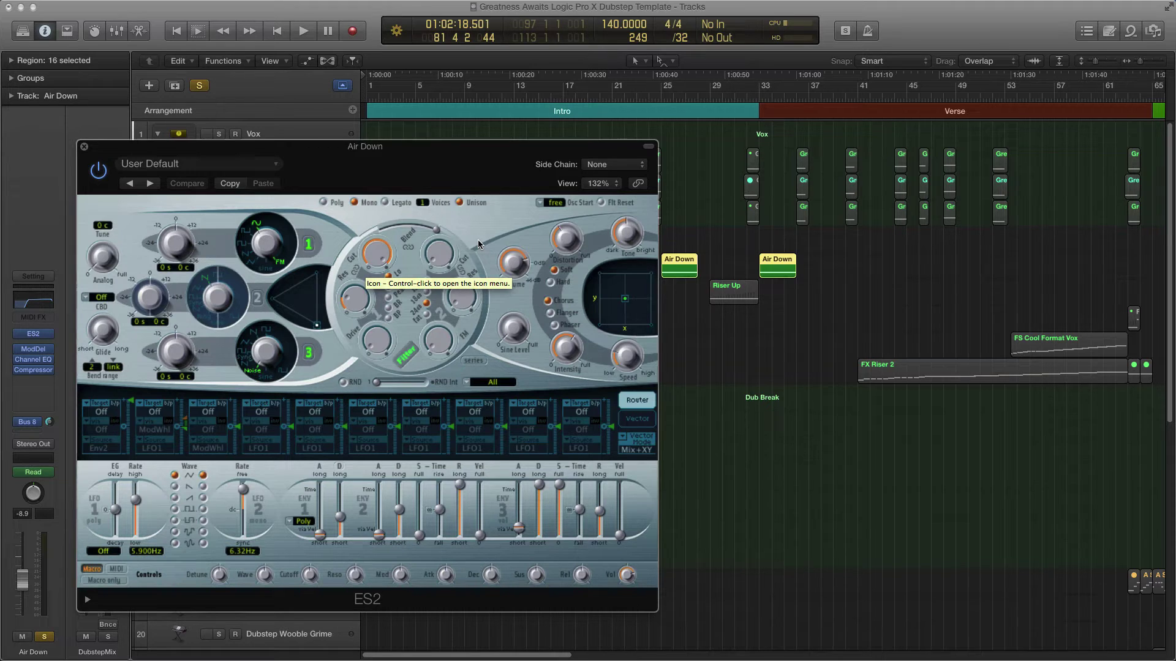
# - Look through the ES2 settings list on Air Down without loading a preset, and close the synth window
pyautogui.moveTo(403, 148); pyautogui.dragTo(618, 153)
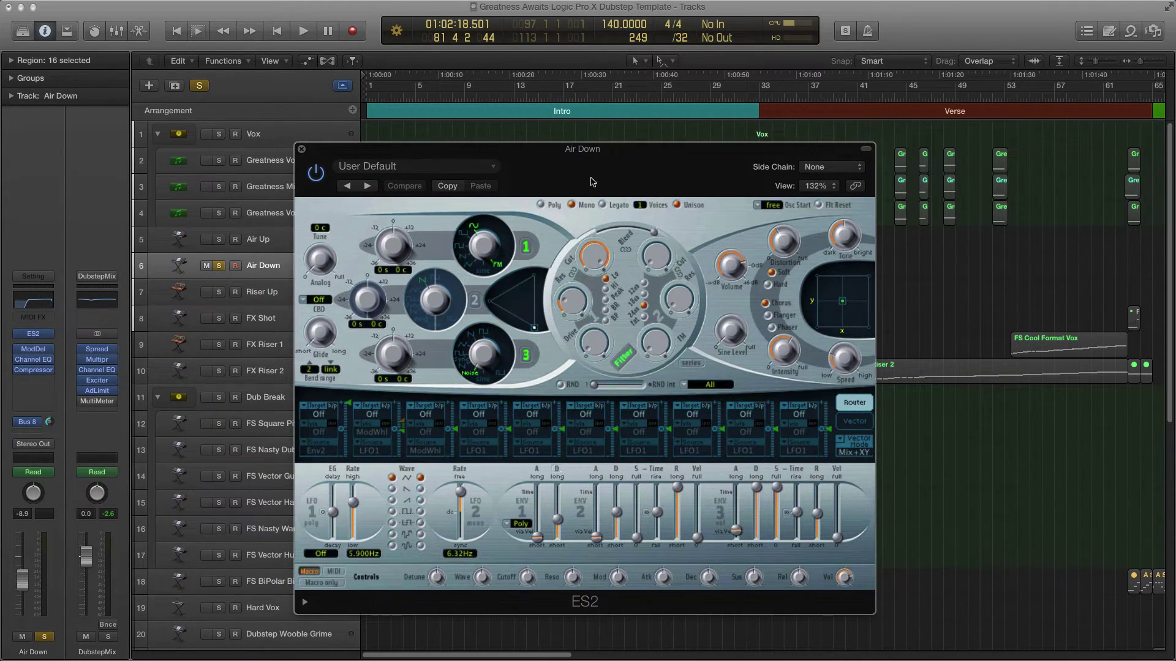
pyautogui.moveTo(518, 174); pyautogui.dragTo(551, 180)
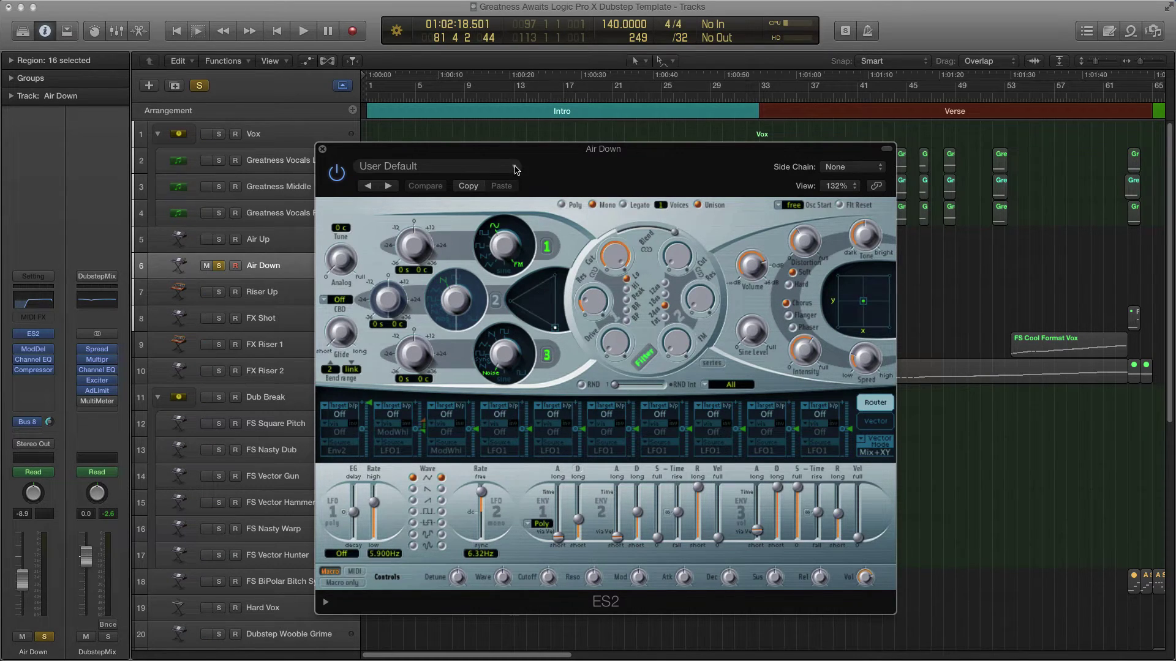
pyautogui.click(517, 170)
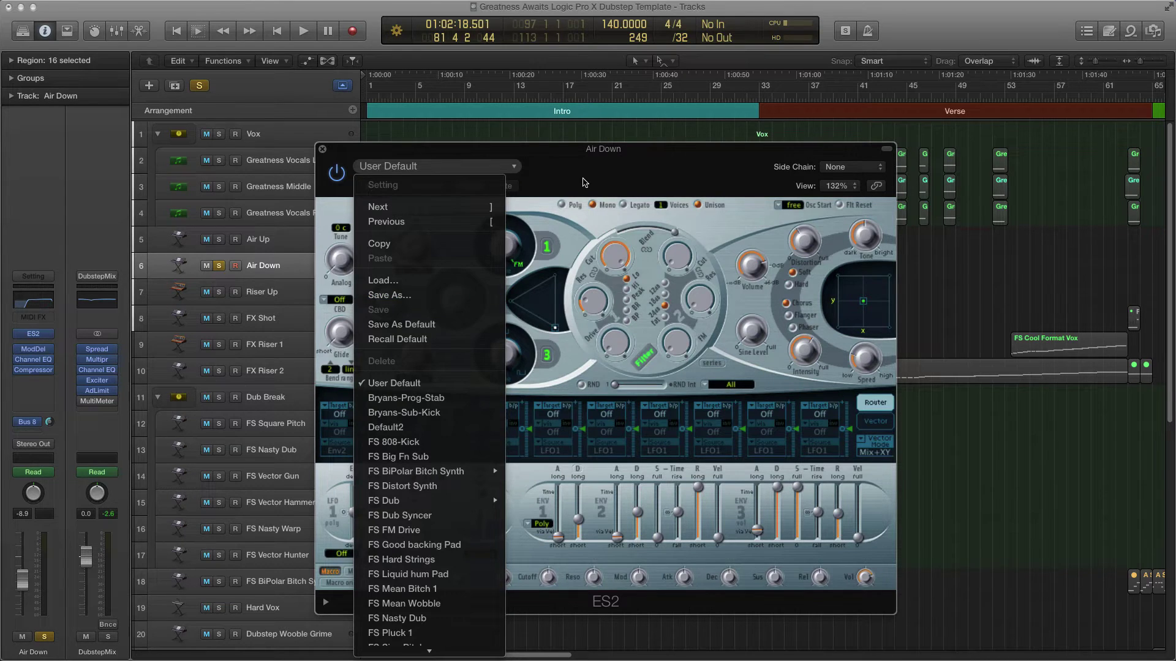
pyautogui.click(554, 154)
pyautogui.moveTo(554, 157); pyautogui.dragTo(559, 174)
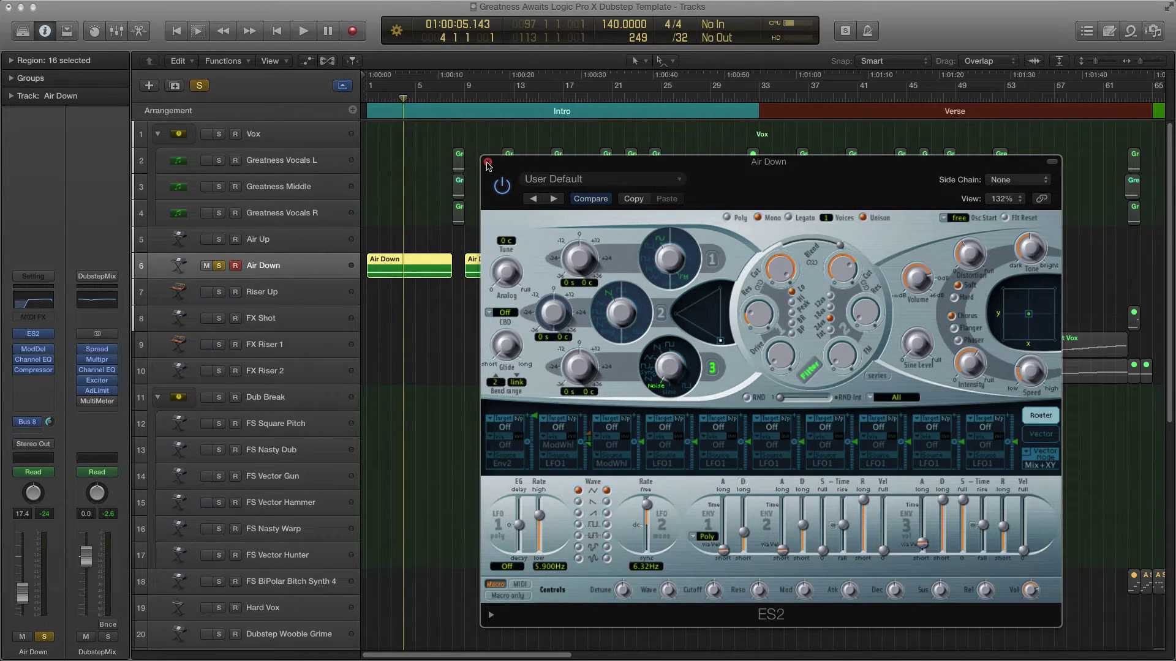
pyautogui.click(487, 161)
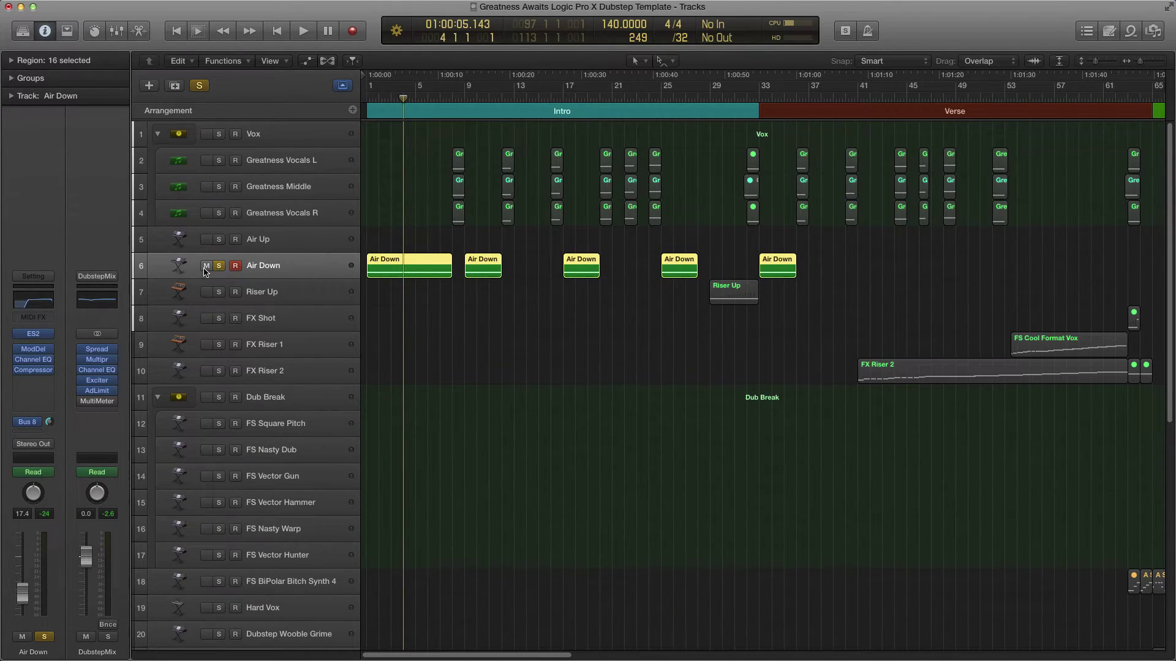
# - Show track automation, expose Air Down's ES2 LPF Cutoff lane without the duplicate Volume lane, and zoom in on the first regions
pyautogui.press('a')
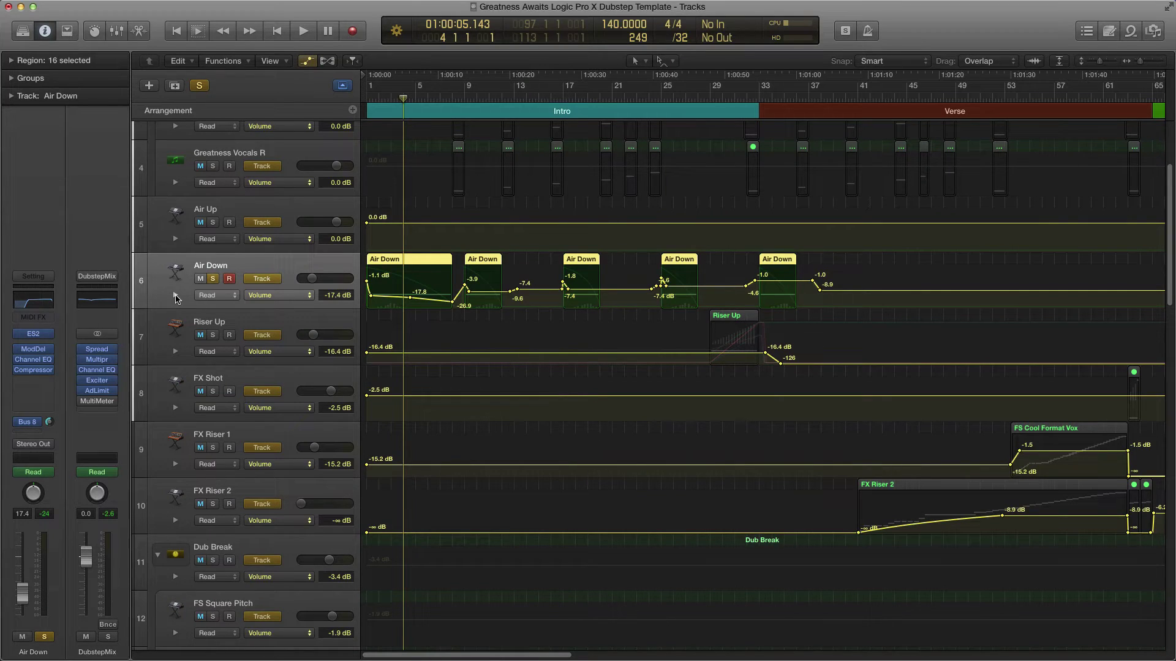
pyautogui.click(175, 296)
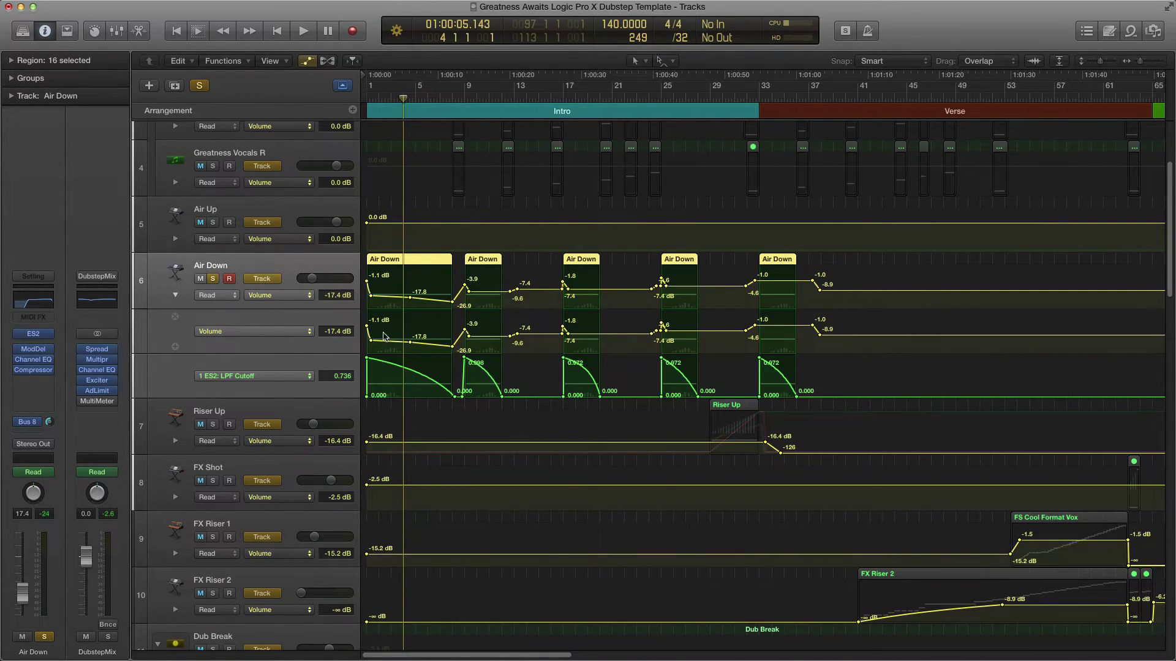
pyautogui.scroll(4, 399, 333)
pyautogui.click(176, 317)
pyautogui.scroll(-2, 177, 321)
pyautogui.scroll(4, 436, 318)
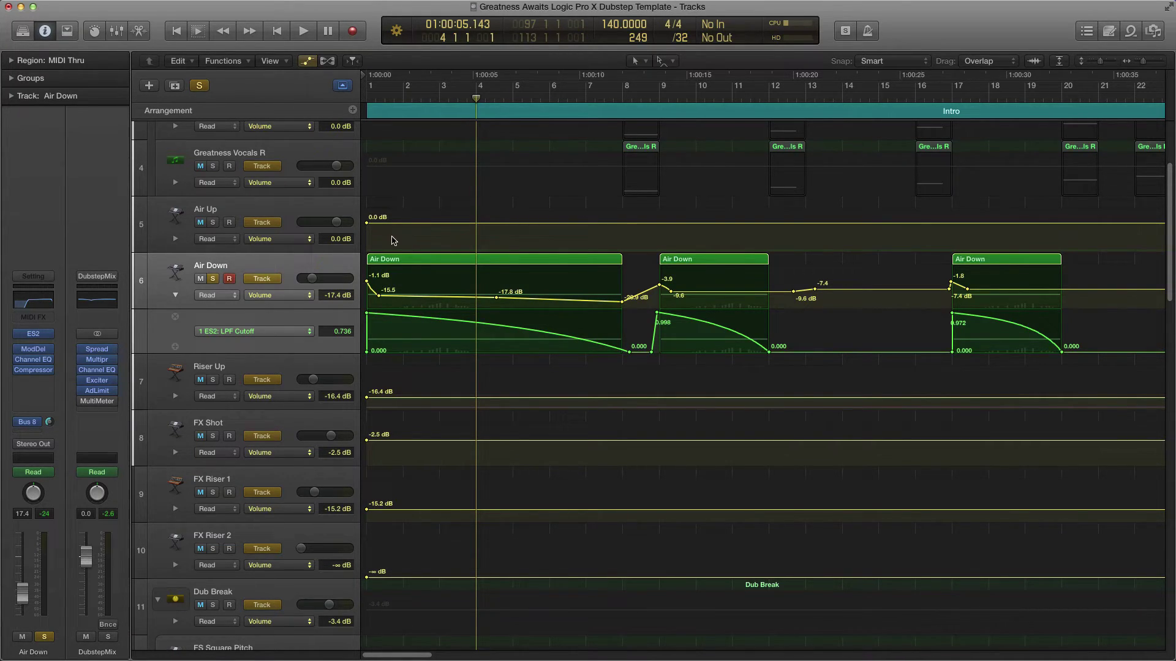
# - Play the soloed Air Down track from the project start to hear its volume and filter cutoff automation
pyautogui.press('Return')
pyautogui.press('space')
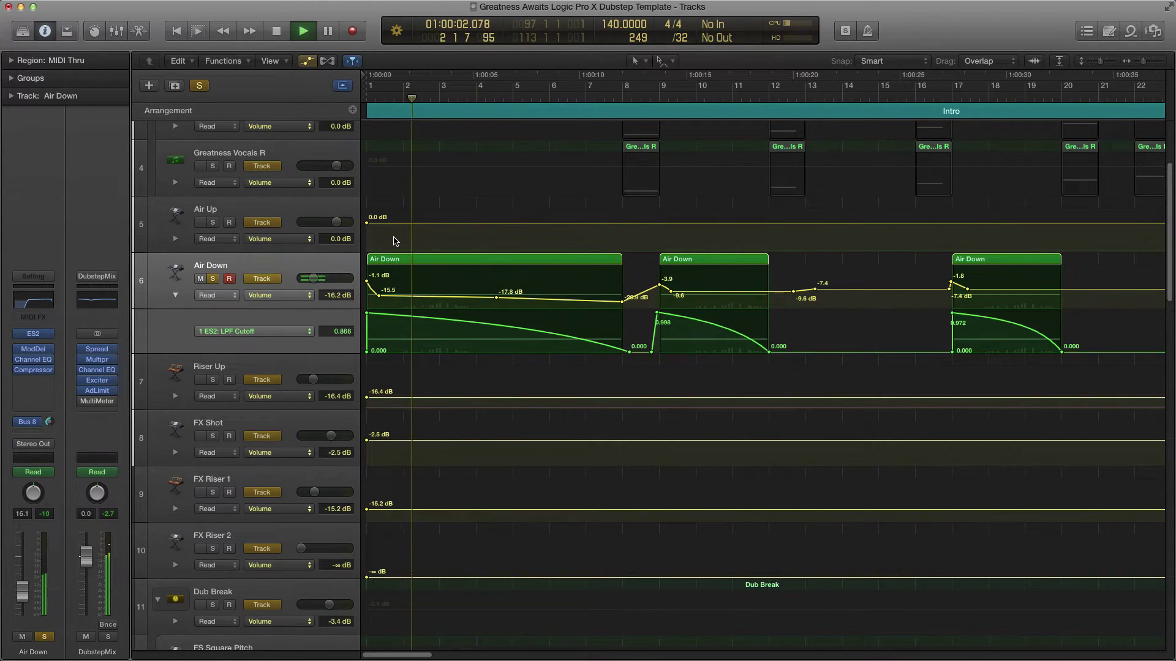
pyautogui.press('space')
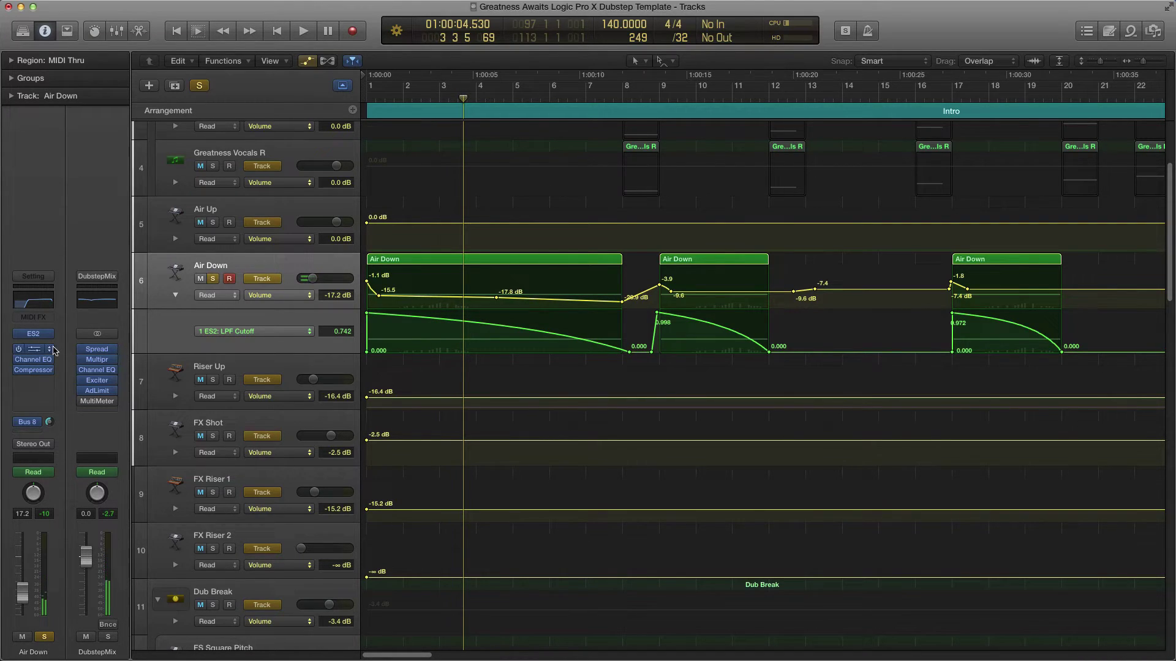
# - Open Air Down's Modulation Delay, examine its feedback, LFO rates and output mix, and close it
pyautogui.moveTo(49, 354)
pyautogui.click(33, 349)
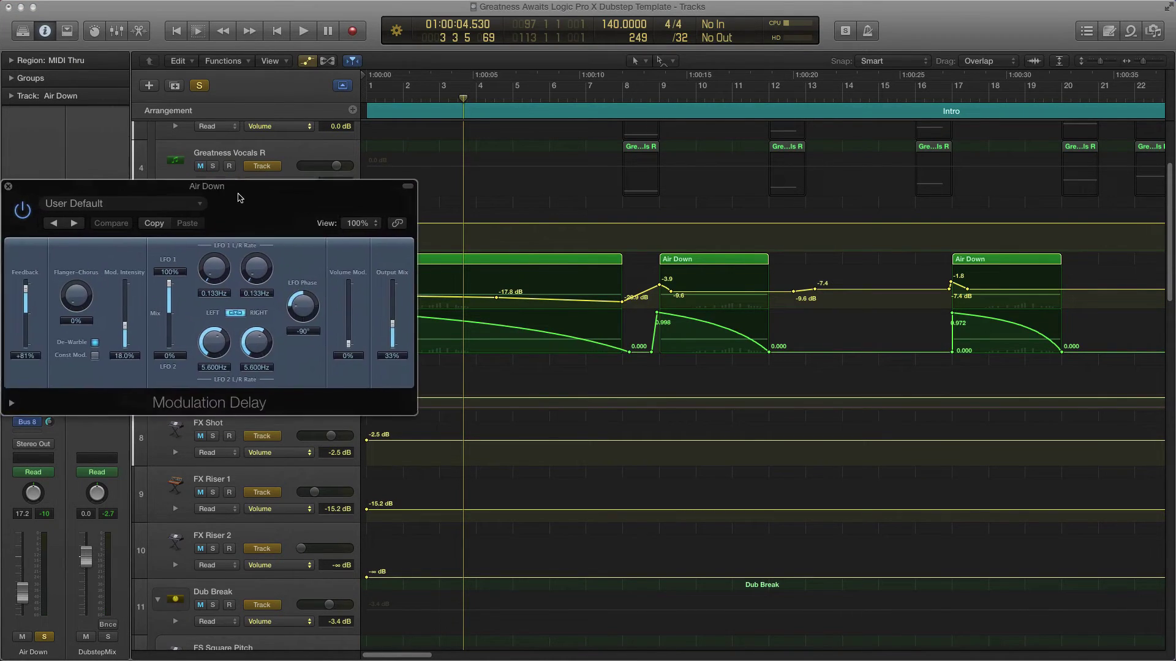
pyautogui.moveTo(239, 196); pyautogui.dragTo(385, 222)
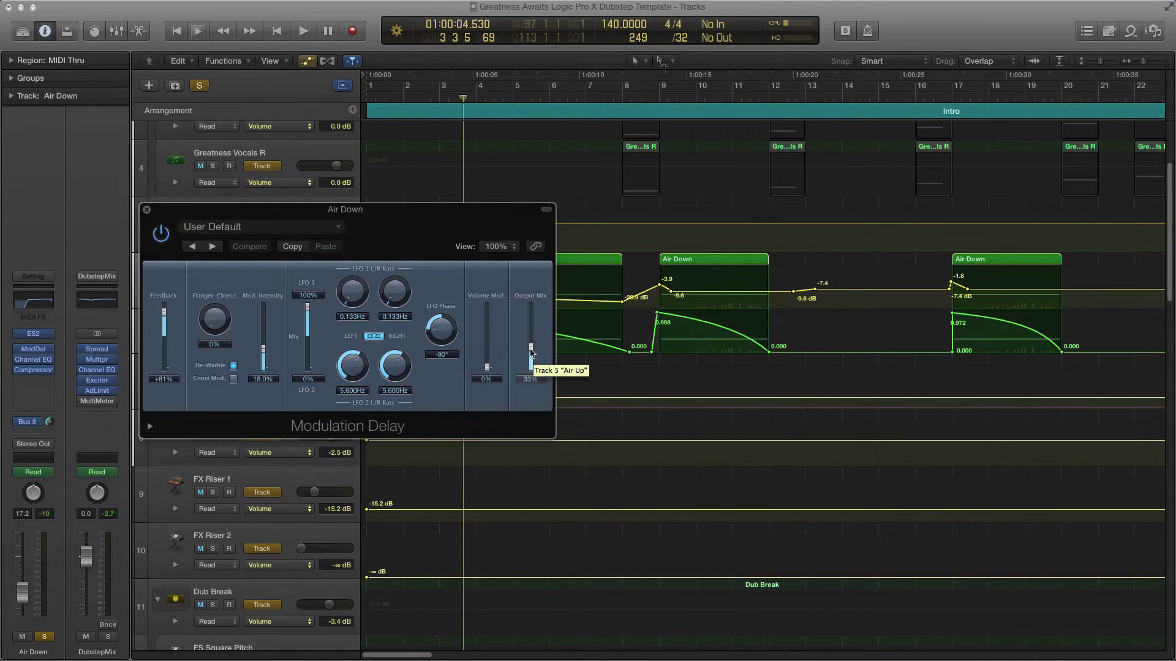
pyautogui.click(147, 209)
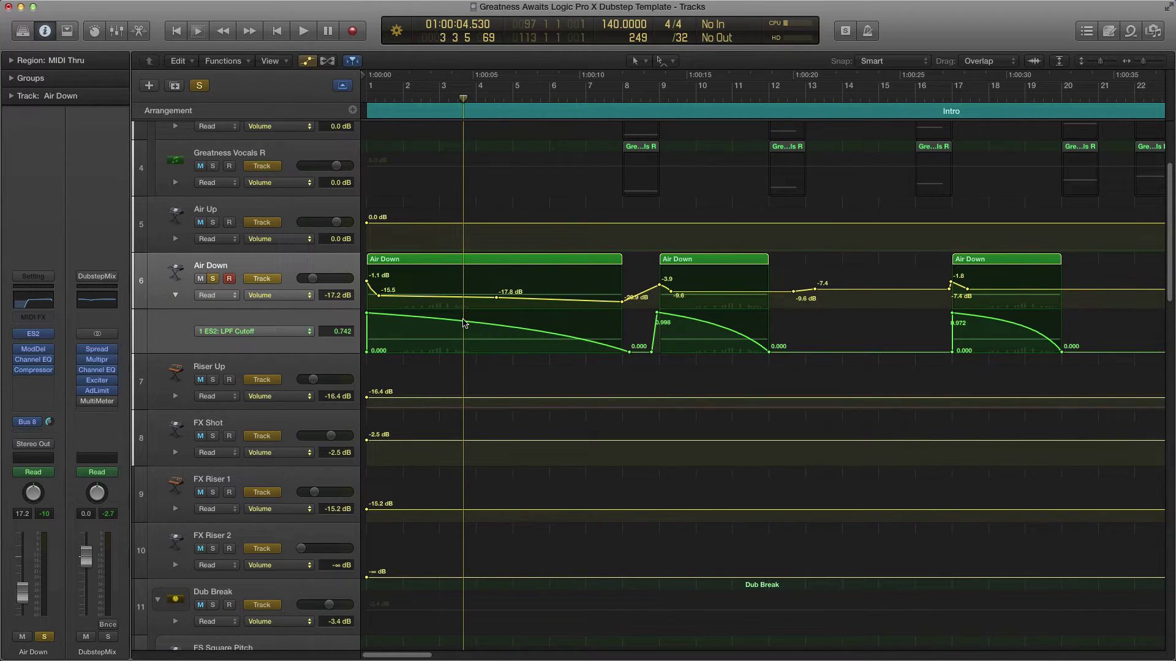
# - Return to the Air Down track and replay it from the project start to about bar 7
pyautogui.scroll(-15, 453, 324)
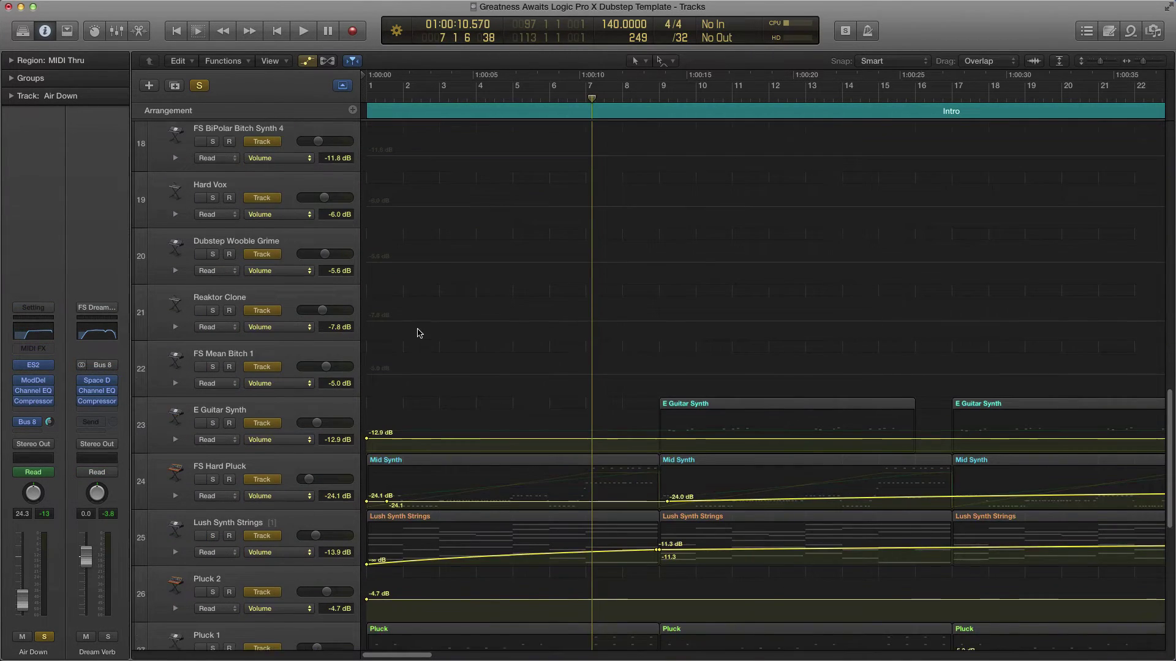
pyautogui.scroll(15, 419, 325)
pyautogui.press('Return')
pyautogui.press('space')
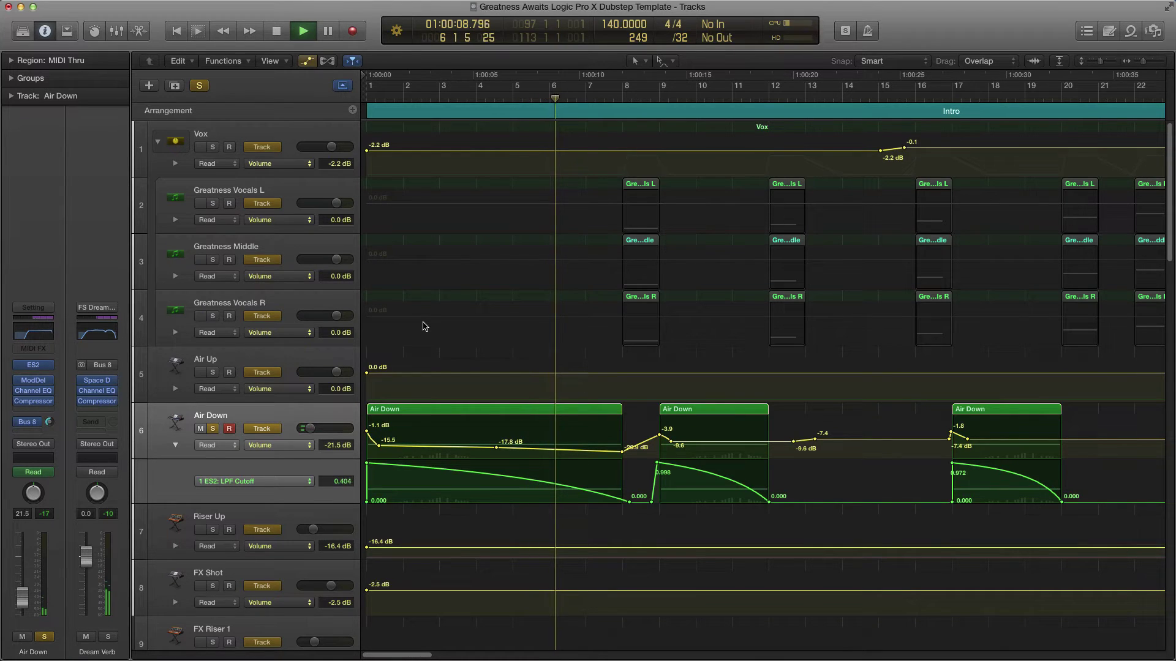
pyautogui.press('space')
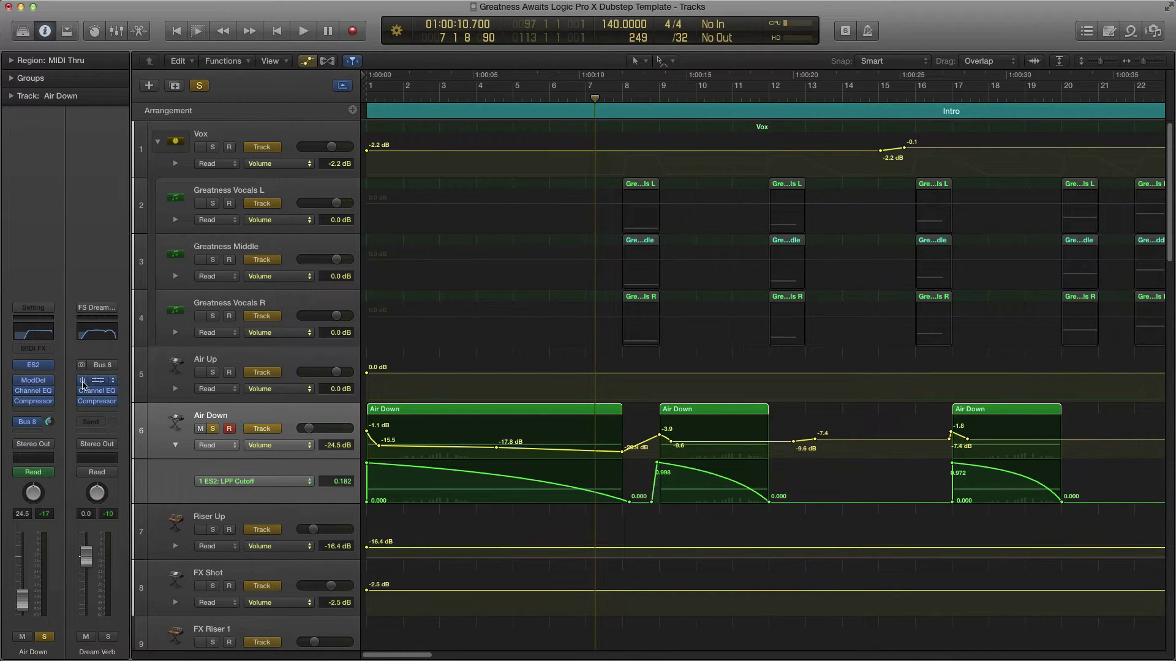
# - Open Space Designer on the Dream Verb bus, check its reverb preset and envelope, and close it
pyautogui.moveTo(86, 395)
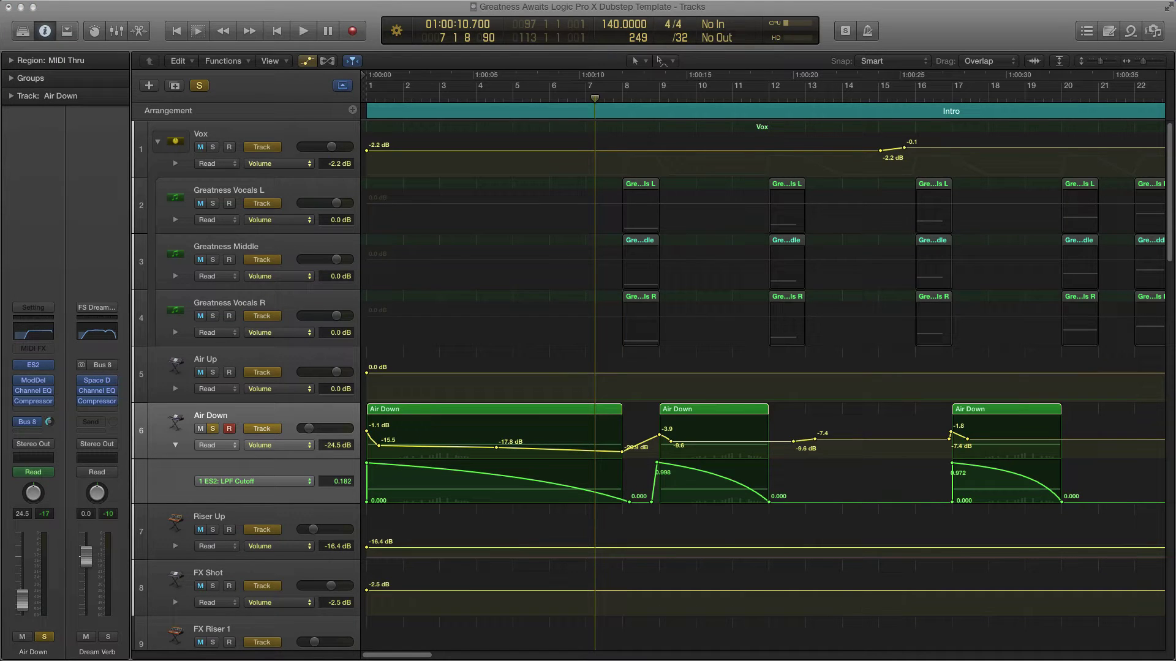
pyautogui.click(96, 381)
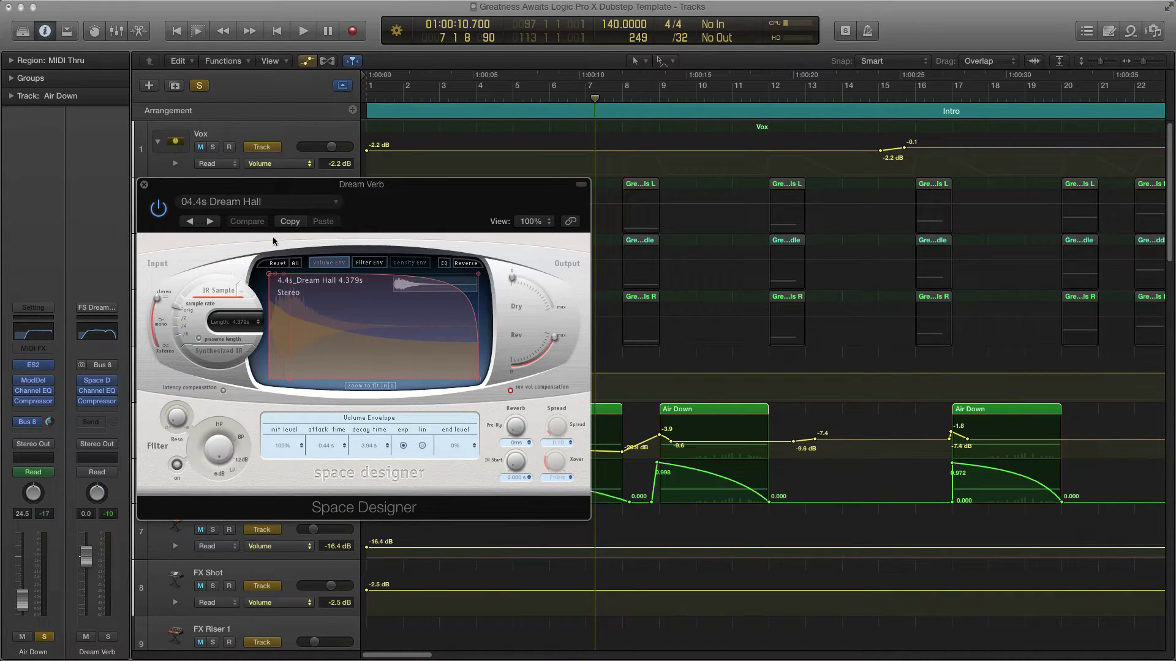
pyautogui.click(145, 185)
# - Open the Channel EQ on the Dream Verb bus, examine its curve and bands, and close it
pyautogui.moveTo(99, 395)
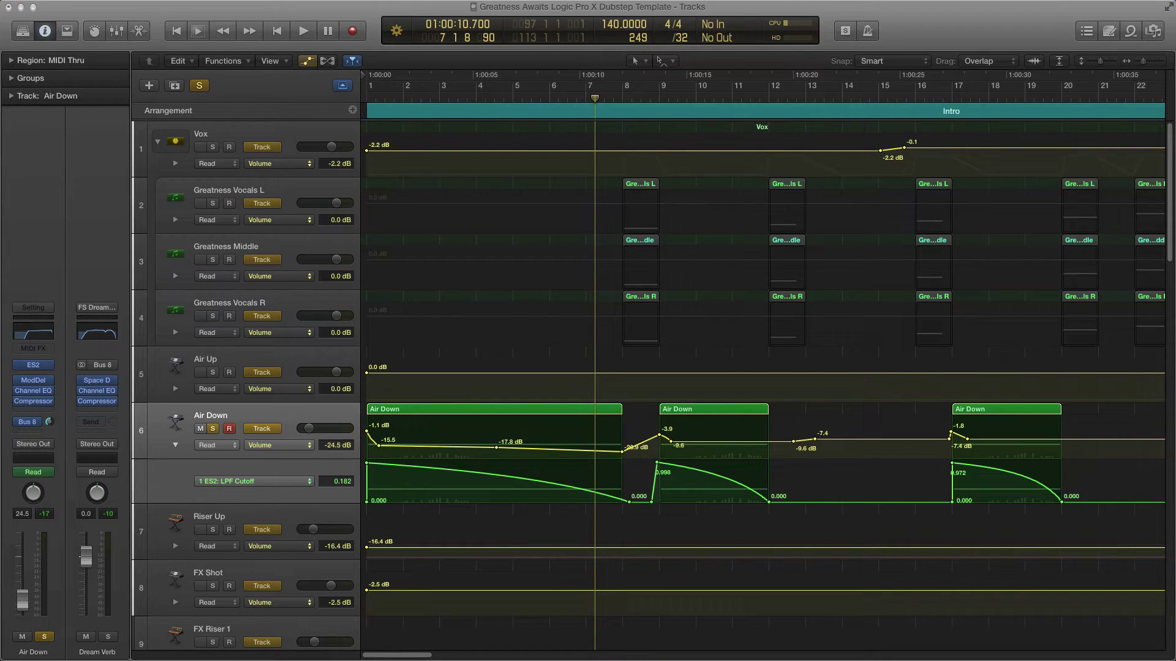
pyautogui.click(98, 392)
pyautogui.moveTo(386, 188); pyautogui.dragTo(370, 191)
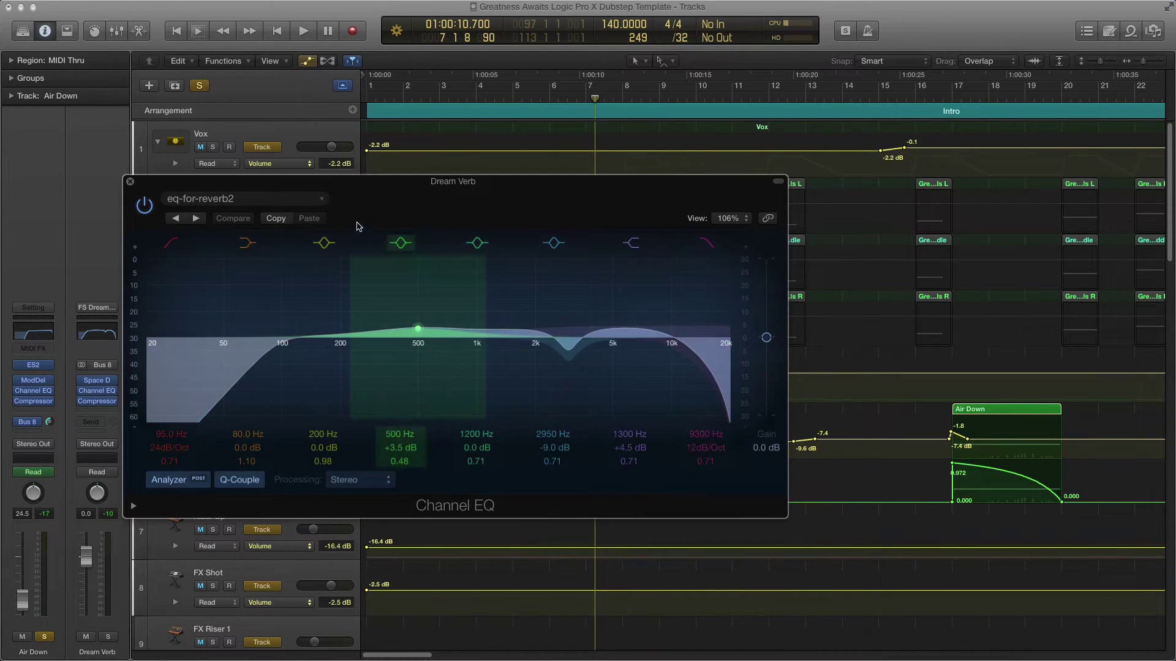
pyautogui.moveTo(304, 184); pyautogui.dragTo(325, 197)
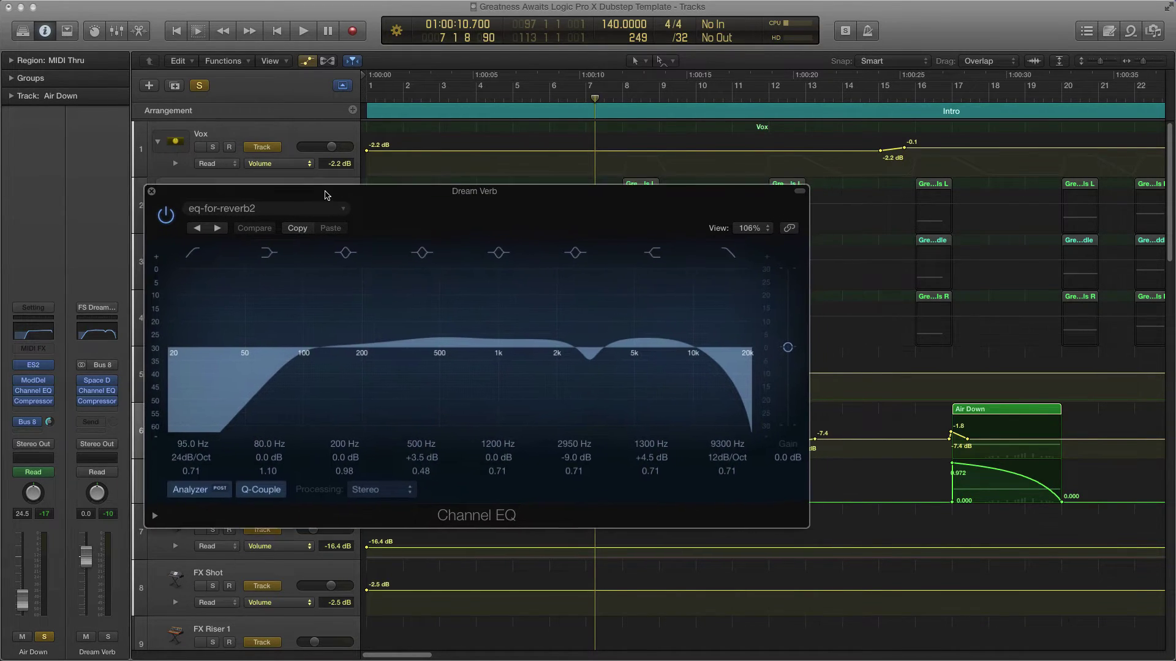
pyautogui.click(150, 196)
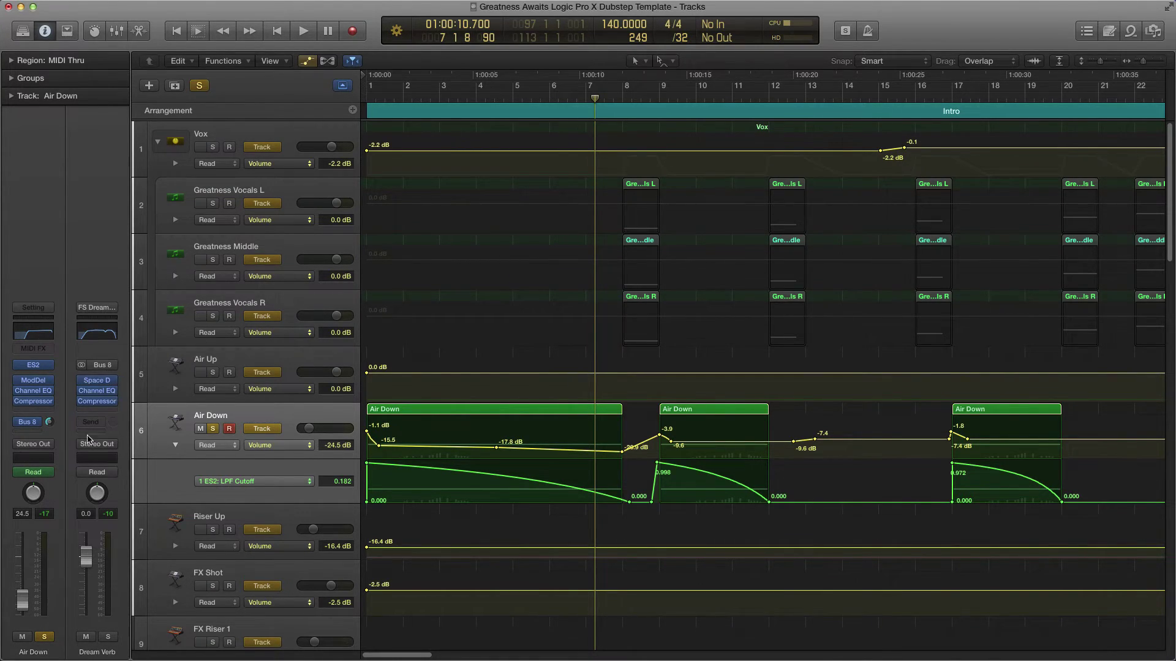
# - Select the Ghost 2 track near the end of the track list and check its instrument and output bus
pyautogui.moveTo(97, 405)
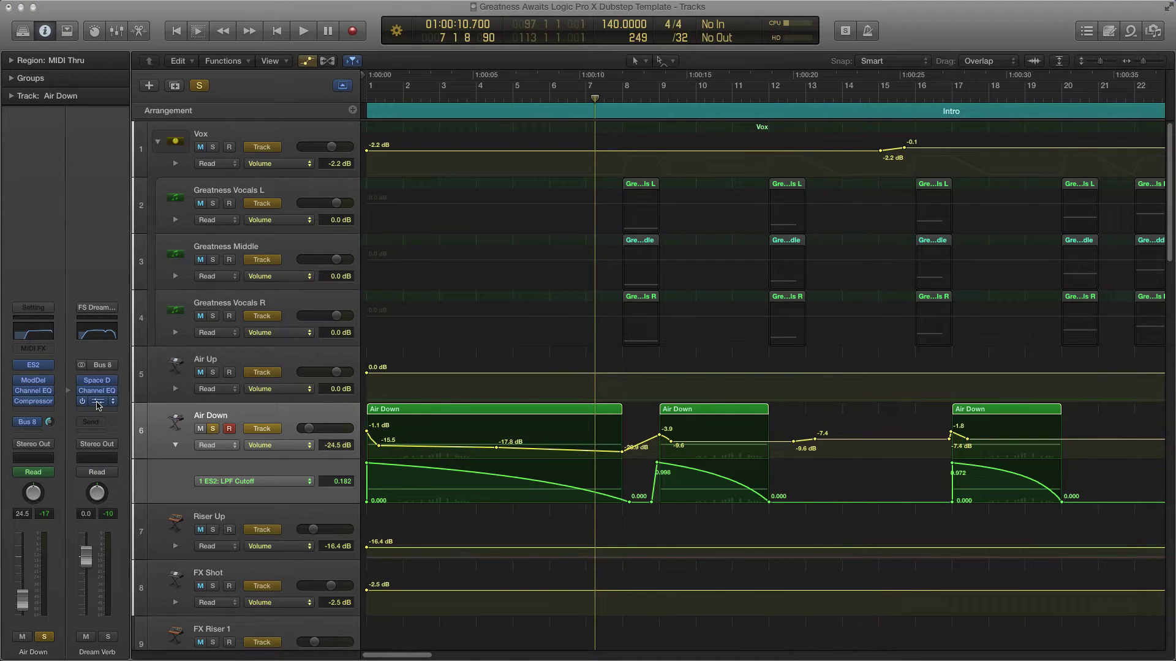
pyautogui.scroll(-8, 569, 478)
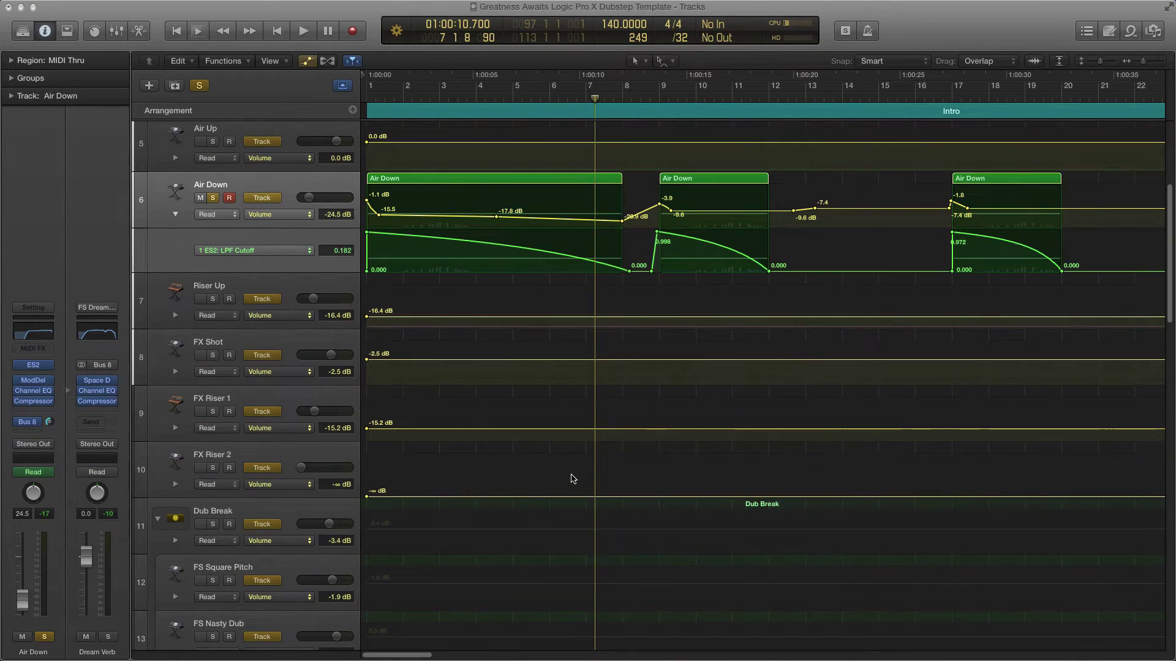
pyautogui.scroll(-3, 440, 366)
pyautogui.scroll(-20, 440, 366)
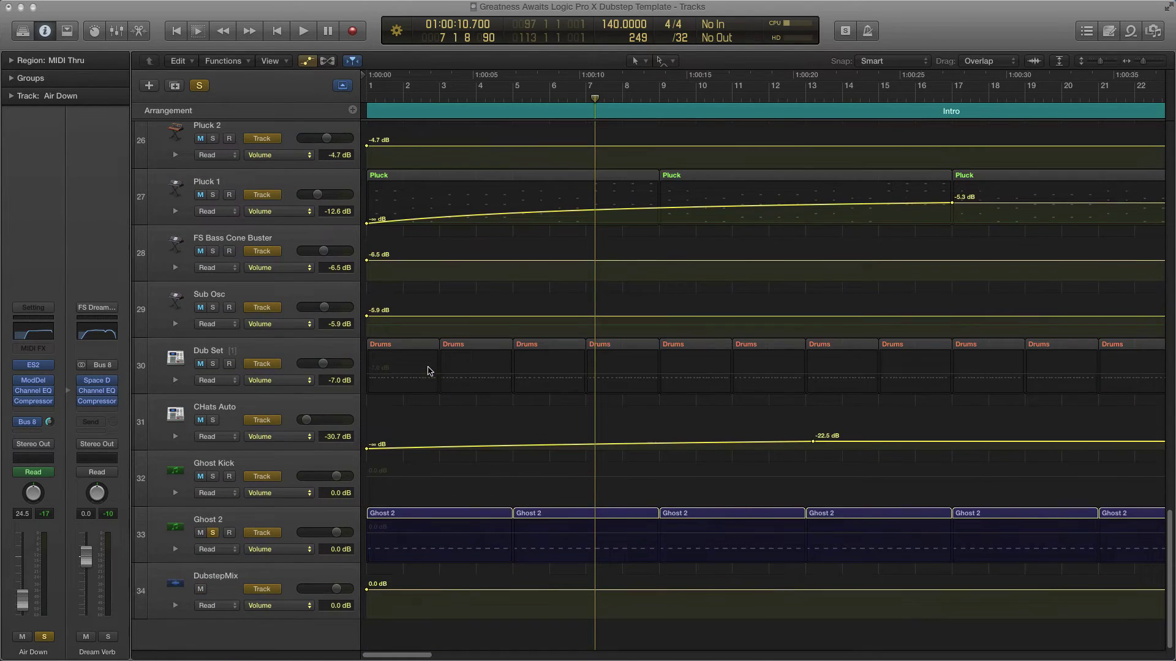
pyautogui.click(301, 517)
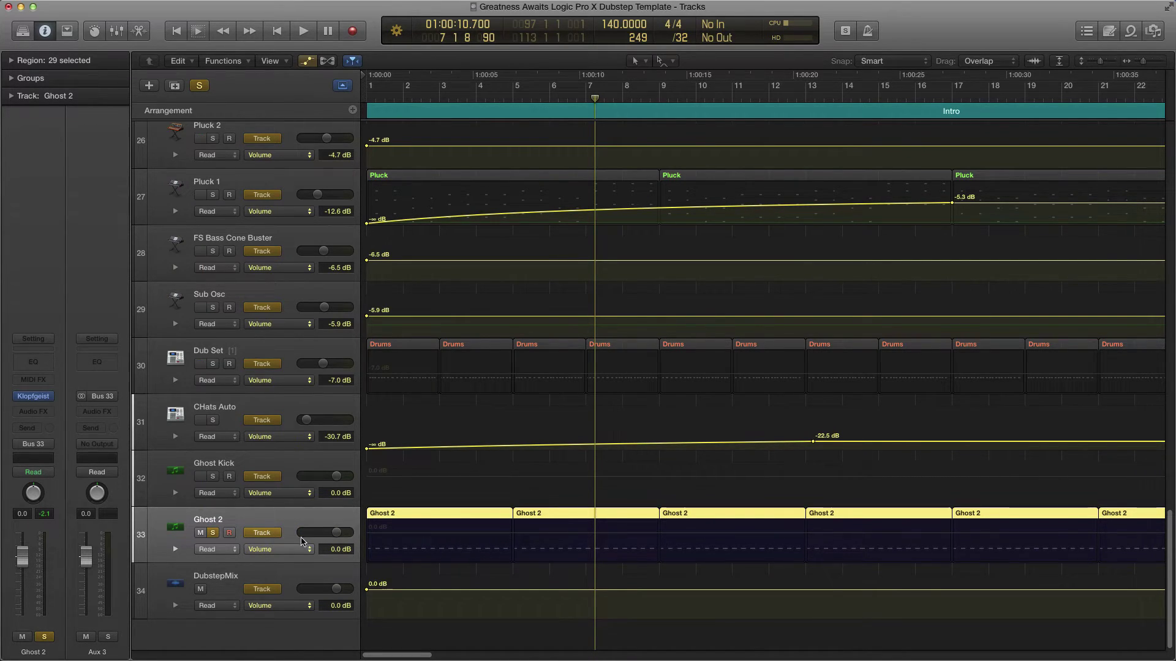
pyautogui.scroll(15, 304, 543)
pyautogui.scroll(-15, 353, 440)
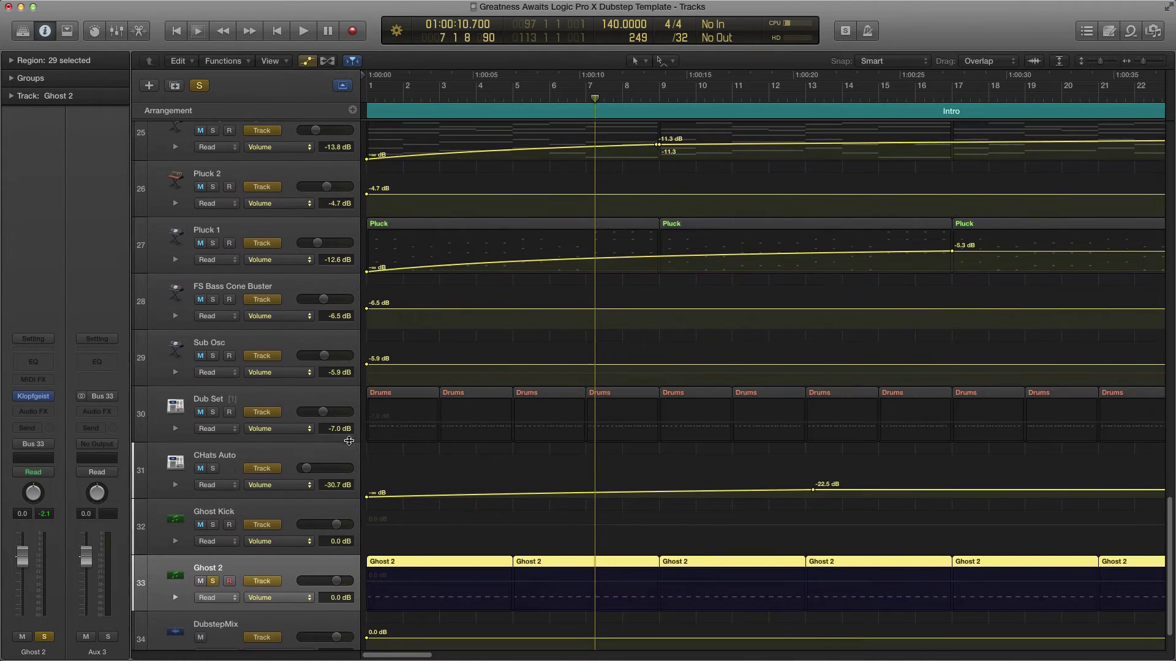
pyautogui.scroll(-2, 349, 441)
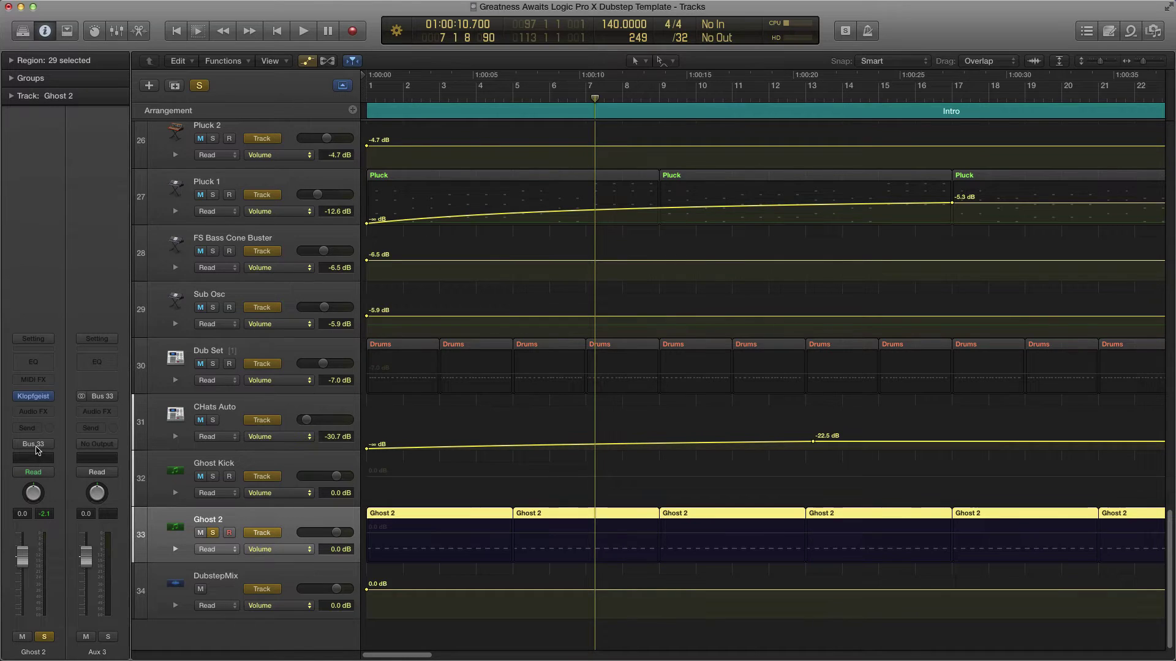
# - Reselect the Air Down track and show the Dream Verb channel strip fed by its Bus 8 send
pyautogui.scroll(20, 302, 385)
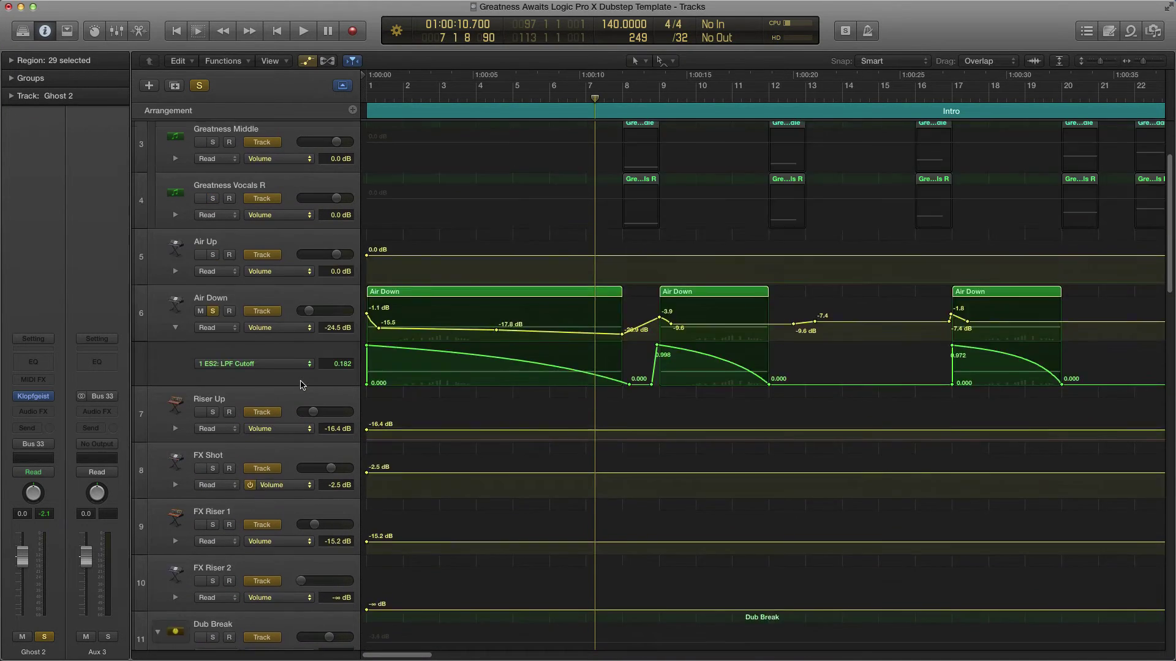
pyautogui.scroll(2, 302, 385)
pyautogui.click(244, 408)
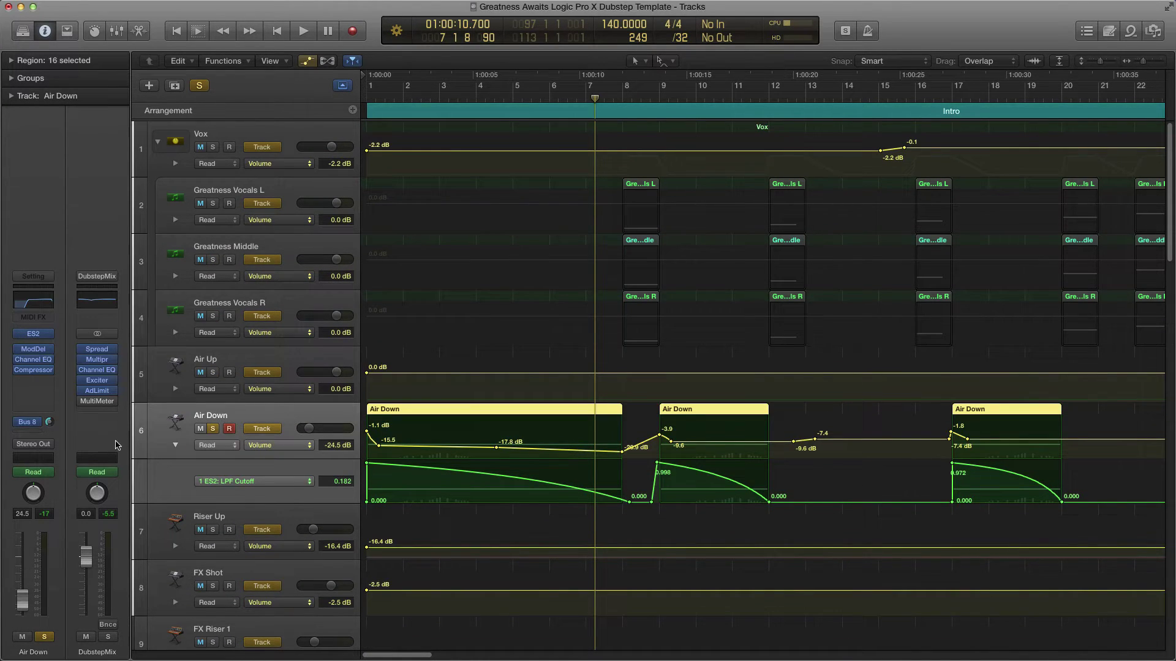
pyautogui.click(26, 423)
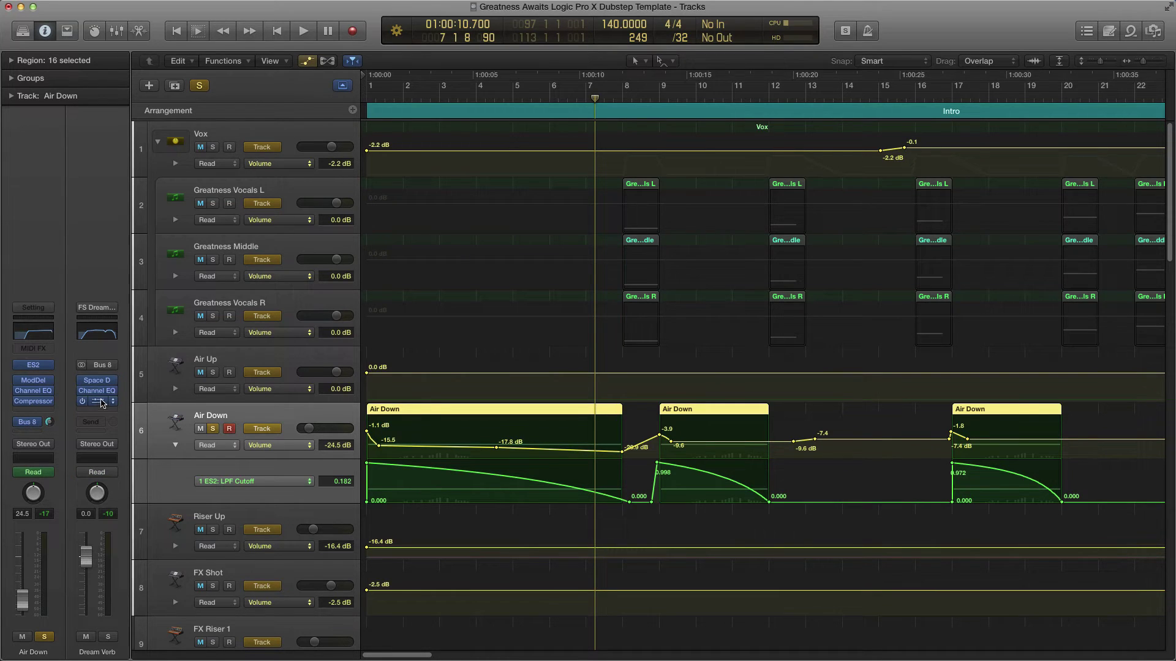
# - Open Dream Verb's Compressor, examine its side chain source, attack, release, ratio and make-up, and close it
pyautogui.click(97, 402)
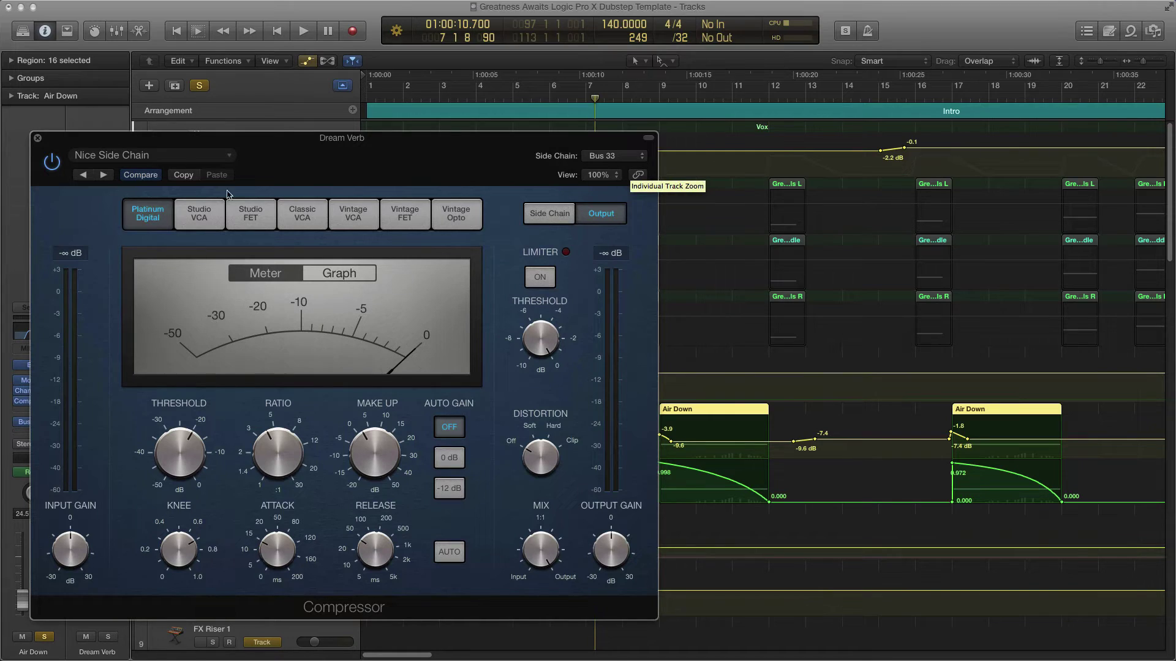
pyautogui.moveTo(275, 542)
pyautogui.moveTo(371, 556)
pyautogui.moveTo(284, 450)
pyautogui.moveTo(376, 447)
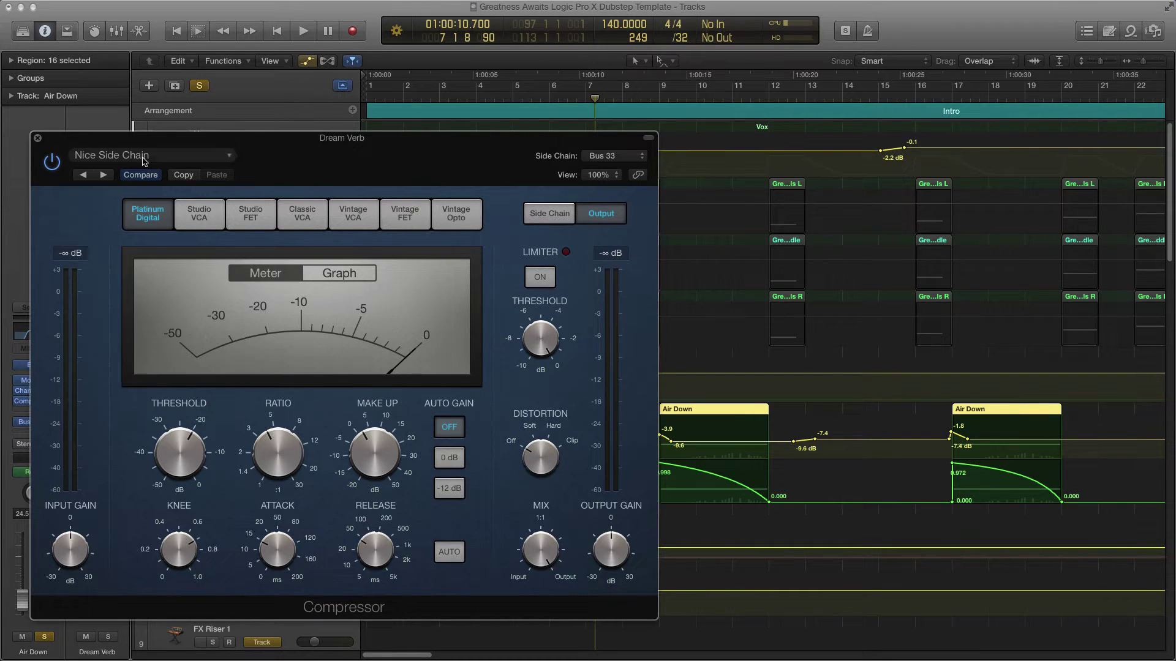
pyautogui.moveTo(93, 141); pyautogui.dragTo(130, 134)
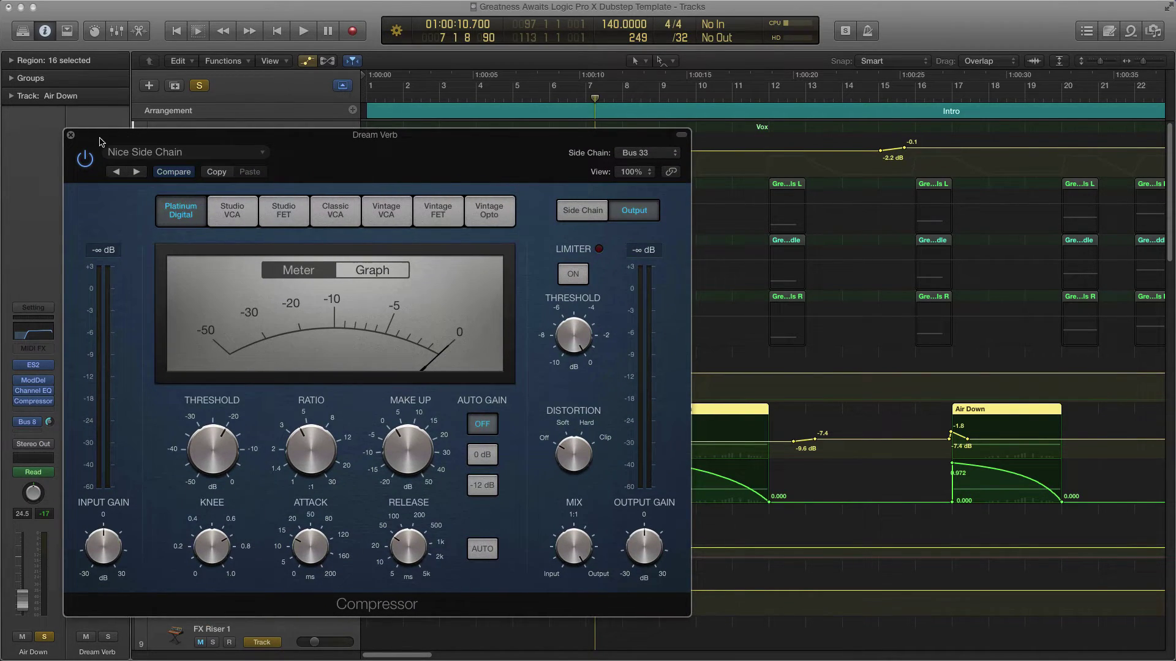
pyautogui.click(71, 136)
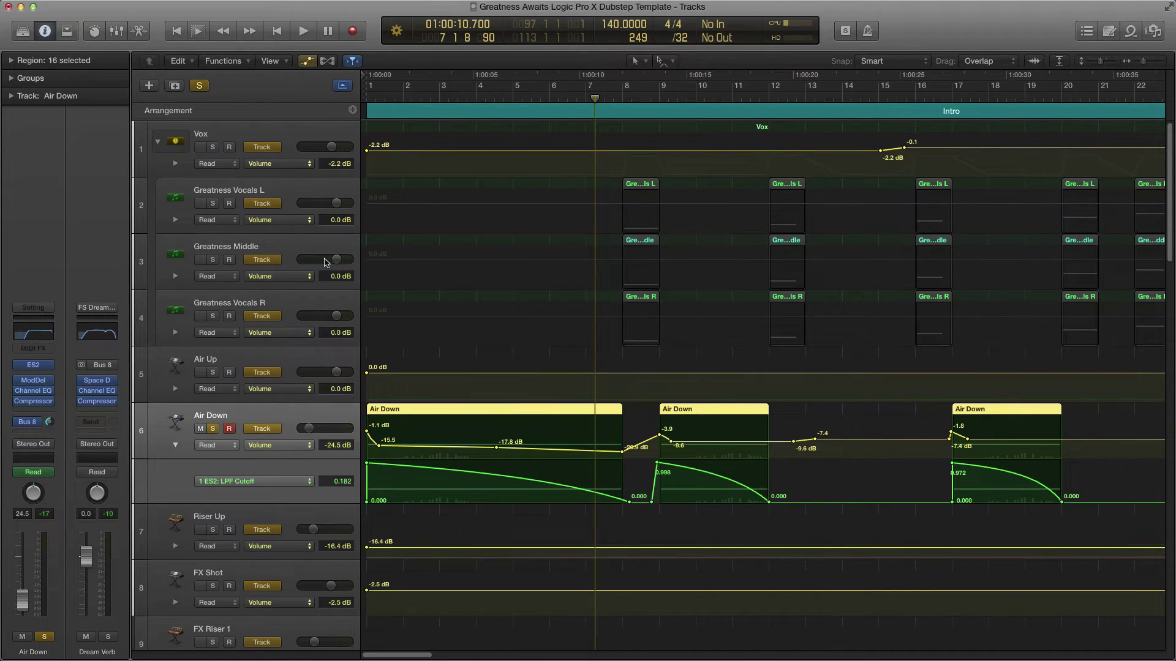
# - Select the Air Up track, solo it, and expand its automation lanes to show the ES2 LPF Cutoff
pyautogui.click(291, 363)
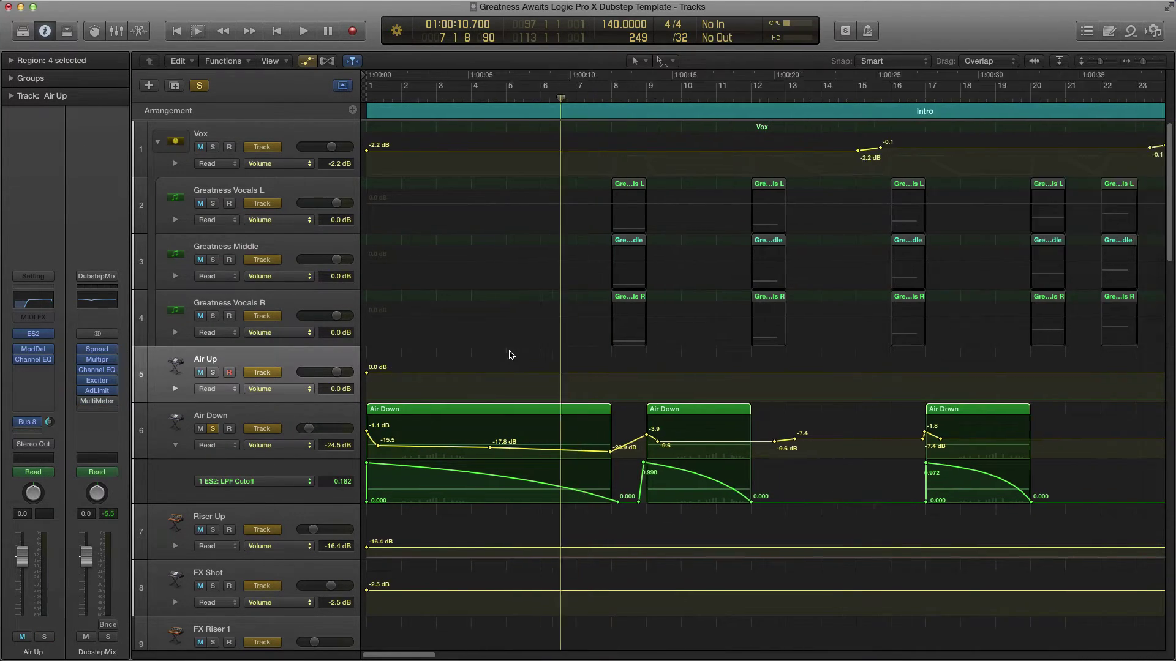
pyautogui.scroll(-2, 508, 359)
pyautogui.press('s')
pyautogui.hscroll(20, 530, 383)
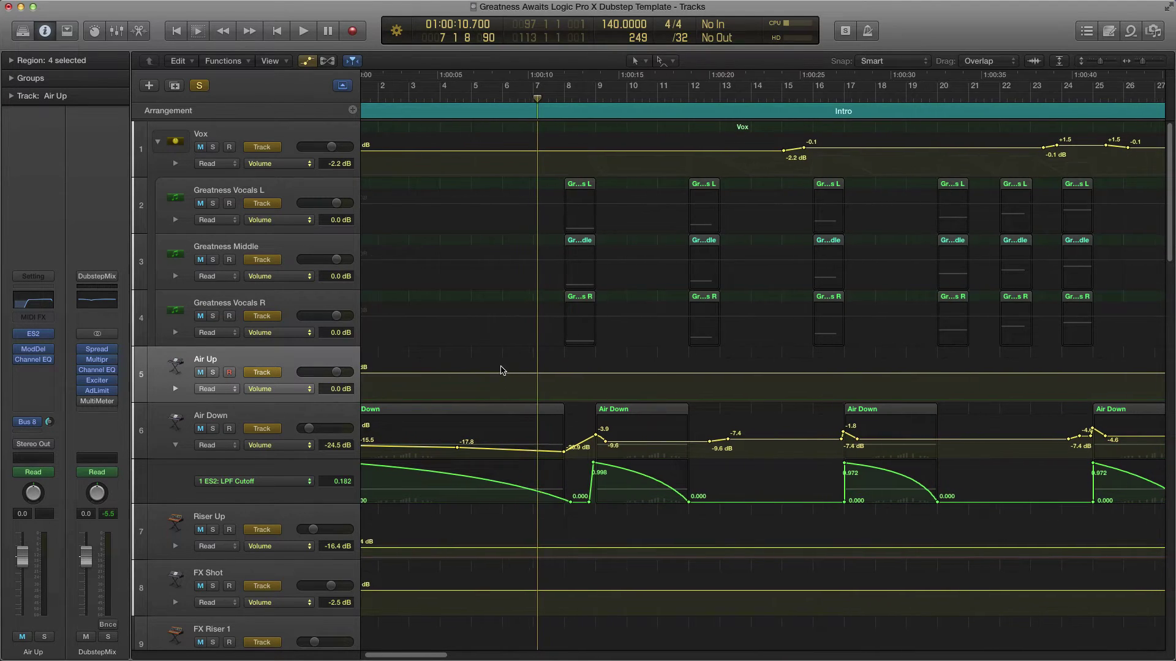
pyautogui.click(175, 390)
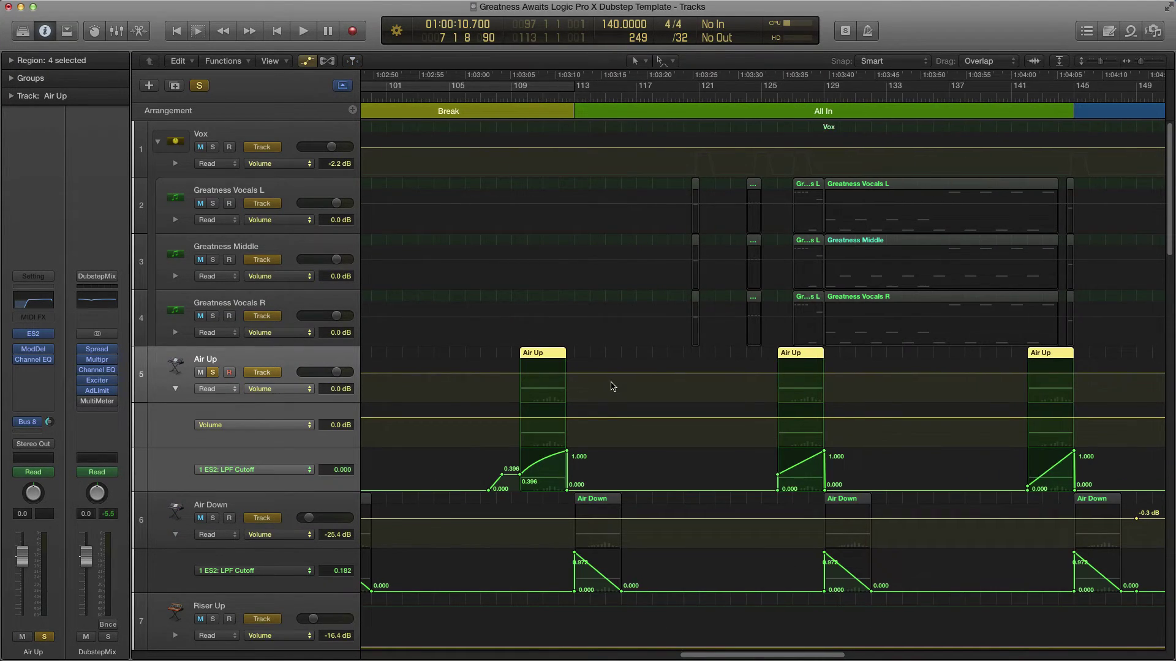
# - Examine Air Up's LPF Cutoff automation on the region before bar 113 and play that passage back from about bar 109
pyautogui.scroll(3, 603, 385)
pyautogui.scroll(2, 597, 384)
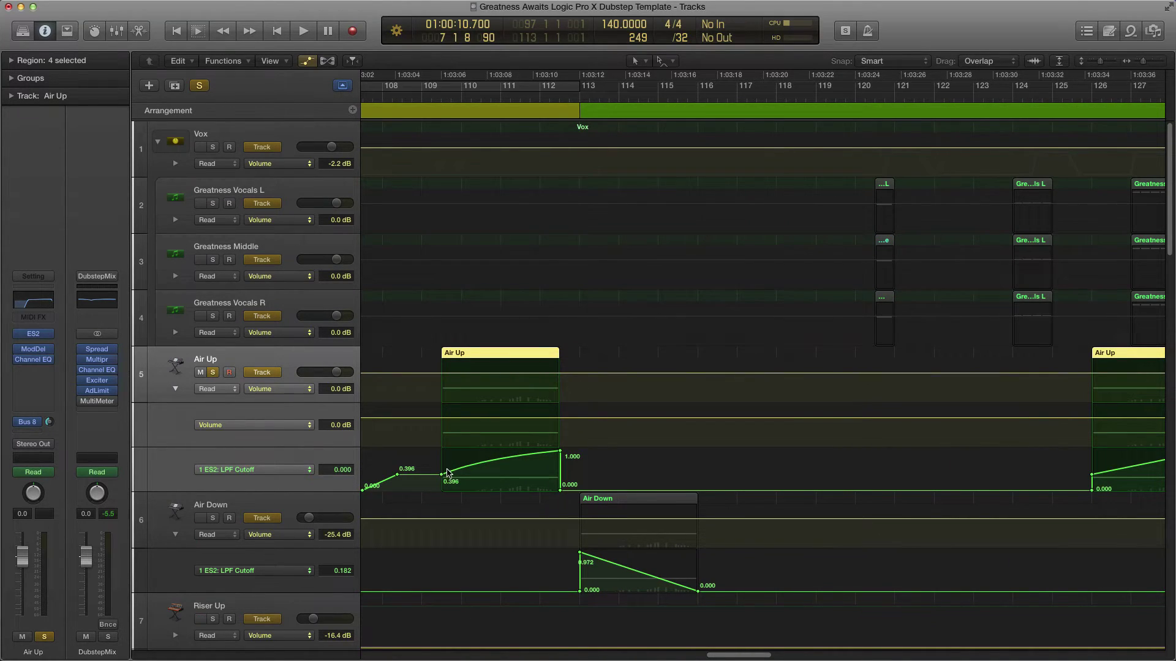
pyautogui.hscroll(-3, 486, 444)
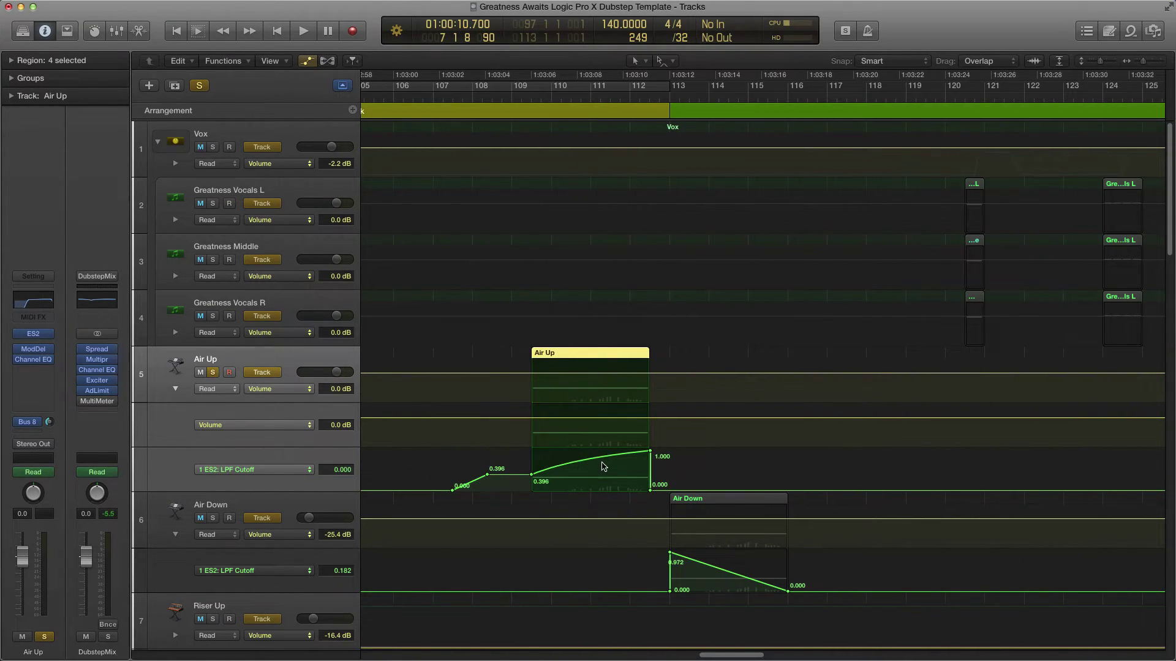
pyautogui.scroll(1, 640, 440)
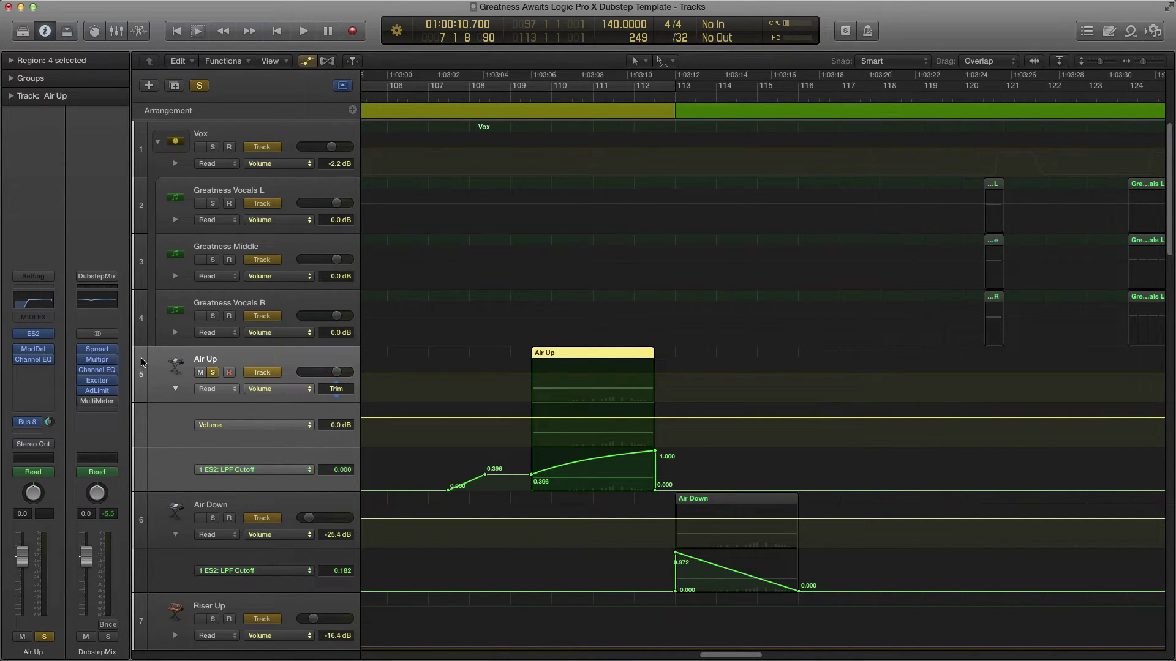
pyautogui.scroll(2, 604, 402)
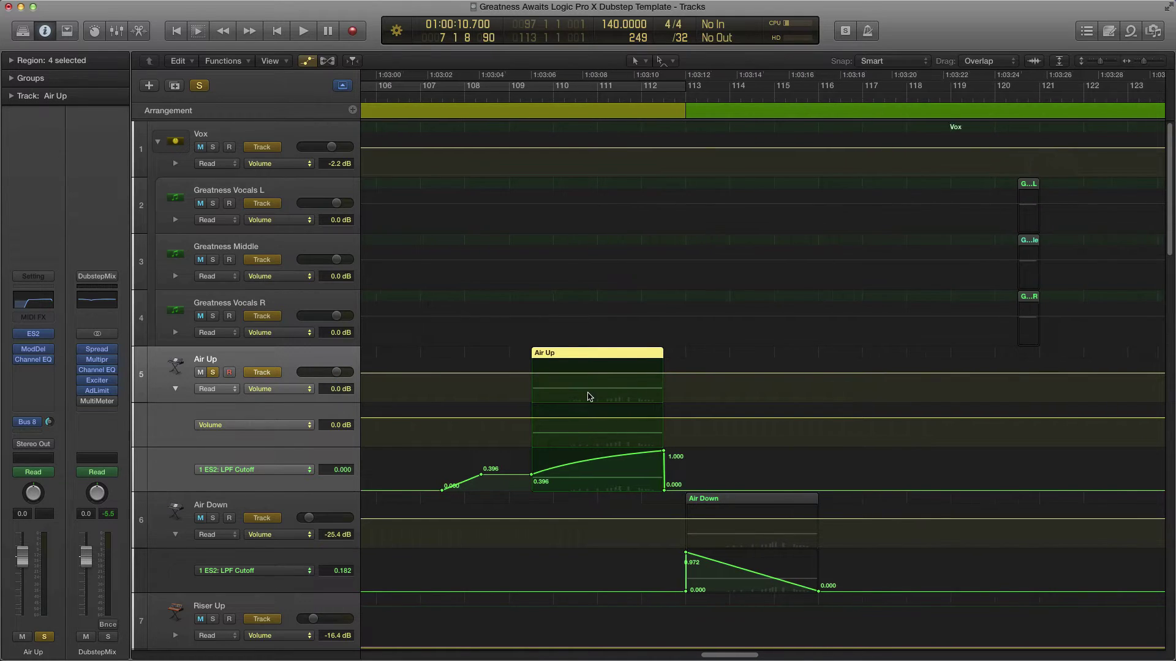
pyautogui.scroll(-1, 579, 393)
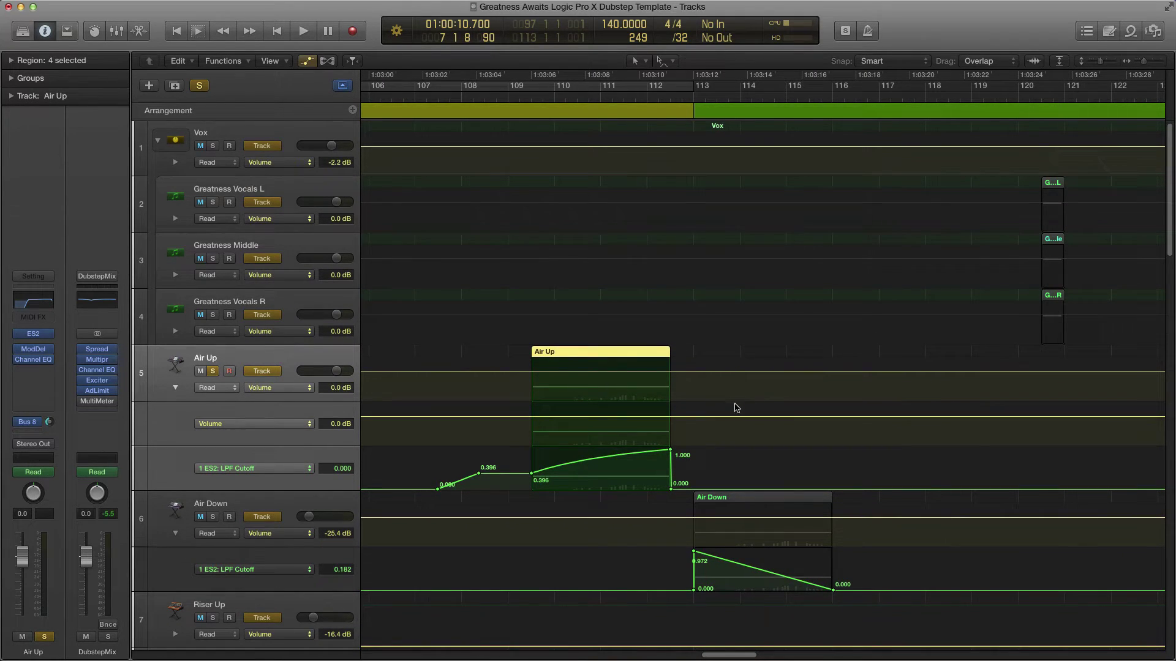
pyautogui.doubleClick(528, 101)
pyautogui.scroll(2, 528, 101)
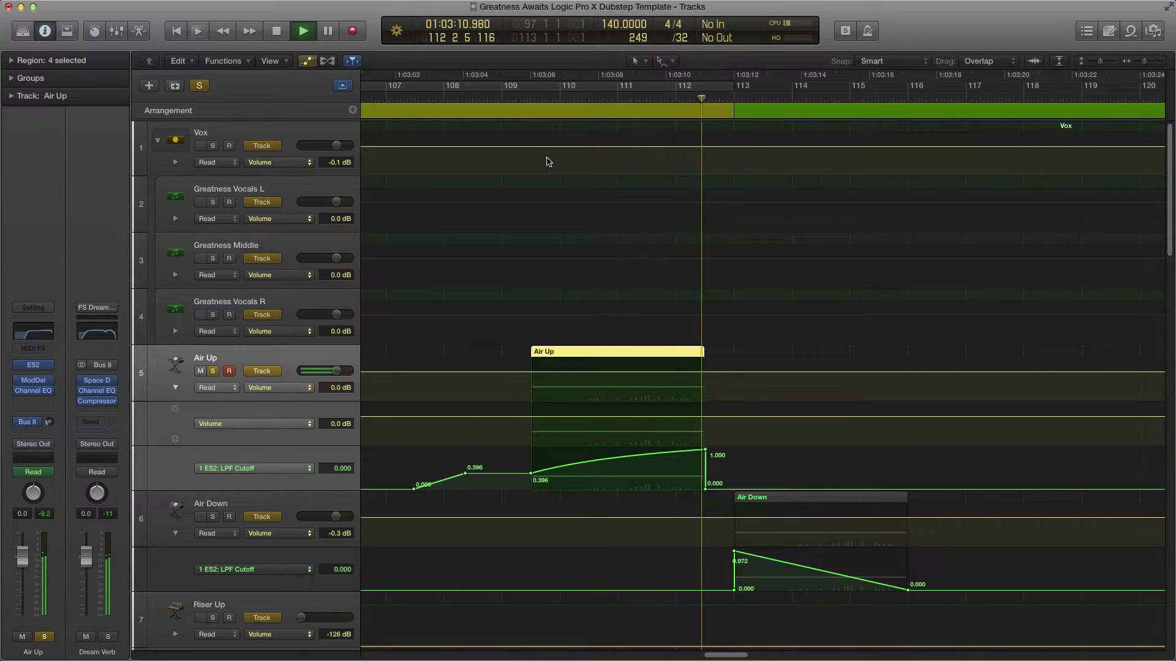
pyautogui.press('space')
# - Hide the automation, select the E Guitar Synth track, locate its regions in the Intro, and check its Bus 1 send destination
pyautogui.scroll(-4, 603, 271)
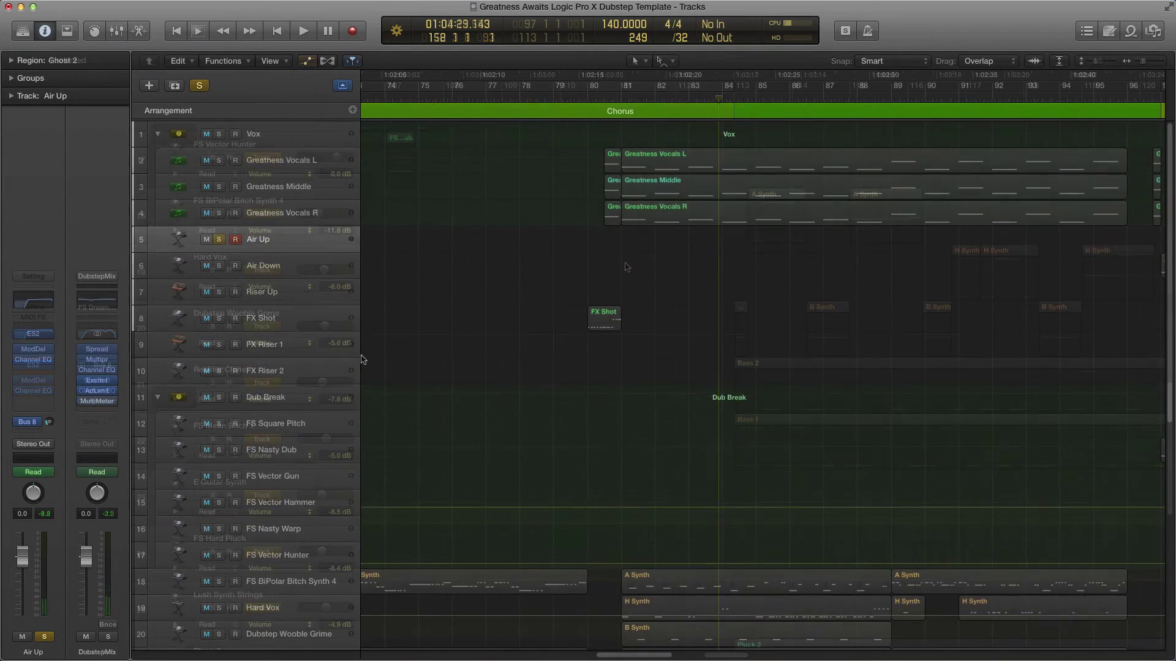
pyautogui.scroll(-6, 366, 347)
pyautogui.scroll(-4, 365, 347)
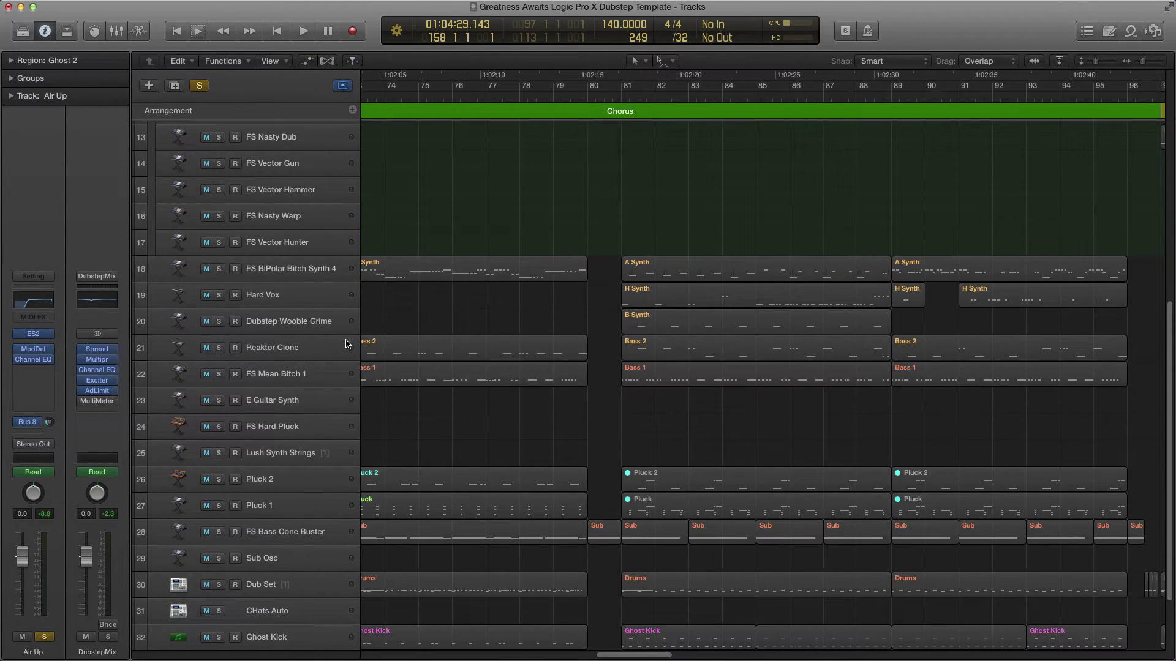
pyautogui.click(275, 402)
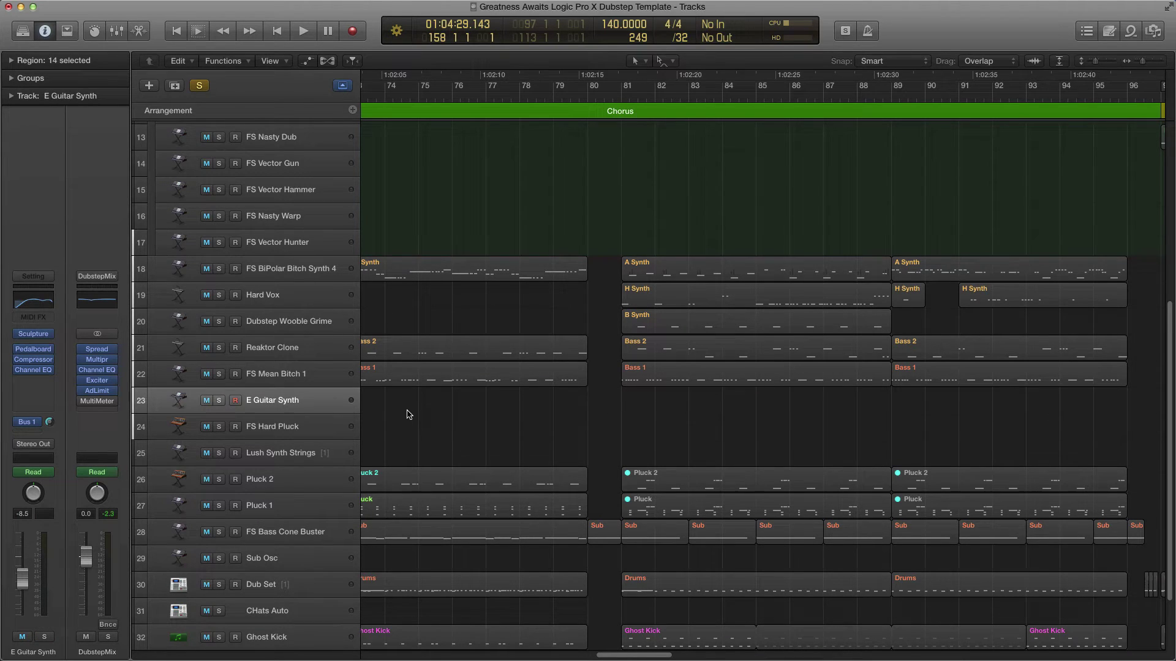
pyautogui.hscroll(-15, 409, 415)
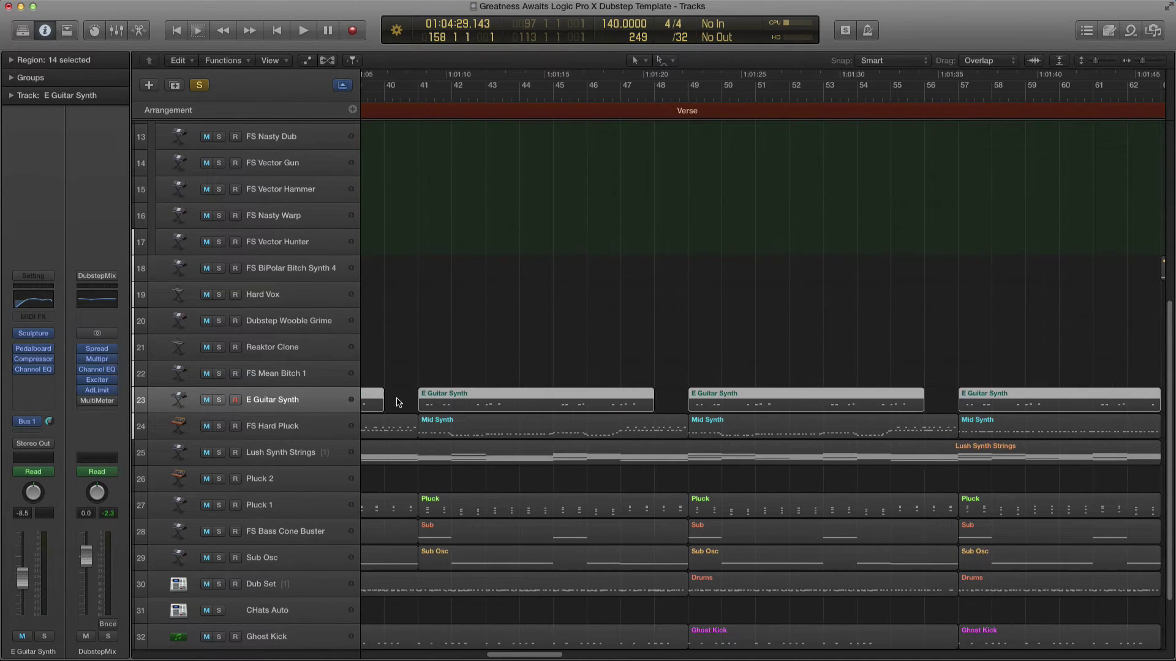
pyautogui.hscroll(-12, 398, 402)
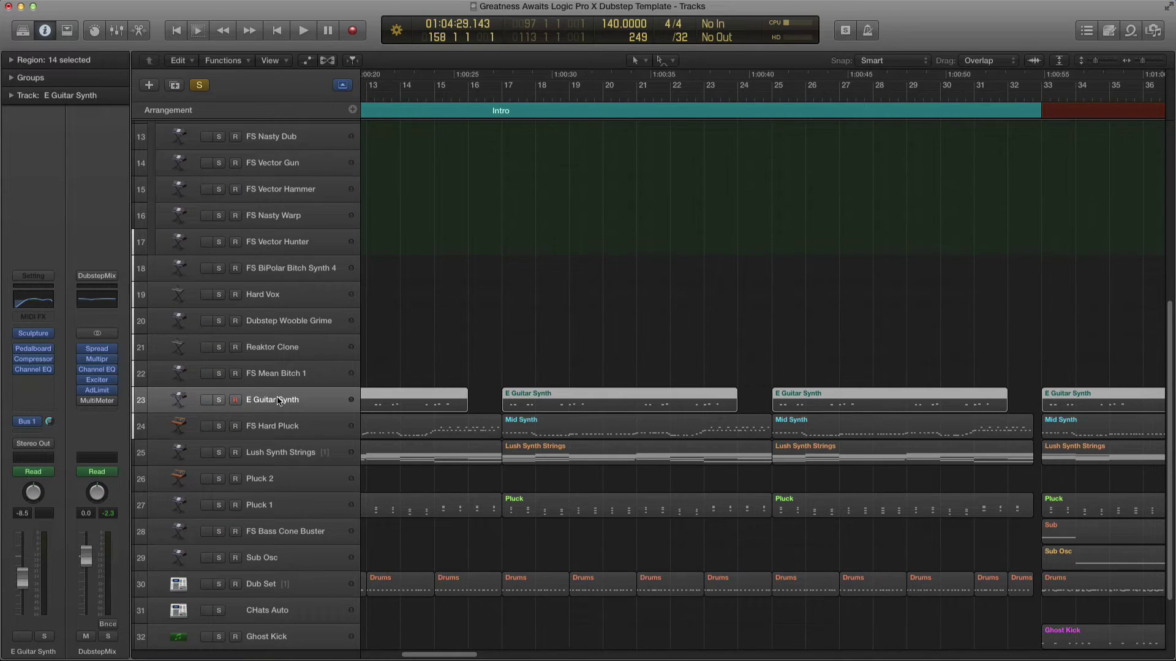
pyautogui.hscroll(-8, 277, 402)
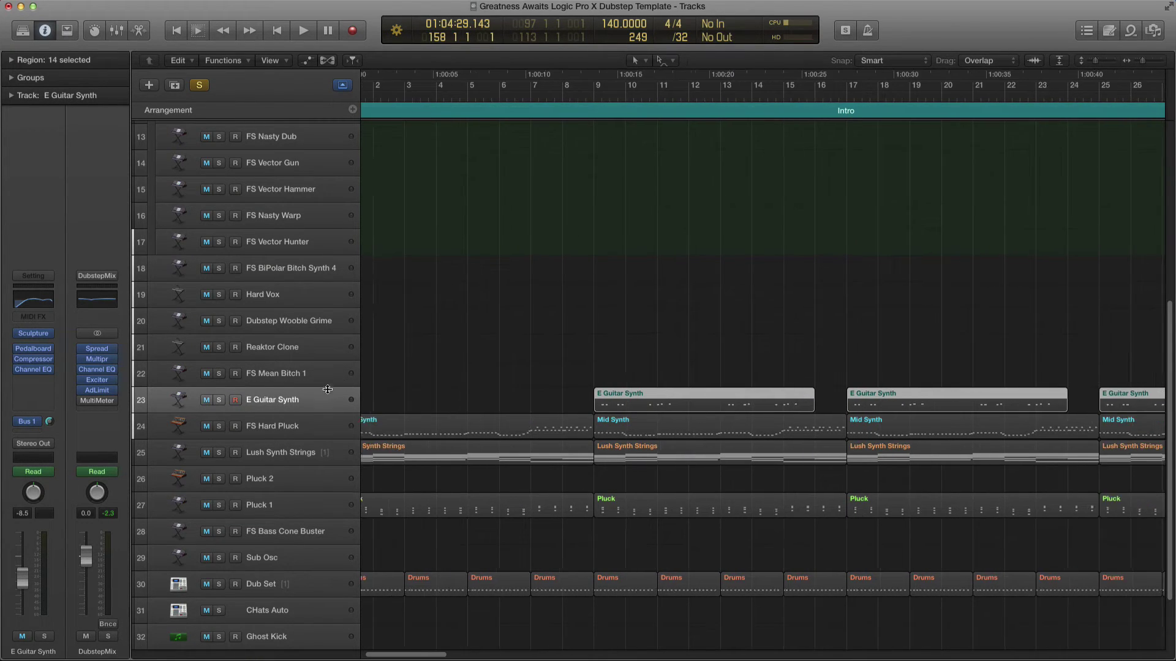
pyautogui.scroll(-2, 318, 395)
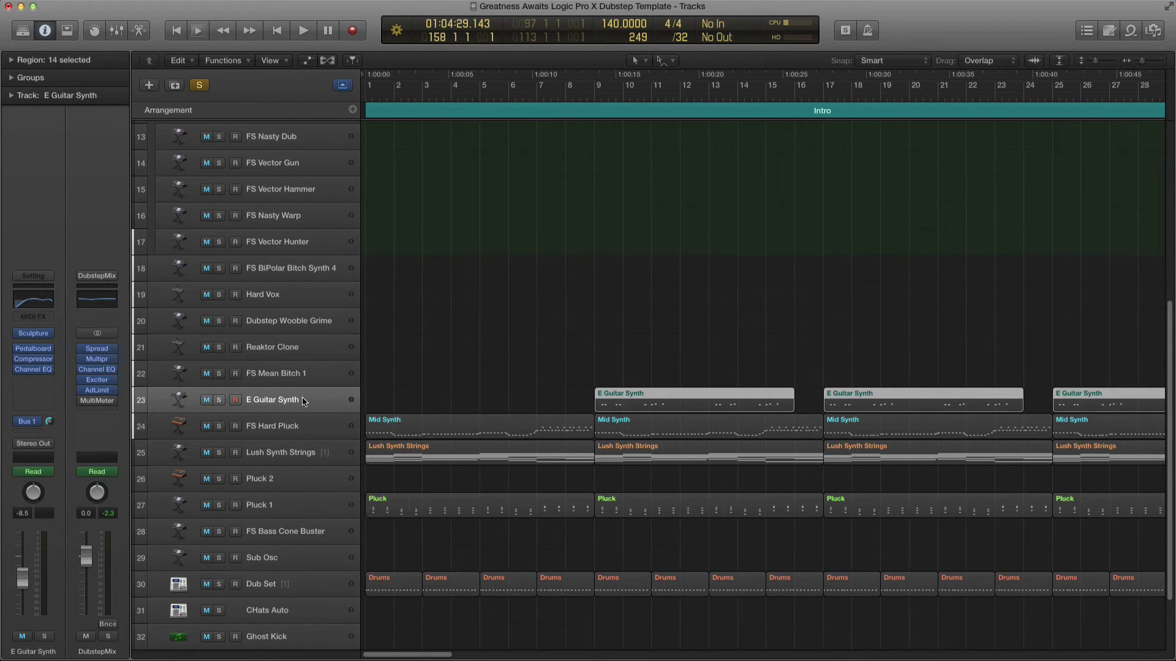
pyautogui.click(33, 423)
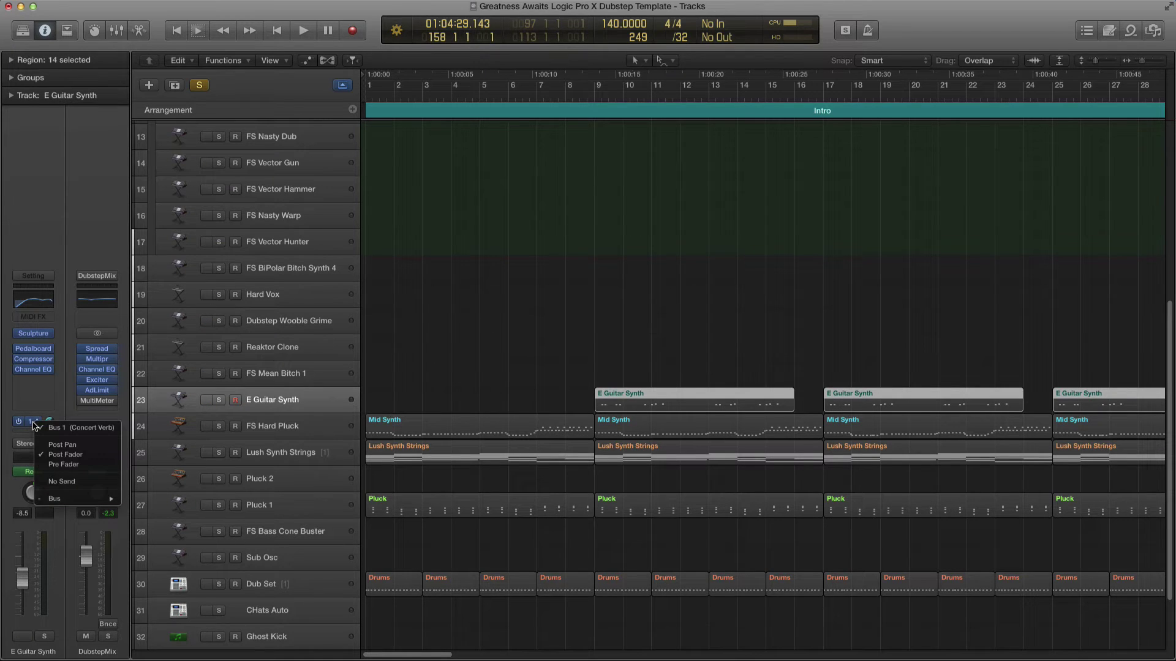
pyautogui.click(34, 427)
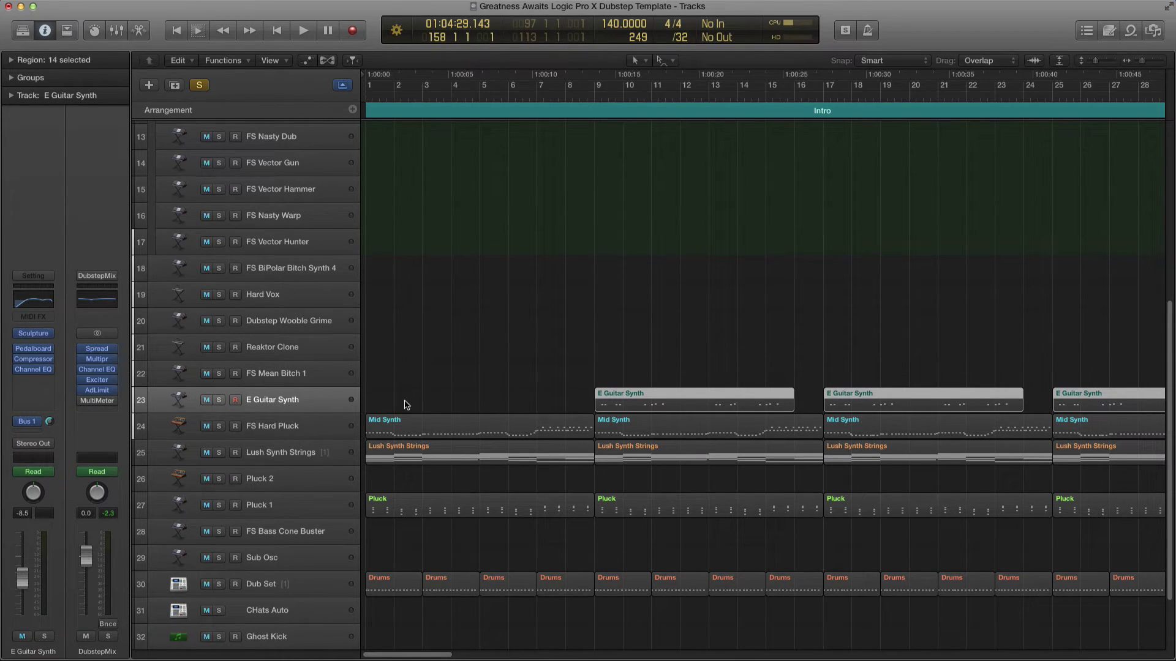
# - Solo E Guitar Synth, open its Sculpture instrument, audition the sound without and with the insert effects, and close it
pyautogui.click(220, 401)
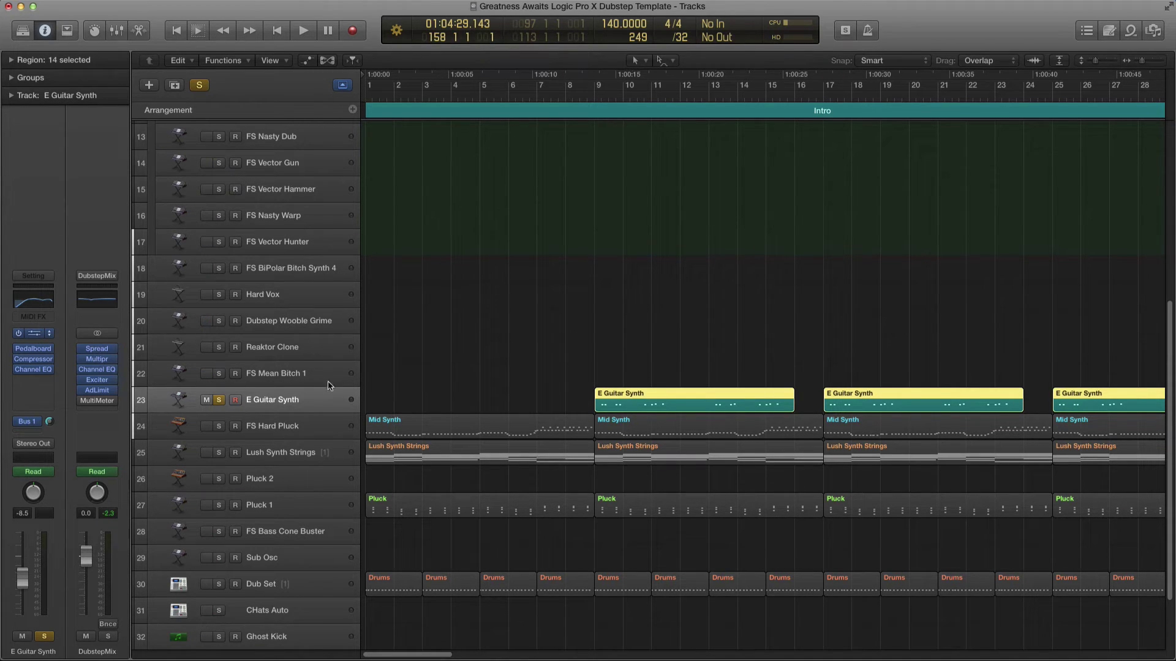
pyautogui.moveTo(737, 207)
pyautogui.mouseDown()
pyautogui.moveTo(669, 141)
pyautogui.moveTo(591, 146)
pyautogui.mouseUp()
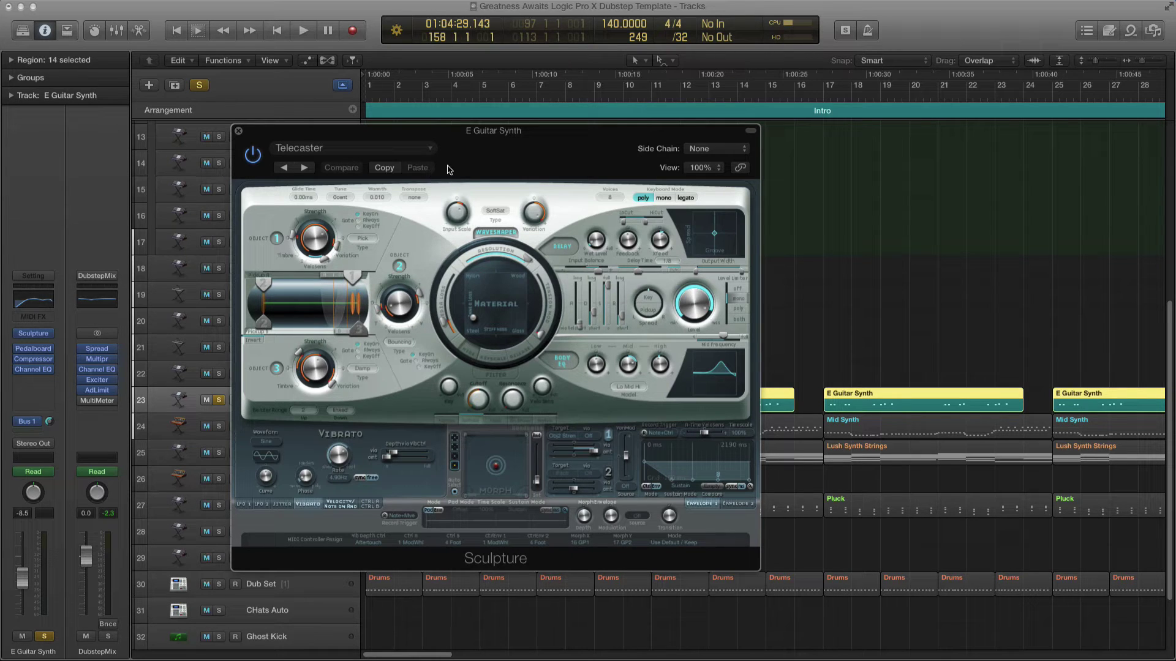
pyautogui.moveTo(370, 134); pyautogui.dragTo(499, 136)
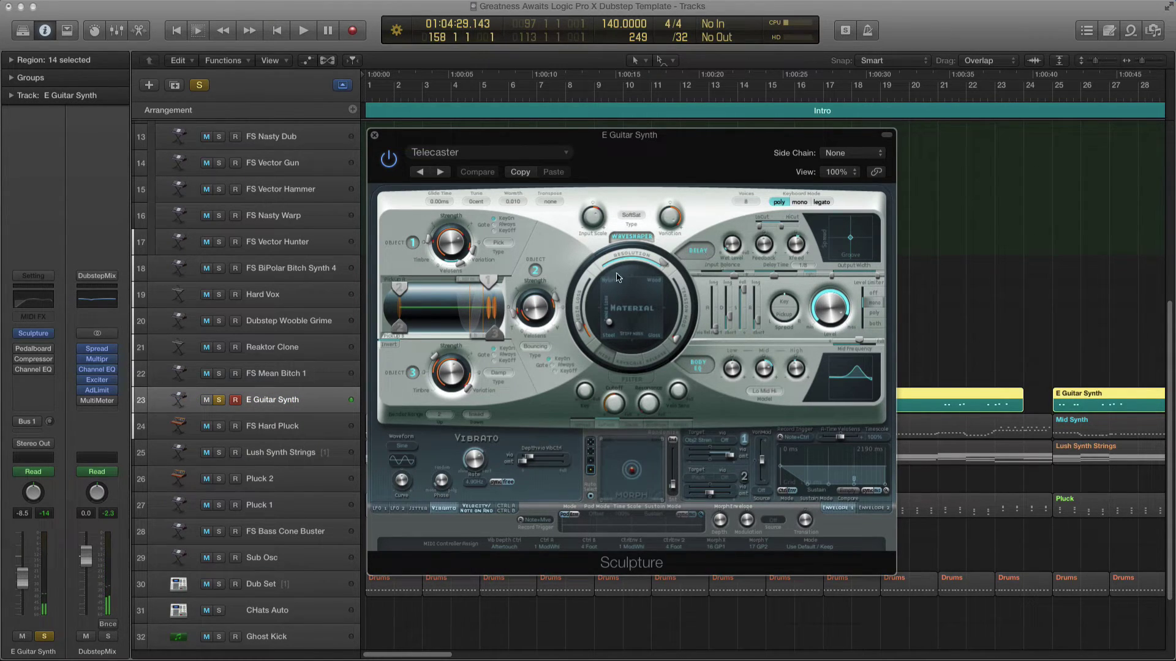
pyautogui.moveTo(18, 351)
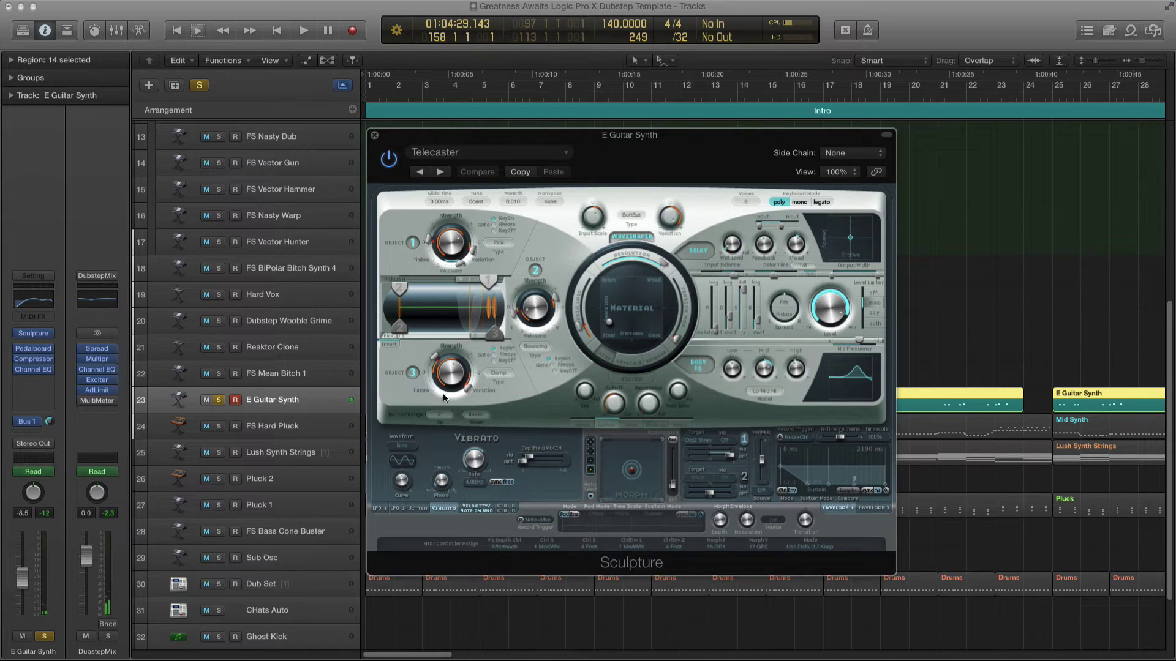
pyautogui.moveTo(432, 138)
pyautogui.mouseDown()
pyautogui.moveTo(492, 146)
pyautogui.moveTo(476, 154)
pyautogui.moveTo(497, 175)
pyautogui.moveTo(489, 180)
pyautogui.mouseUp()
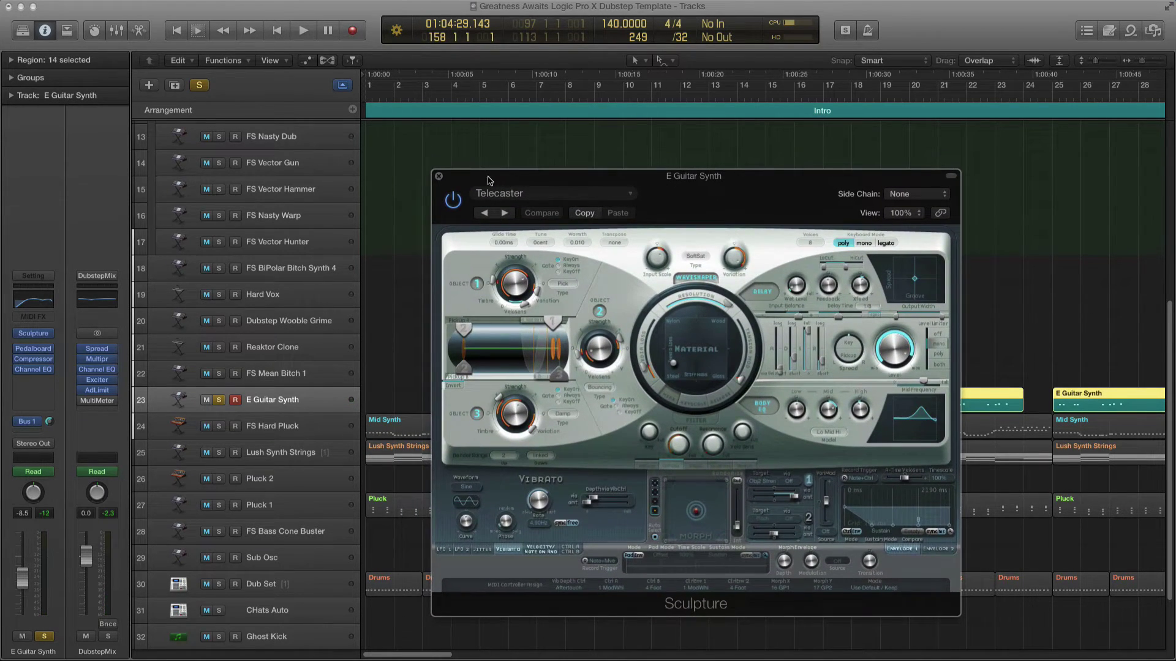
pyautogui.click(439, 176)
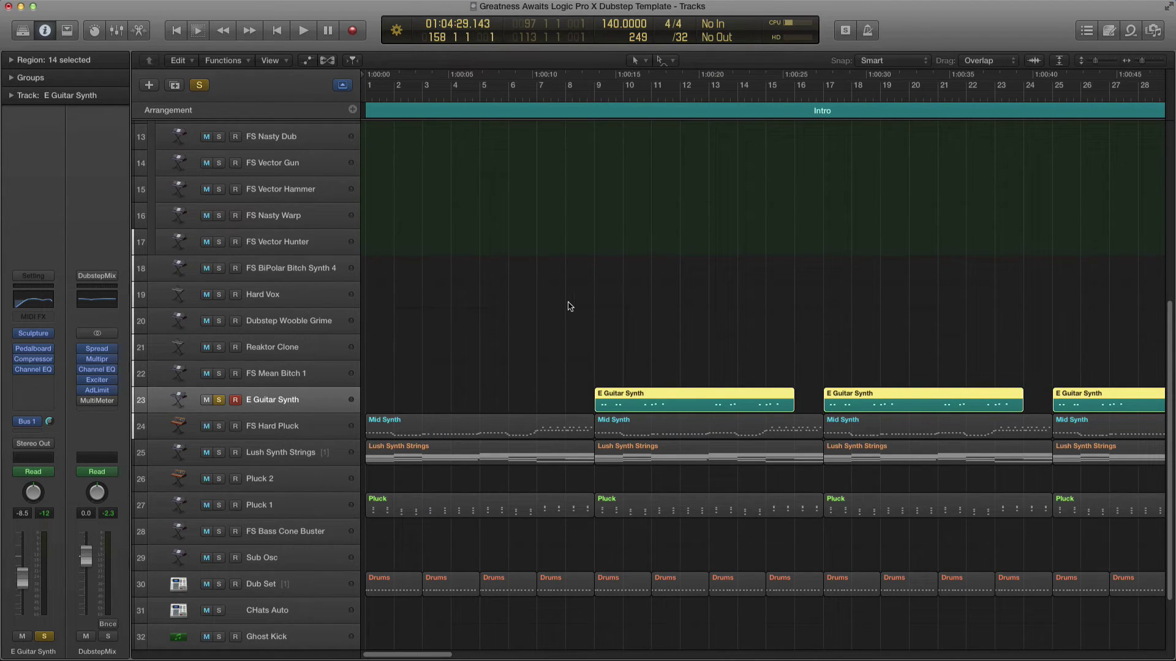
# - Select and solo the FS Hard Pluck track, and take E Guitar Synth out of solo
pyautogui.click(277, 428)
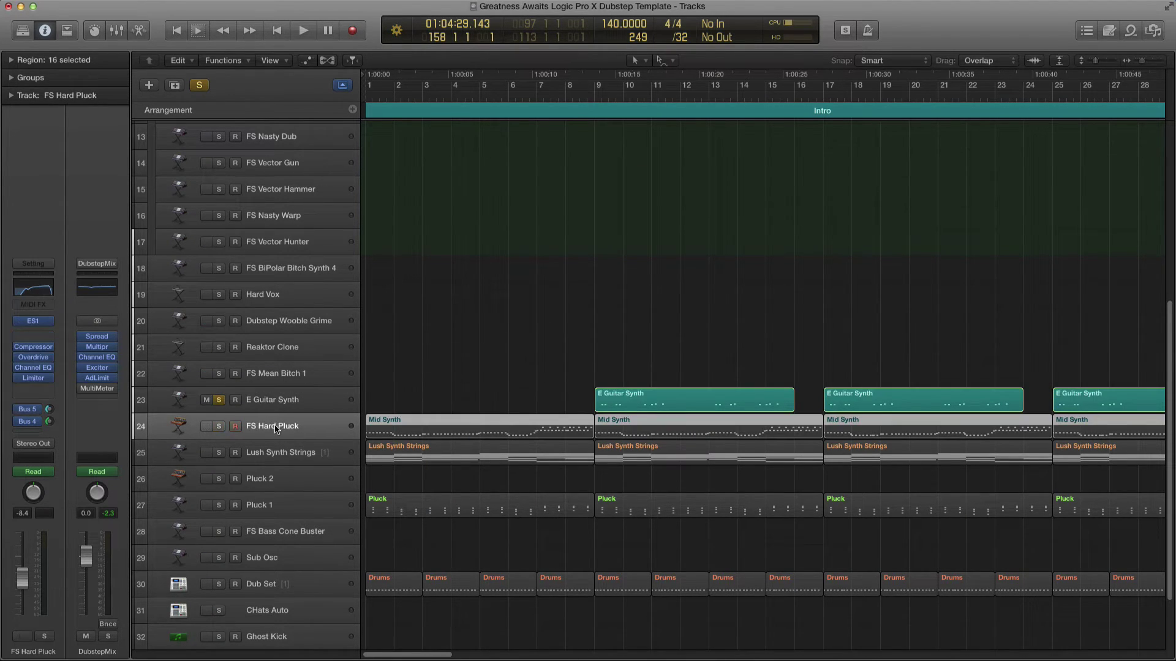
pyautogui.click(218, 427)
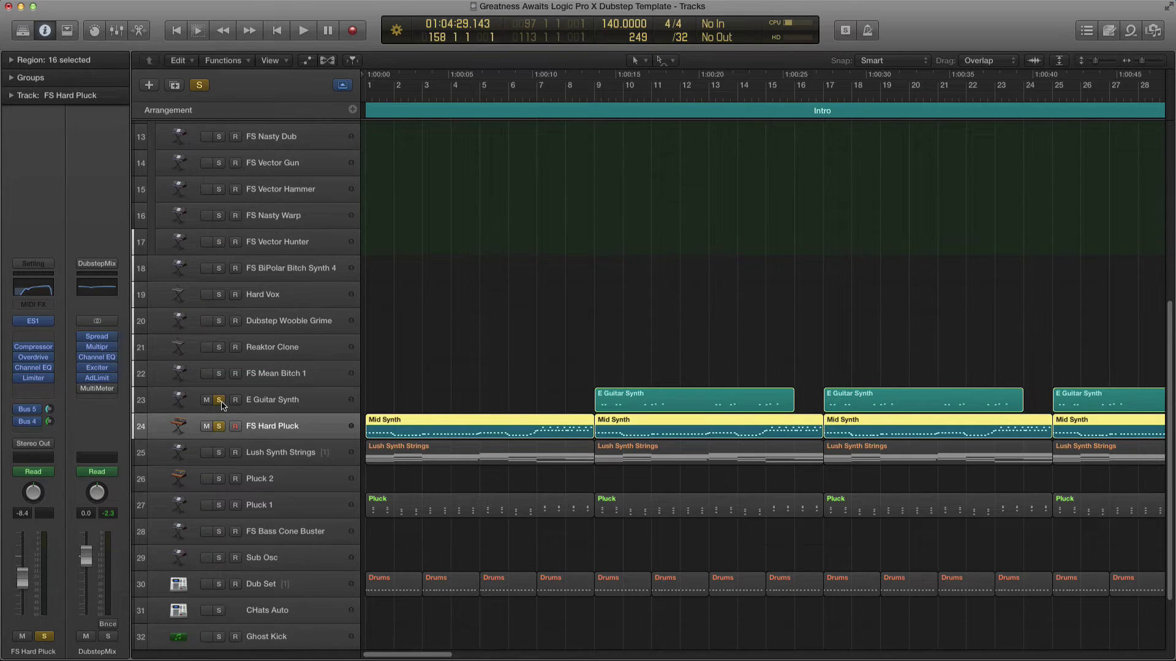
pyautogui.click(219, 401)
# - Open FS Hard Pluck's ES1 instrument, examine its settings, and audition the sound
pyautogui.moveTo(33, 325)
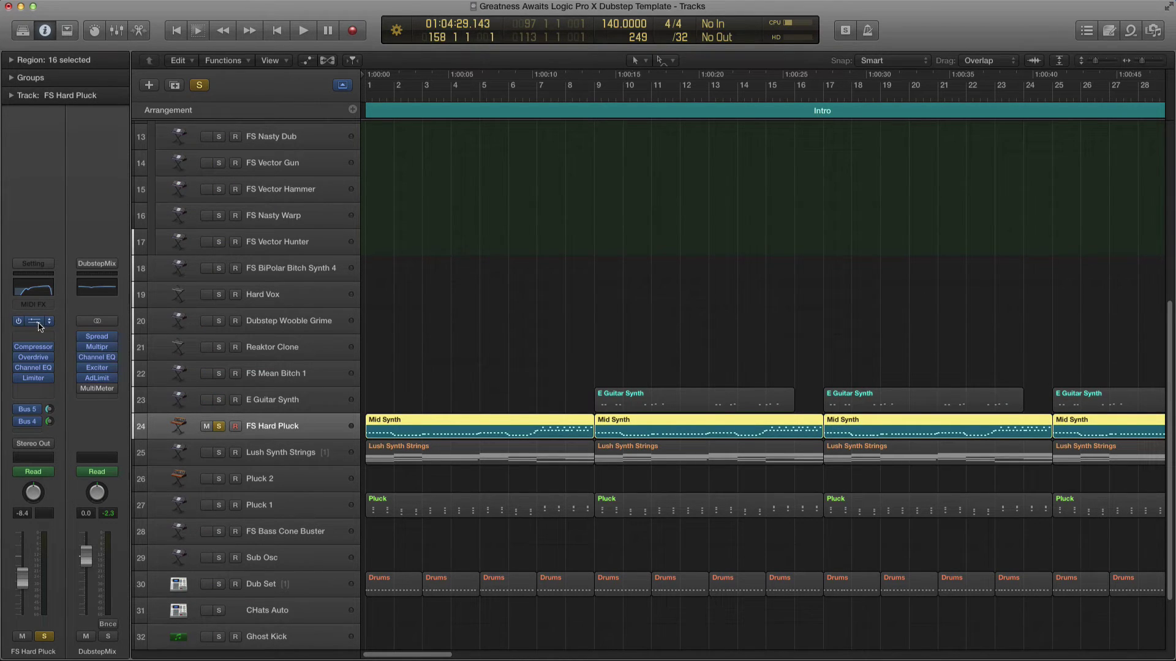
pyautogui.click(33, 321)
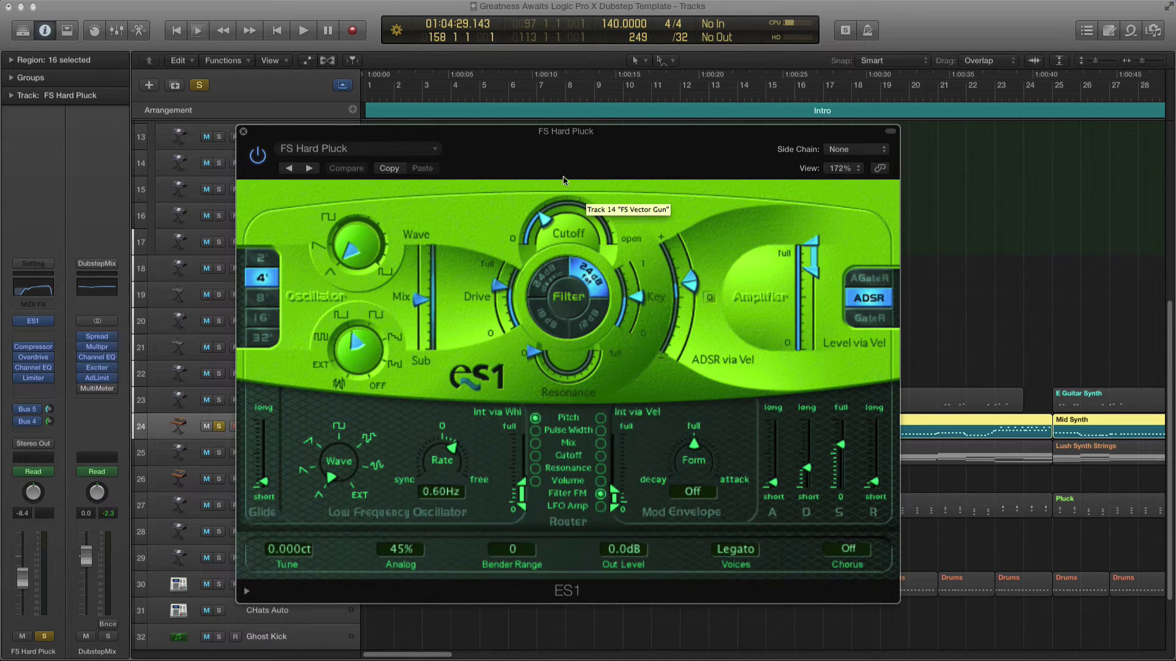
pyautogui.moveTo(482, 132); pyautogui.dragTo(423, 63)
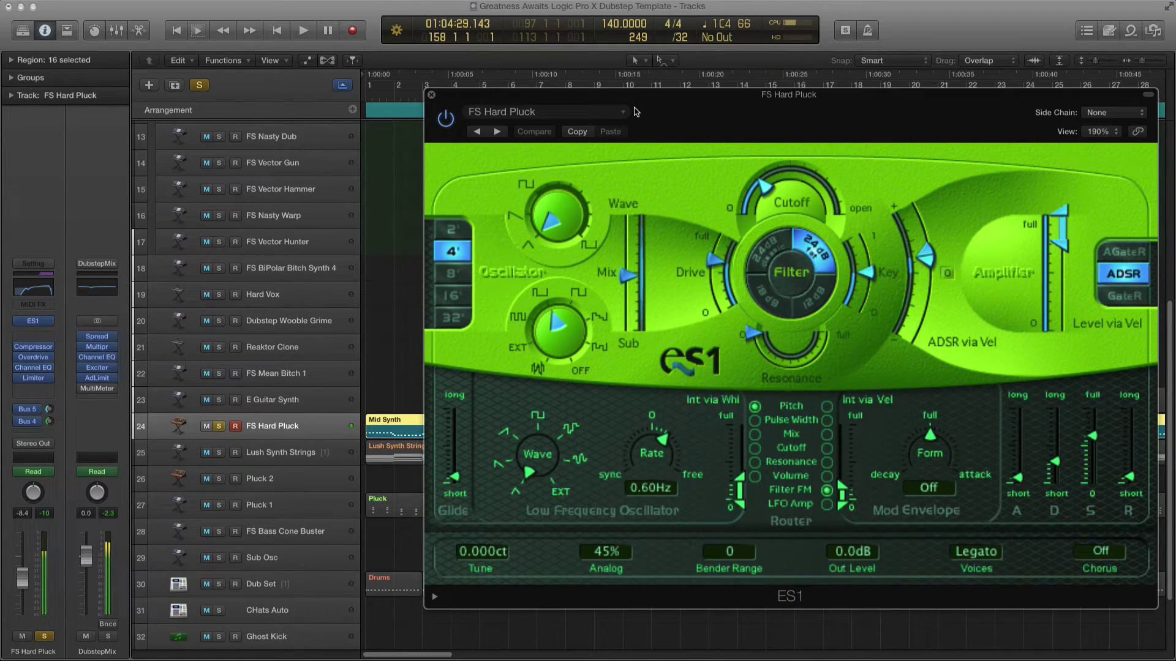
pyautogui.moveTo(643, 101); pyautogui.dragTo(445, 90)
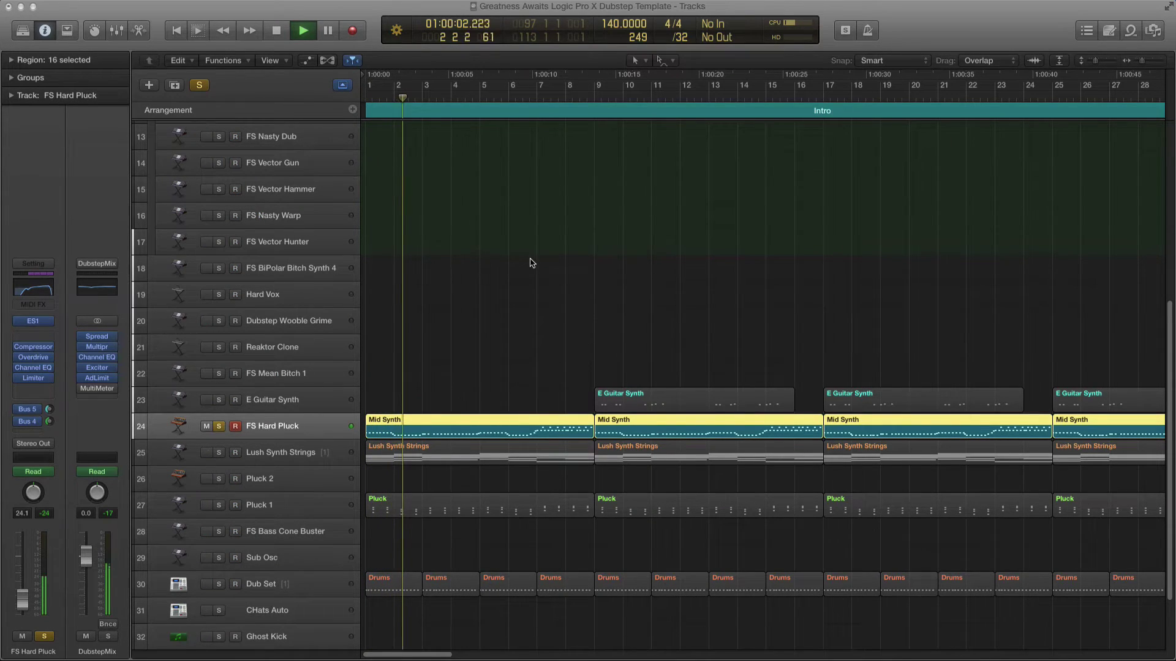
# - Play the Mid Synth regions with the ES1 window shown to watch its cutoff and resonance, stop playback, and close the window
pyautogui.press('super+Left')
pyautogui.press('super+Right')
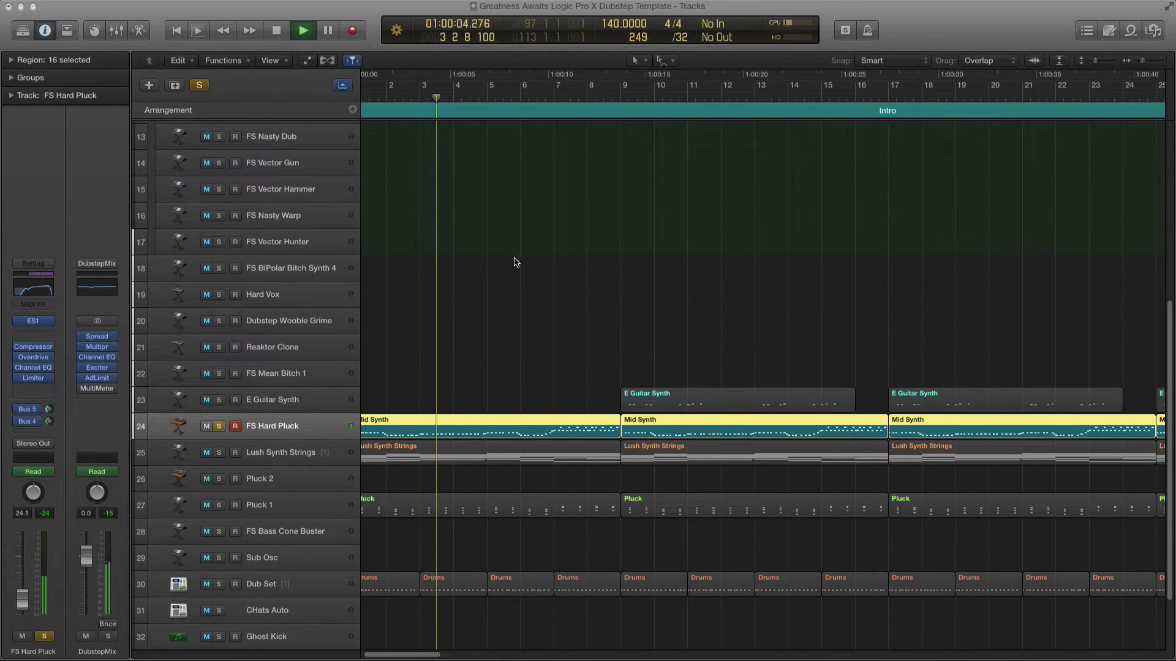
pyautogui.press('v')
pyautogui.moveTo(415, 142); pyautogui.dragTo(425, 117)
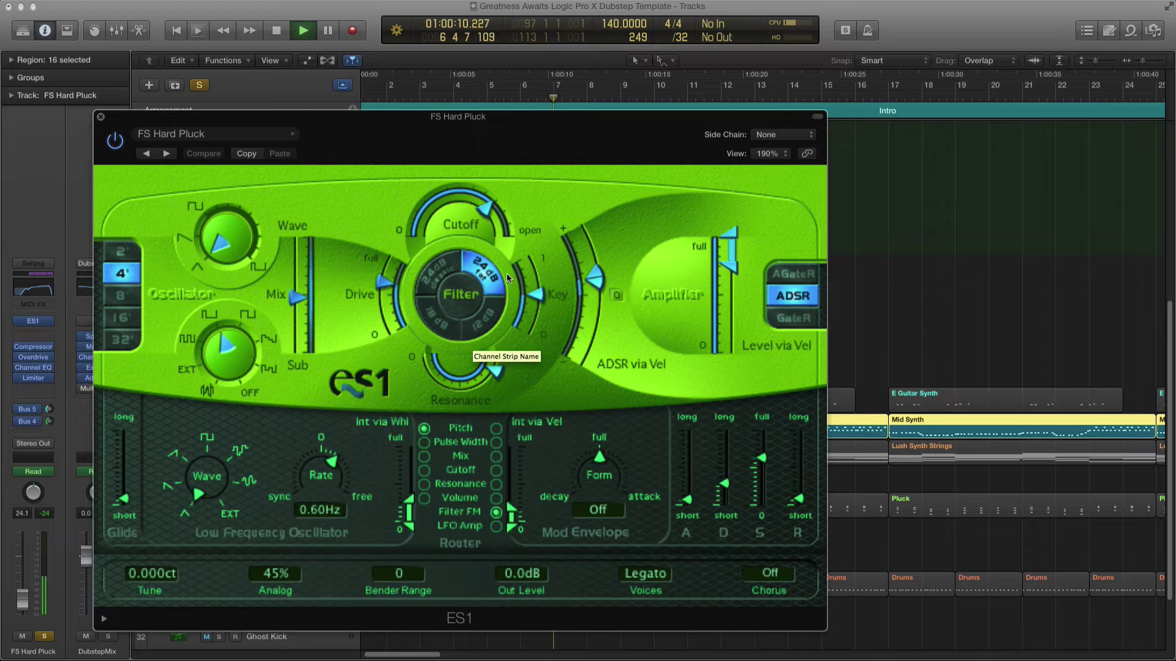
pyautogui.press('space')
pyautogui.moveTo(473, 126); pyautogui.dragTo(513, 127)
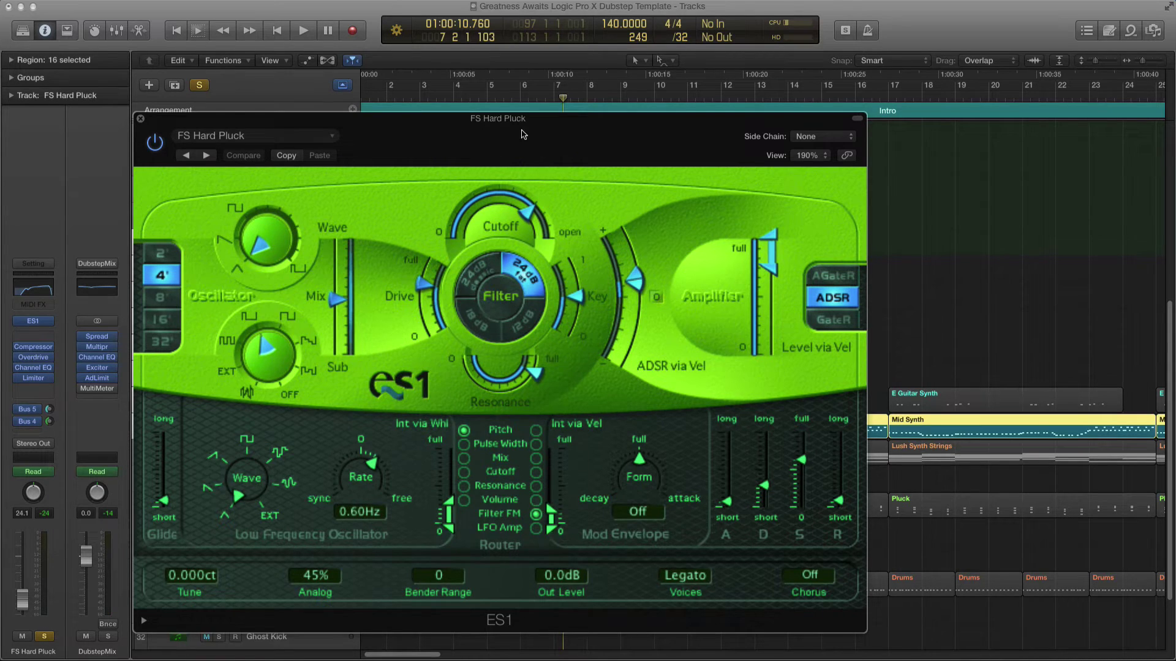
pyautogui.press('super+w')
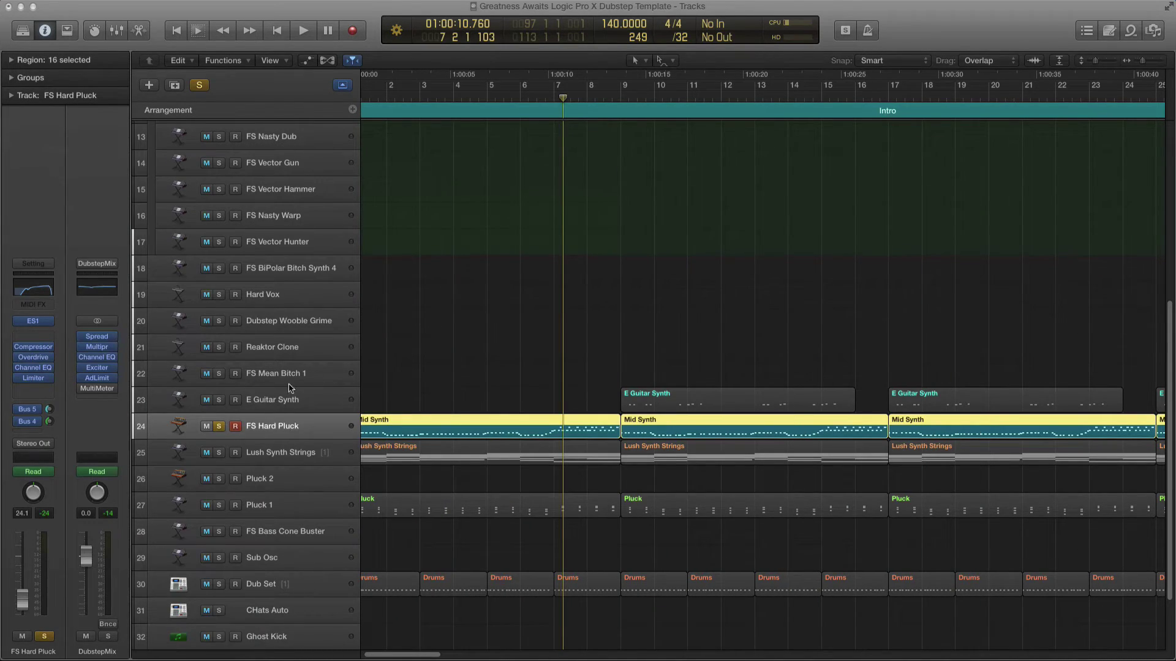
# - Show track automation and expand FS Hard Pluck's lanes to examine its volume, ES1 resonance and ES1 cutoff curves, then collapse them
pyautogui.press('a')
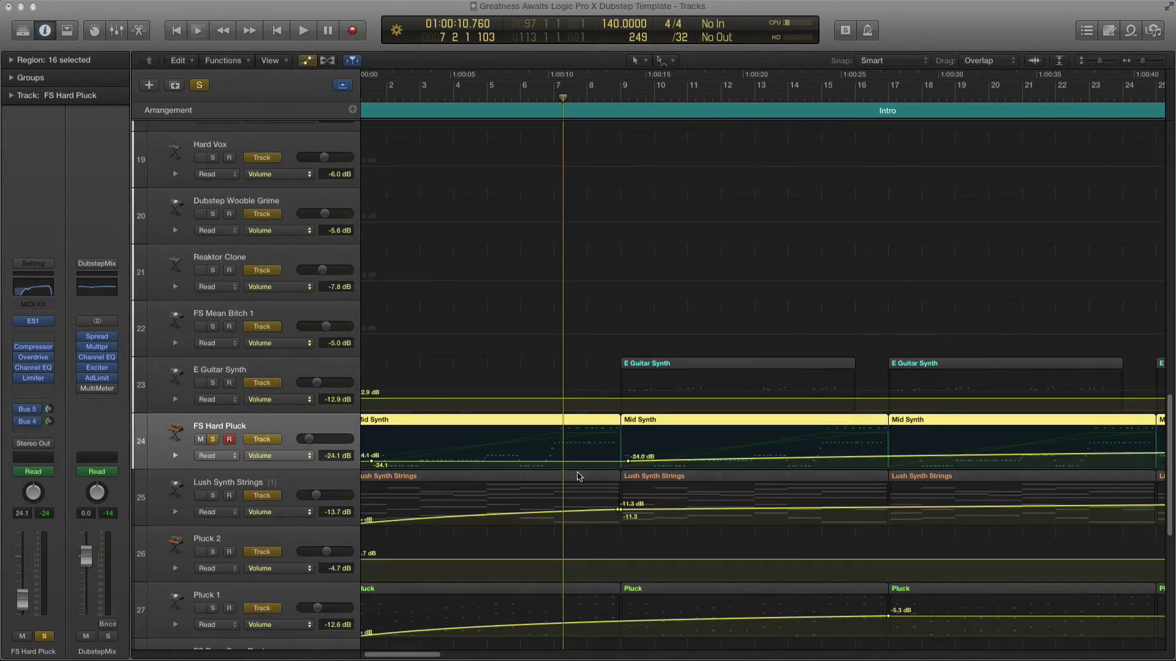
pyautogui.click(175, 456)
pyautogui.scroll(-5, 517, 478)
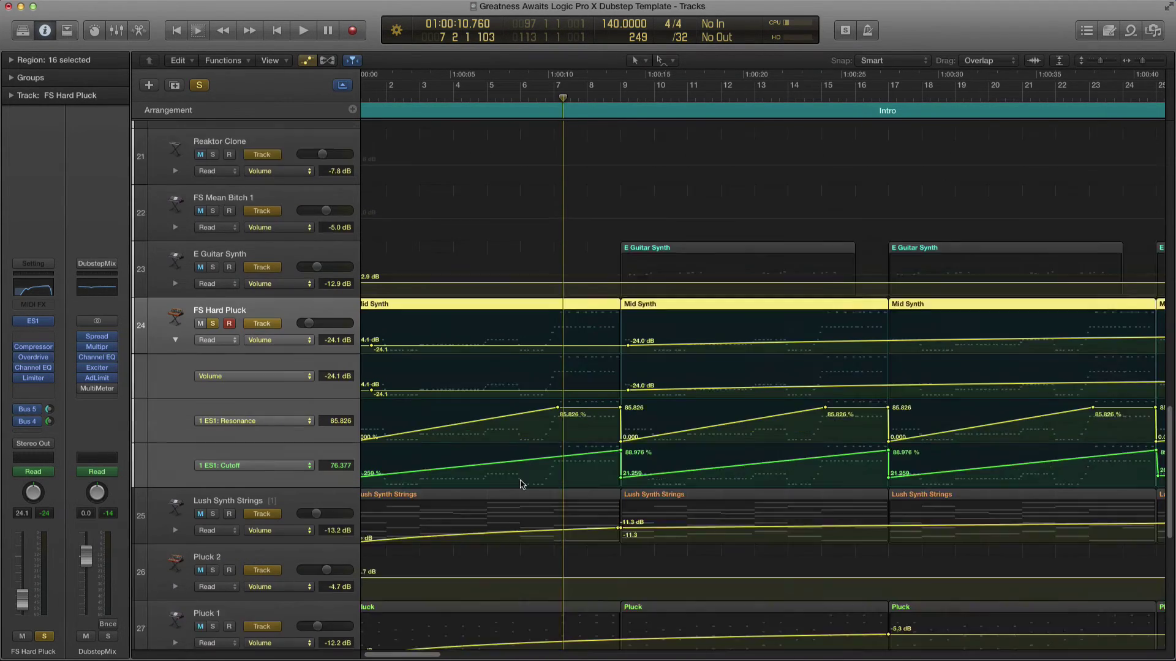
pyautogui.press('super+Left')
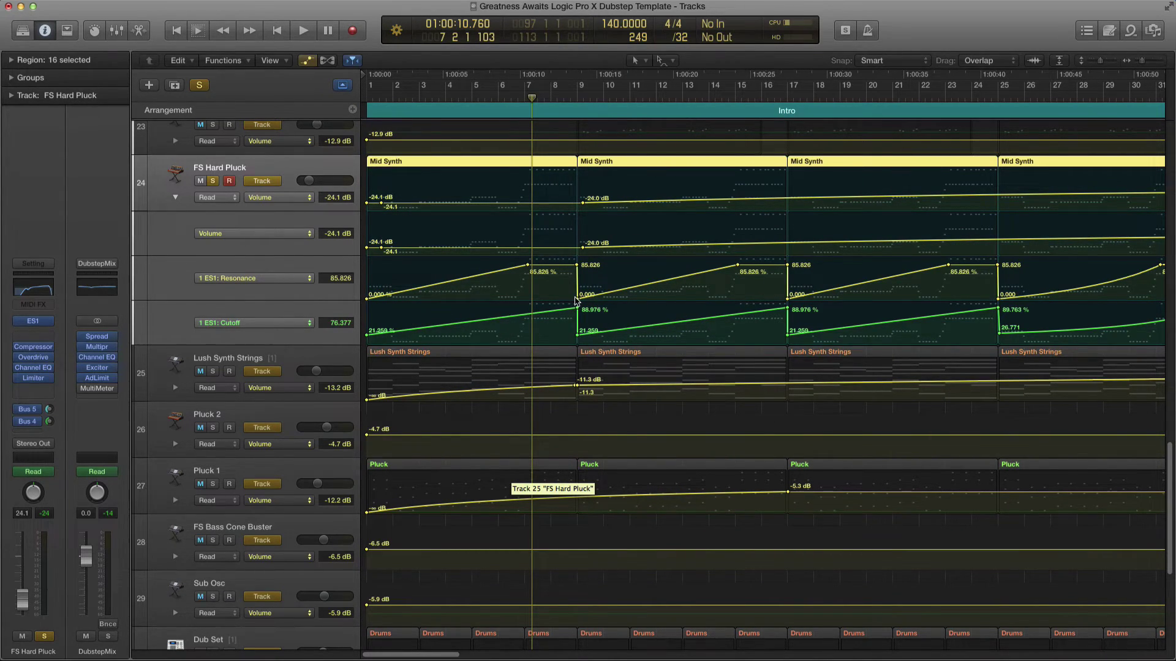
pyautogui.press('super+Right')
pyautogui.press('super+Right')
pyautogui.press('super+Right')
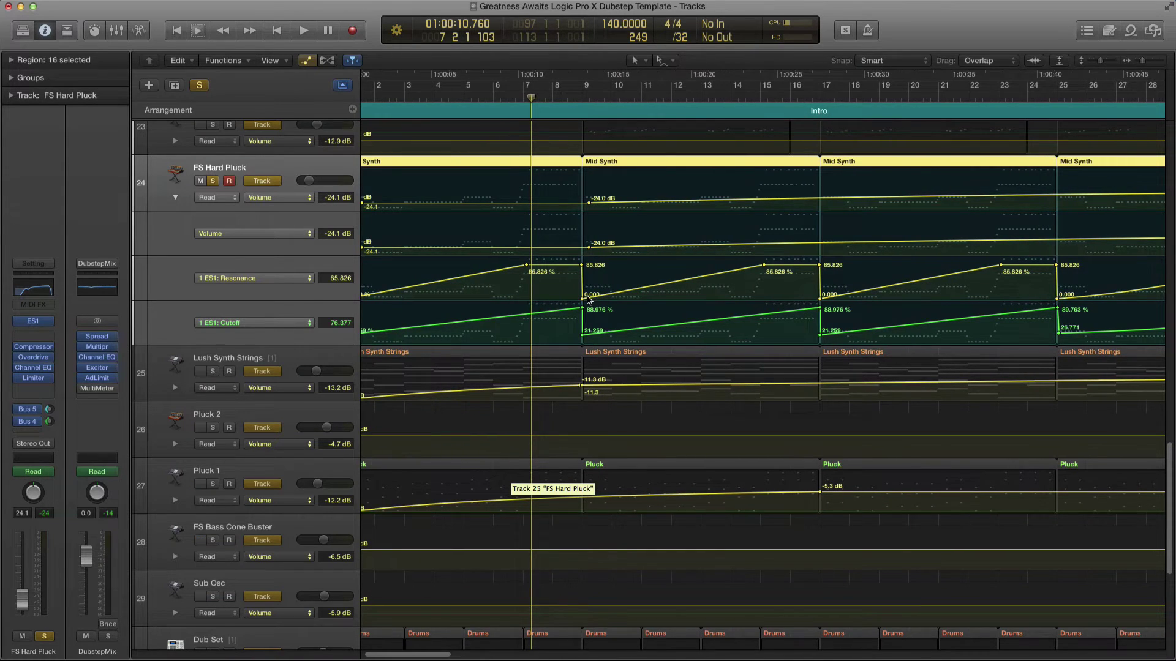
pyautogui.scroll(4, 397, 260)
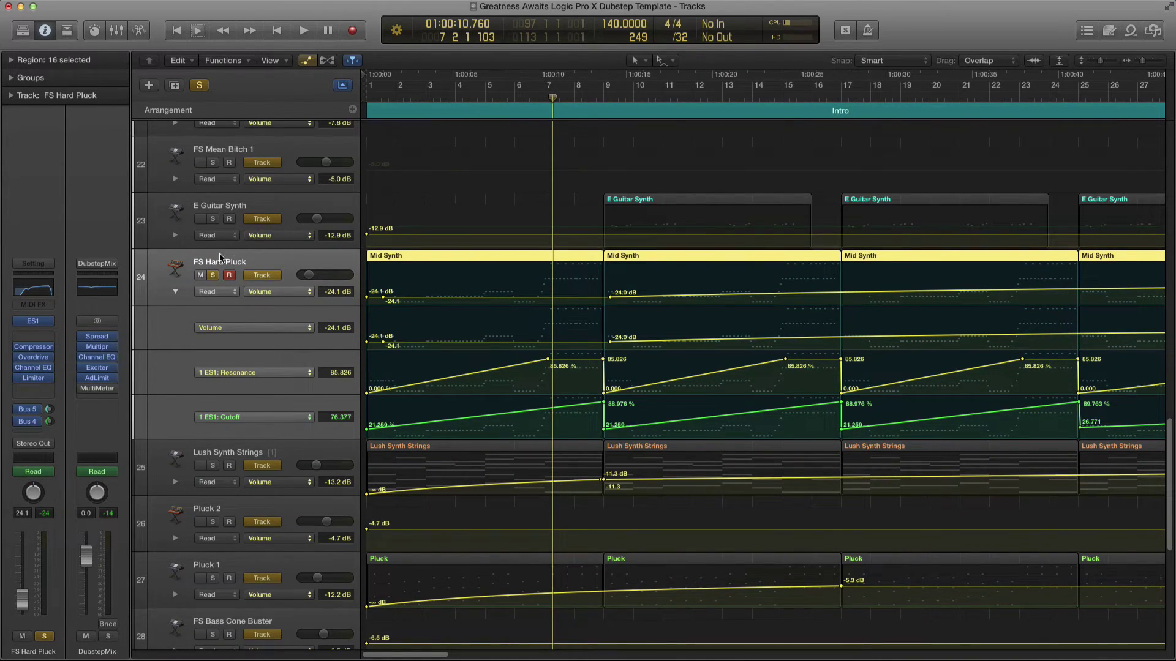
pyautogui.click(175, 293)
# - Select the Lush Synth Strings track, open its ES2 instrument clear of the track headers, and solo it in place of FS Hard Pluck
pyautogui.click(176, 353)
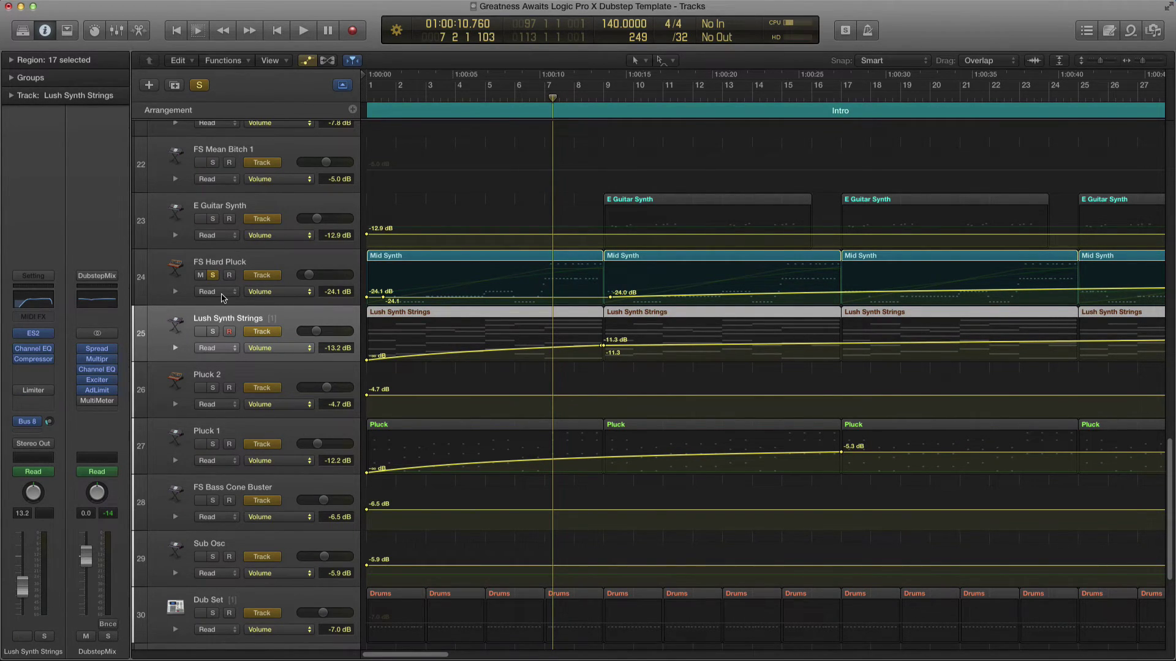
pyautogui.moveTo(29, 338)
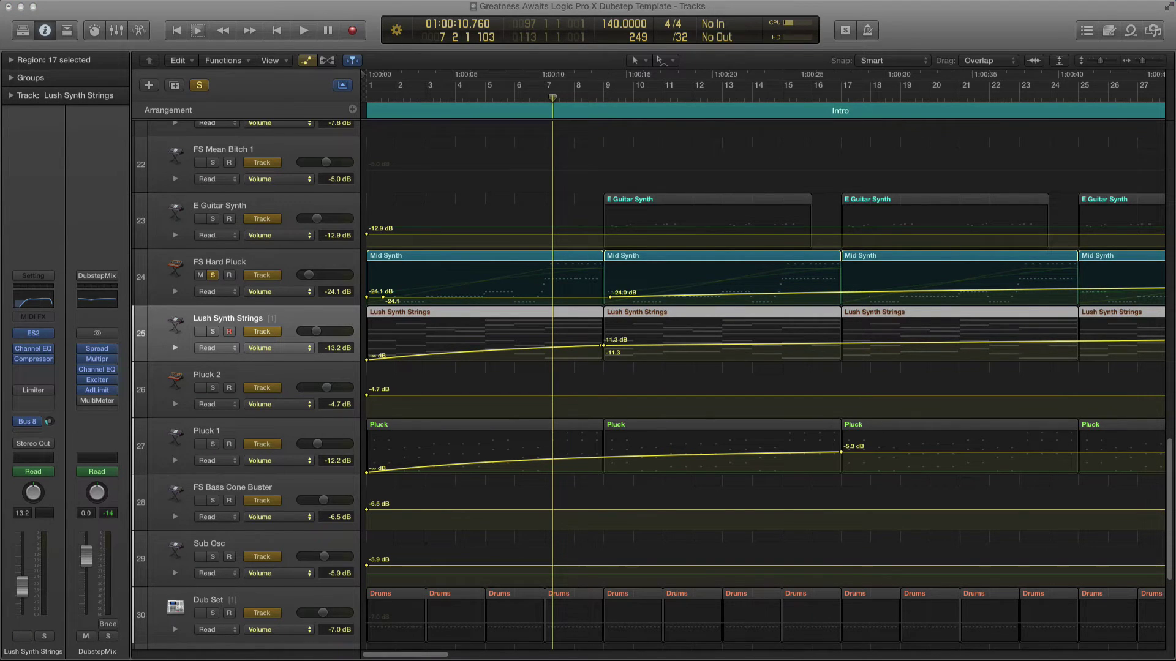
pyautogui.click(33, 333)
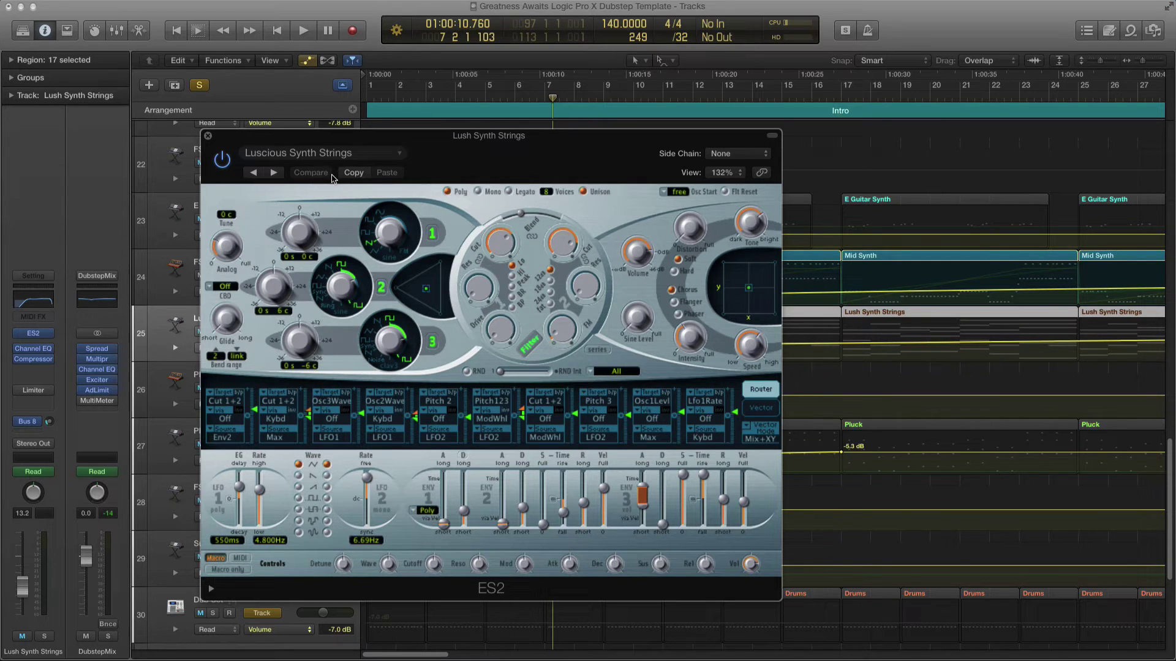
pyautogui.moveTo(370, 134); pyautogui.dragTo(395, 152)
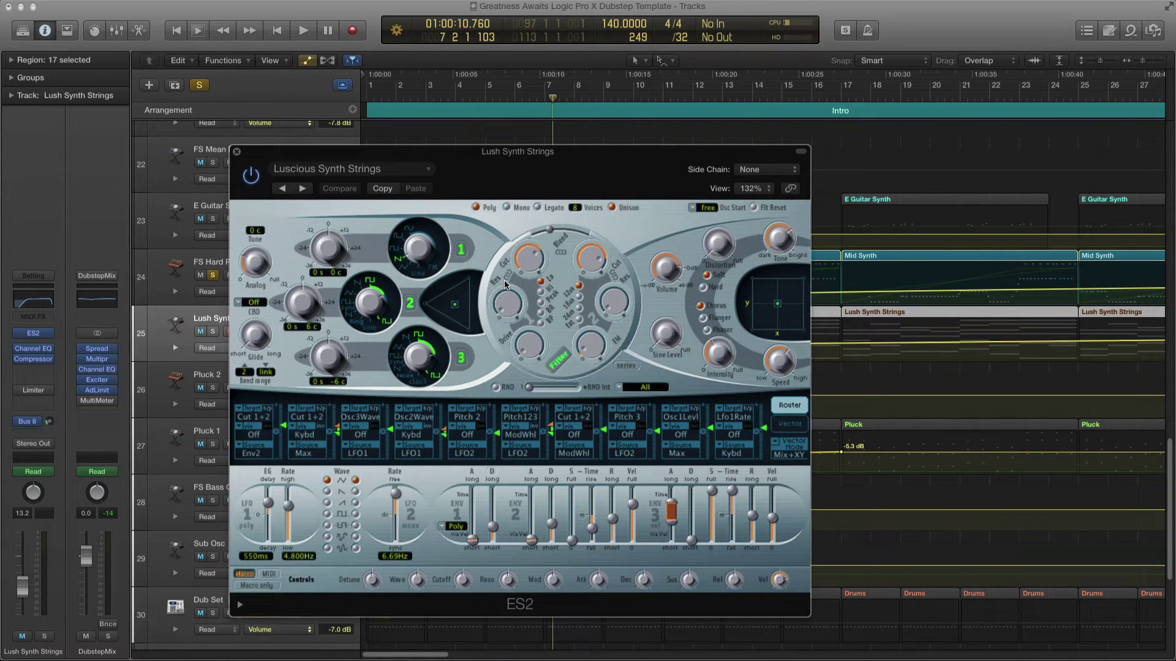
pyautogui.moveTo(406, 155); pyautogui.dragTo(491, 164)
pyautogui.moveTo(335, 167); pyautogui.dragTo(600, 176)
pyautogui.click(213, 332)
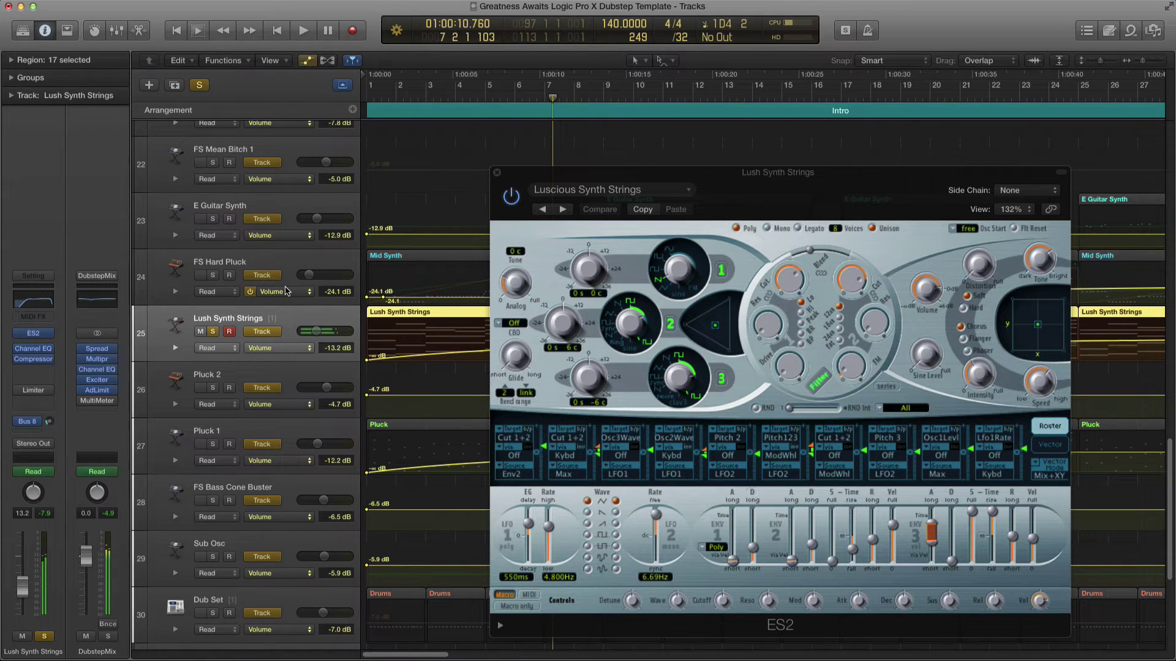
# - Bypass the Channel EQ on Lush Synth Strings, examine the ES2 settings while auditioning the sound, and close the instrument window
pyautogui.click(19, 349)
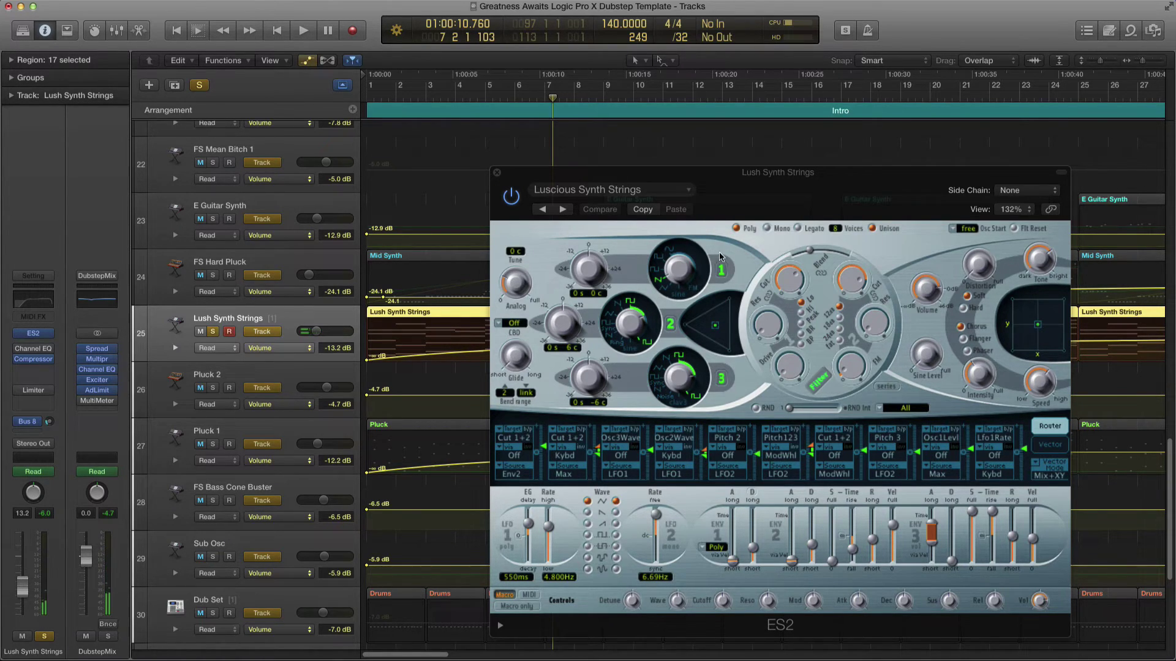
pyautogui.moveTo(616, 180); pyautogui.dragTo(567, 169)
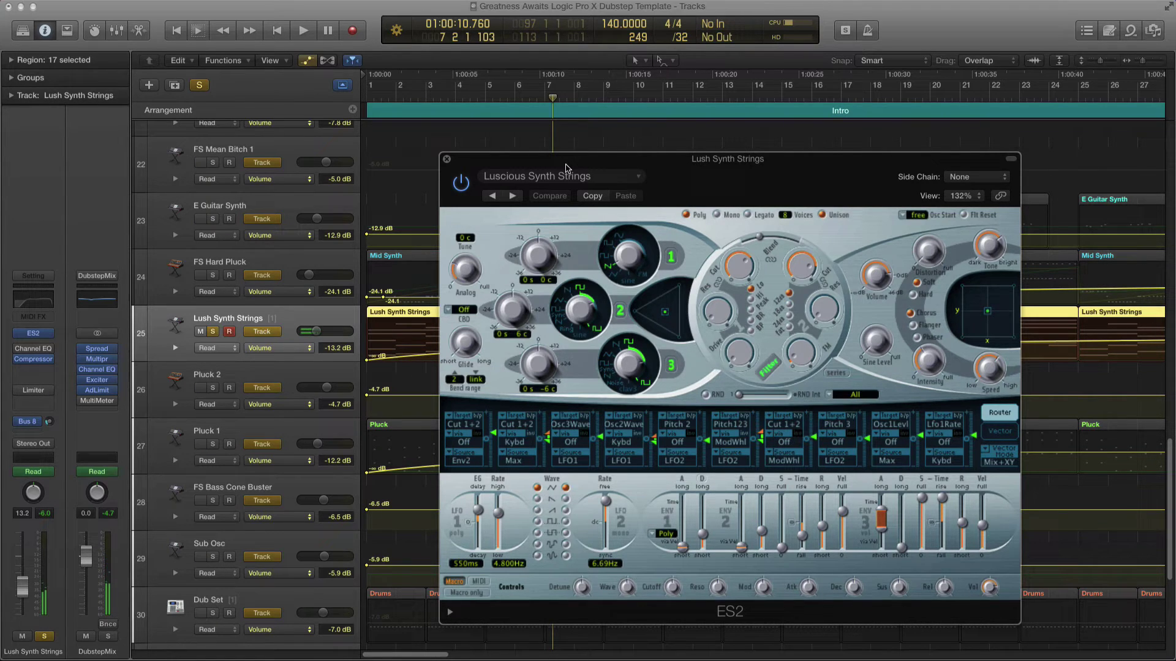
pyautogui.moveTo(515, 164); pyautogui.dragTo(523, 160)
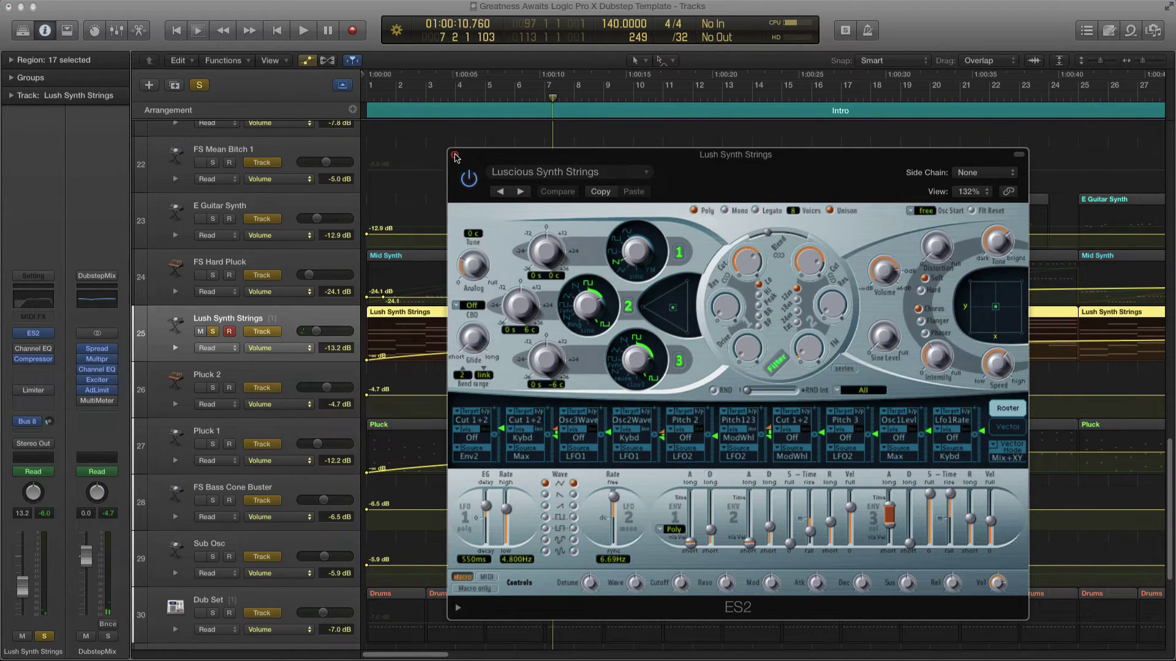
pyautogui.click(455, 155)
# - Play the soloed Lush Synth Strings regions, stop playback, and switch on the track's Channel EQ and Limiter inserts
pyautogui.press('space')
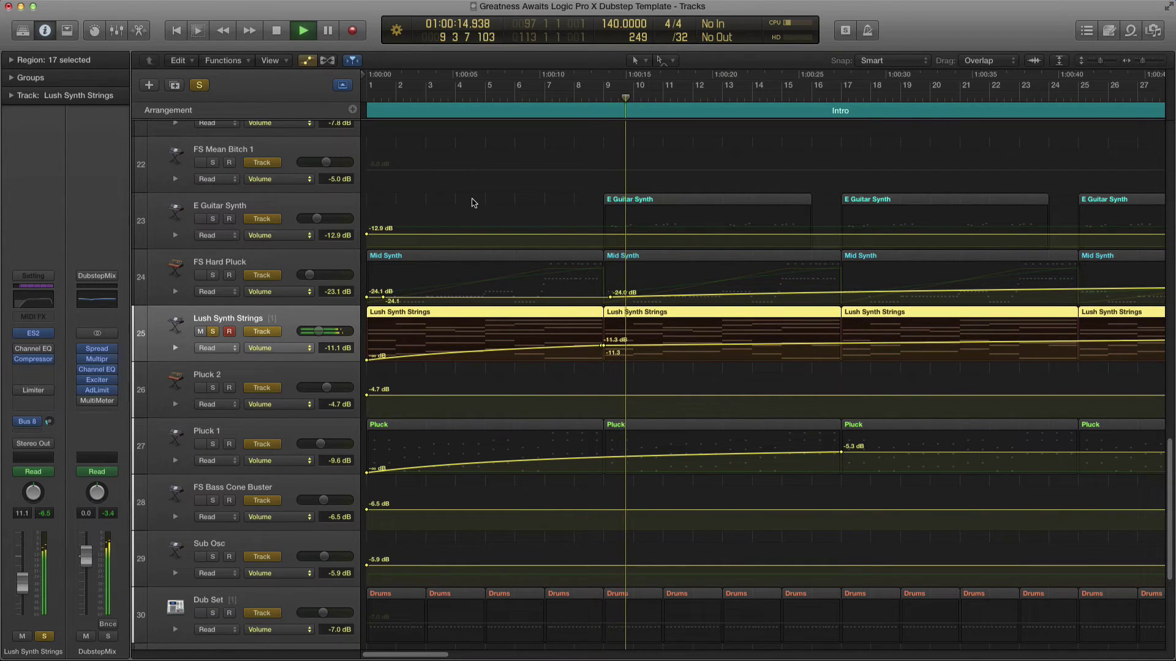
pyautogui.press('space')
pyautogui.moveTo(37, 348)
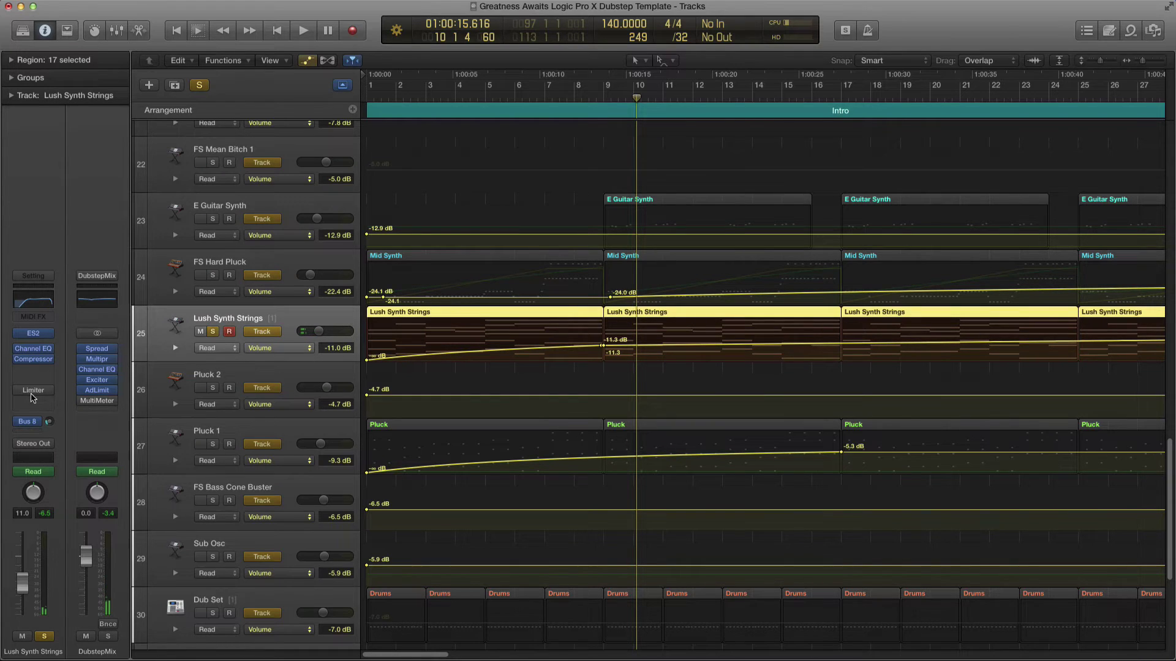
pyautogui.moveTo(19, 395)
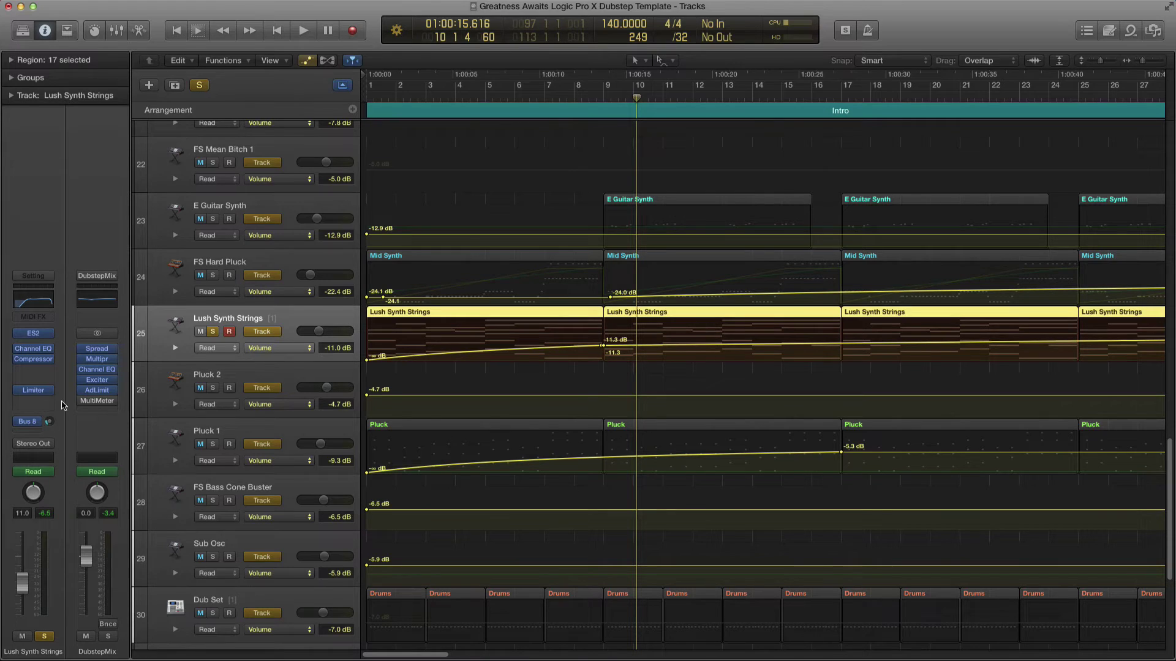
# - Select the Pluck 2 track and solo it in place of Lush Synth Strings
pyautogui.click(163, 389)
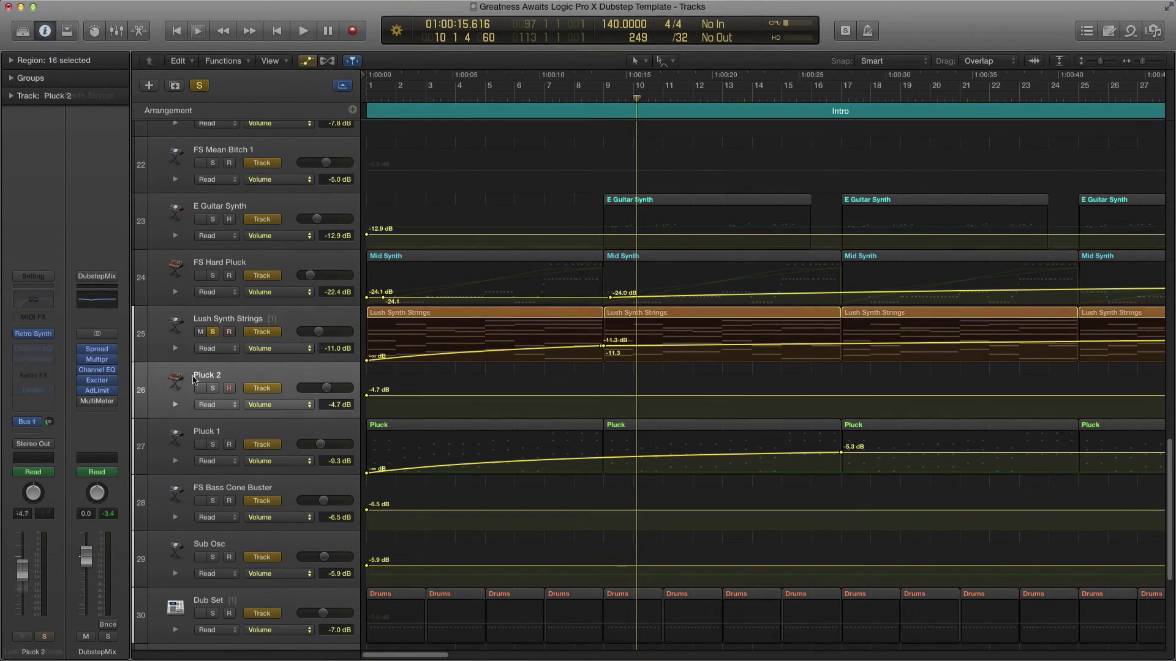
pyautogui.click(213, 388)
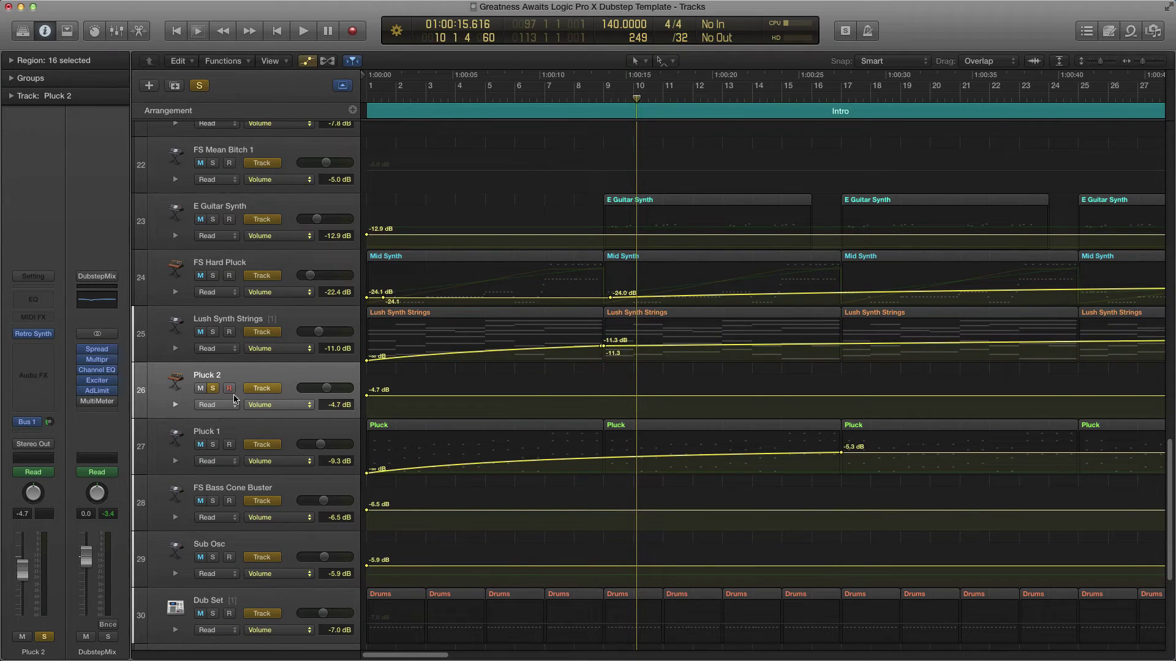
pyautogui.moveTo(38, 340)
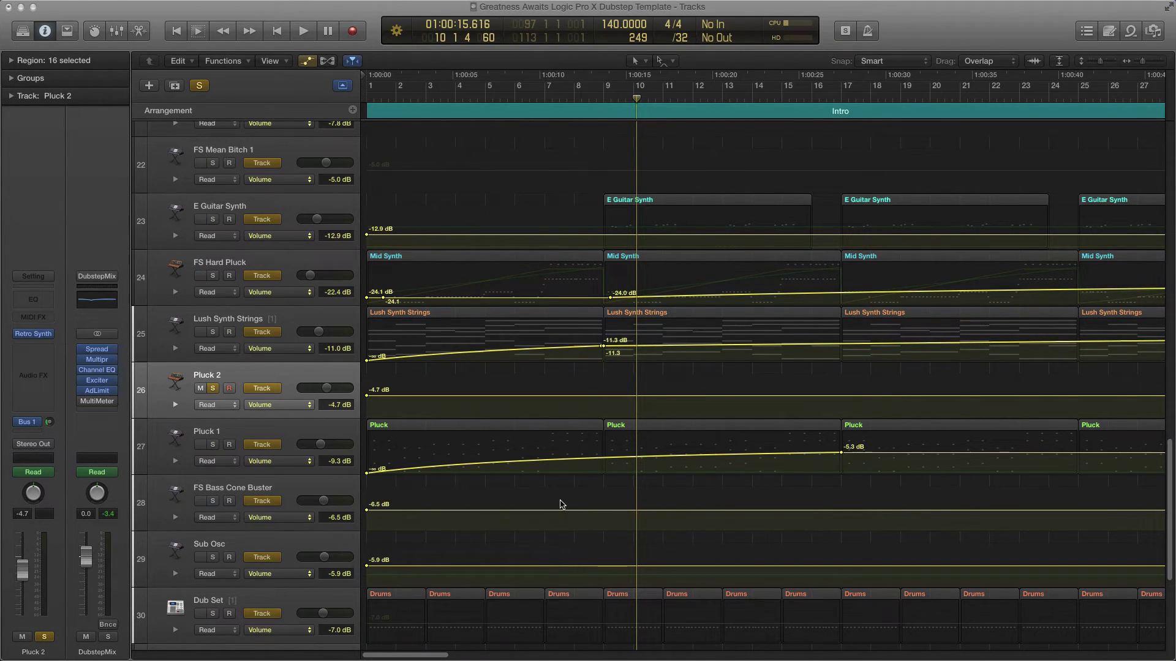
# - Select the Pluck 1 track, locate the Pluck 2 regions in the Chorus, and play the soloed part from bar 65
pyautogui.press('super+Left')
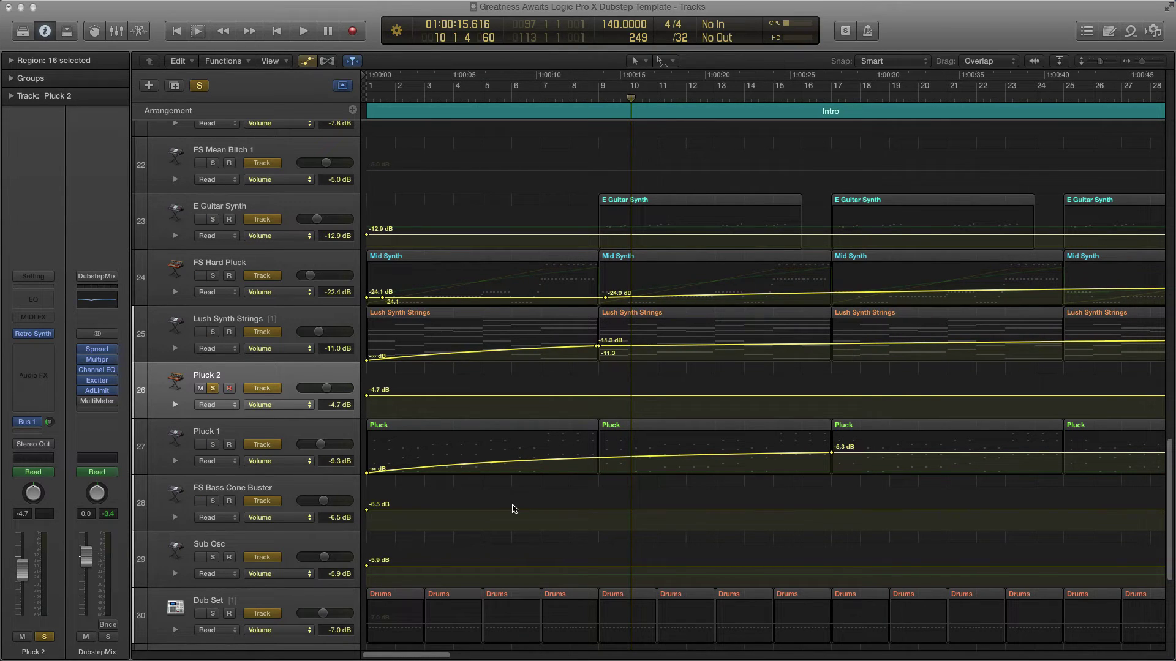
pyautogui.click(284, 429)
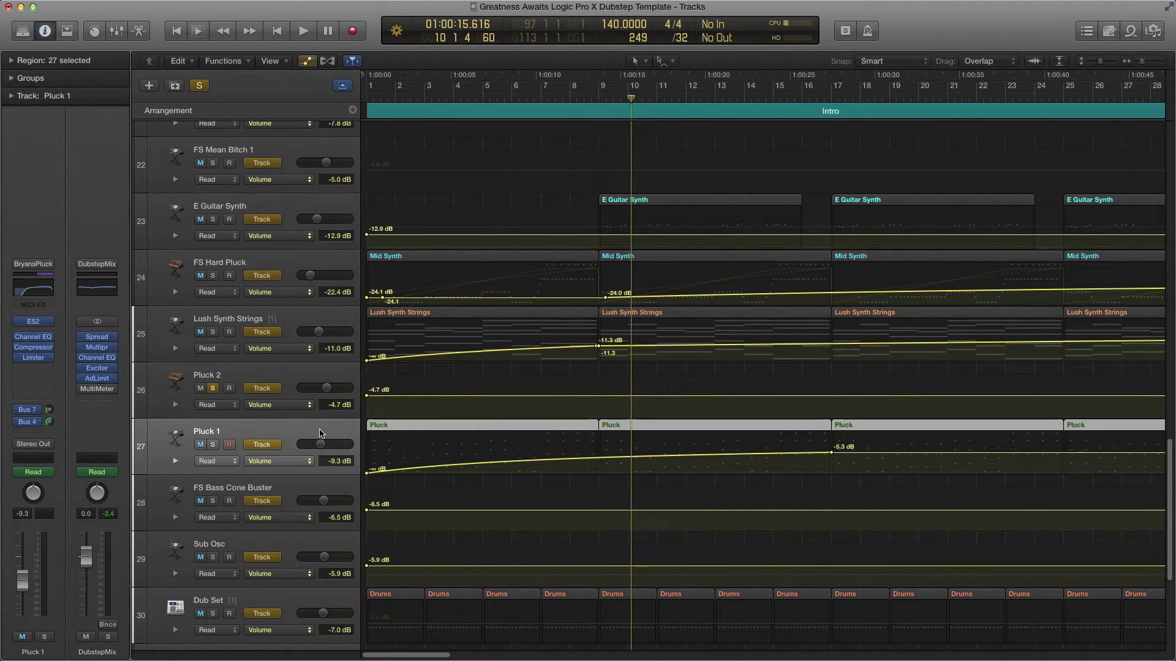
pyautogui.click(229, 445)
pyautogui.press('super+Left')
pyautogui.press('super+Left')
pyautogui.press('super+Left')
pyautogui.hscroll(10, 674, 374)
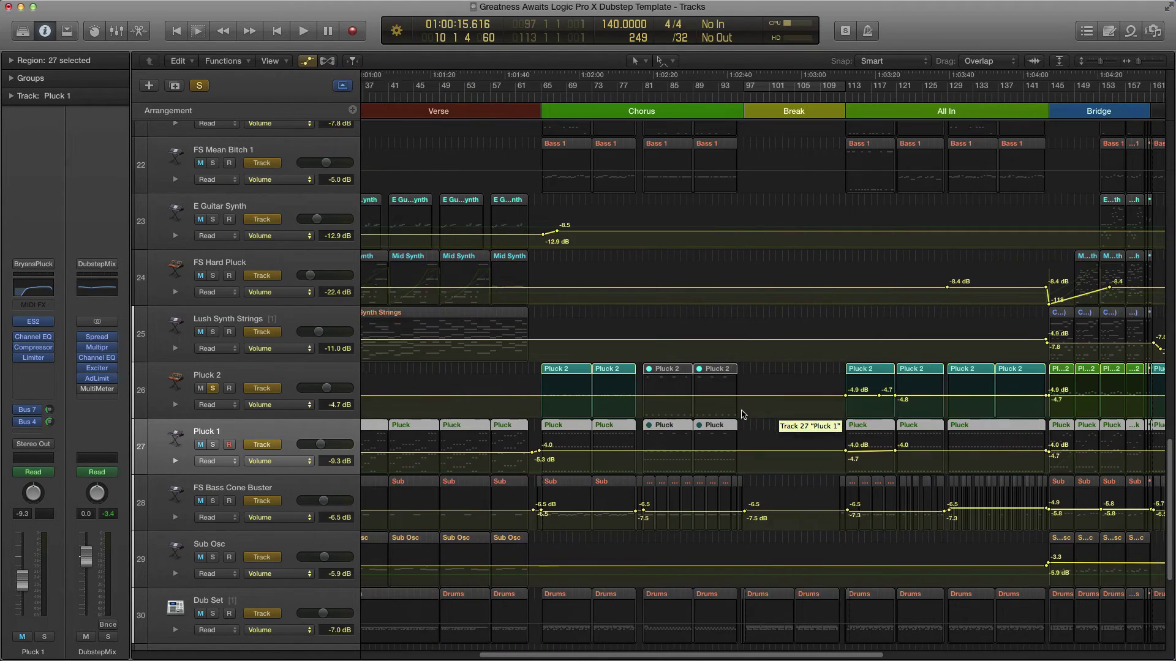
pyautogui.press('super+Right')
pyautogui.press('super+Right')
pyautogui.press('super+Right')
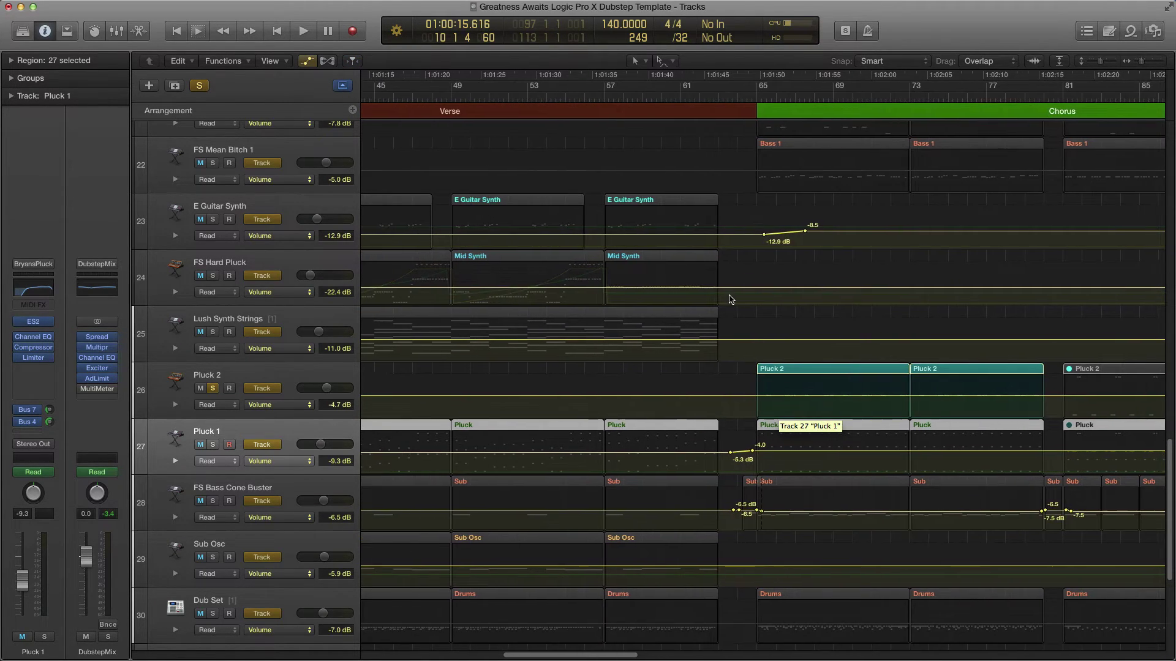
pyautogui.hscroll(5, 581, 319)
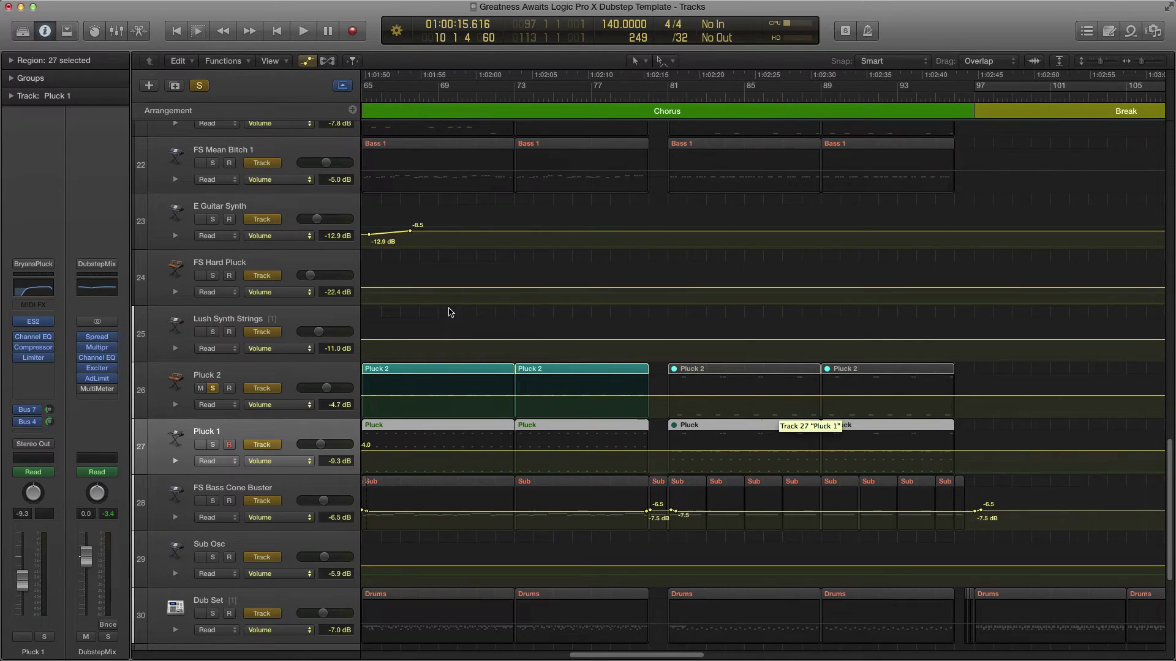
pyautogui.click(461, 88)
pyautogui.press('space')
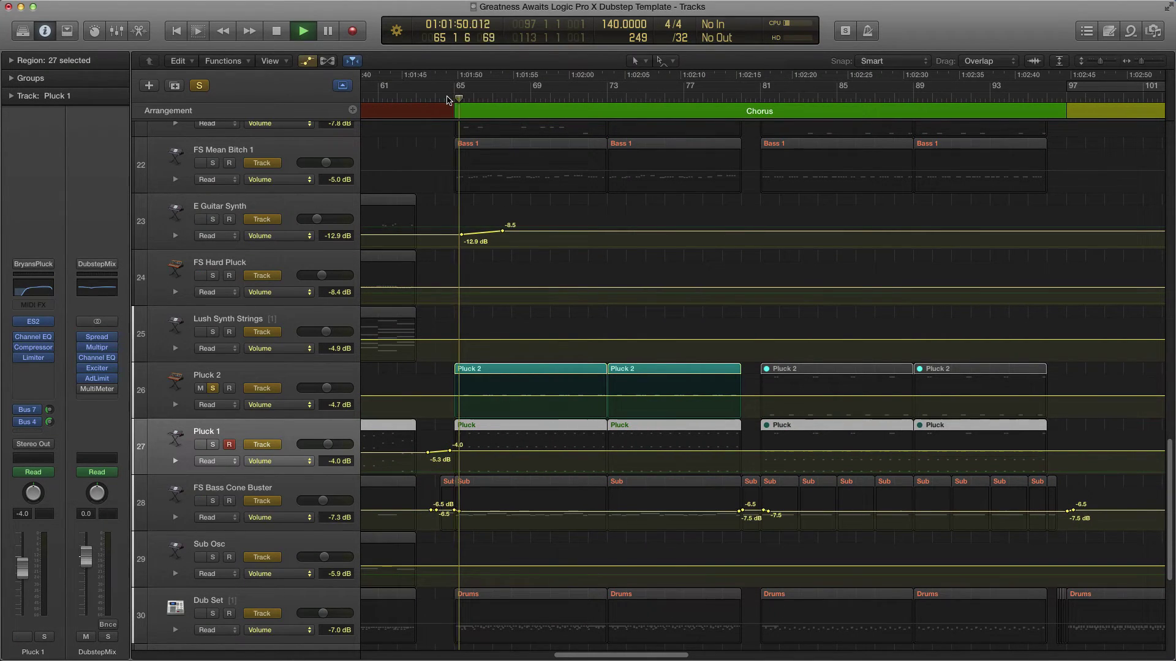
pyautogui.press('super+Right')
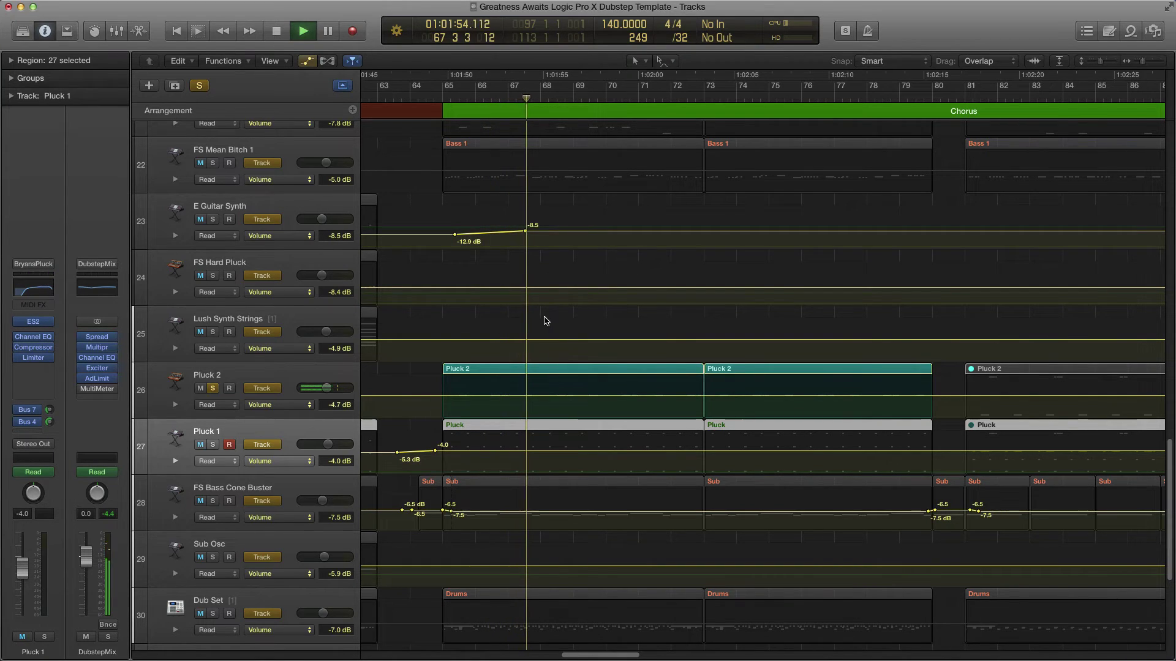
pyautogui.press('super+Left')
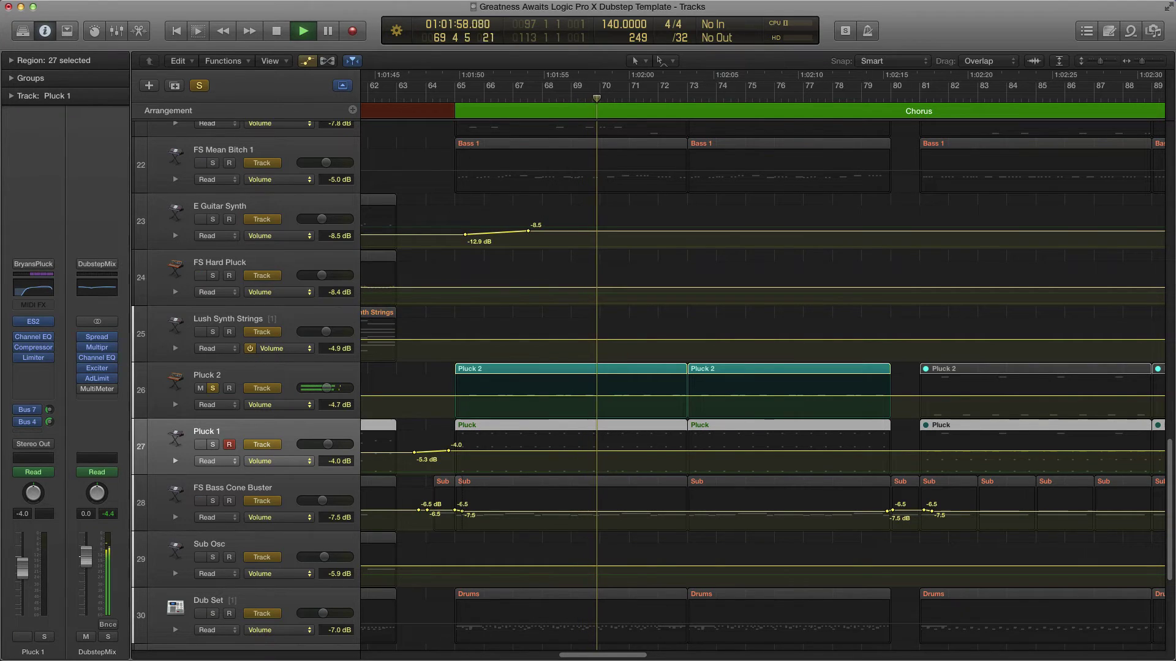
# - Show Pluck 2's Retro Synth during playback, stop playback, and examine its oscillator, filter, envelope and effect settings
pyautogui.press('v')
pyautogui.moveTo(292, 125); pyautogui.dragTo(661, 128)
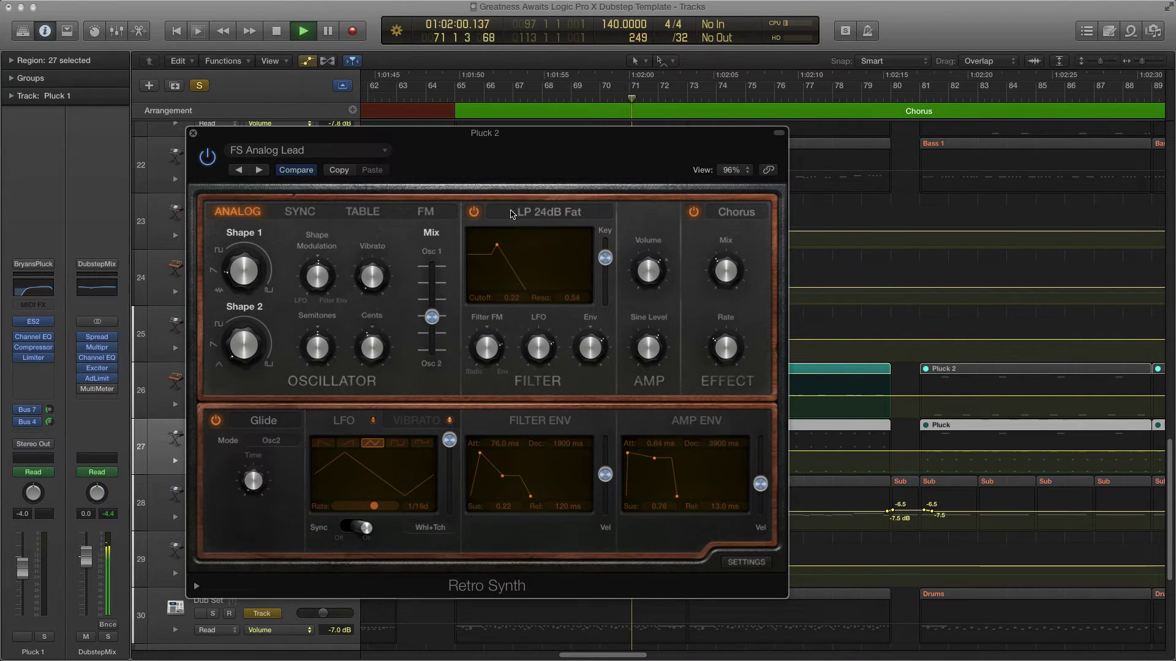
pyautogui.press('space')
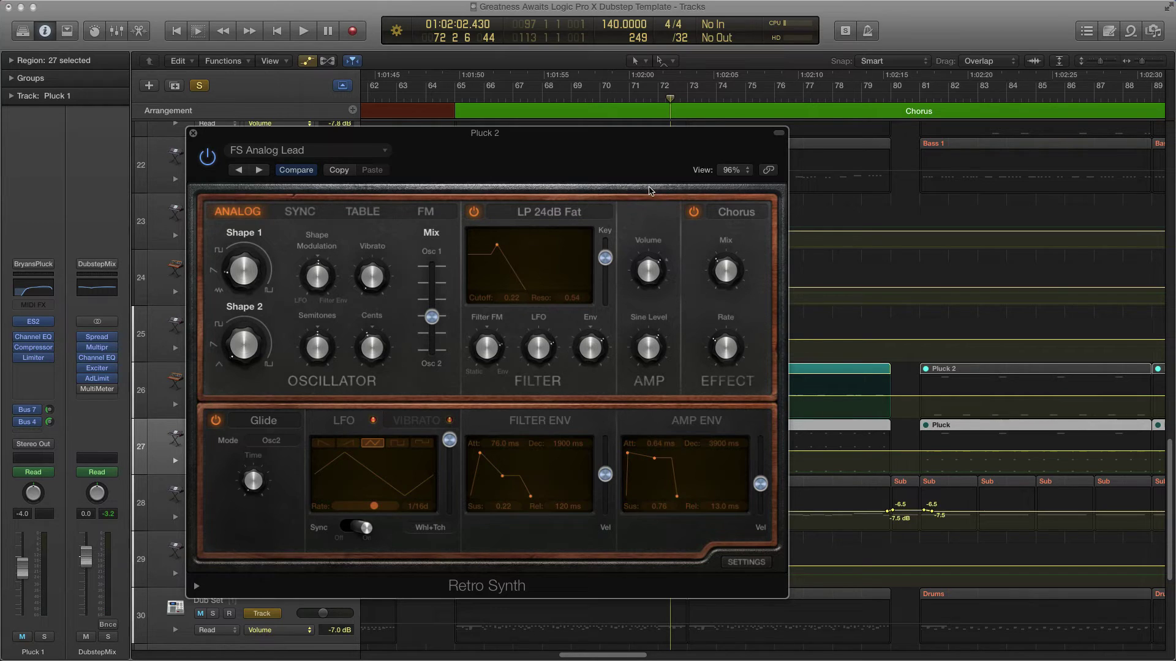
pyautogui.moveTo(579, 133)
pyautogui.mouseDown()
pyautogui.moveTo(629, 142)
pyautogui.moveTo(589, 143)
pyautogui.mouseUp()
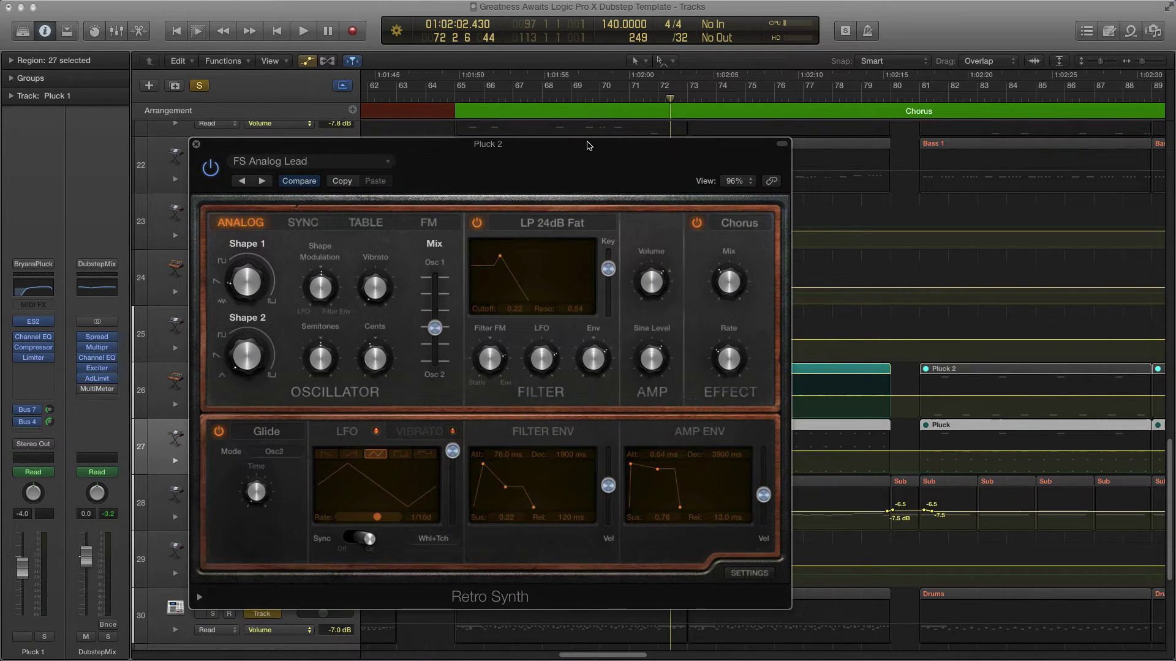
pyautogui.moveTo(554, 149); pyautogui.dragTo(565, 143)
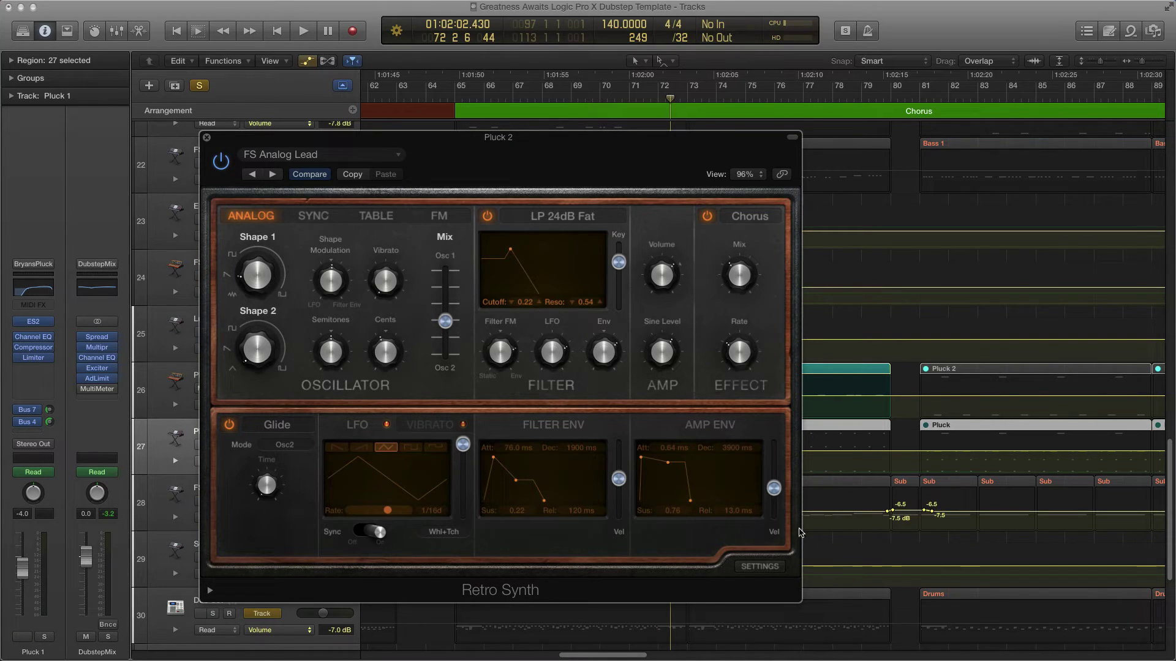
# - Open Retro Synth's global and controller settings for Pluck 2, examine the voice and tuning options, and close the instrument
pyautogui.click(763, 566)
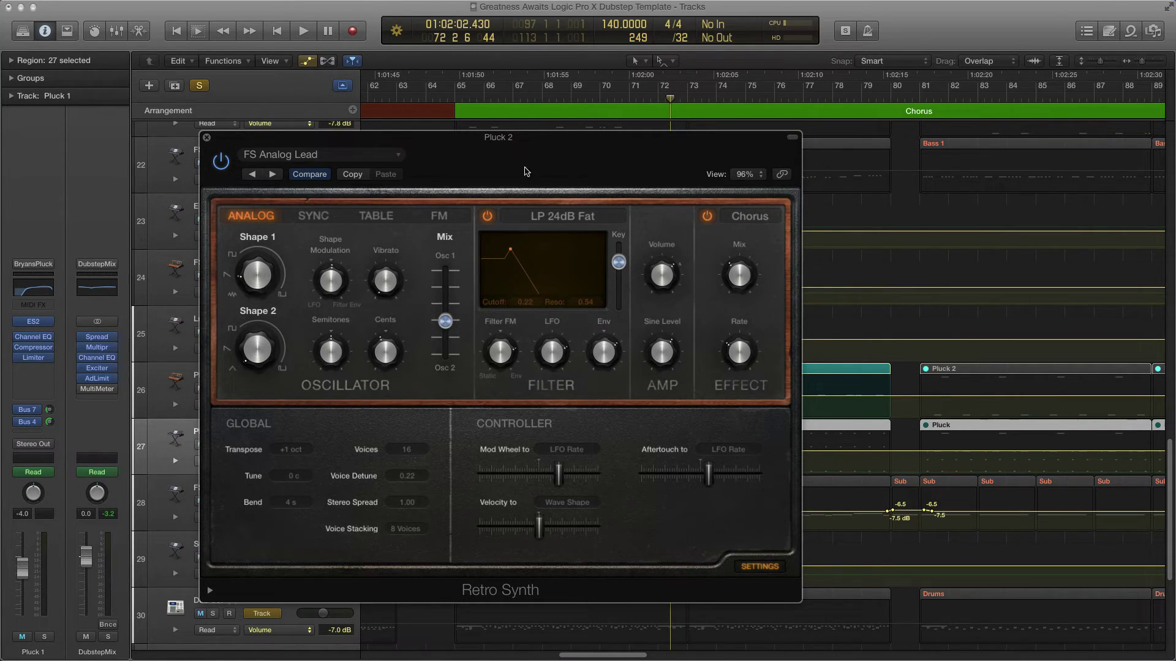
pyautogui.moveTo(331, 355)
pyautogui.moveTo(271, 246)
pyautogui.click(207, 138)
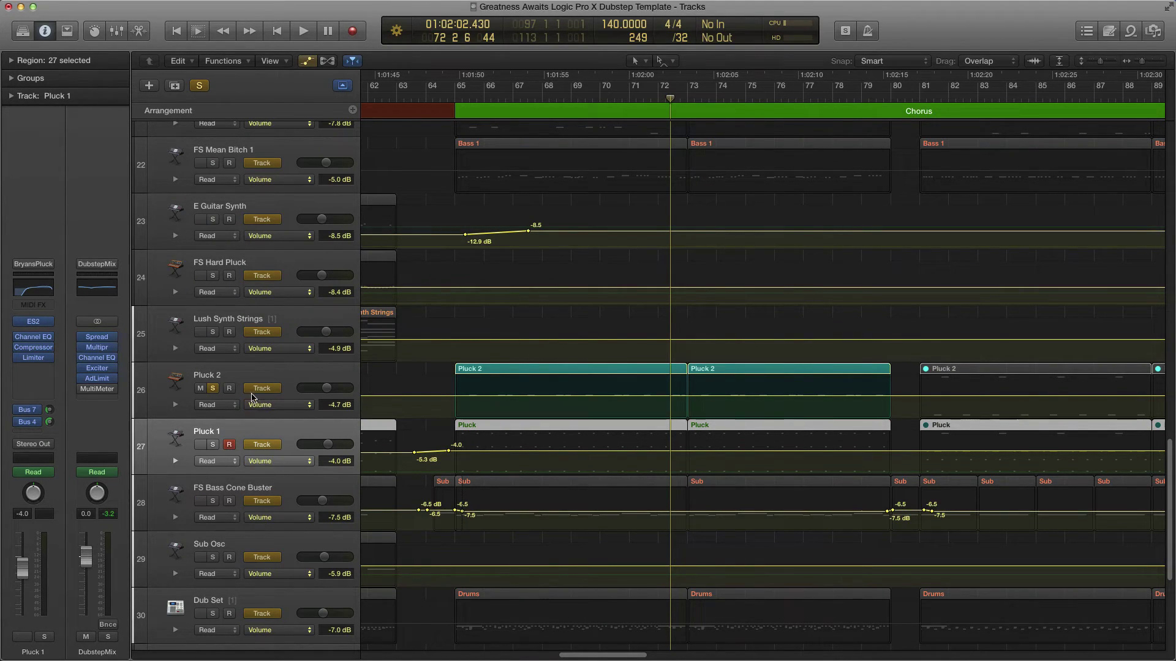
# - Check the Pluck 2 channel strip, select the Pluck 1 track, and take Pluck 2 out of solo
pyautogui.click(259, 373)
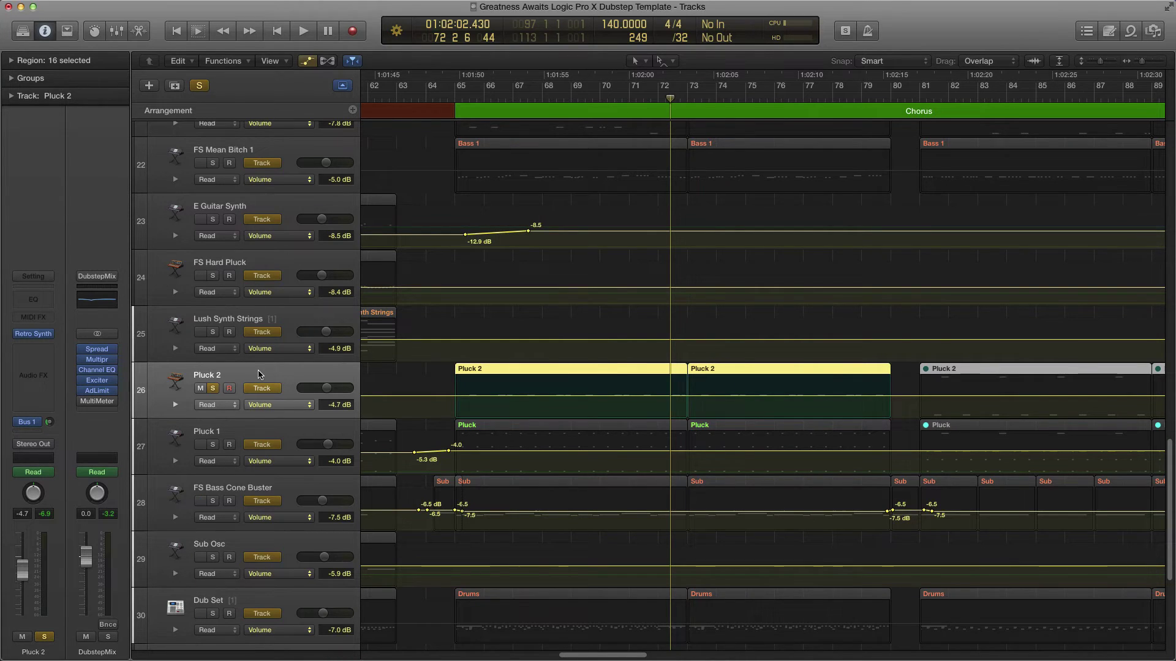
pyautogui.click(270, 434)
pyautogui.click(212, 388)
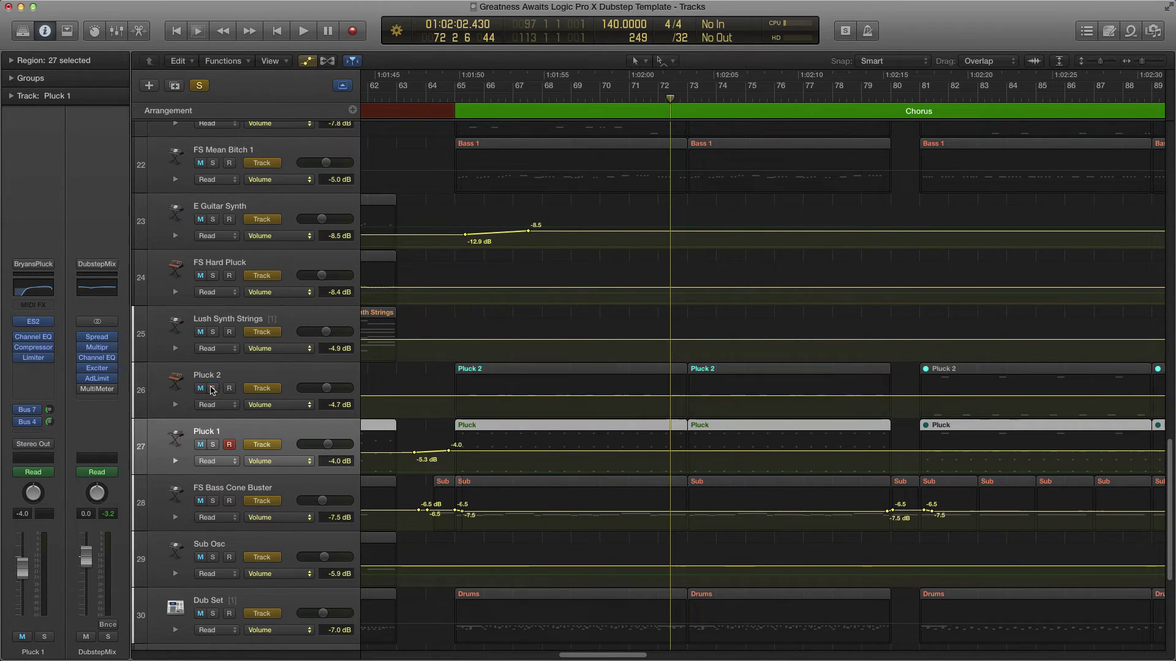
# - Solo the Pluck 1 track and open its ES2 instrument
pyautogui.click(214, 444)
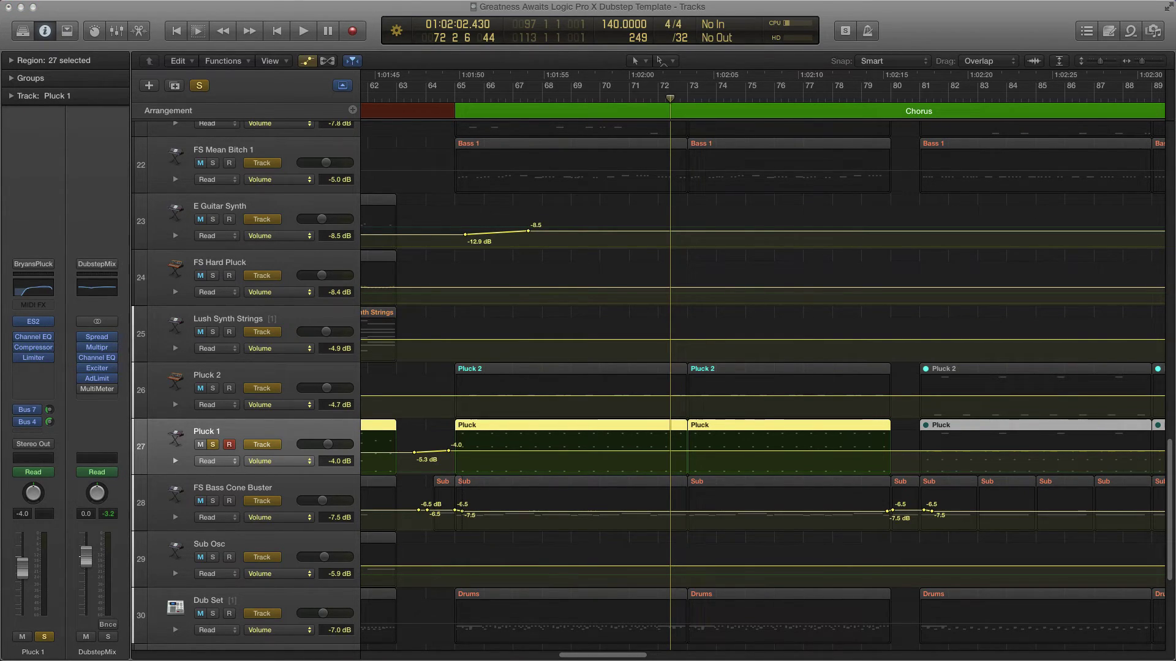
pyautogui.click(33, 321)
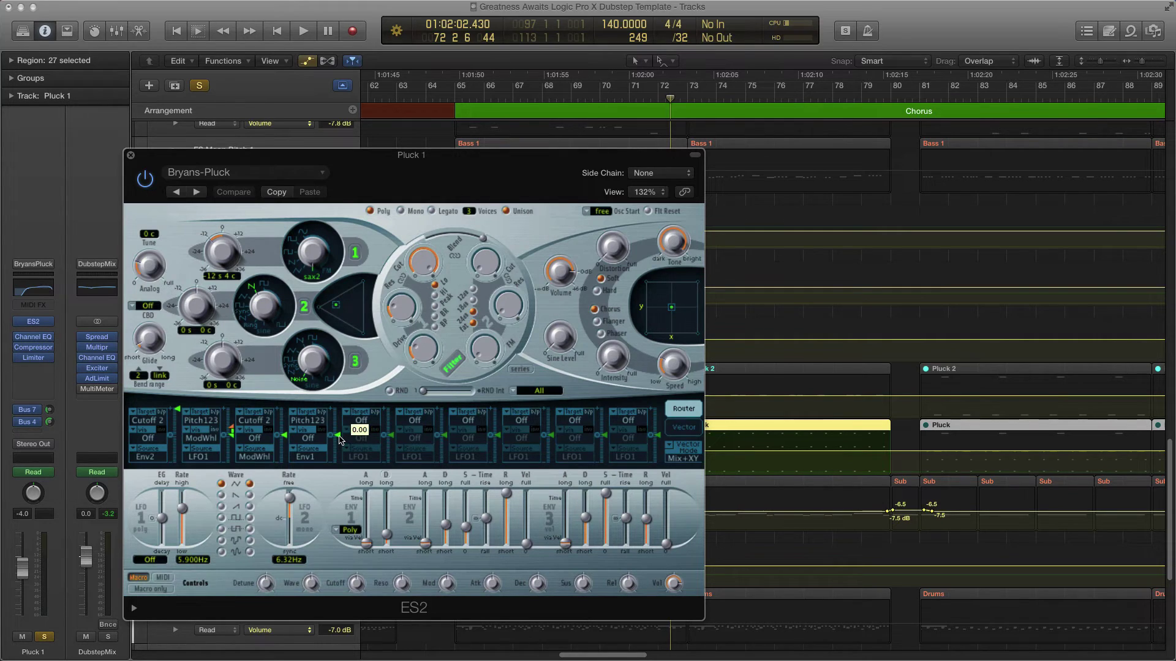
# - Bypass and re-enable the two Pitch123 modulation routings in ES2's router, and close the instrument
pyautogui.click(321, 412)
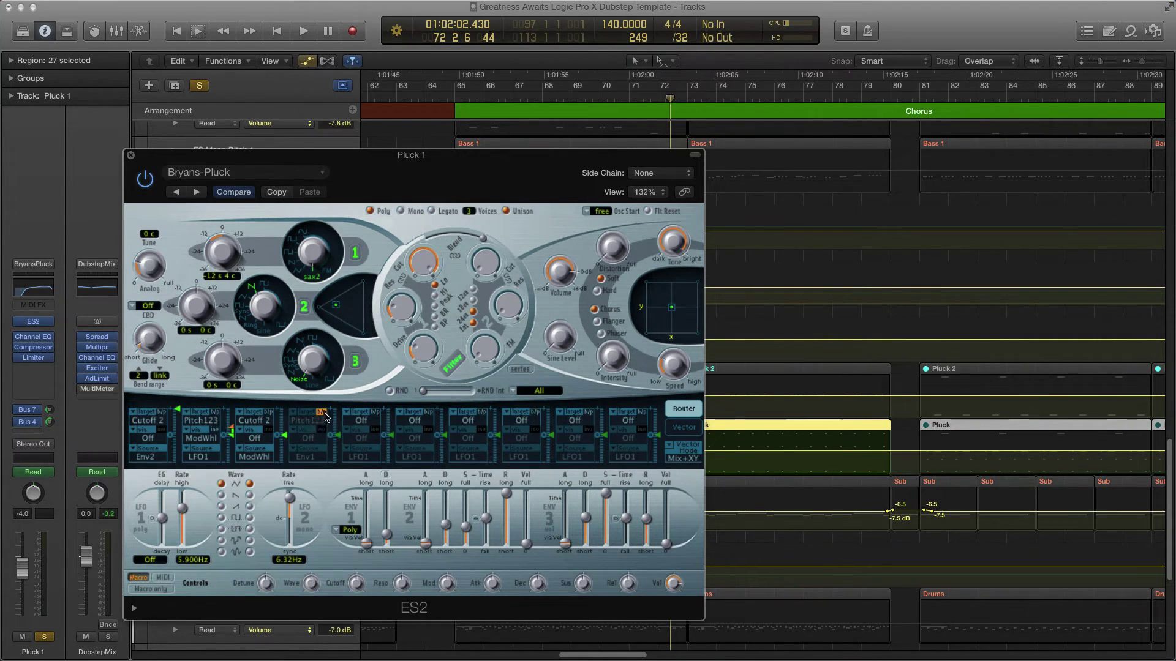
pyautogui.click(215, 412)
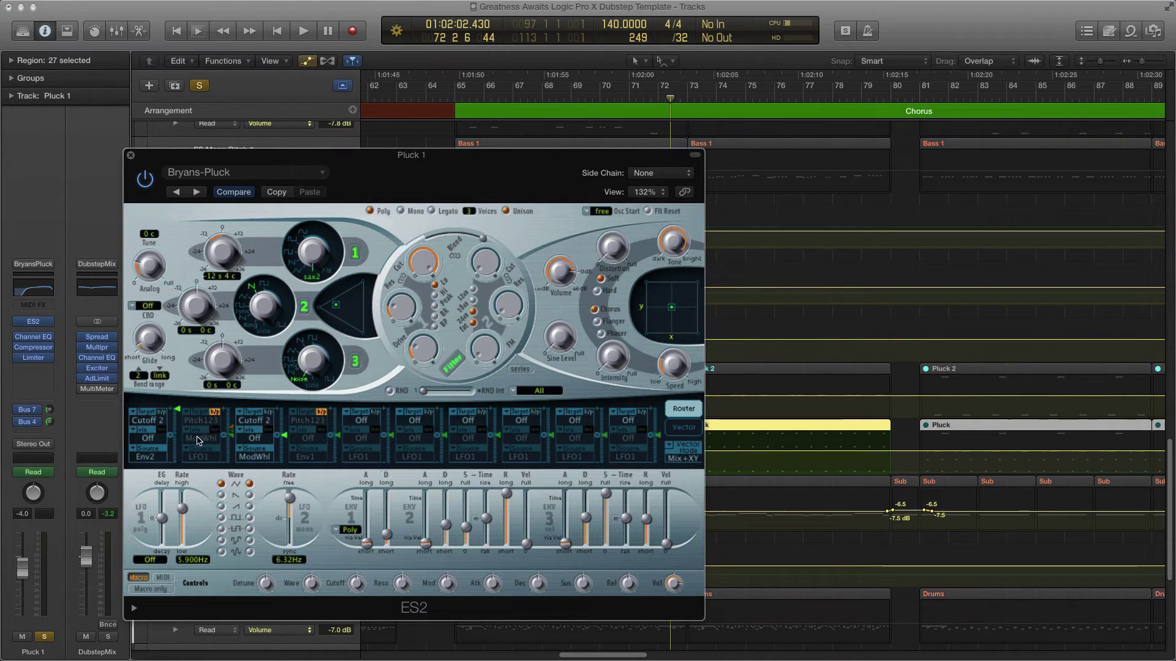
pyautogui.click(215, 414)
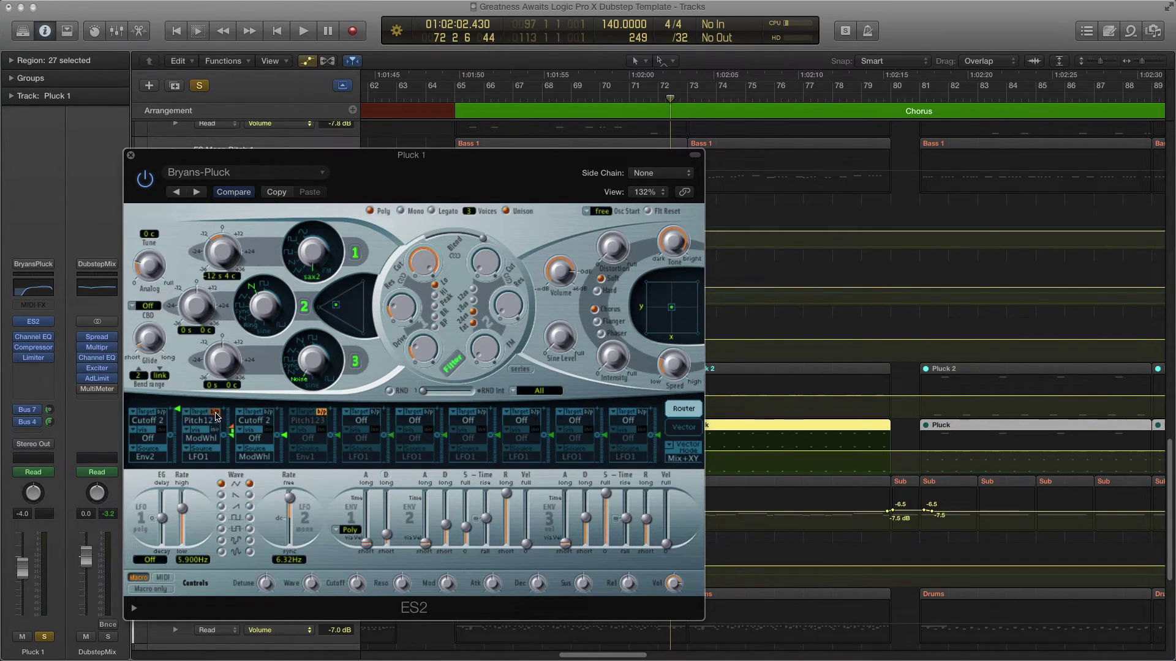
pyautogui.click(321, 413)
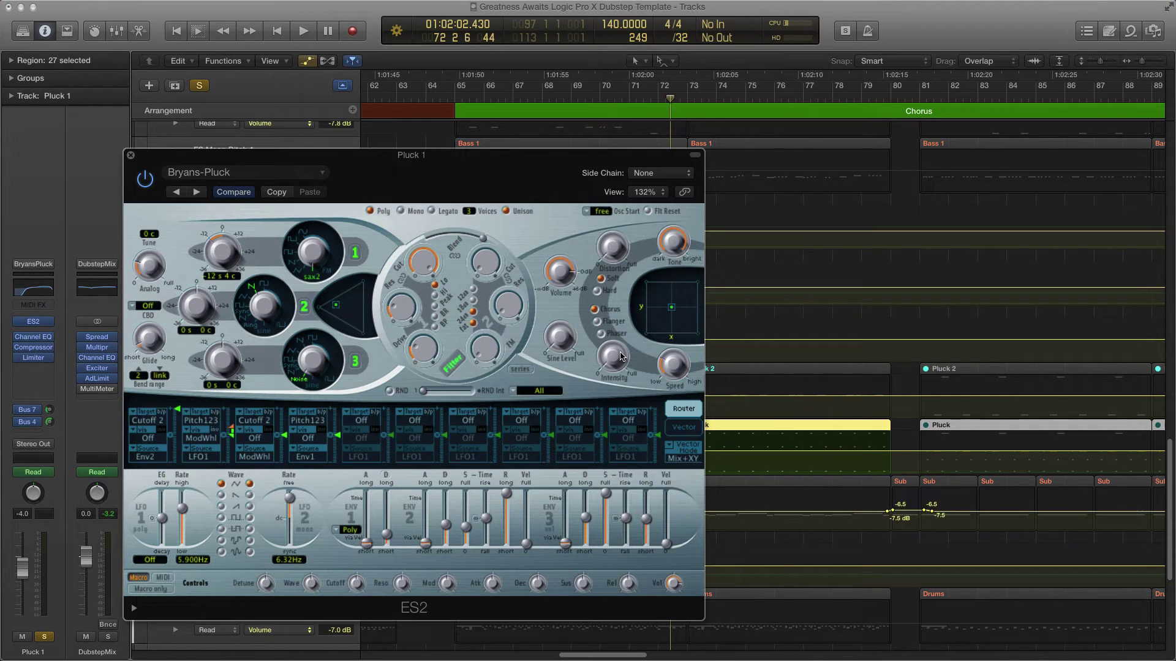
pyautogui.doubleClick(284, 151)
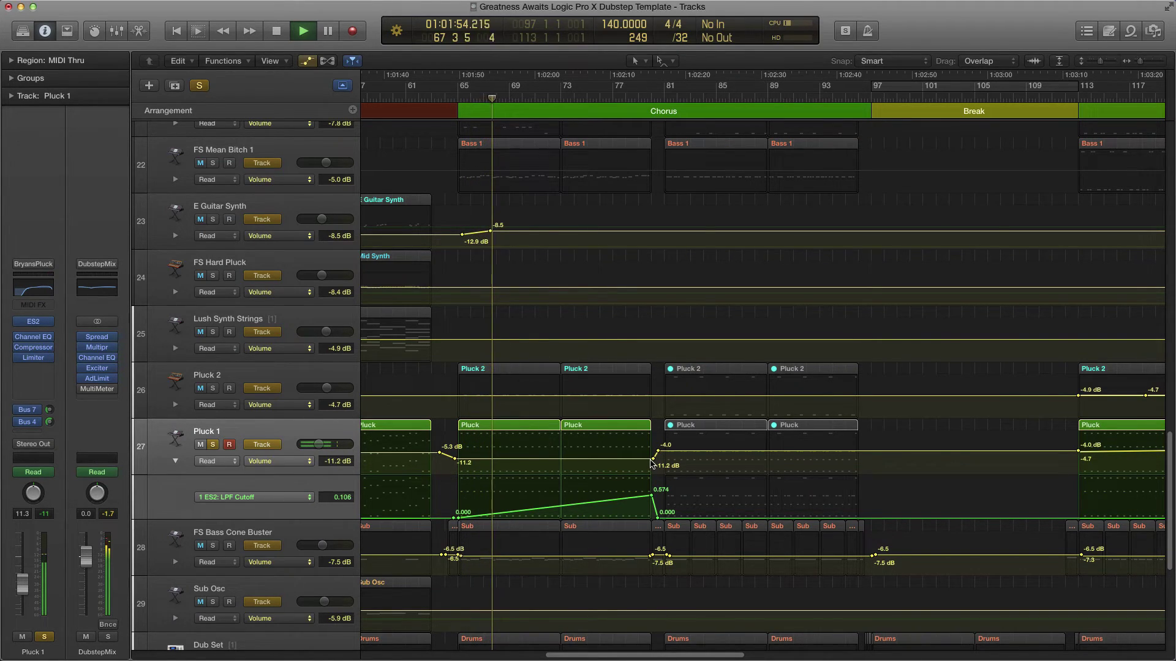
# - Add a 0.444 point near bar 76 in Pluck 1's LPF Cutoff automation and raise the ramp's end point to 0.970
pyautogui.moveTo(634, 462)
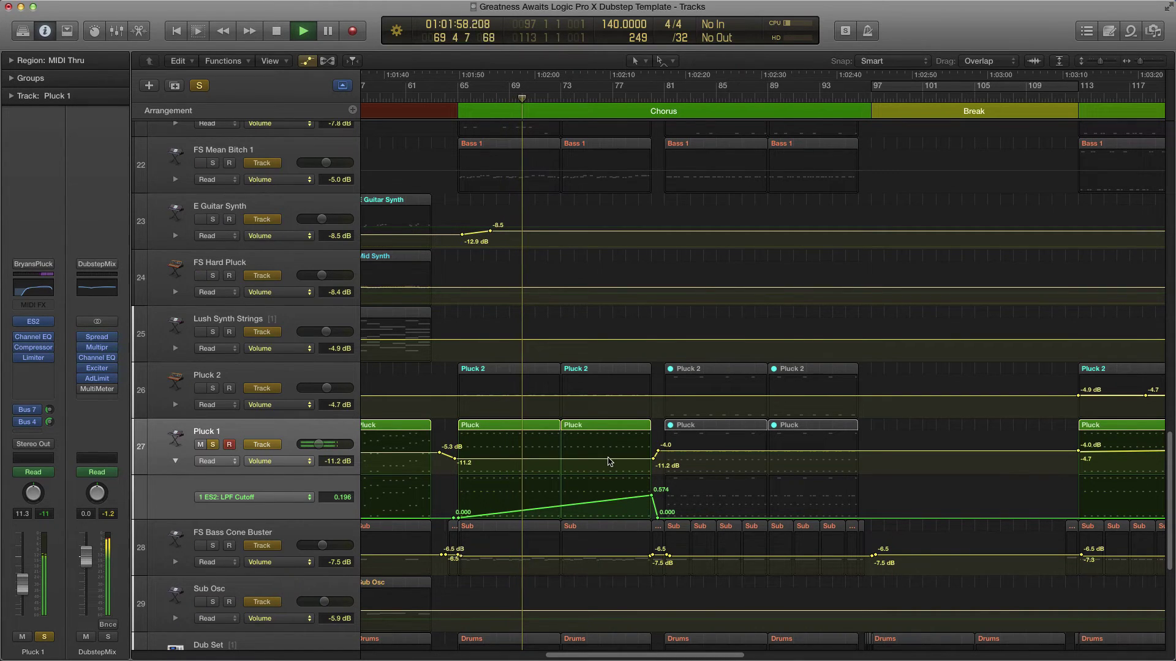
pyautogui.press('super+Right')
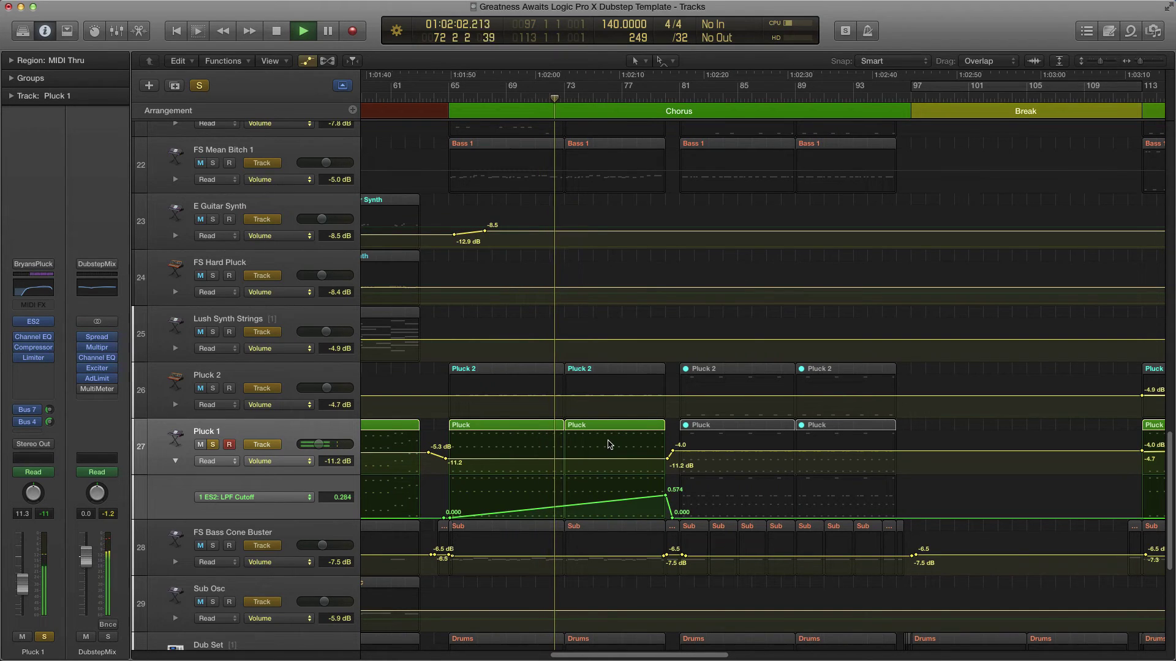
pyautogui.press('super+Right')
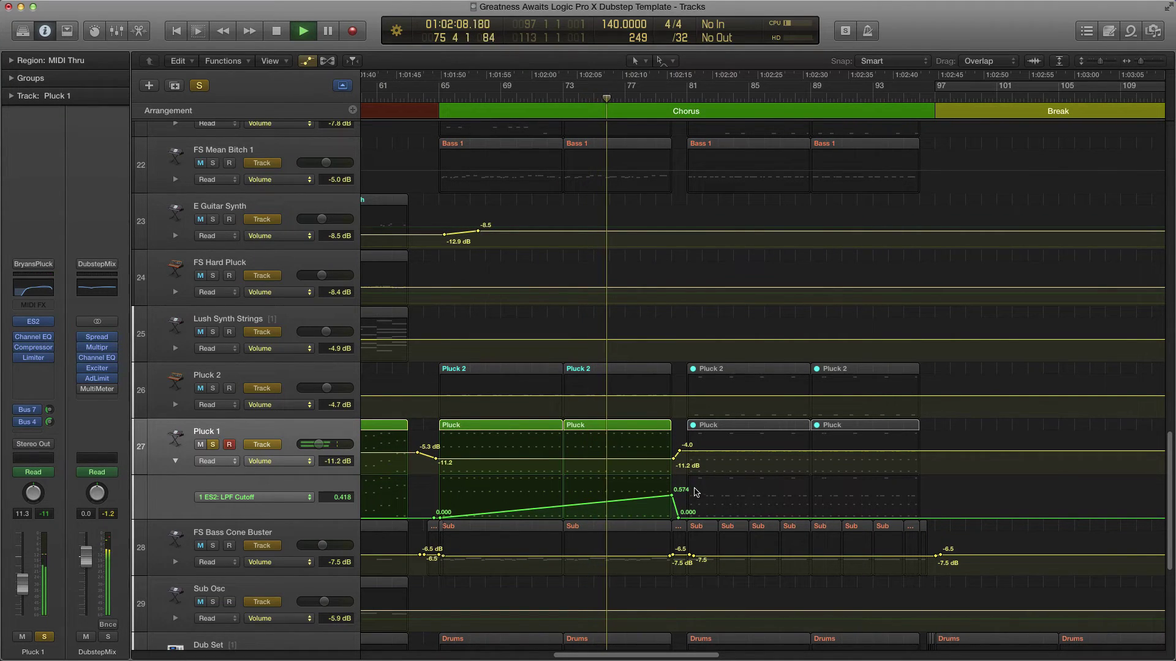
pyautogui.click(620, 503)
pyautogui.click(620, 501)
pyautogui.moveTo(669, 496); pyautogui.dragTo(672, 479)
pyautogui.press('space')
pyautogui.click(674, 514)
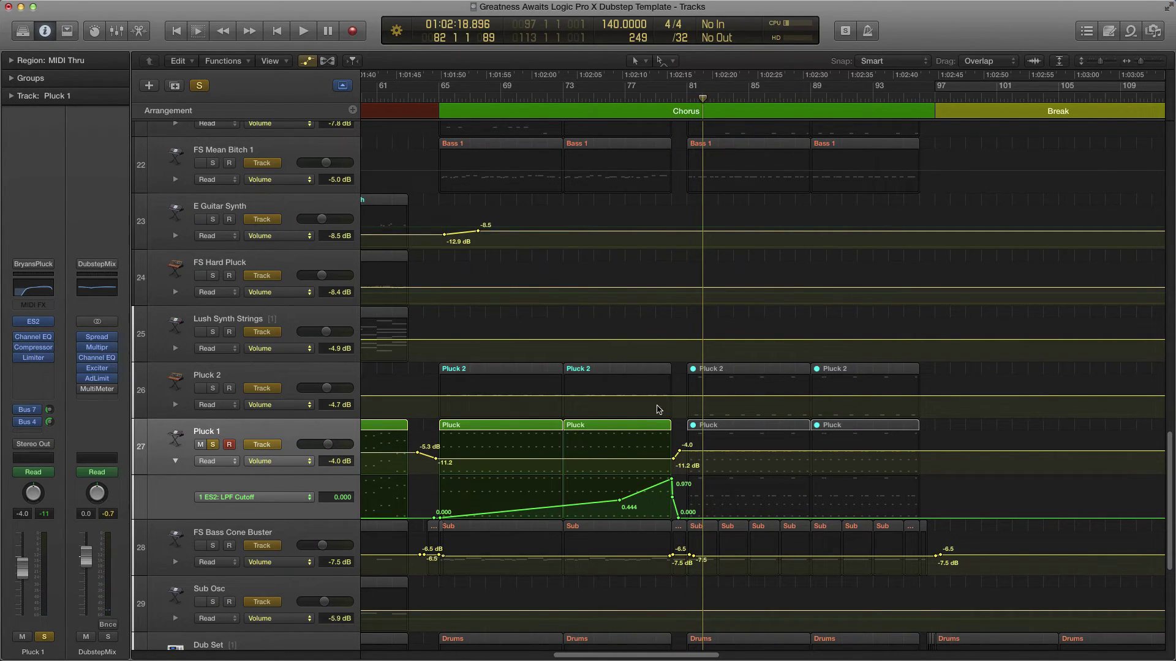
# - Audition the ramp's ending from about bar 78 and adjust its LPF Cutoff curve to 0.376 at the middle point and 1.000 at the peak
pyautogui.scroll(8, 649, 310)
pyautogui.scroll(-10, 758, 293)
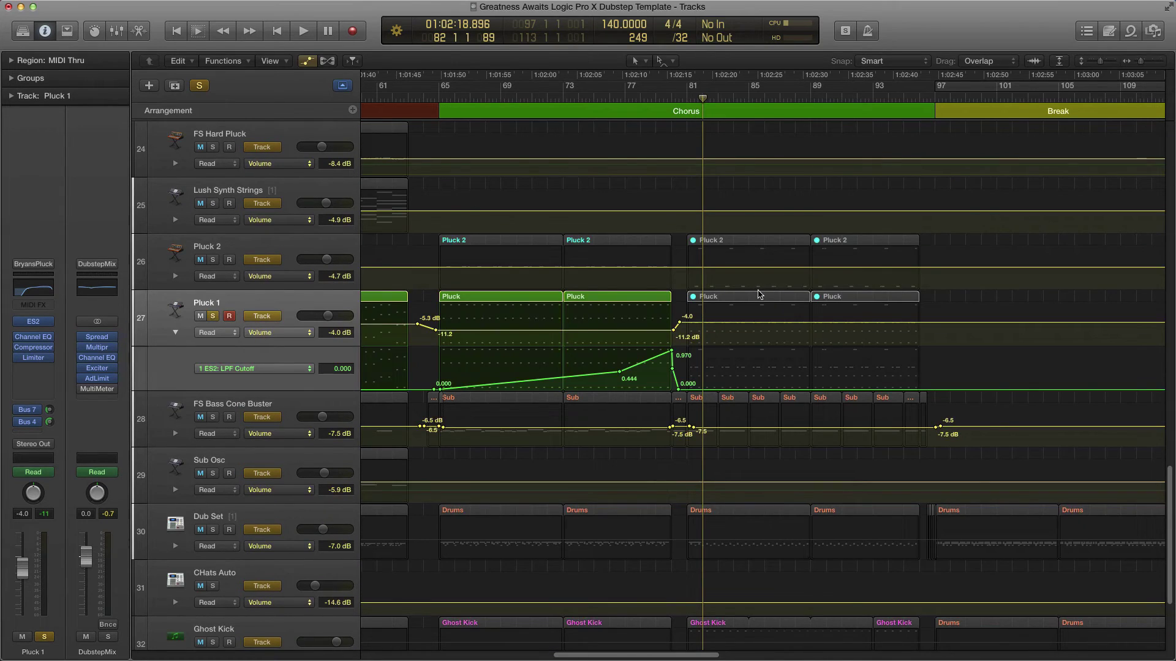
pyautogui.click(641, 101)
pyautogui.press('space')
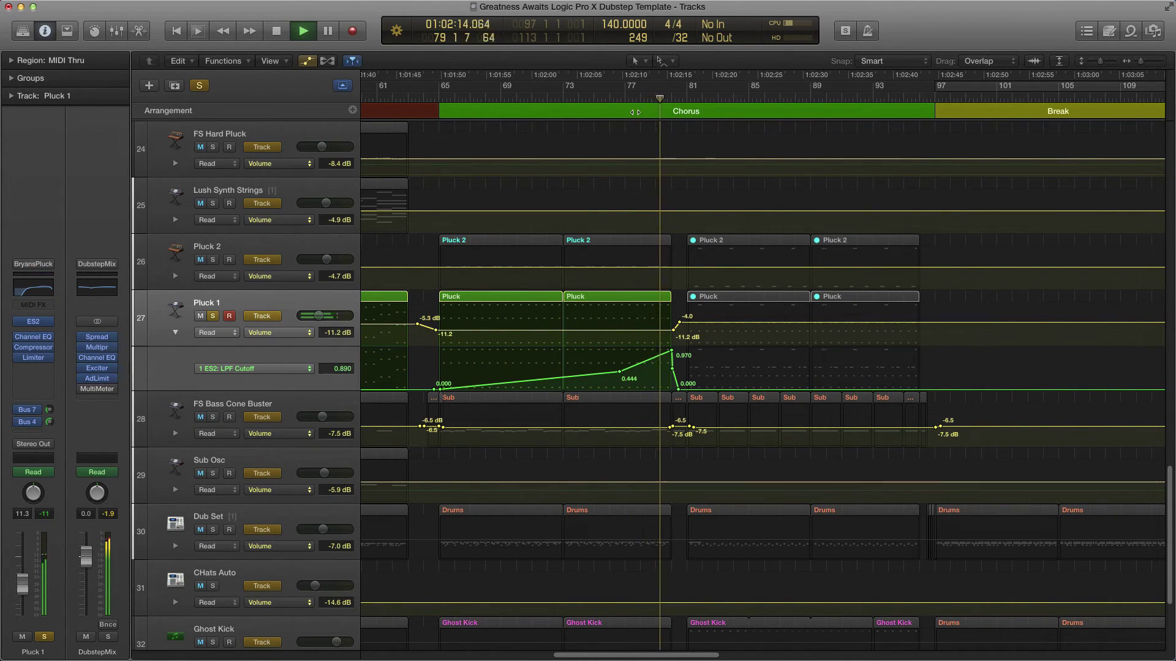
pyautogui.press('space')
pyautogui.moveTo(672, 354); pyautogui.dragTo(610, 377)
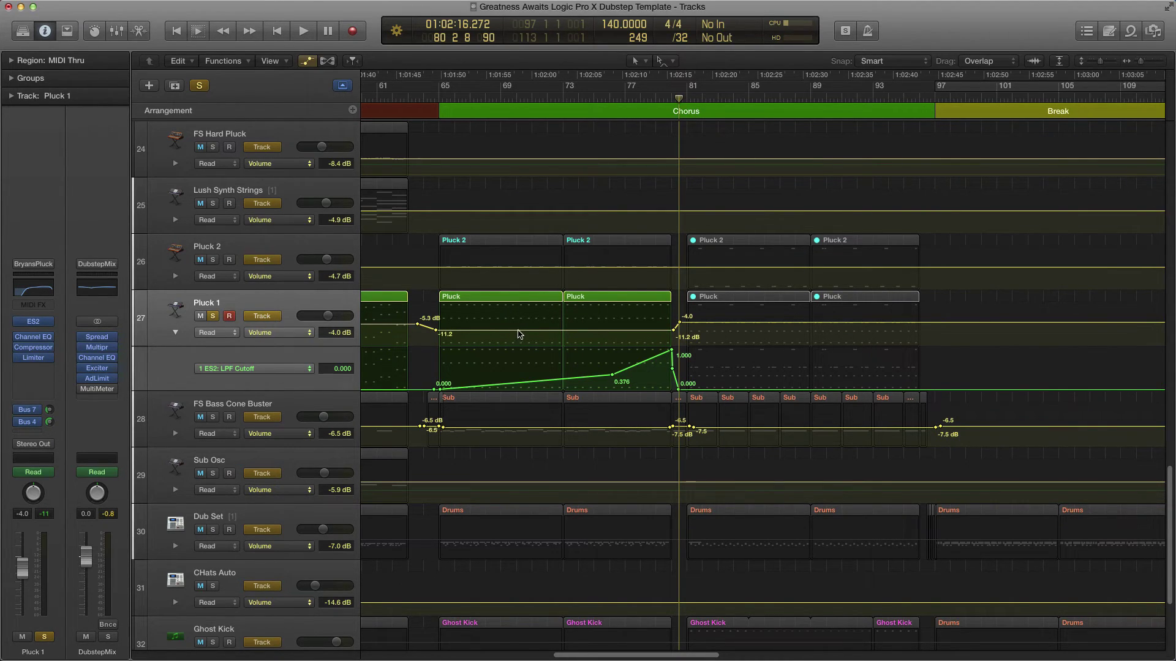
# - Show 1 ES2: LPF Cutoff in Pluck 1's main automation lane and collapse the additional lane below it
pyautogui.press('super+Left')
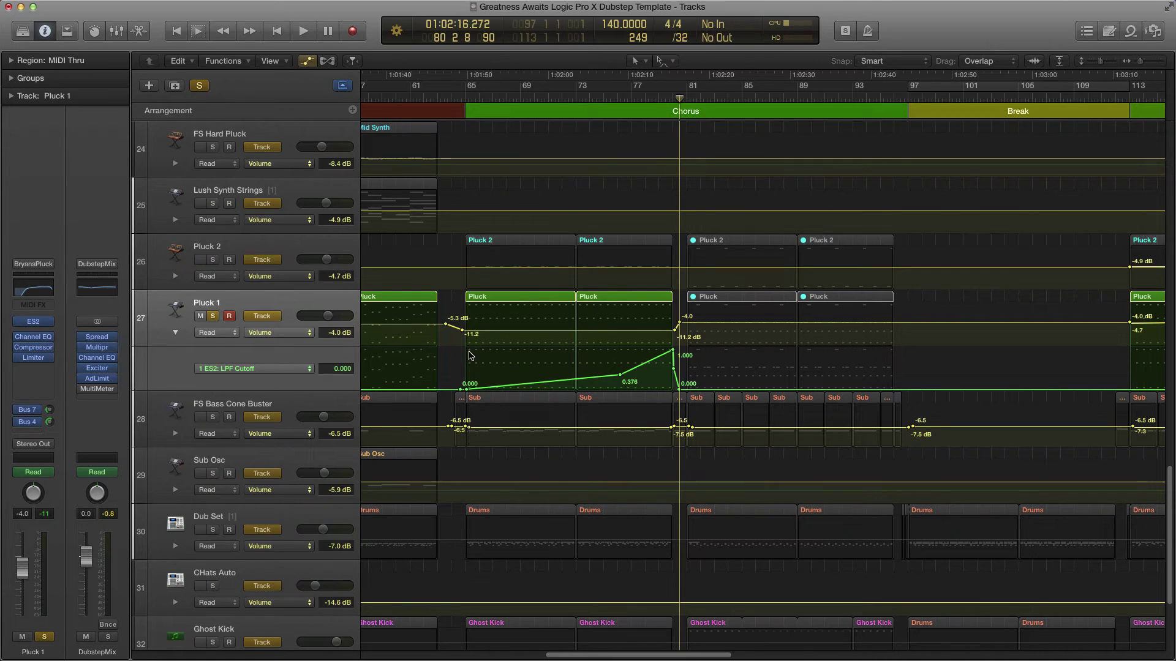
pyautogui.click(295, 332)
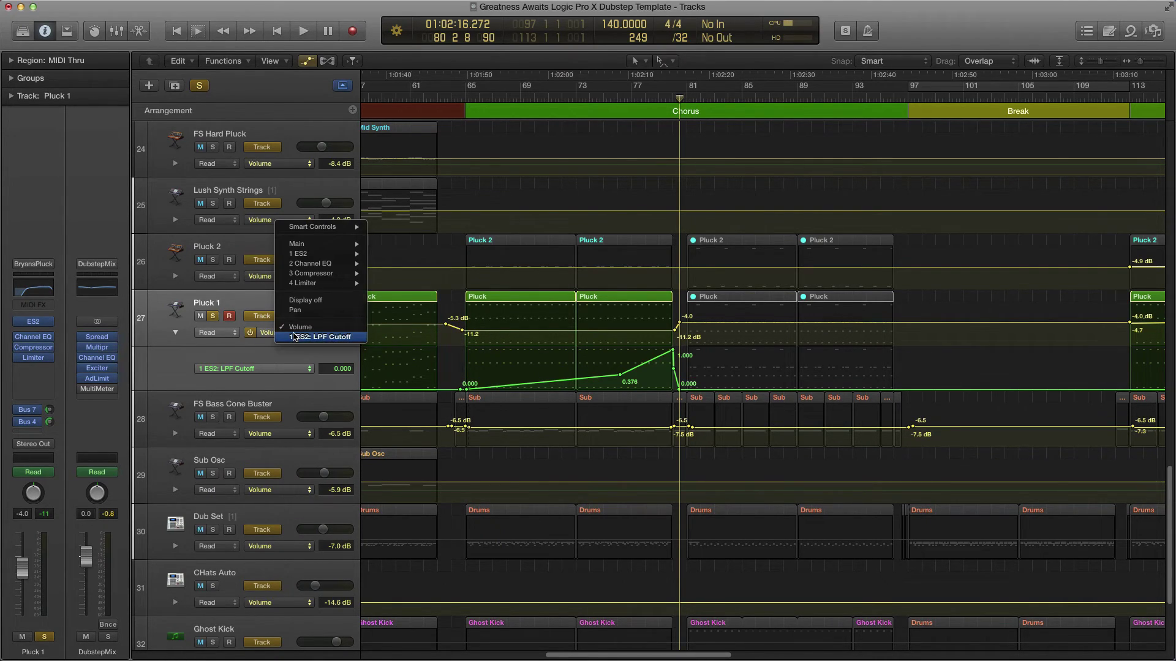
pyautogui.click(295, 337)
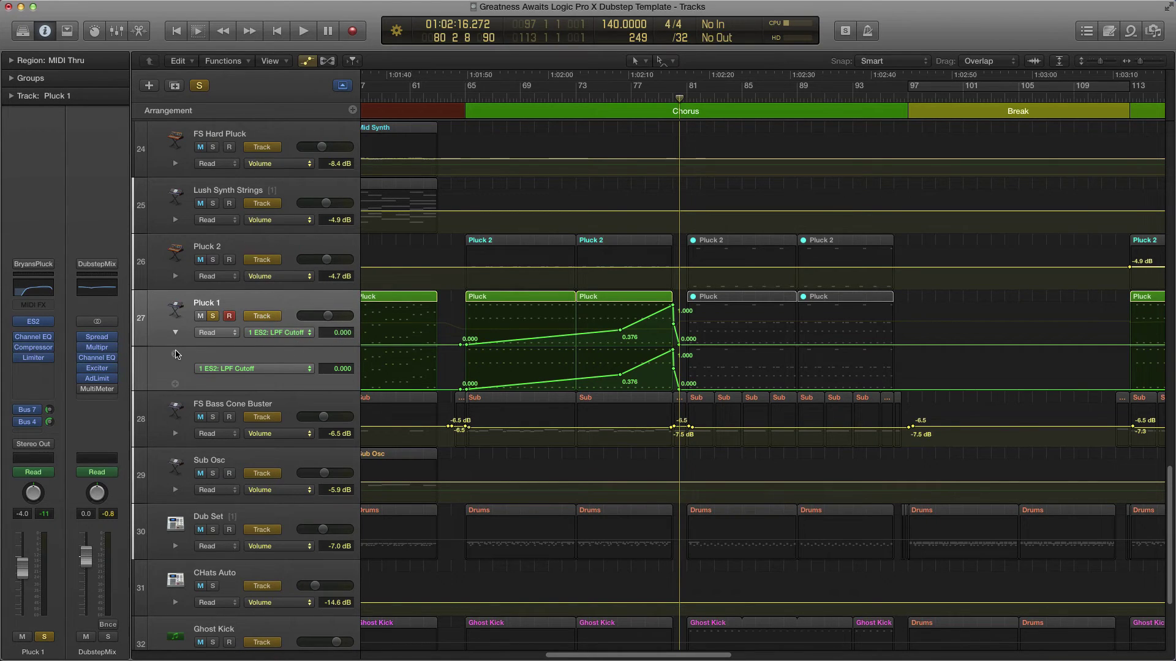
pyautogui.click(176, 355)
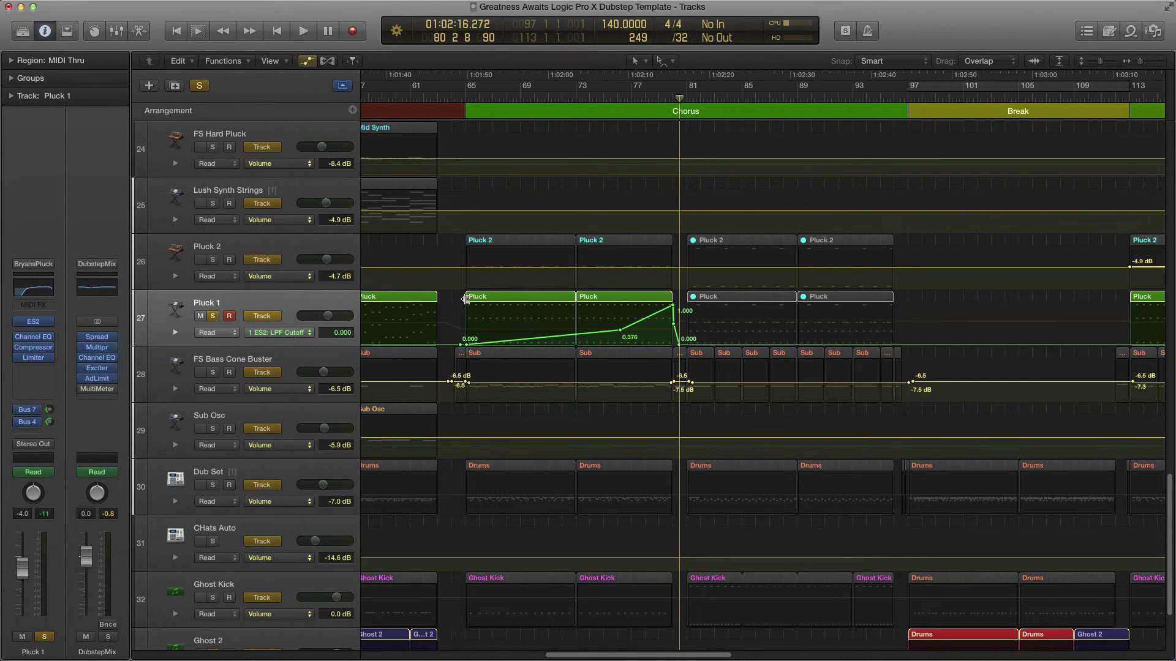
# - Copy the Chorus LPF Cutoff ramp on Pluck 1 and paste it at bar 17 in the Intro
pyautogui.moveTo(456, 313); pyautogui.dragTo(687, 347)
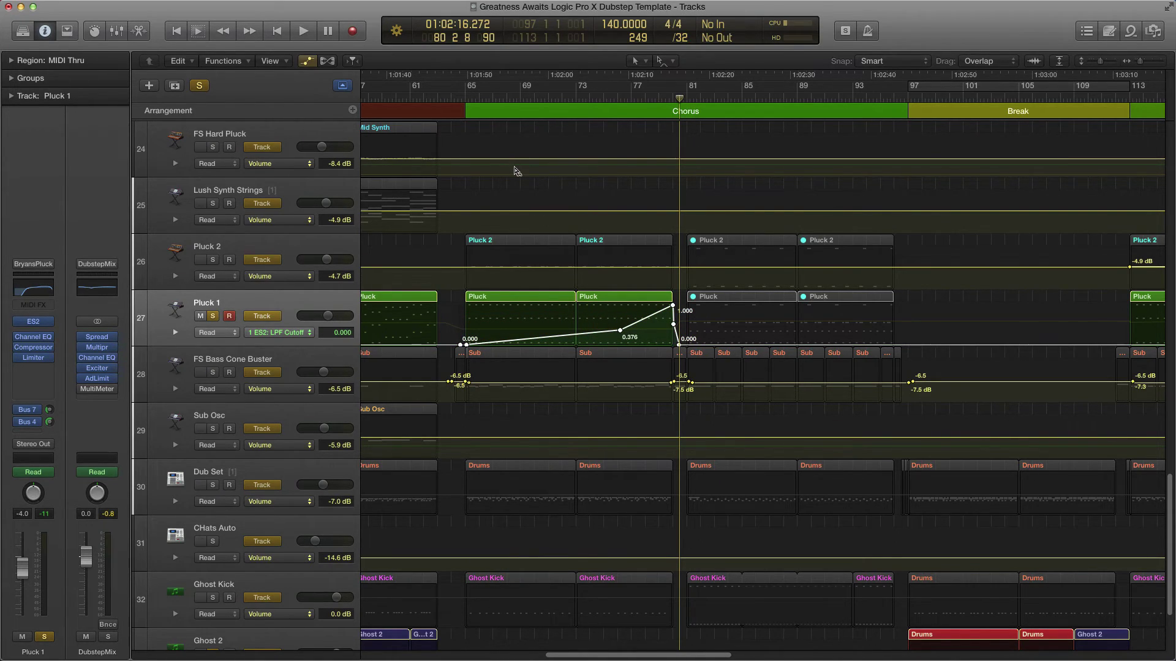
pyautogui.scroll(-5, 559, 232)
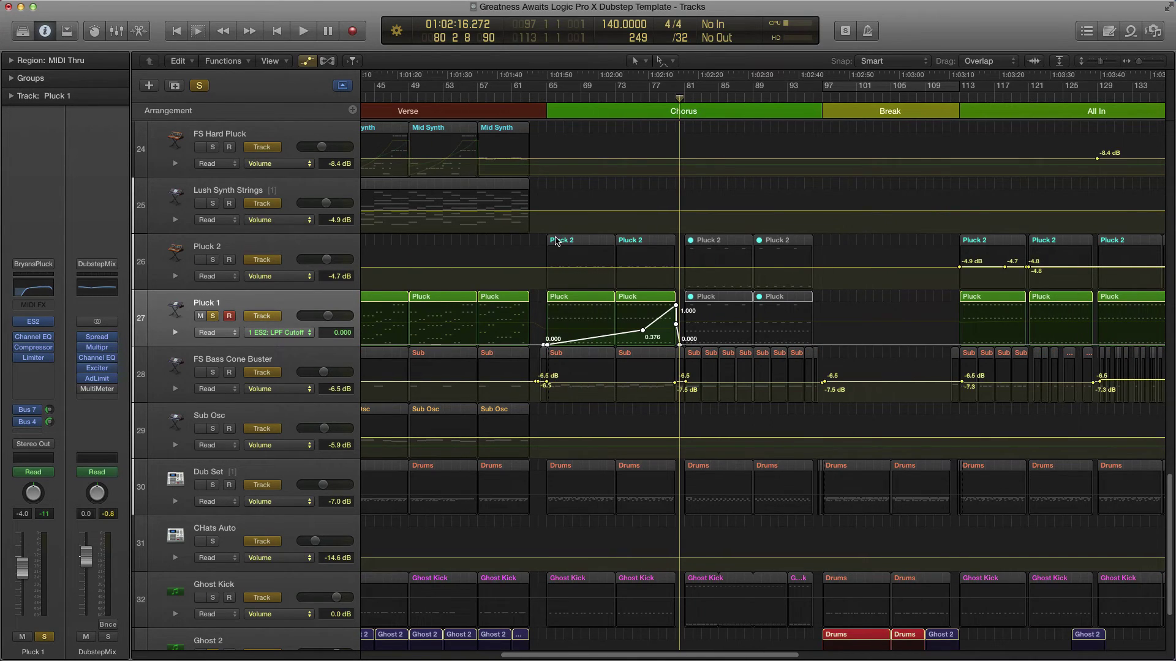
pyautogui.hscroll(-5, 649, 267)
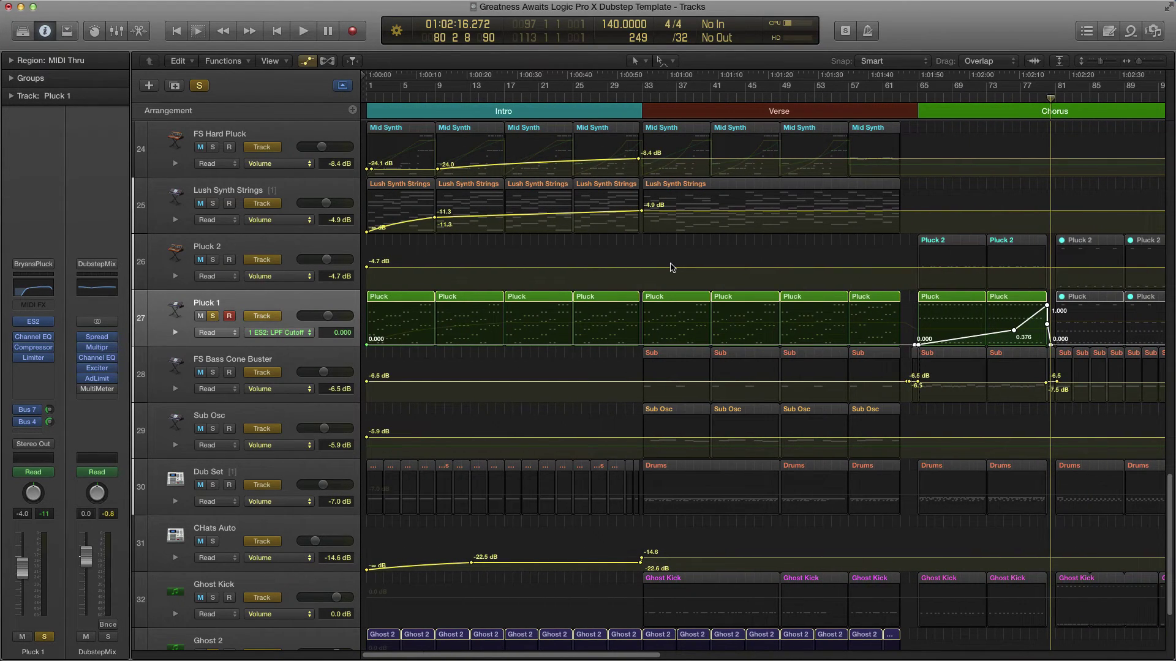
pyautogui.click(505, 98)
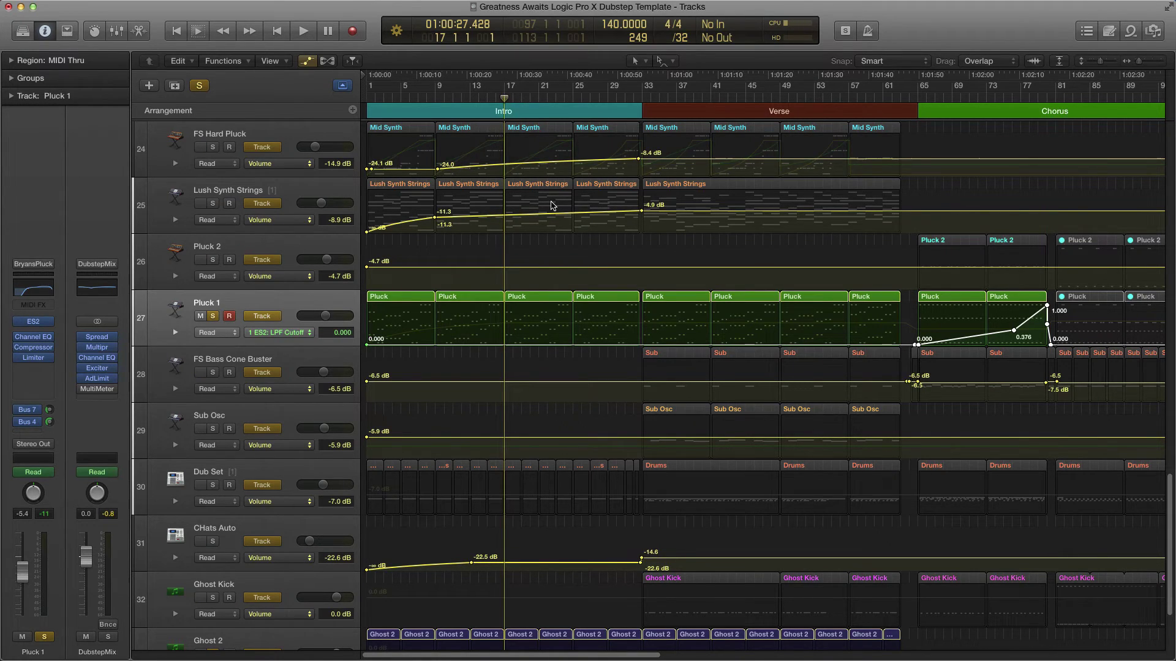
pyautogui.press('super+v')
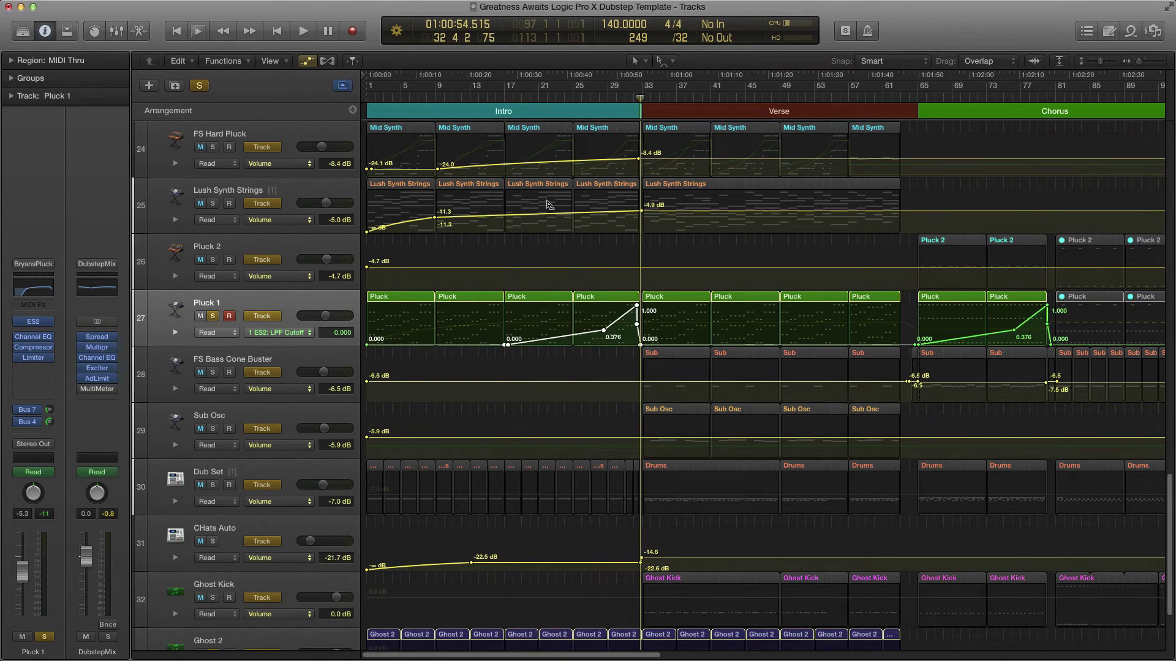
# - Shift the pasted cutoff ramp slightly later so it drops closer to bar 33, with its peak at 0.992
pyautogui.hscroll(3, 707, 284)
pyautogui.press('super+Right')
pyautogui.press('super+Right')
pyautogui.press('super+Right')
pyautogui.press('super+Right')
pyautogui.press('super+Right')
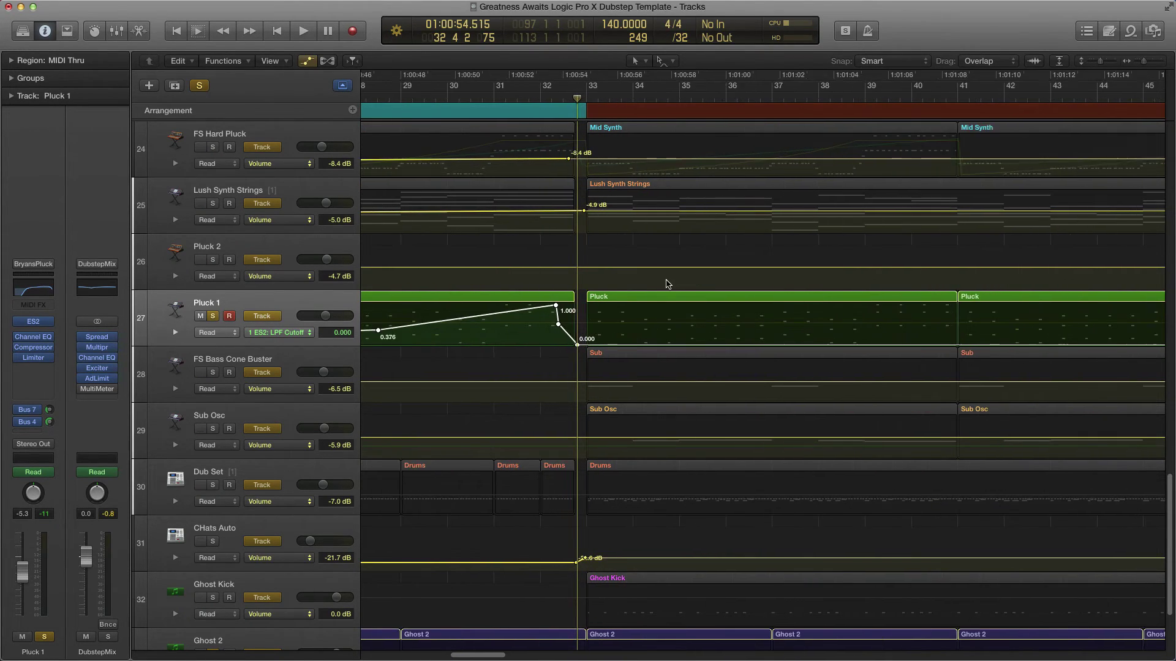
pyautogui.press('super+Right')
pyautogui.press('super+Right')
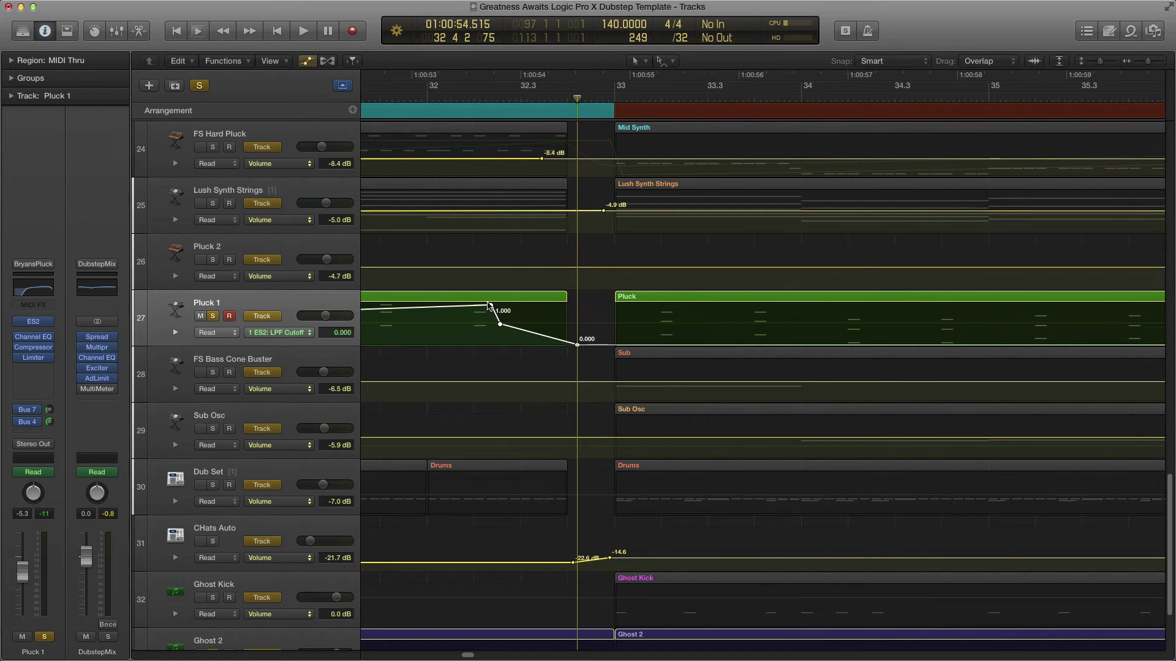
pyautogui.moveTo(491, 304); pyautogui.dragTo(505, 305)
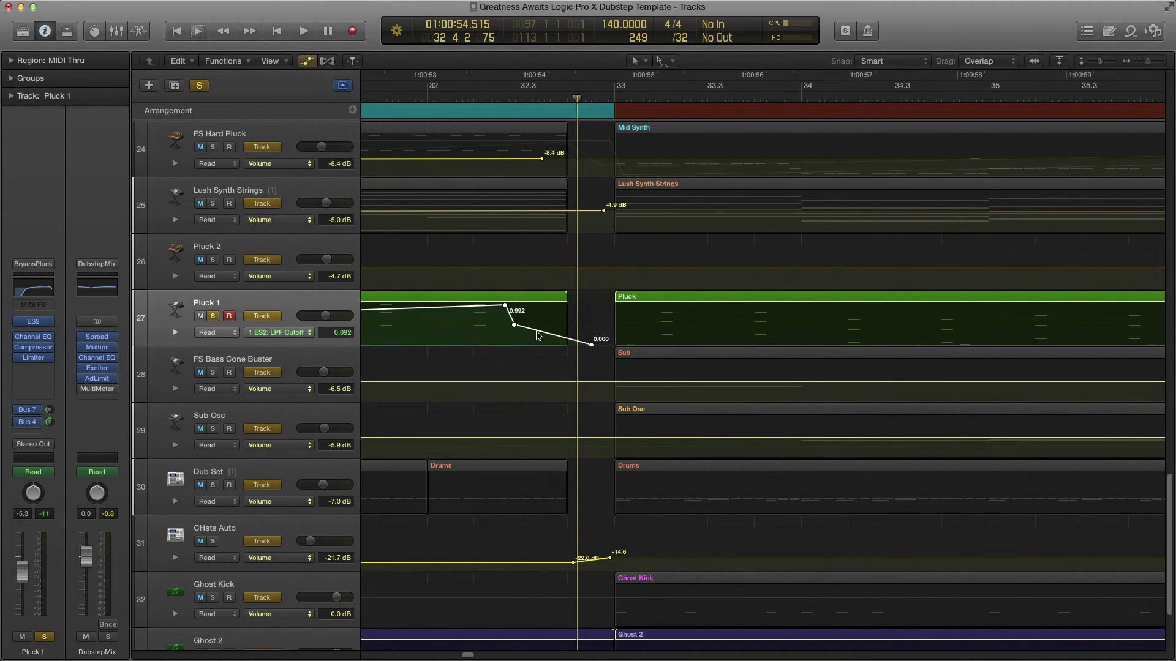
# - Move the start point of the Intro's cutoff ramp back to bar 17
pyautogui.press('super+Left')
pyautogui.press('super+Left')
pyautogui.press('super+Left')
pyautogui.press('super+Left')
pyautogui.press('super+Left')
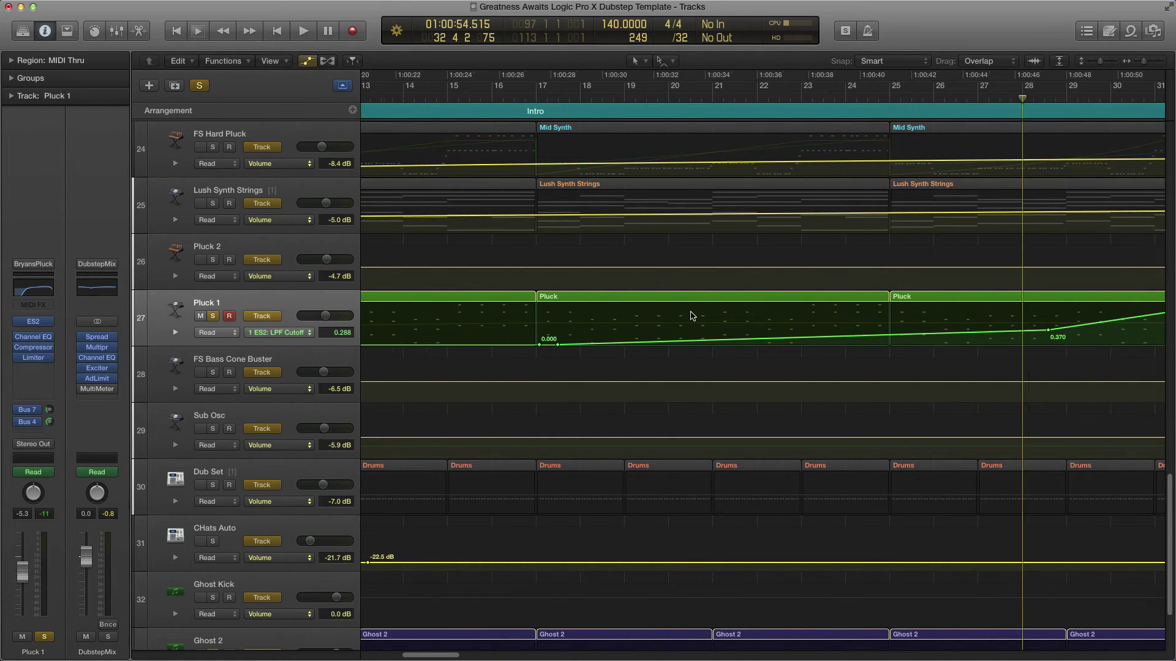
pyautogui.moveTo(705, 344); pyautogui.dragTo(697, 346)
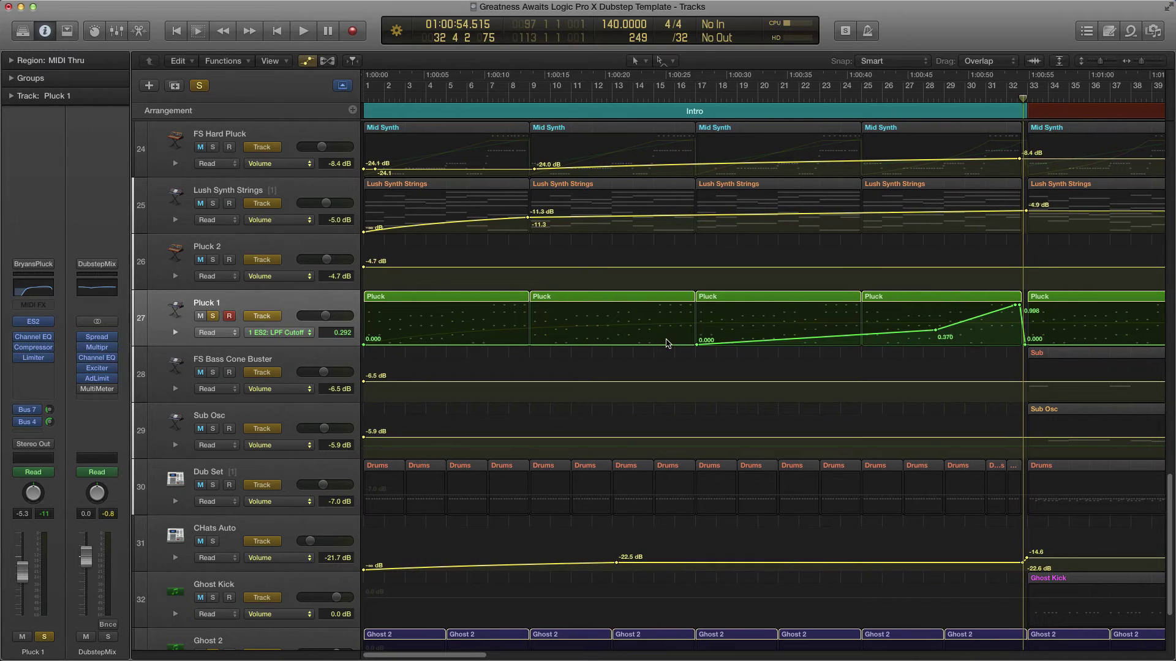
# - Add cutoff points around bars 9 to 12 in the Intro and raise the flat segment leading to bar 17 to 0.178
pyautogui.click(591, 345)
pyautogui.click(578, 345)
pyautogui.moveTo(634, 346); pyautogui.dragTo(634, 339)
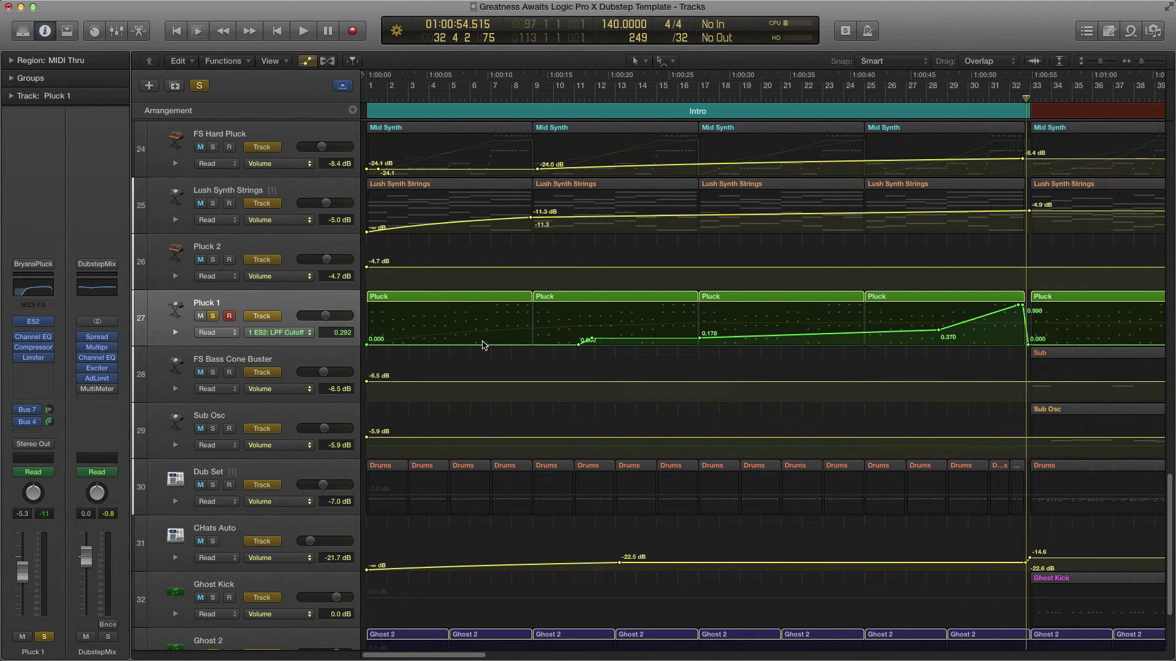
pyautogui.click(543, 345)
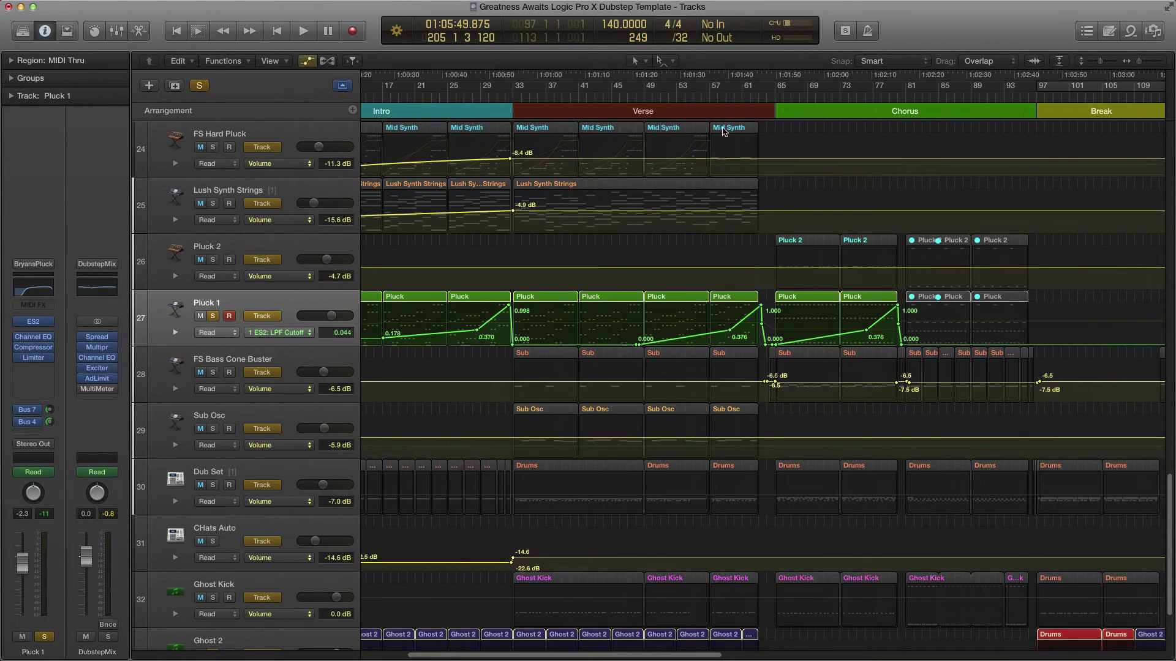
# - Play soloed Pluck 1 from about bar 50, reveal its Volume lane below LPF Cutoff, and examine both automations across the arrangement
pyautogui.click(654, 98)
pyautogui.press('space')
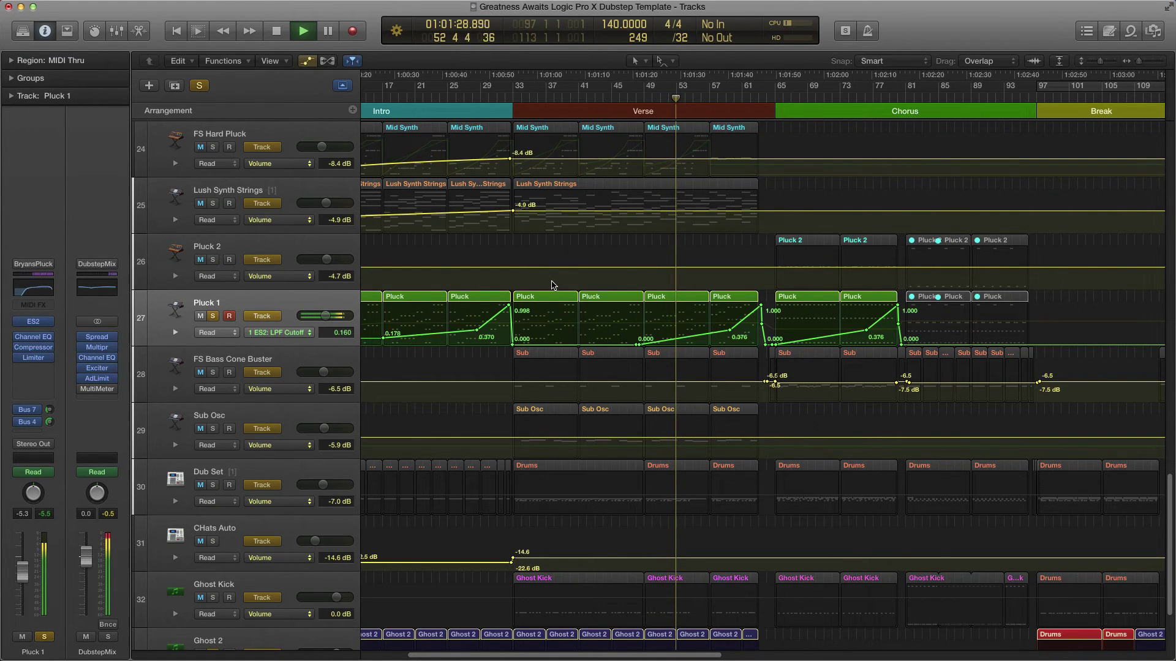
pyautogui.press('a')
pyautogui.press('a')
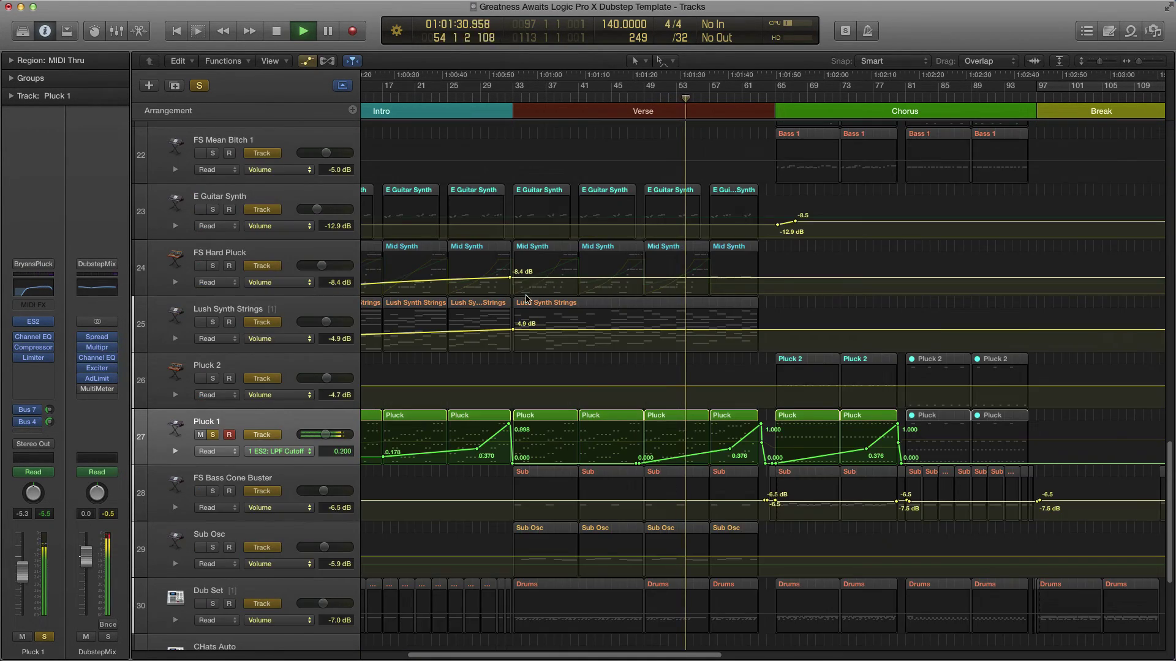
pyautogui.click(175, 451)
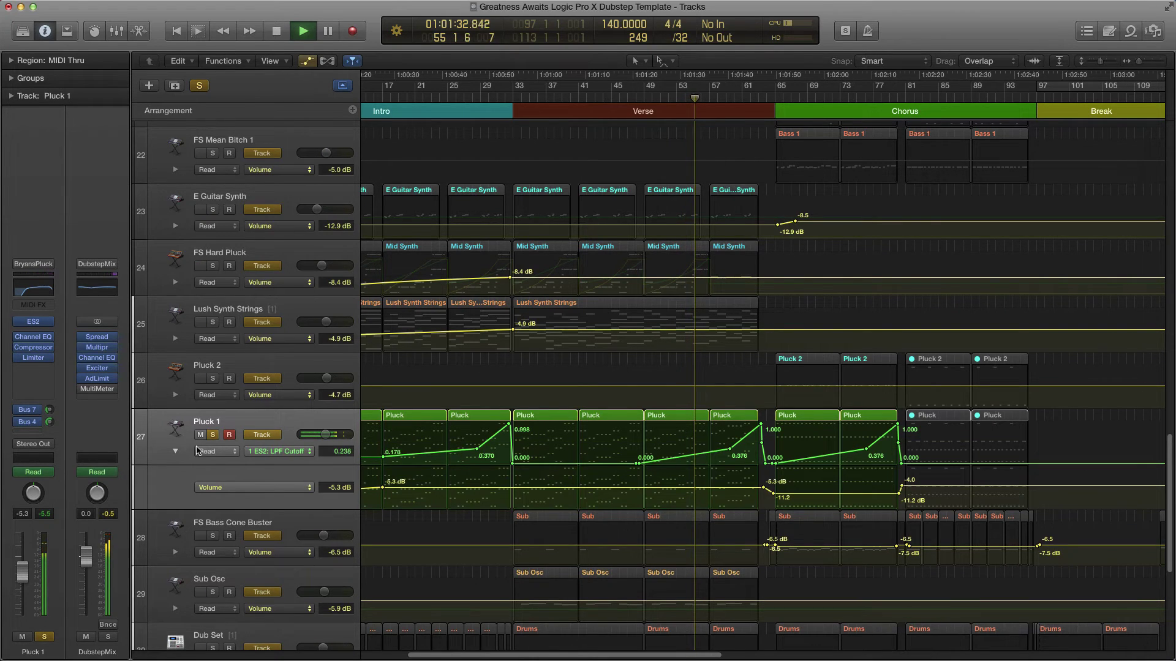
pyautogui.scroll(-3, 660, 477)
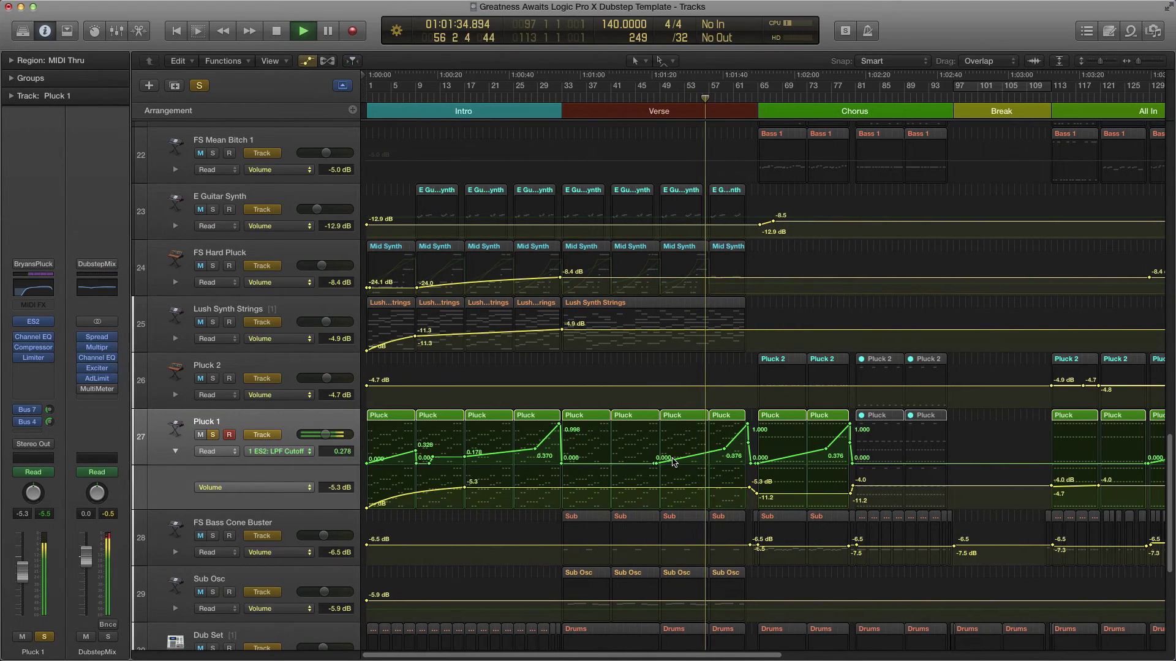
pyautogui.hscroll(5, 673, 457)
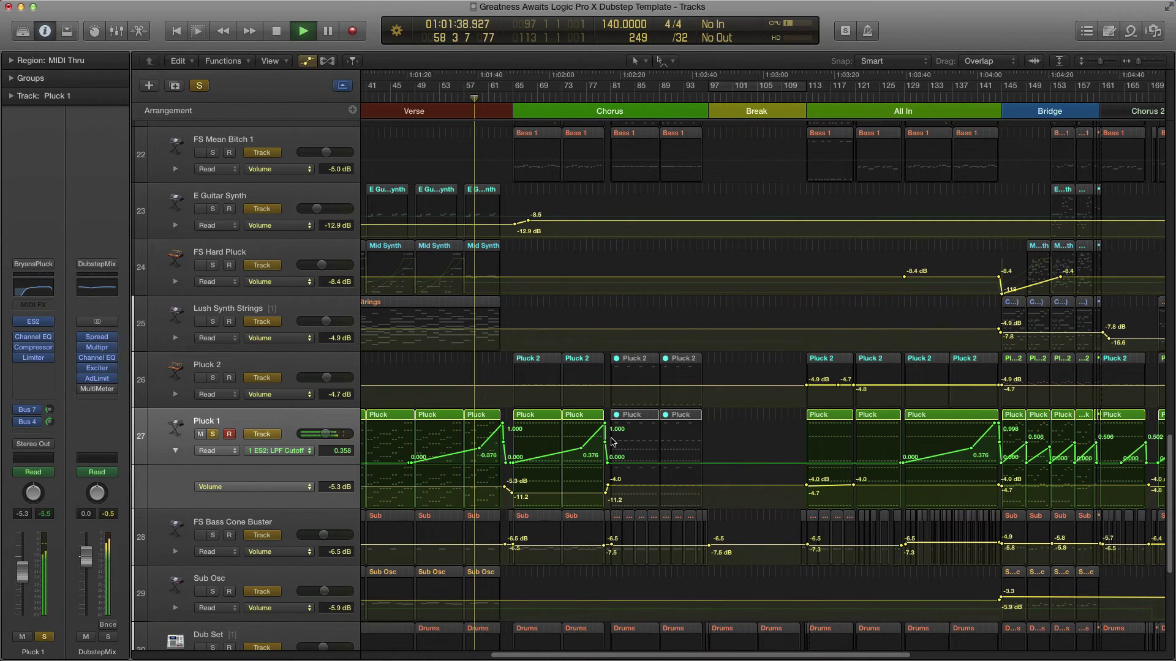
# - Examine Pluck 1's LPF Cutoff and Volume automation from the Chorus through the Bridge, and stop playback
pyautogui.scroll(3, 609, 442)
pyautogui.scroll(2, 626, 441)
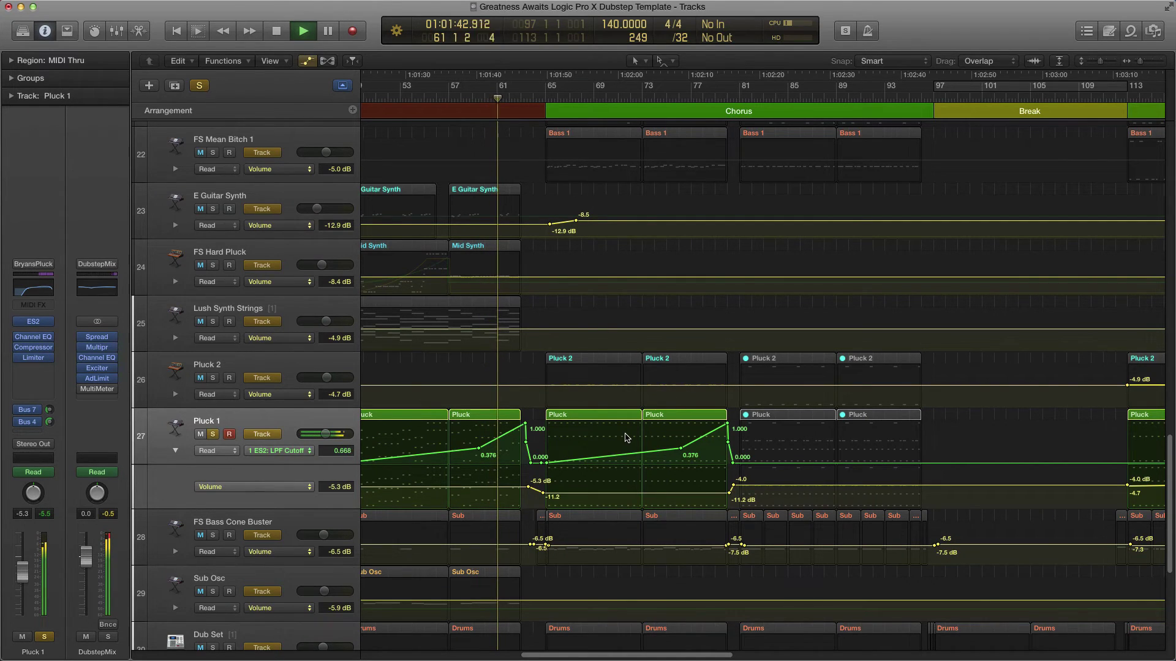
pyautogui.hscroll(5, 848, 459)
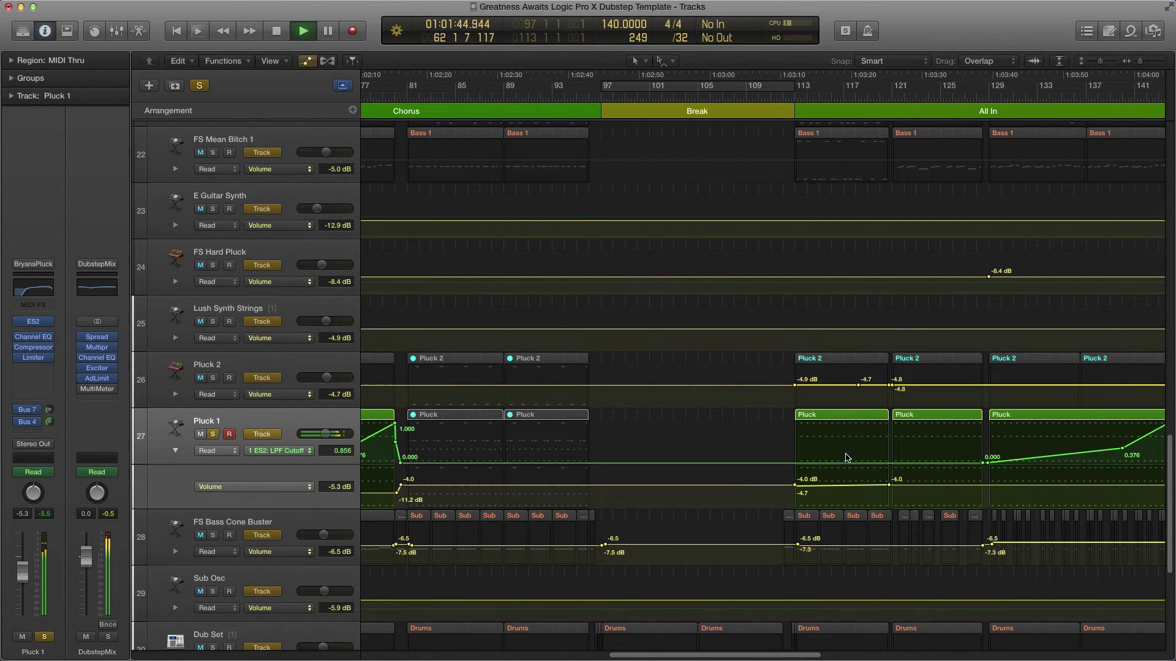
pyautogui.press('space')
pyautogui.hscroll(7, 838, 454)
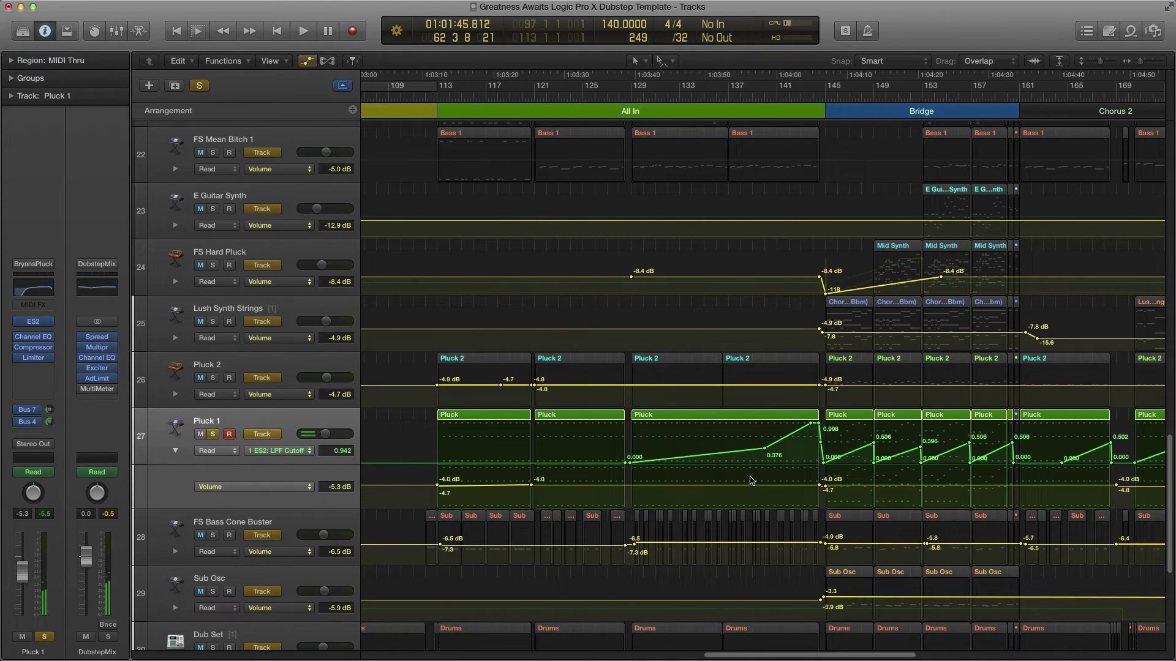
# - Show the whole arrangement, collapse Pluck 1's Volume lane and hide the automation on all tracks
pyautogui.press('z')
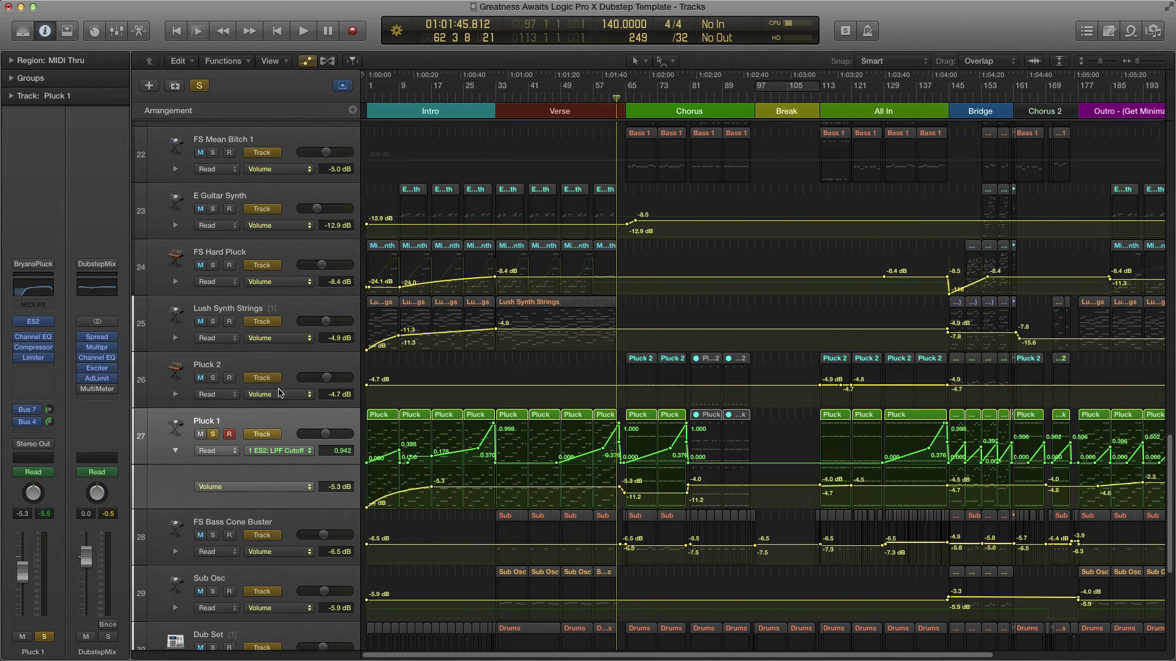
pyautogui.click(175, 453)
pyautogui.press('a')
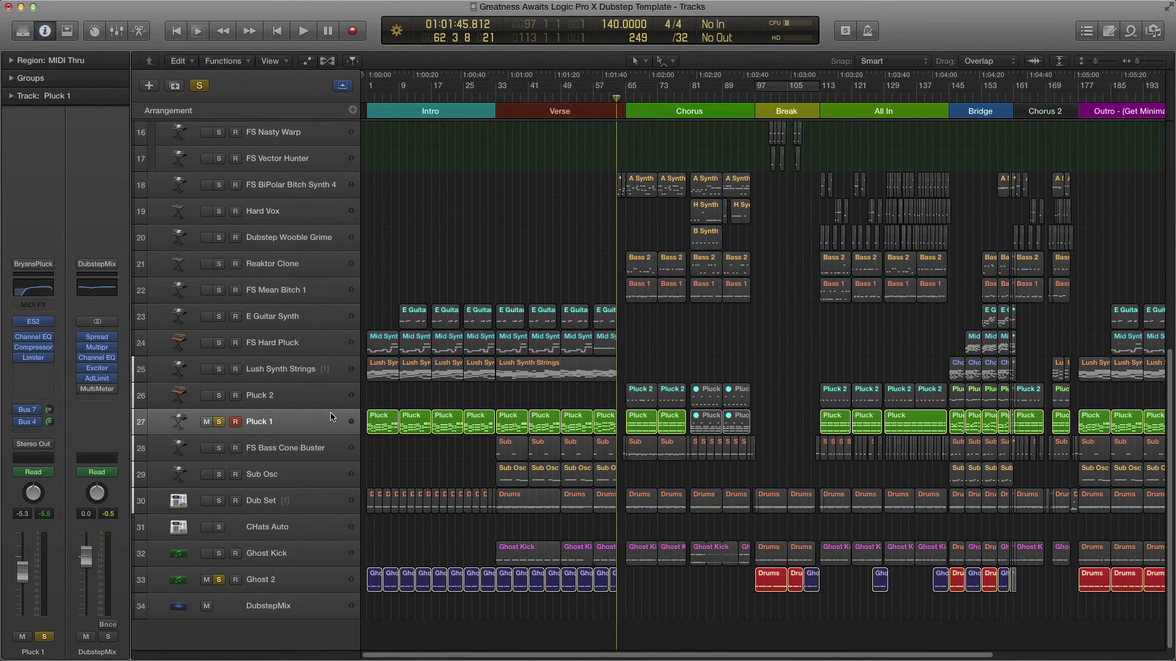
# - Select the Vox stack at the start of the track list and clear the existing track solos
pyautogui.scroll(10, 331, 417)
pyautogui.scroll(3, 397, 290)
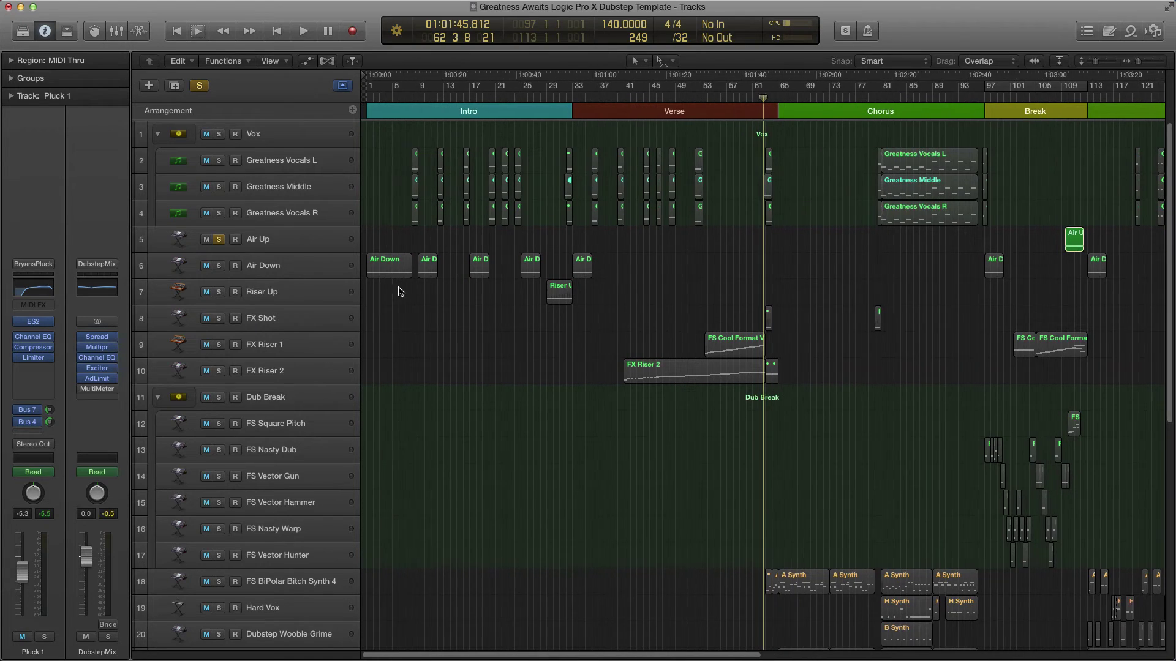
pyautogui.click(264, 134)
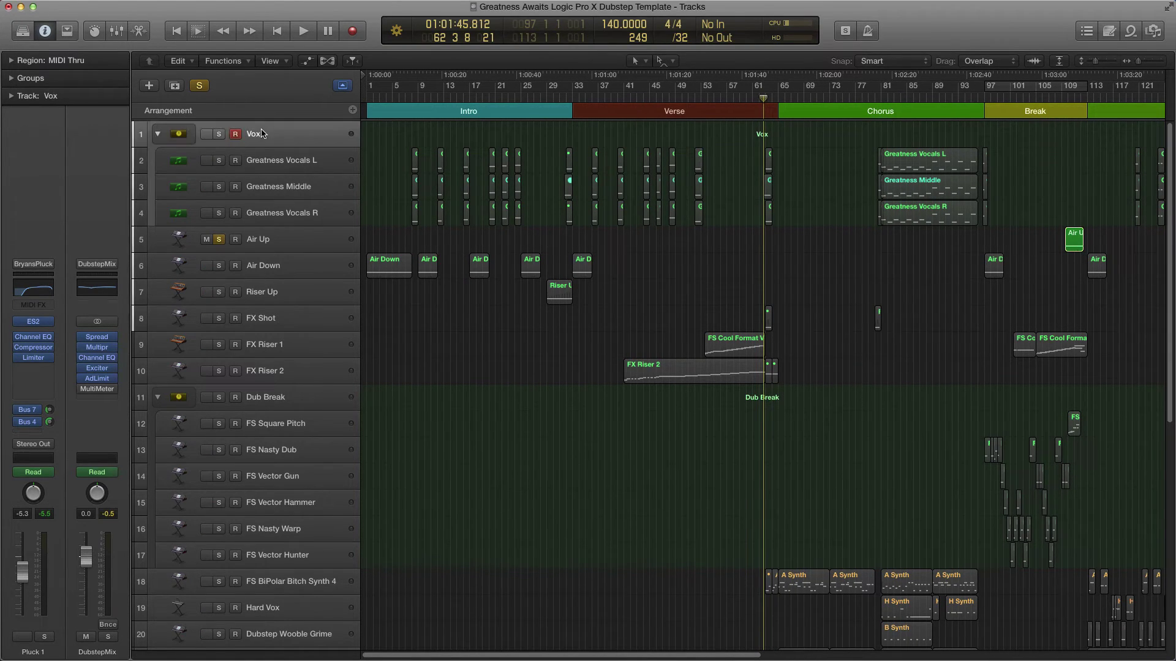
pyautogui.click(219, 238)
# - Solo the Vox stack and play the Chorus vocals from about bar 80, stopping after a few bars
pyautogui.press('super+Right')
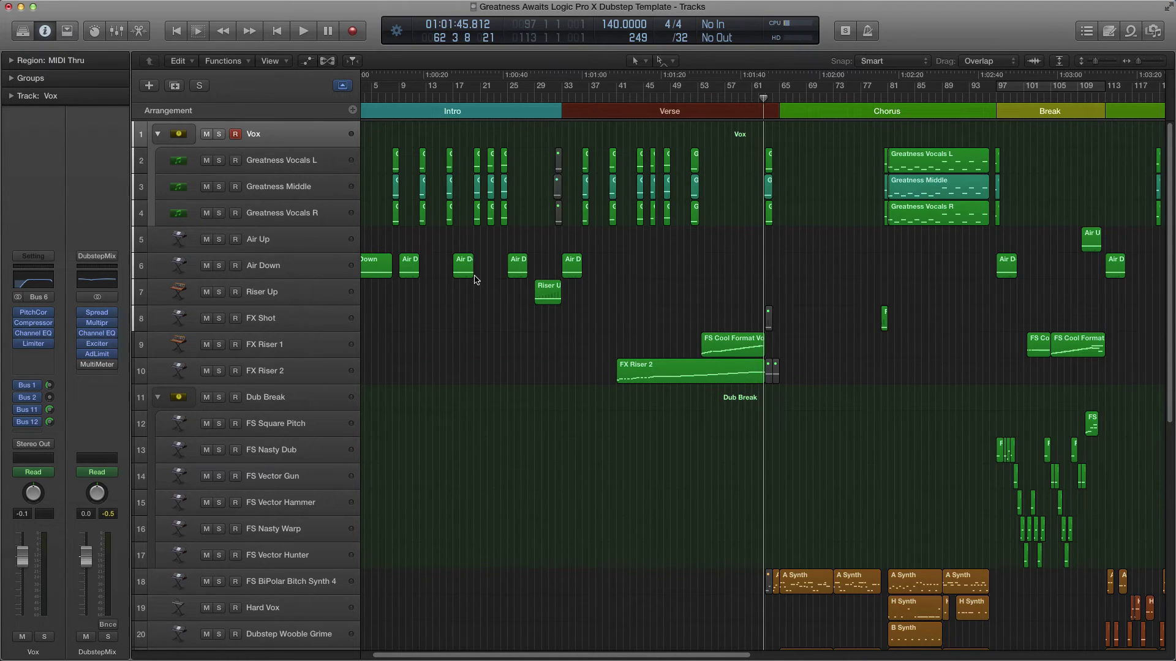
pyautogui.press('super+Right')
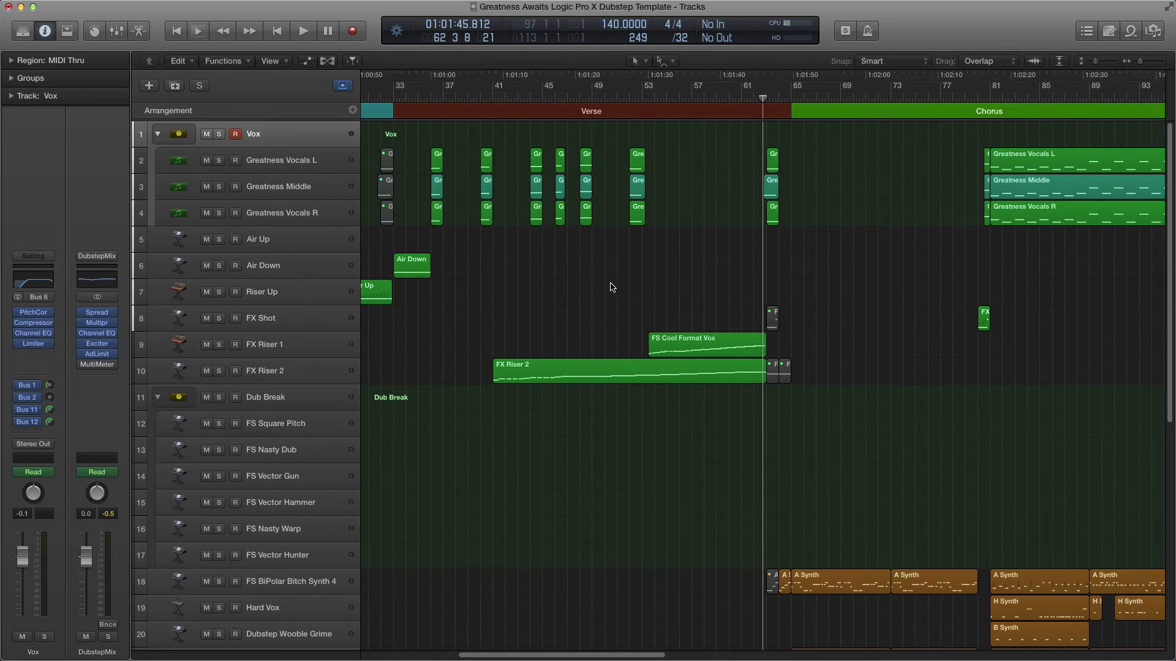
pyautogui.hscroll(3, 611, 283)
pyautogui.hscroll(7, 618, 284)
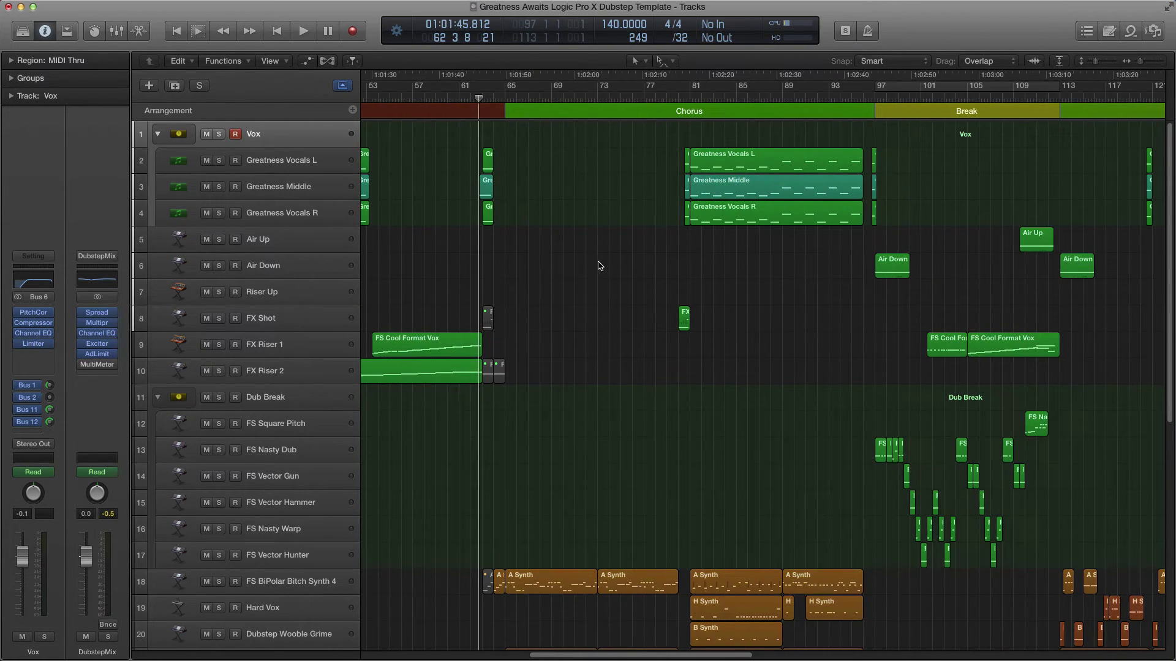
pyautogui.press('super+Left')
pyautogui.hscroll(-8, 588, 257)
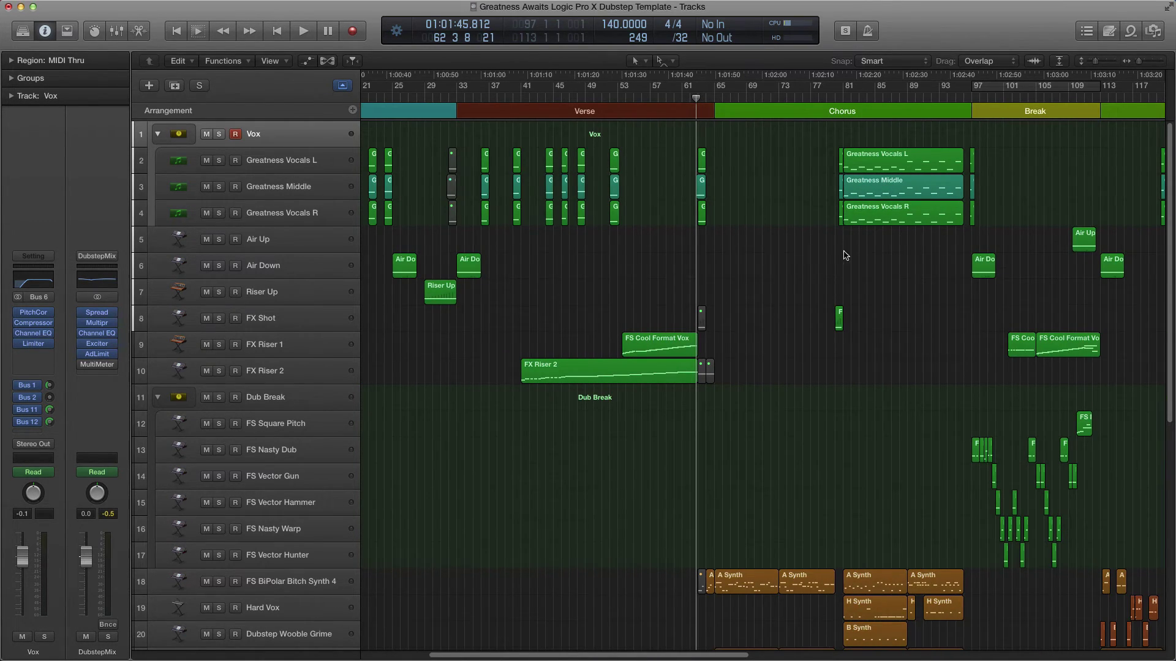
pyautogui.hscroll(9, 730, 180)
pyautogui.click(570, 101)
pyautogui.press('space')
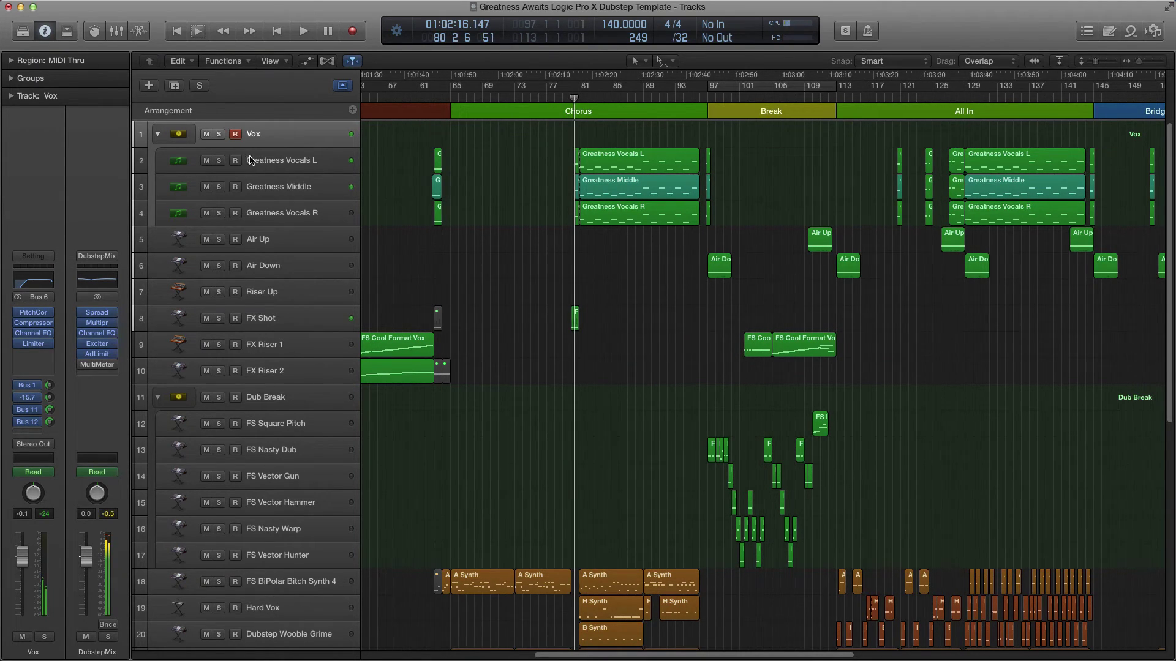
pyautogui.click(219, 134)
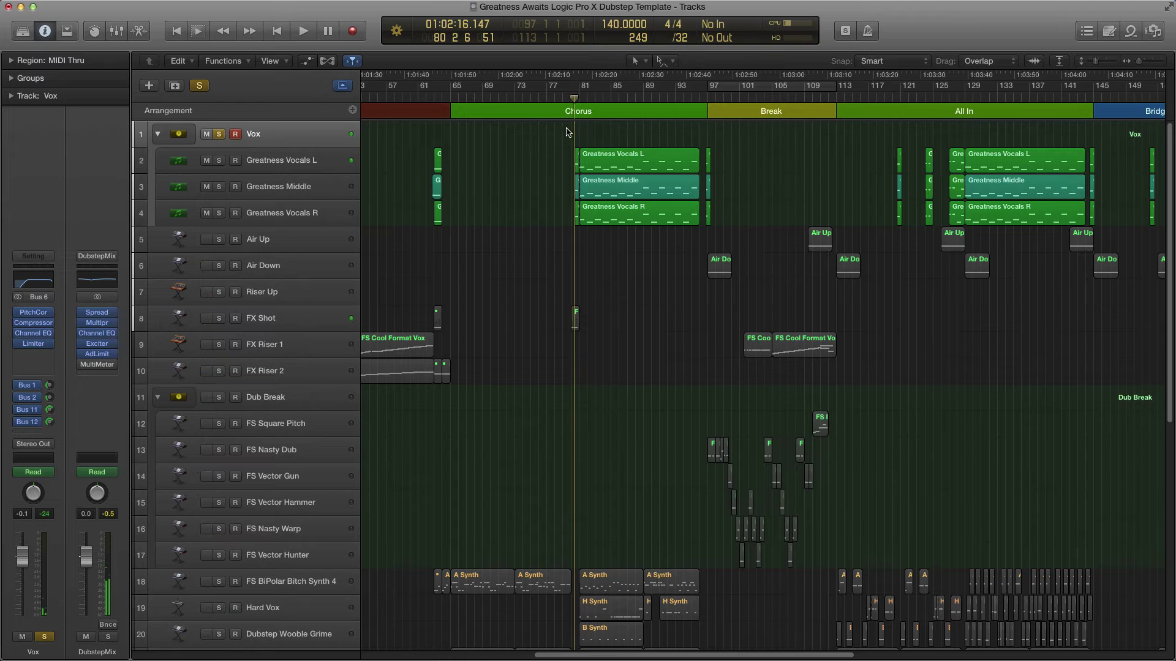
pyautogui.press('space')
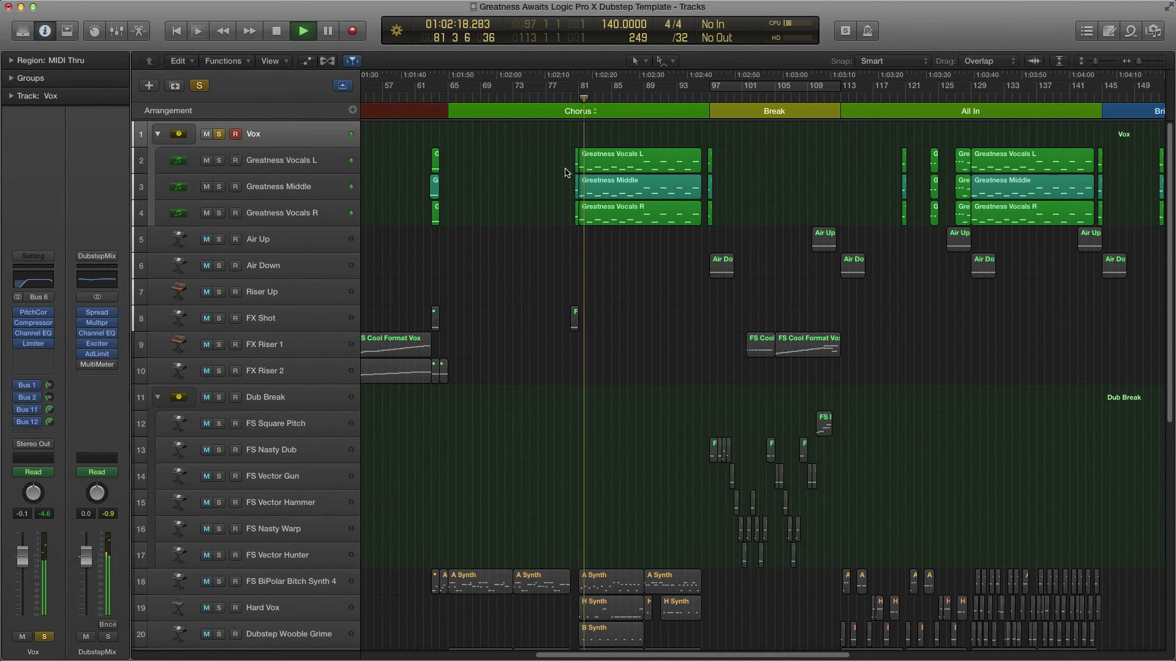
pyautogui.press('space')
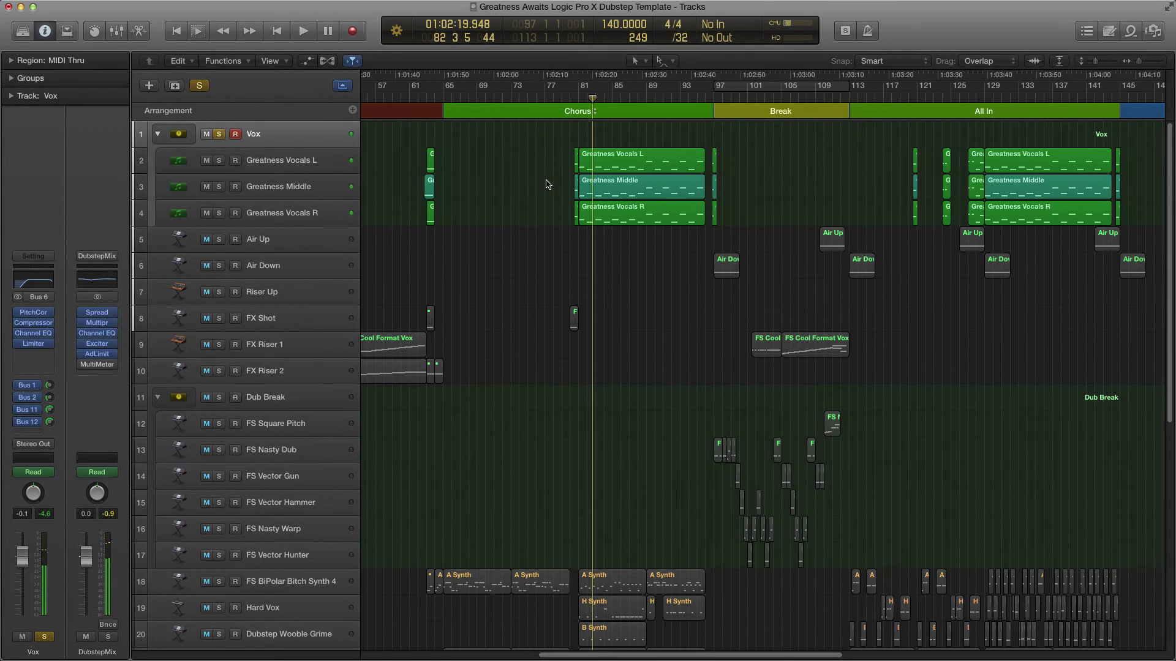
# - Play the first soloed vocal phrase of the Intro from just before bar 8, and stop playback
pyautogui.hscroll(-2, 557, 184)
pyautogui.hscroll(-10, 558, 186)
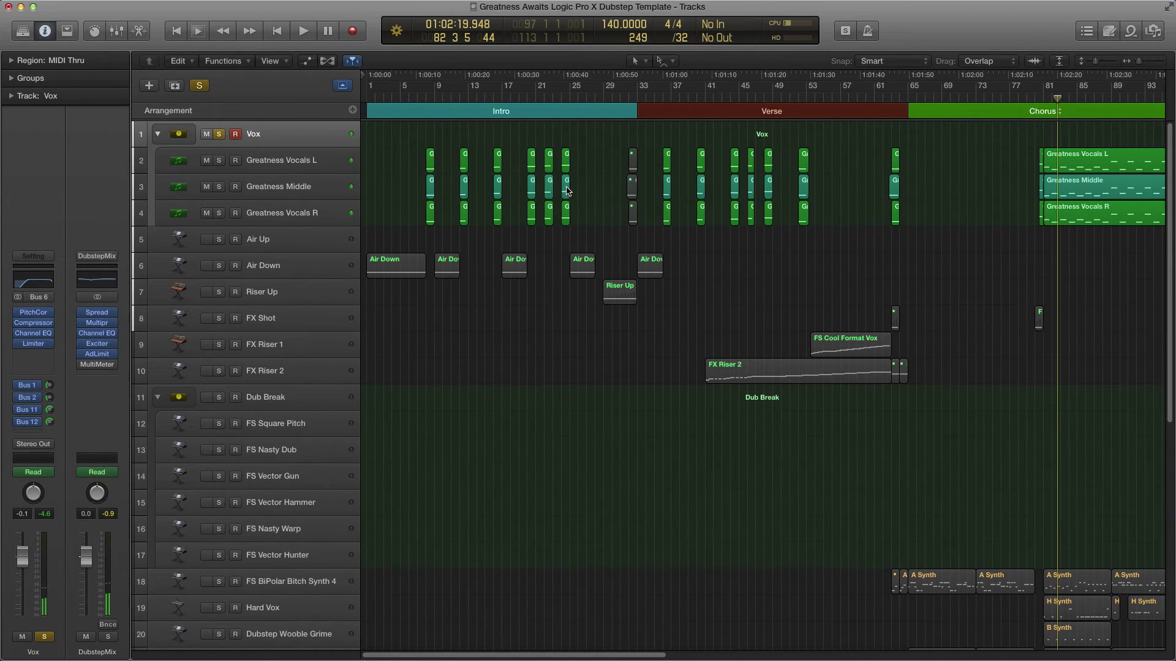
pyautogui.click(423, 103)
pyautogui.press('space')
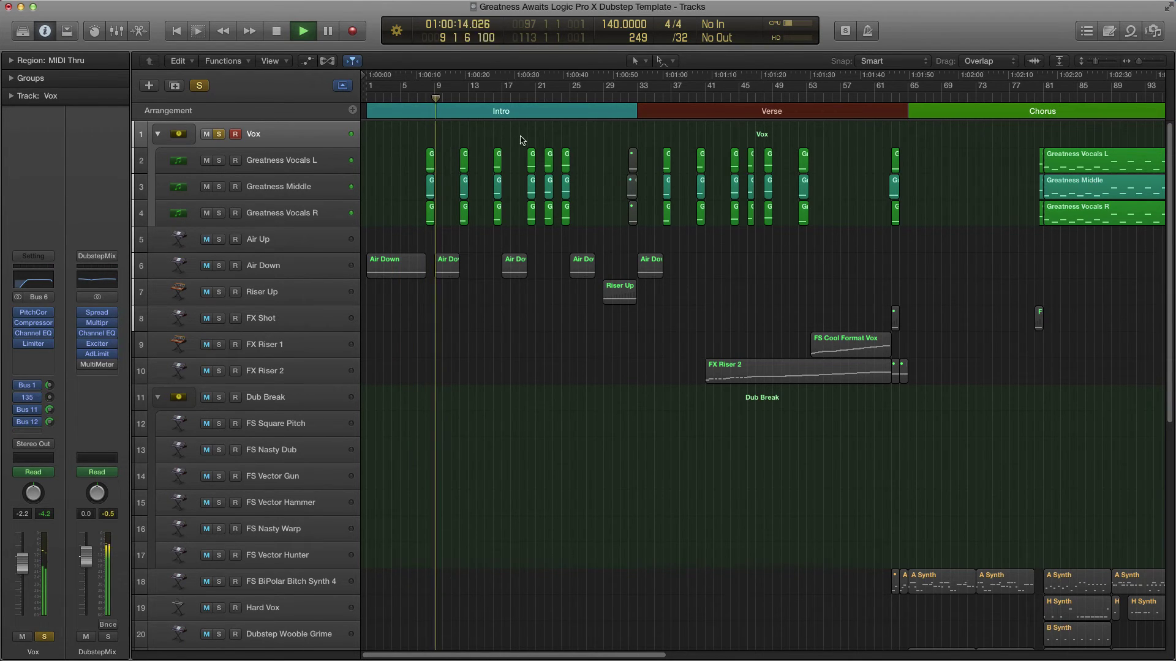
pyautogui.press('space')
# - Play the following Intro vocal phrases from just before bars 12, 16 and 20, and stop playback
pyautogui.click(458, 99)
pyautogui.press('space')
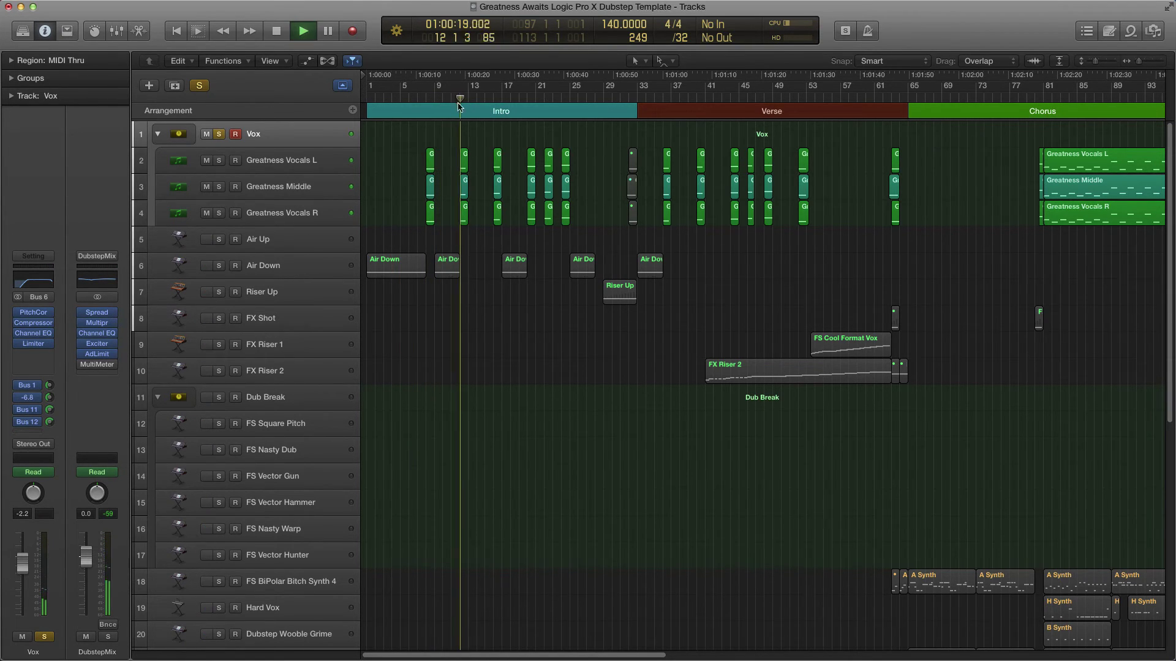
pyautogui.scroll(1, 490, 146)
pyautogui.scroll(1, 490, 145)
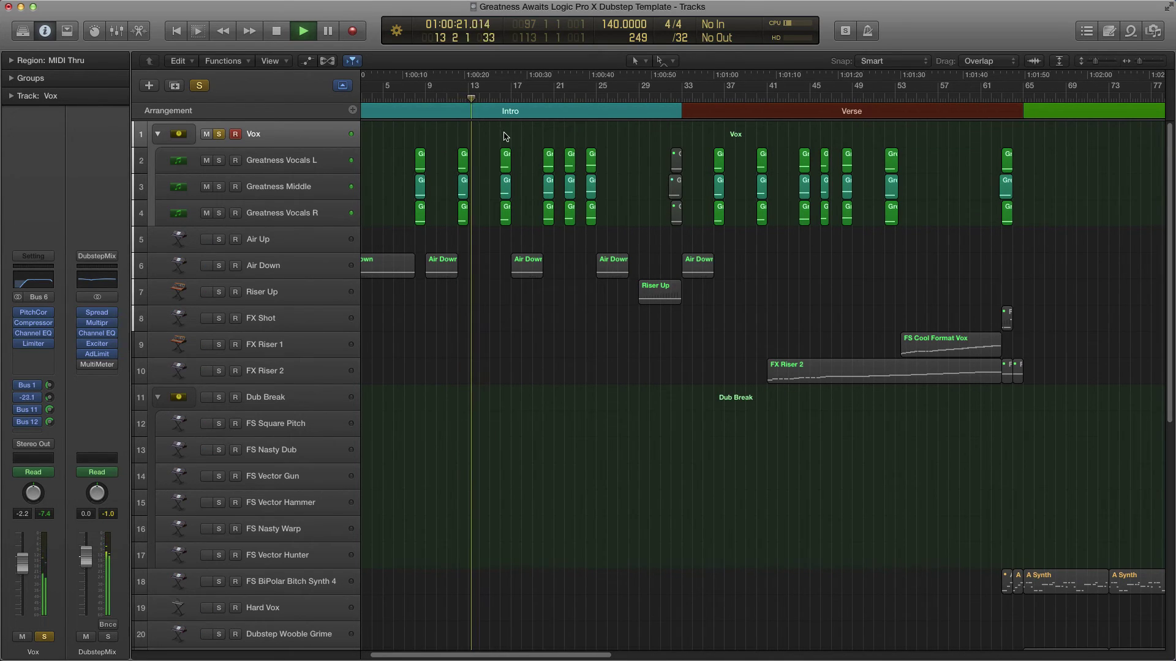
pyautogui.click(497, 101)
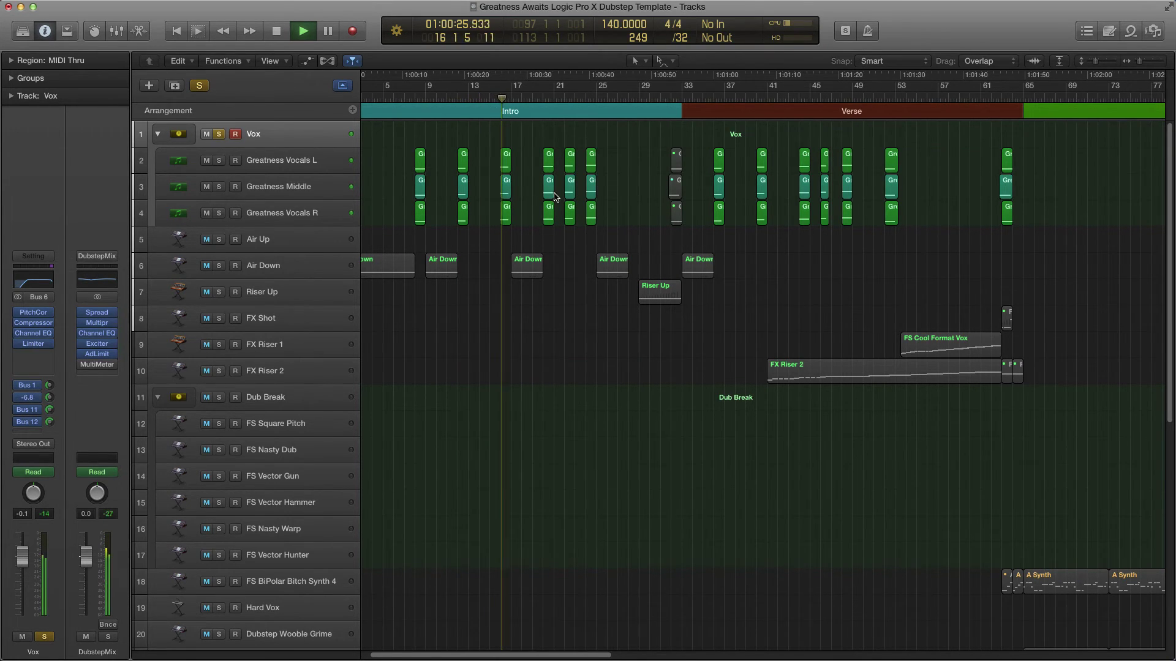
pyautogui.scroll(2, 545, 188)
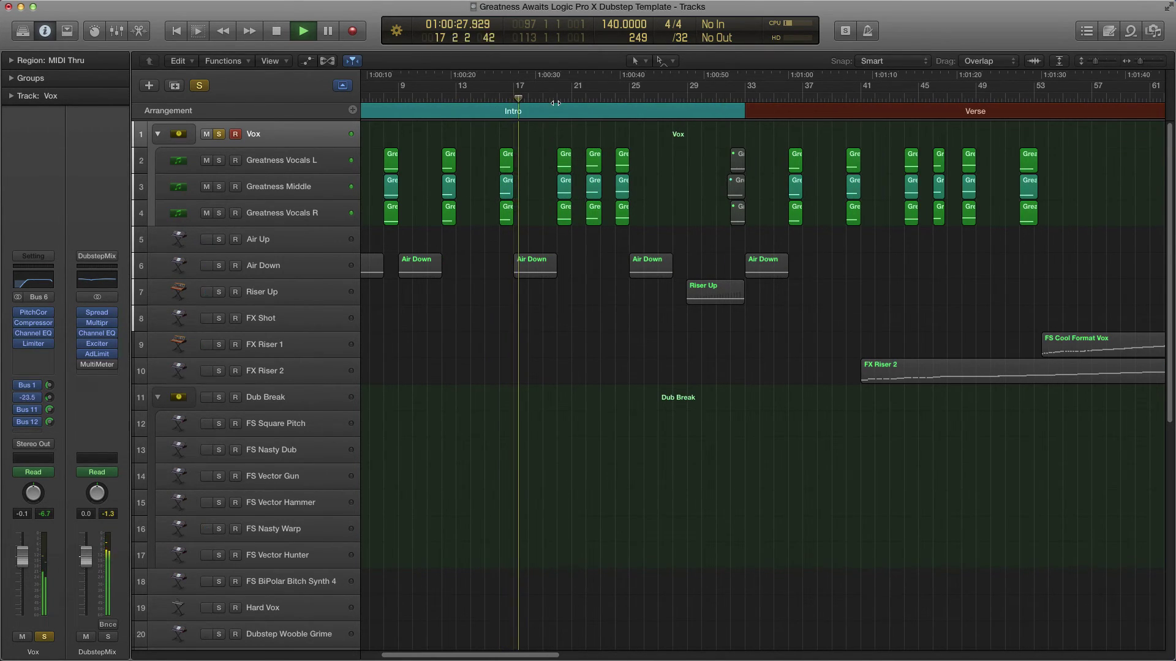
pyautogui.click(550, 100)
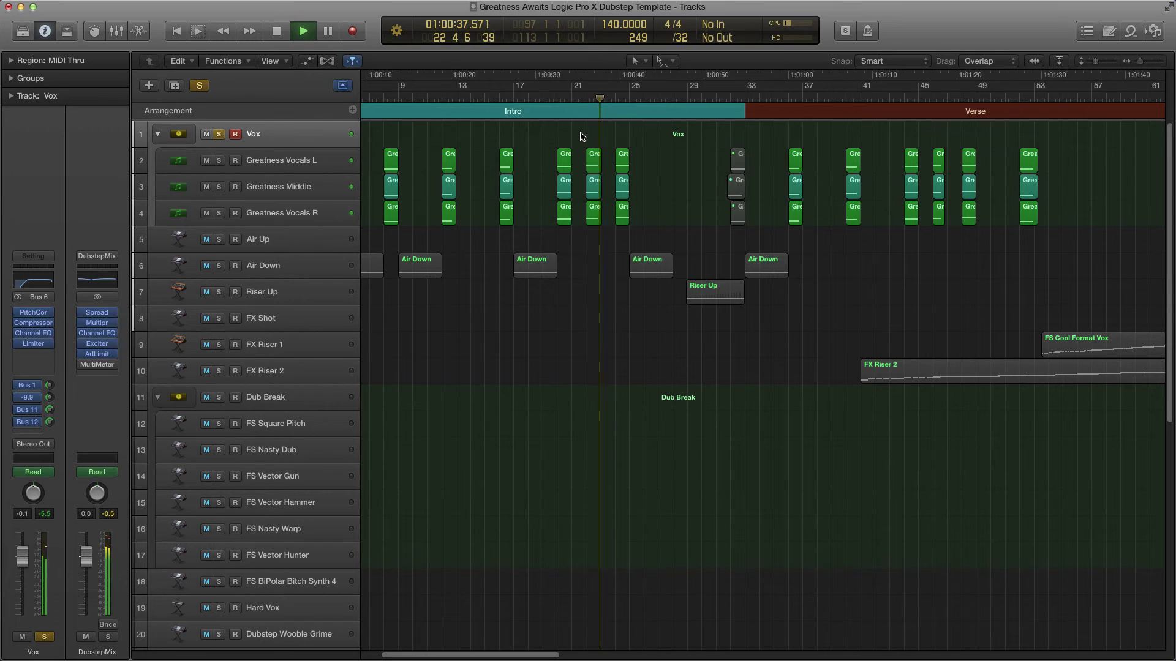
pyautogui.press('space')
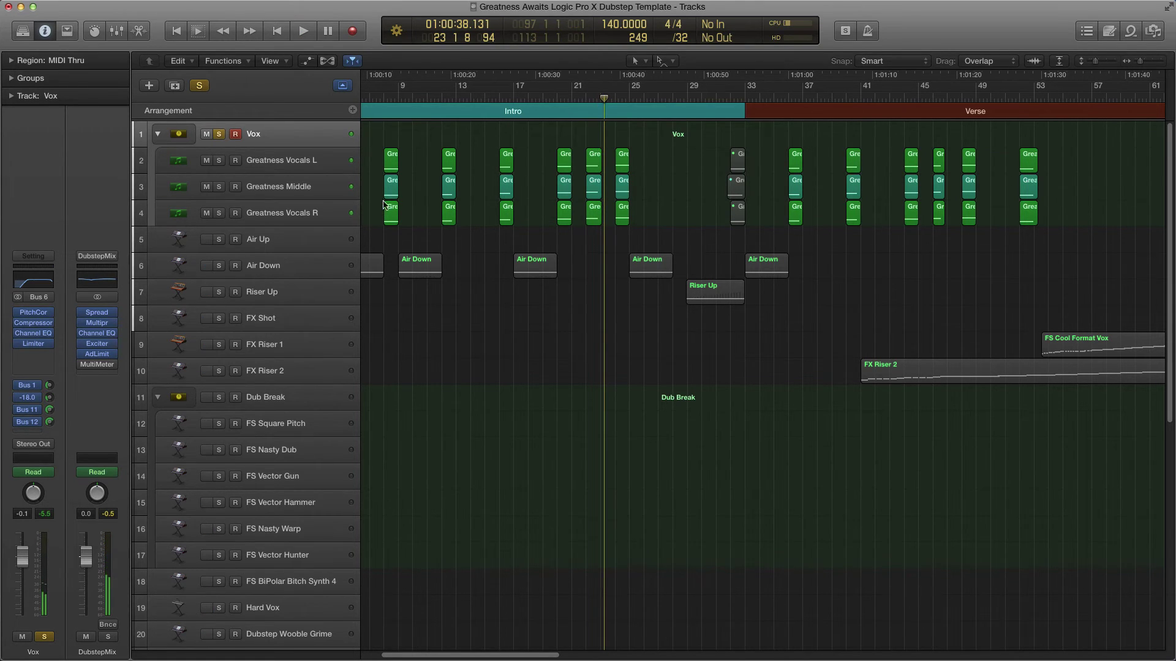
# - Go through the three Greatness vocal tracks inside the Vox stack and open the EXS24 on Greatness Vocals R
pyautogui.press('super+Right')
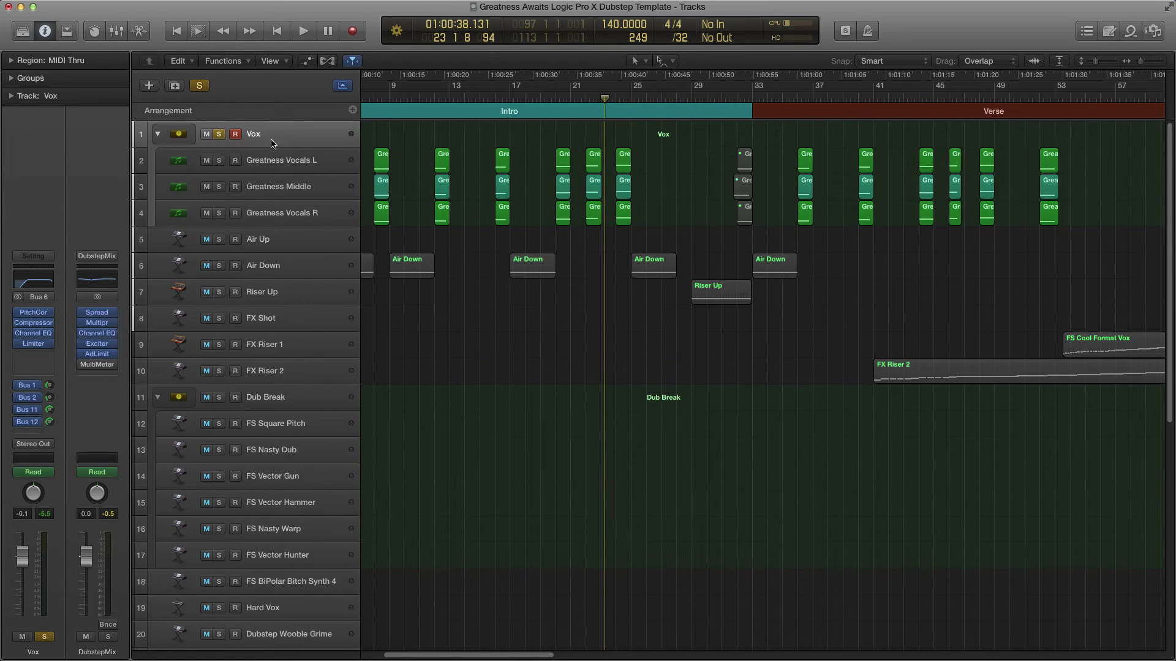
pyautogui.click(276, 160)
pyautogui.click(277, 187)
pyautogui.click(281, 212)
pyautogui.moveTo(38, 320)
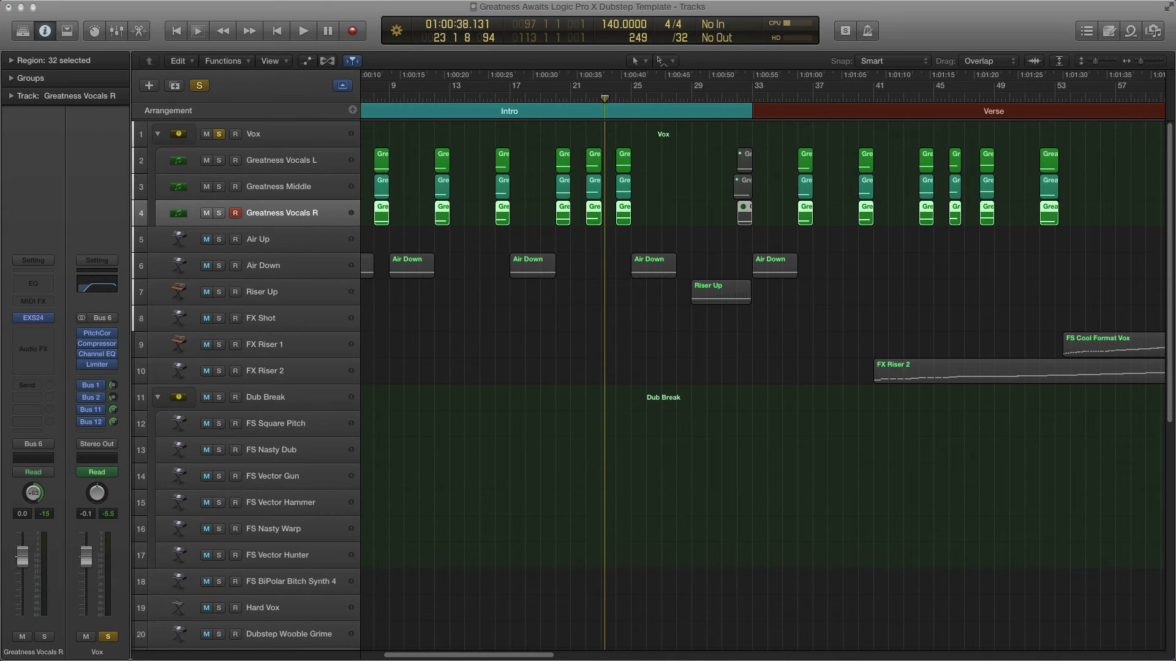
pyautogui.click(34, 318)
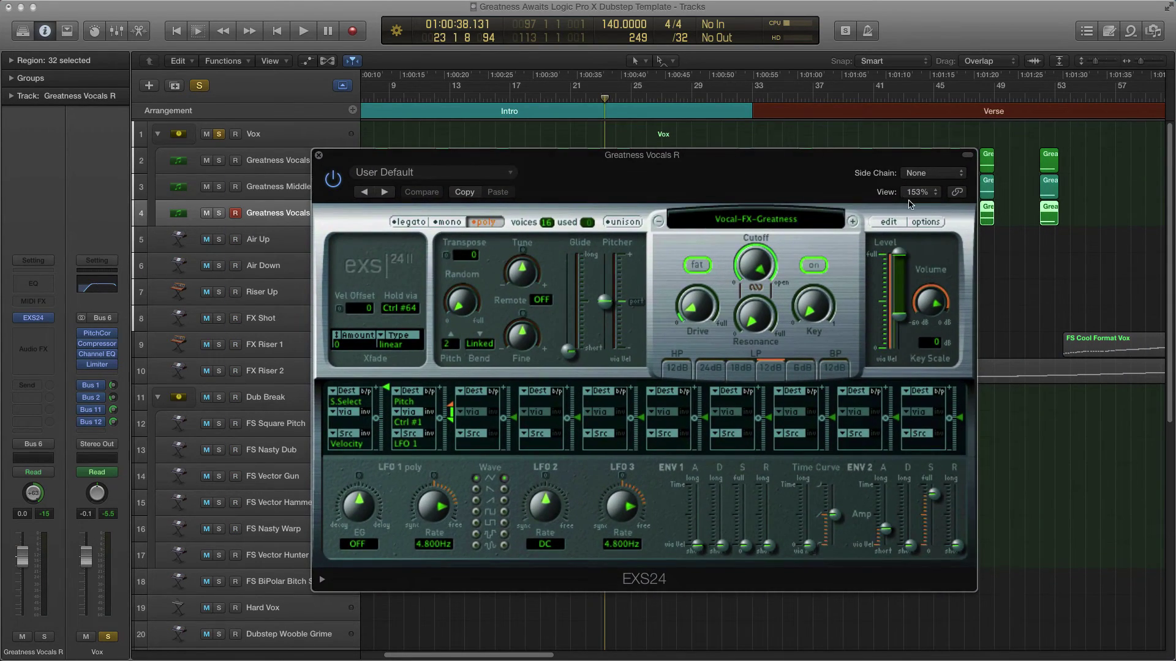
# - Open the Vocal-FX-Greatness instrument for editing, show the Zone: Sample columns, examine the zones' start and end points, and close the editor
pyautogui.click(889, 222)
pyautogui.click(467, 138)
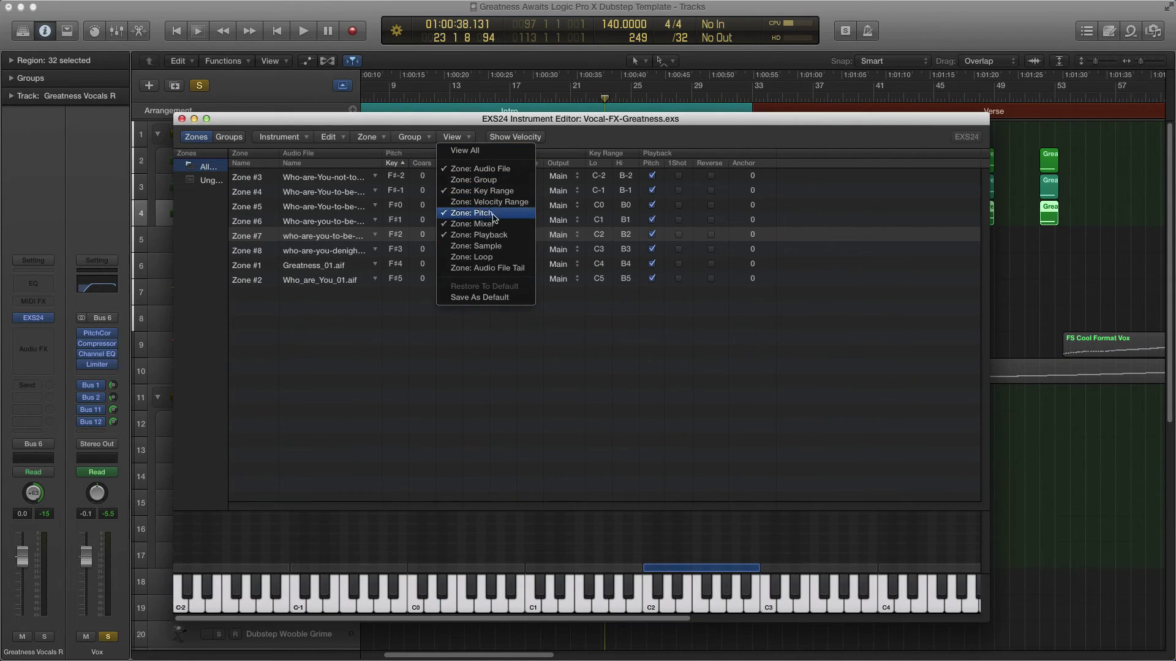
pyautogui.click(487, 247)
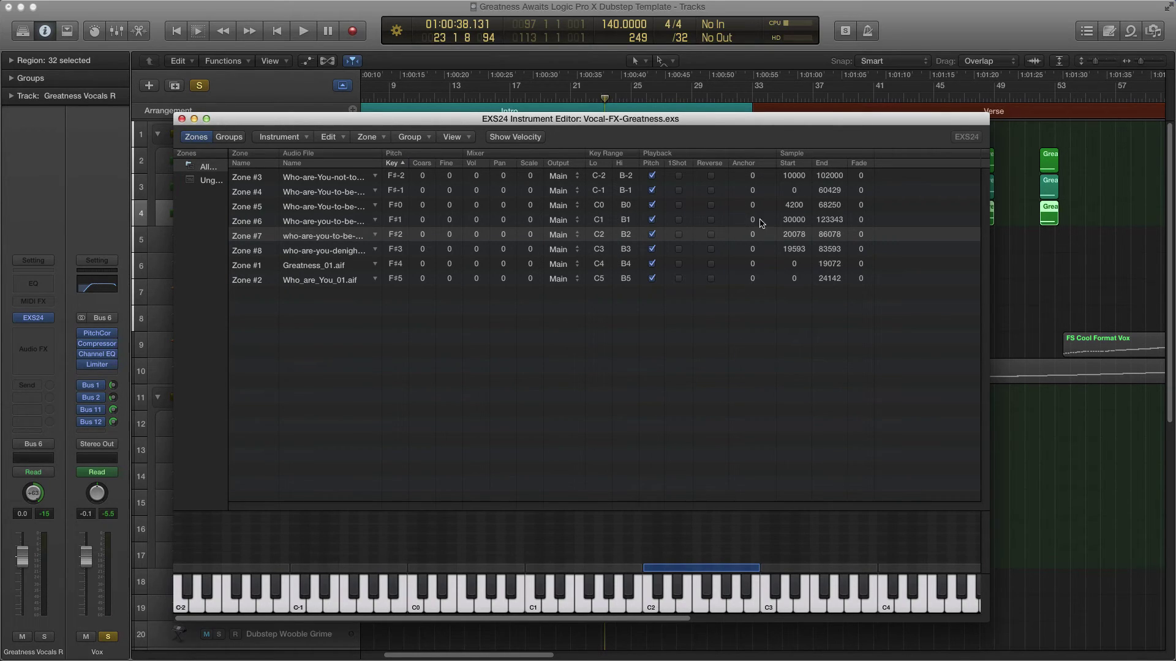
pyautogui.moveTo(765, 122); pyautogui.dragTo(798, 130)
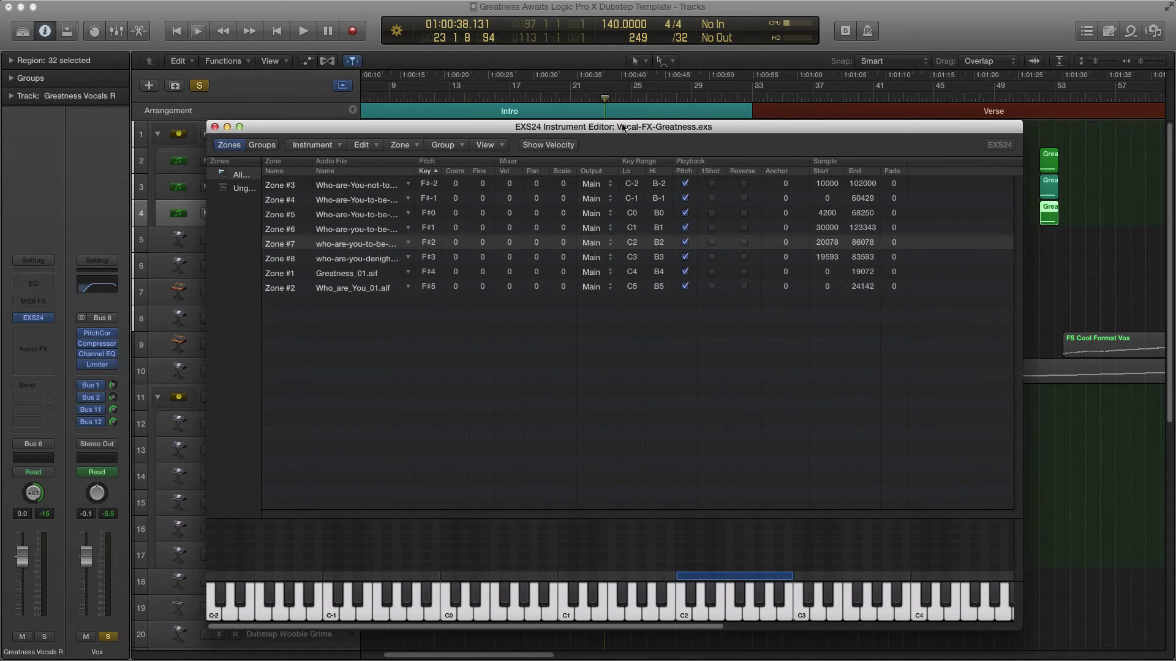
pyautogui.moveTo(622, 129); pyautogui.dragTo(620, 134)
pyautogui.click(212, 132)
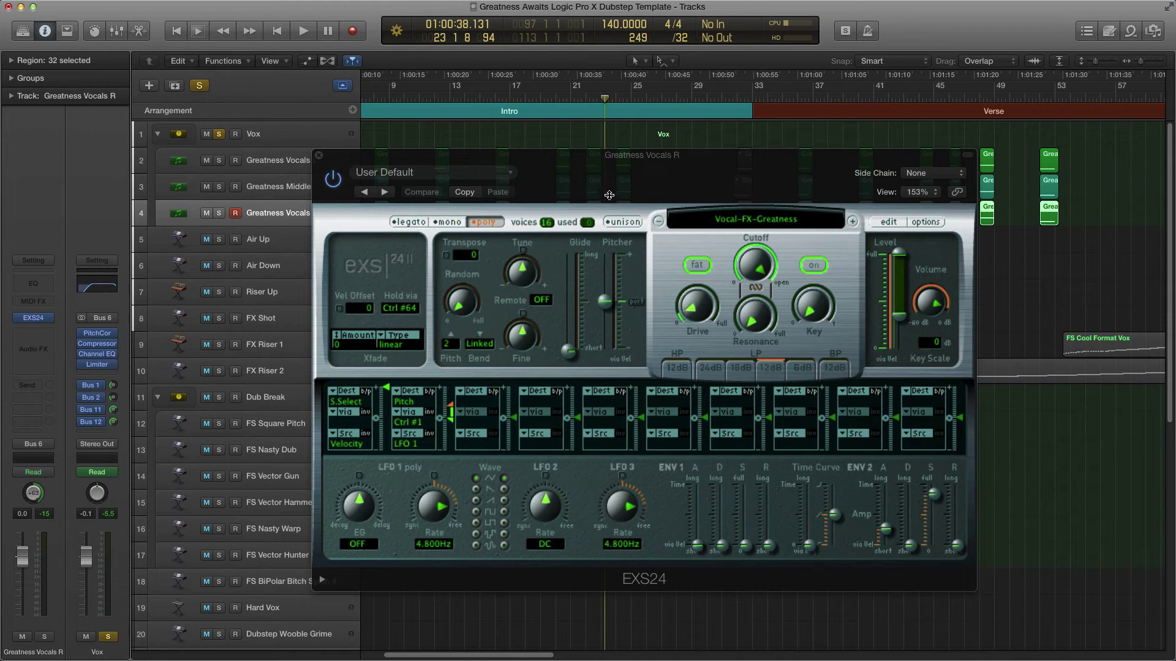
# - Move the EXS24 window of Greatness Vocals R aside and hide the plug-in windows
pyautogui.moveTo(578, 155); pyautogui.dragTo(620, 164)
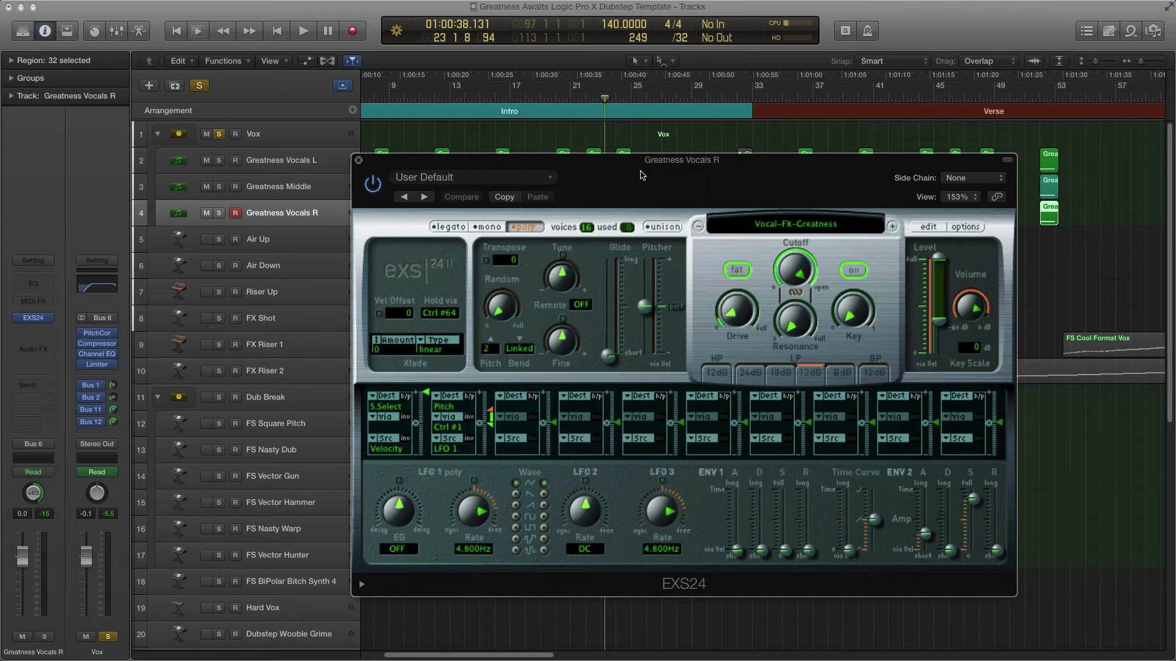
pyautogui.moveTo(677, 158); pyautogui.dragTo(690, 179)
pyautogui.moveTo(693, 179); pyautogui.dragTo(161, 138)
pyautogui.press('v')
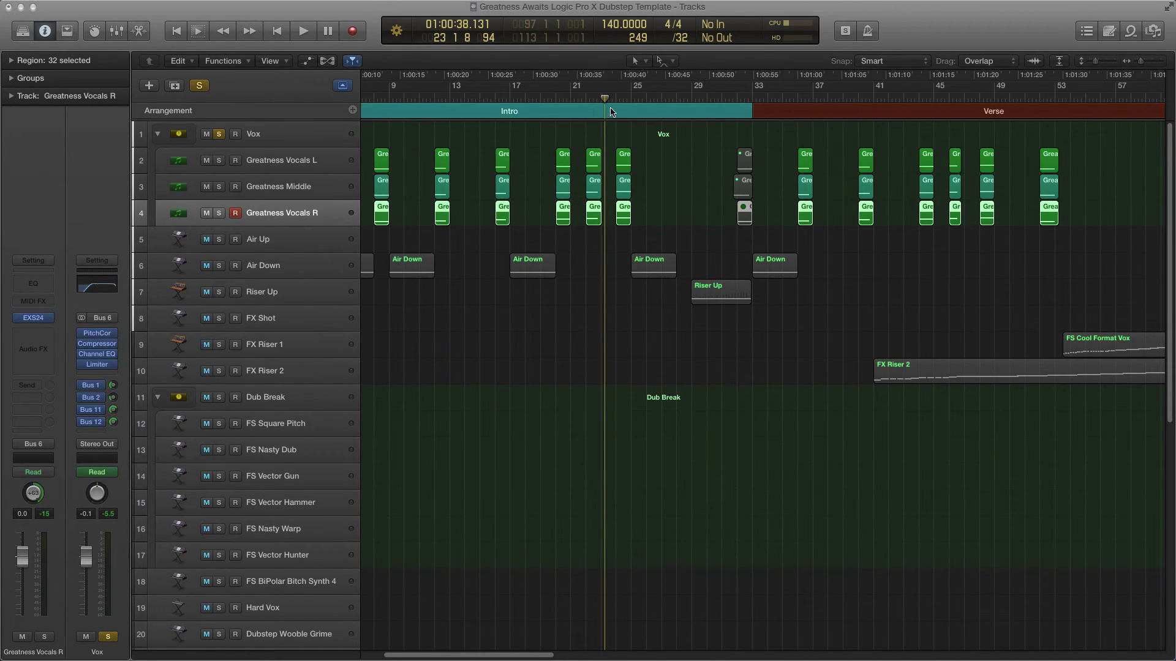
# - Select the Greatness Middle track, audition its vocal samples with MIDI notes and view its regions from the start of the Intro
pyautogui.scroll(-1, 841, 174)
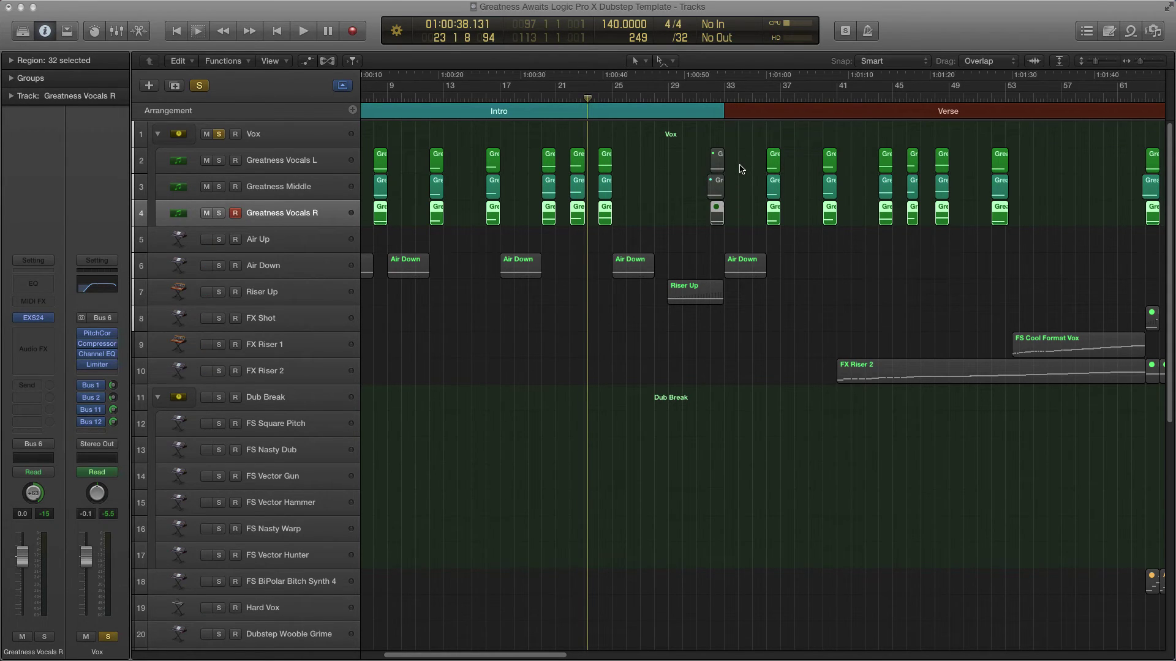
pyautogui.click(314, 192)
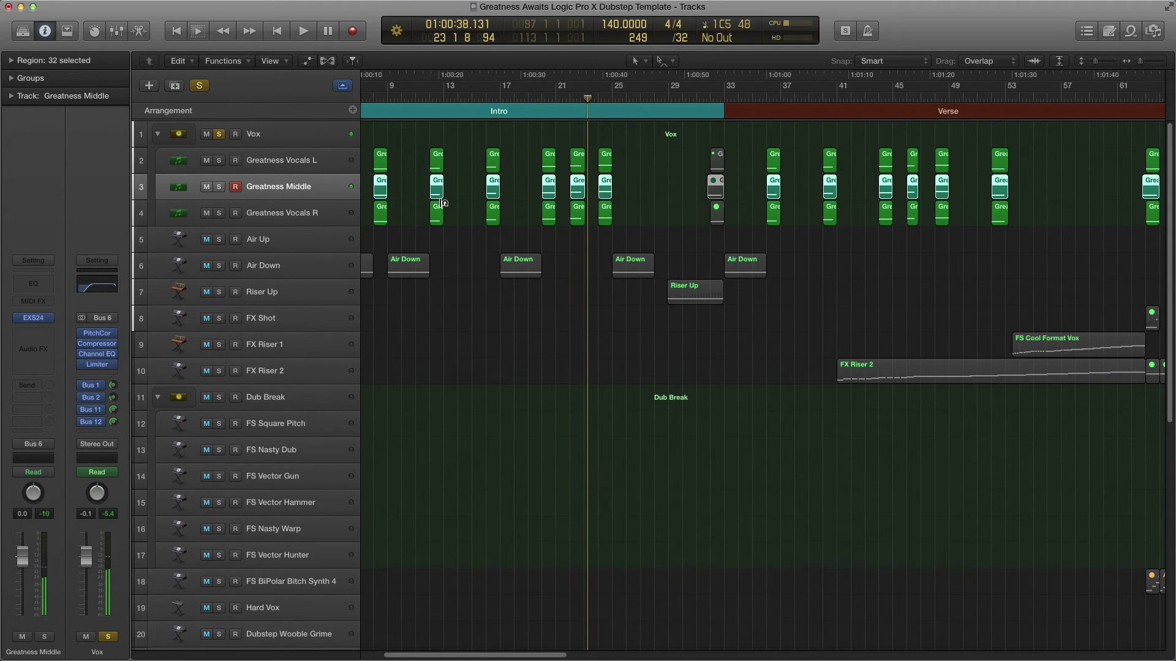
pyautogui.hscroll(-5, 438, 202)
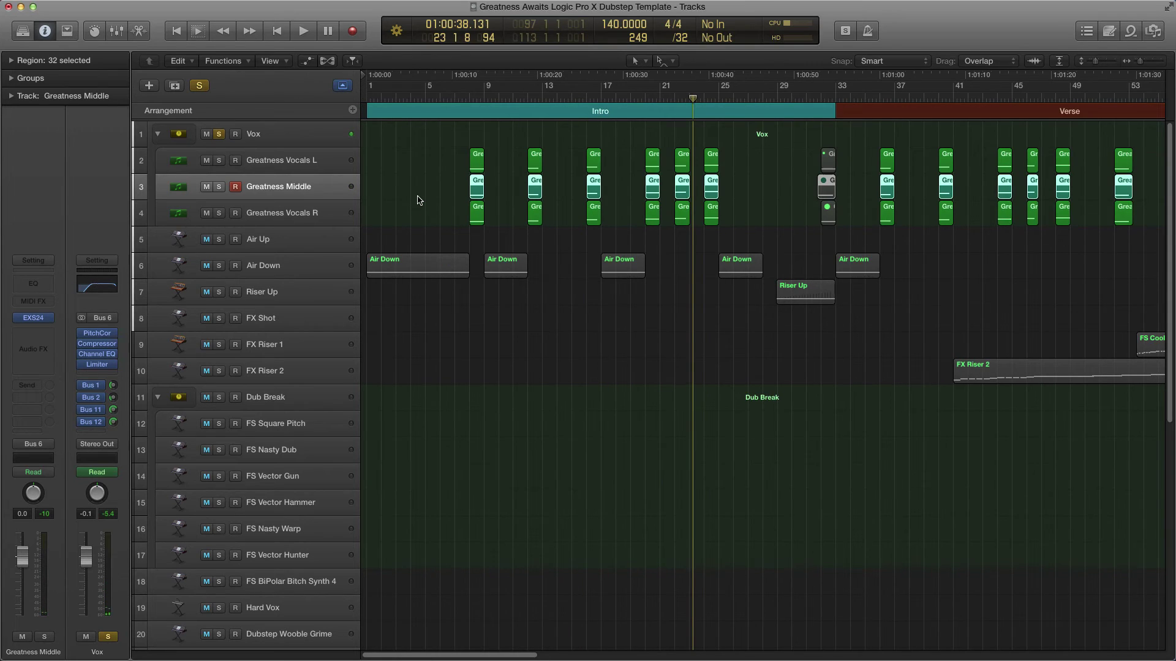
# - Select the Vox stack and go through its insert effects and its Bus 1 and Bus 2 sends
pyautogui.scroll(2, 432, 203)
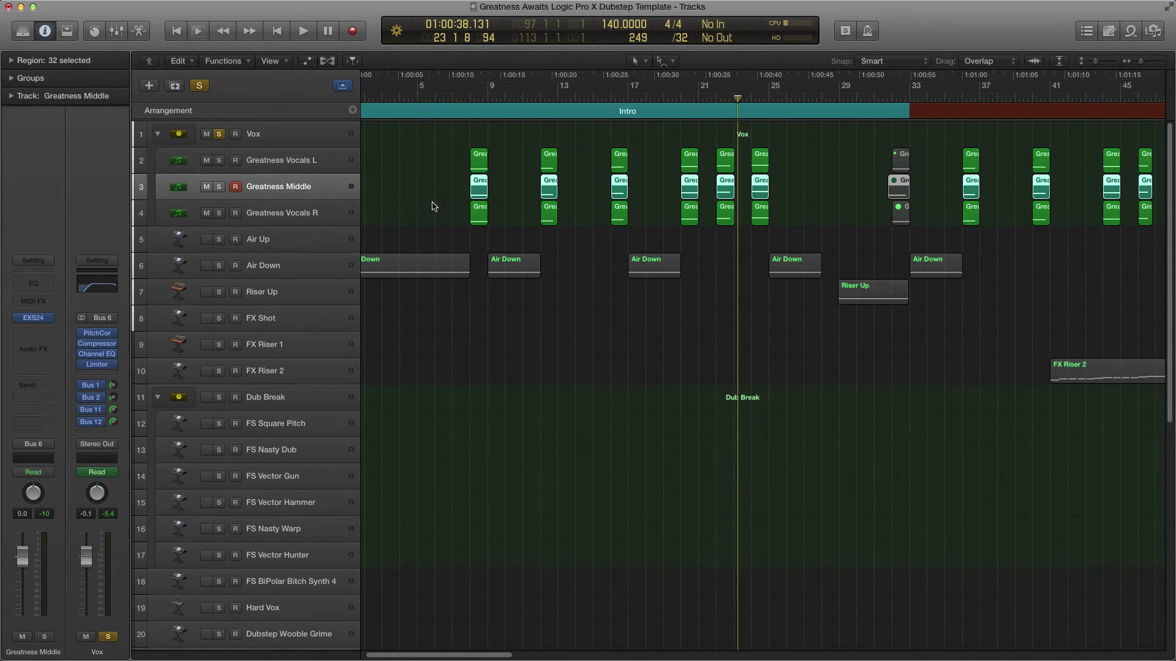
pyautogui.scroll(3, 432, 206)
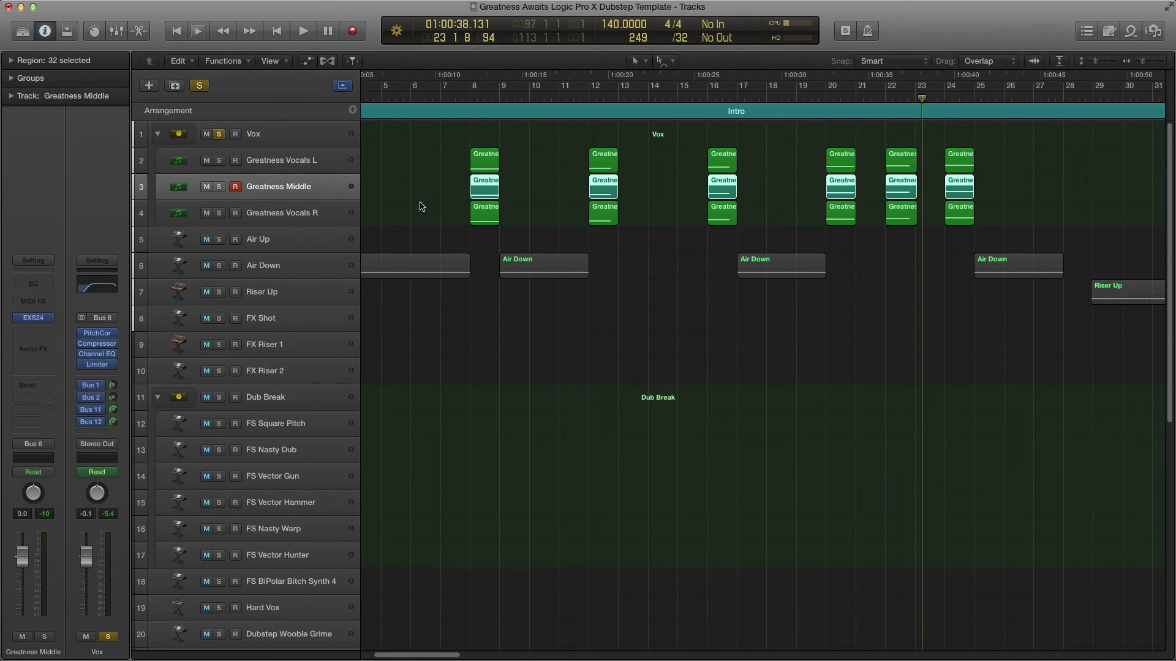
pyautogui.scroll(1, 436, 194)
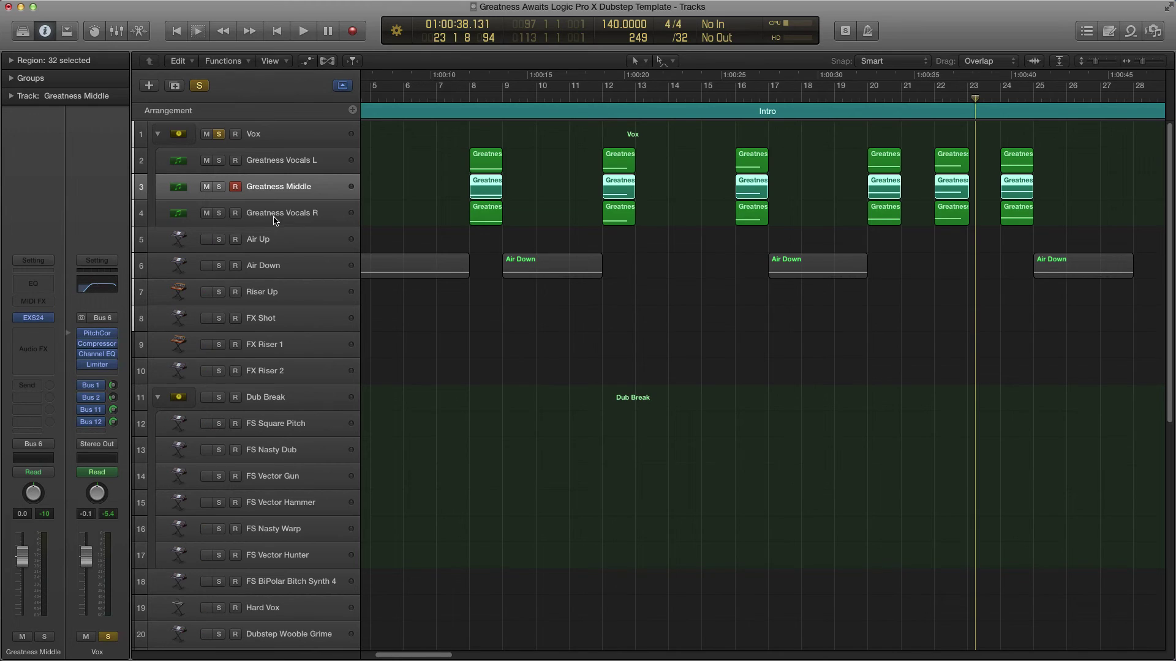
pyautogui.click(268, 135)
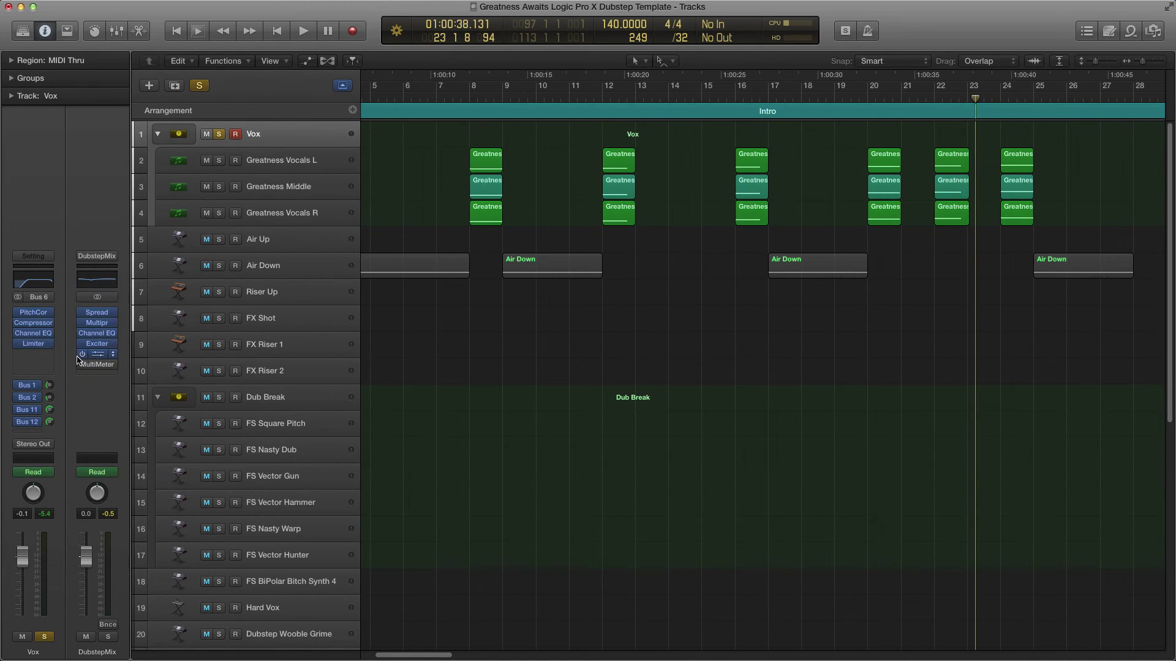
pyautogui.moveTo(35, 326)
pyautogui.moveTo(37, 347)
pyautogui.moveTo(40, 393)
pyautogui.click(36, 389)
pyautogui.click(28, 387)
pyautogui.click(25, 401)
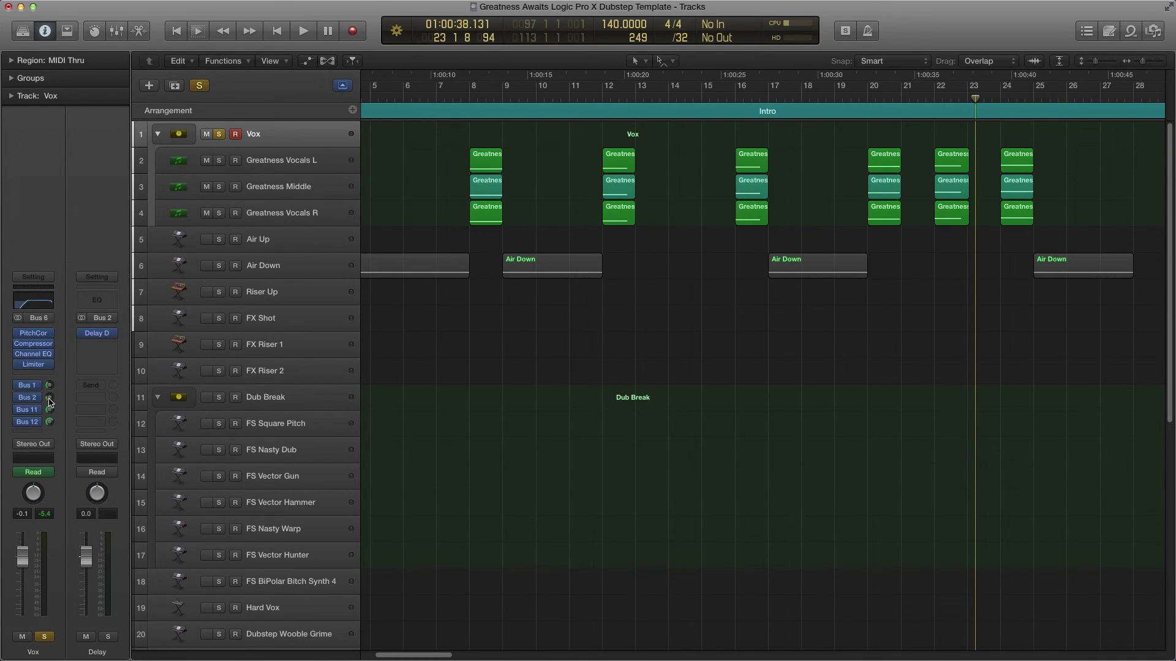
# - Show track automation, expand the Vox stack's lanes to view Send 2 (Delay) and Volume, and hide the automation again
pyautogui.press('a')
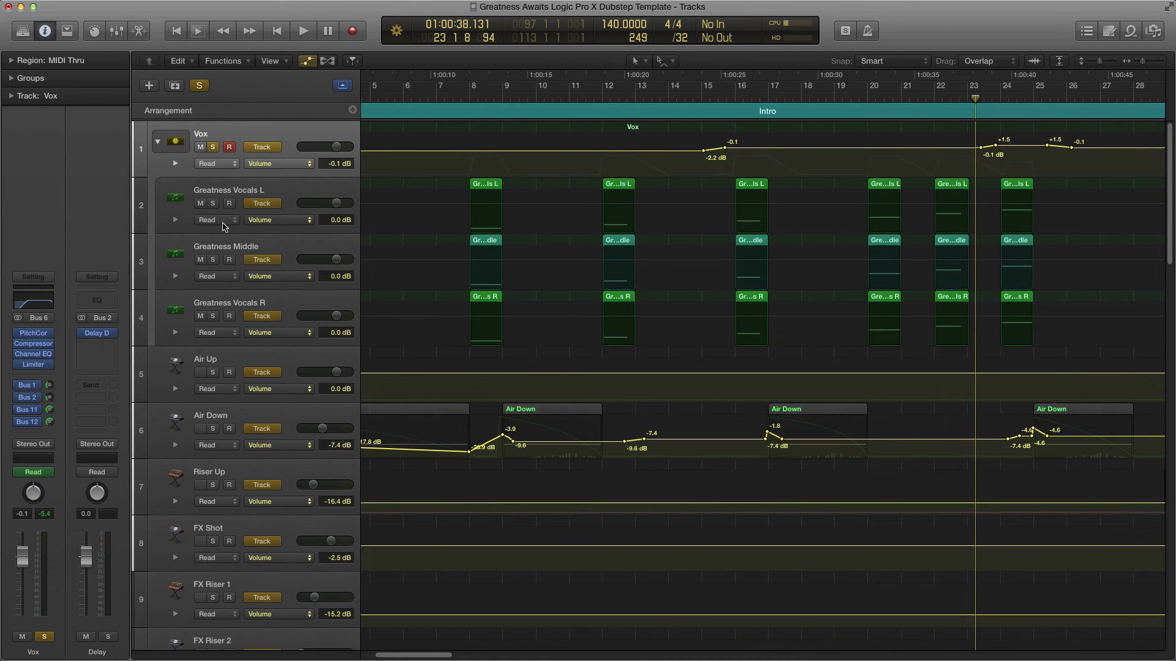
pyautogui.click(175, 163)
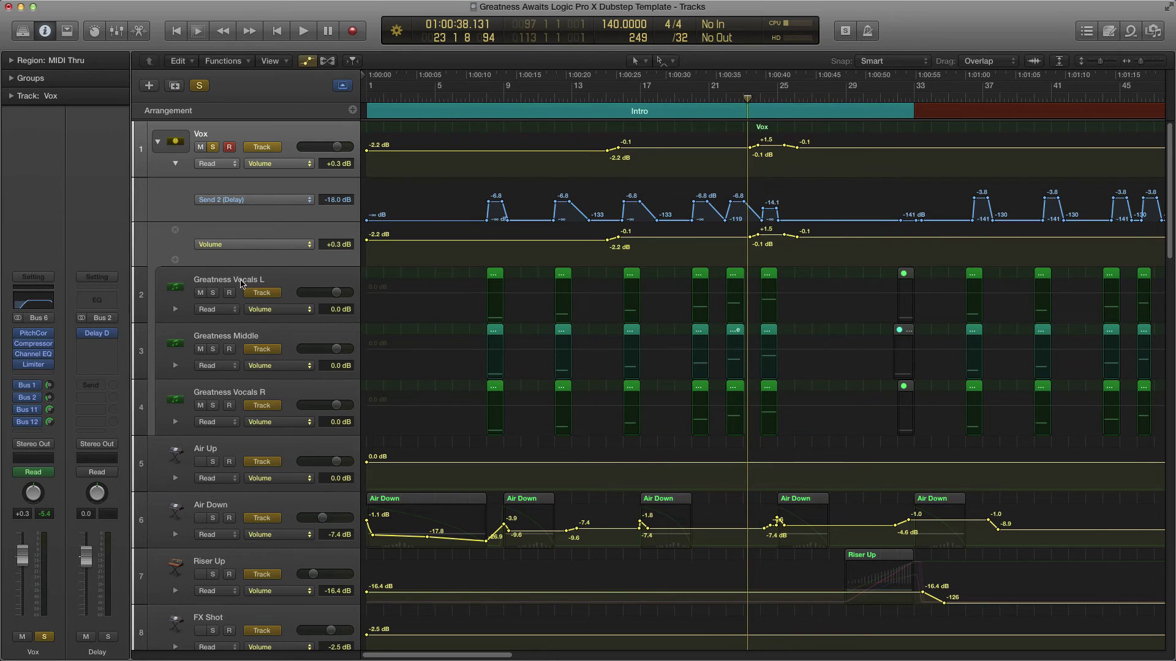
pyautogui.click(175, 164)
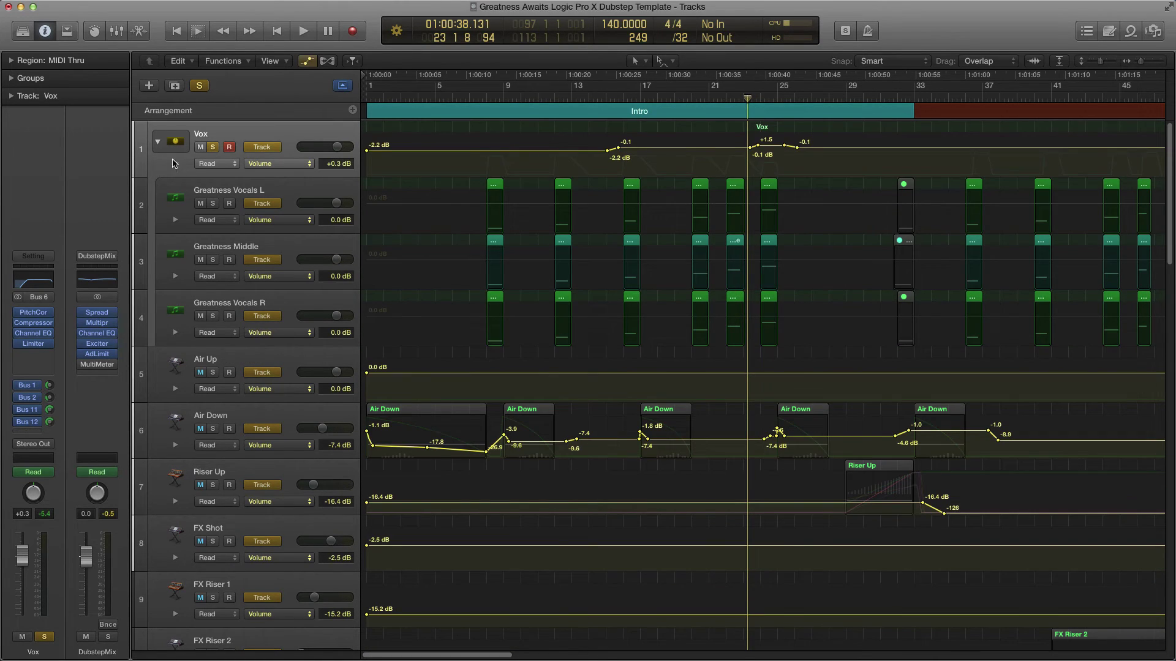
pyautogui.press('a')
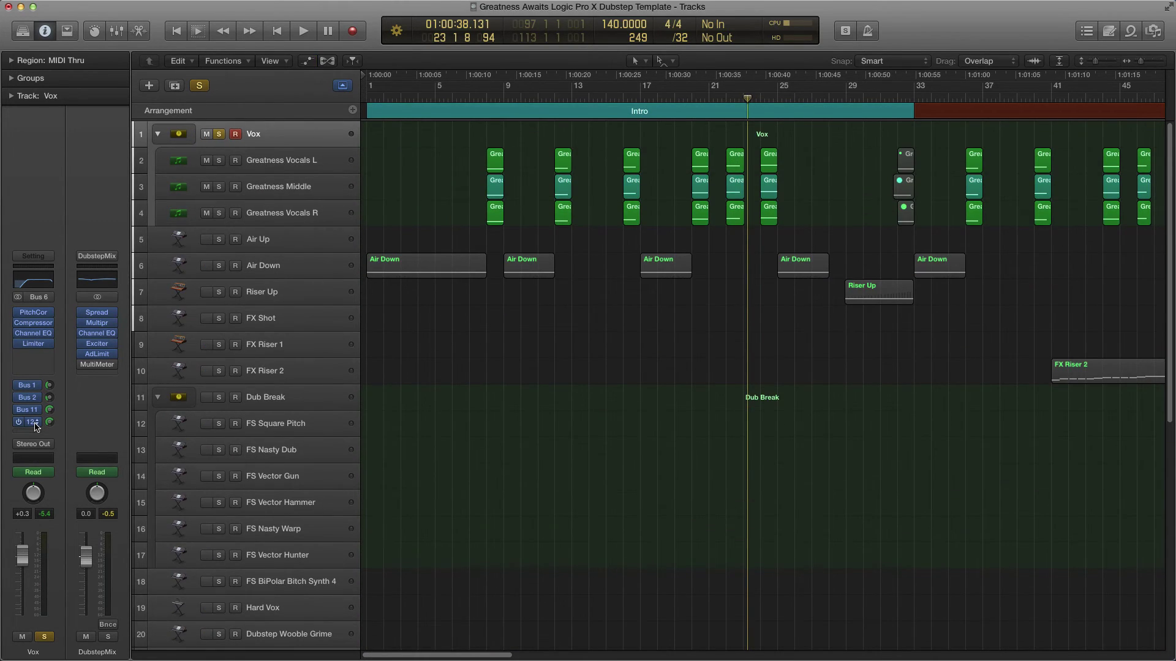
# - Check the pitch-shifter auxes fed by the Vox stack's Bus 12 and Bus 11 sends and unsolo the stack
pyautogui.click(34, 422)
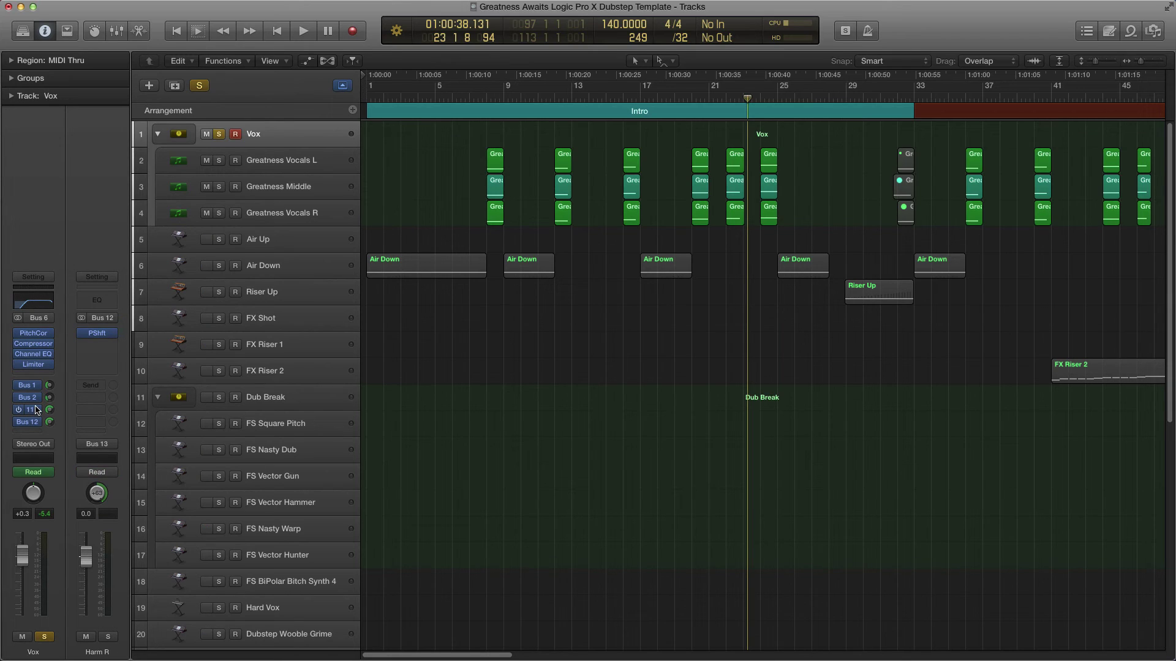
pyautogui.moveTo(109, 336)
pyautogui.moveTo(30, 426)
pyautogui.click(34, 422)
pyautogui.click(219, 134)
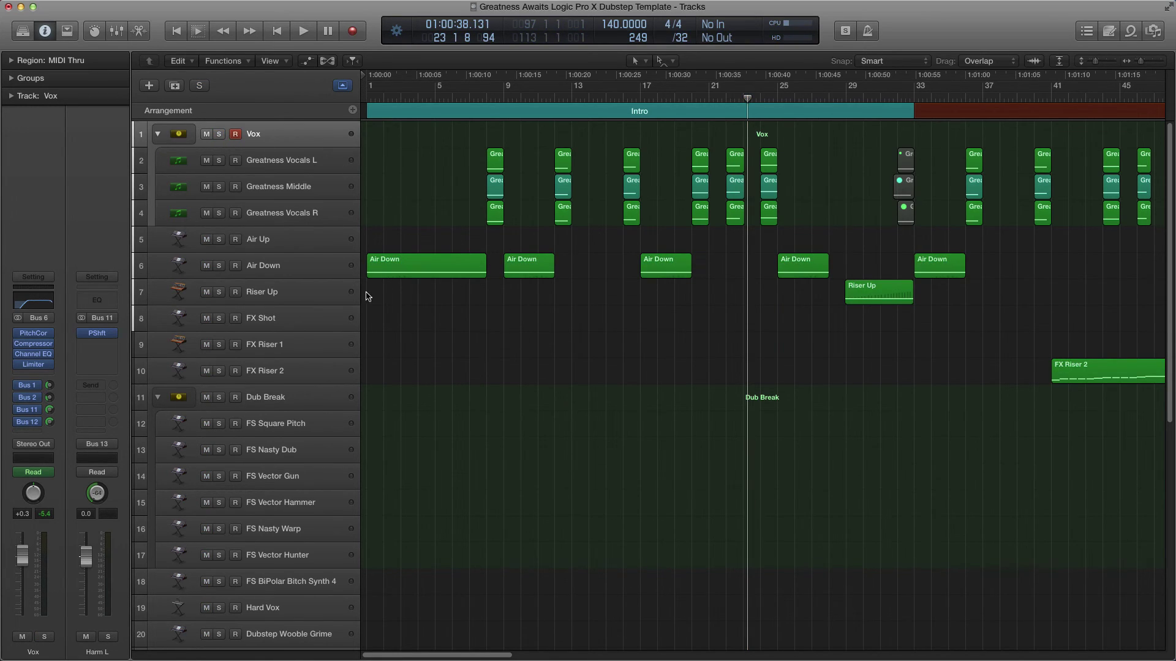
# - Return the playhead to the project start and open the mixer to review the track channels' plug-ins and sends
pyautogui.scroll(-5, 392, 314)
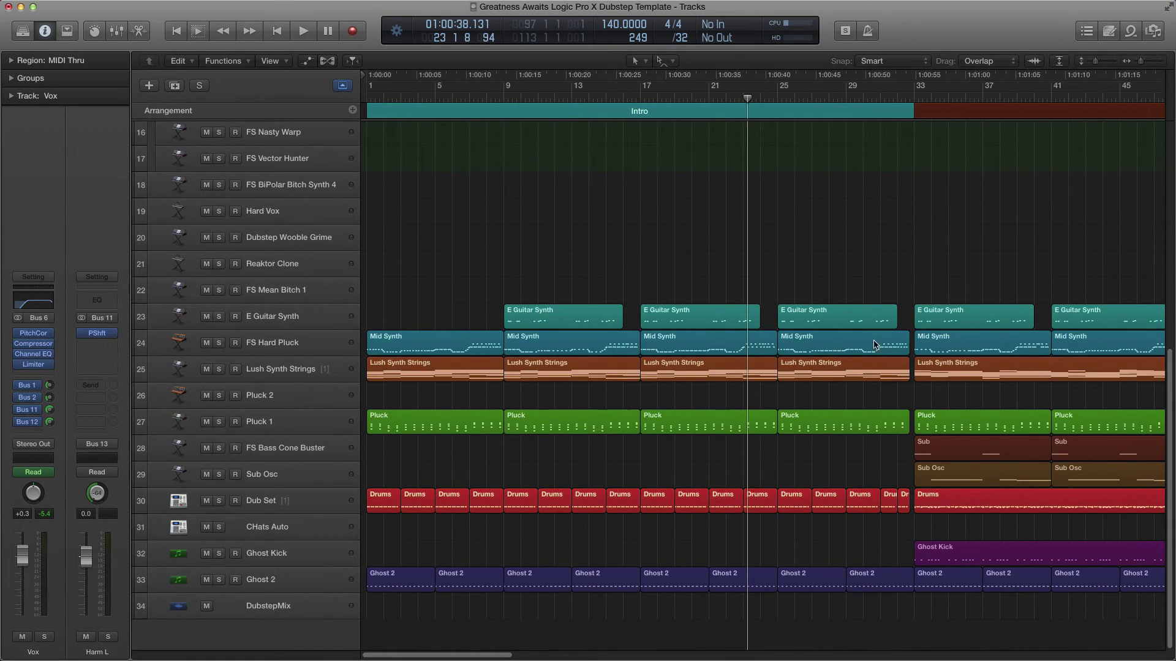
pyautogui.press('super+Left')
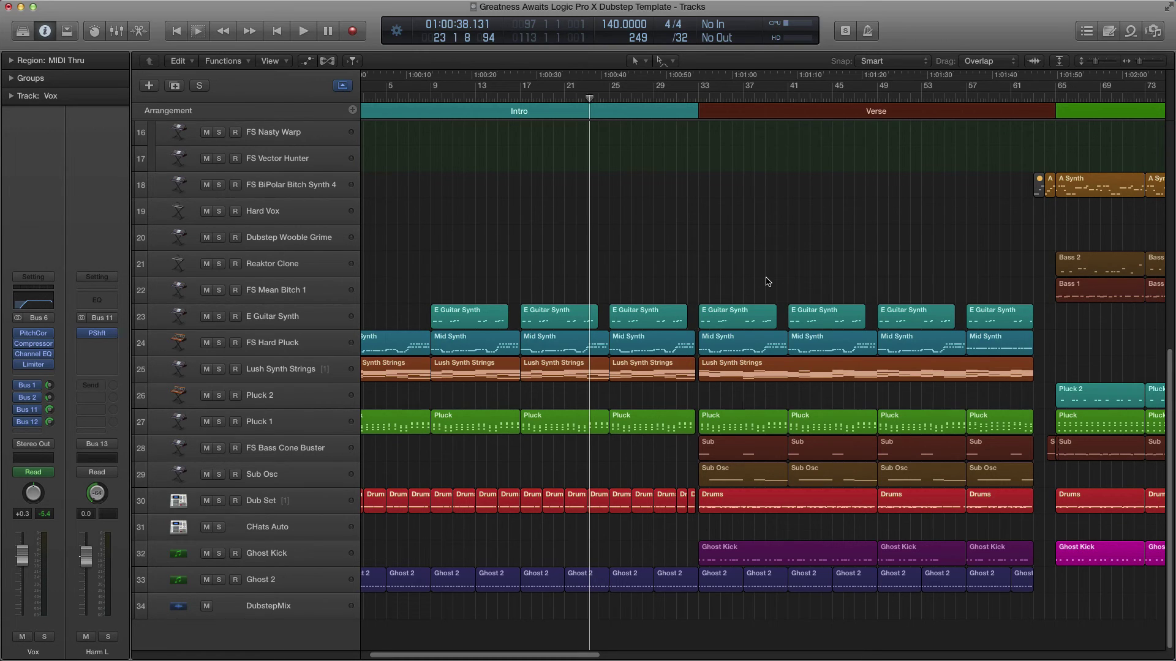
pyautogui.press('x')
pyautogui.press('Return')
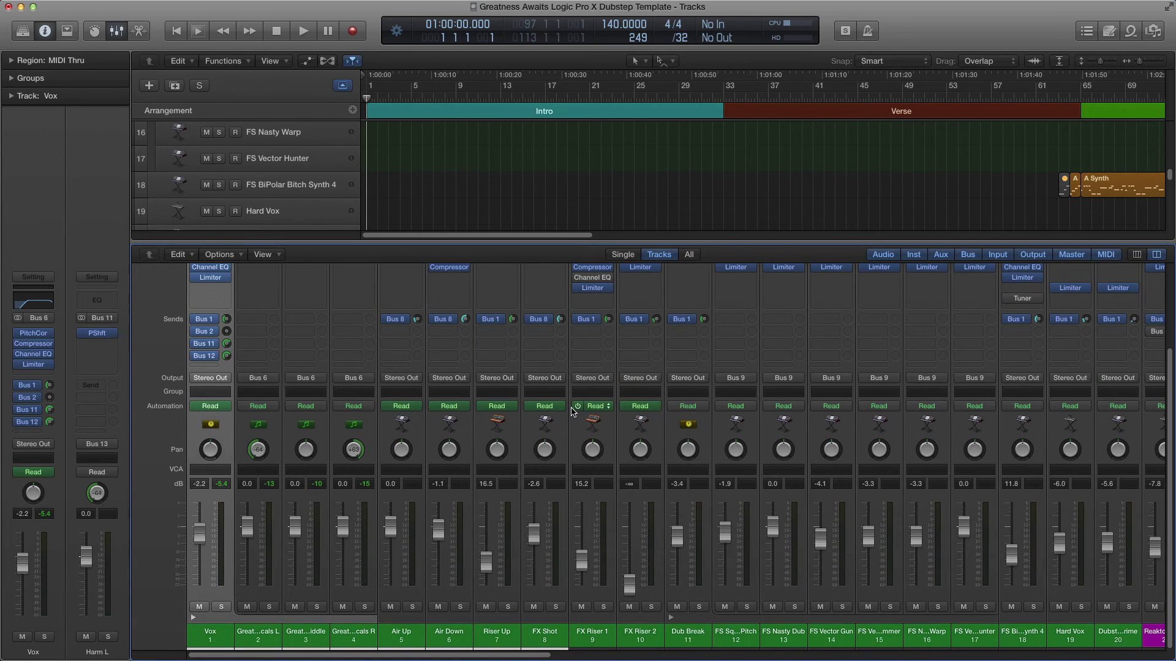
pyautogui.scroll(5, 560, 410)
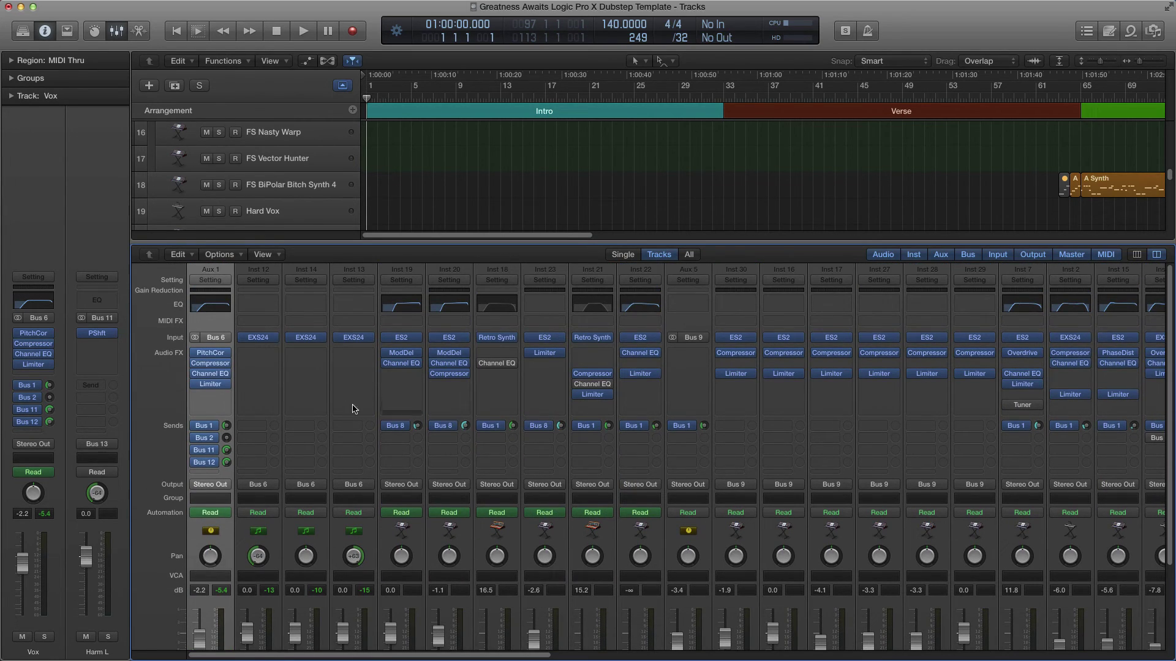
pyautogui.moveTo(432, 368)
pyautogui.scroll(-4, 636, 416)
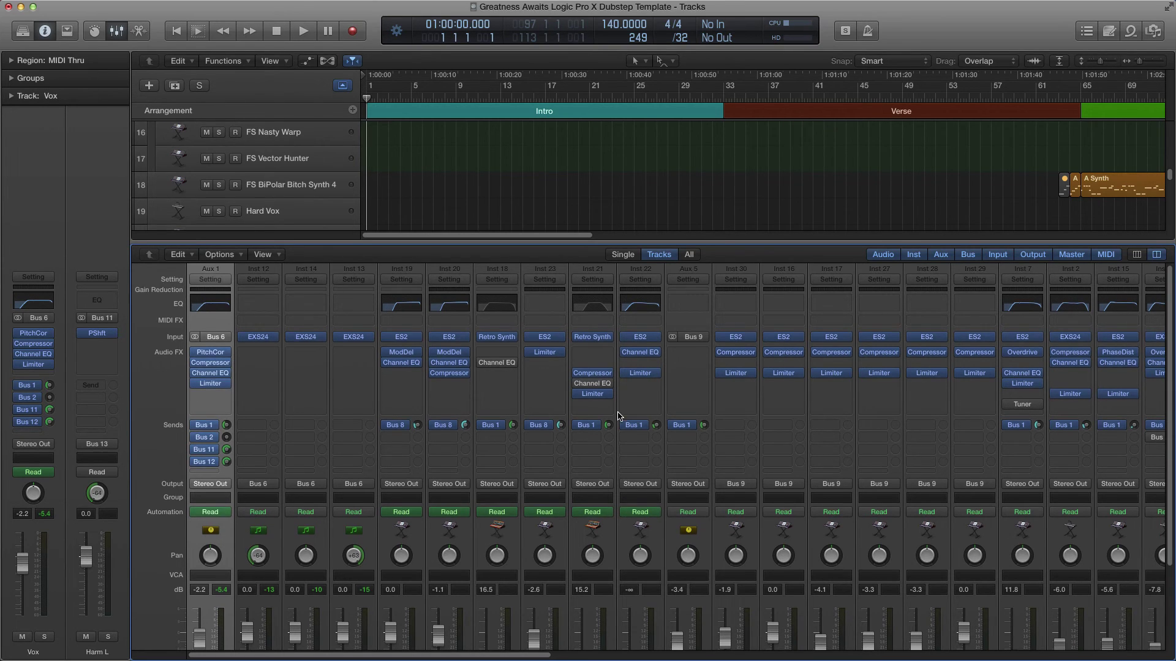
# - Review the mixer's aux channels and the DubstepMix output's plug-in chain, and close the mixer
pyautogui.moveTo(470, 656); pyautogui.dragTo(917, 381)
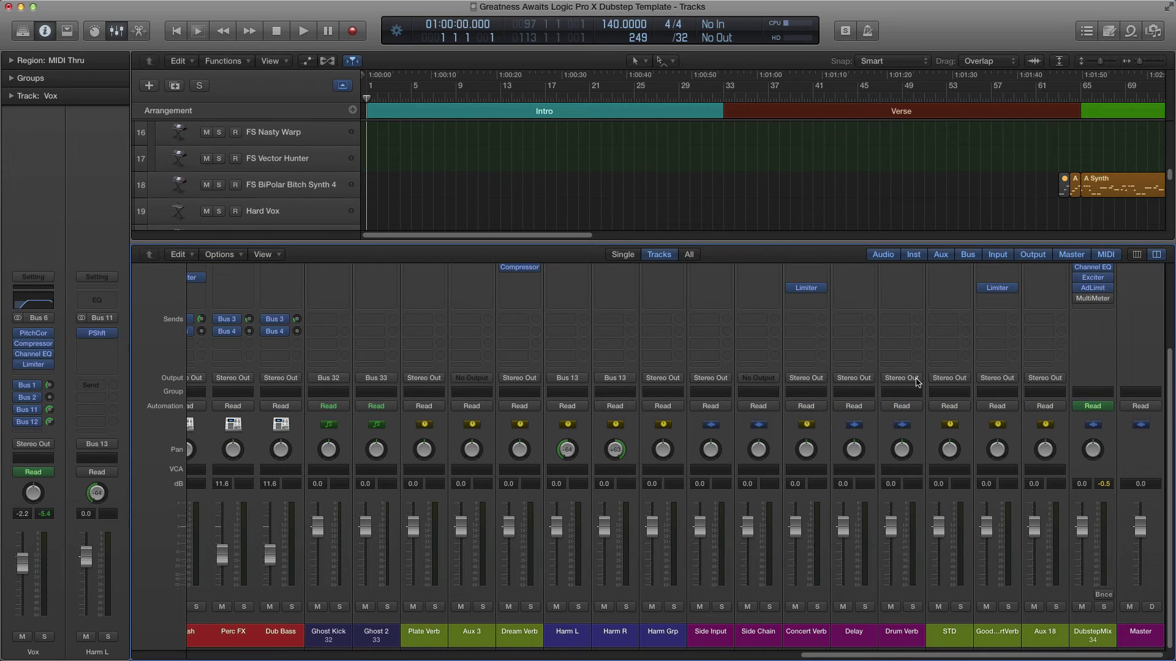
pyautogui.scroll(4, 956, 436)
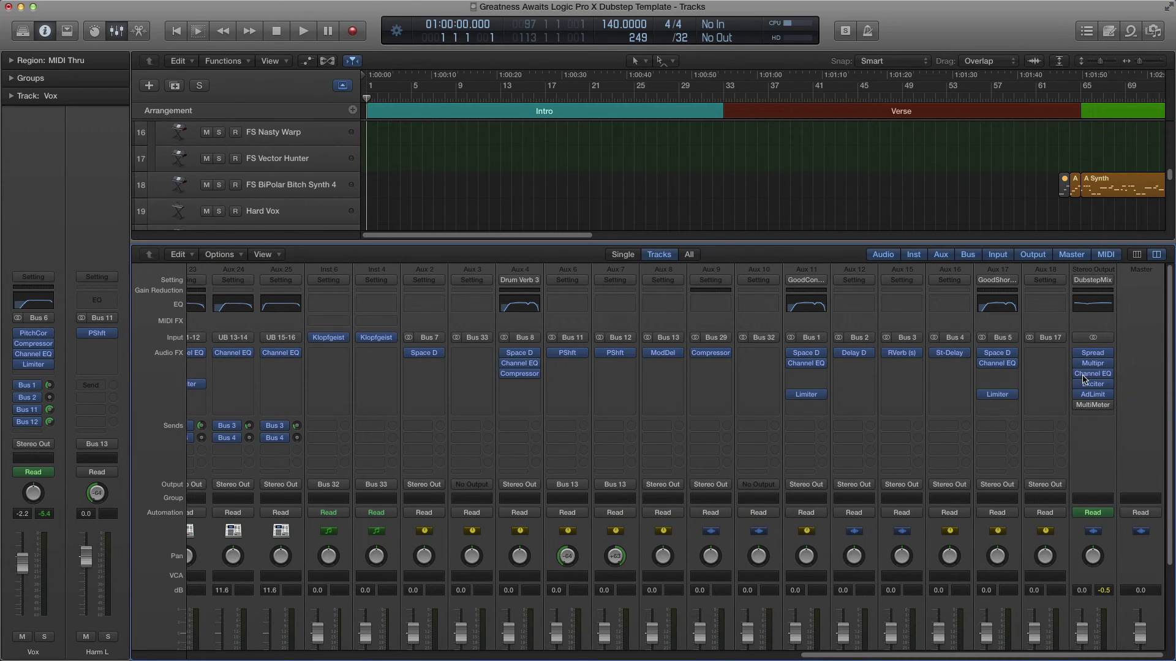
pyautogui.scroll(-4, 1106, 363)
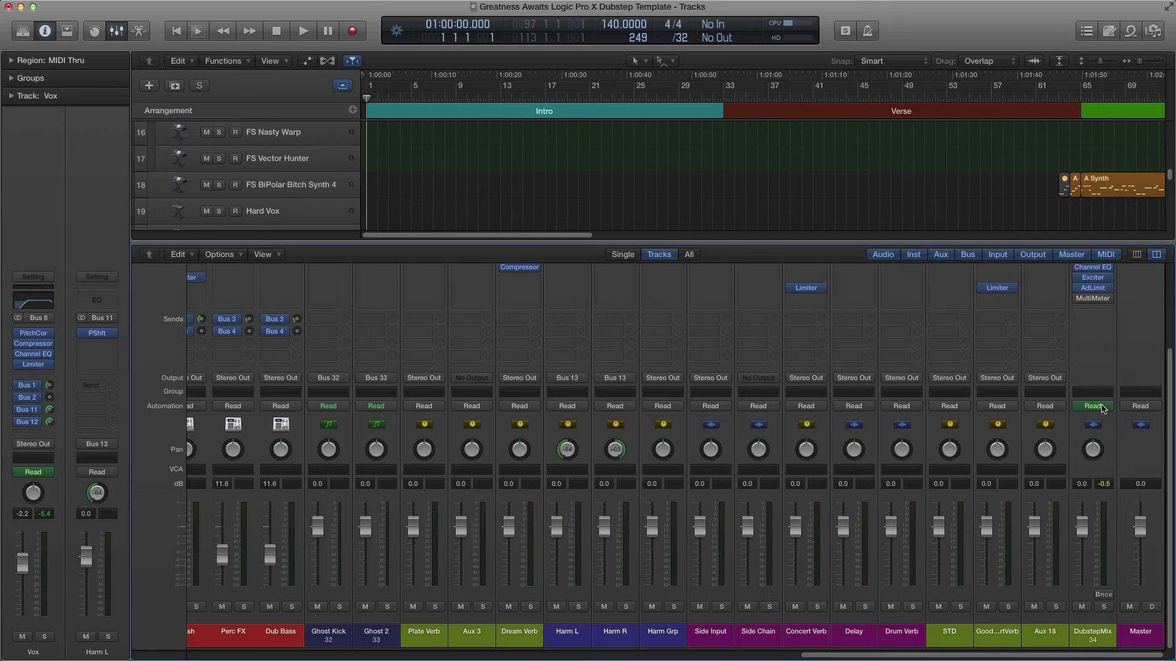
pyautogui.scroll(4, 959, 422)
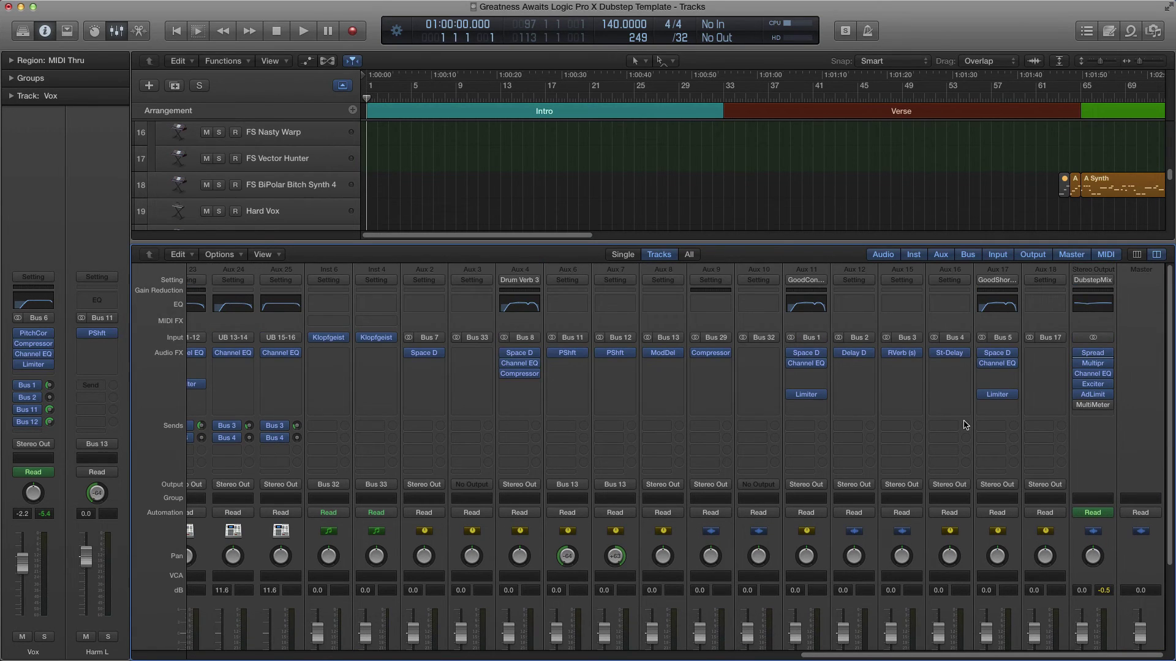
pyautogui.press('x')
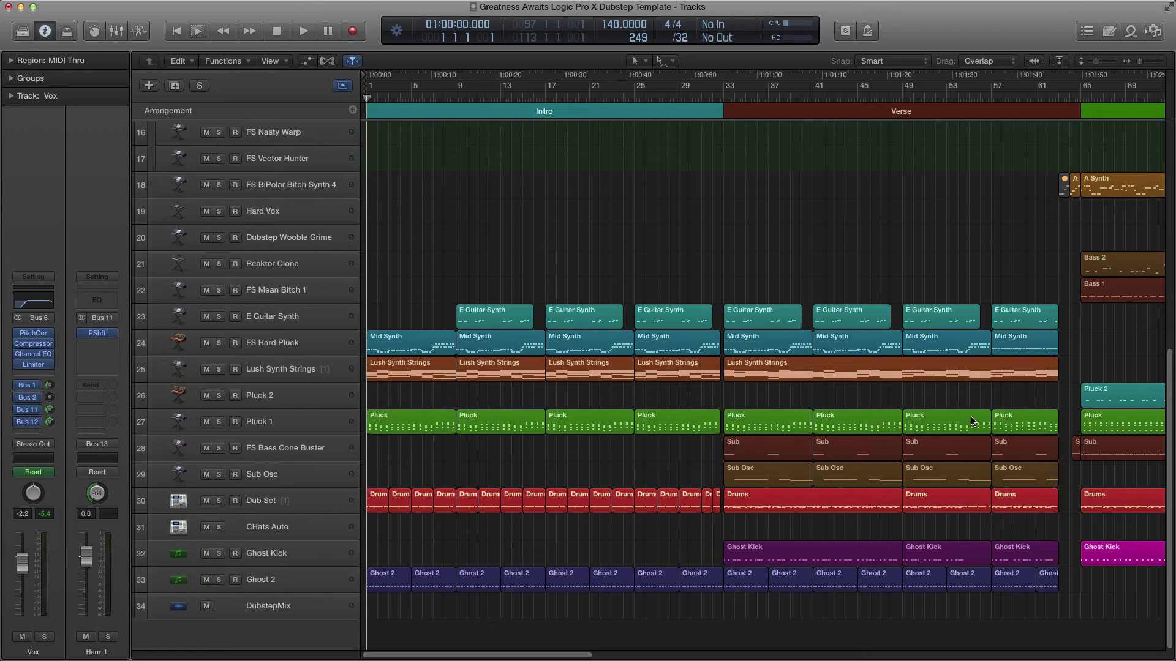
# - Play the song from the start and show automation, expanding Pluck 1 to compare its ES2 LPF Cutoff and Volume curves
pyautogui.press('space')
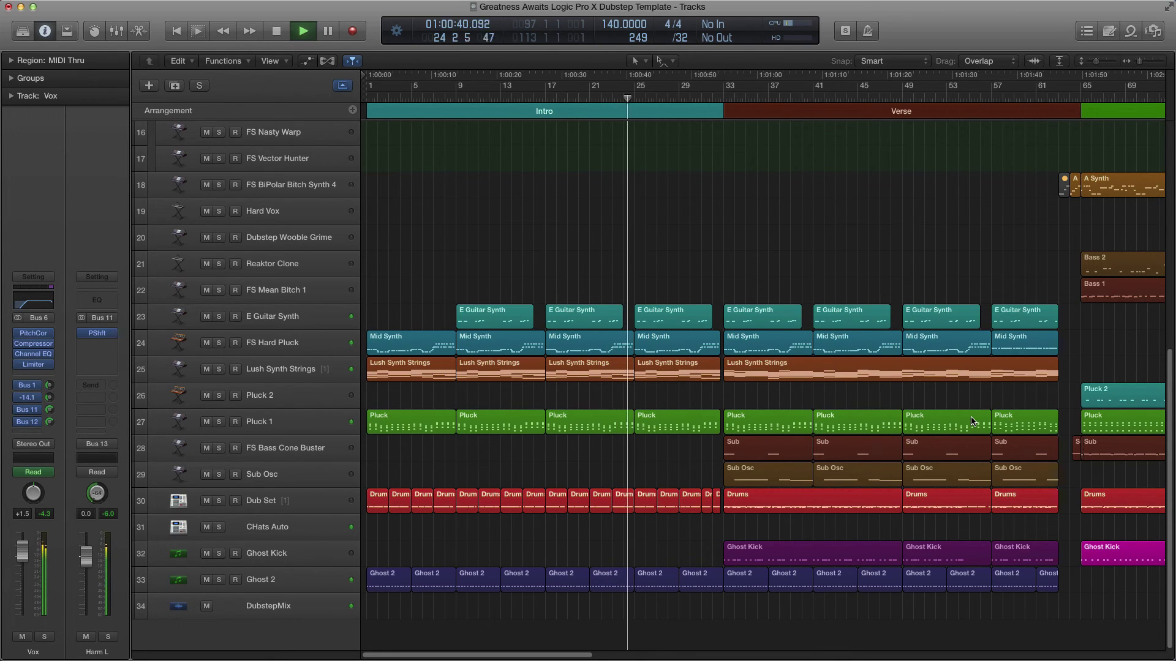
pyautogui.press('a')
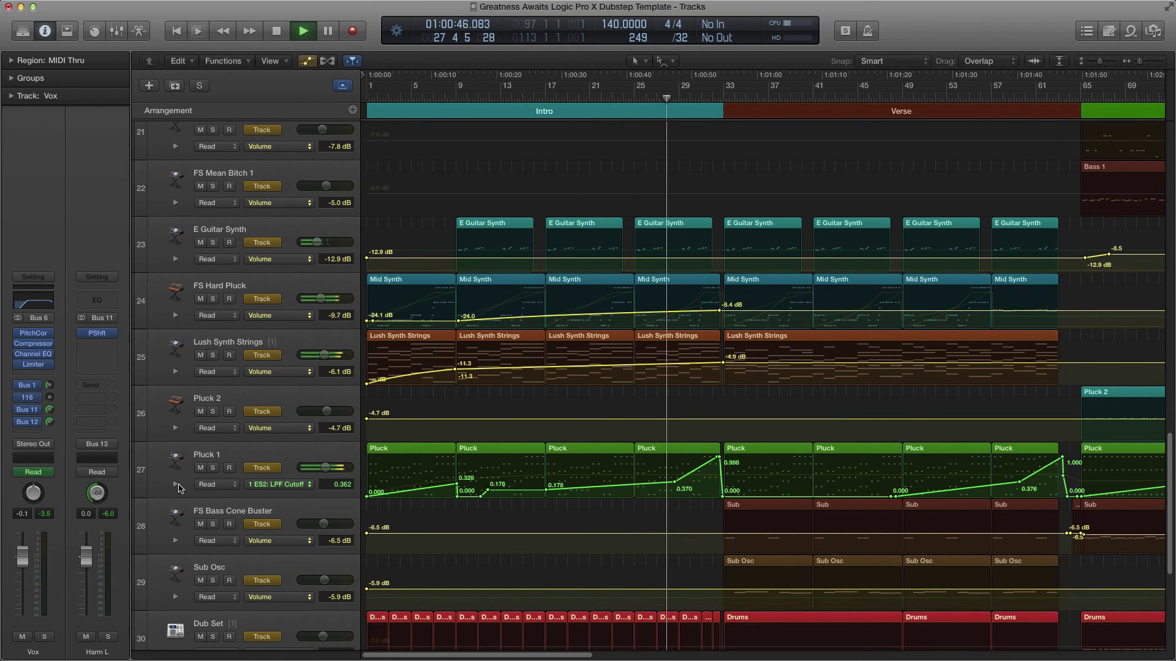
pyautogui.click(176, 485)
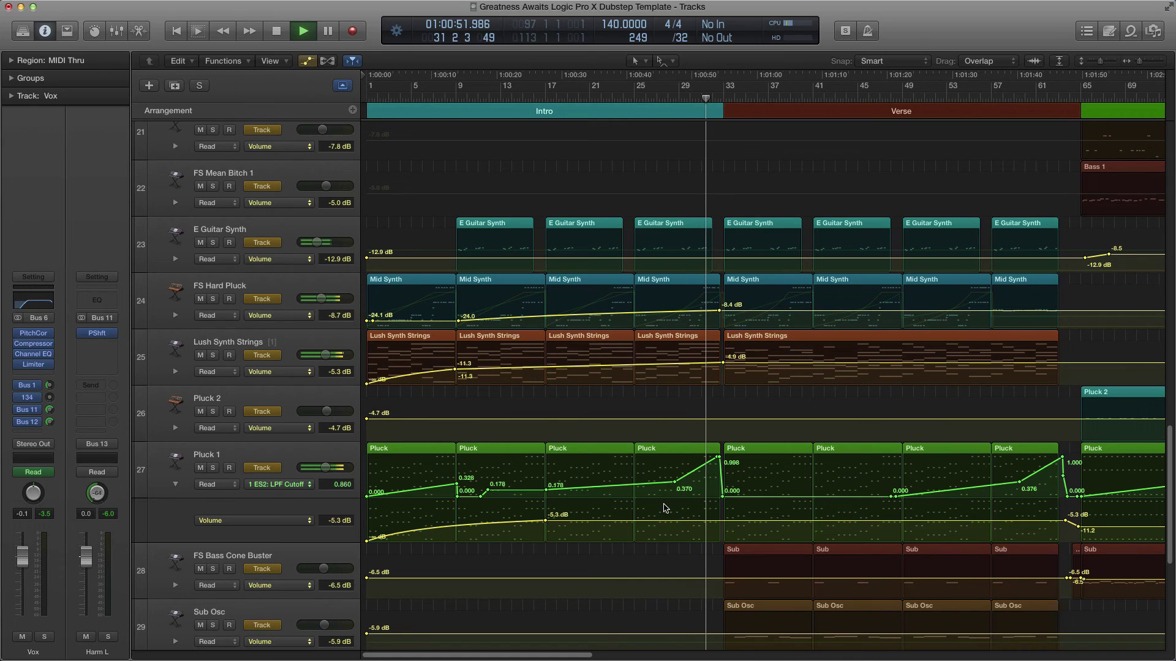
pyautogui.scroll(1, 666, 508)
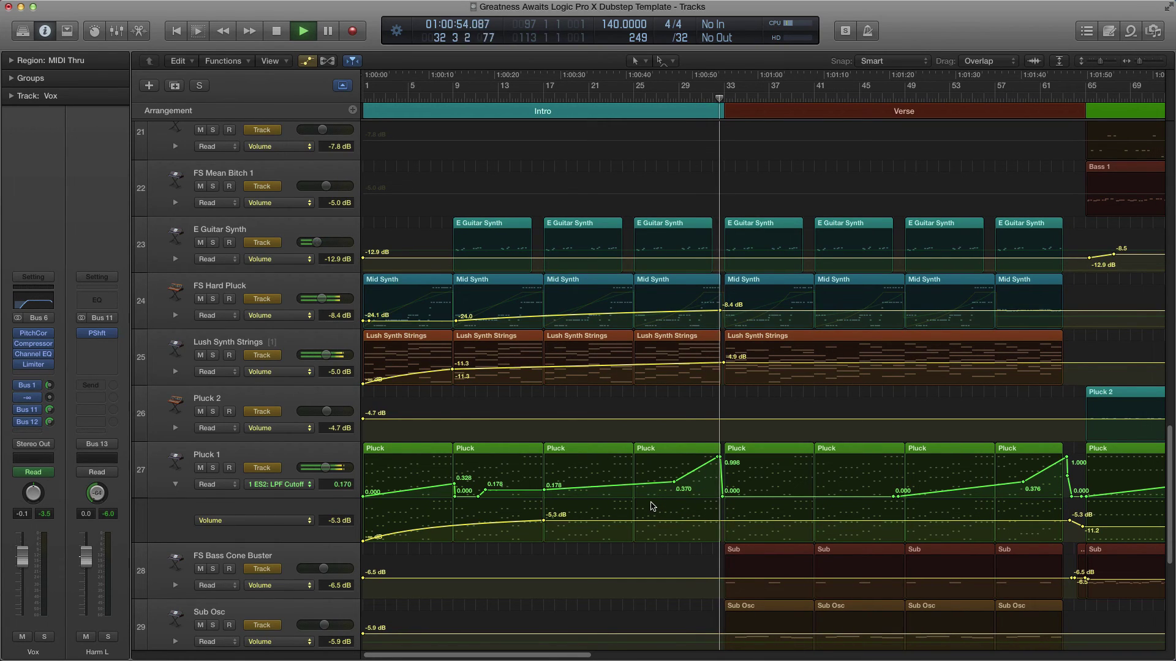
pyautogui.hscroll(5, 833, 499)
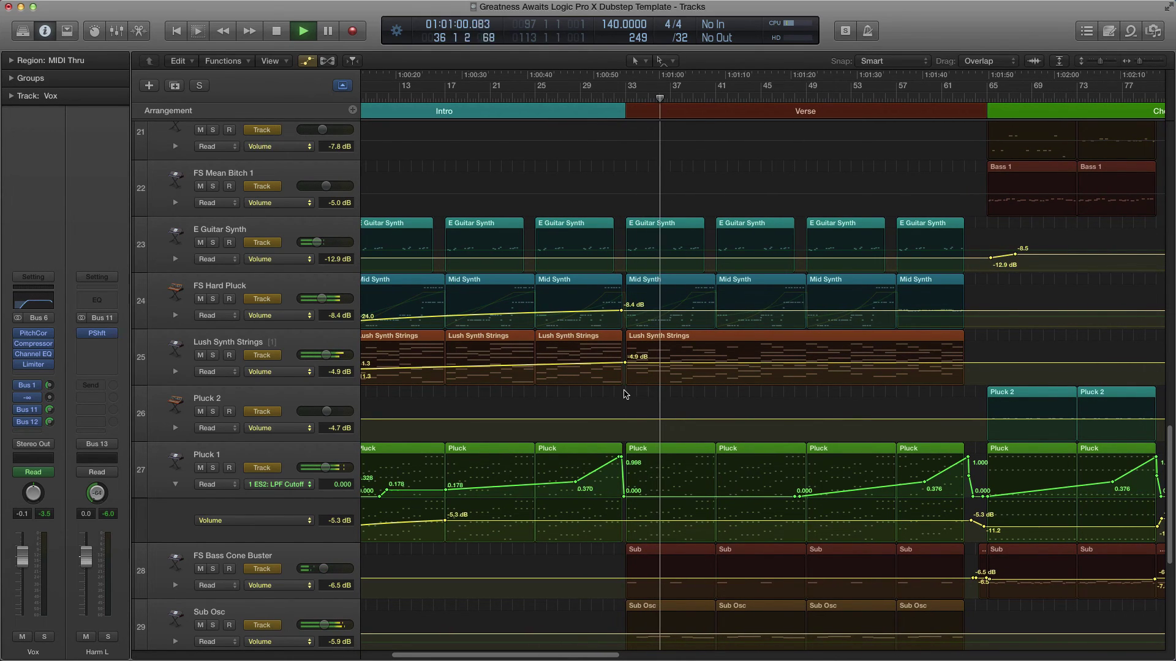
# - Lower Air Down's volume automation to -3.7 dB over its region at the Verse start and -4.9 dB at the Break start
pyautogui.scroll(3, 624, 404)
pyautogui.scroll(15, 623, 404)
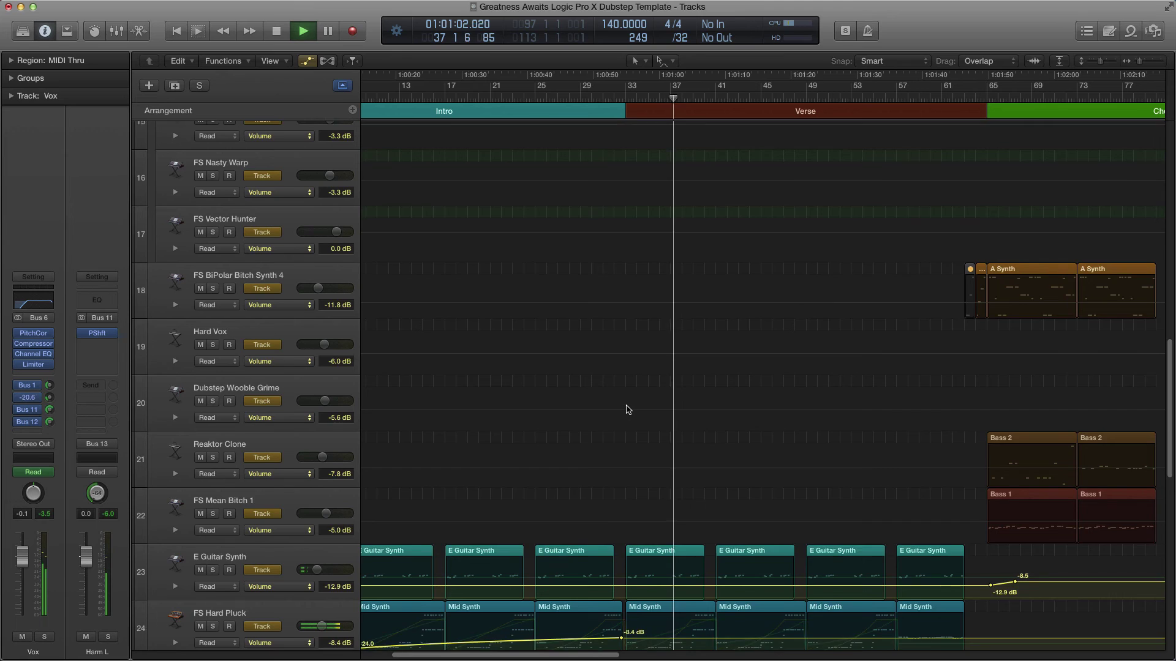
pyautogui.scroll(8, 626, 413)
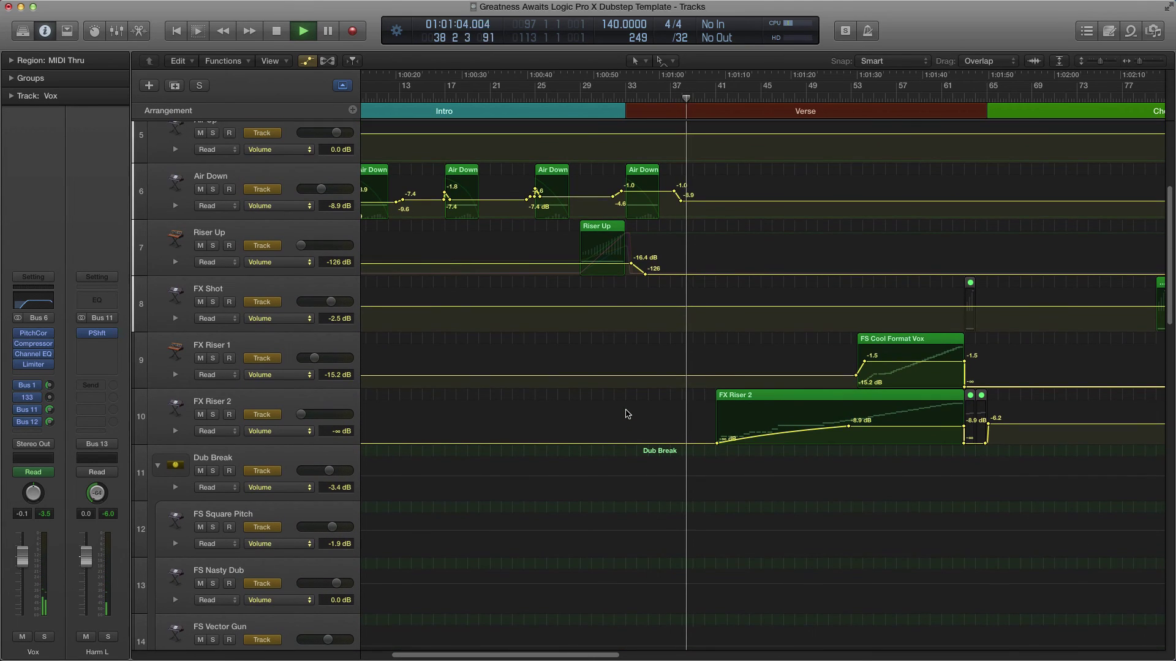
pyautogui.scroll(4, 626, 414)
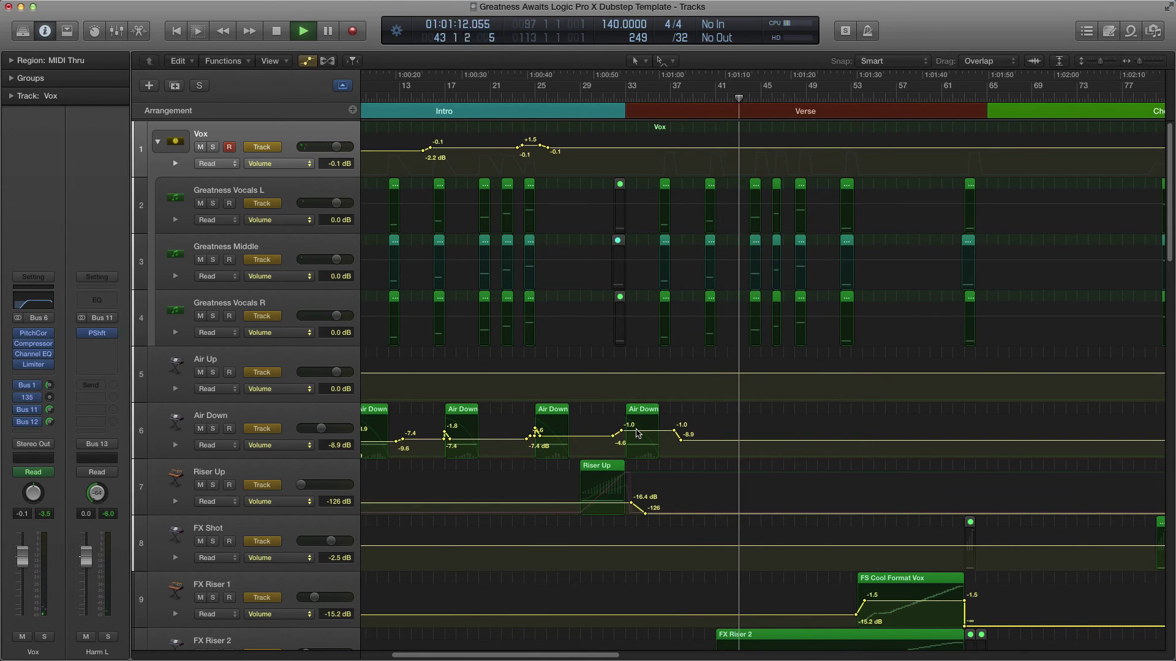
pyautogui.moveTo(637, 433); pyautogui.dragTo(638, 437)
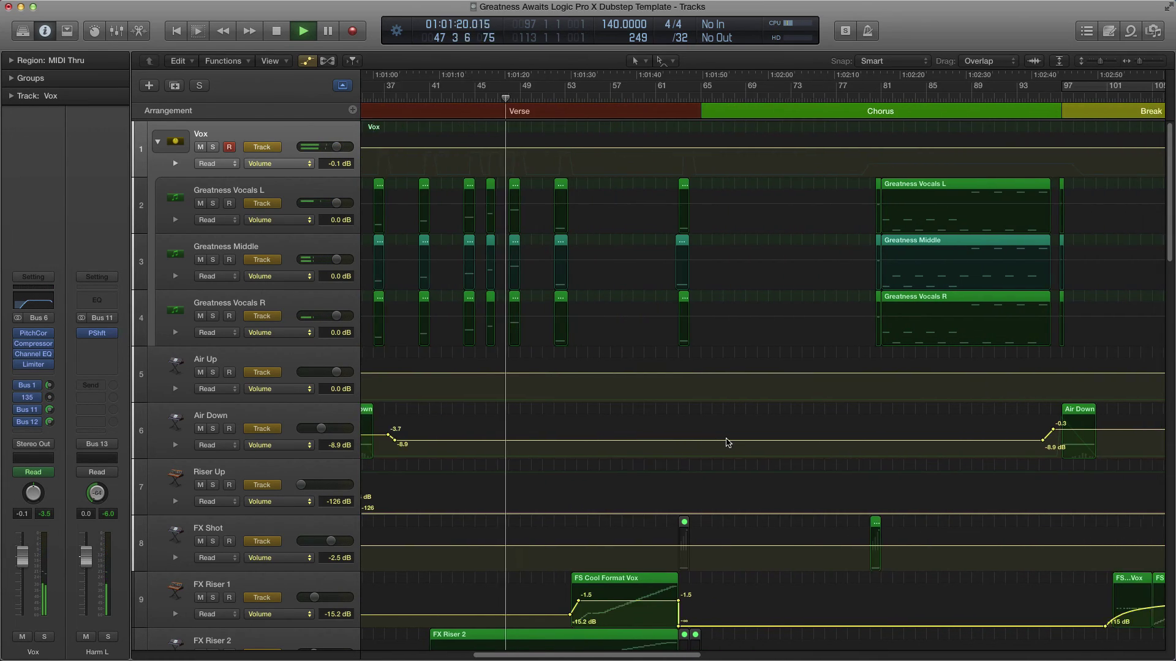
pyautogui.moveTo(944, 429); pyautogui.dragTo(967, 439)
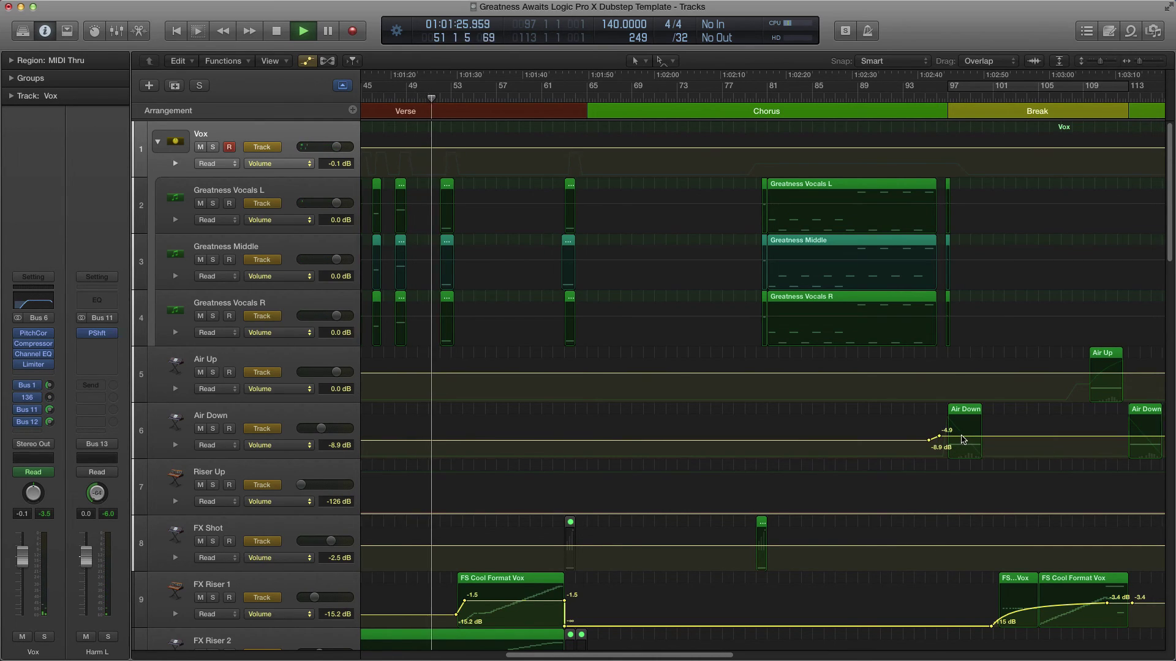
# - Lower Air Up's volume automation to -3.8 dB around its region near the end of the Break, and check the FX risers' curves
pyautogui.hscroll(5, 957, 438)
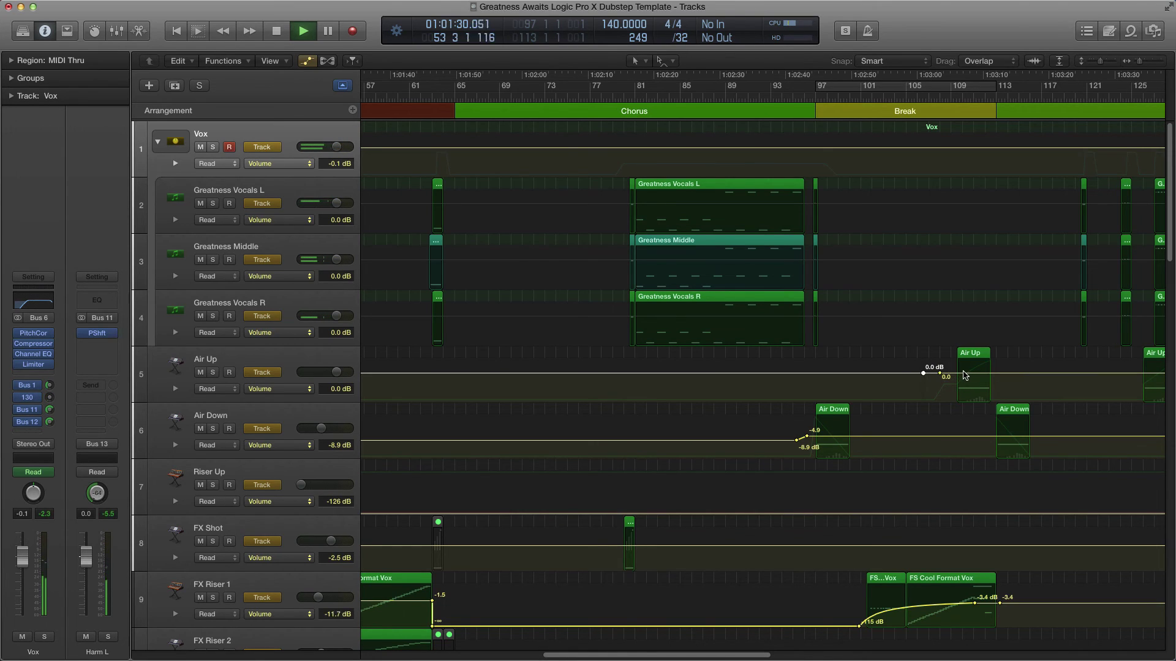
pyautogui.moveTo(962, 378); pyautogui.dragTo(963, 384)
pyautogui.hscroll(-6, 819, 428)
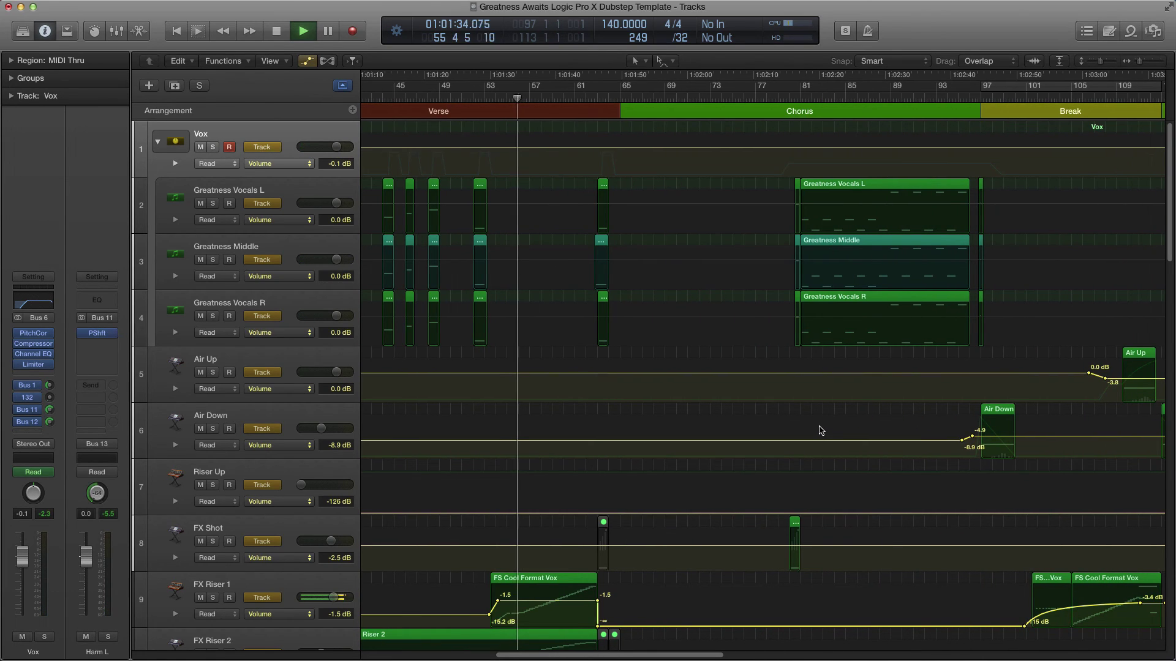
pyautogui.scroll(-5, 775, 418)
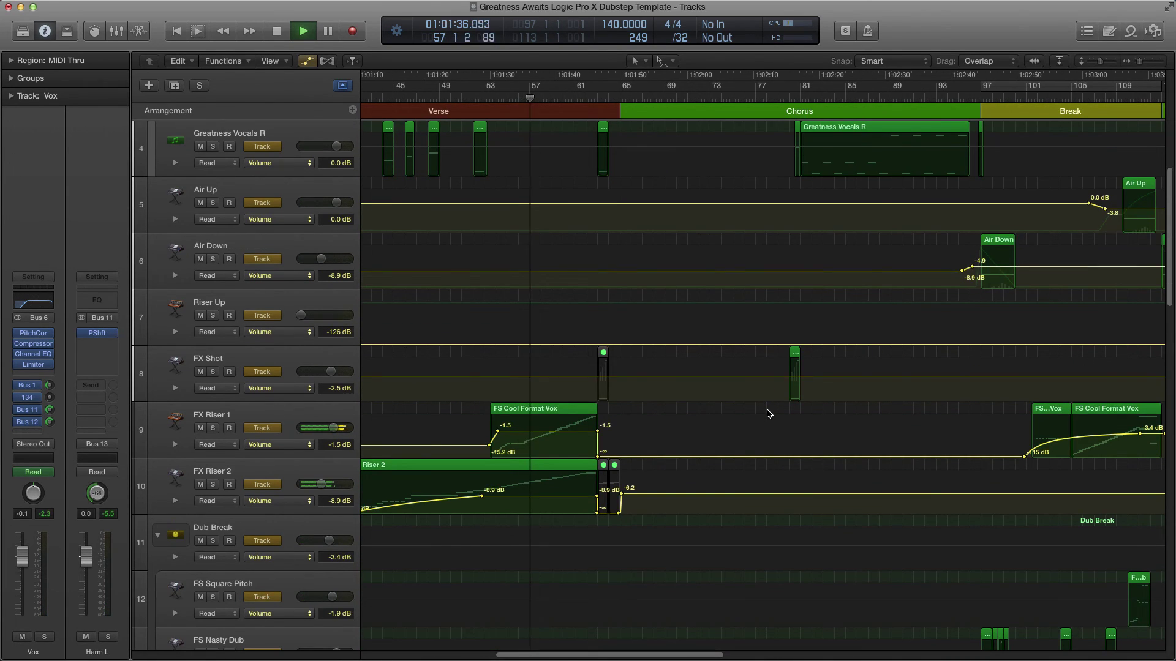
pyautogui.hscroll(4, 784, 413)
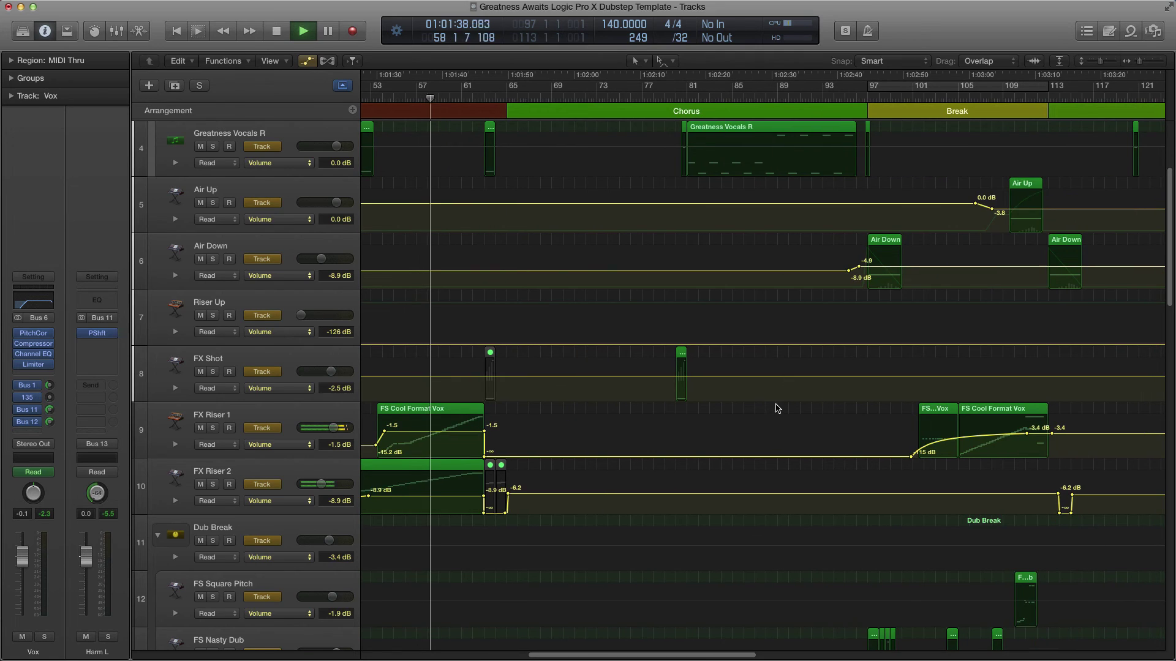
# - Delete the two redundant -0.3 dB volume points on Air Down between its last two regions around the end of the Bridge
pyautogui.press('super+Left')
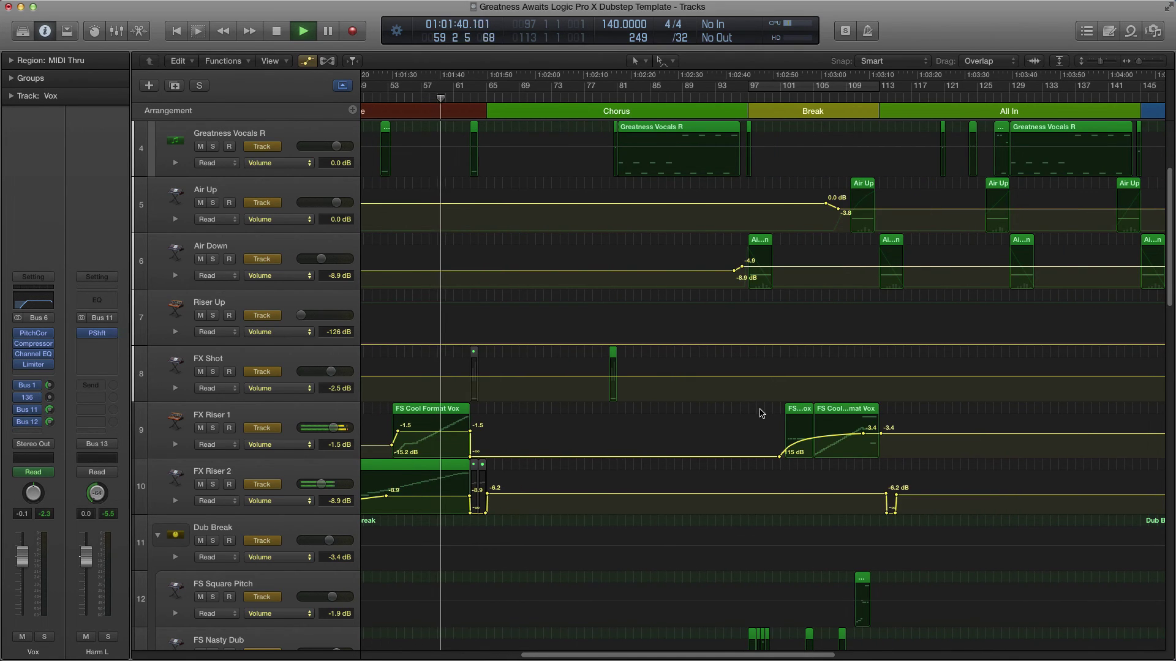
pyautogui.hscroll(4, 794, 410)
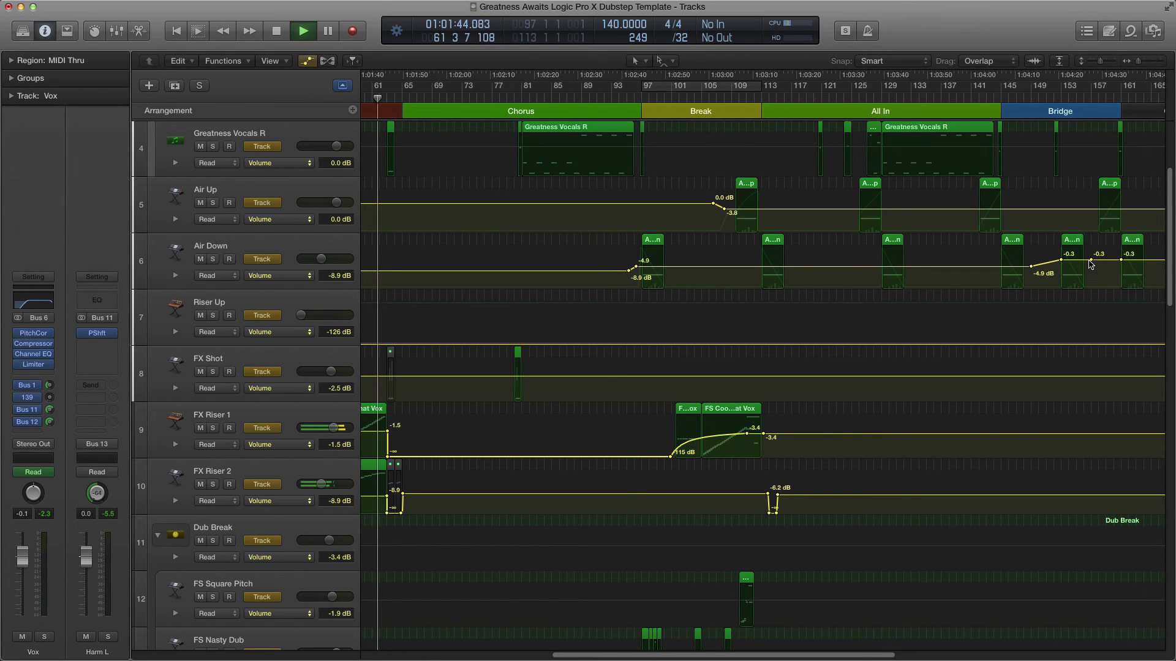
pyautogui.moveTo(1091, 259); pyautogui.dragTo(1121, 259)
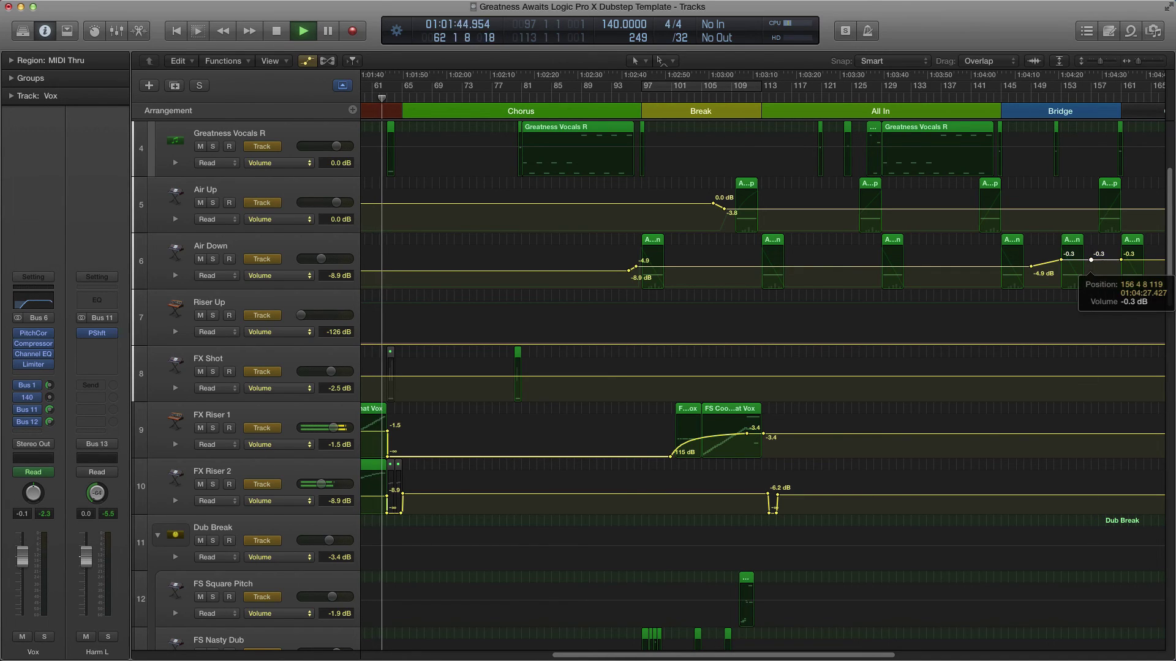
pyautogui.click(1120, 260)
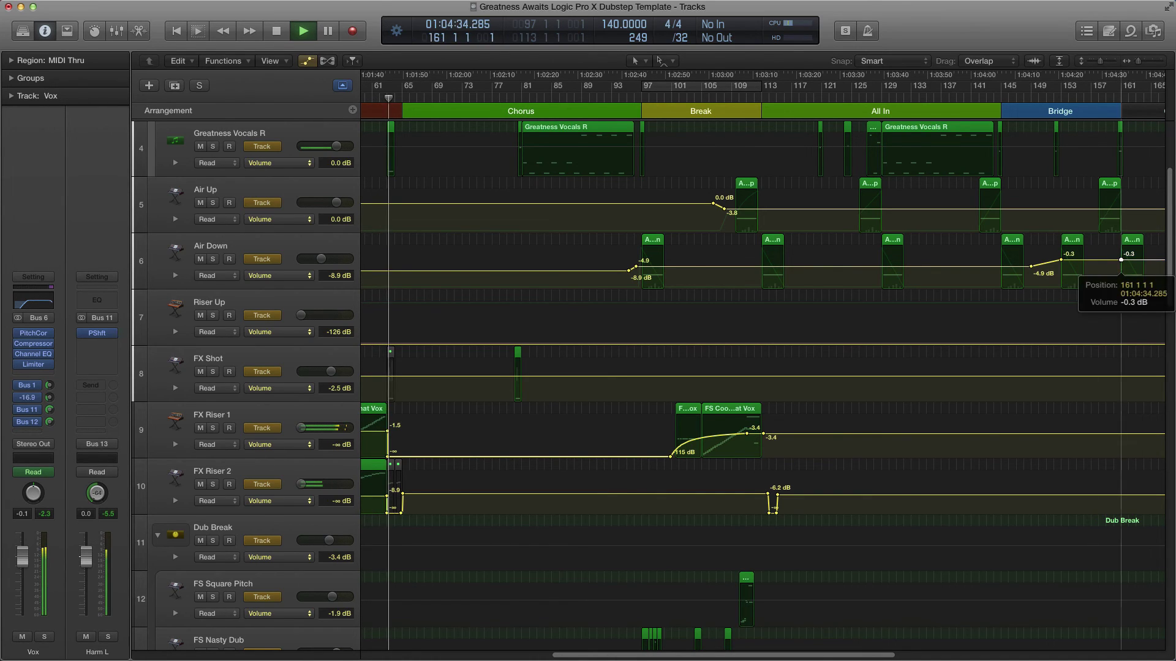
pyautogui.click(1121, 260)
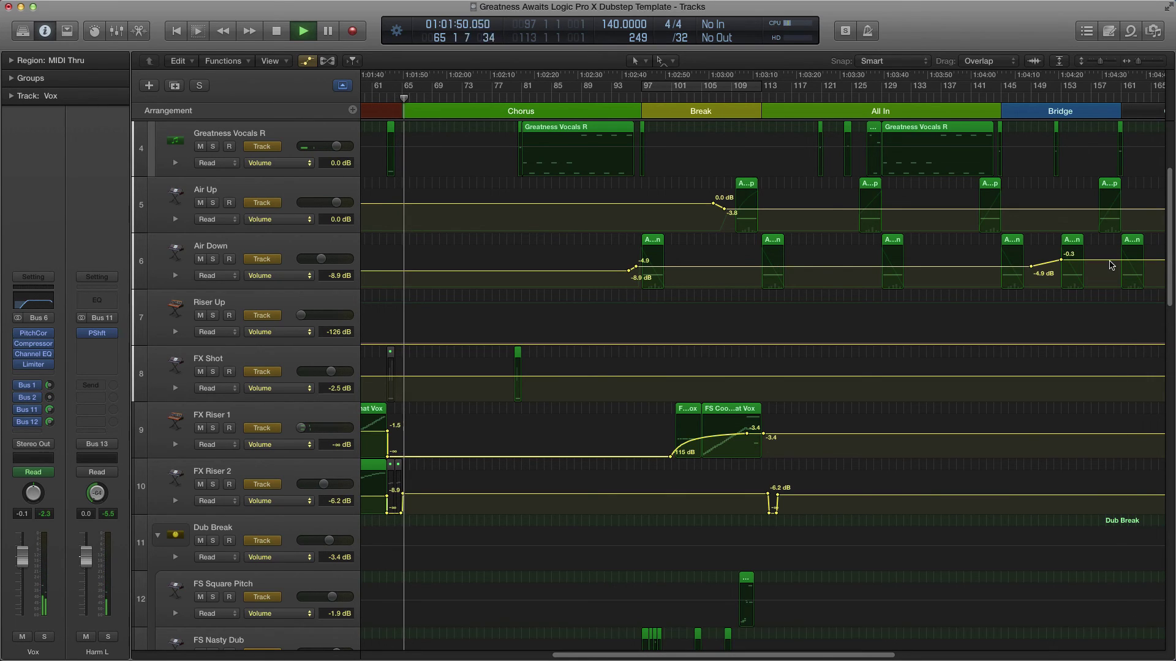
# - Lower Air Down's volume line after the Bridge to -2.8 dB and delete the leftover points at its mid-Bridge region
pyautogui.moveTo(1110, 263); pyautogui.dragTo(1109, 265)
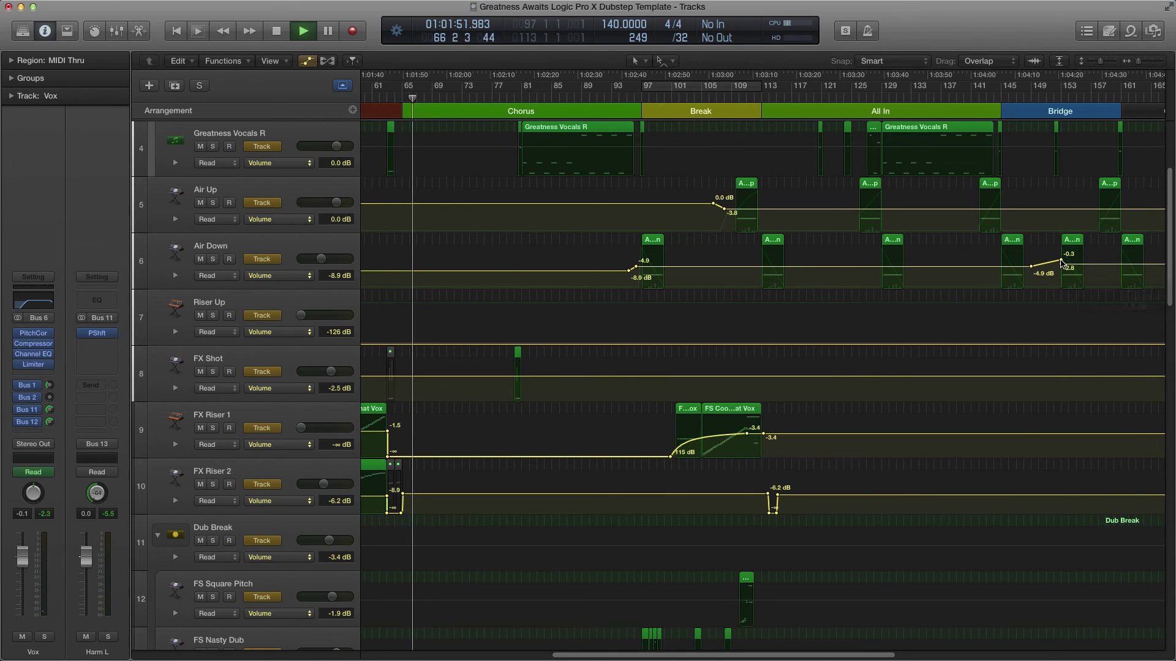
pyautogui.click(1062, 261)
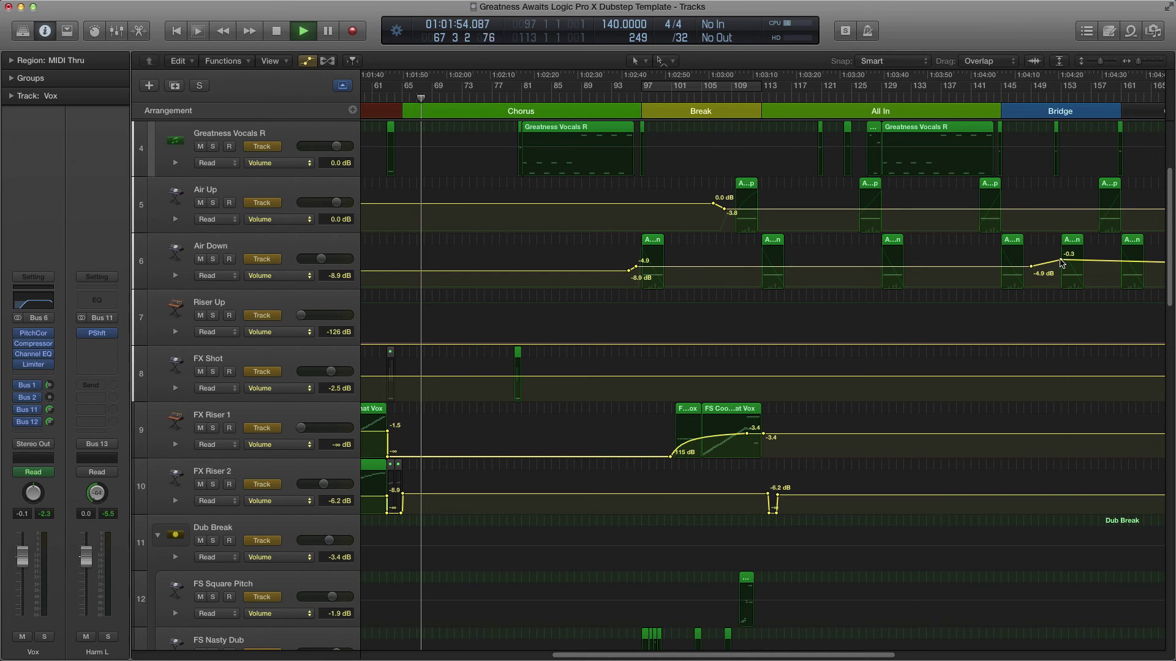
pyautogui.doubleClick(1061, 260)
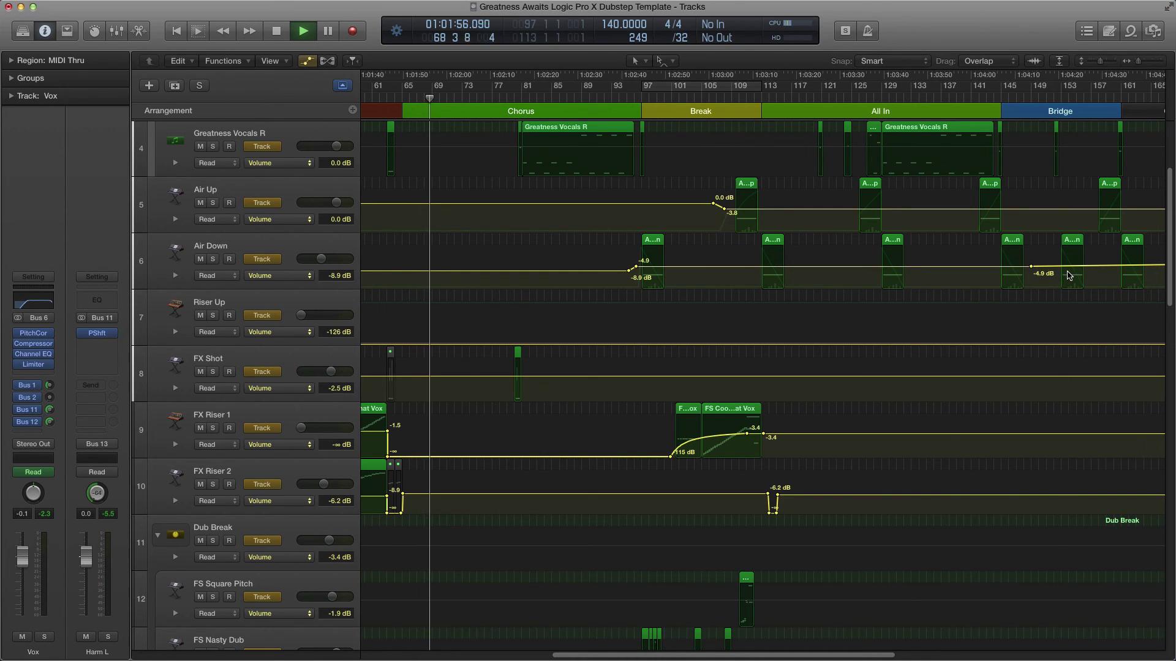
pyautogui.press('super+Left')
pyautogui.press('super+Left')
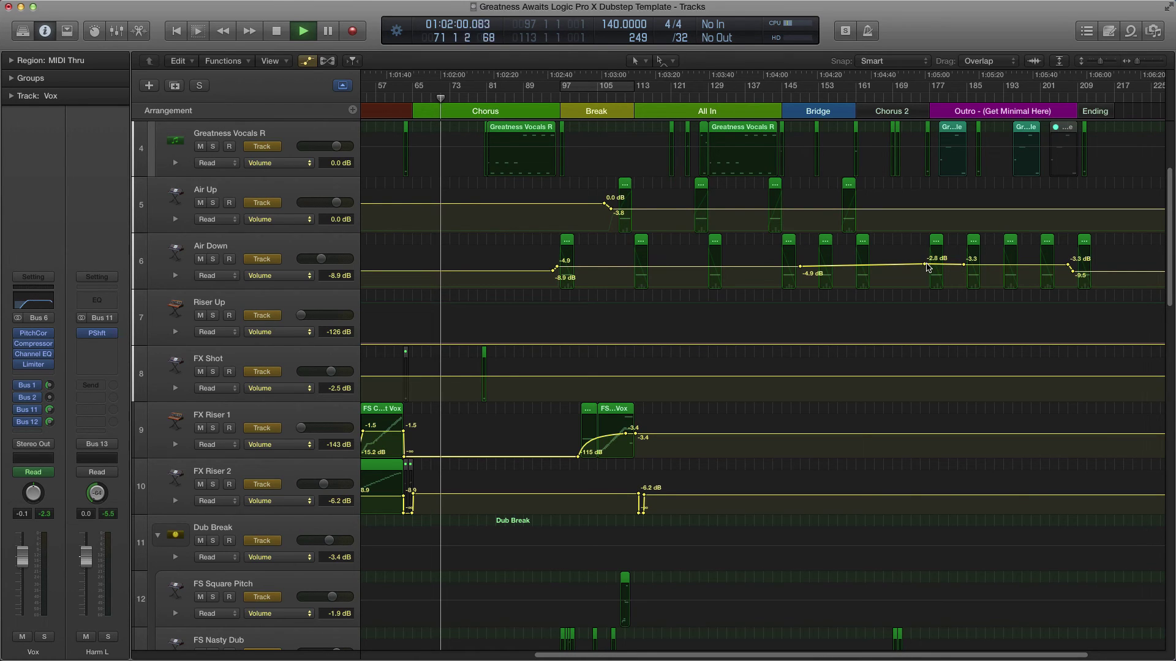
# - Hide the automation and look over the tracks from Vox down to DubstepMix while the Chorus plays
pyautogui.press('a')
pyautogui.press('super+Up')
pyautogui.press('super+Up')
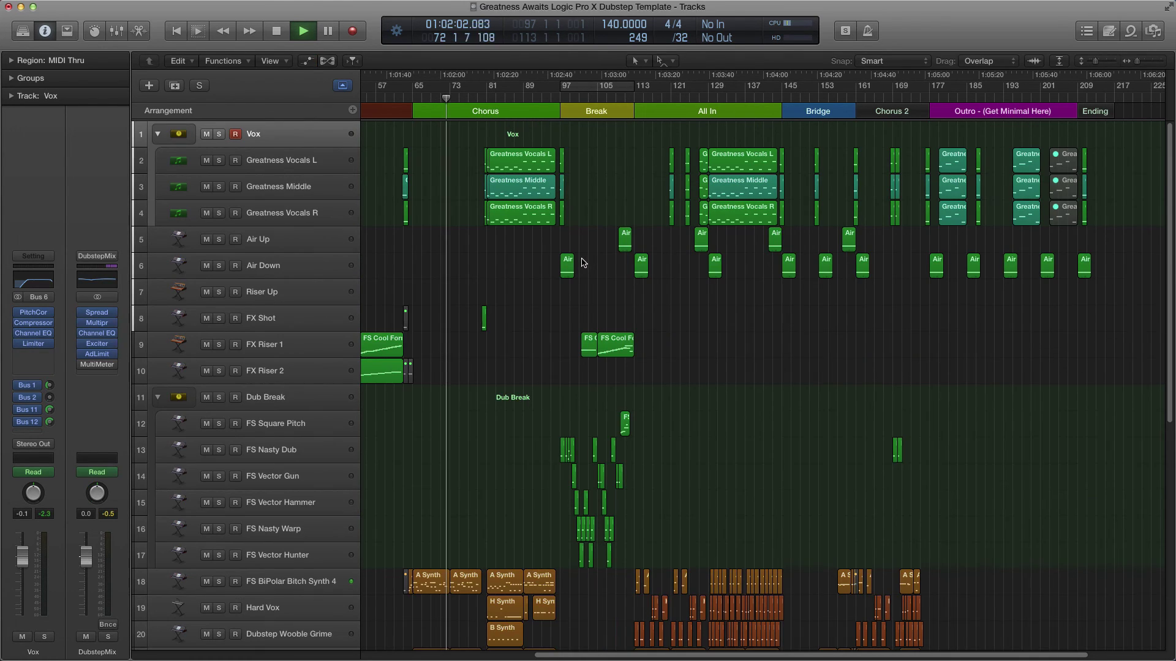
pyautogui.scroll(-5, 553, 282)
pyautogui.scroll(-6, 553, 282)
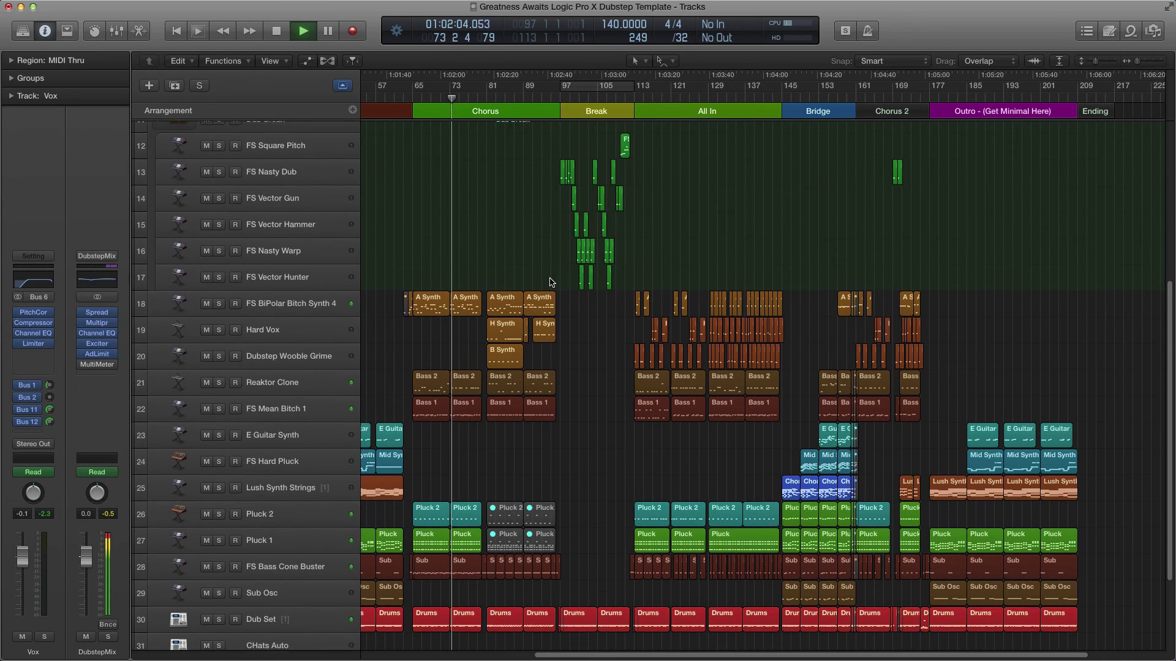
pyautogui.scroll(-1, 550, 282)
pyautogui.press('super+Right')
pyautogui.press('super+Right')
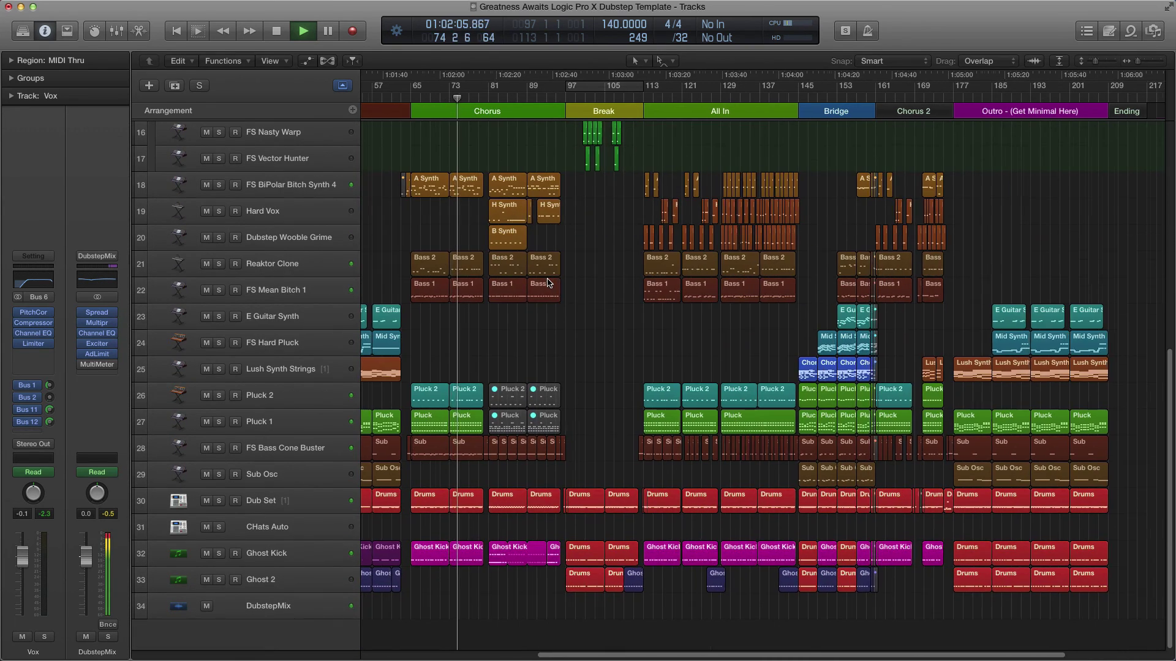
pyautogui.press('super+Right')
pyautogui.press('super+Right')
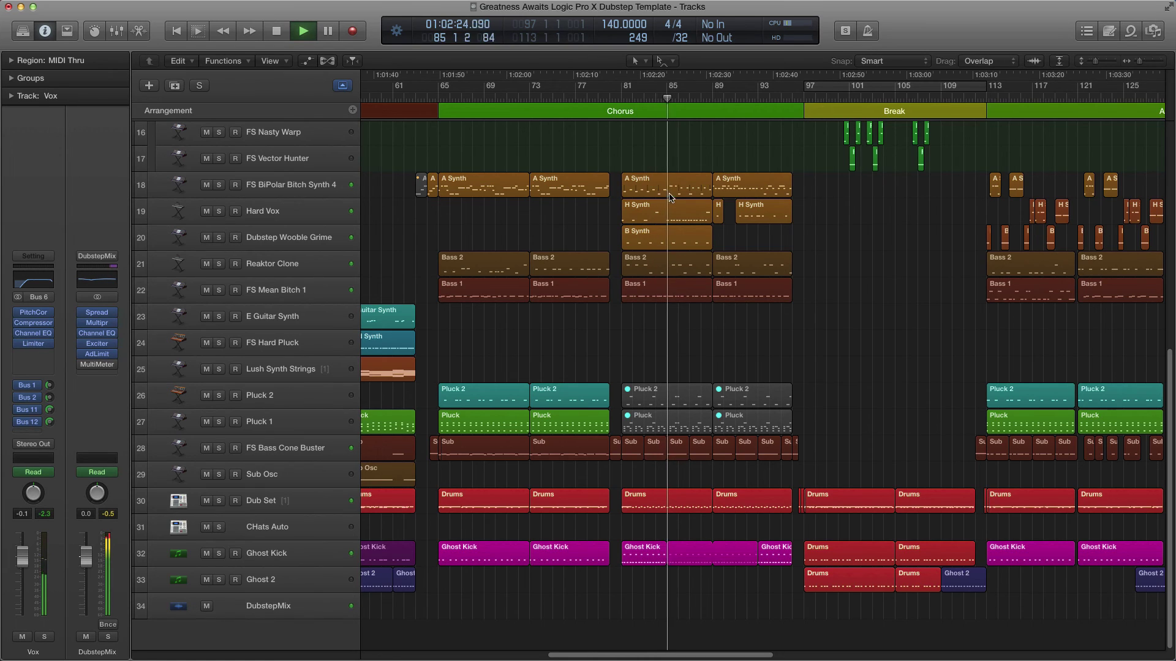
# - Follow playback from the second half of the Chorus into the Break, examining the Dub Break stack's regions and the riser
pyautogui.scroll(1, 790, 227)
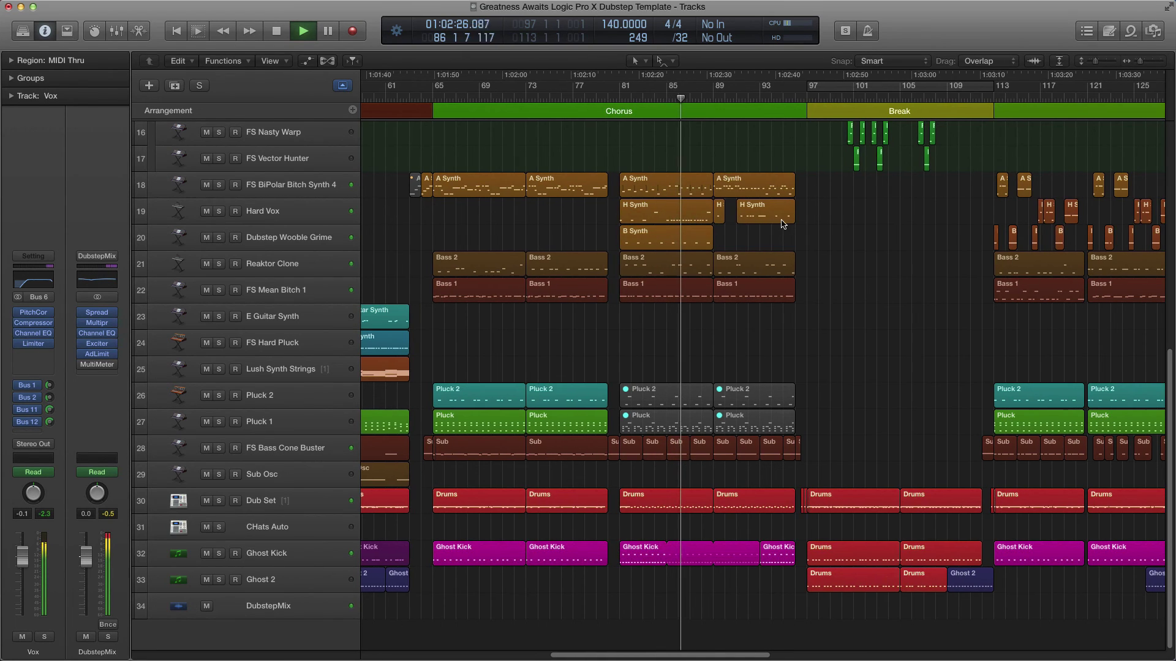
pyautogui.scroll(5, 782, 230)
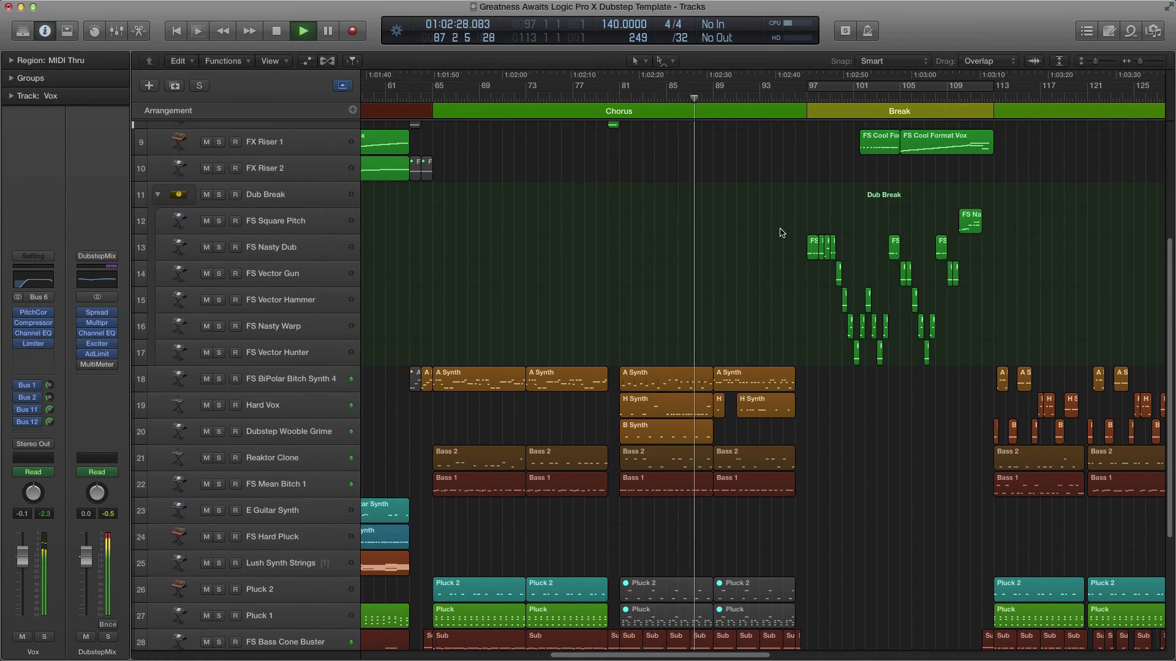
pyautogui.scroll(-3, 781, 232)
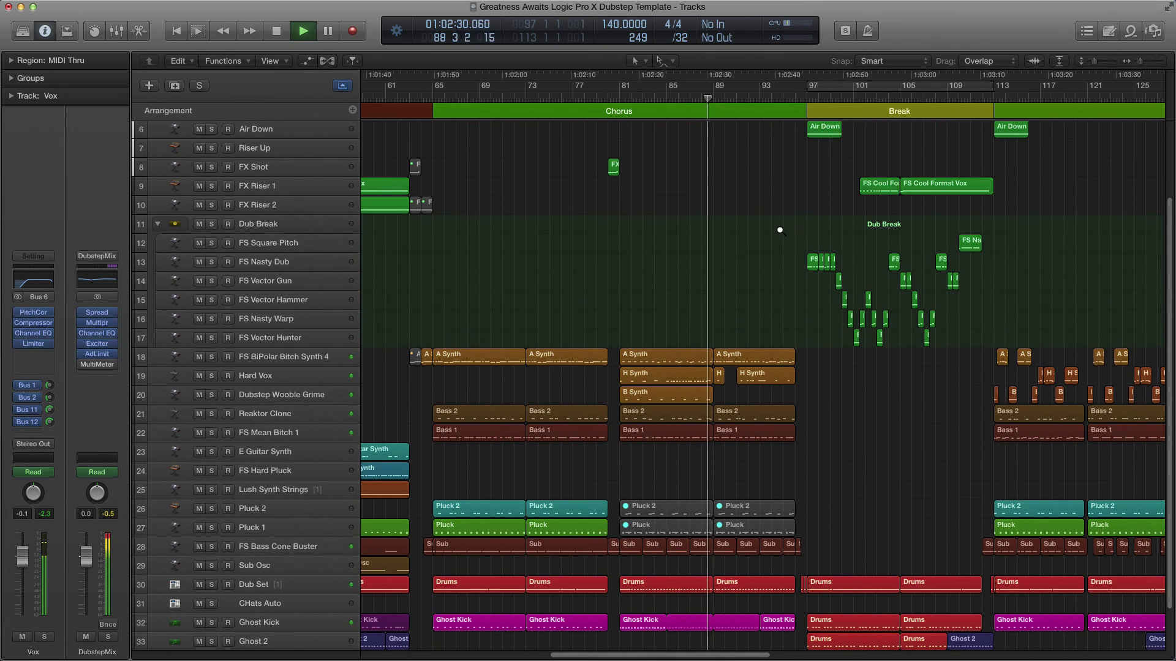
pyautogui.scroll(-2, 780, 231)
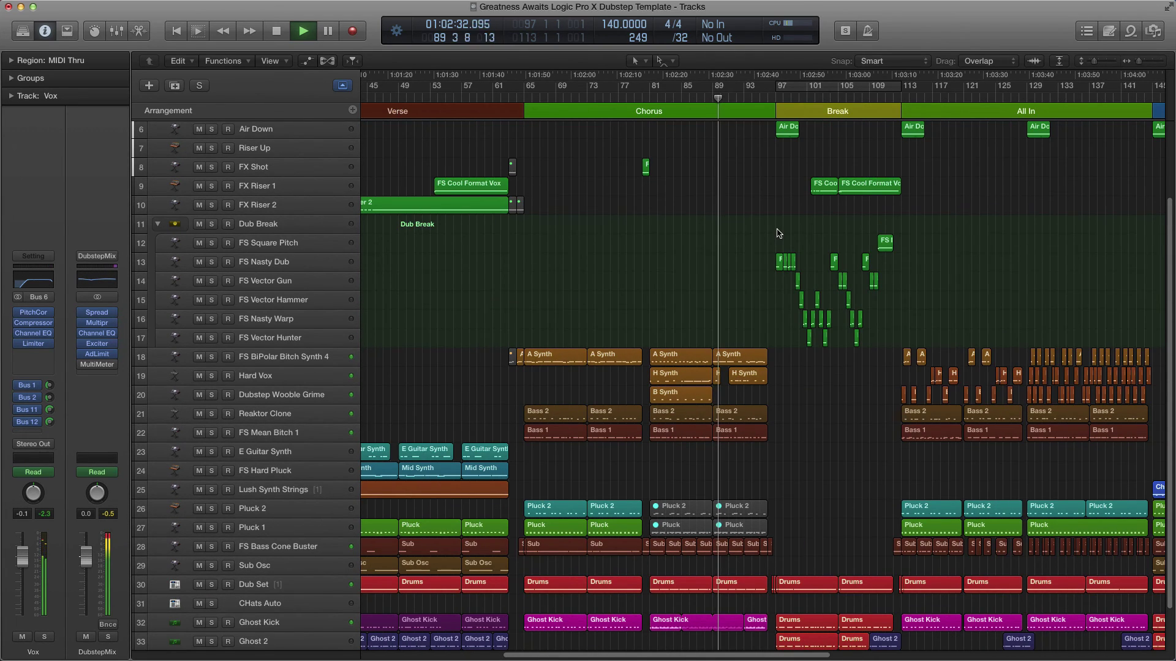
pyautogui.scroll(1, 777, 233)
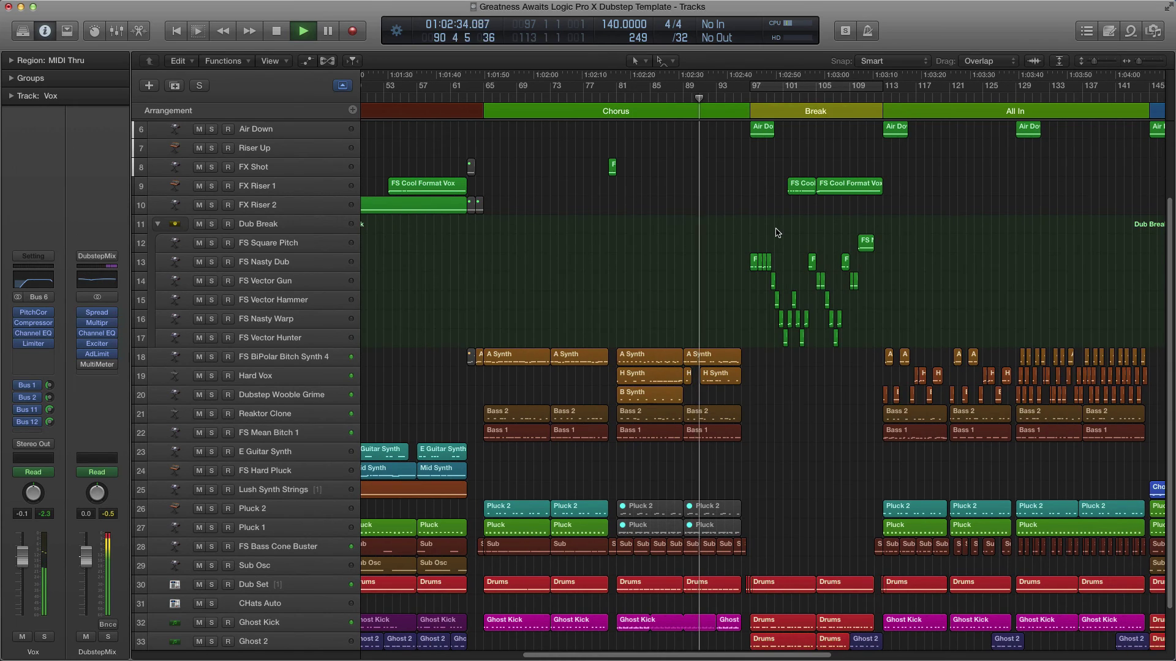
pyautogui.hscroll(2, 775, 232)
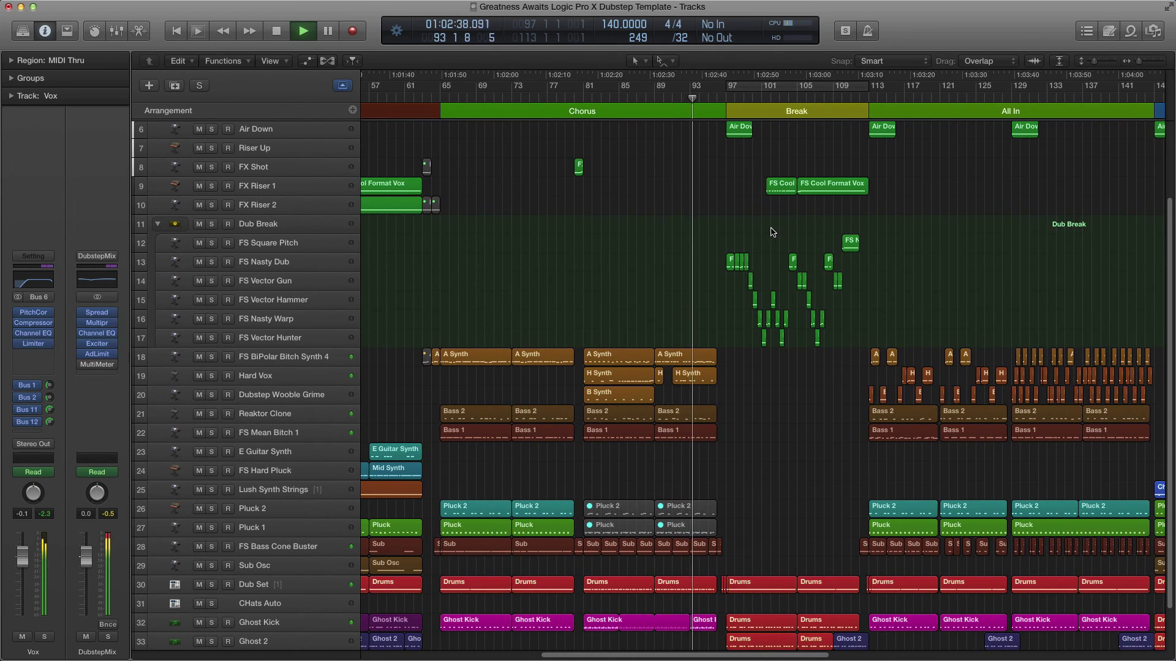
pyautogui.scroll(2, 771, 232)
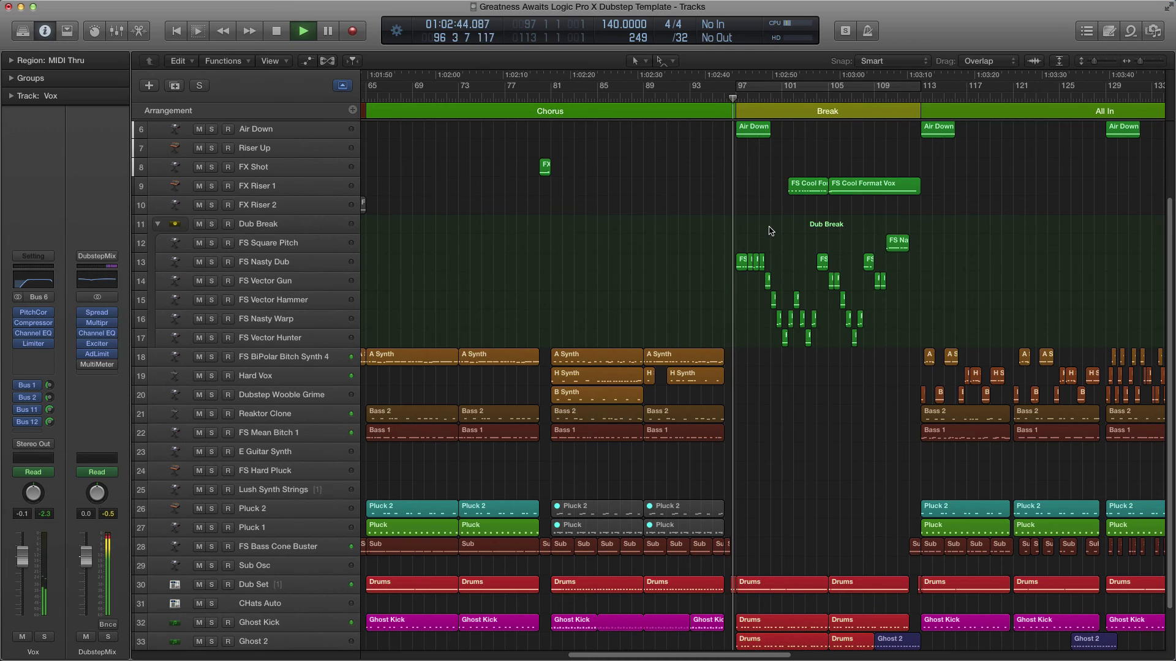
pyautogui.hscroll(3, 781, 233)
pyautogui.scroll(2, 790, 236)
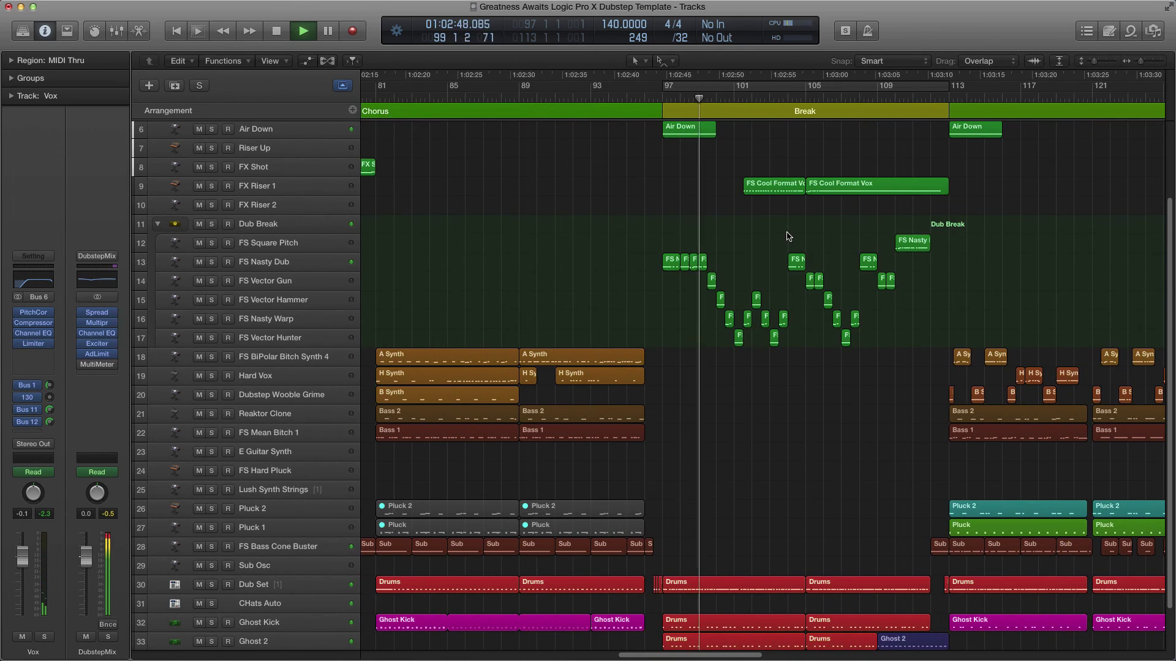
pyautogui.hscroll(4, 788, 237)
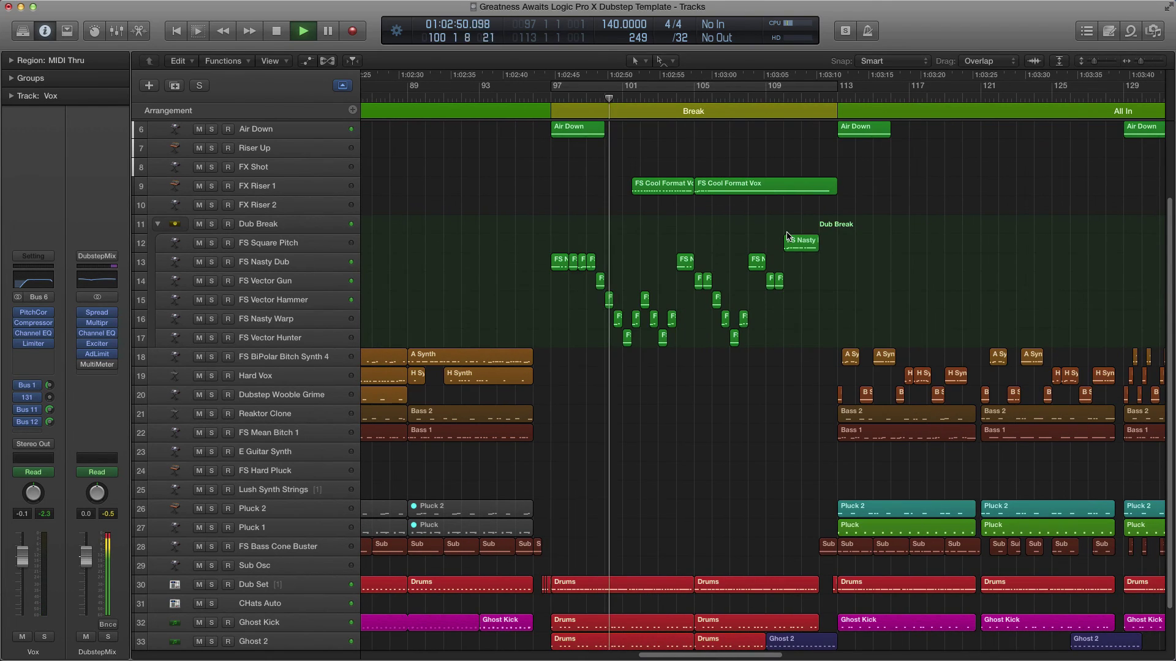
pyautogui.scroll(1, 788, 237)
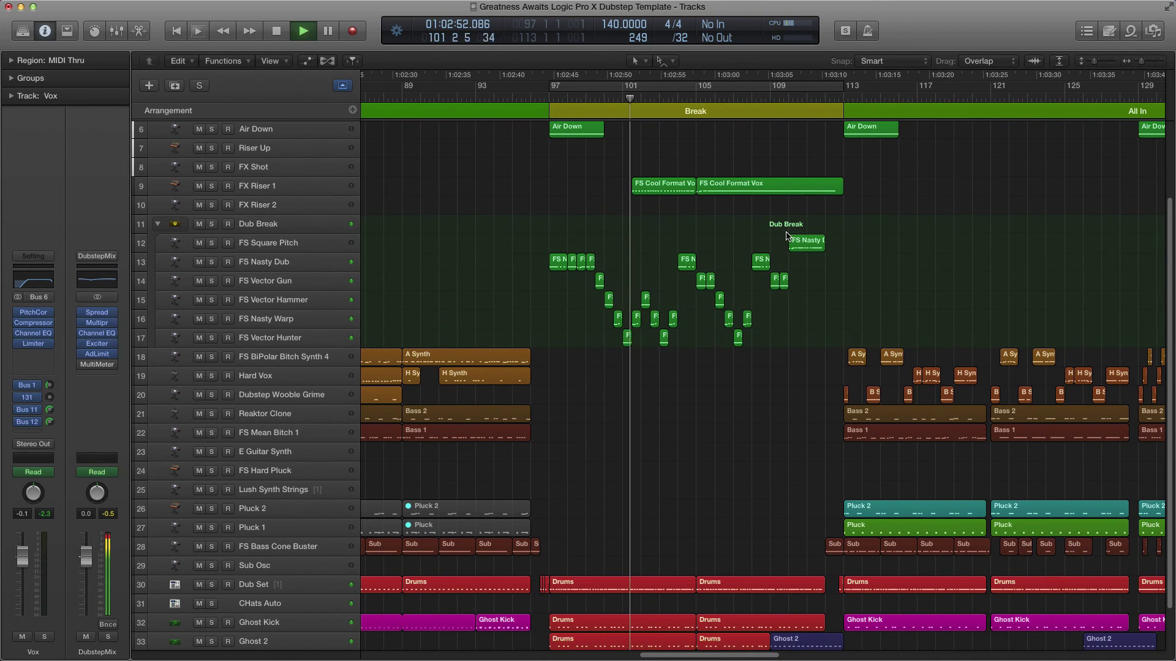
# - Show automation and raise Air Down's volume to -3.7 dB from the Break start to about bar 117, and Air Up's to -1.1 dB from late Break
pyautogui.scroll(5, 788, 237)
pyautogui.press('a')
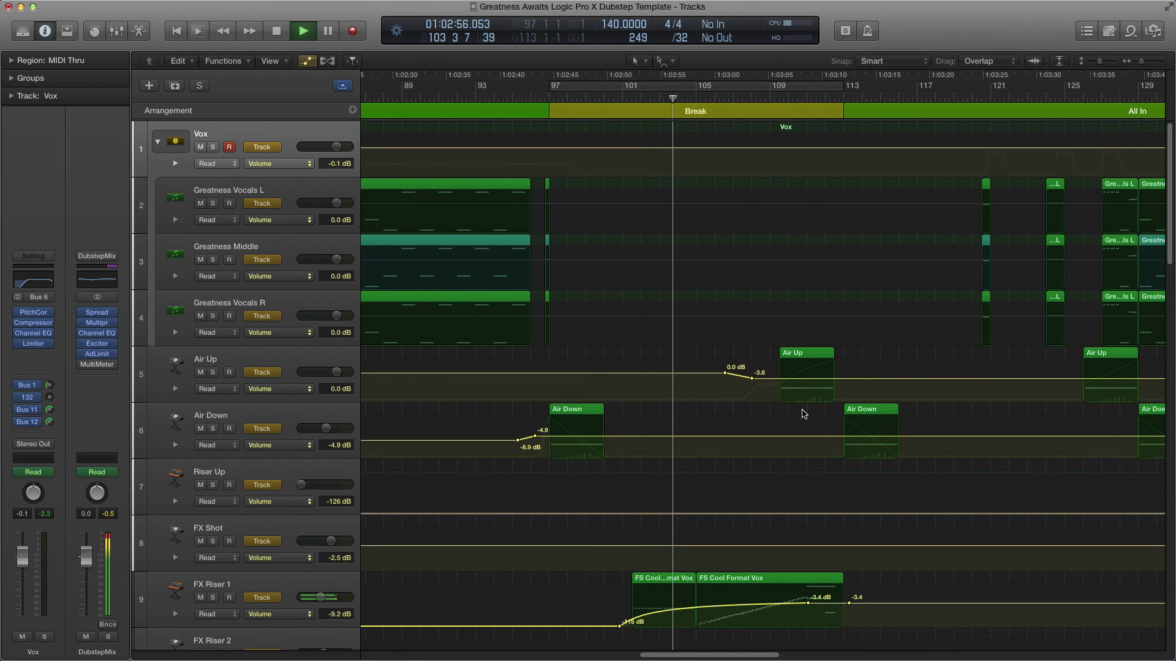
pyautogui.click(929, 436)
pyautogui.click(944, 436)
pyautogui.moveTo(841, 438); pyautogui.dragTo(832, 436)
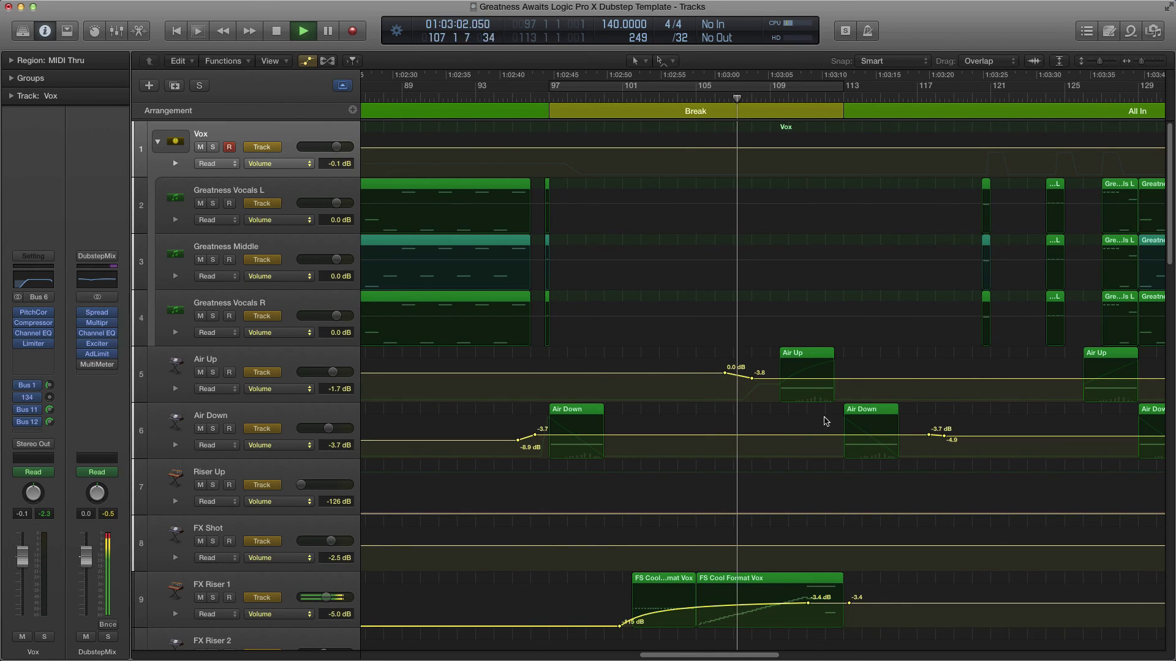
pyautogui.moveTo(818, 382); pyautogui.dragTo(819, 376)
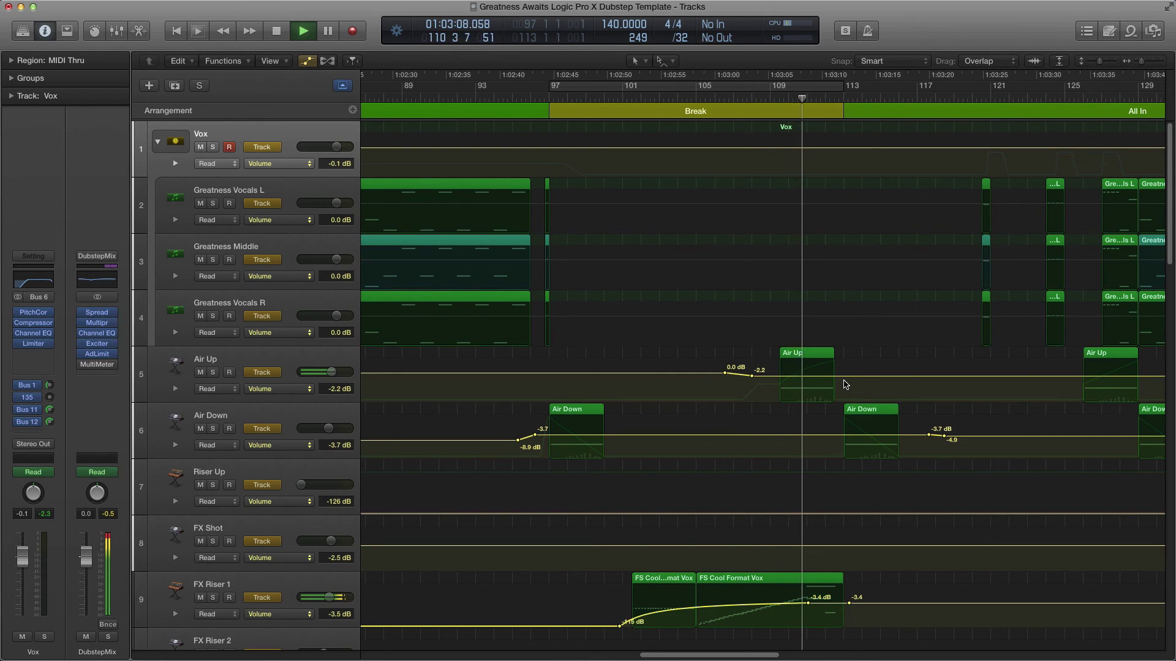
pyautogui.moveTo(847, 377); pyautogui.dragTo(847, 376)
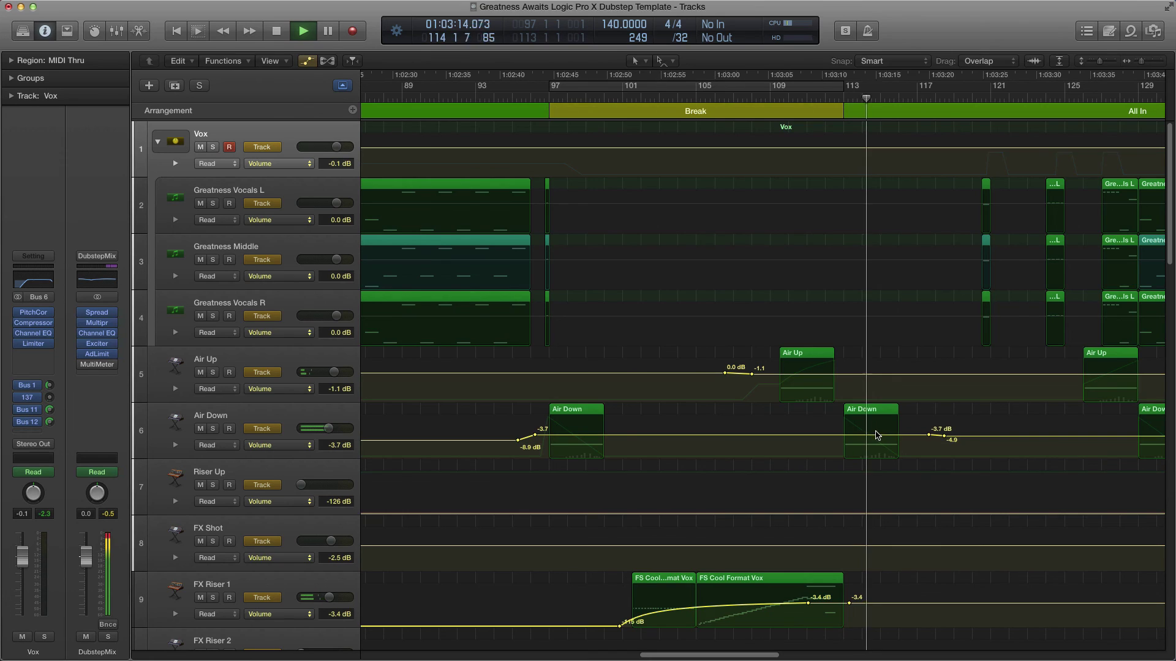
# - Examine the alternating synth and bass regions and their volume lanes during the All In section, and hide the automation
pyautogui.scroll(-5, 842, 427)
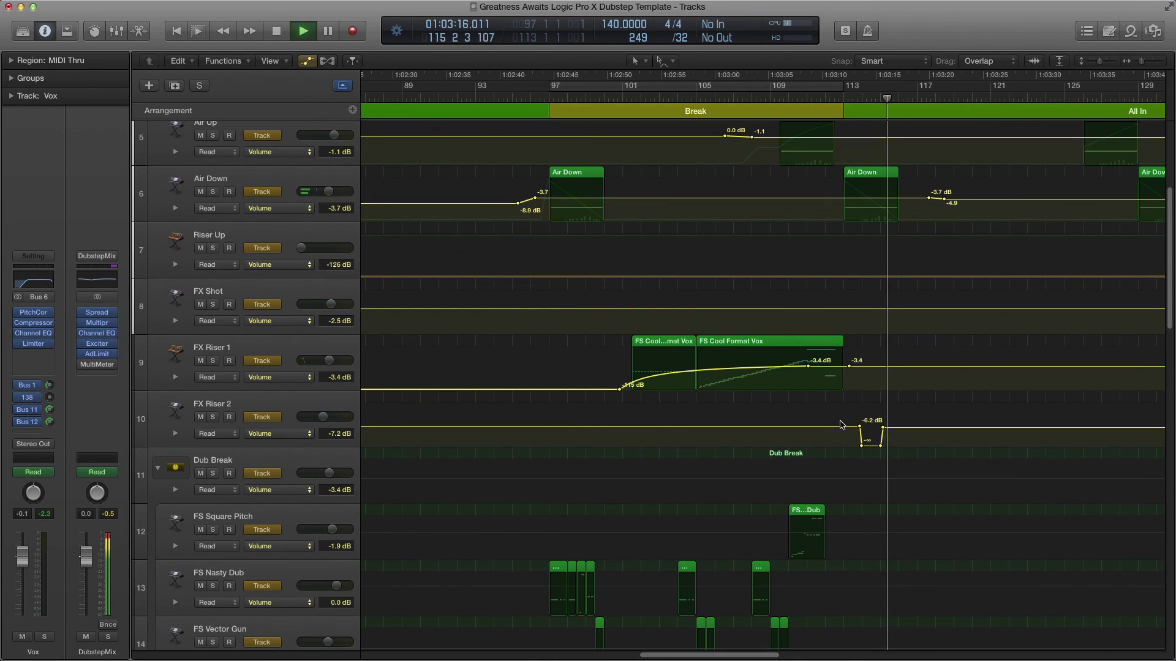
pyautogui.scroll(-10, 856, 404)
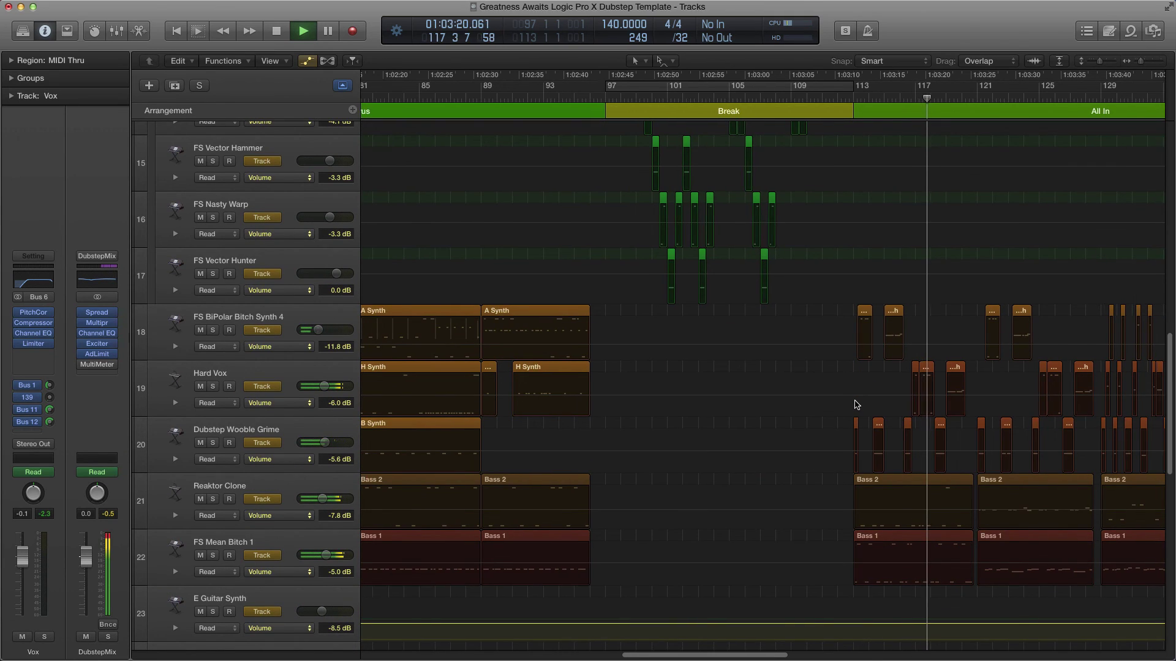
pyautogui.scroll(-3, 856, 406)
pyautogui.hscroll(5, 857, 406)
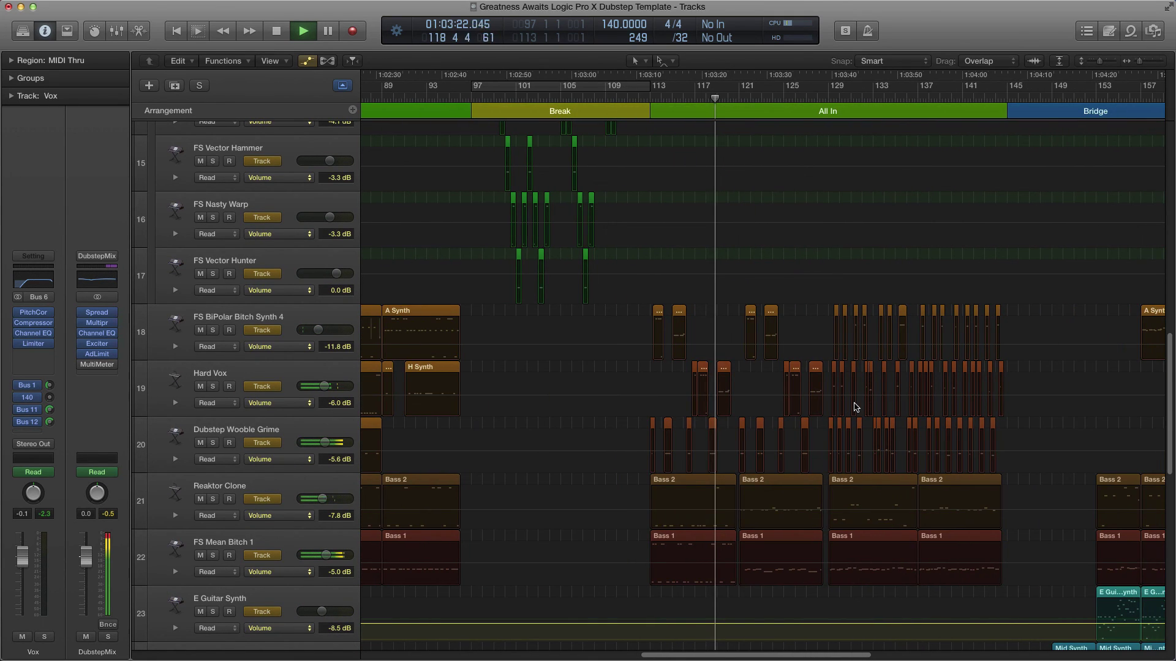
pyautogui.scroll(2, 856, 407)
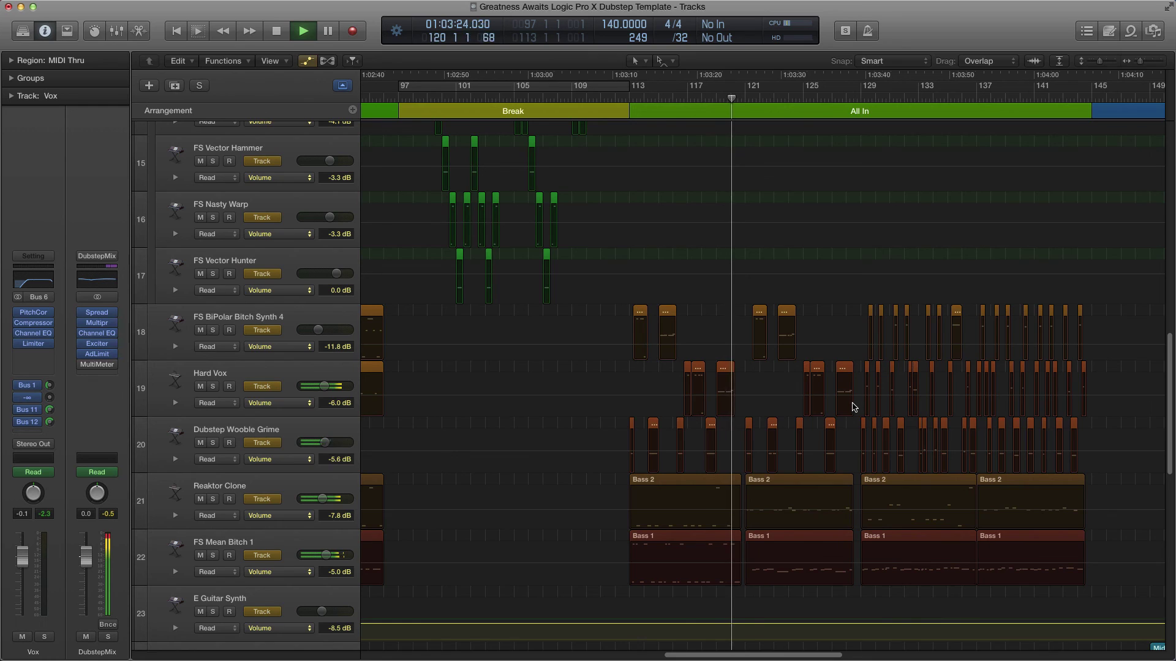
pyautogui.hscroll(3, 855, 407)
pyautogui.scroll(2, 854, 407)
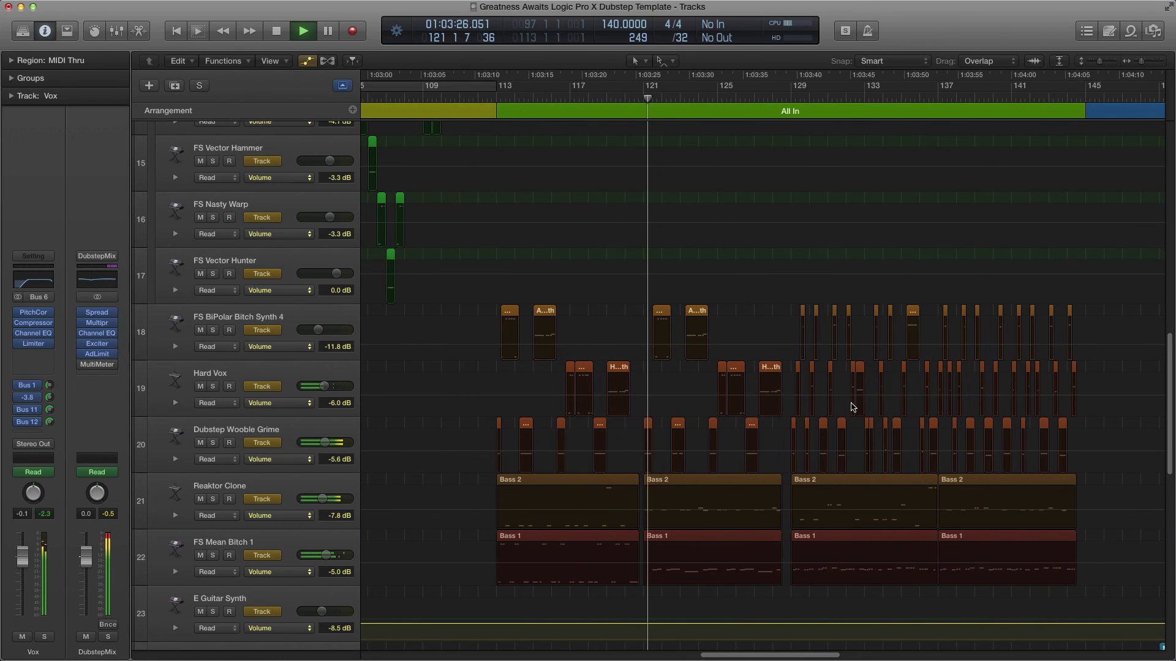
pyautogui.scroll(-3, 852, 407)
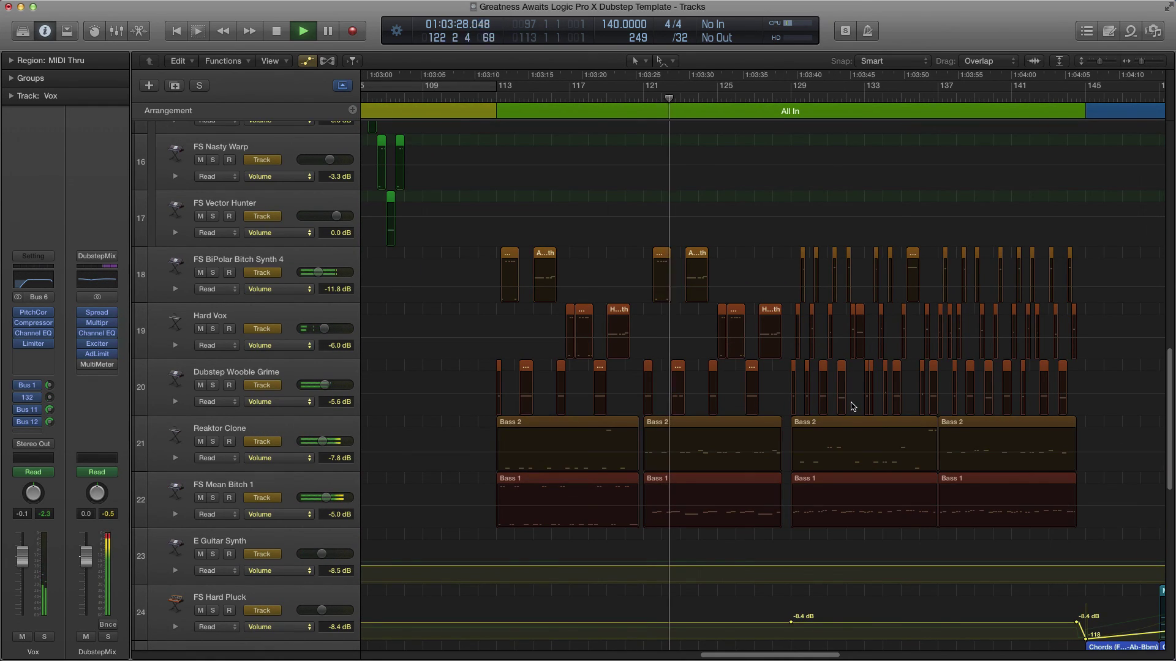
pyautogui.scroll(-2, 853, 406)
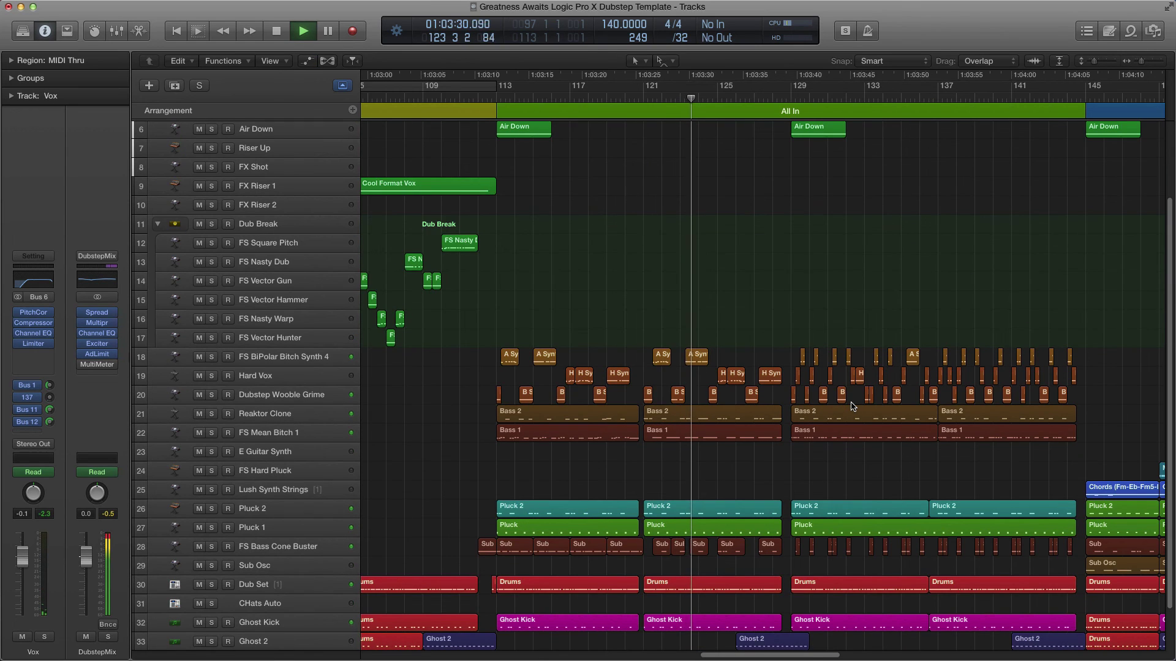
pyautogui.scroll(3, 852, 404)
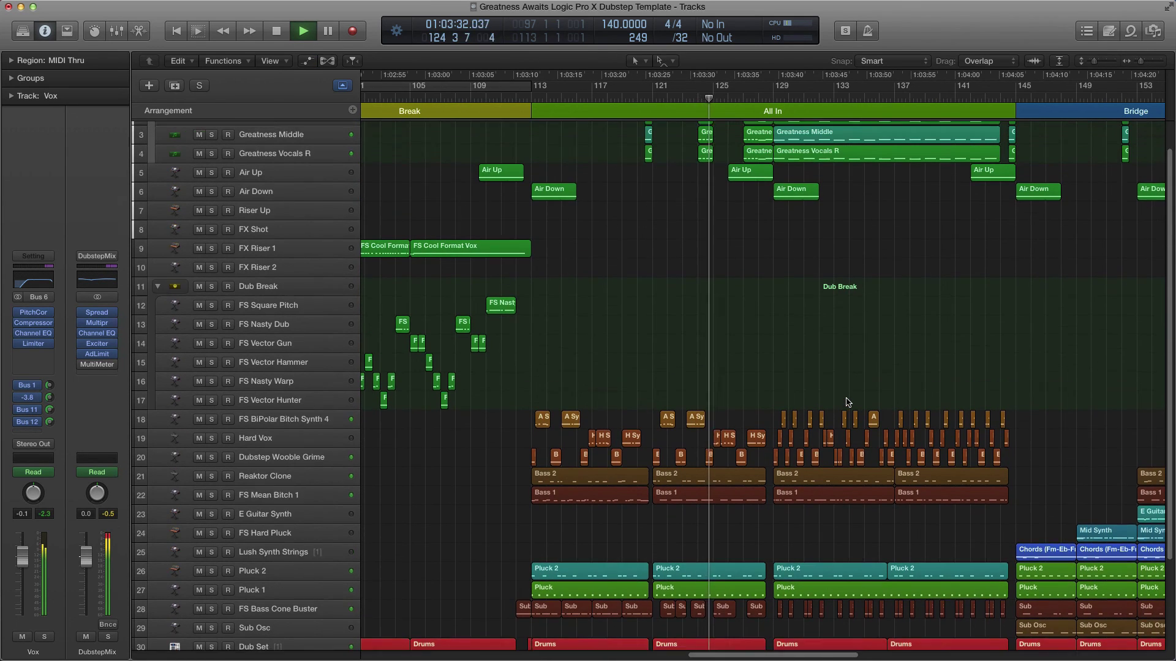
# - Examine the tracks from Vox down to DubstepMix while the second half of All In plays into the Bridge
pyautogui.scroll(1, 847, 403)
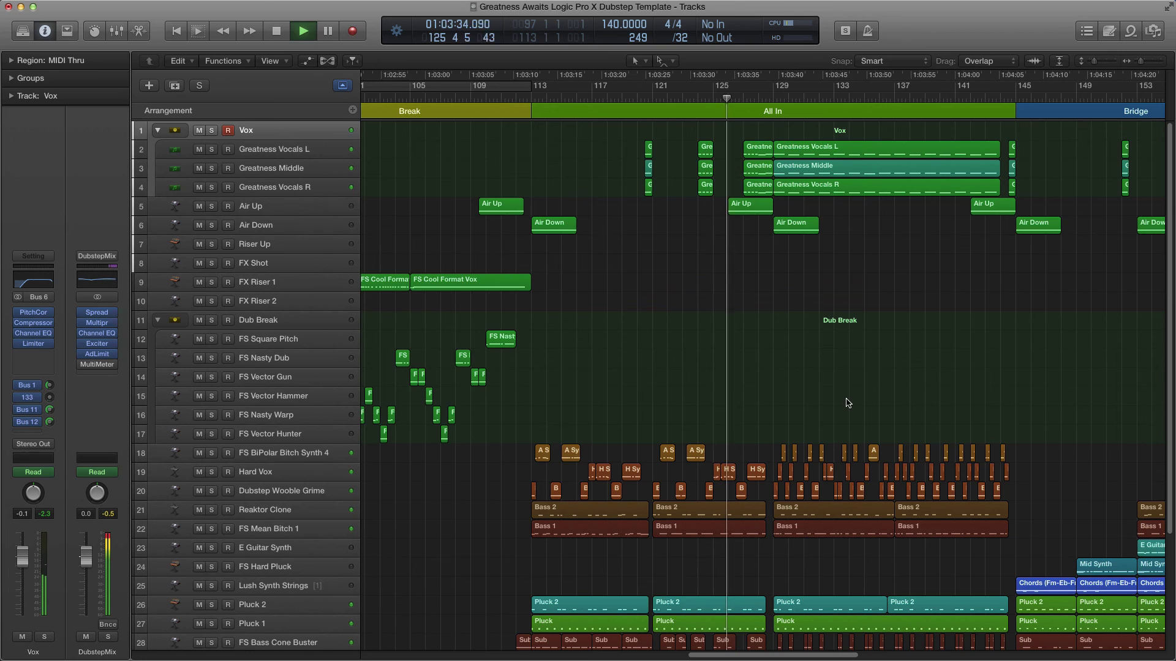
pyautogui.scroll(-1, 846, 402)
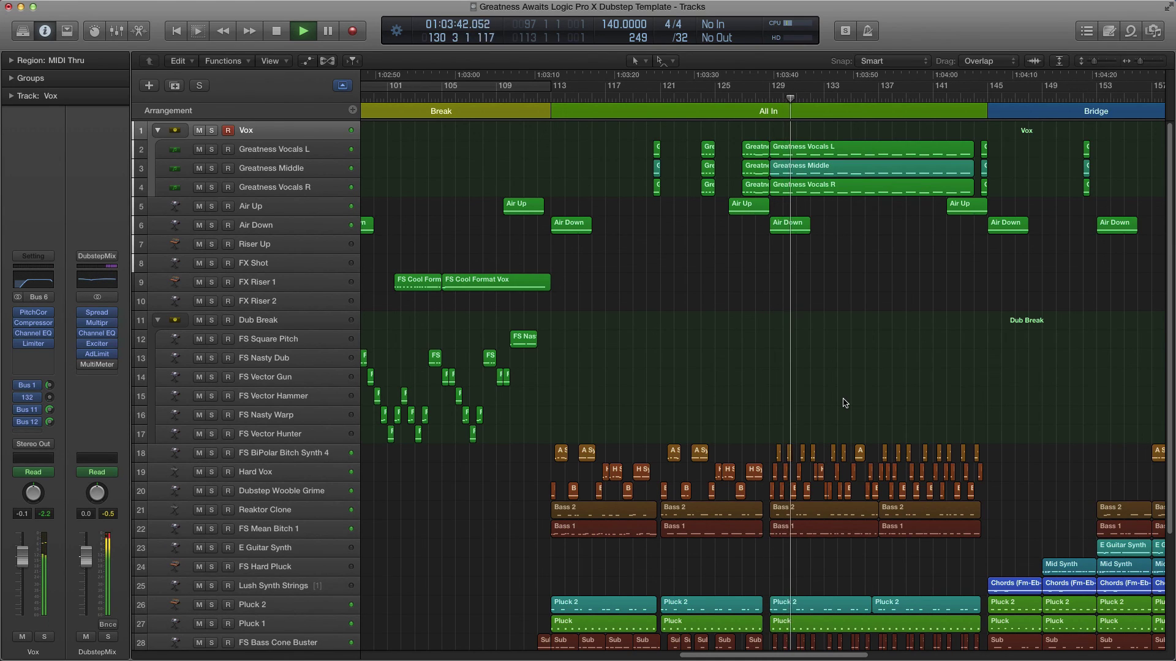
pyautogui.scroll(-5, 845, 403)
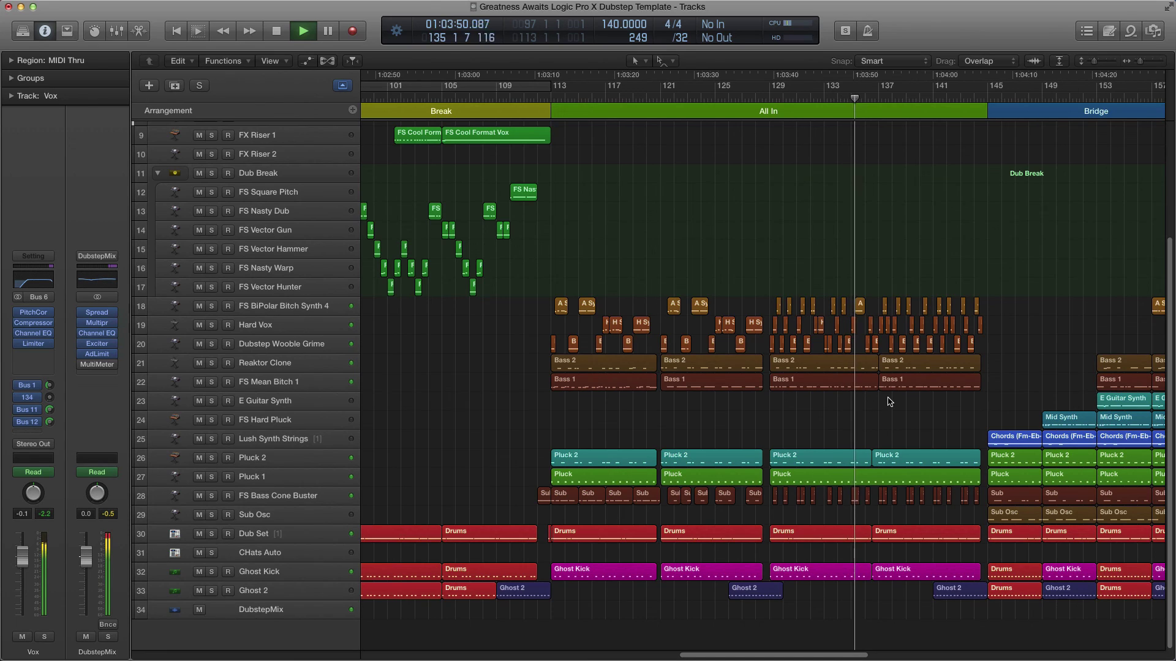
pyautogui.scroll(5, 870, 404)
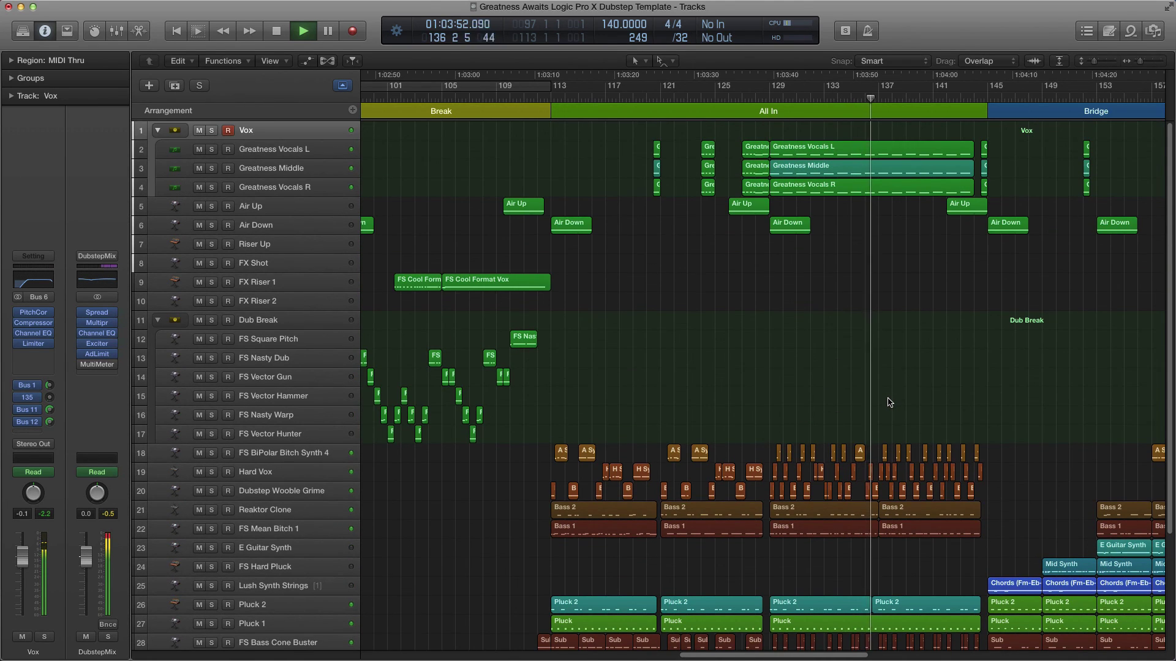
pyautogui.scroll(-1, 888, 398)
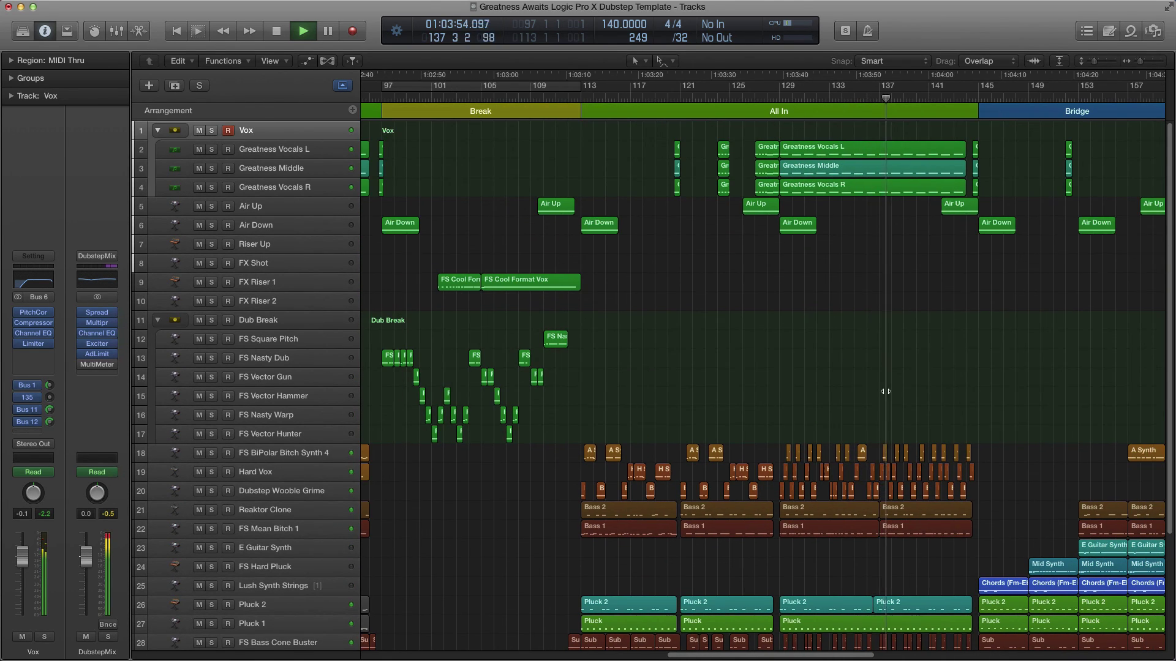
pyautogui.scroll(-5, 885, 392)
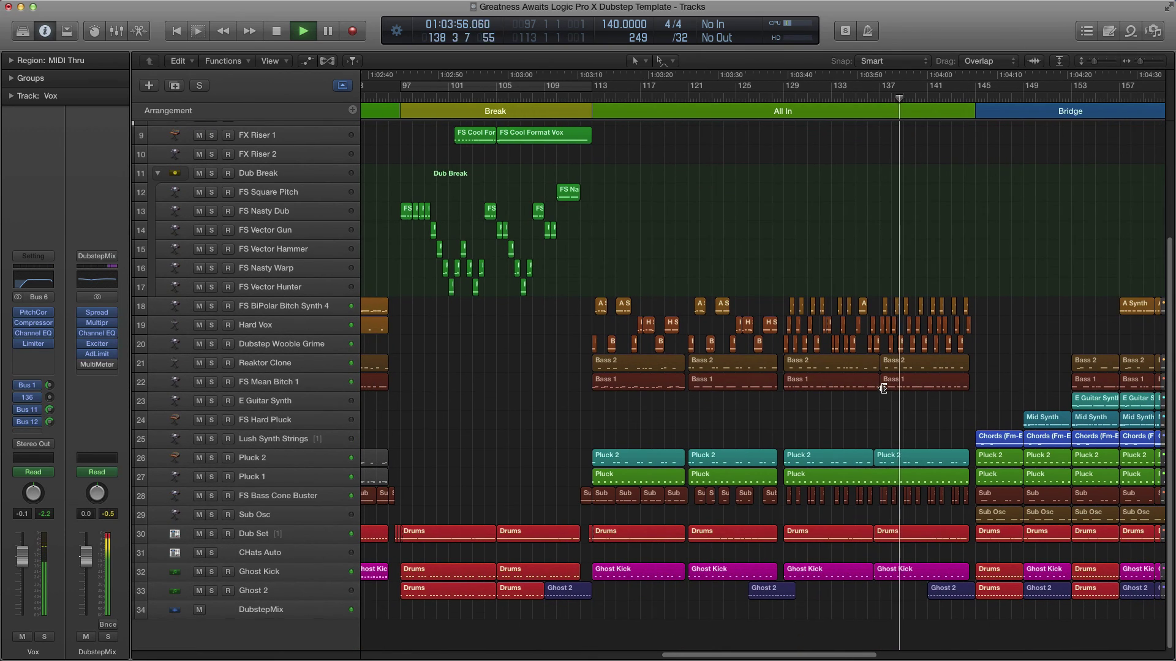
pyautogui.hscroll(5, 884, 389)
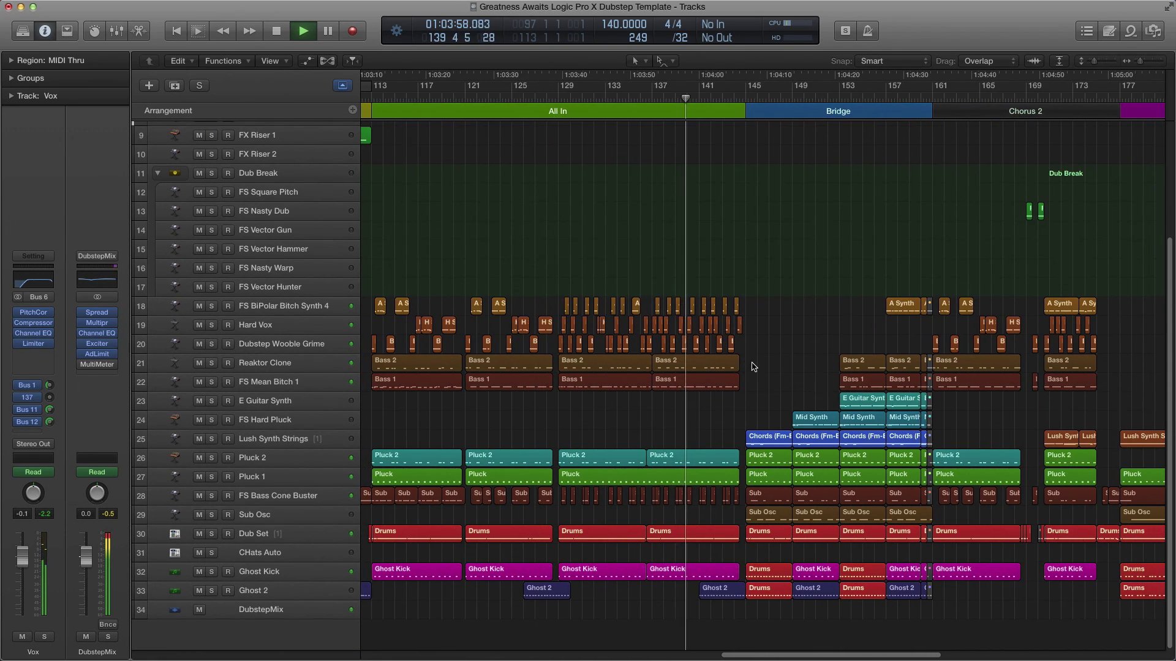
pyautogui.scroll(4, 753, 368)
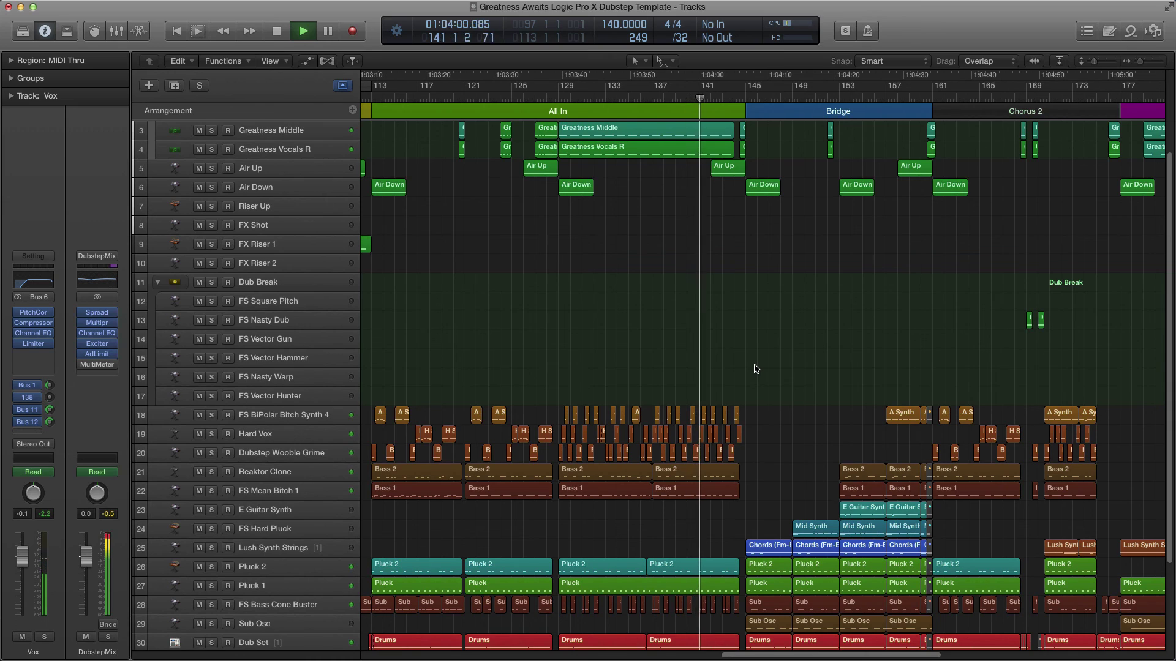
pyautogui.scroll(1, 758, 369)
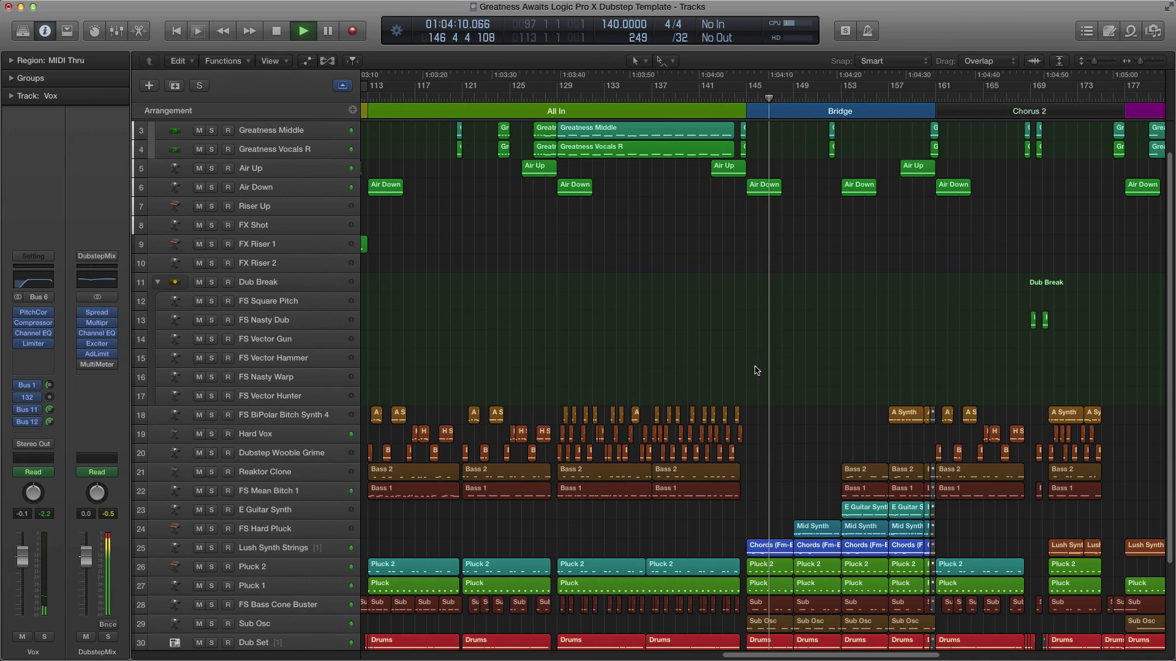
# - Show automation and lower Pluck 1's ES2 LPF Cutoff peak at the end of All In to 0.508
pyautogui.press('a')
pyautogui.press('super+Down')
pyautogui.scroll(-3, 754, 373)
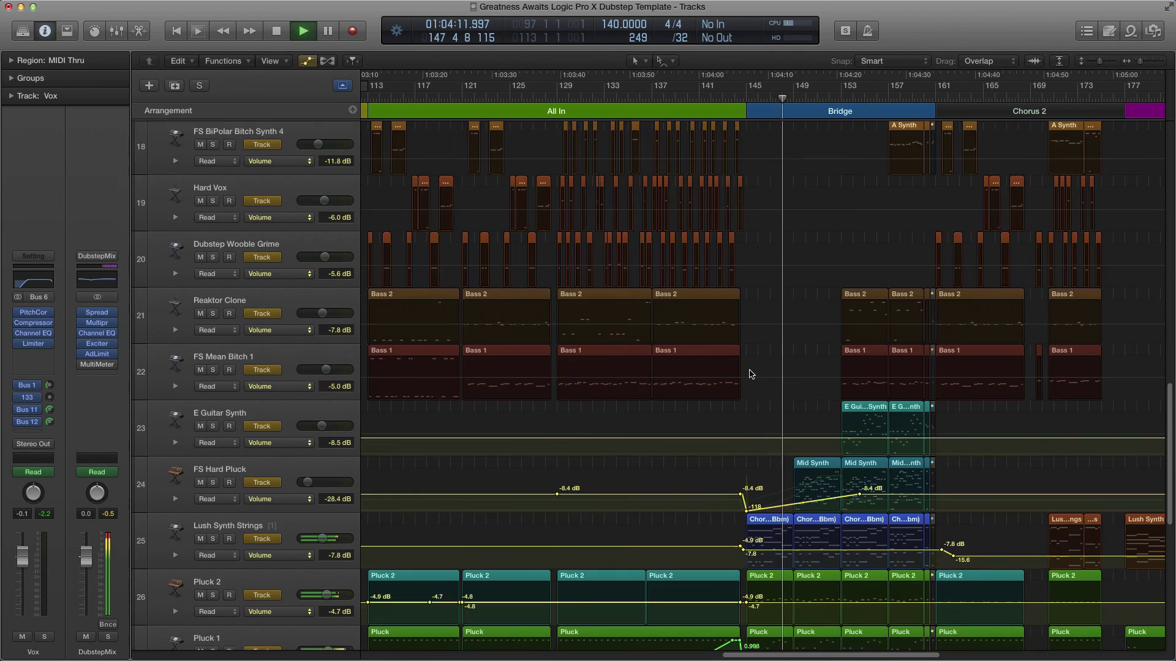
pyautogui.scroll(-5, 752, 373)
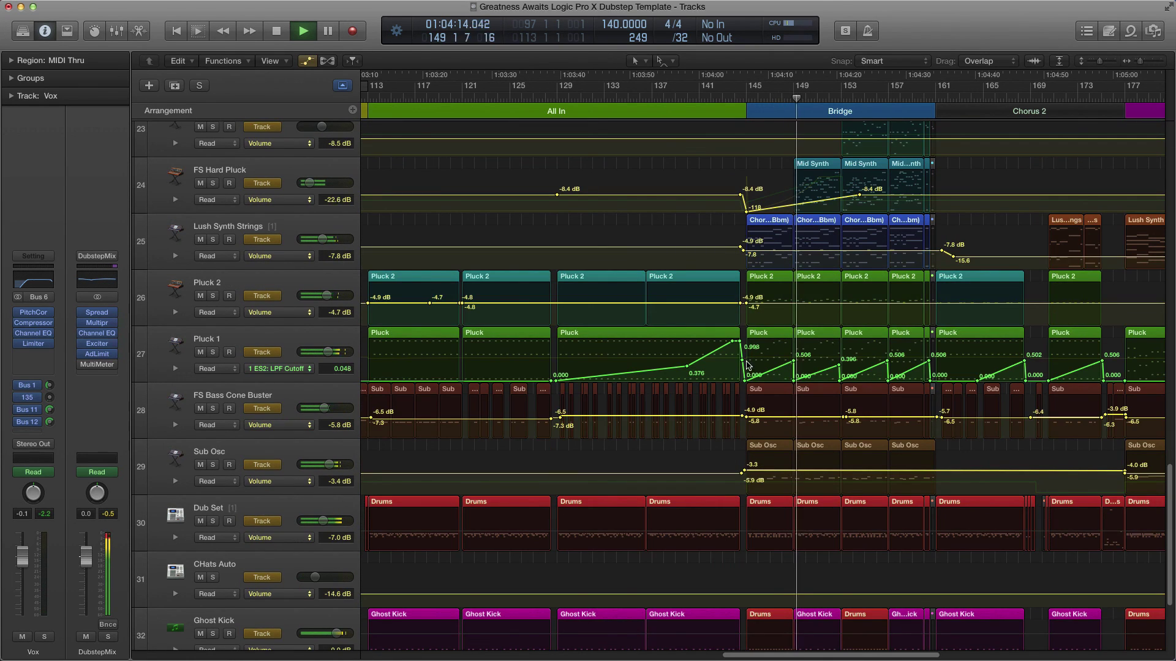
pyautogui.click(739, 350)
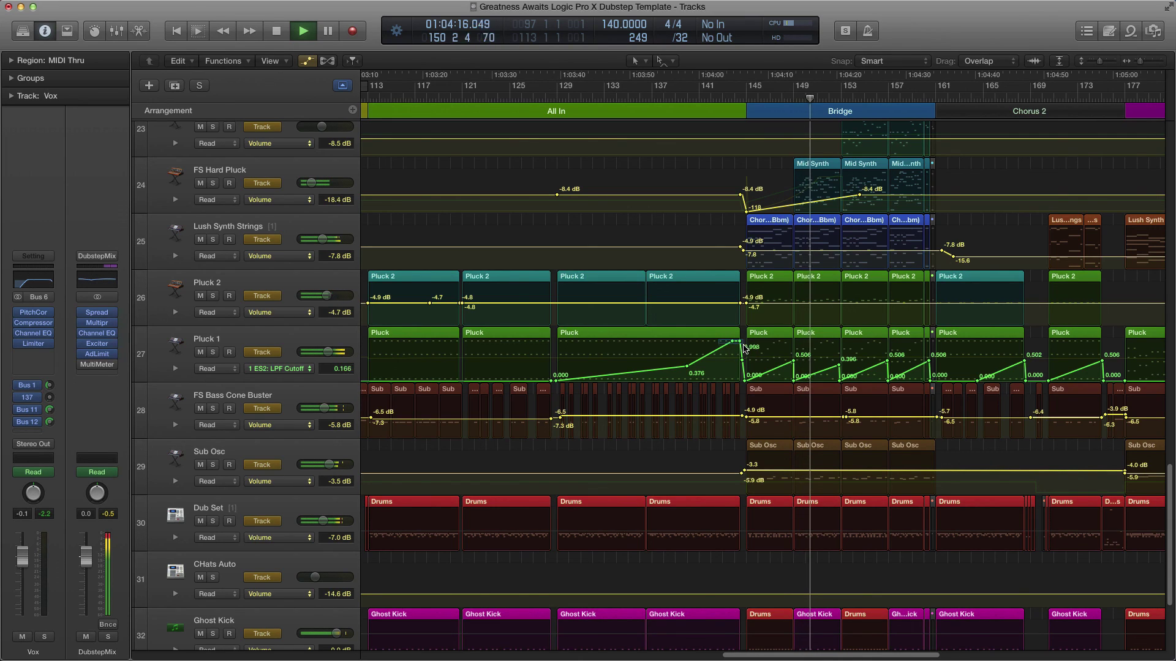
pyautogui.moveTo(738, 345); pyautogui.dragTo(737, 365)
# - Follow the Bridge into Chorus 2, examining Pluck 1's filter sweeps and the automation lanes from the bass tracks up to the effects
pyautogui.hscroll(2, 778, 380)
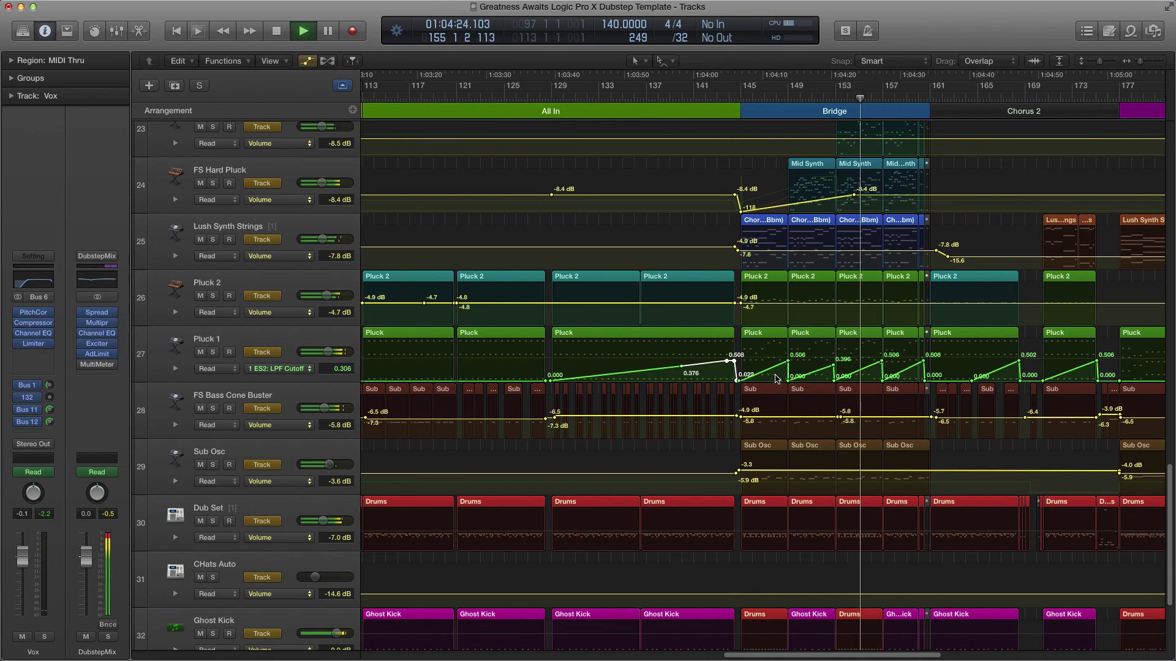
pyautogui.scroll(2, 773, 380)
pyautogui.scroll(2, 772, 378)
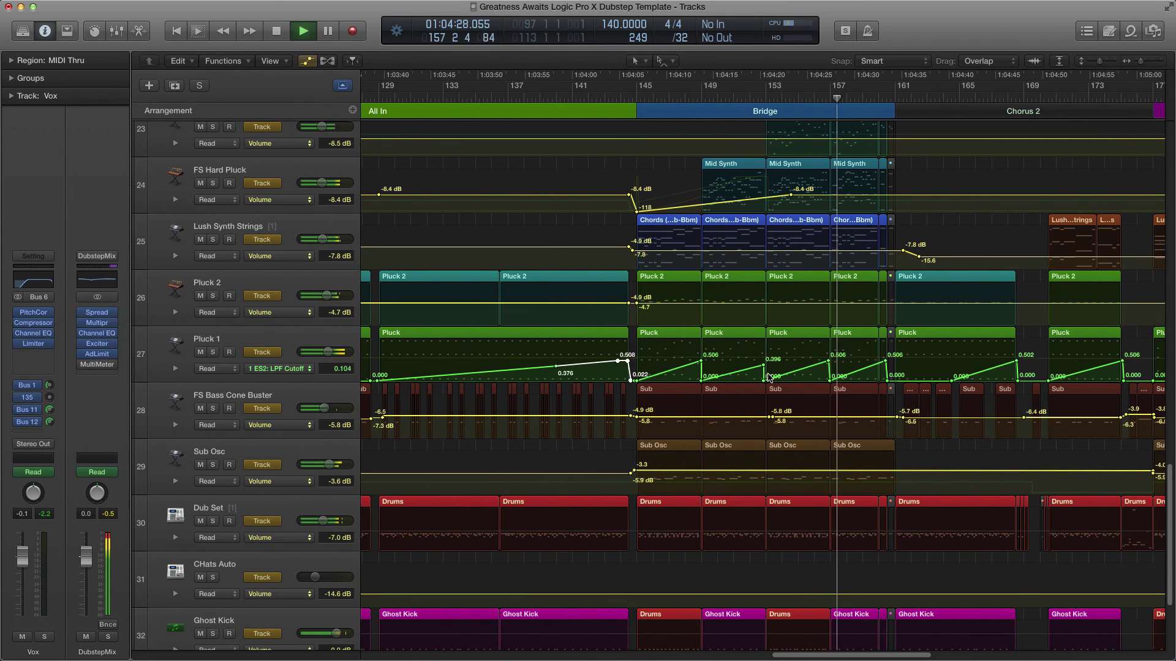
pyautogui.hscroll(1, 770, 377)
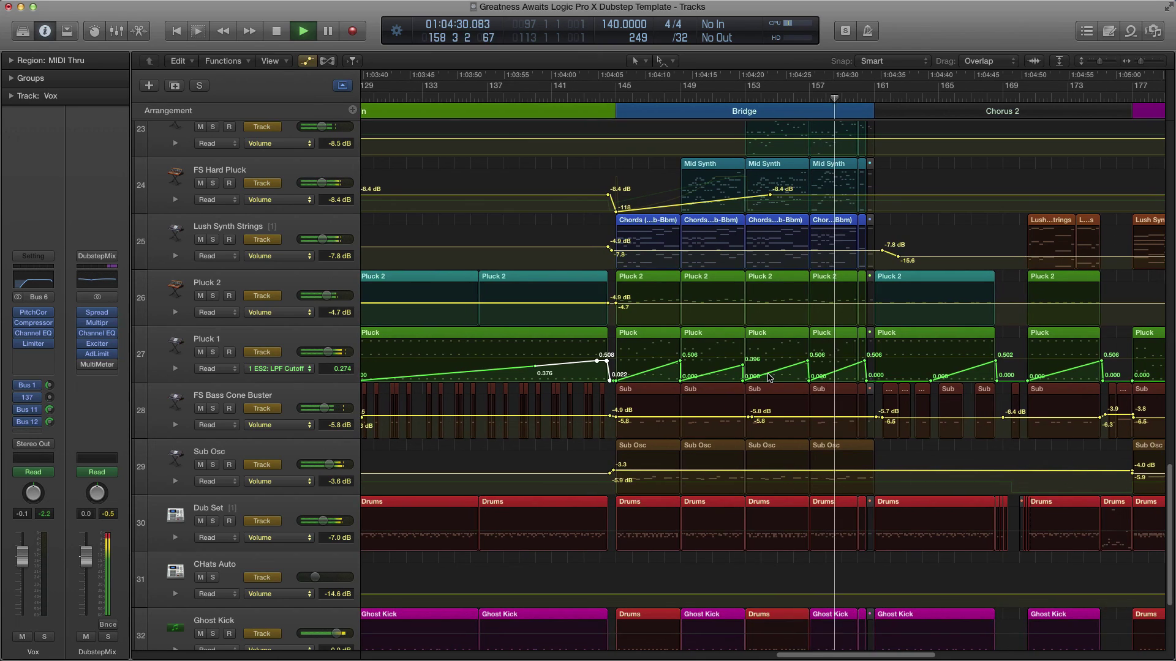
pyautogui.scroll(1, 817, 379)
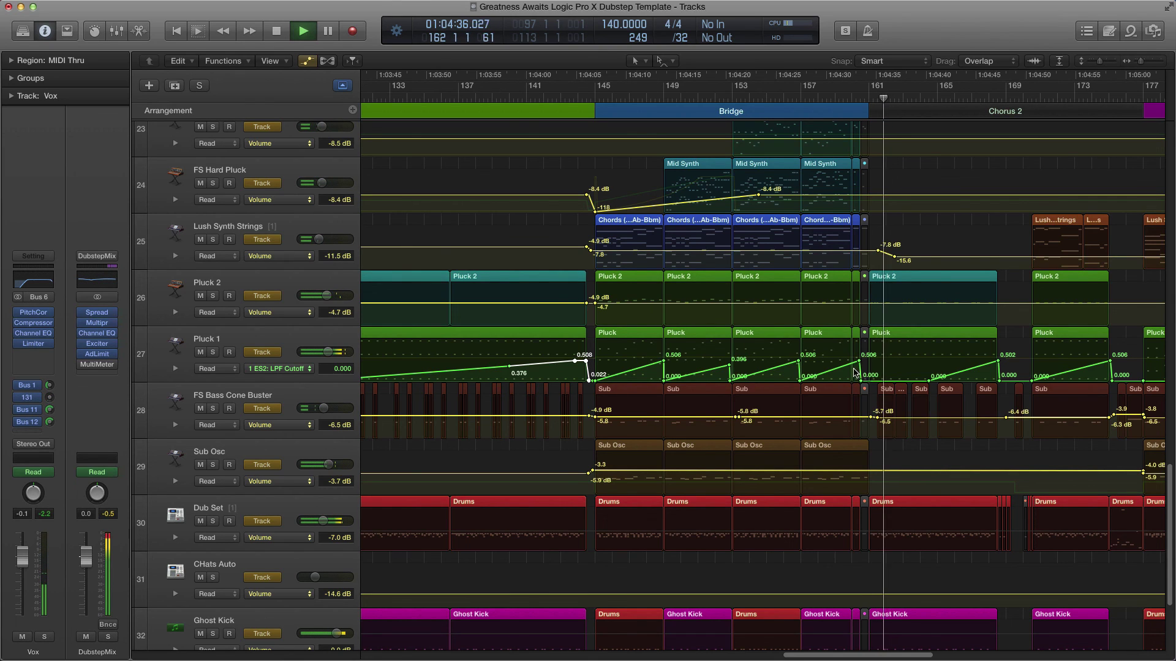
pyautogui.hscroll(5, 856, 372)
pyautogui.scroll(3, 839, 367)
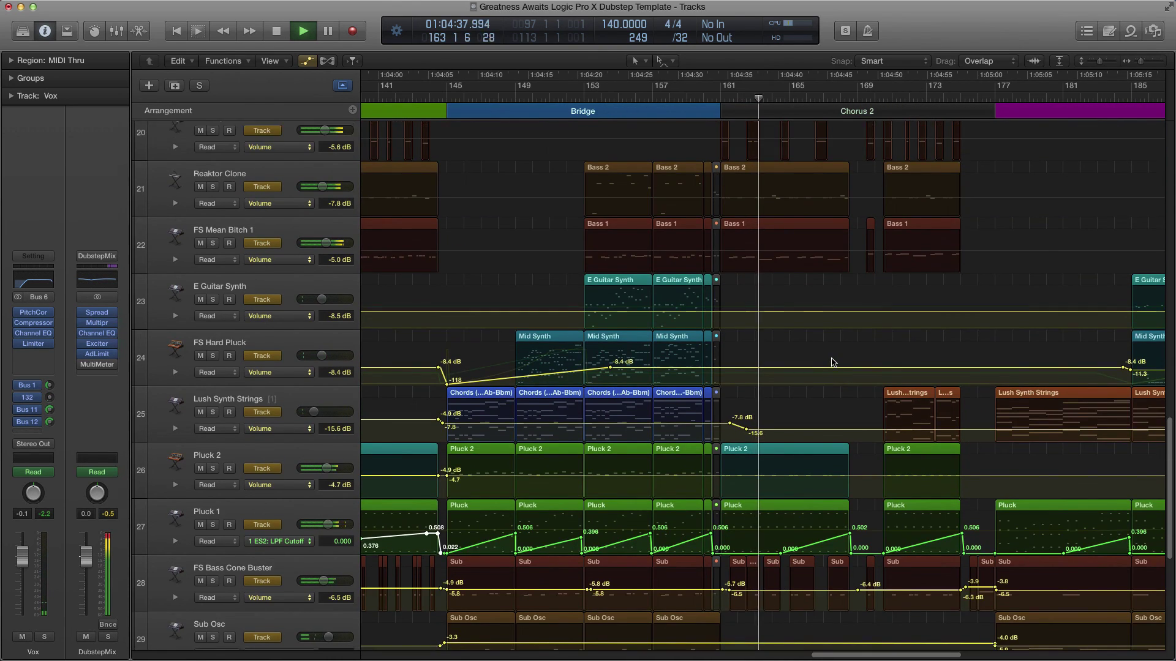
pyautogui.scroll(7, 832, 362)
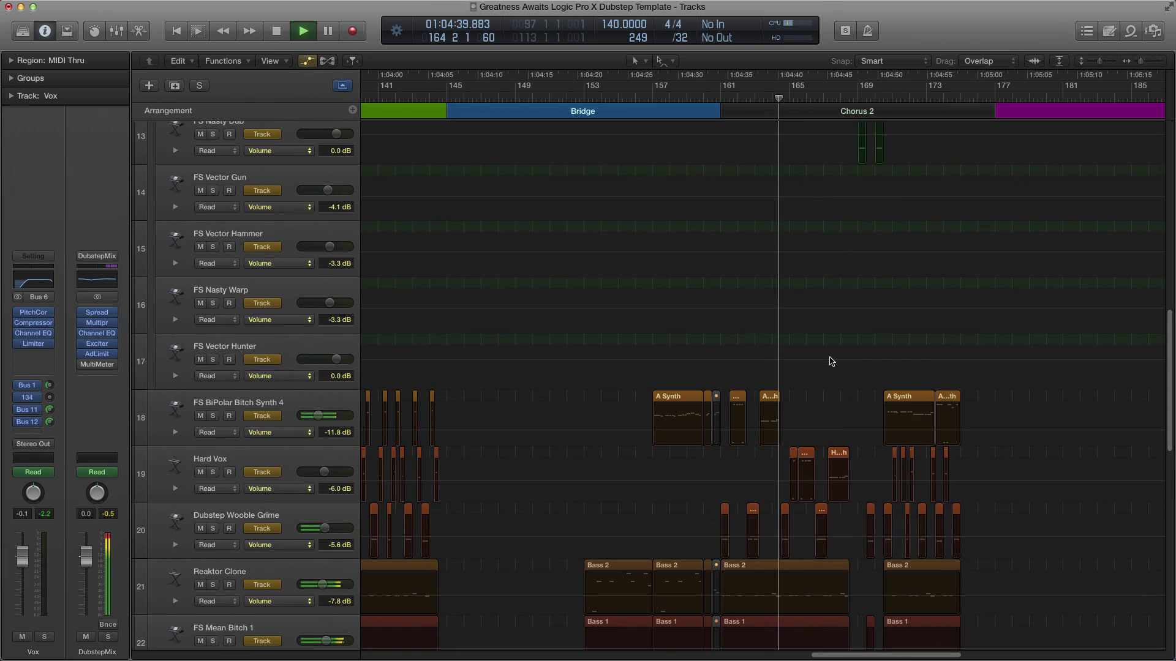
pyautogui.scroll(4, 832, 362)
pyautogui.scroll(3, 831, 362)
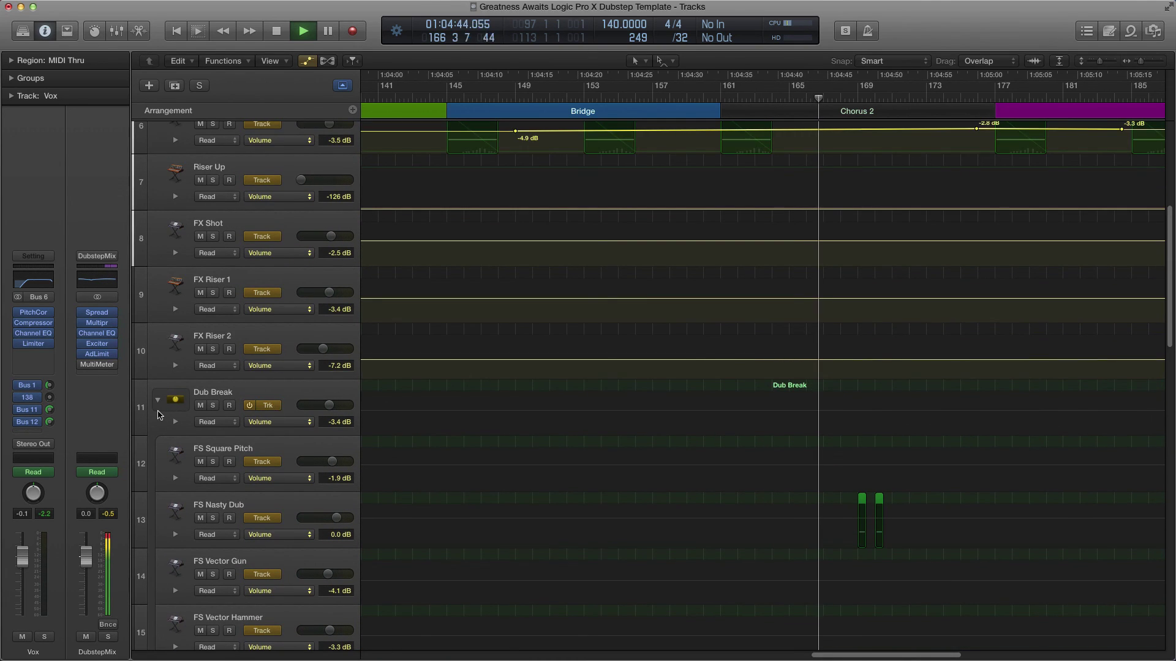
# - Collapse the Dub Break stack, check the Air Up and Air Down lanes, and hide the automation
pyautogui.click(158, 401)
pyautogui.scroll(5, 701, 328)
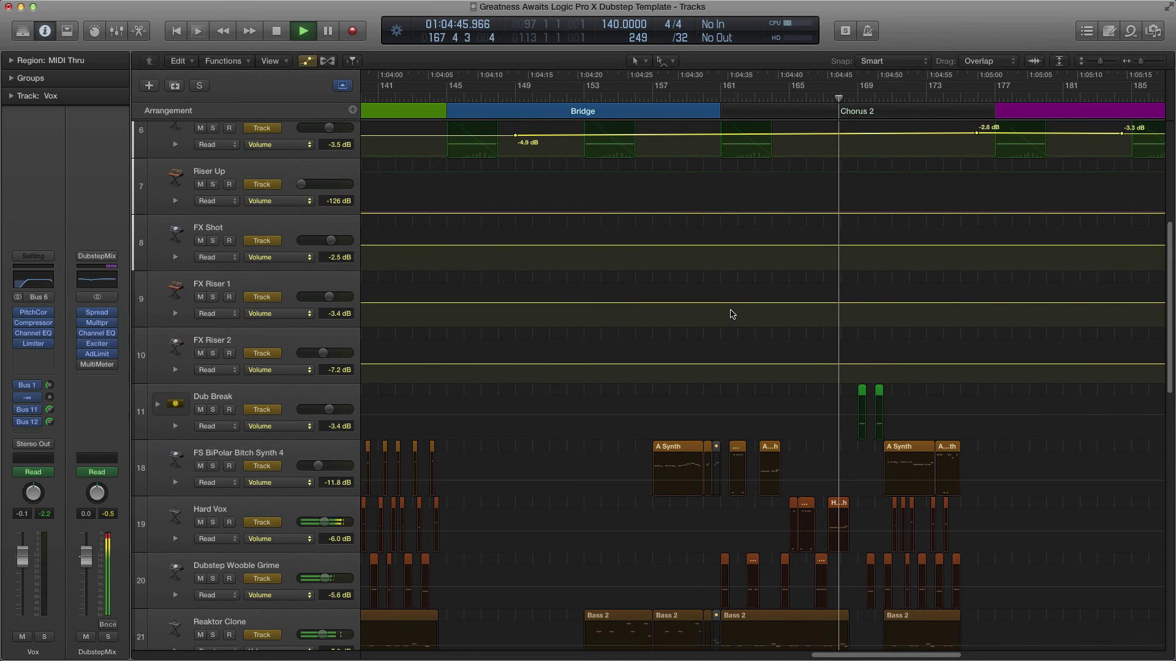
pyautogui.scroll(1, 733, 317)
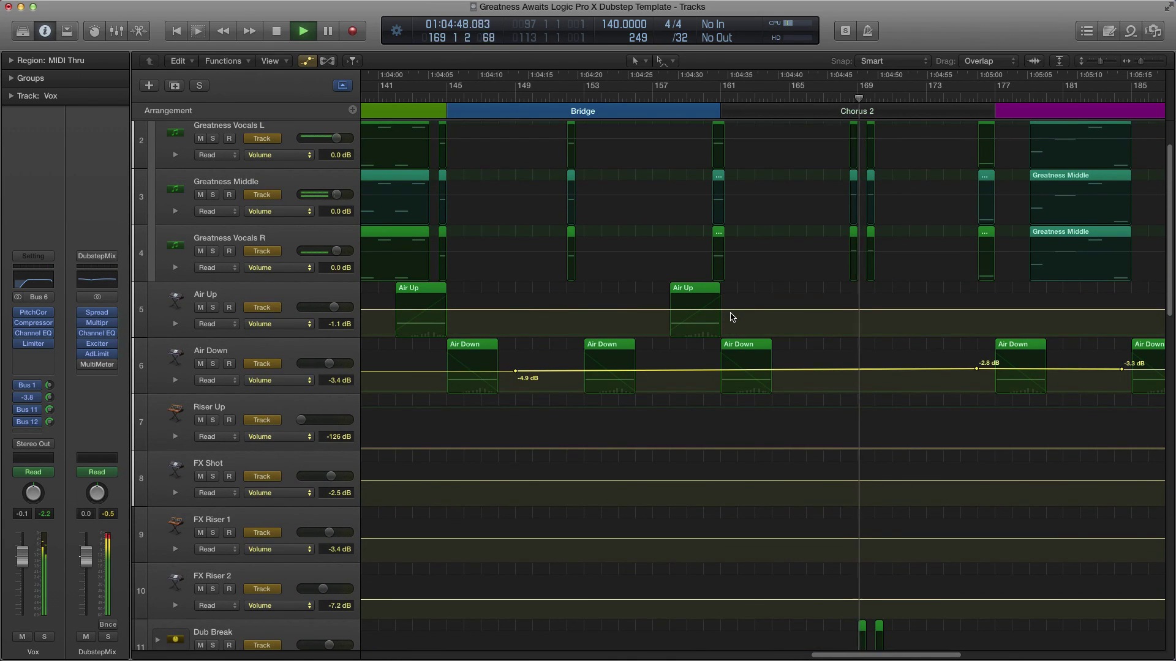
pyautogui.press('a')
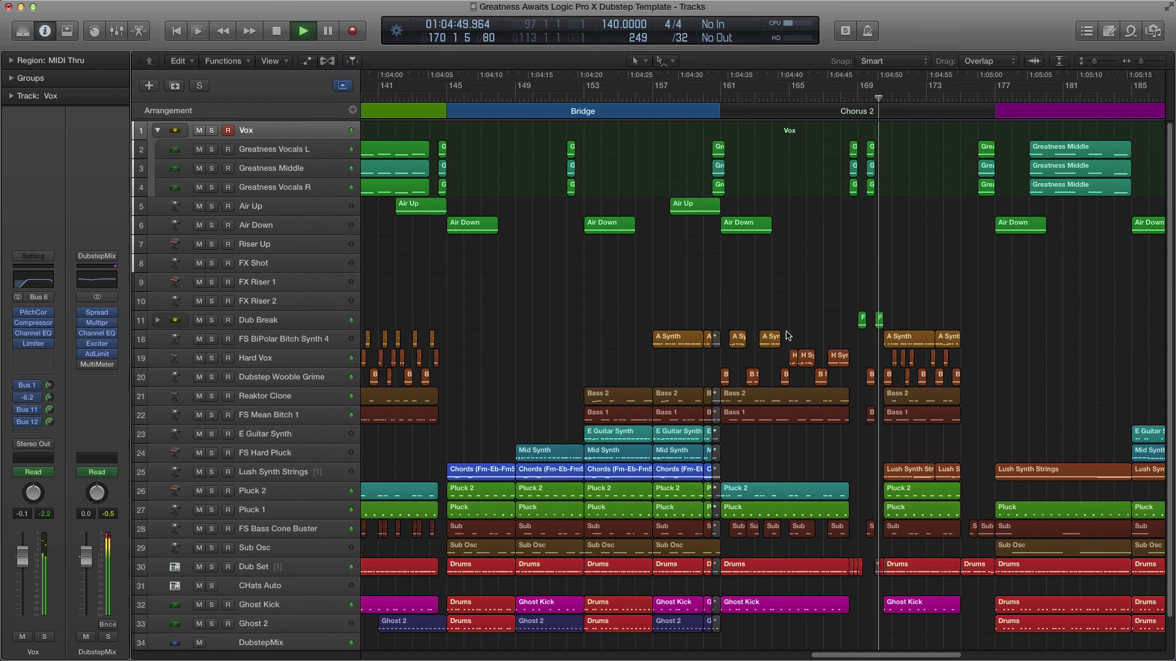
# - Follow playback through the second half of Chorus 2 into the Outro, examining the arrangement's regions at closer zoom
pyautogui.hscroll(5, 868, 364)
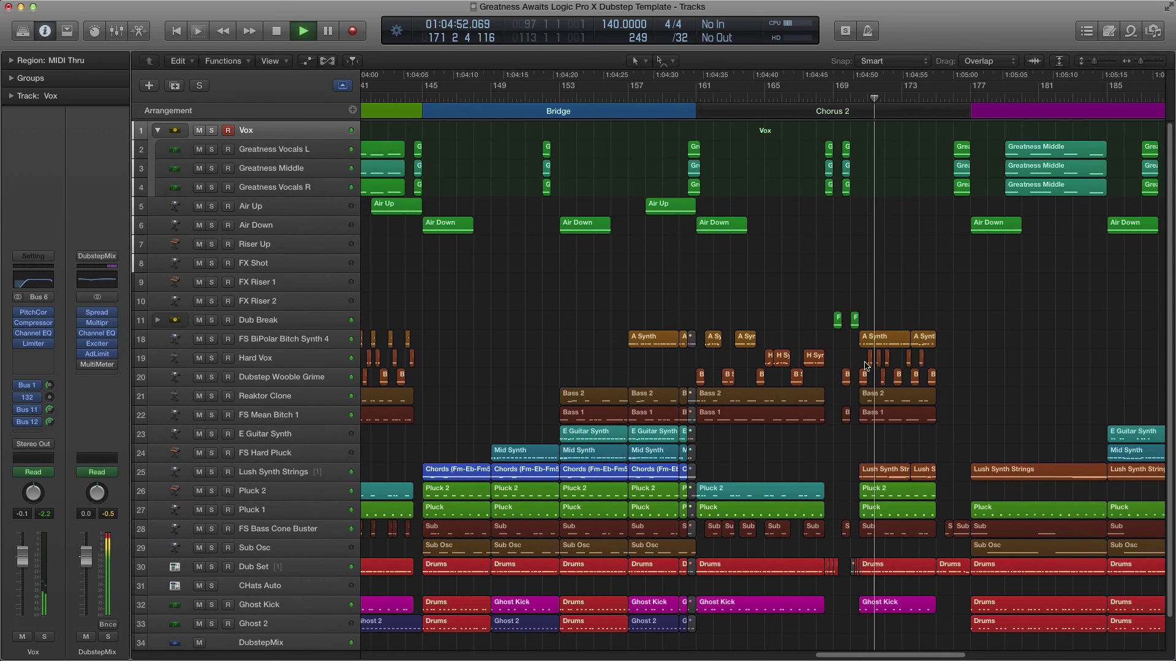
pyautogui.press('super+Right')
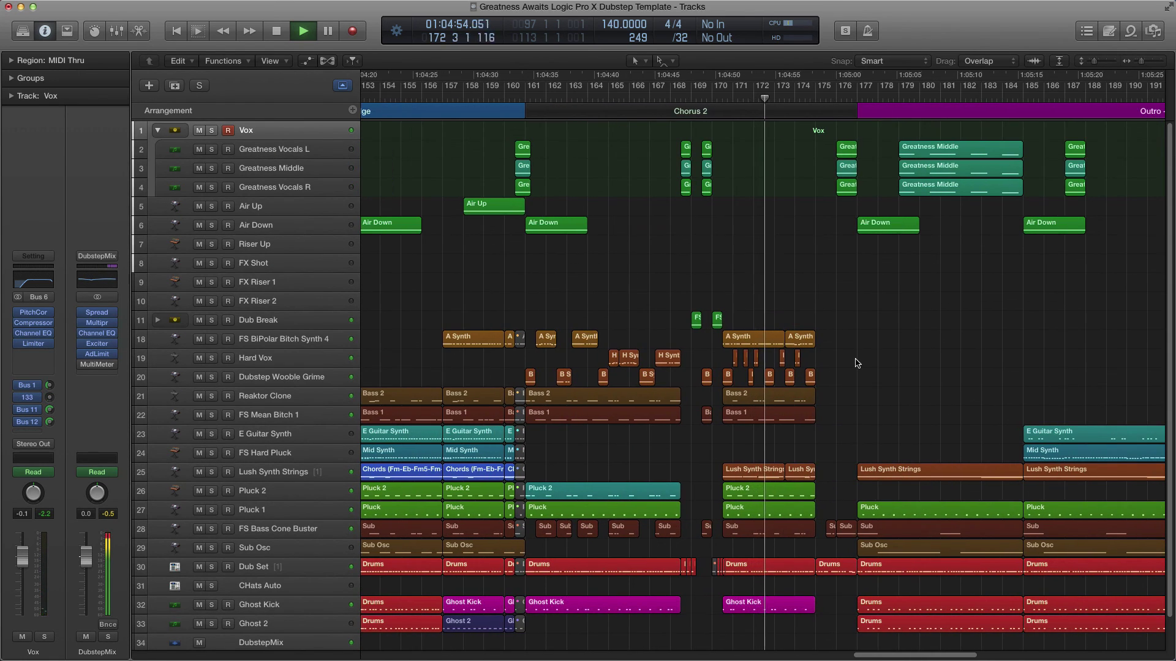
pyautogui.hscroll(2, 855, 363)
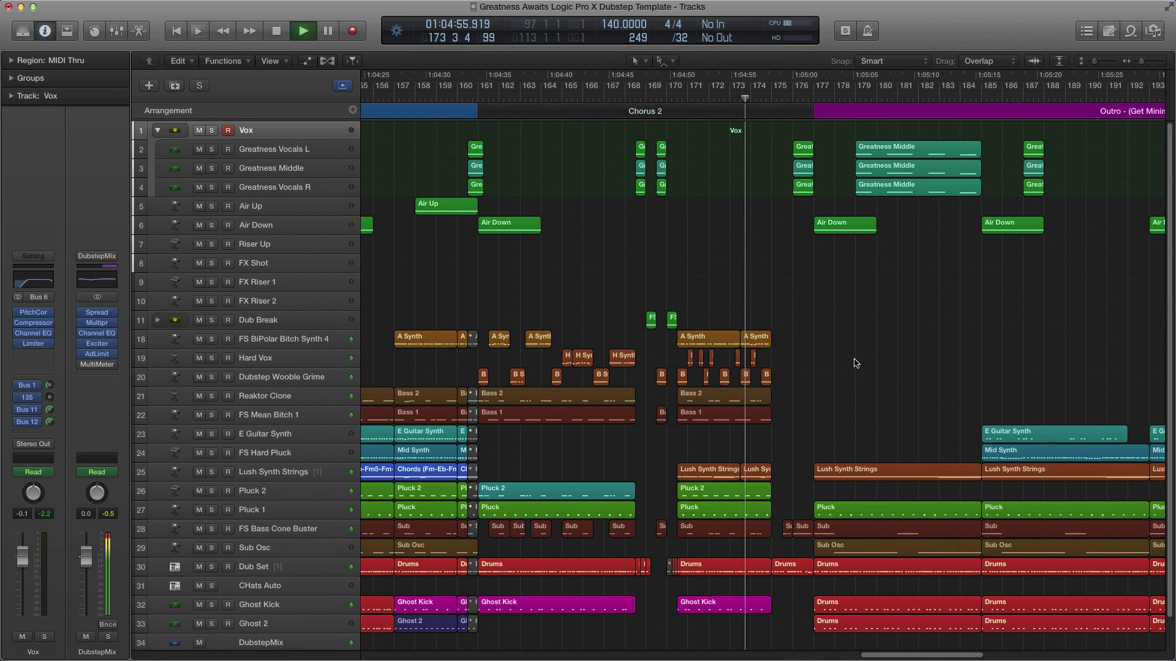
pyautogui.press('super+Right')
pyautogui.hscroll(2, 851, 363)
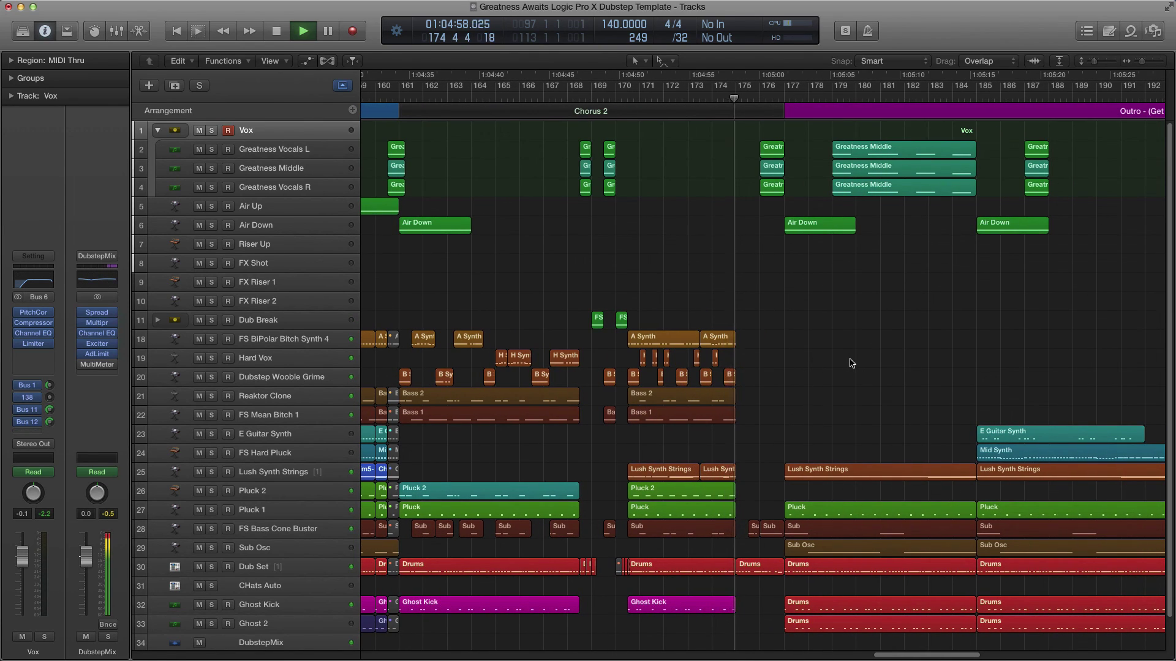
pyautogui.press('super+Right')
pyautogui.hscroll(5, 851, 363)
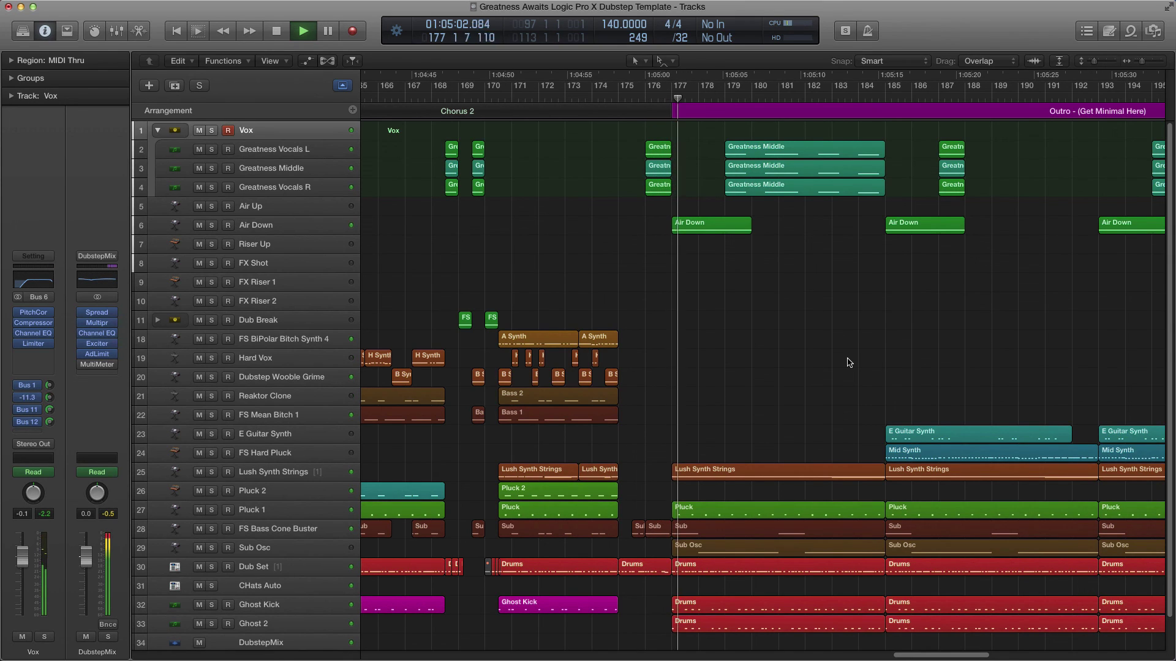
pyautogui.hscroll(1, 840, 359)
pyautogui.hscroll(1, 840, 359)
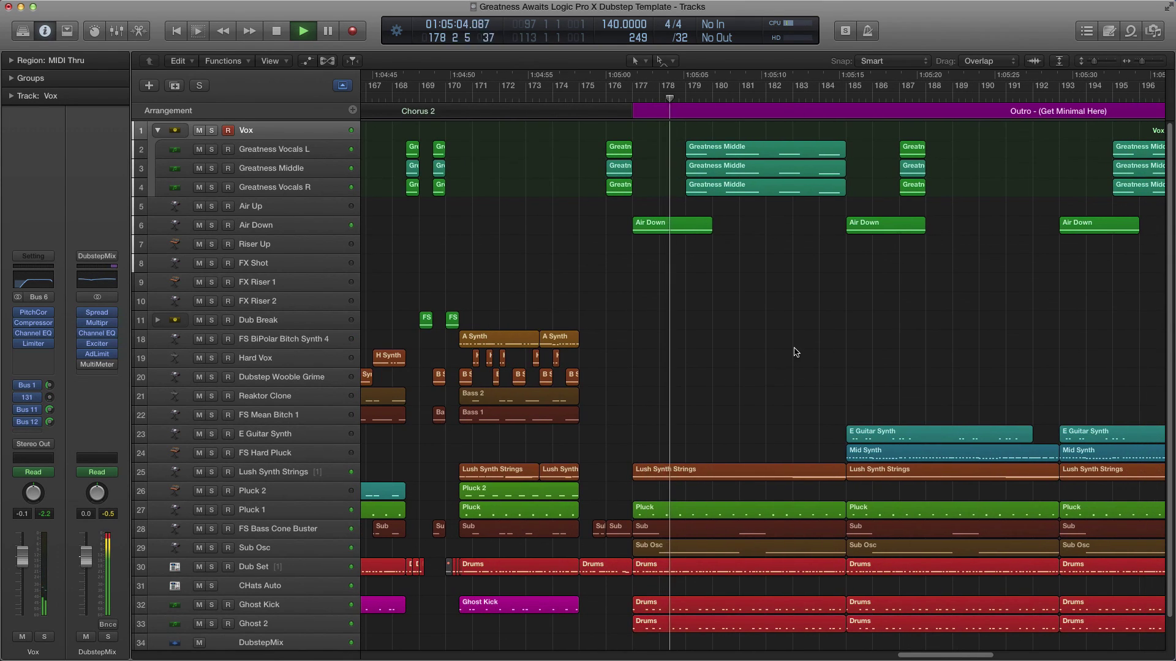
# - Show automation and lower Air Down's volume to -6.3 dB from the Outro's start and to -6.4 dB from about bar 184
pyautogui.press('a')
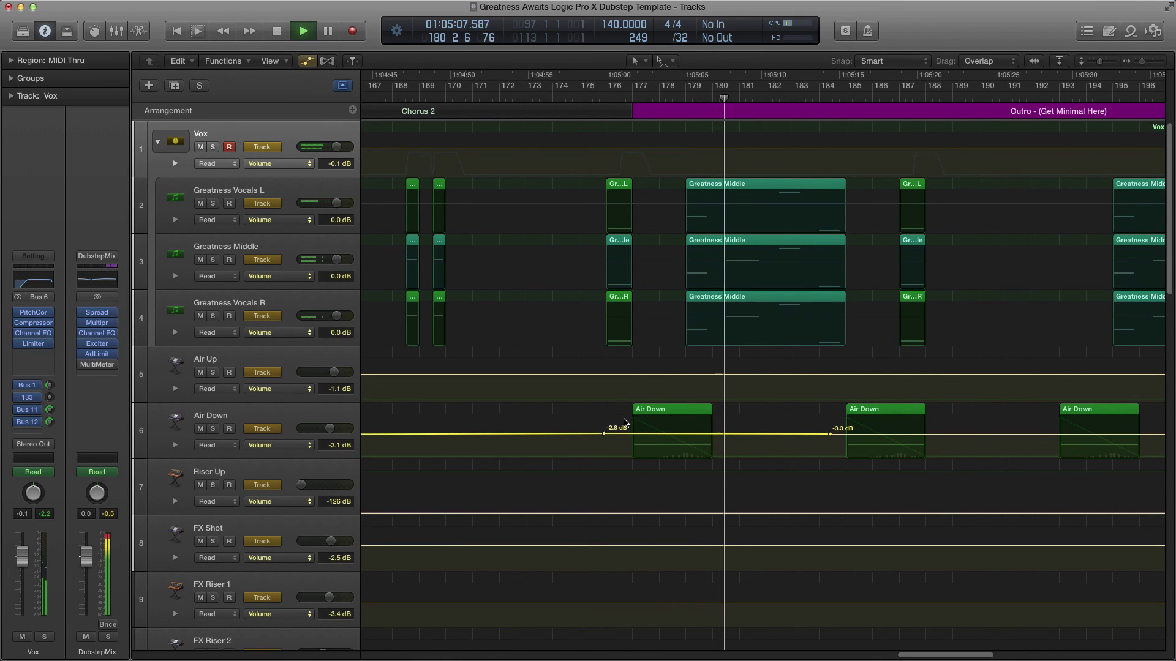
pyautogui.click(813, 434)
pyautogui.moveTo(838, 434); pyautogui.dragTo(836, 438)
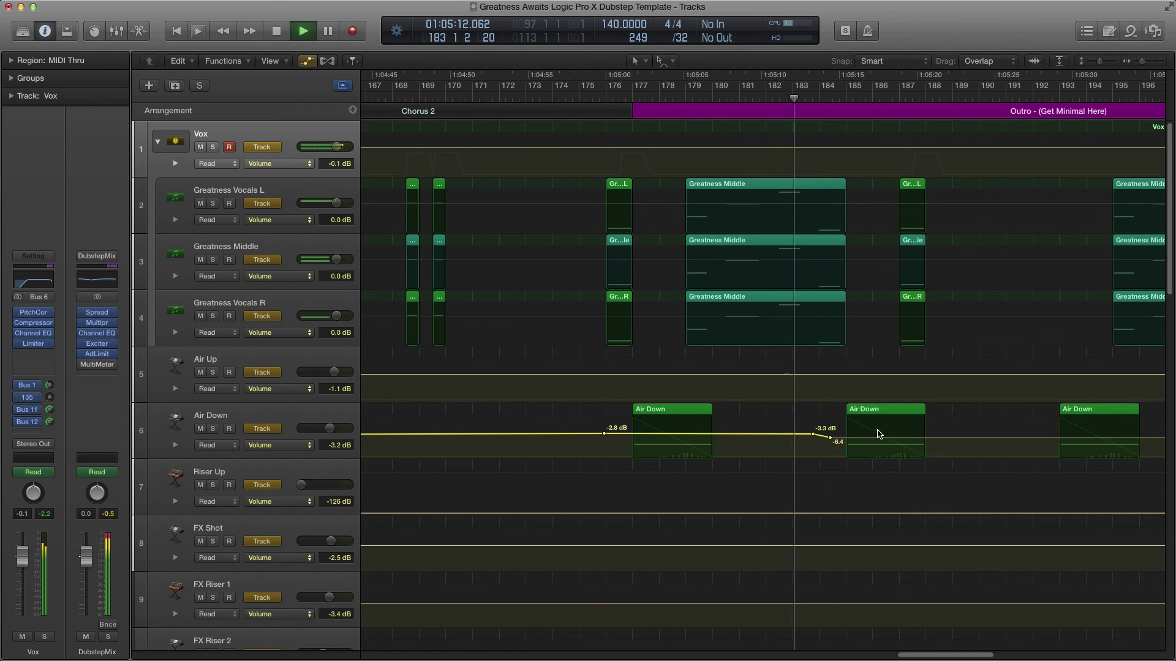
pyautogui.scroll(-3, 881, 436)
pyautogui.moveTo(664, 436); pyautogui.dragTo(680, 441)
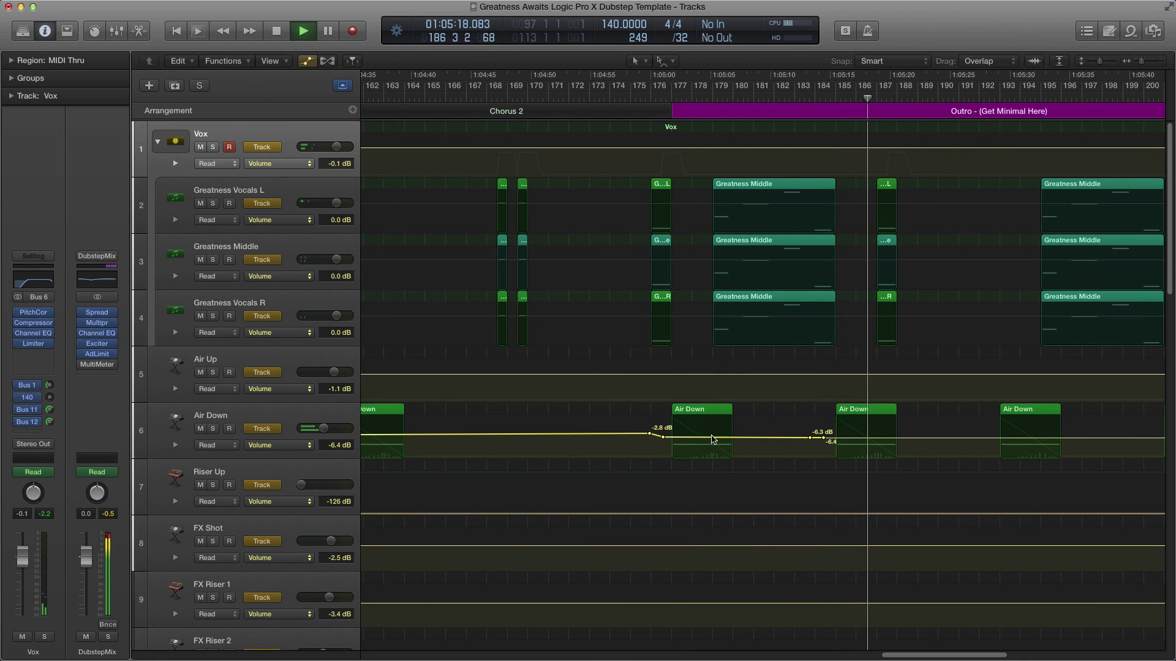
# - Lower Air Down's volume to -12.0 dB for its region at the start of the Ending, and hide the automation
pyautogui.hscroll(3, 723, 435)
pyautogui.hscroll(3, 723, 434)
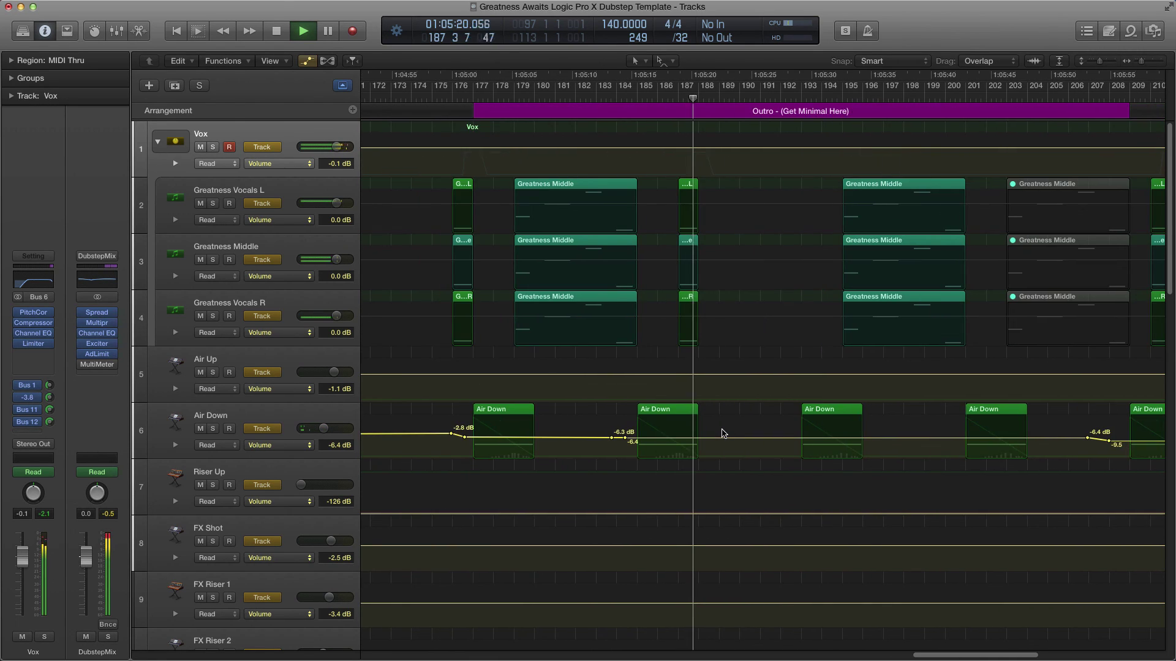
pyautogui.scroll(-3, 720, 433)
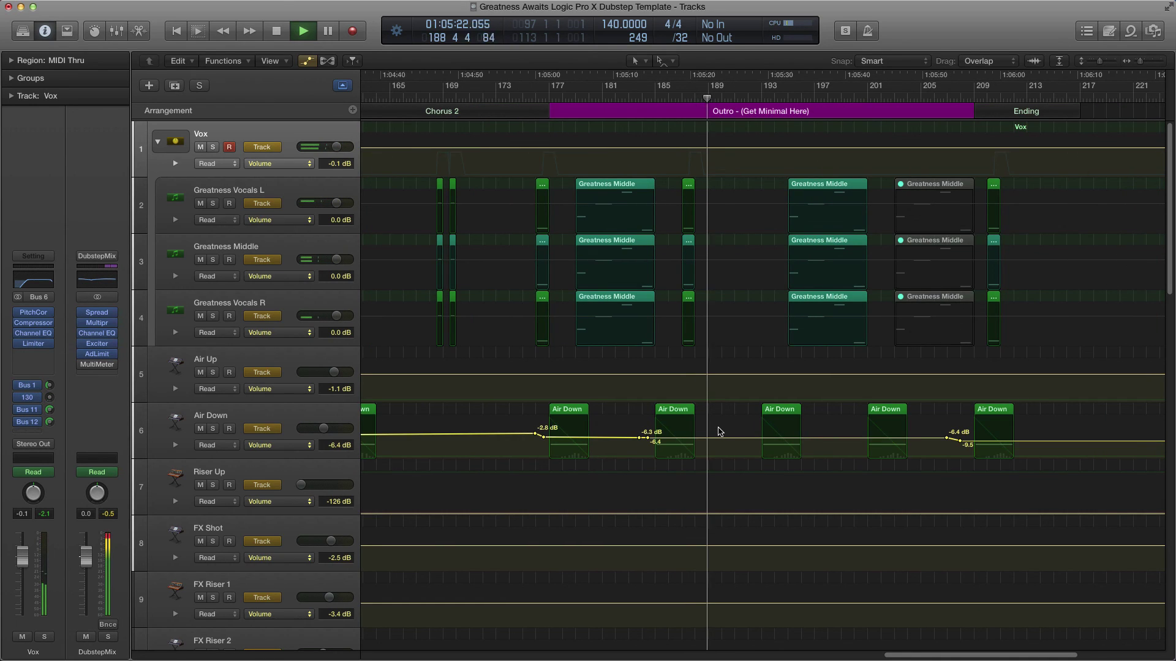
pyautogui.moveTo(986, 444); pyautogui.dragTo(986, 448)
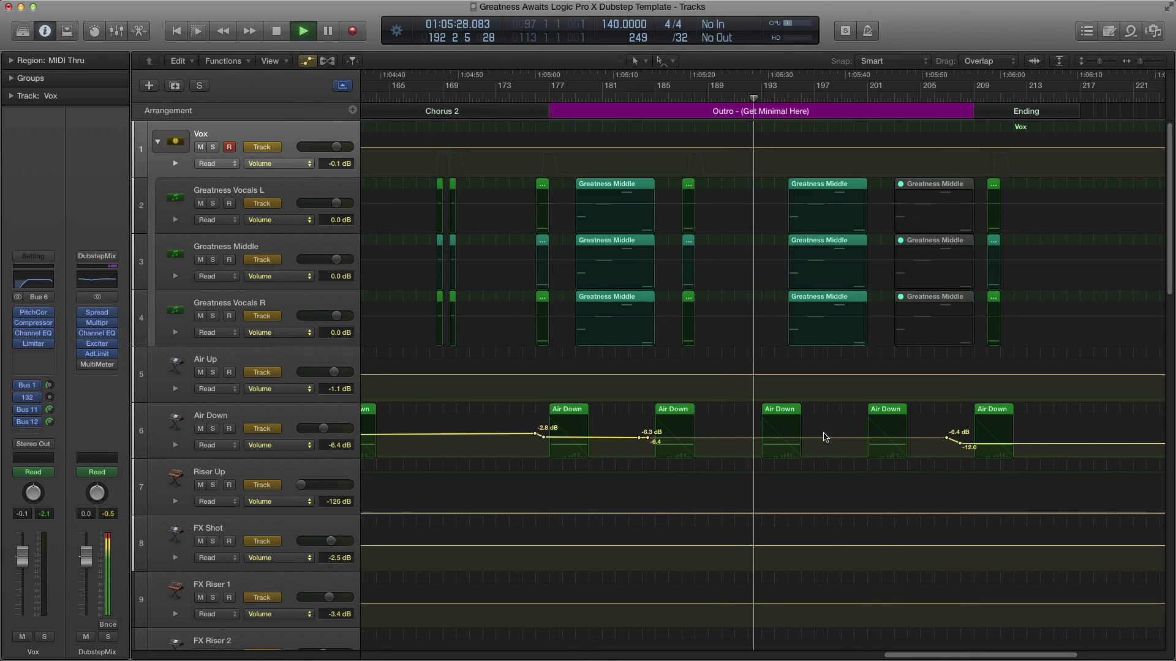
pyautogui.press('a')
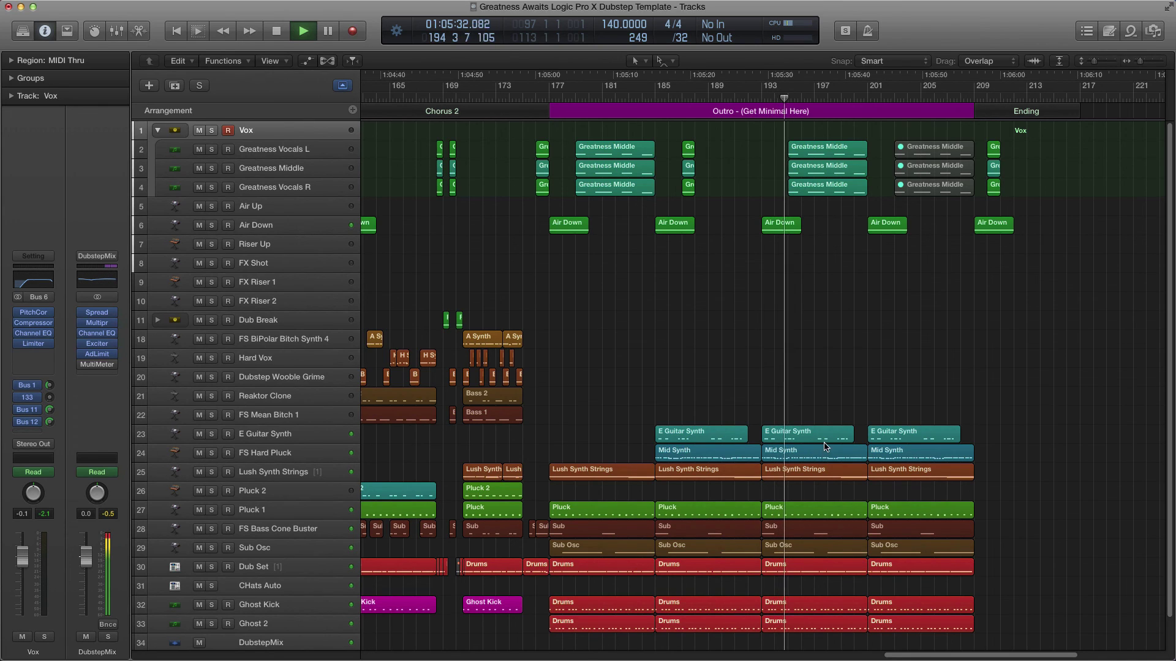
# - Show automation, raise Air Down's volume from about bar 184 to late Outro to -5.1 dB, and hide the automation
pyautogui.press('a')
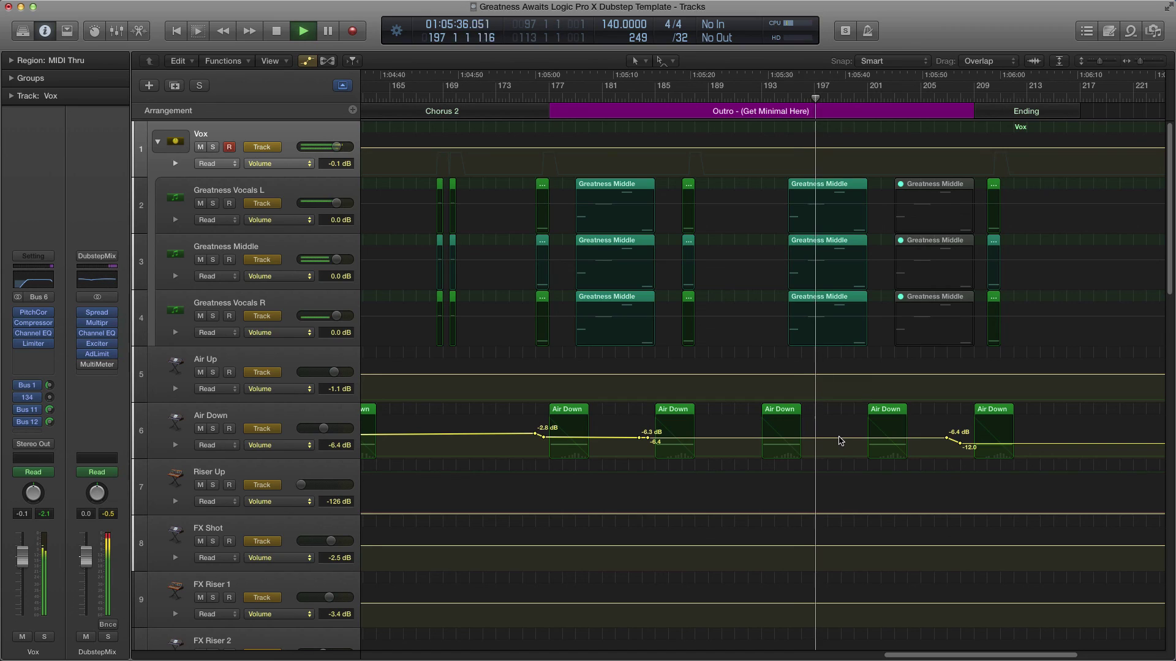
pyautogui.moveTo(840, 439); pyautogui.dragTo(840, 439)
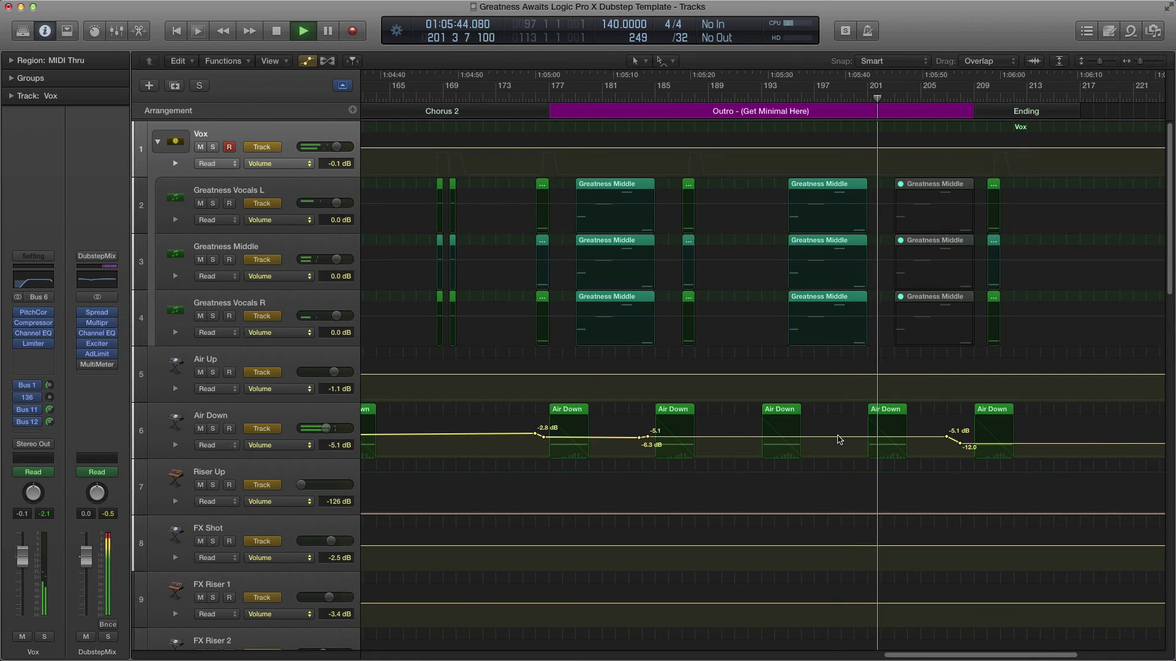
pyautogui.press('a')
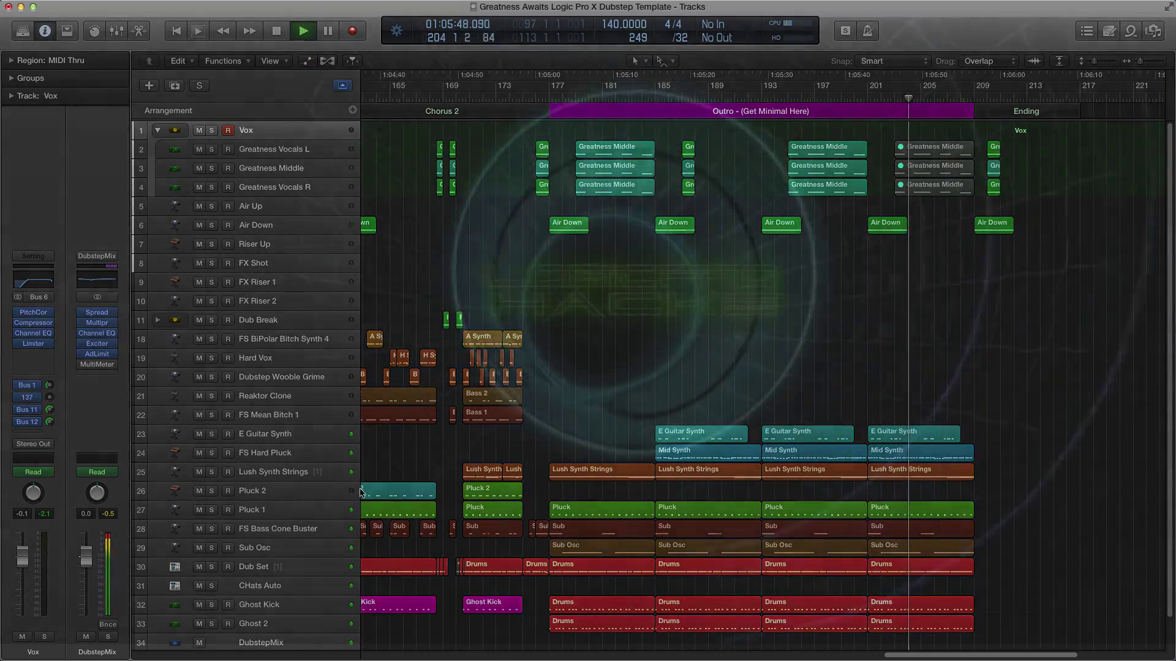